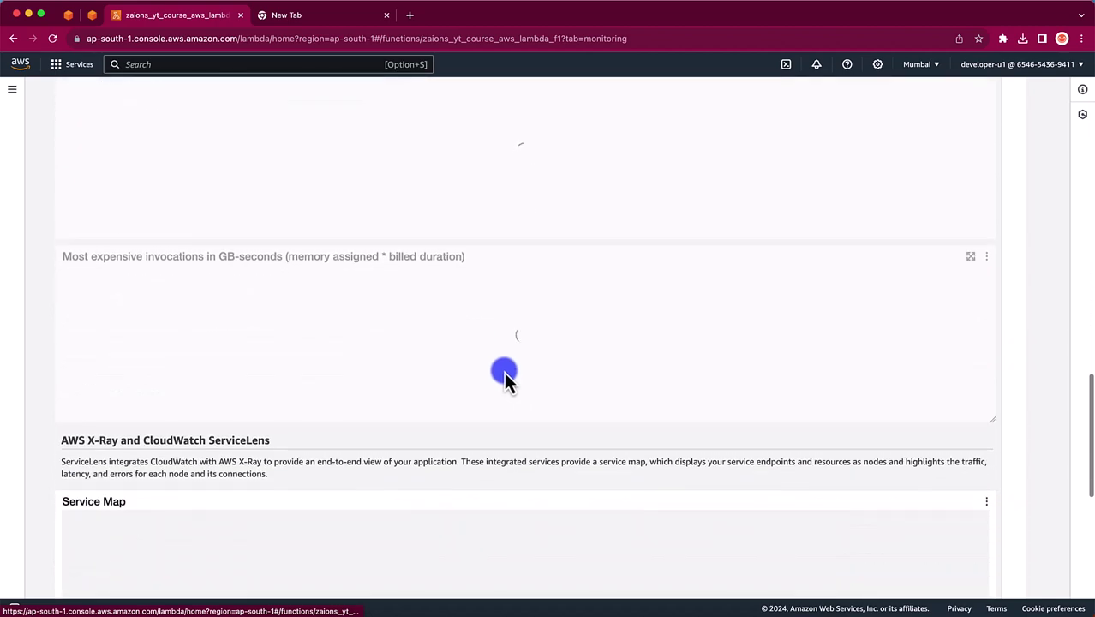
# Review the function's CloudWatch metrics and invocation logs, along with its lists of aliases and published versions.
pyautogui.scroll(3, 482, 389)
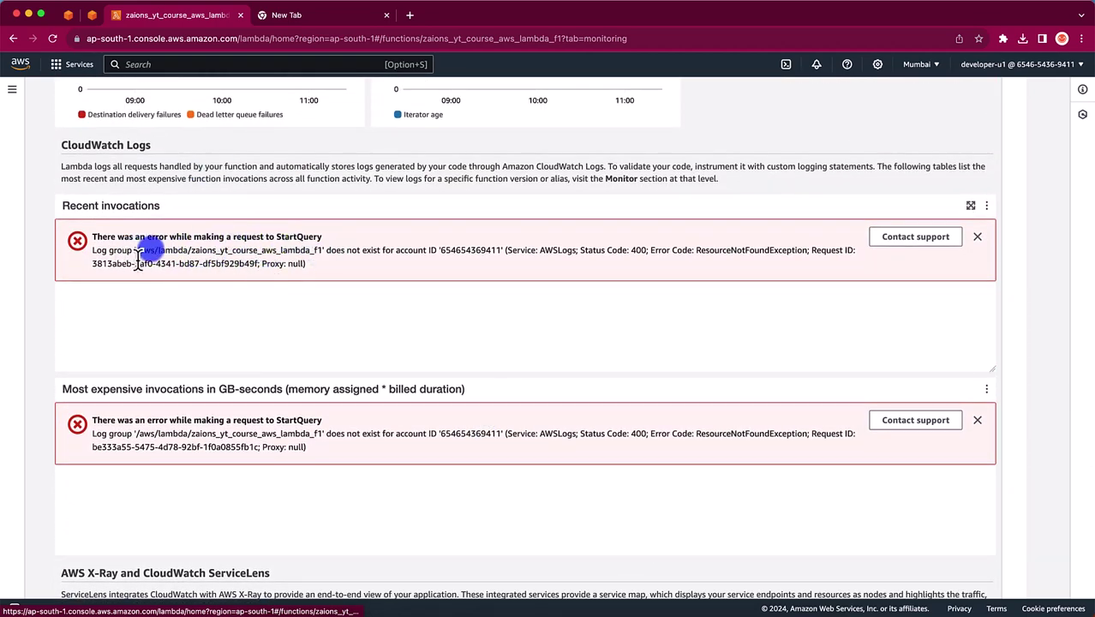
pyautogui.scroll(-10, 196, 334)
pyautogui.scroll(15, 195, 332)
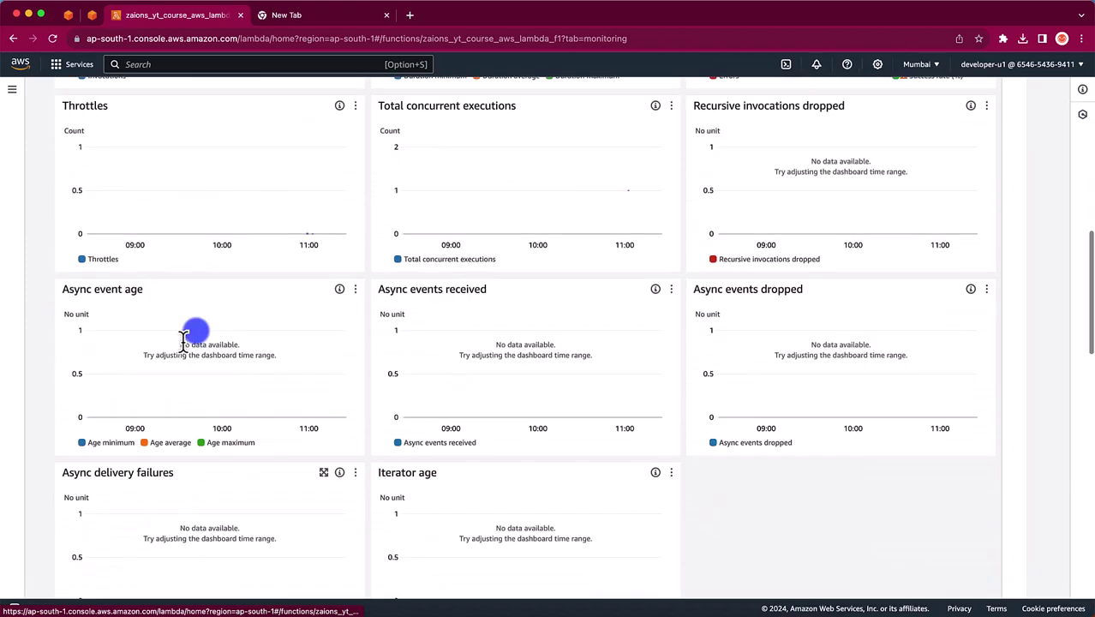
pyautogui.scroll(-3, 278, 487)
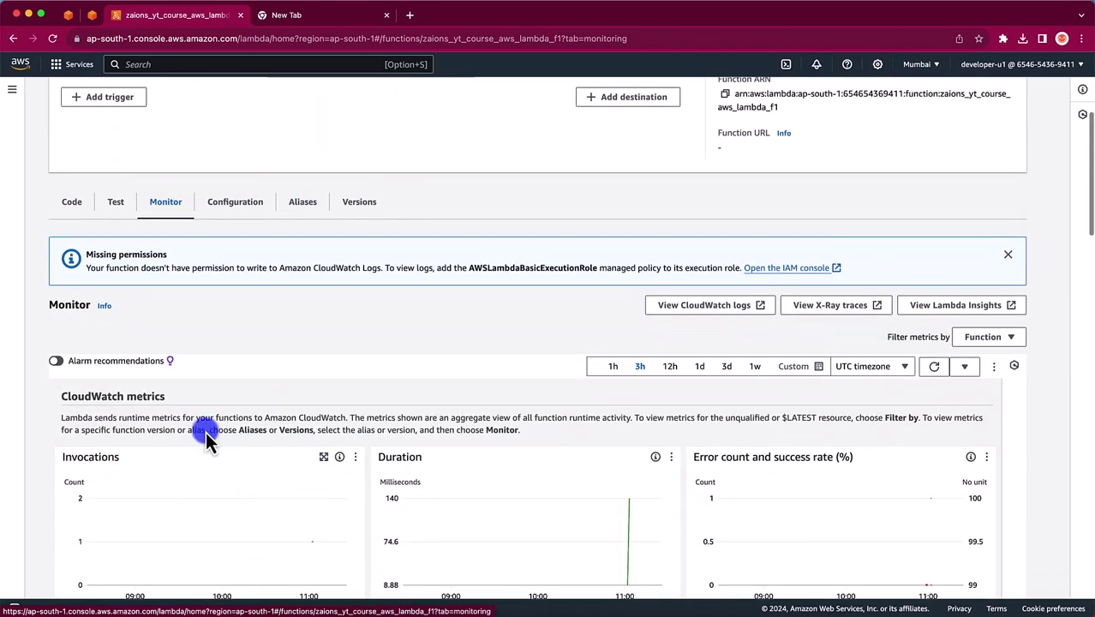
pyautogui.click(305, 206)
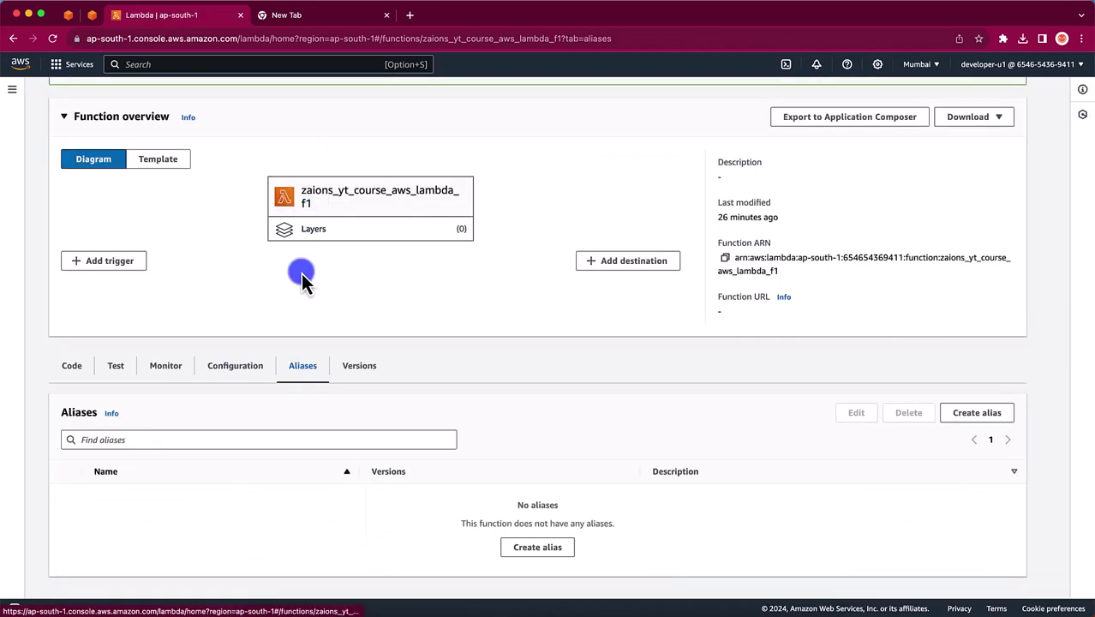
pyautogui.click(374, 382)
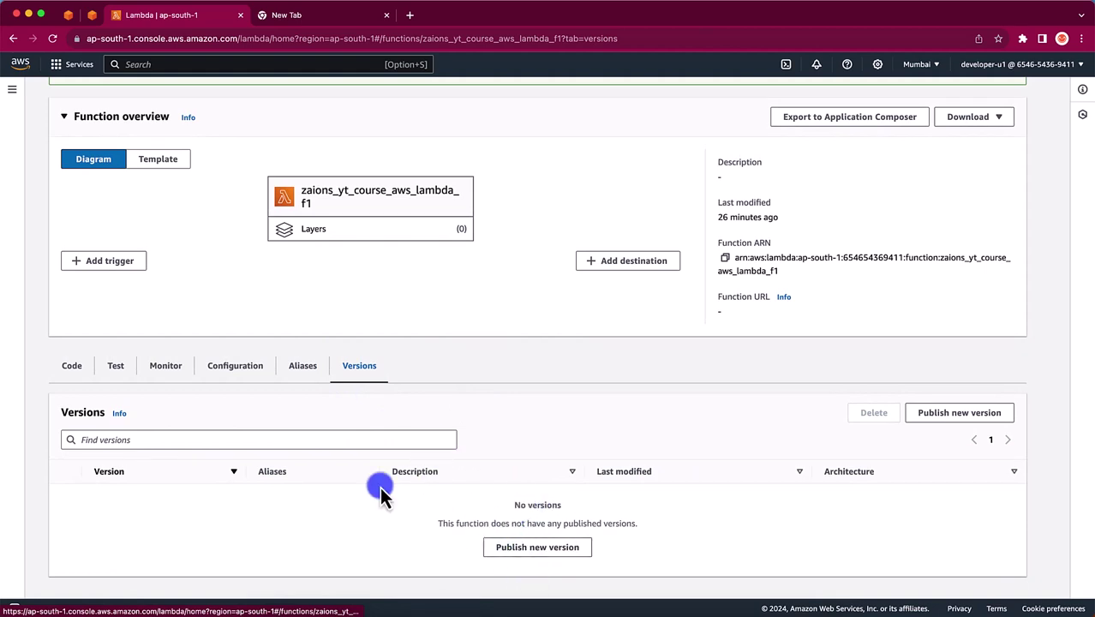
# Examine the handler code in index.mjs, including its otherParams parameter and the response object it returns.
pyautogui.click(74, 366)
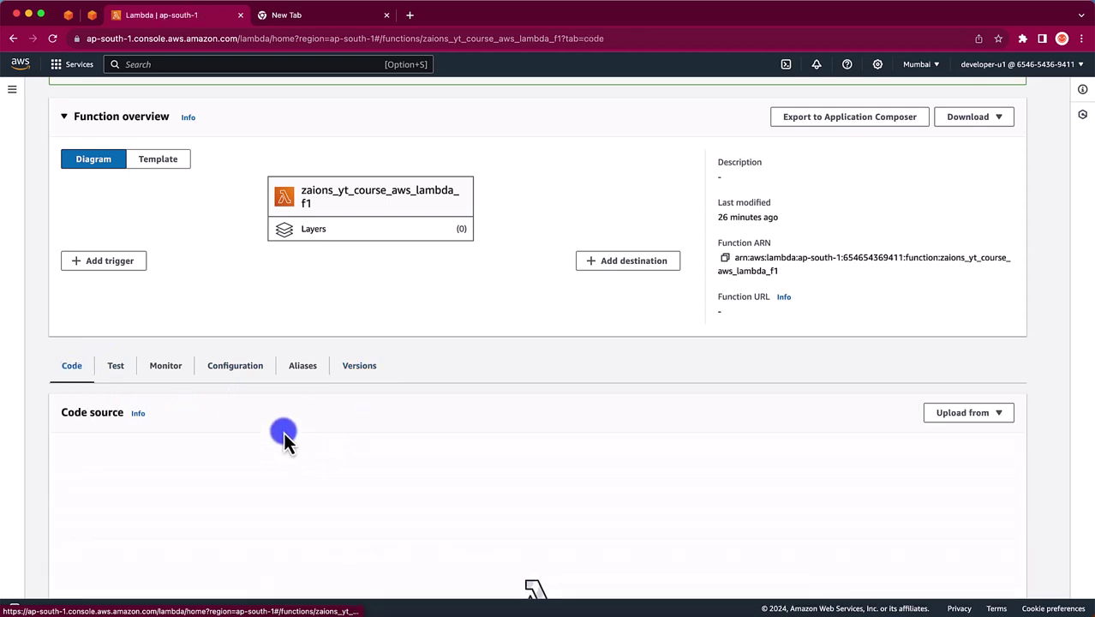
pyautogui.scroll(-5, 283, 432)
pyautogui.moveTo(226, 186); pyautogui.dragTo(303, 325)
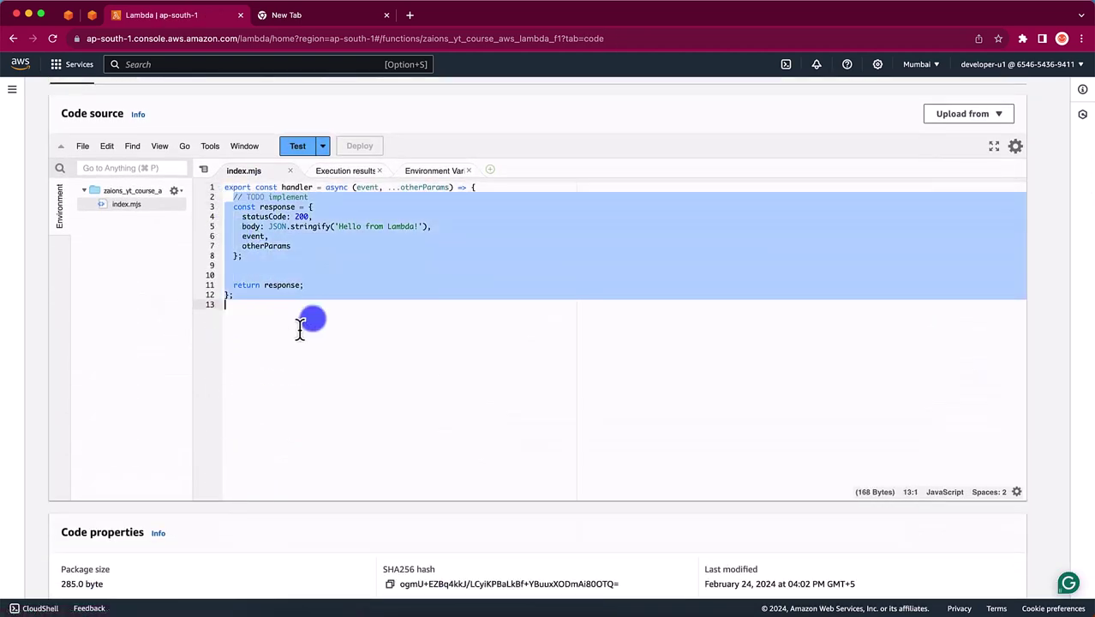
pyautogui.click(269, 190)
pyautogui.moveTo(226, 186); pyautogui.dragTo(255, 319)
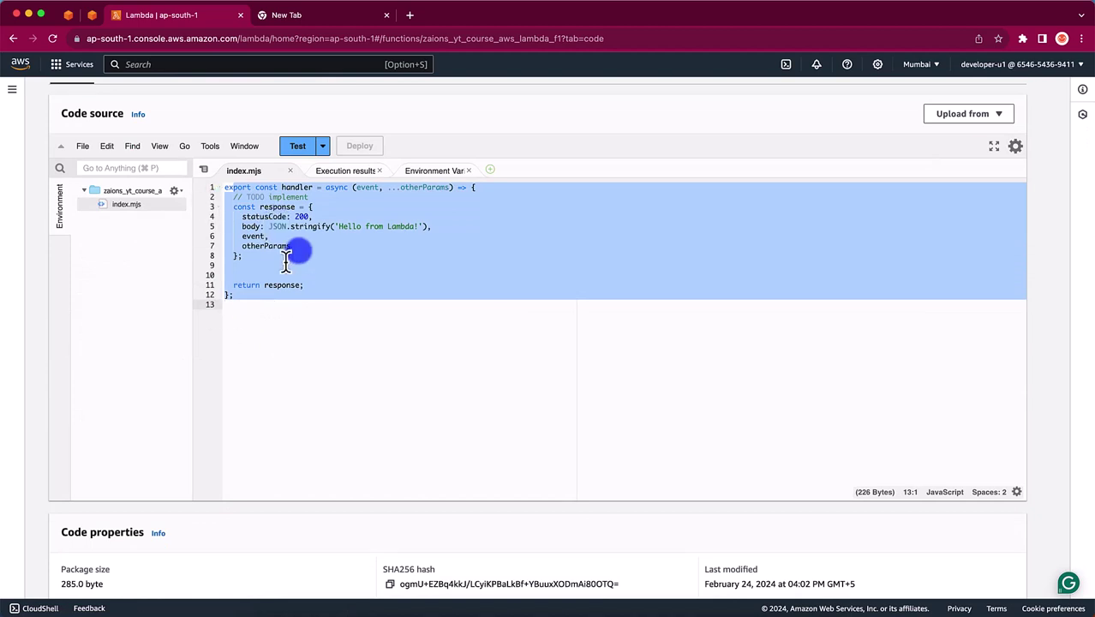
pyautogui.click(448, 188)
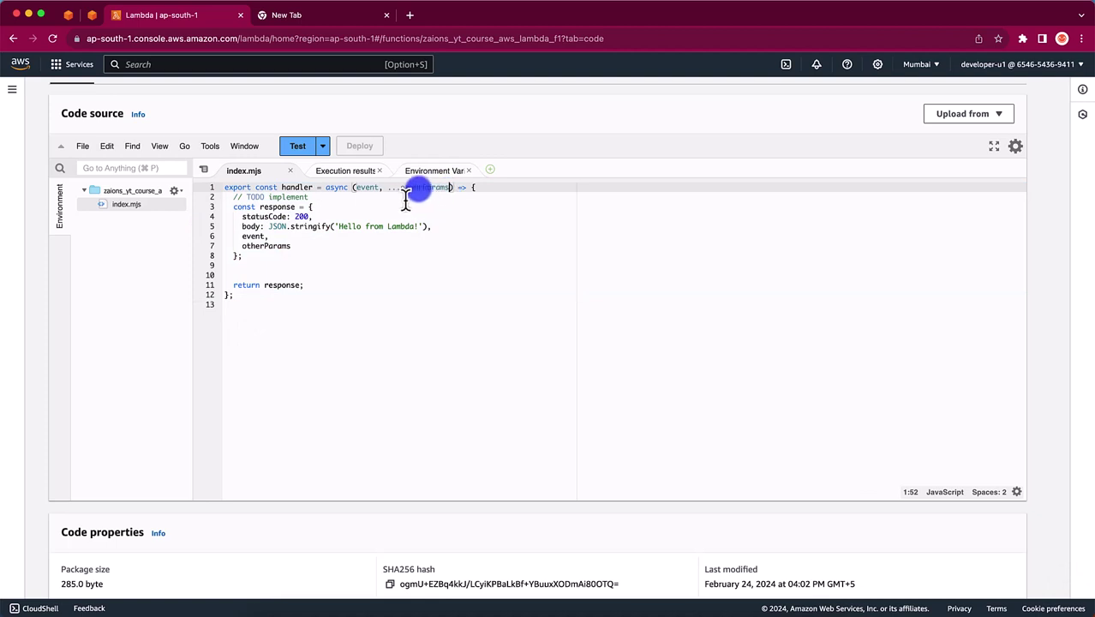
pyautogui.keyDown('shift'); pyautogui.click(401, 188); pyautogui.keyUp('shift')
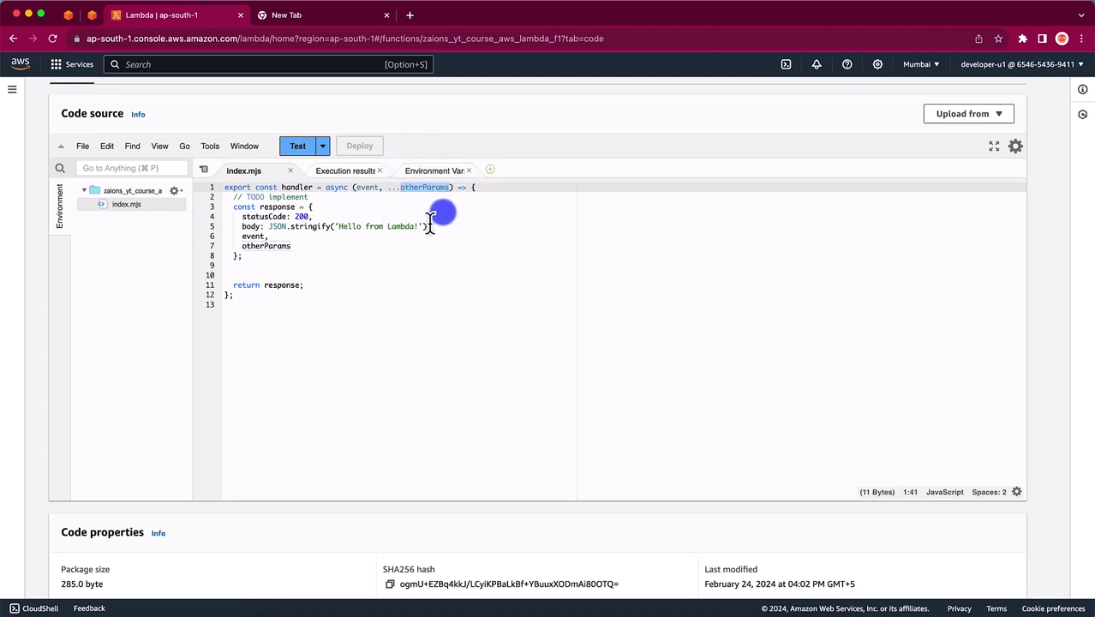
pyautogui.doubleClick(288, 197)
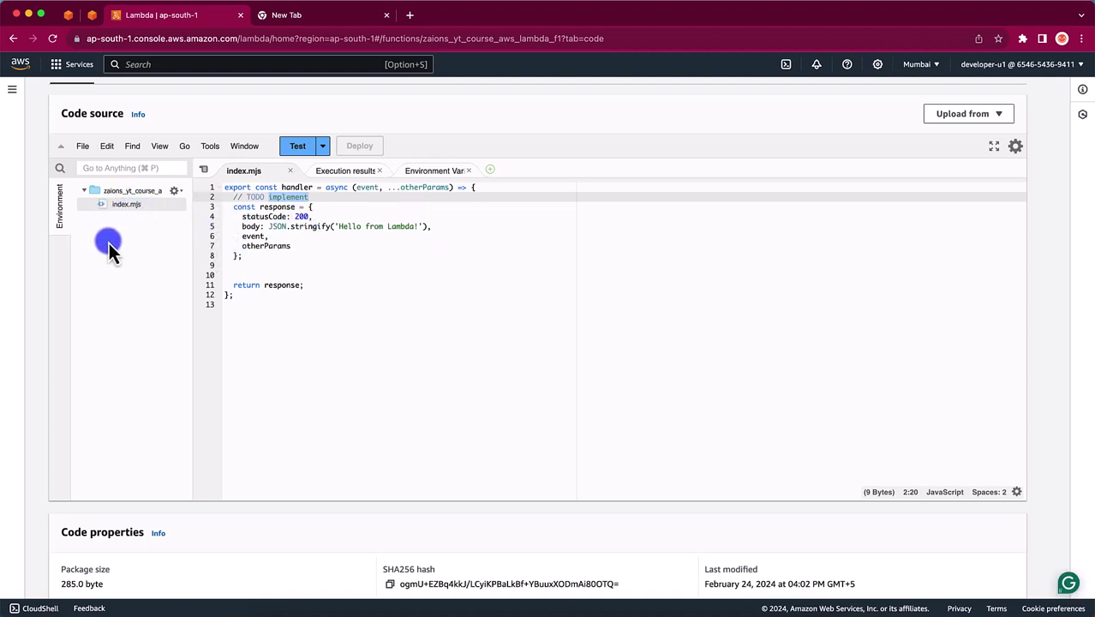
pyautogui.scroll(2, 244, 265)
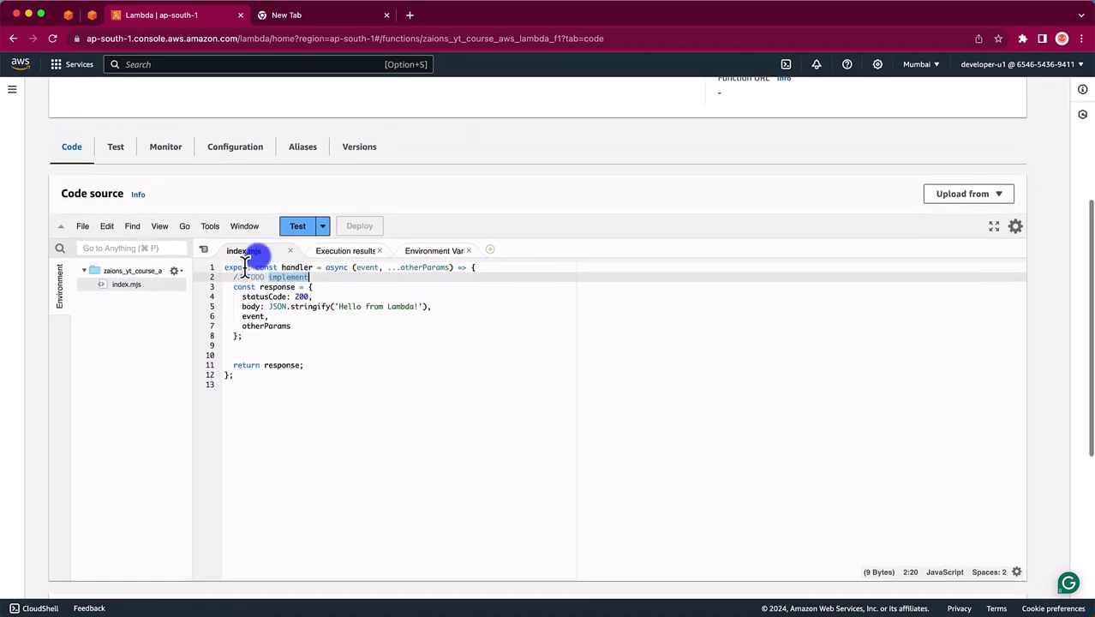
pyautogui.click(359, 147)
pyautogui.click(506, 546)
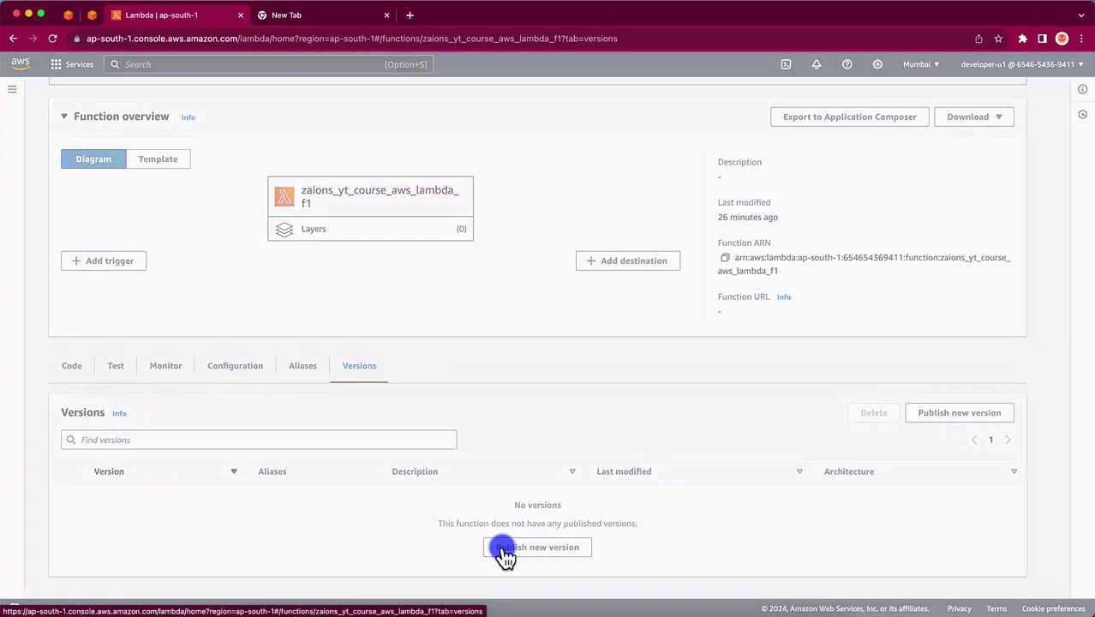
pyautogui.click(391, 364)
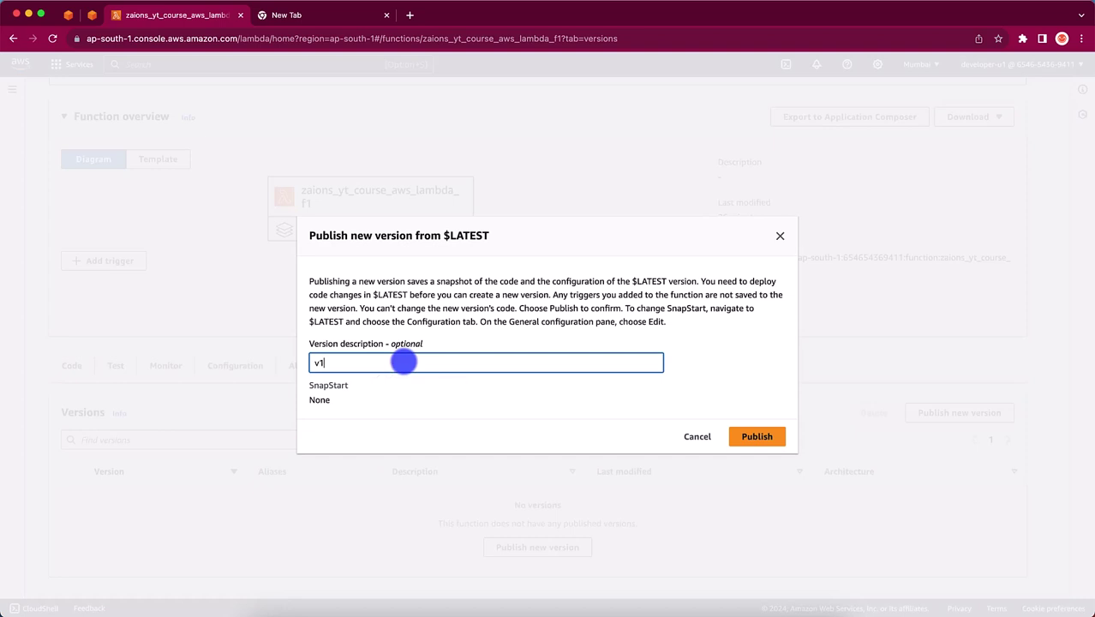
pyautogui.write('v1')
pyautogui.click(698, 437)
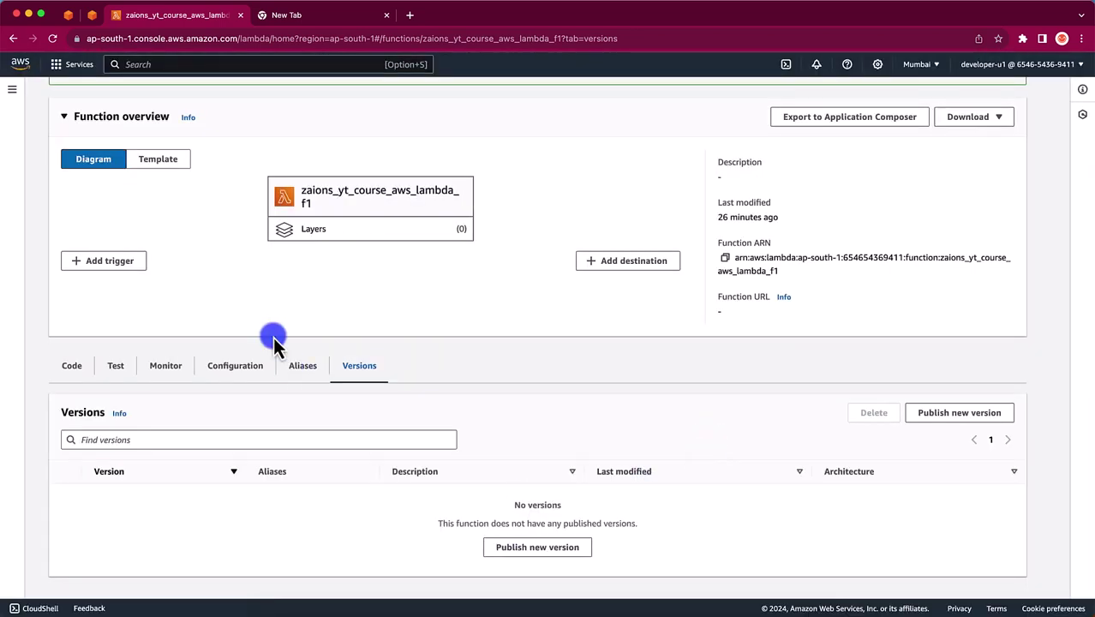
# Publish a new version of the zaions_yt_course_aws_lambda_f1 function with the description v1.
pyautogui.click(73, 368)
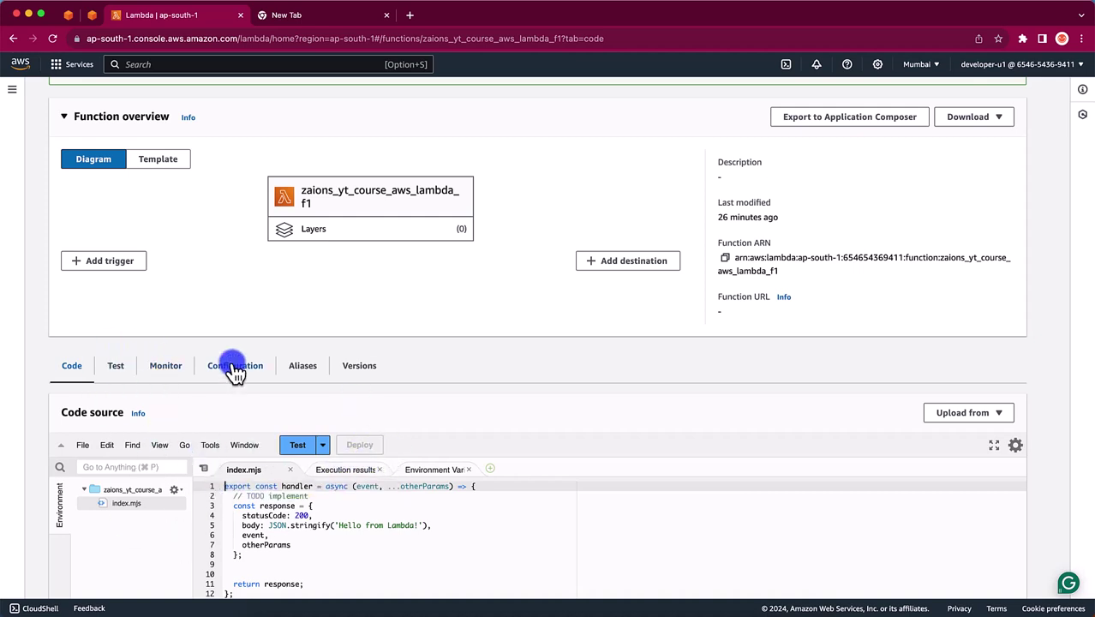
pyautogui.click(360, 367)
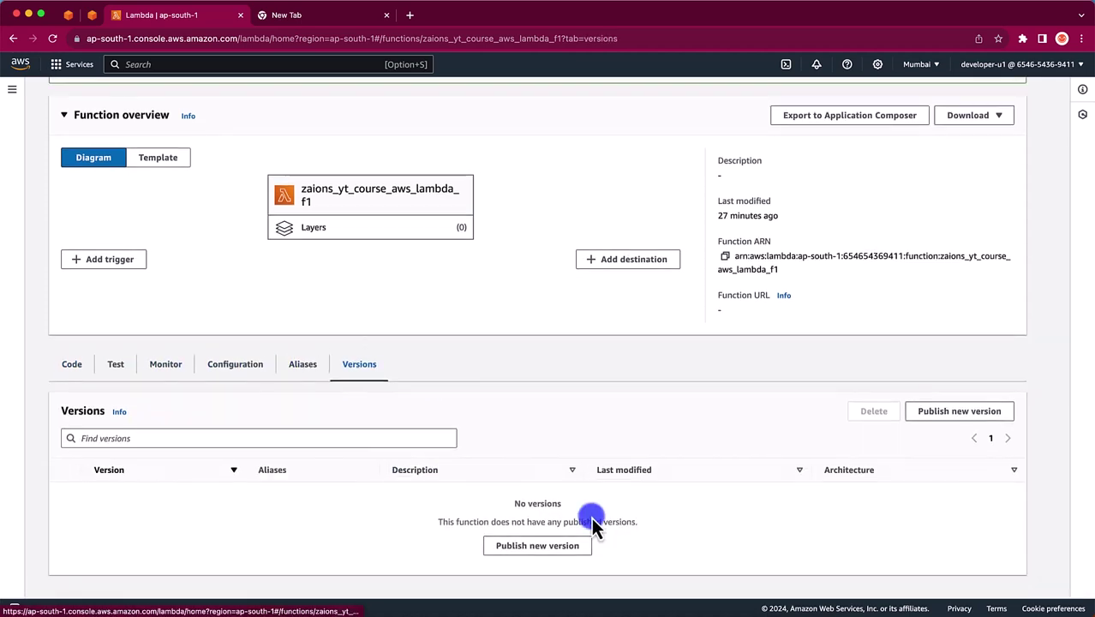
pyautogui.click(566, 546)
pyautogui.click(398, 367)
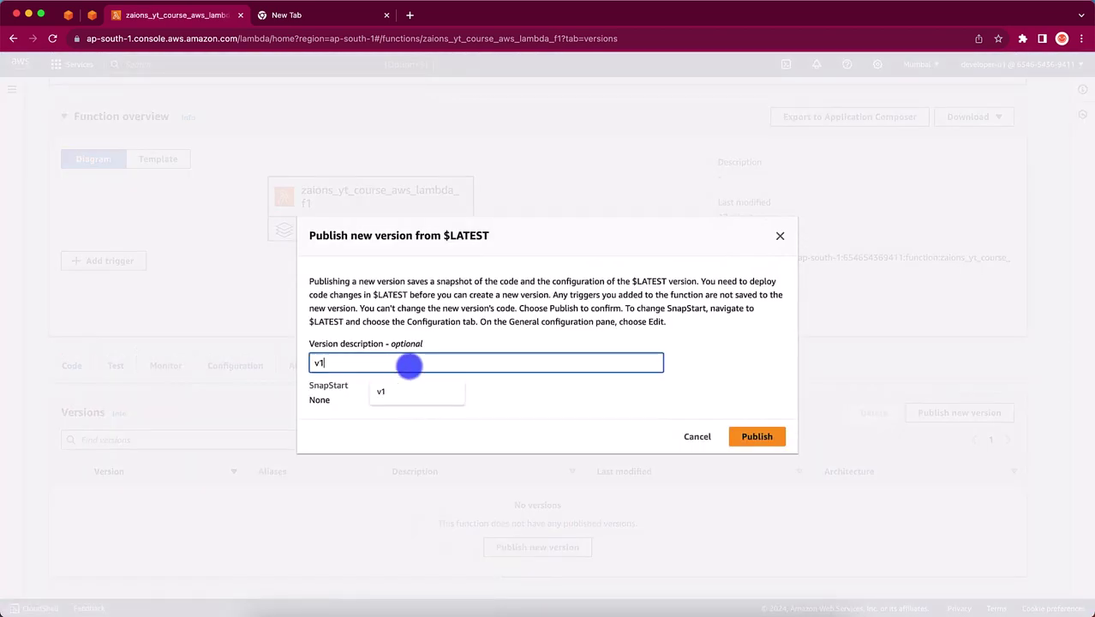
pyautogui.write('v1')
pyautogui.click(756, 437)
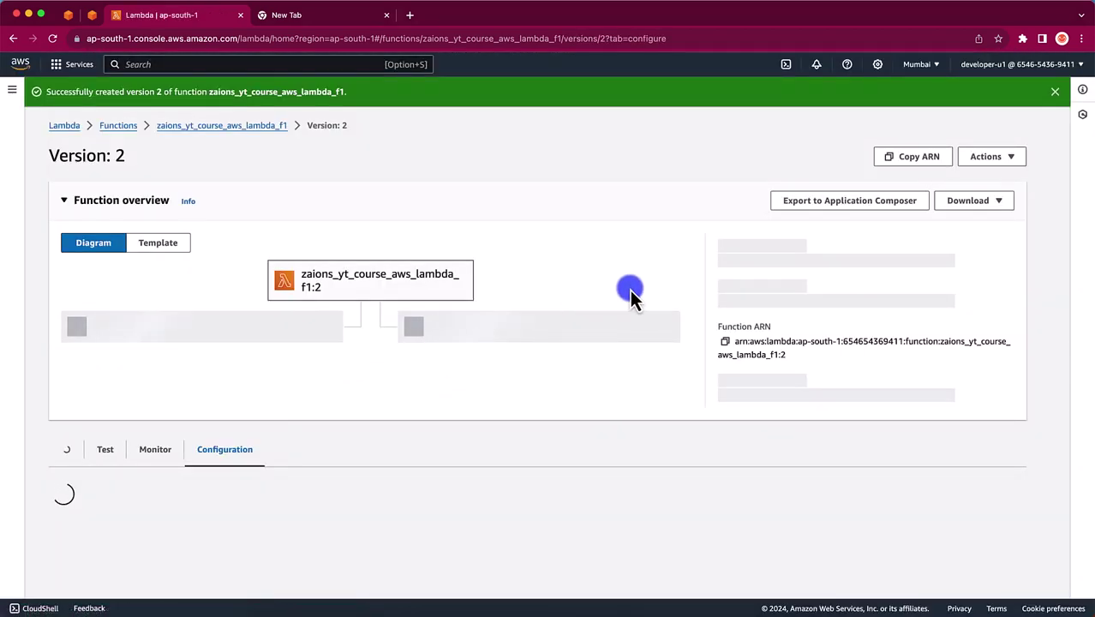
# Examine the published version's function ARN and its permissions configuration.
pyautogui.scroll(-5, 507, 480)
pyautogui.scroll(5, 399, 284)
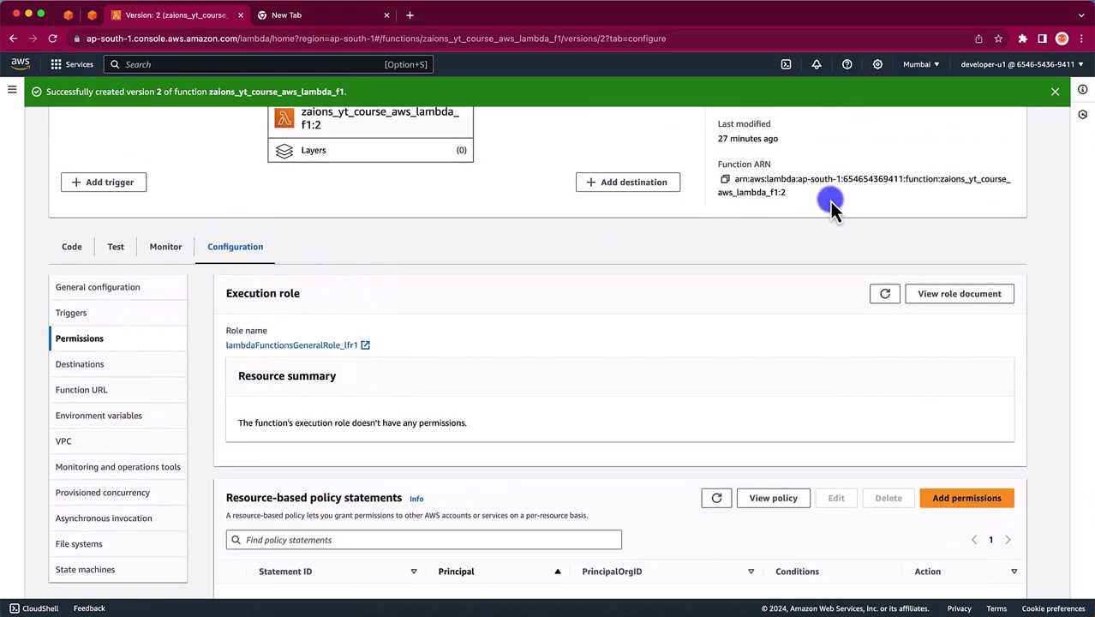
pyautogui.moveTo(727, 185); pyautogui.dragTo(765, 204)
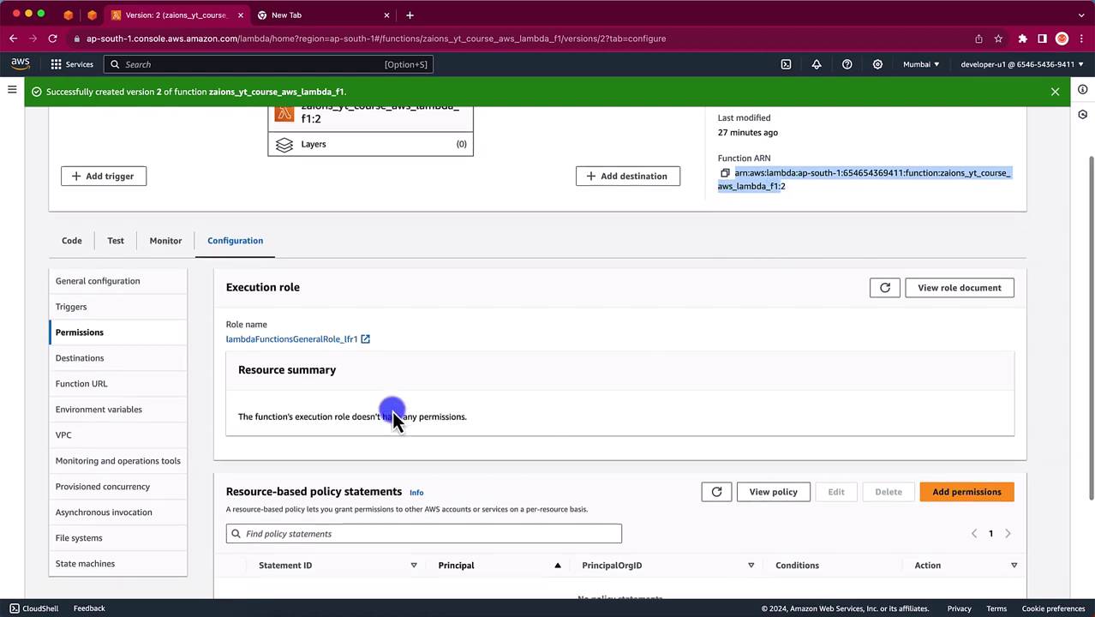
pyautogui.scroll(-3, 393, 419)
pyautogui.scroll(3, 324, 424)
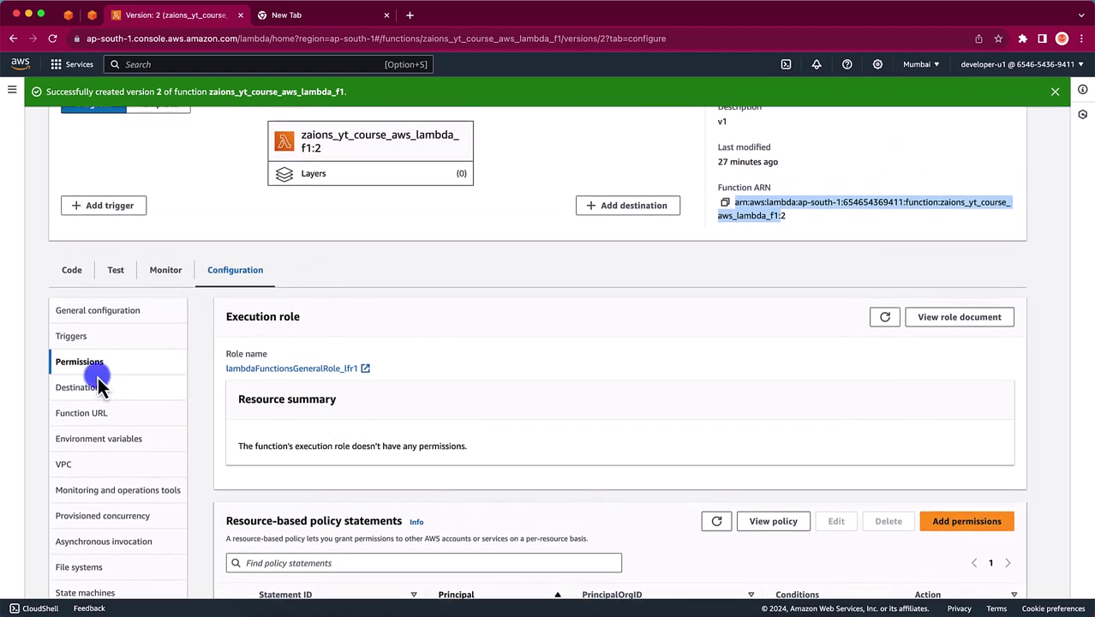
pyautogui.scroll(2, 157, 296)
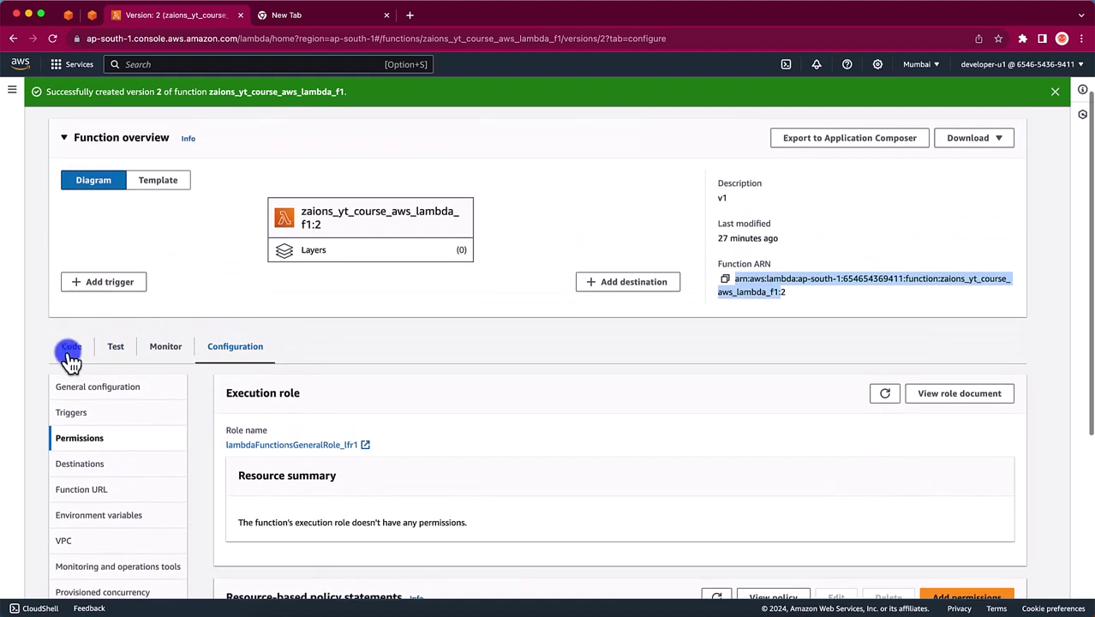
# View the published version's read-only code preview and look through the whole index.mjs handler.
pyautogui.click(72, 346)
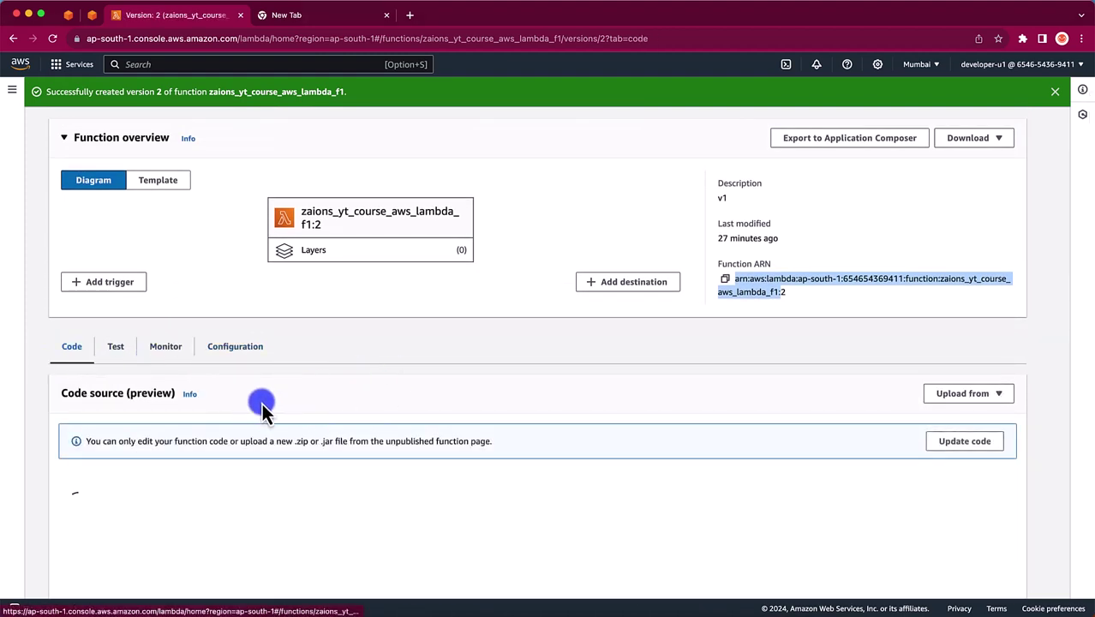
pyautogui.scroll(-4, 184, 531)
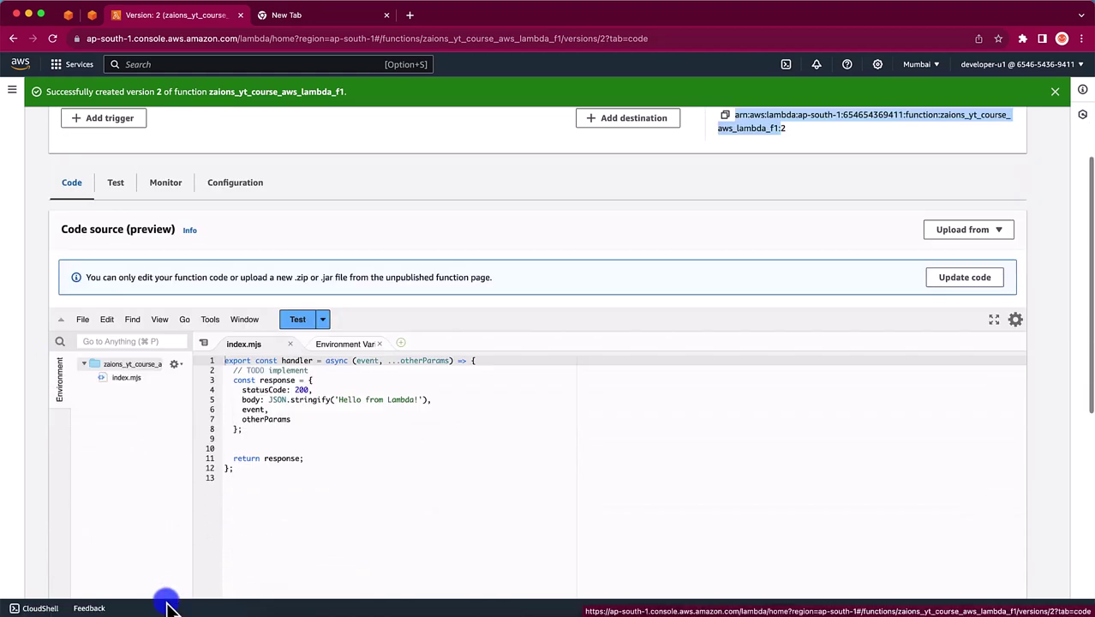
pyautogui.scroll(-6, 269, 313)
pyautogui.scroll(3, 269, 312)
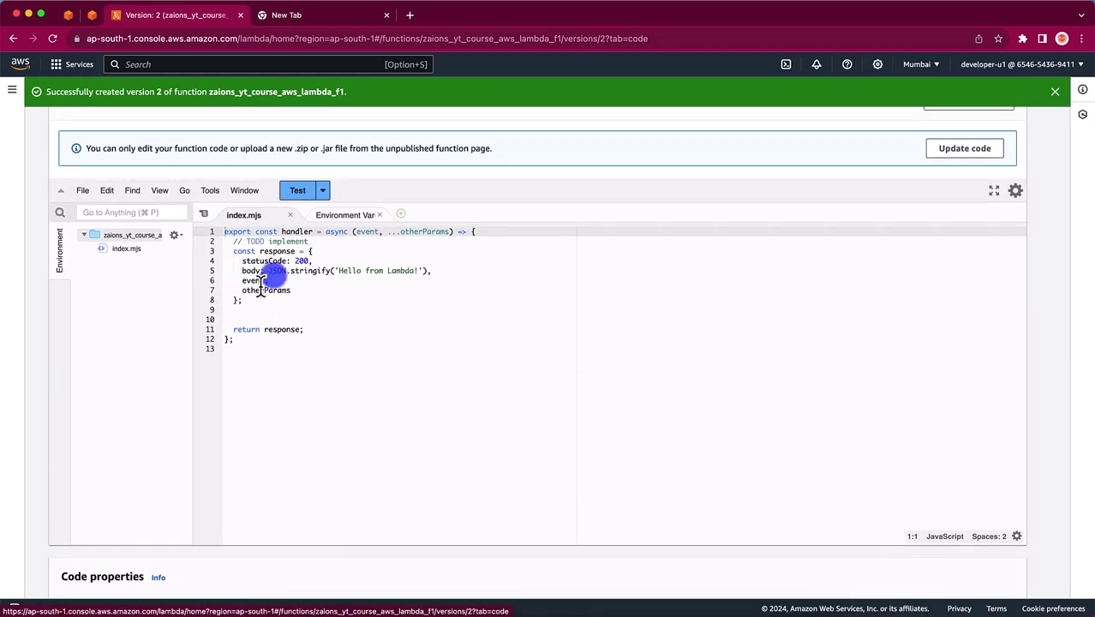
pyautogui.moveTo(230, 232); pyautogui.dragTo(255, 359)
pyautogui.scroll(4, 249, 366)
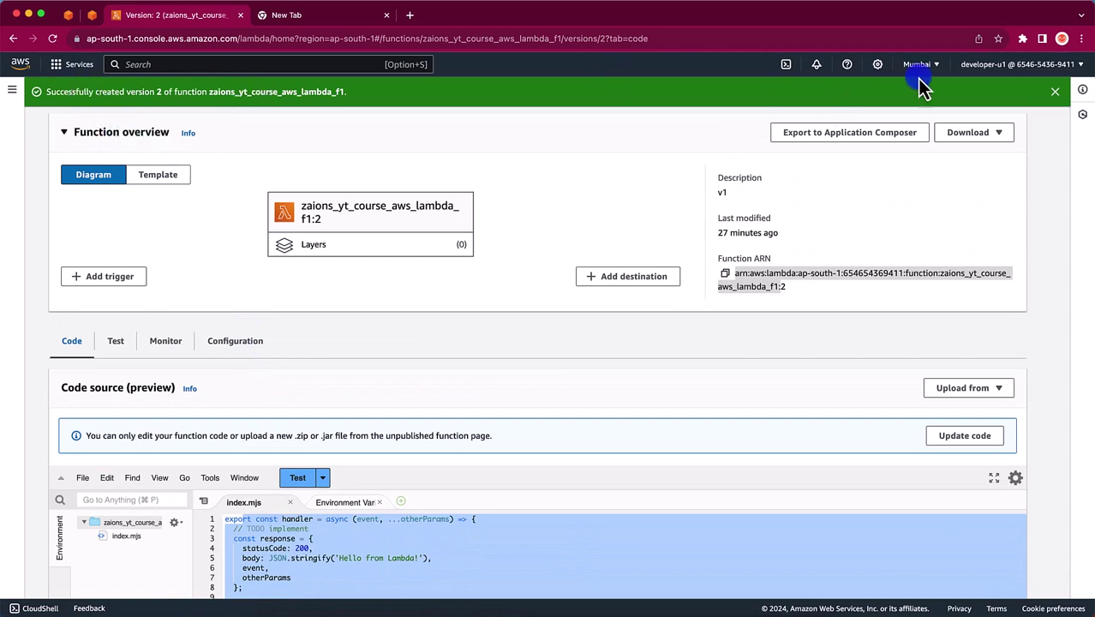
# Dismiss the success notification and return to the main function's list of published versions.
pyautogui.click(1055, 91)
pyautogui.scroll(2, 367, 86)
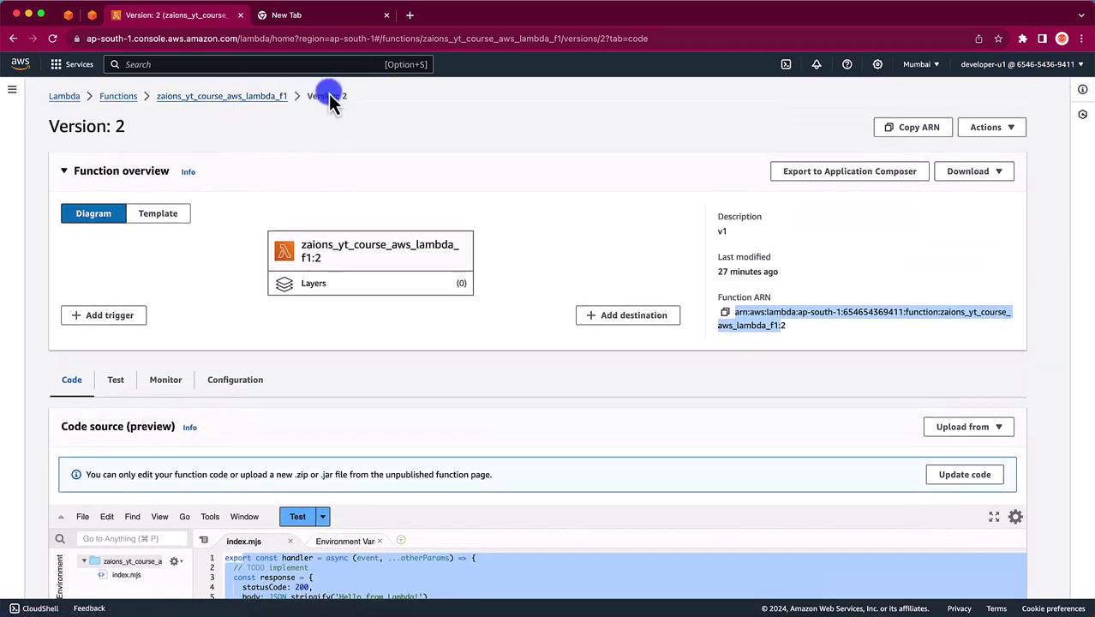
pyautogui.click(277, 101)
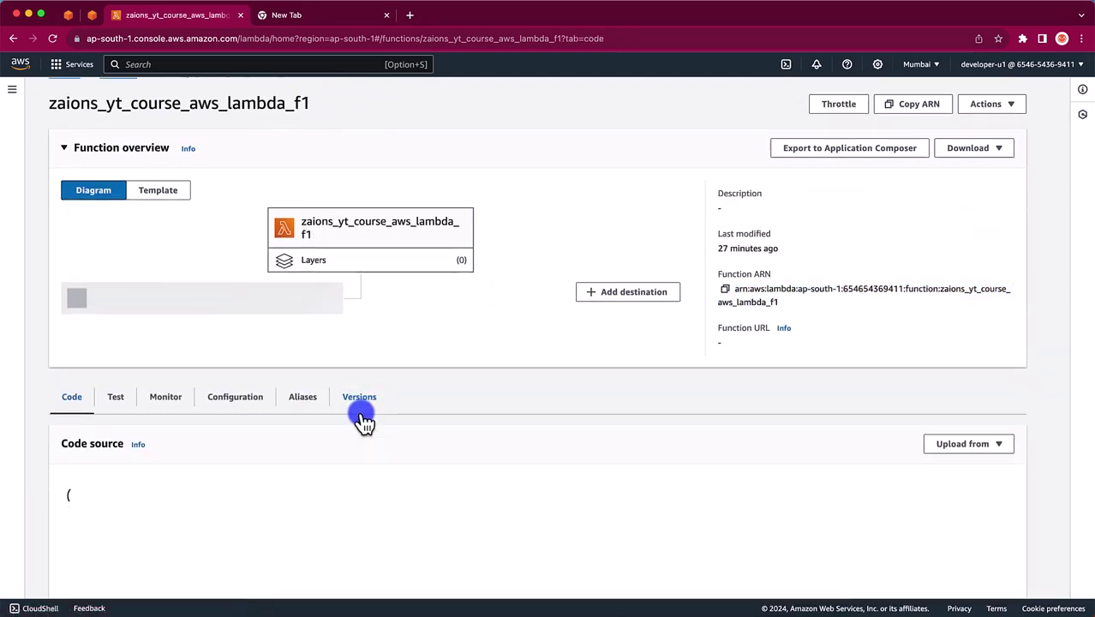
pyautogui.scroll(-3, 269, 321)
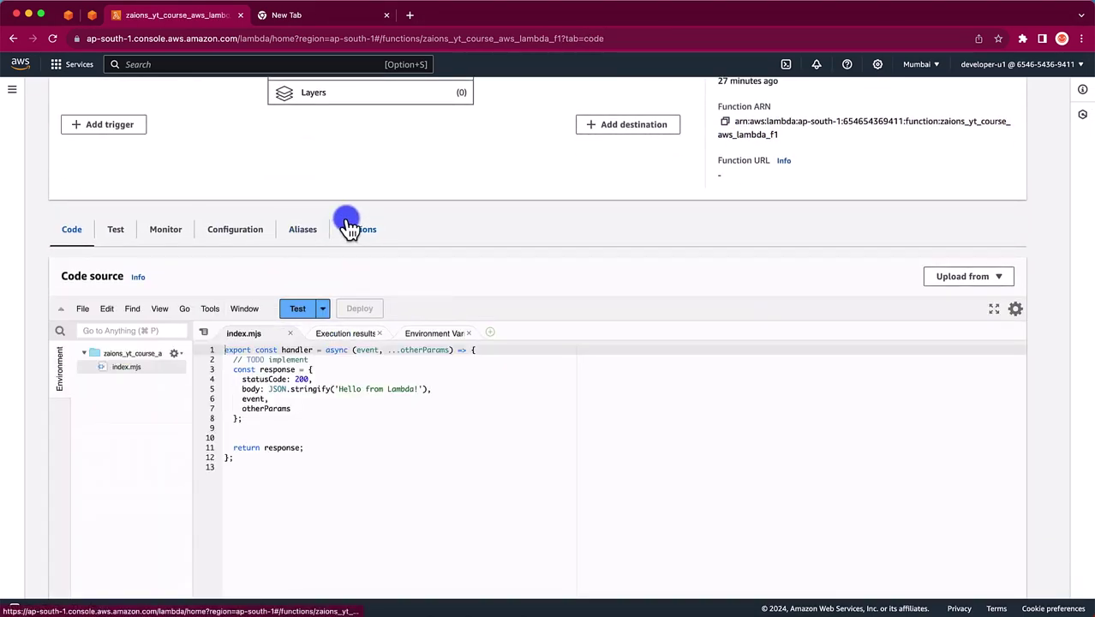
pyautogui.click(351, 229)
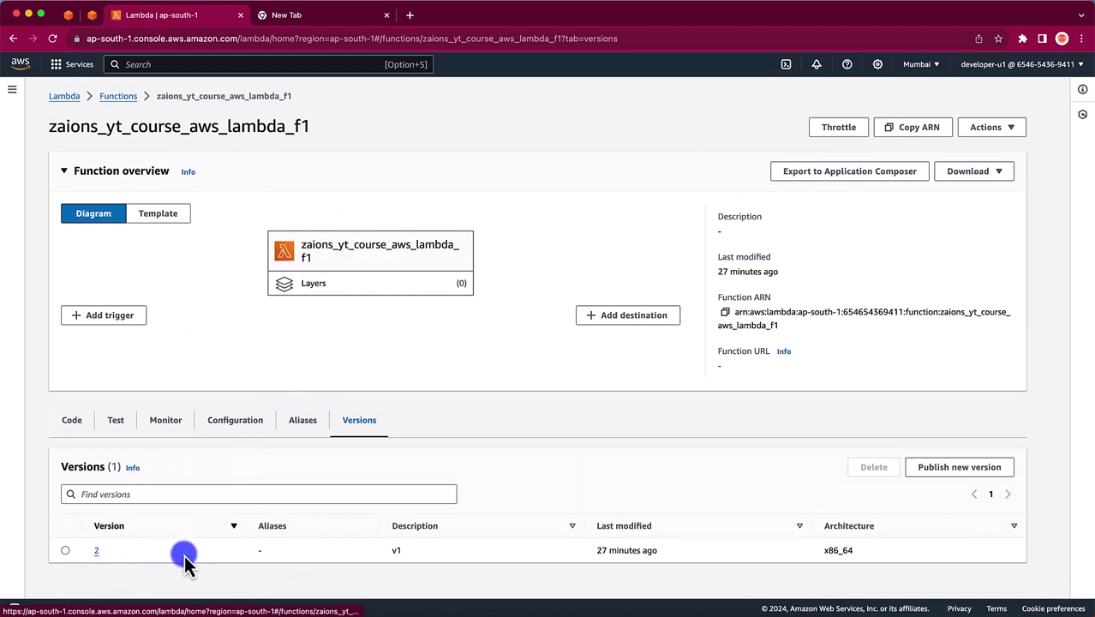
pyautogui.click(97, 551)
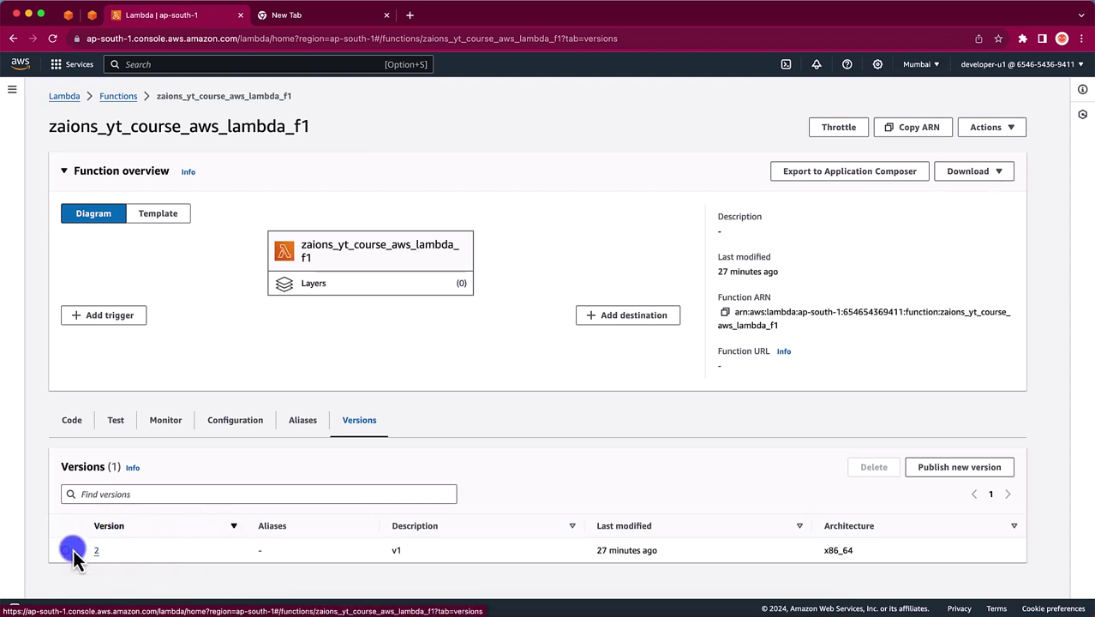
# Fill in a new alias for the function with the name GetPets and version 2.
pyautogui.click(302, 419)
pyautogui.scroll(-2, 359, 460)
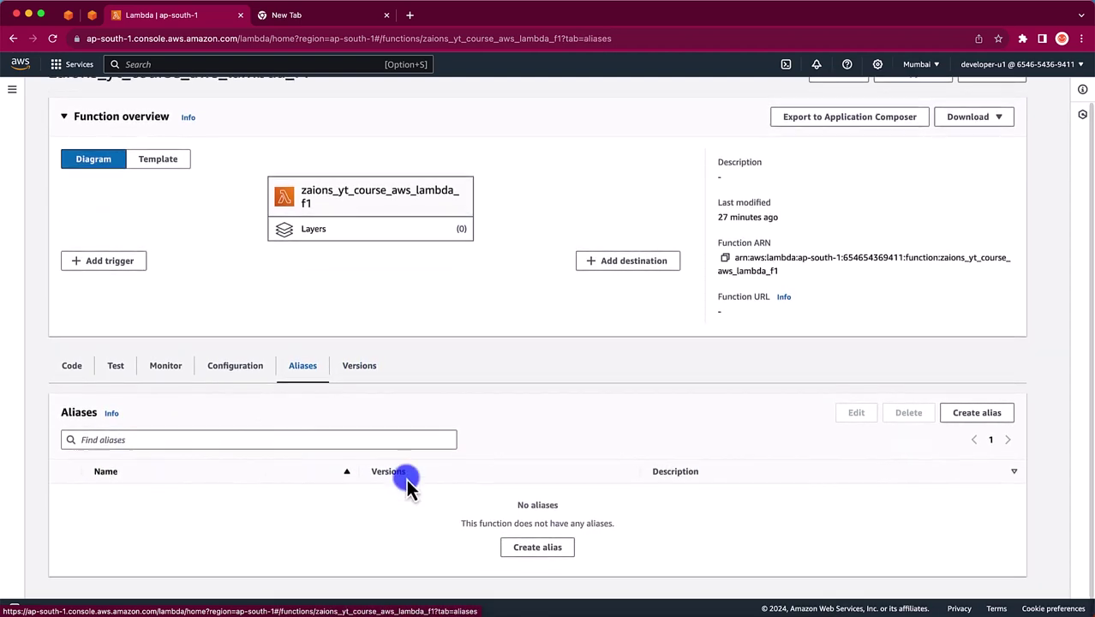
pyautogui.click(537, 549)
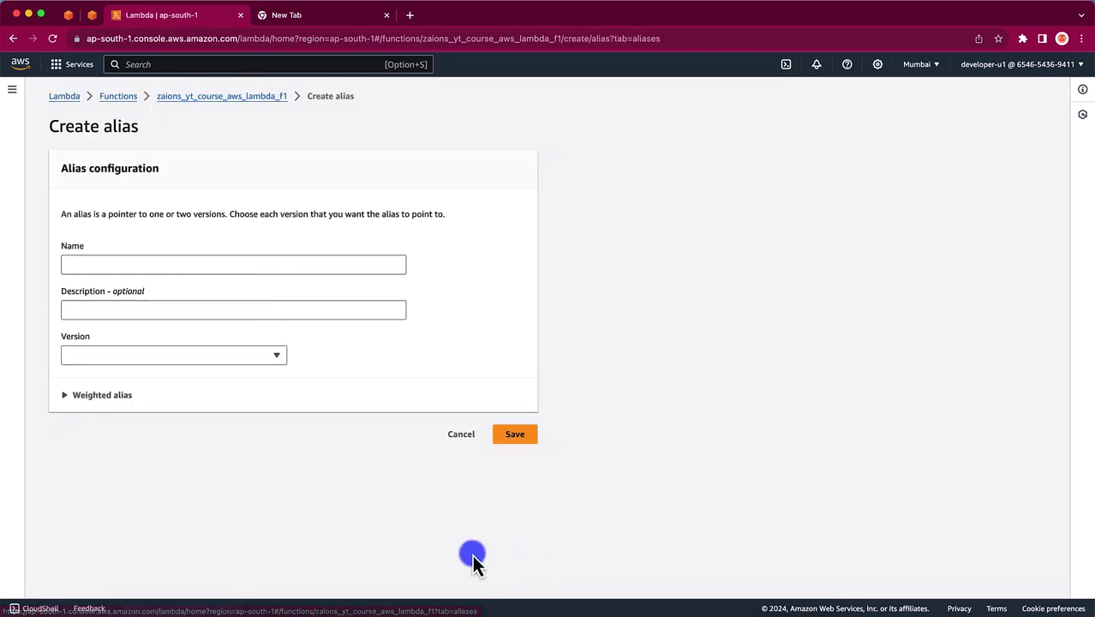
pyautogui.click(201, 267)
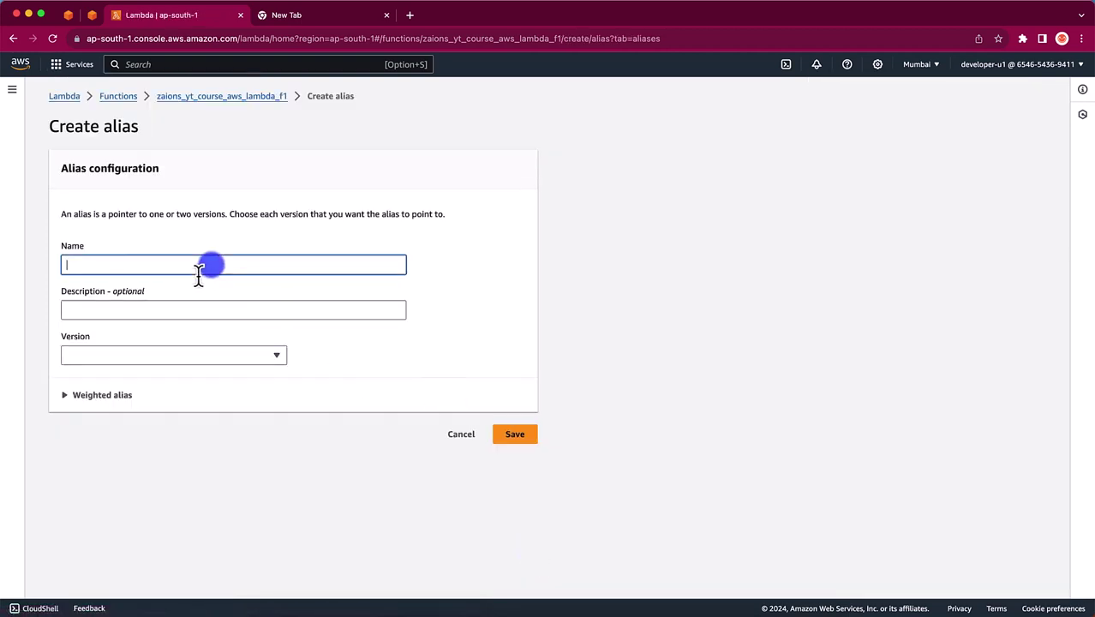
pyautogui.click(146, 359)
pyautogui.click(133, 416)
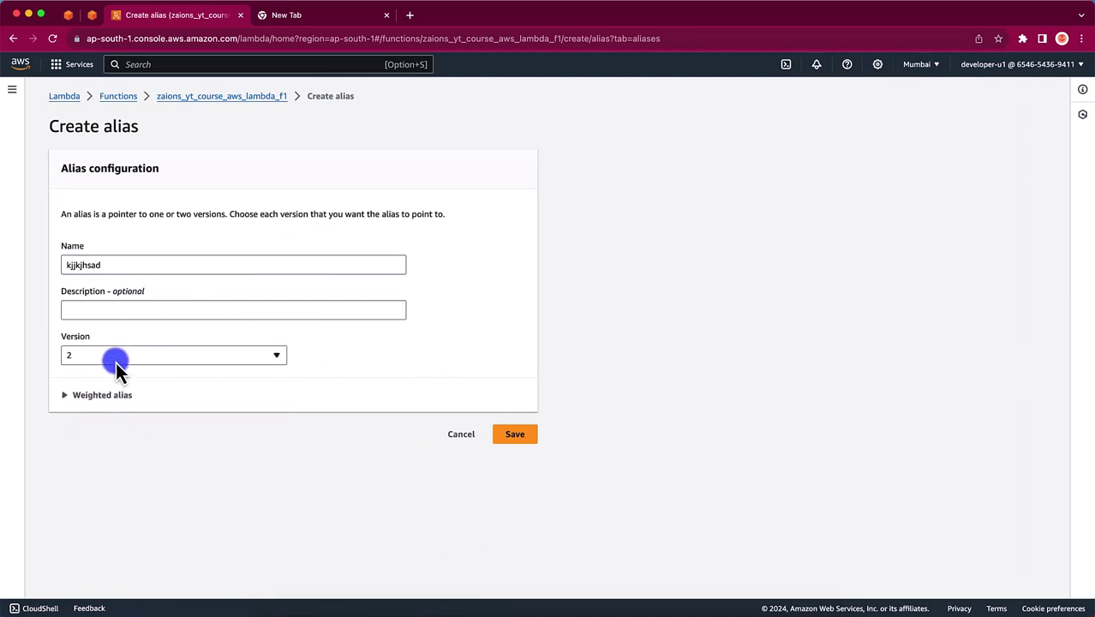
pyautogui.doubleClick(94, 267)
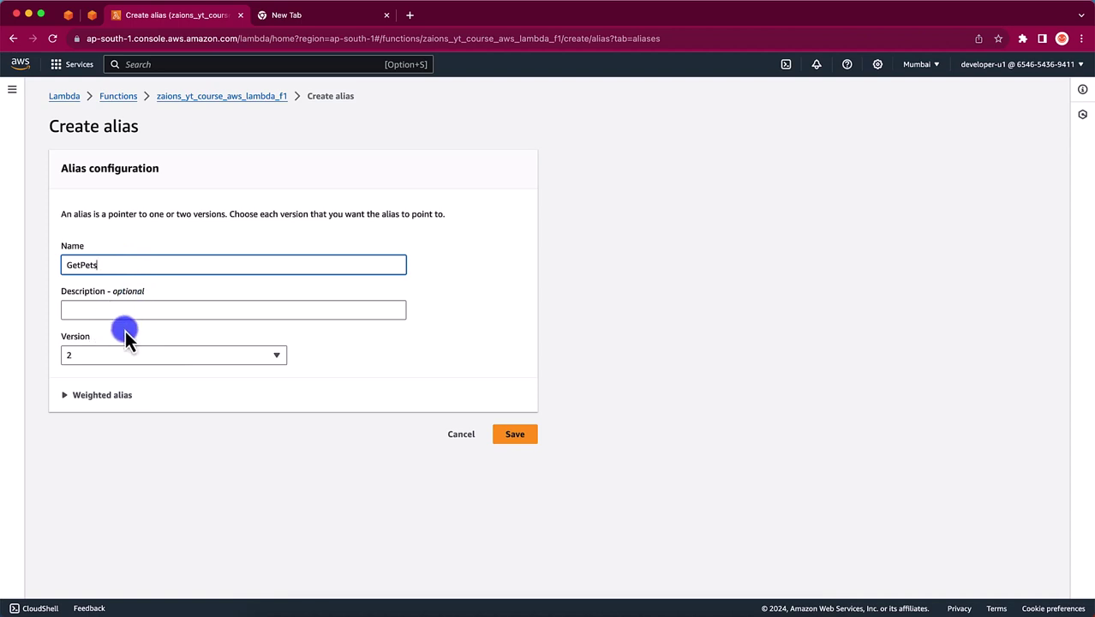
# Examine the weighted alias settings and the additional version choices, and discard the unsaved alias.
pyautogui.click(104, 397)
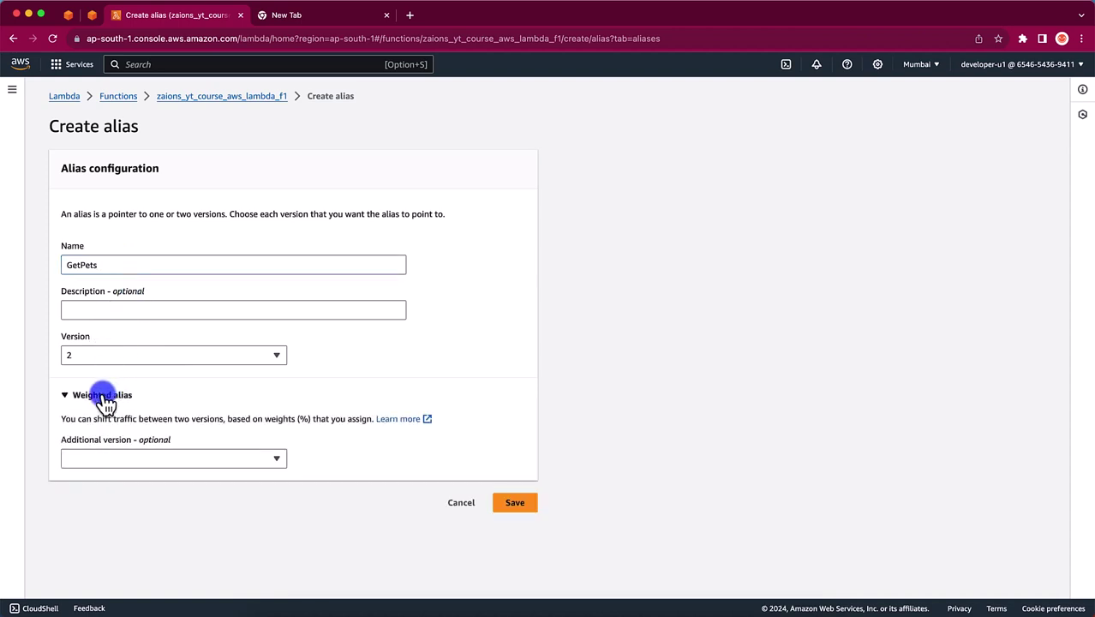
pyautogui.click(125, 460)
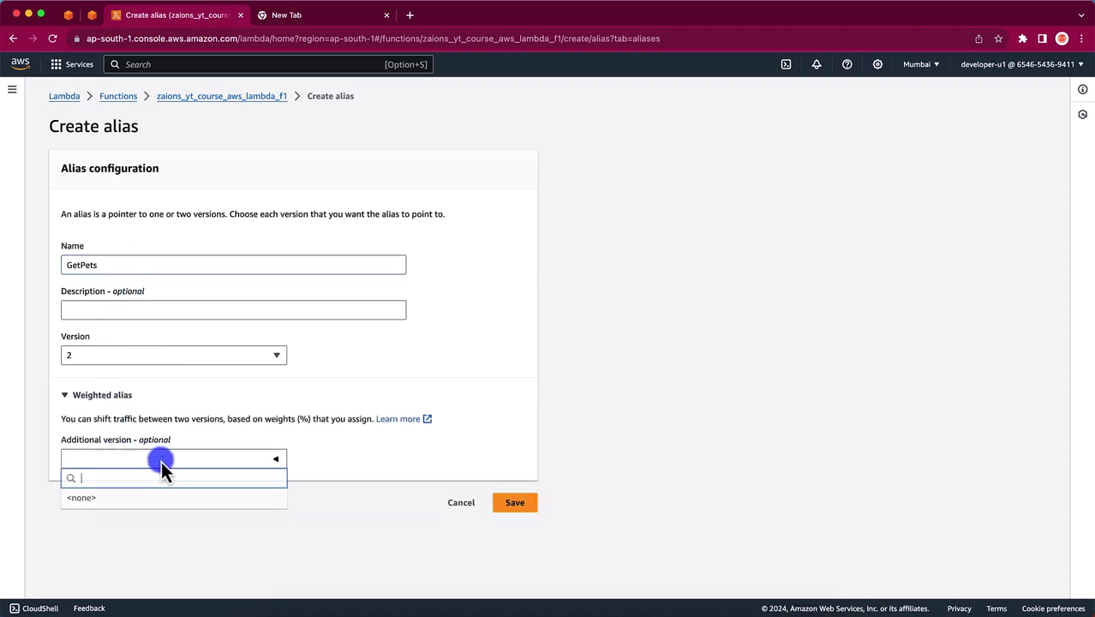
pyautogui.click(99, 395)
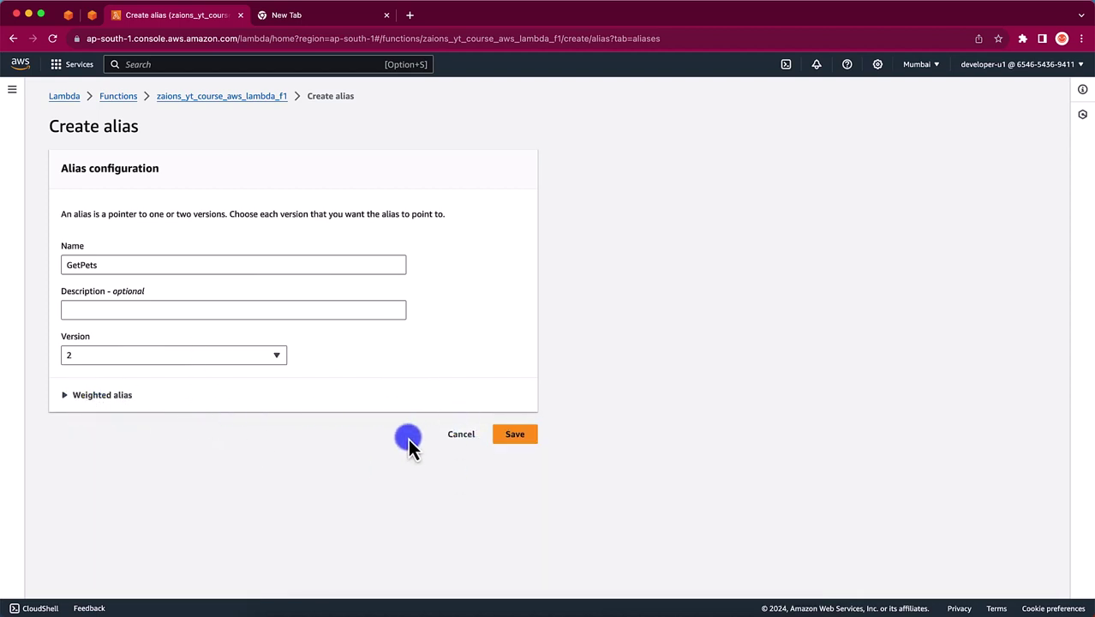
pyautogui.click(99, 396)
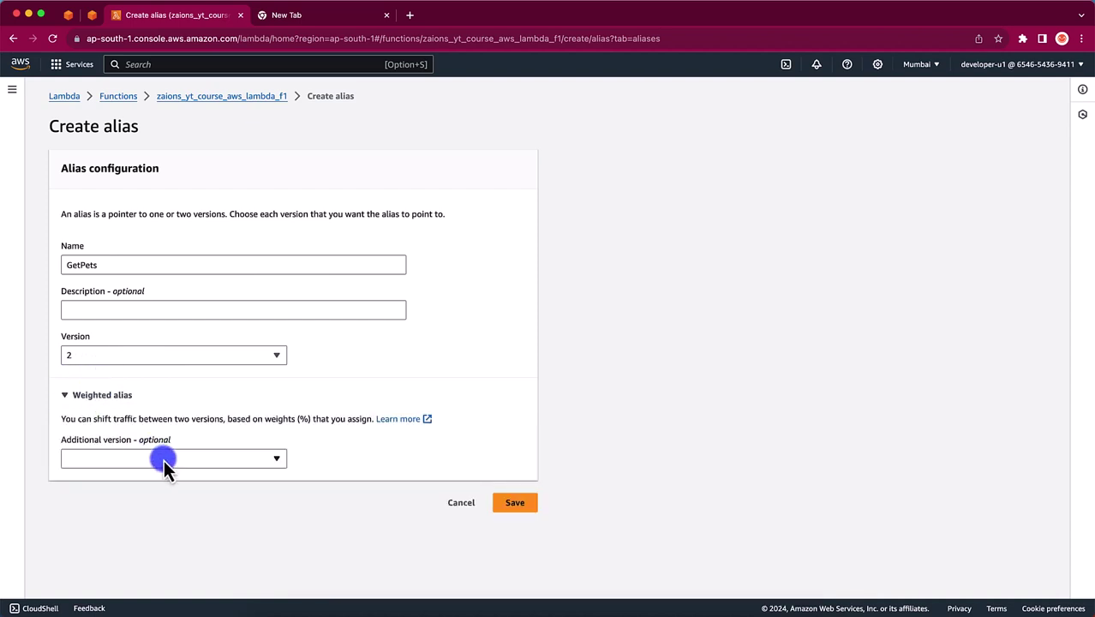
pyautogui.click(156, 462)
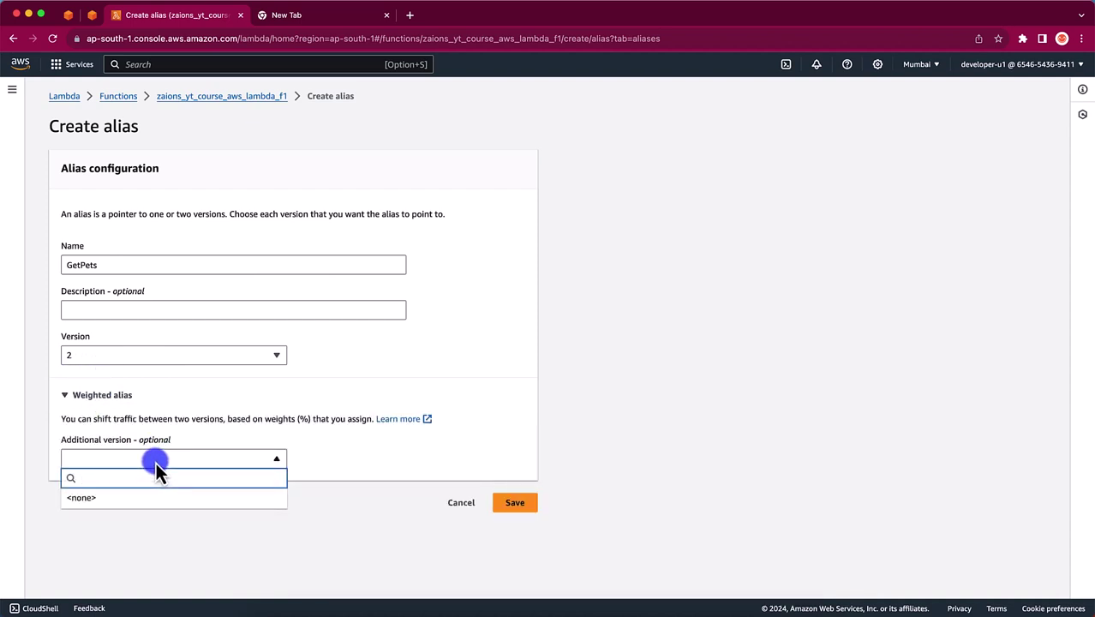
pyautogui.click(101, 399)
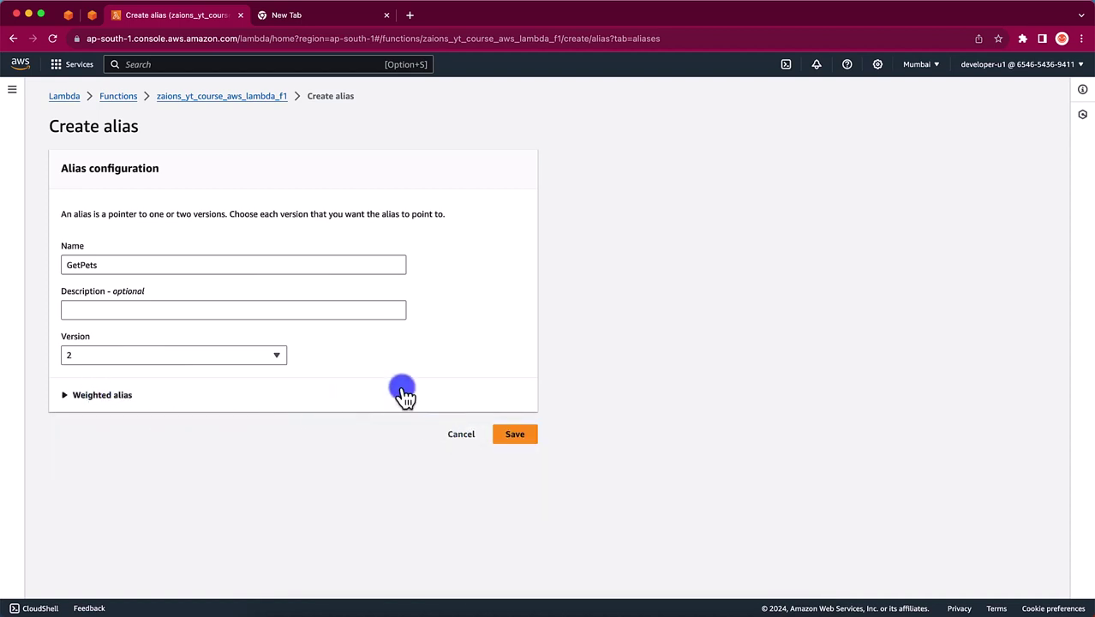
pyautogui.click(467, 437)
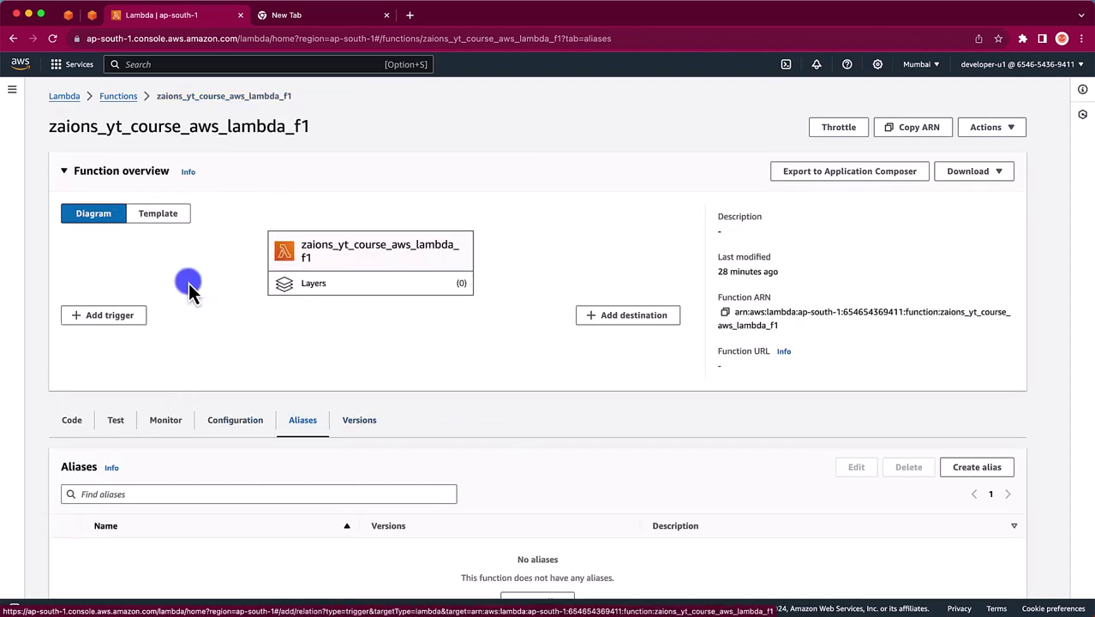
# Review the function's published versions and its index.mjs code source.
pyautogui.scroll(-1, 415, 523)
pyautogui.click(360, 383)
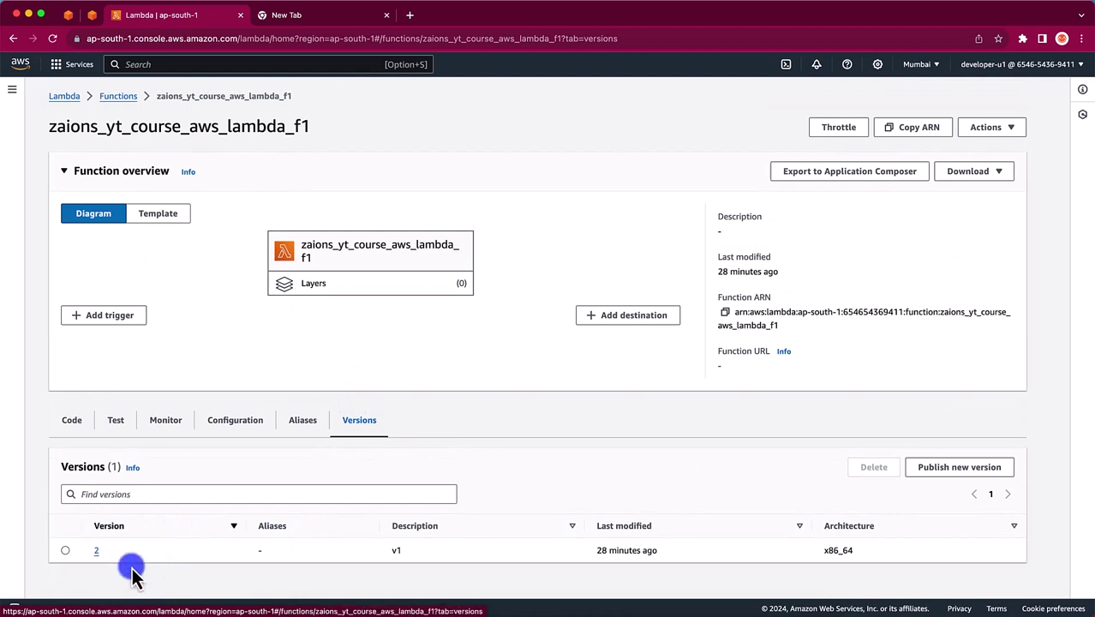
pyautogui.click(74, 421)
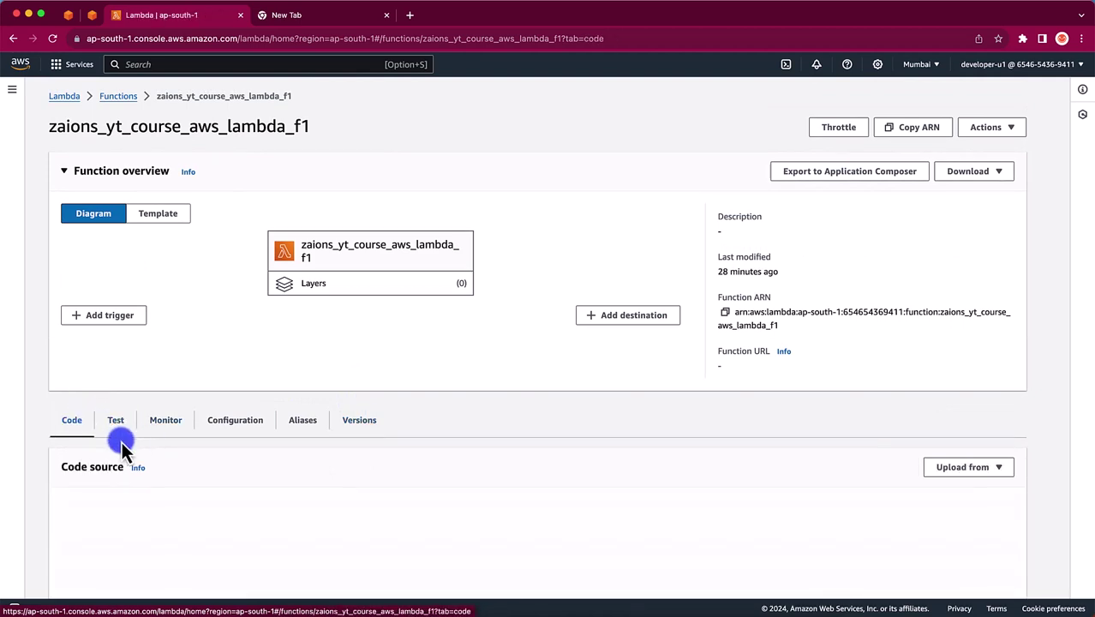
pyautogui.scroll(-4, 175, 293)
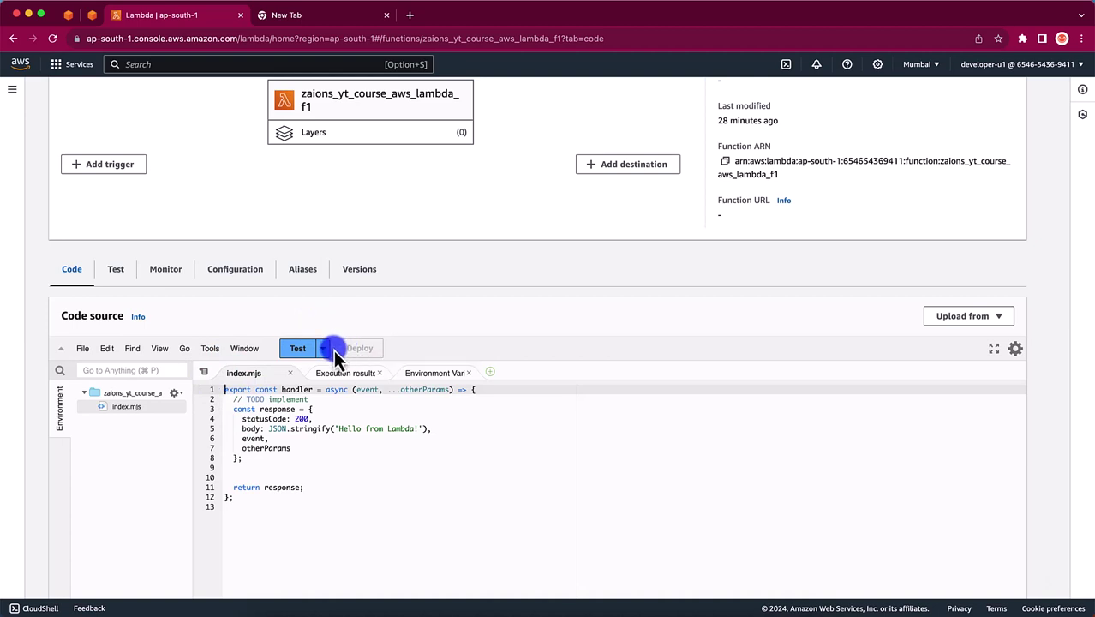
# Delete published version 2 of the zaions_yt_course_aws_lambda_f1 function.
pyautogui.click(365, 271)
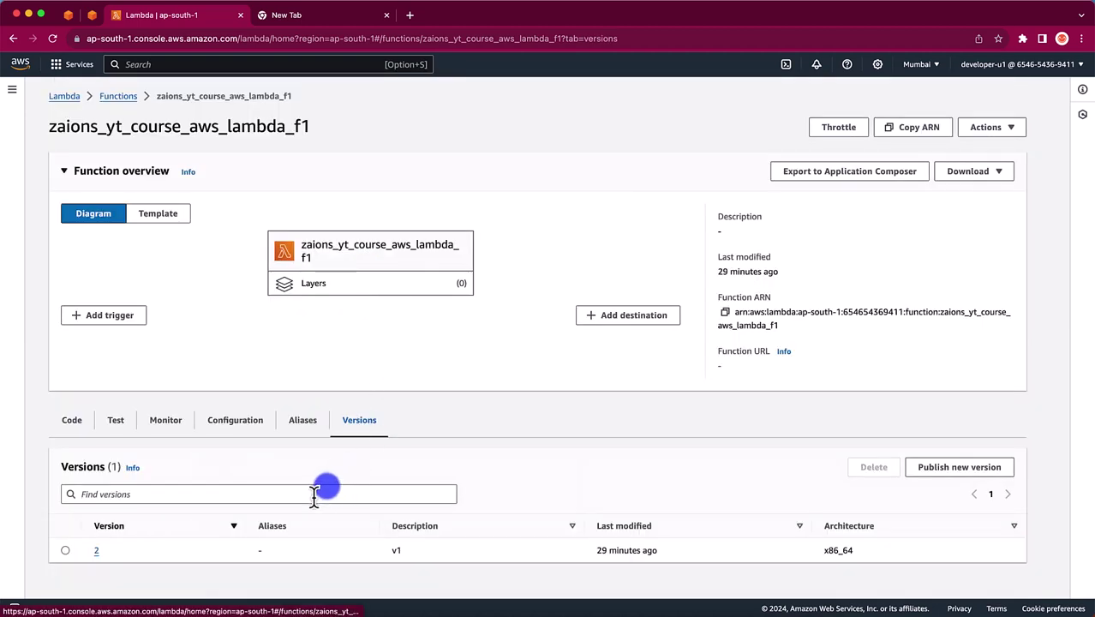
pyautogui.click(66, 551)
pyautogui.click(985, 129)
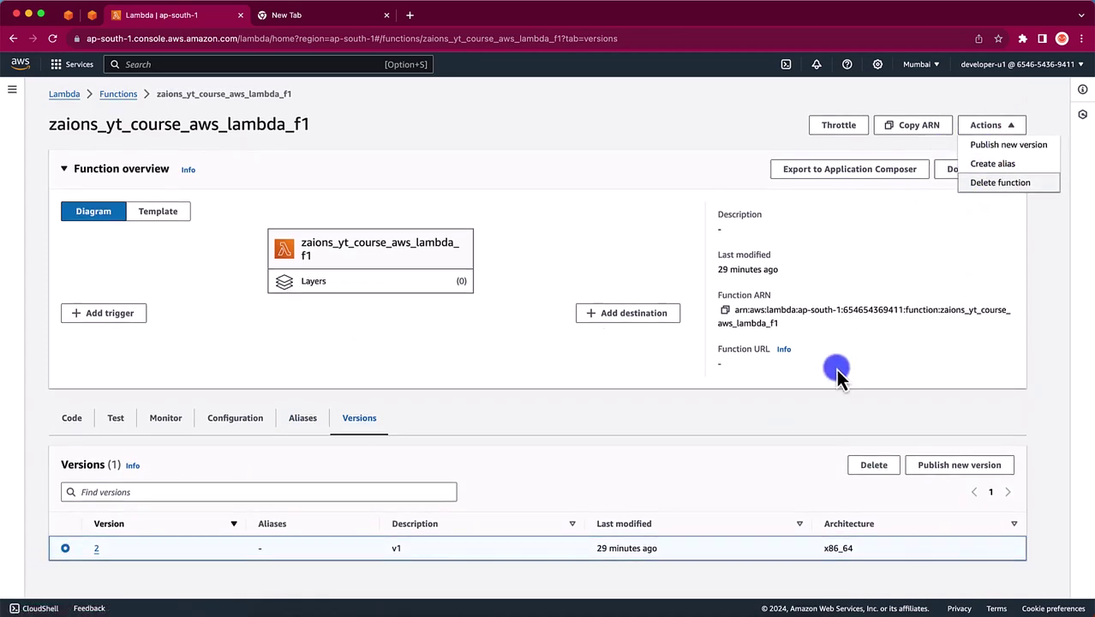
pyautogui.click(874, 469)
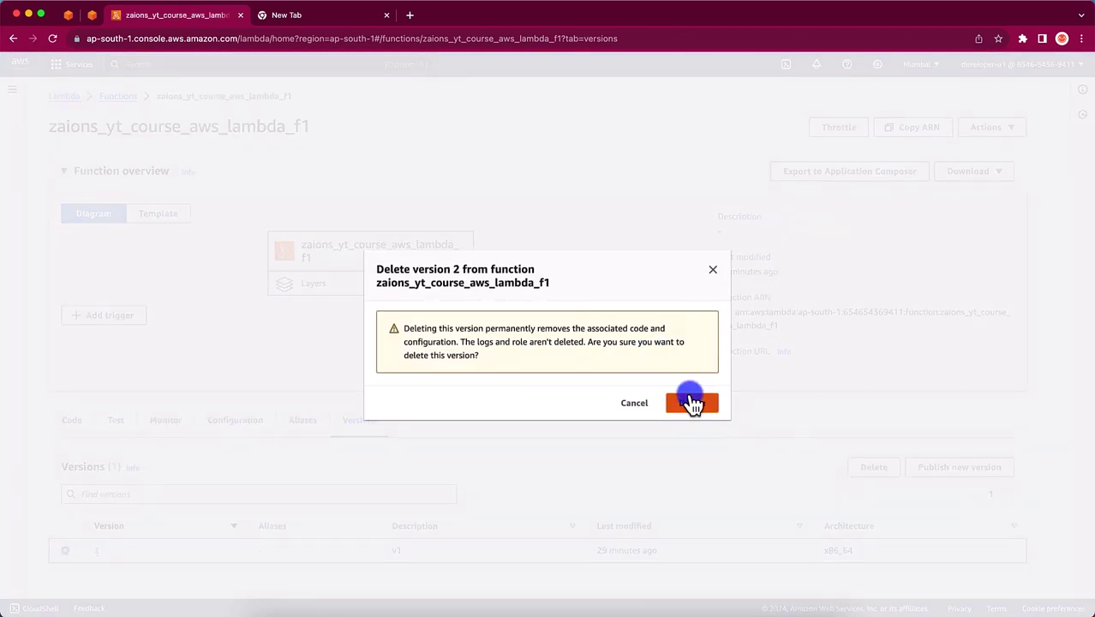
pyautogui.click(692, 402)
pyautogui.scroll(-3, 228, 505)
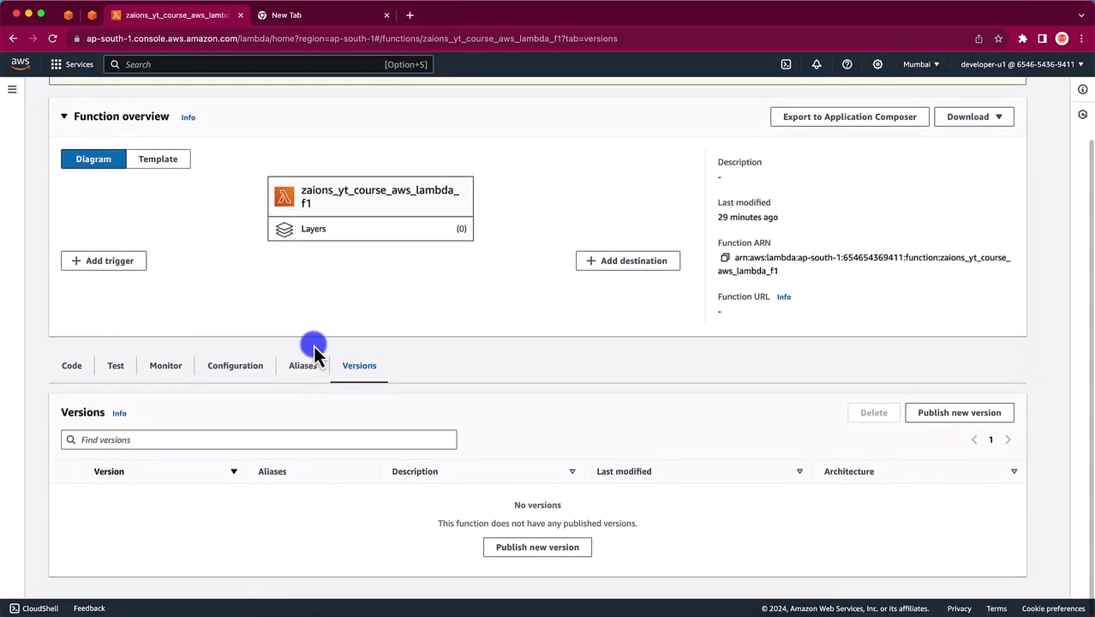
# Review the function's editable basic settings, including description, memory, ephemeral storage, timeout and execution role, and leave without saving.
pyautogui.click(237, 373)
pyautogui.scroll(-1, 191, 478)
pyautogui.scroll(-3, 191, 478)
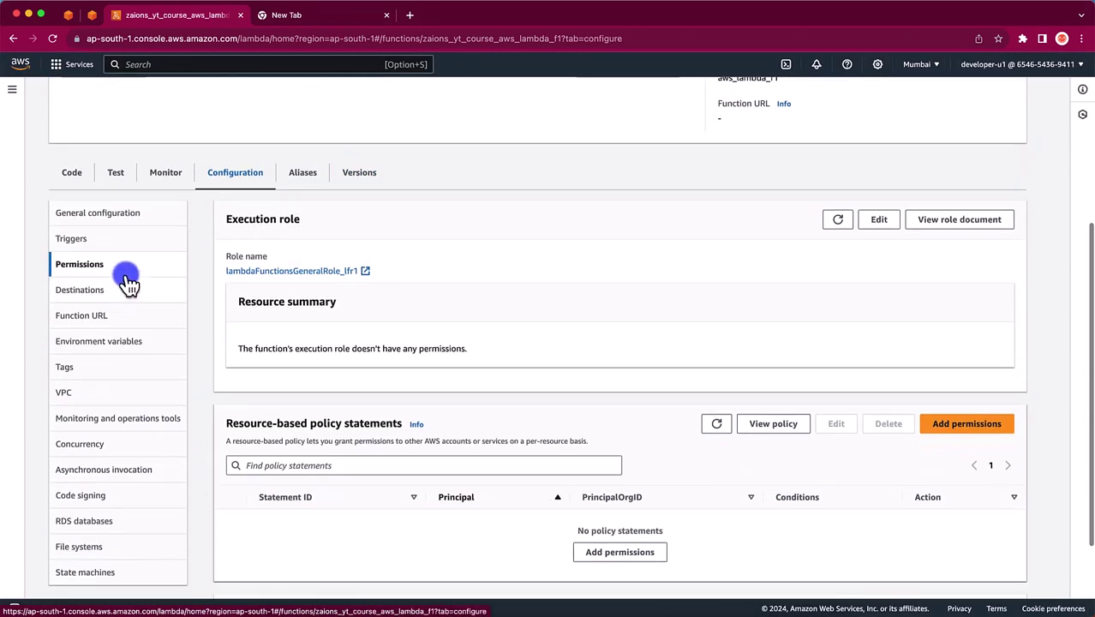
pyautogui.click(125, 213)
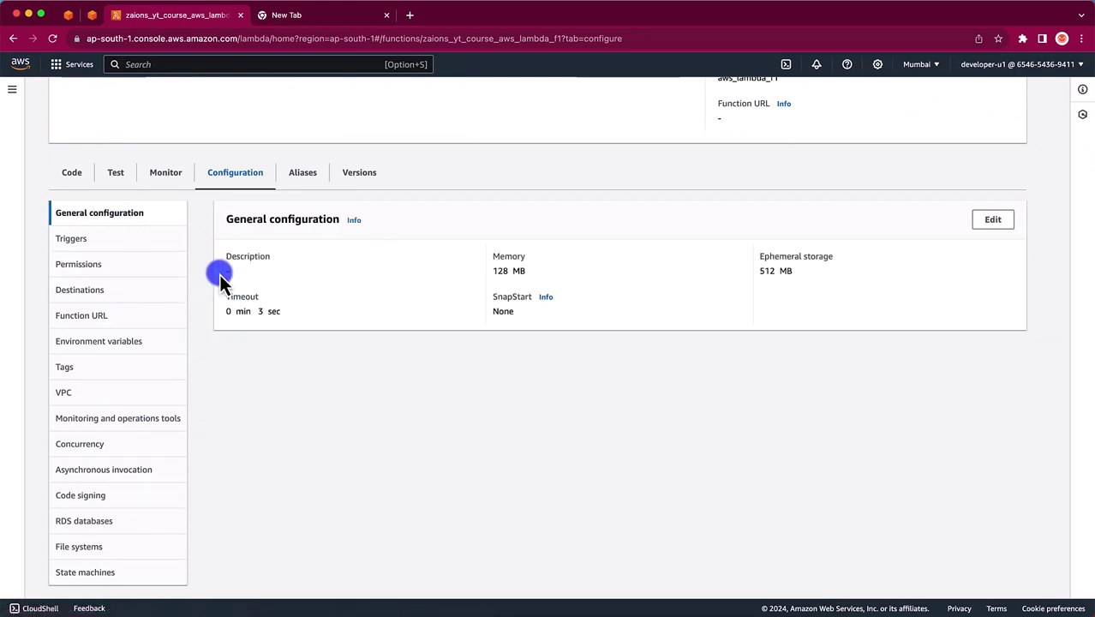
pyautogui.click(994, 219)
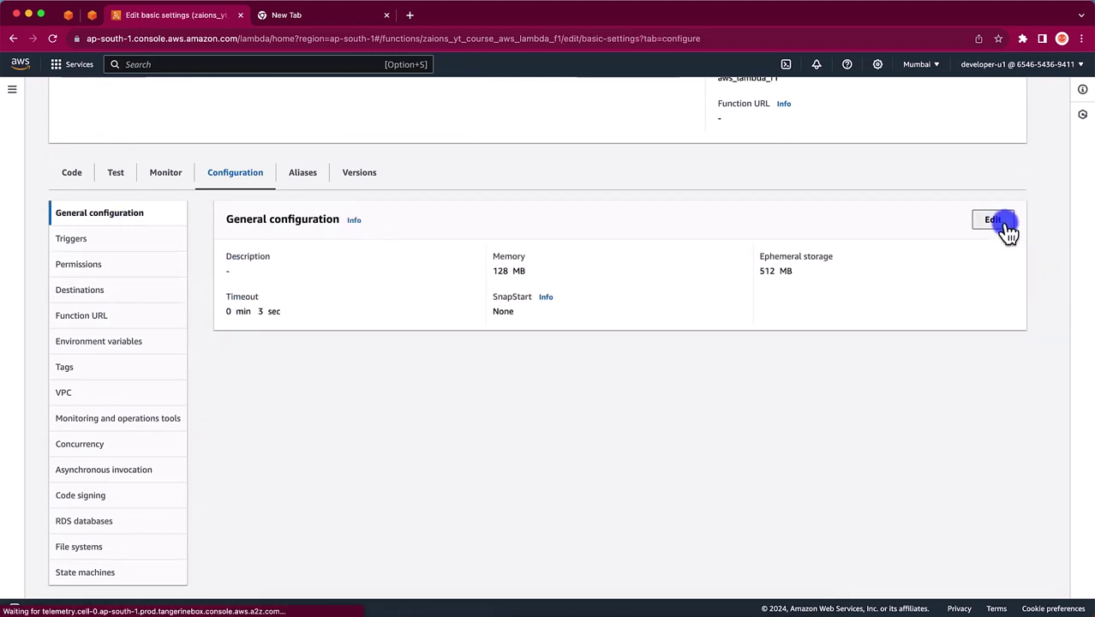
pyautogui.scroll(-1, 687, 403)
pyautogui.click(82, 174)
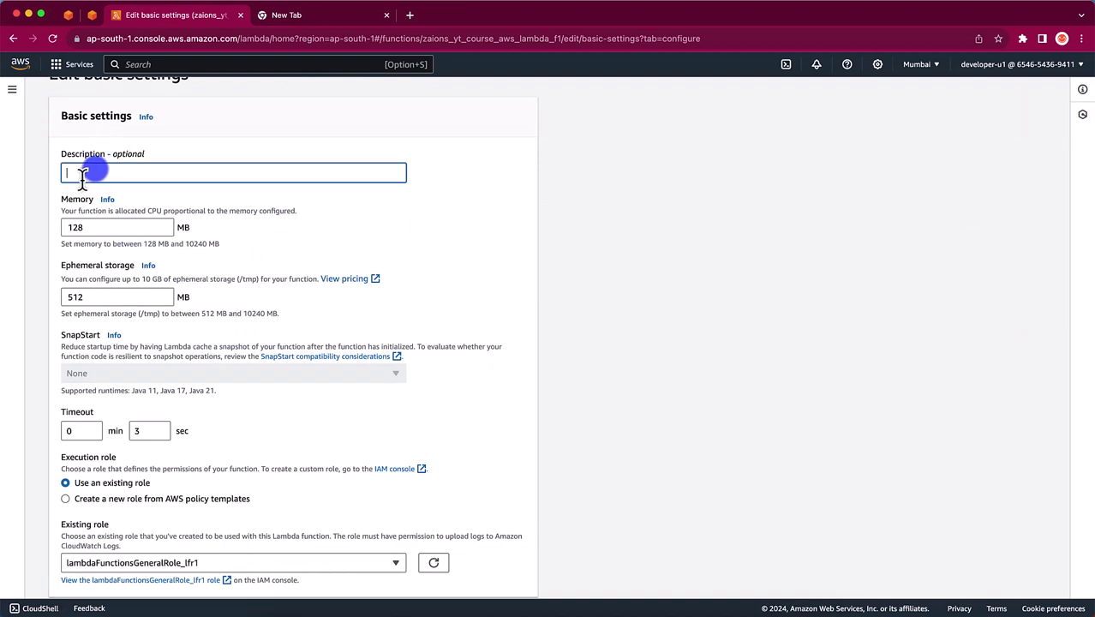
pyautogui.click(89, 230)
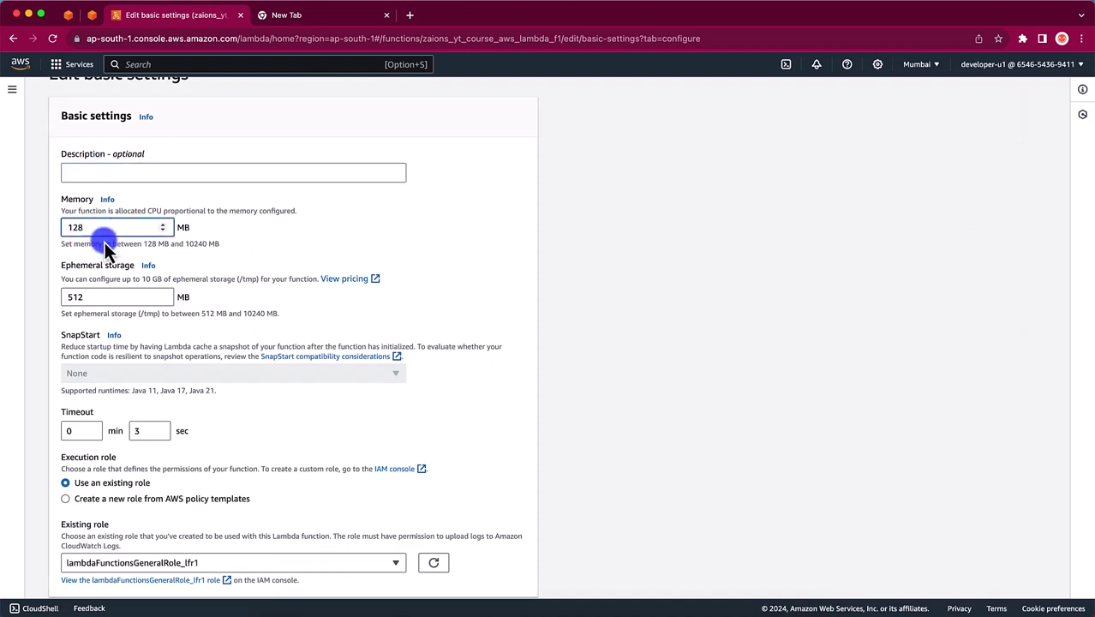
pyautogui.click(84, 299)
pyautogui.scroll(-2, 120, 398)
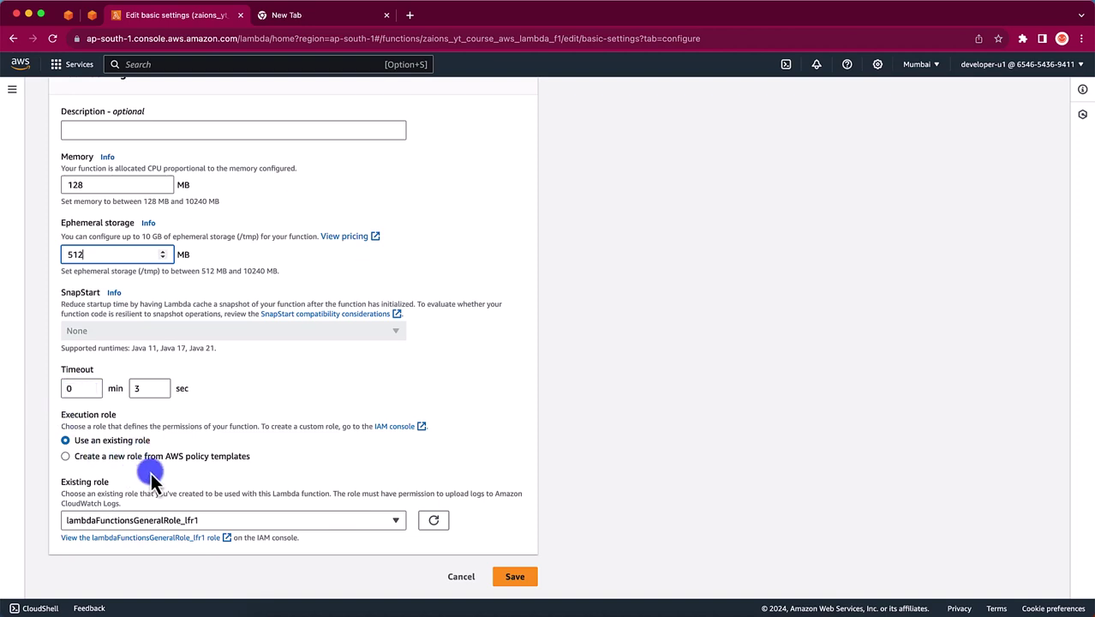
pyautogui.click(461, 576)
# Examine the function's triggers, permissions, destinations and function URL configuration, and view its index.mjs code.
pyautogui.scroll(-5, 150, 433)
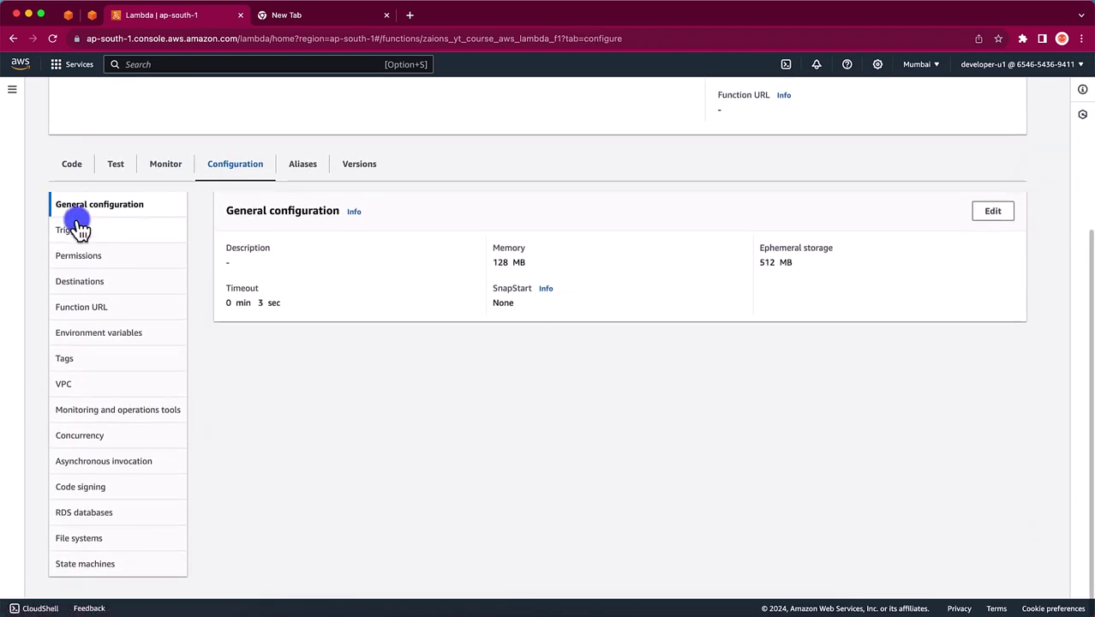
pyautogui.click(77, 227)
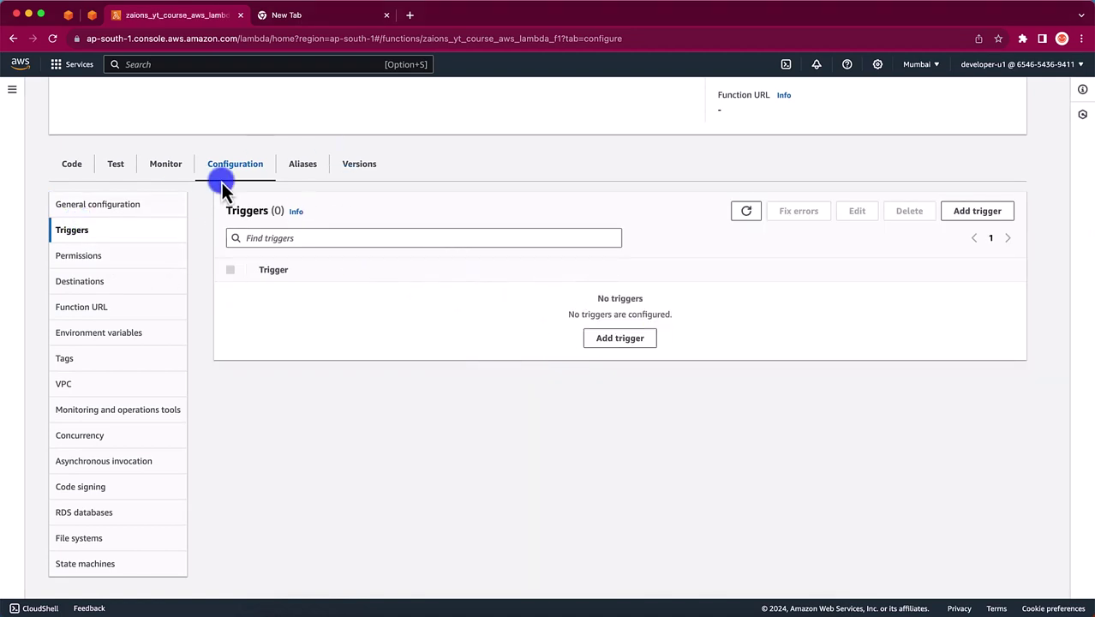
pyautogui.scroll(3, 222, 183)
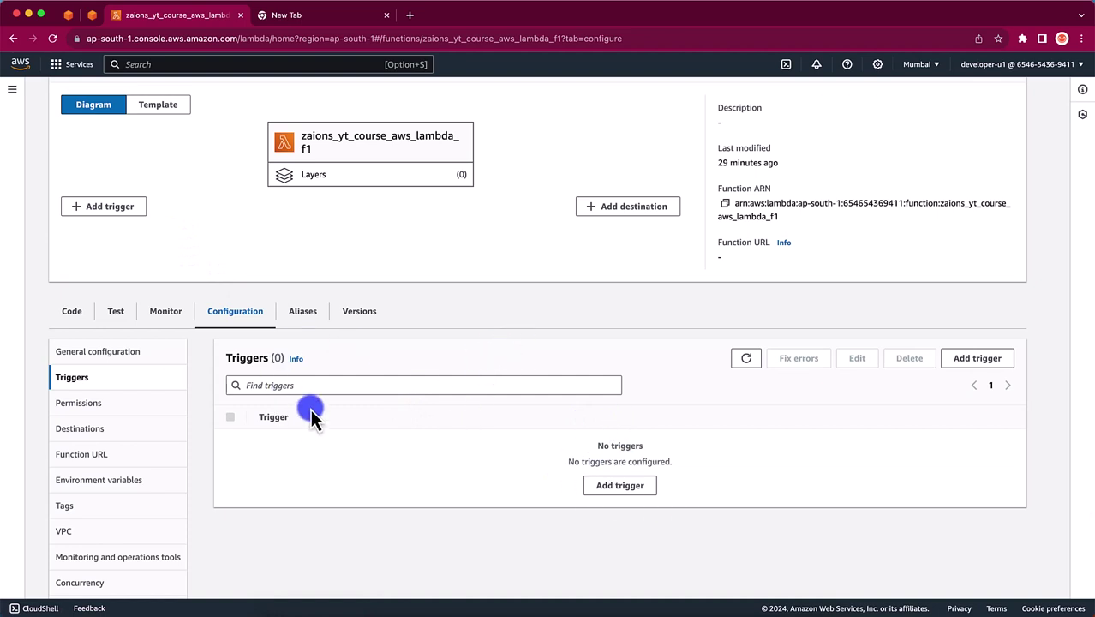
pyautogui.scroll(-3, 364, 472)
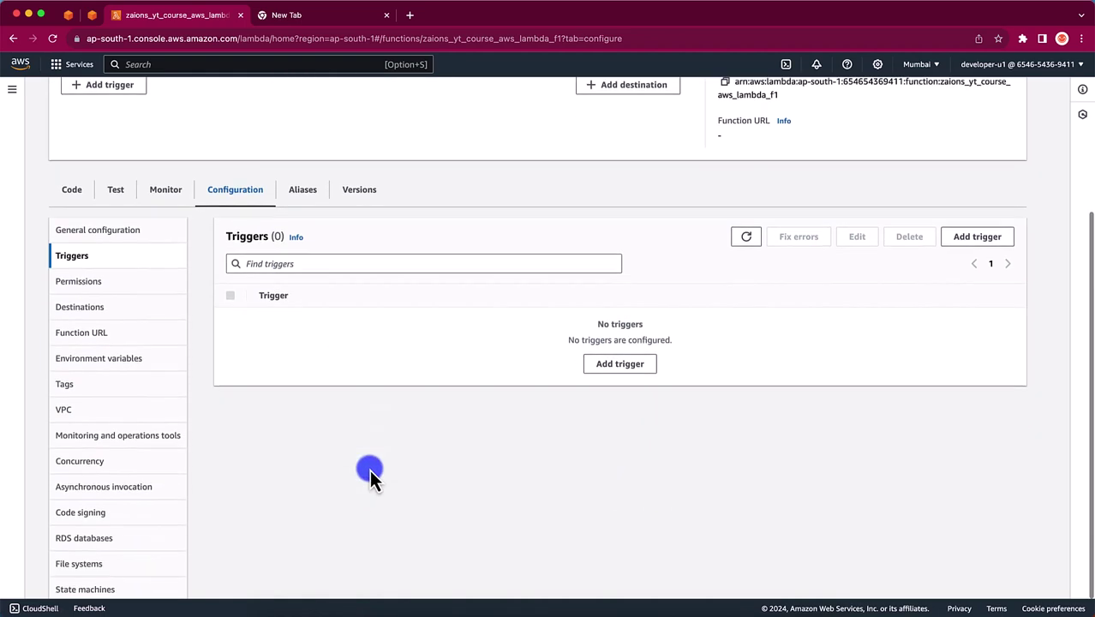
pyautogui.click(95, 273)
pyautogui.click(107, 299)
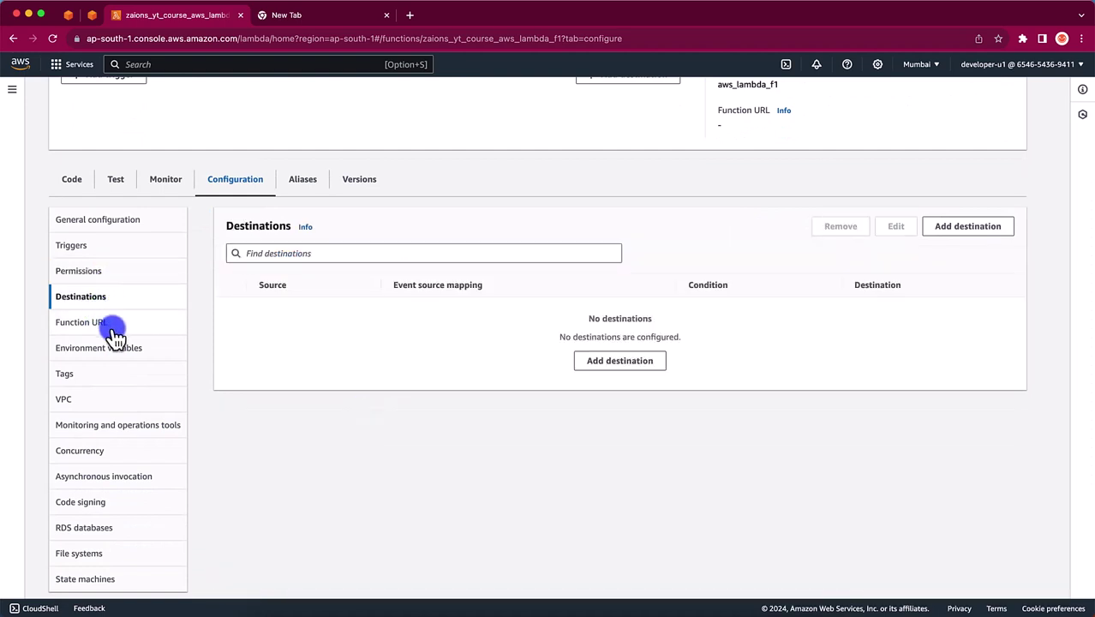
pyautogui.click(114, 334)
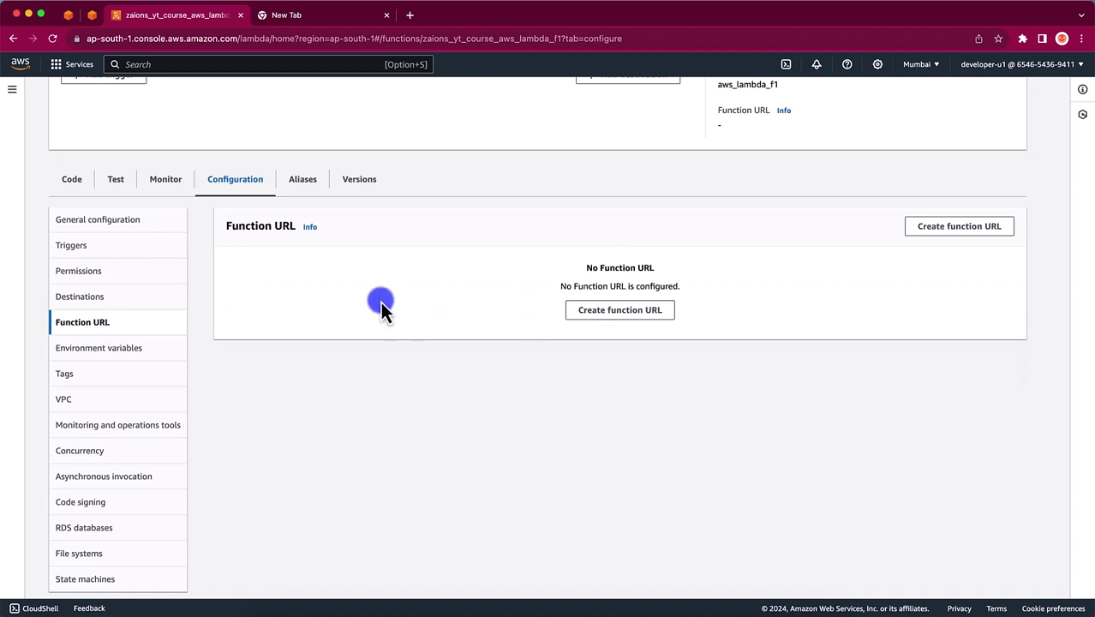
pyautogui.scroll(5, 380, 301)
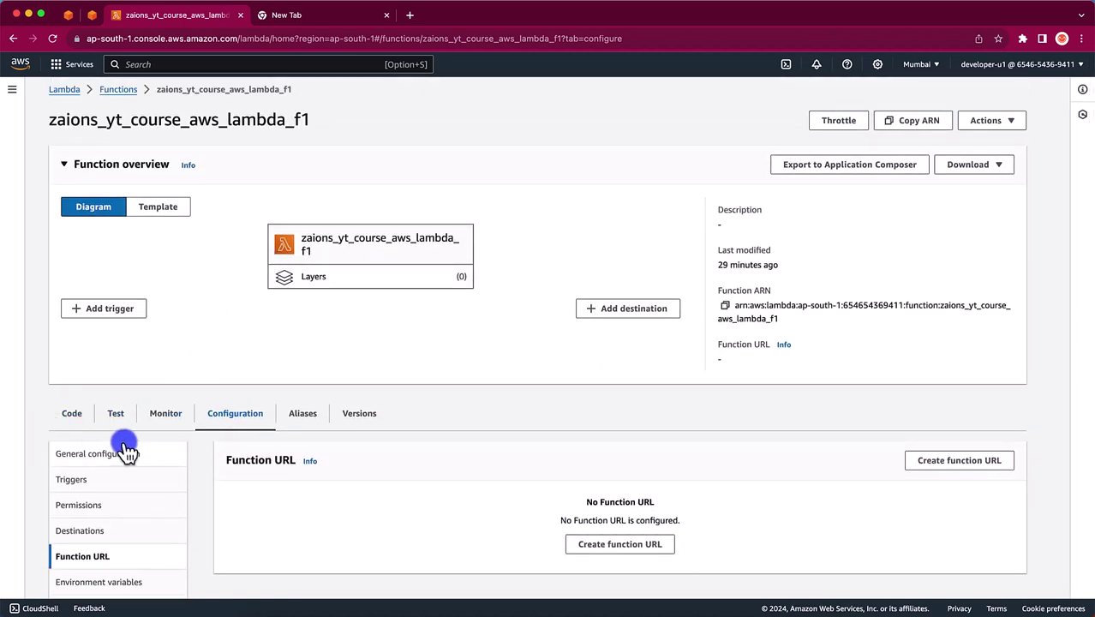
pyautogui.click(72, 412)
pyautogui.scroll(-3, 268, 516)
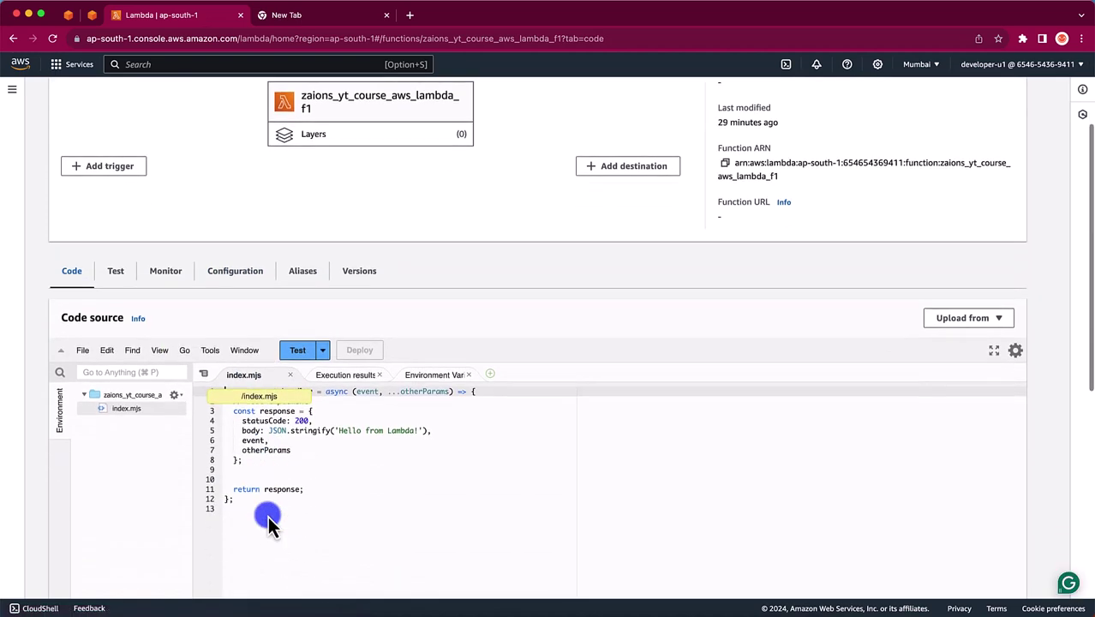
# Create a function URL for the function with auth type NONE, keeping BUFFERED invoke mode and CORS unconfigured.
pyautogui.click(248, 260)
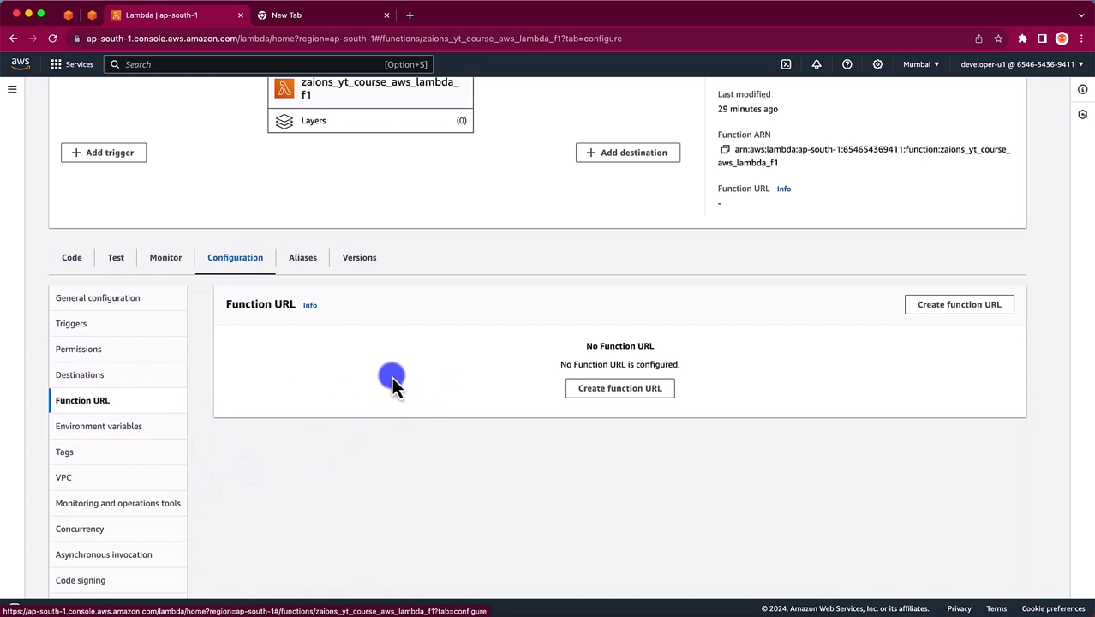
pyautogui.click(648, 390)
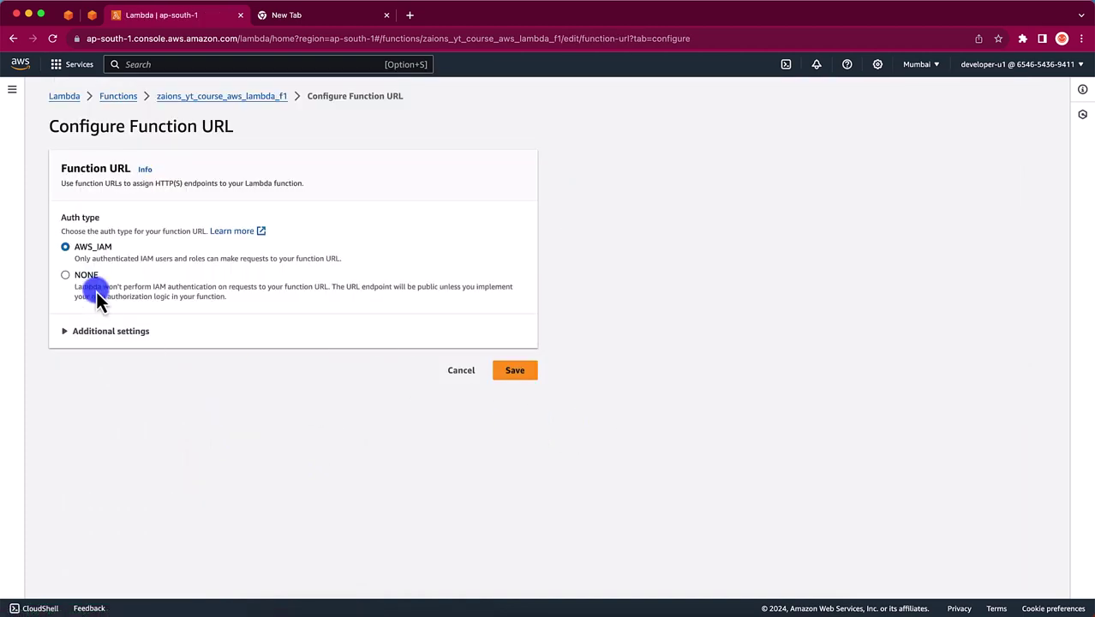
pyautogui.moveTo(74, 257); pyautogui.dragTo(274, 262)
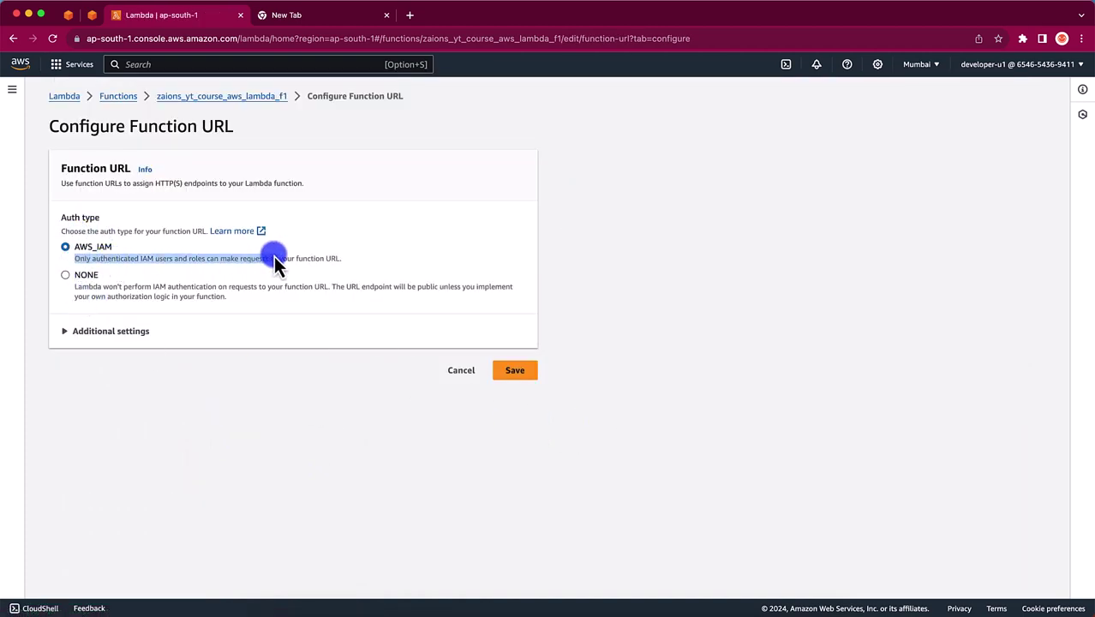
pyautogui.click(90, 272)
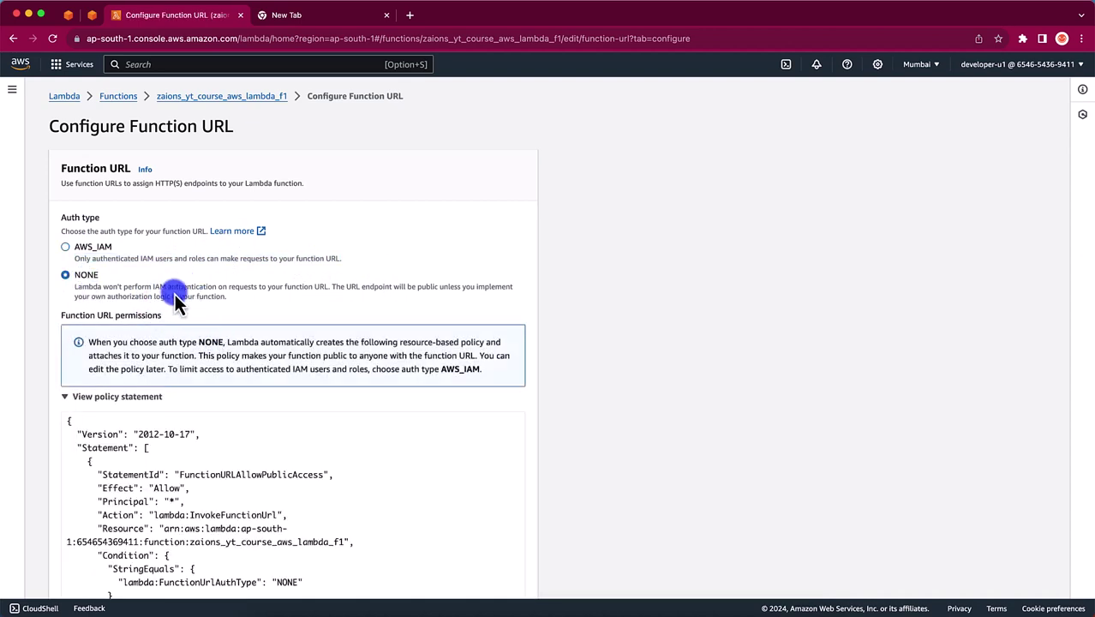
pyautogui.scroll(-1, 305, 317)
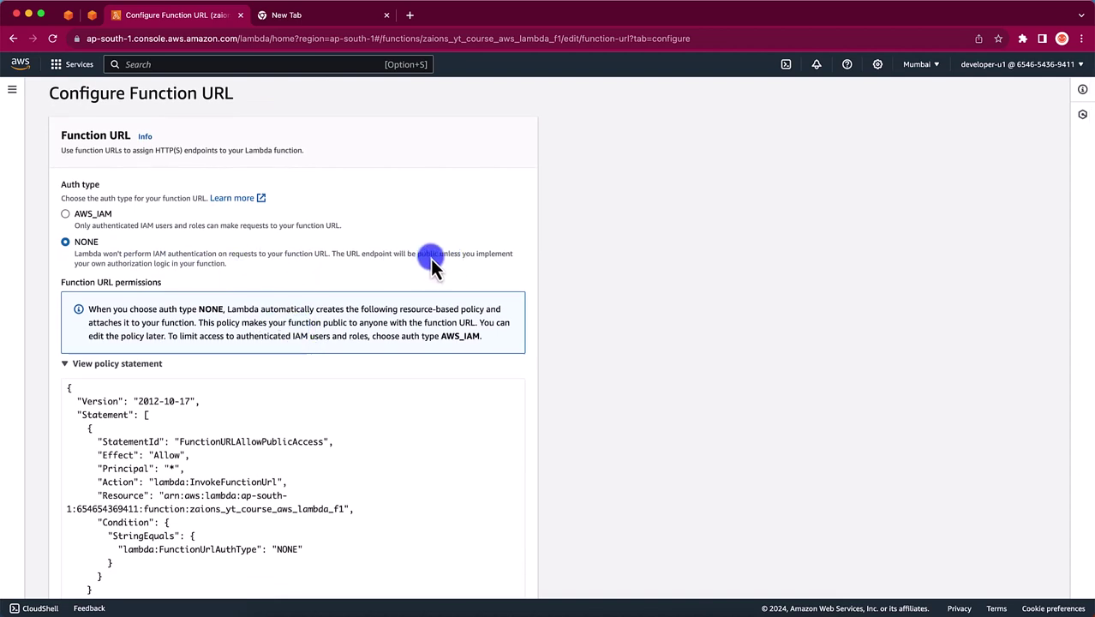
pyautogui.scroll(-3, 407, 267)
pyautogui.scroll(-1, 440, 475)
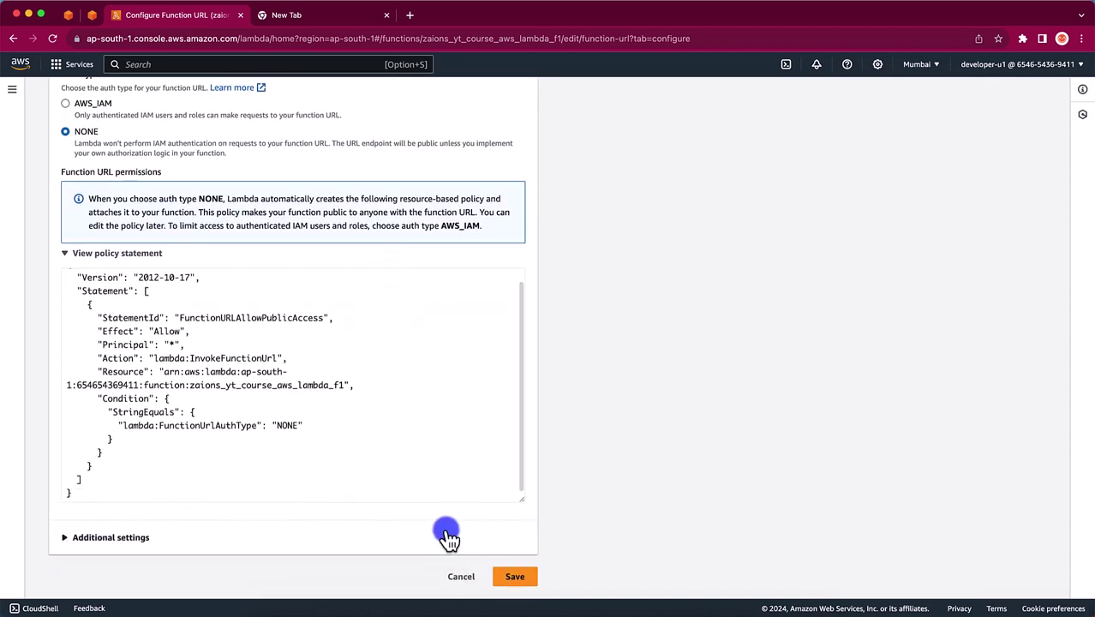
pyautogui.click(129, 538)
pyautogui.scroll(-4, 128, 544)
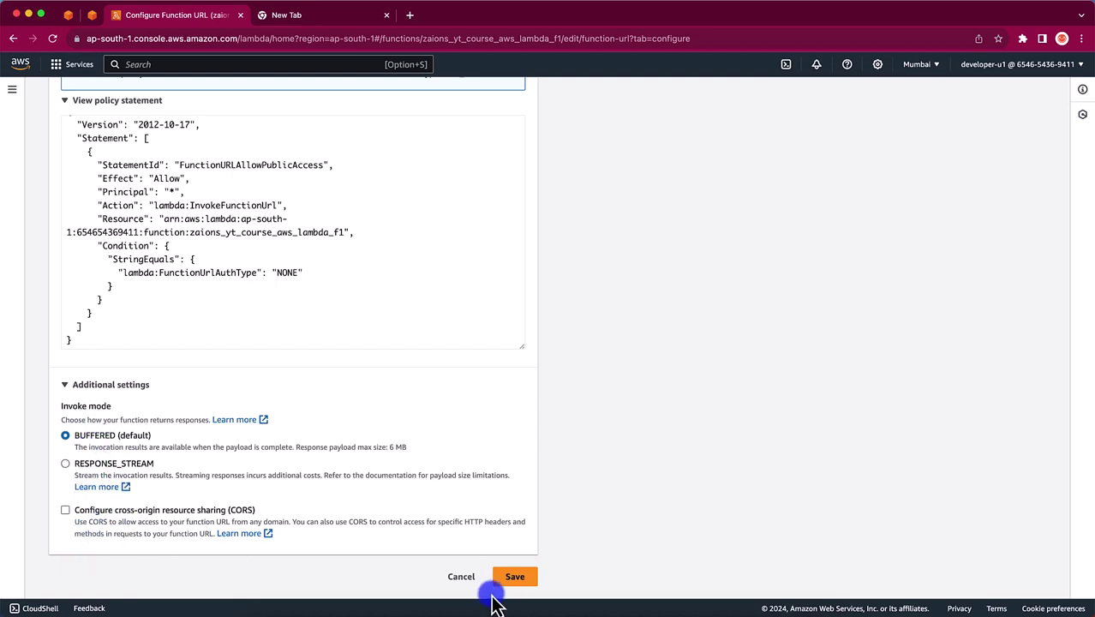
pyautogui.click(515, 579)
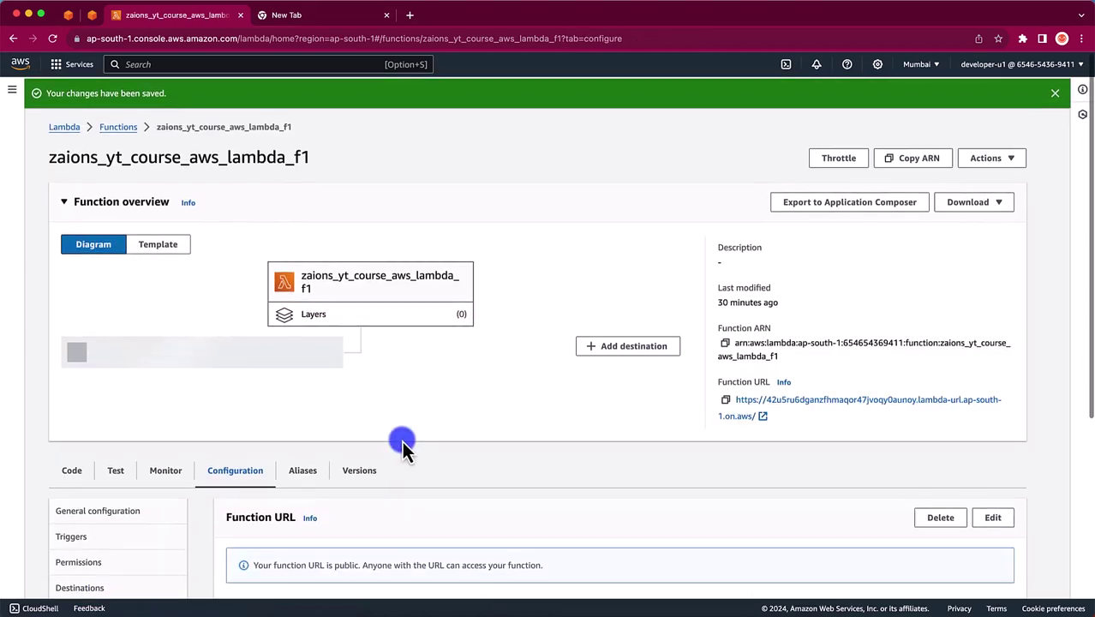
# Open the new function URL in the browser, check its response, and copy its full address.
pyautogui.scroll(-2, 334, 479)
pyautogui.scroll(-3, 339, 454)
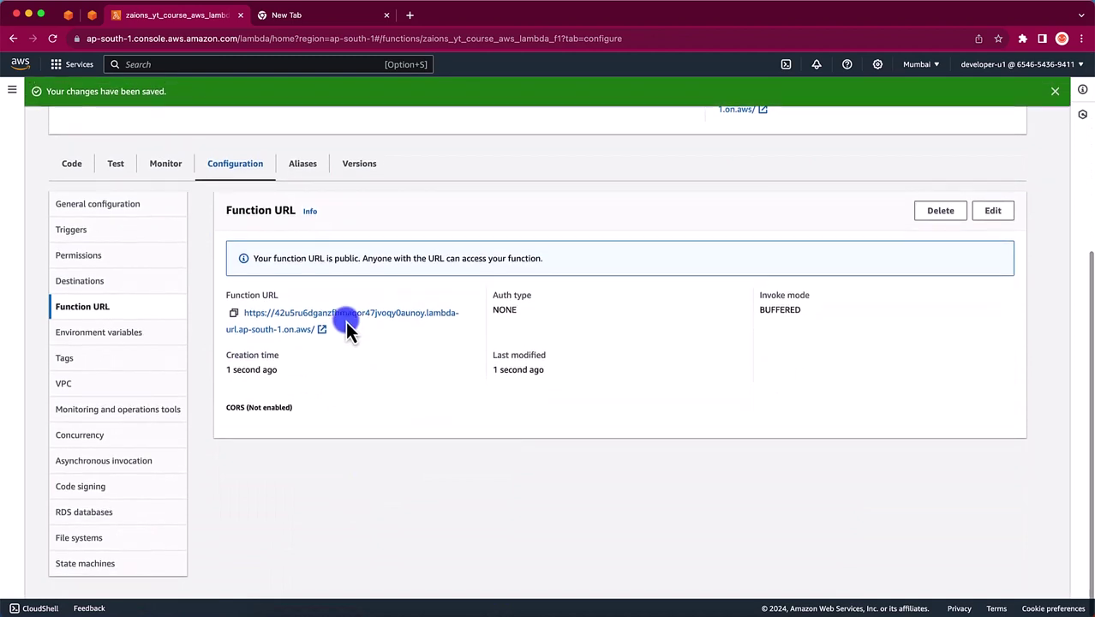
pyautogui.click(320, 331)
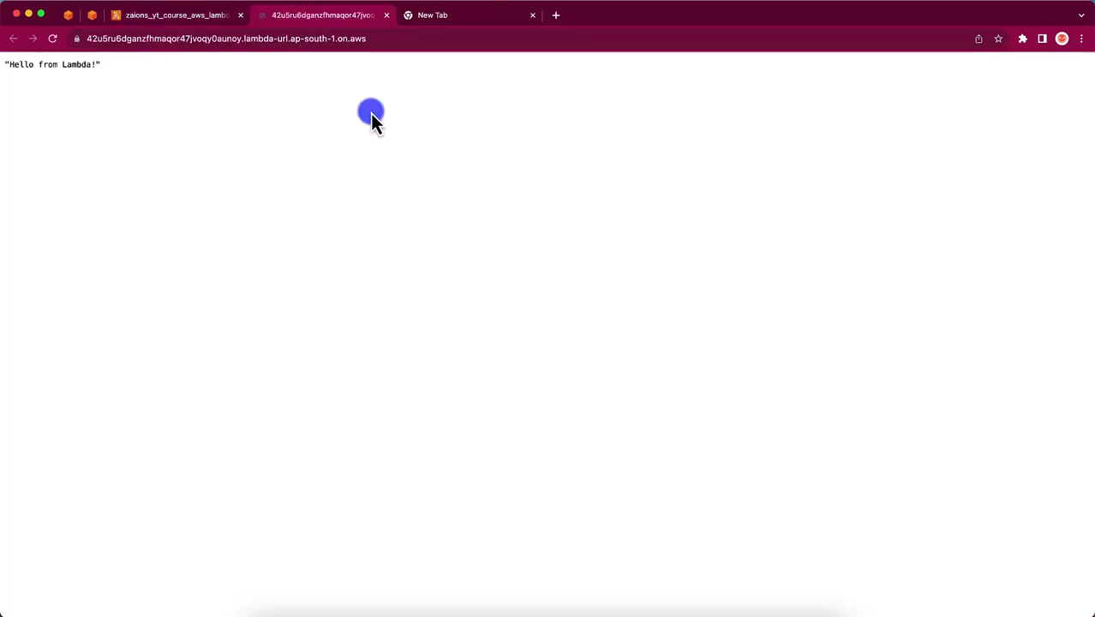
pyautogui.moveTo(12, 64); pyautogui.dragTo(186, 71)
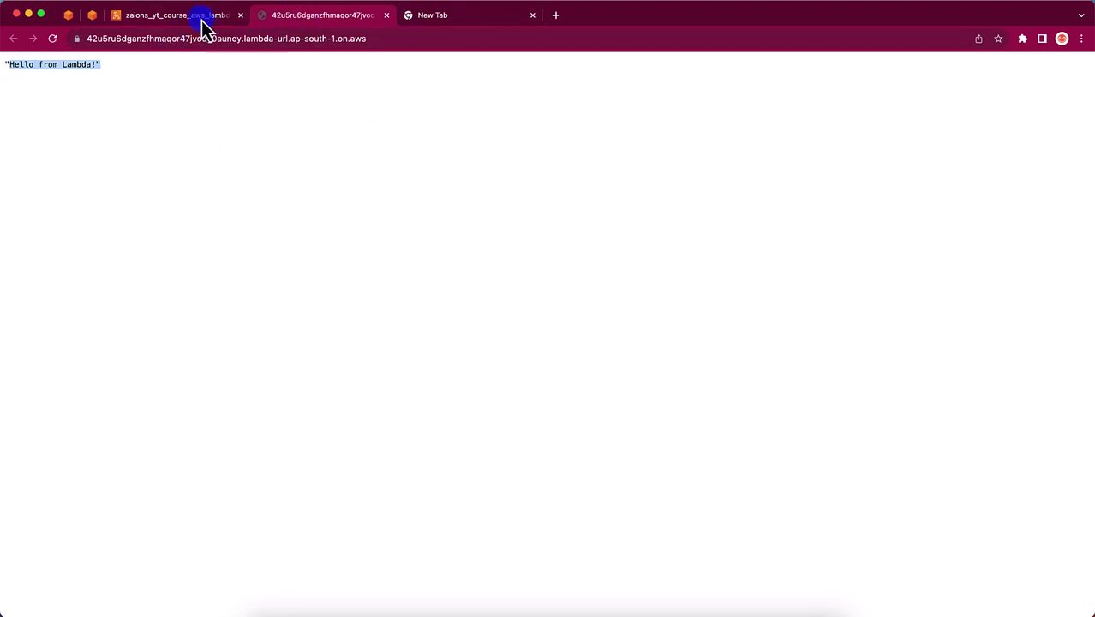
pyautogui.click(255, 41)
pyautogui.press('super+c')
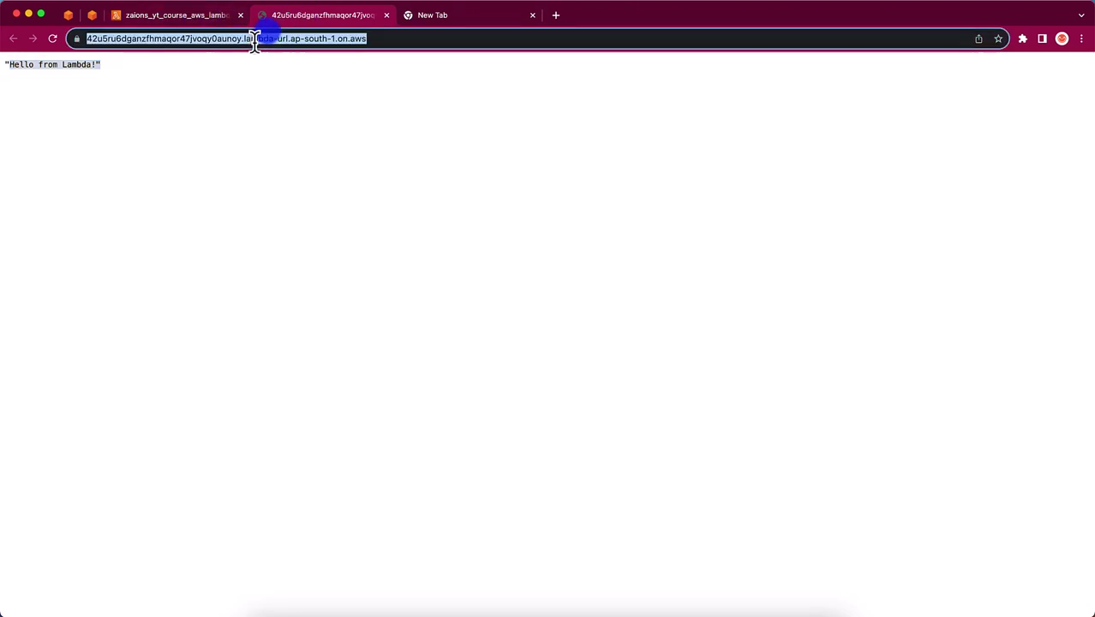
# Return to the Lambda console page and launch Postman.
pyautogui.click(170, 17)
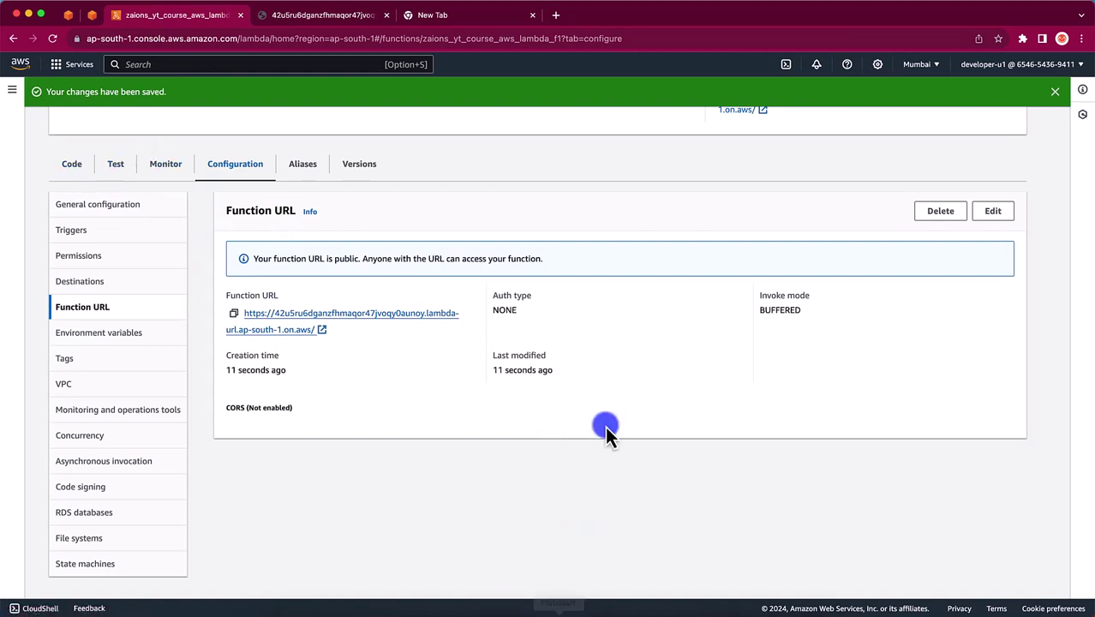
pyautogui.press('super+space')
pyautogui.write('postman')
pyautogui.press('Return')
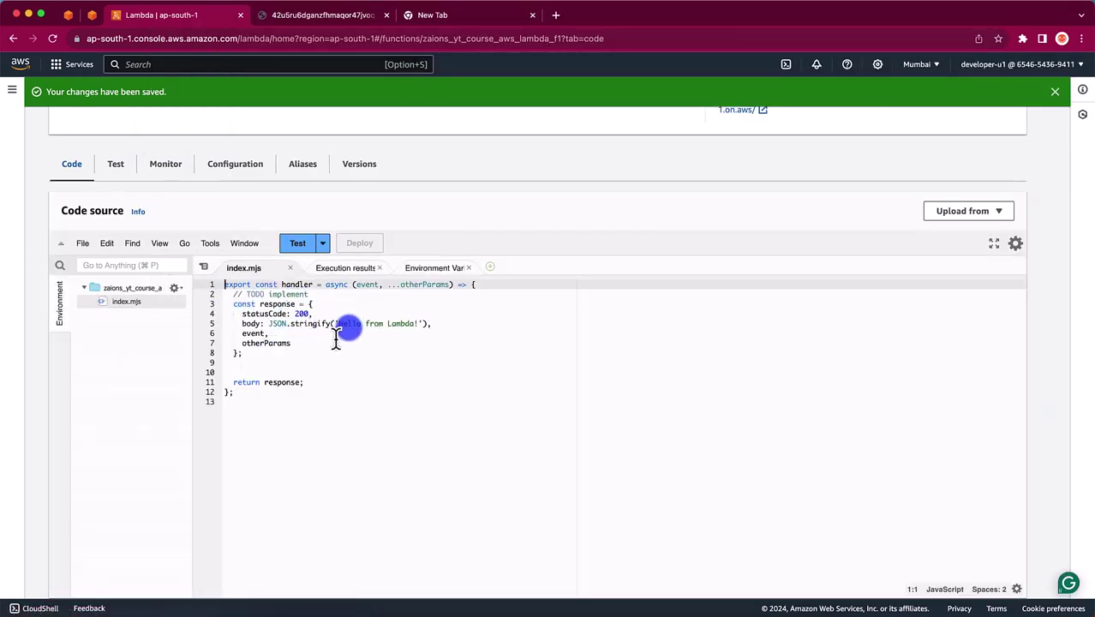
# Compare the response body defined in index.mjs with the output of the reloaded function URL page.
pyautogui.moveTo(336, 324); pyautogui.dragTo(426, 324)
pyautogui.click(248, 323)
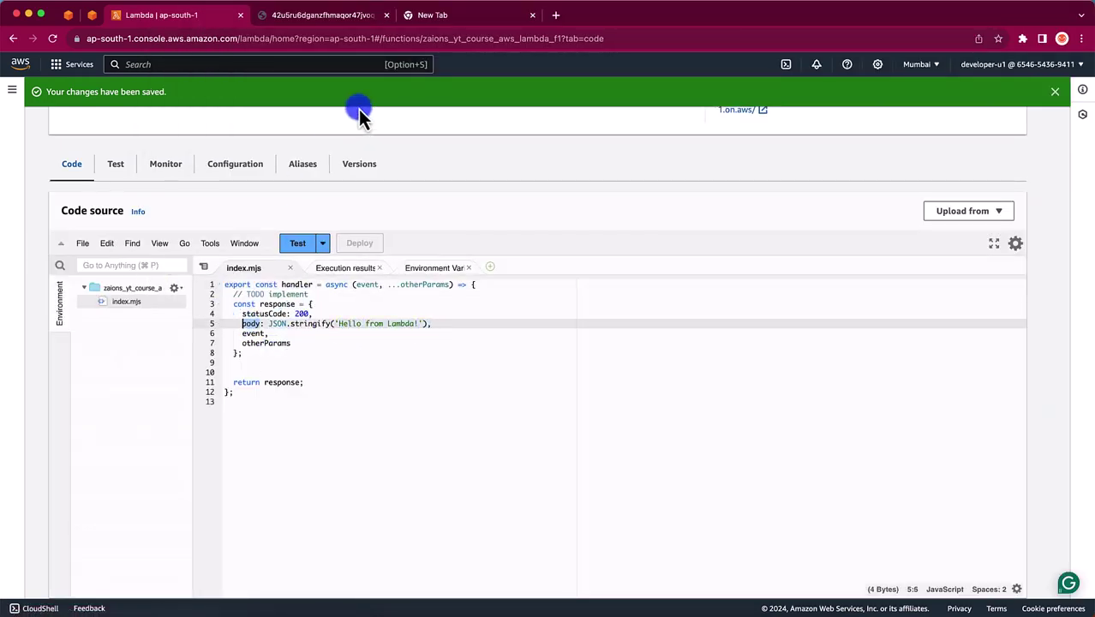
pyautogui.click(351, 21)
pyautogui.click(52, 39)
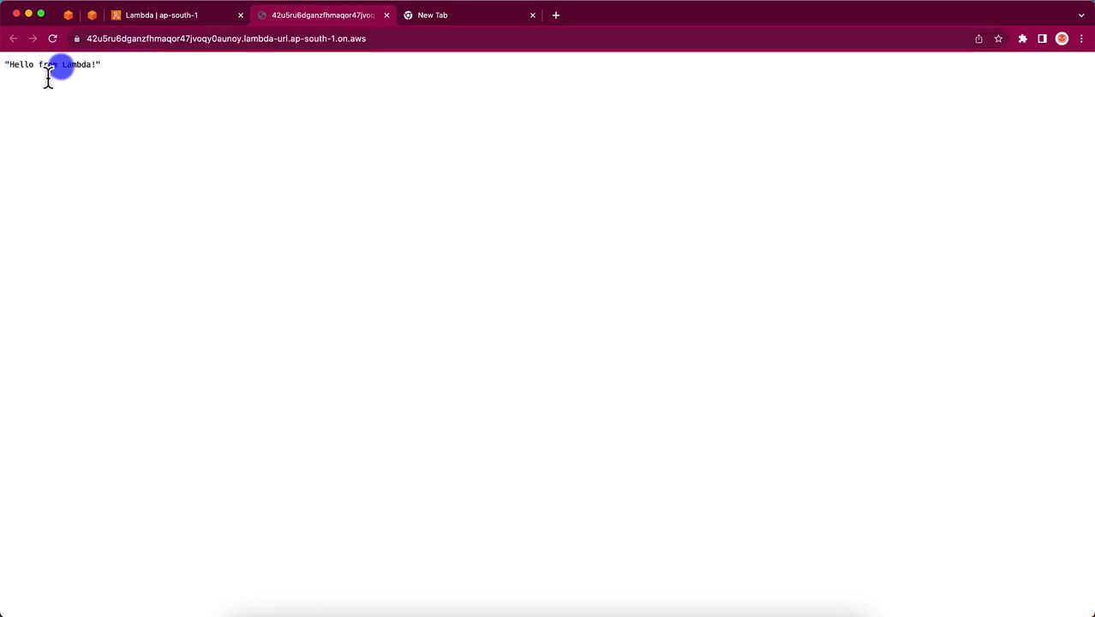
pyautogui.tripleClick(48, 75)
pyautogui.click(202, 22)
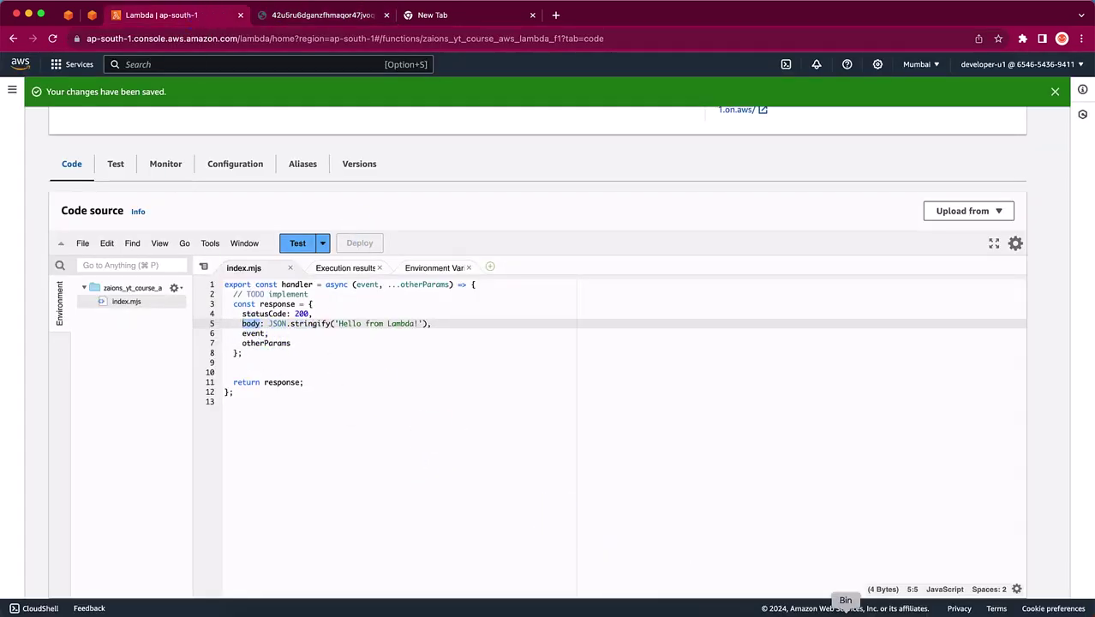
# Switch to Postman and add a folder named "Zaions YTC Learning Course" to the AWS Lambda + API Gateway APIs collection.
pyautogui.click(787, 607)
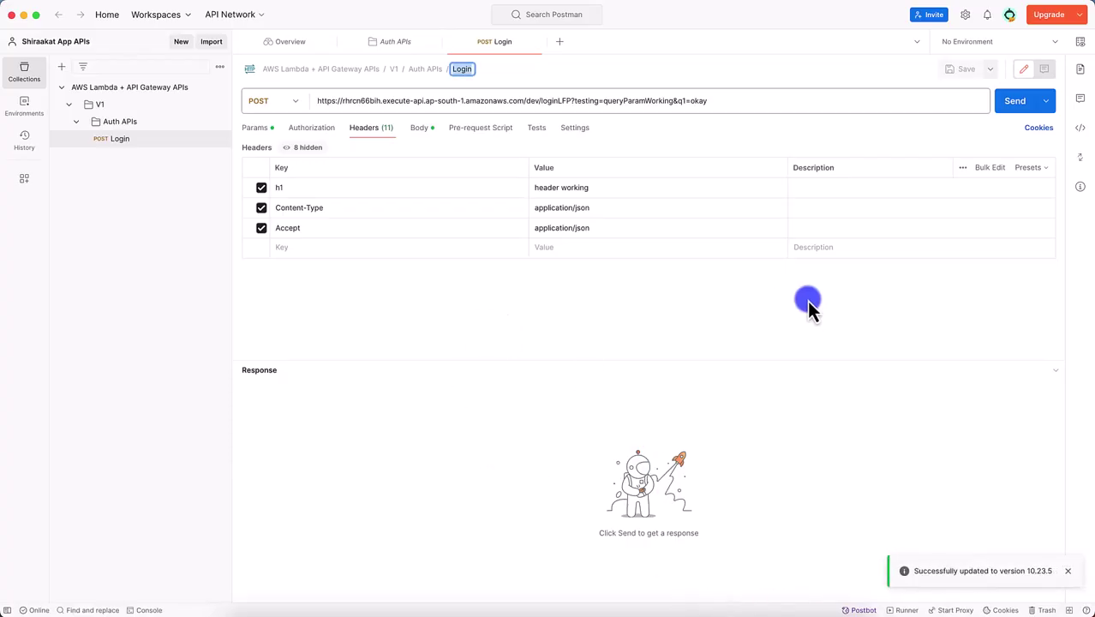
pyautogui.click(90, 214)
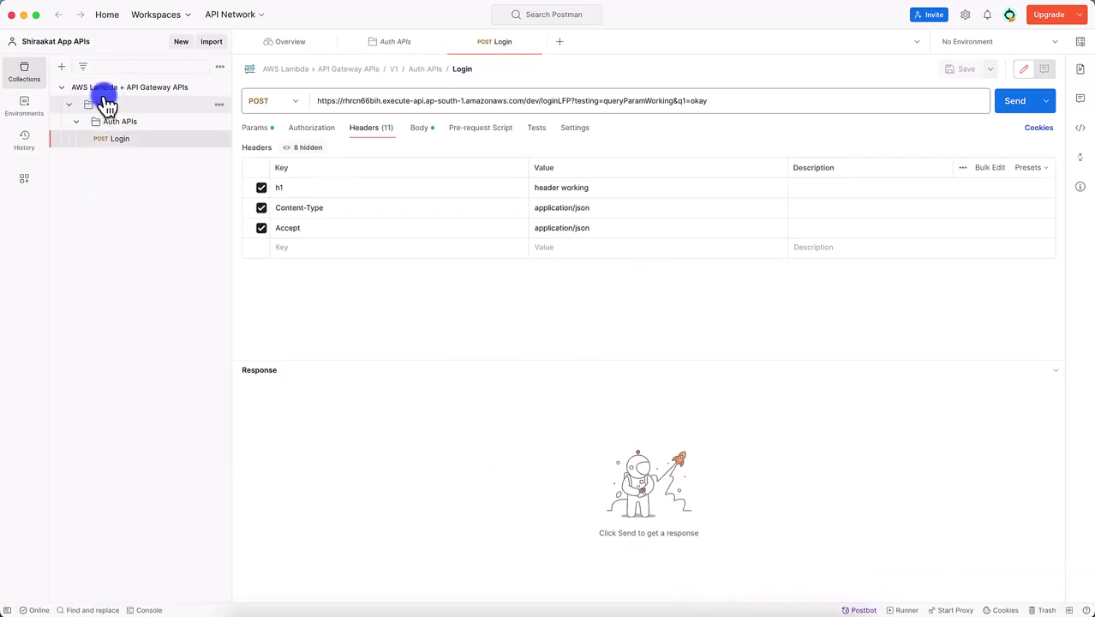
pyautogui.click(70, 106)
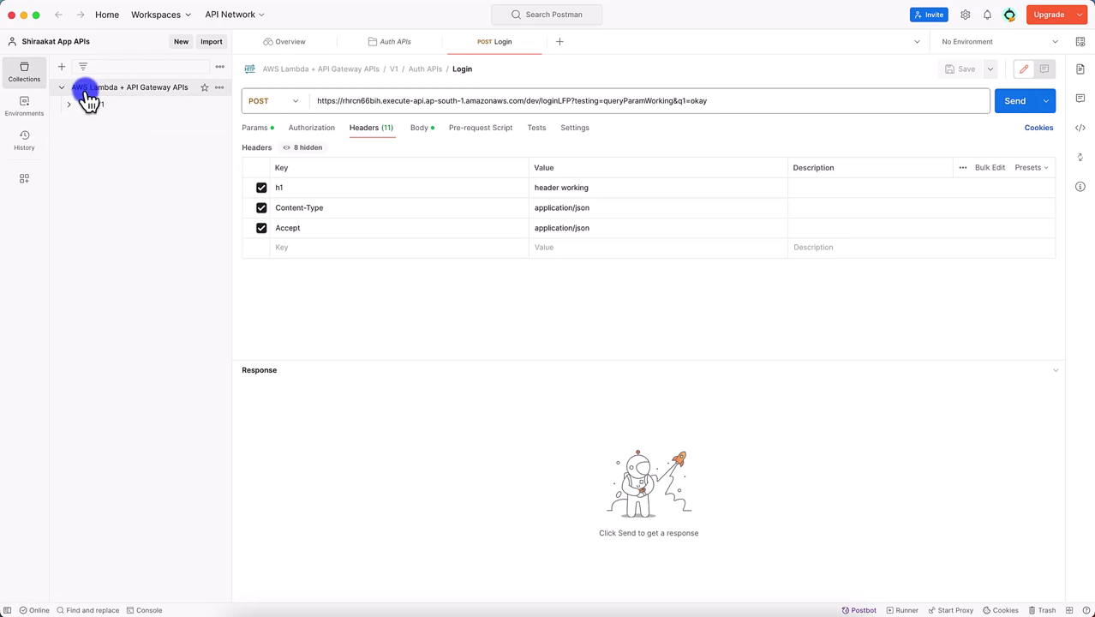
pyautogui.click(128, 87)
pyautogui.click(218, 87)
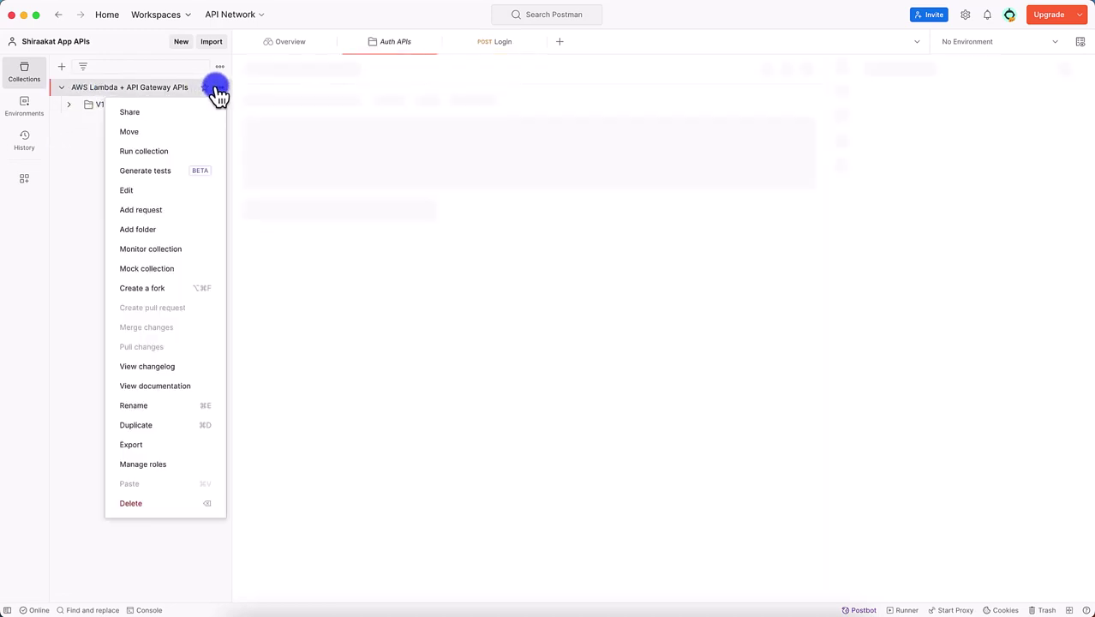
pyautogui.click(161, 228)
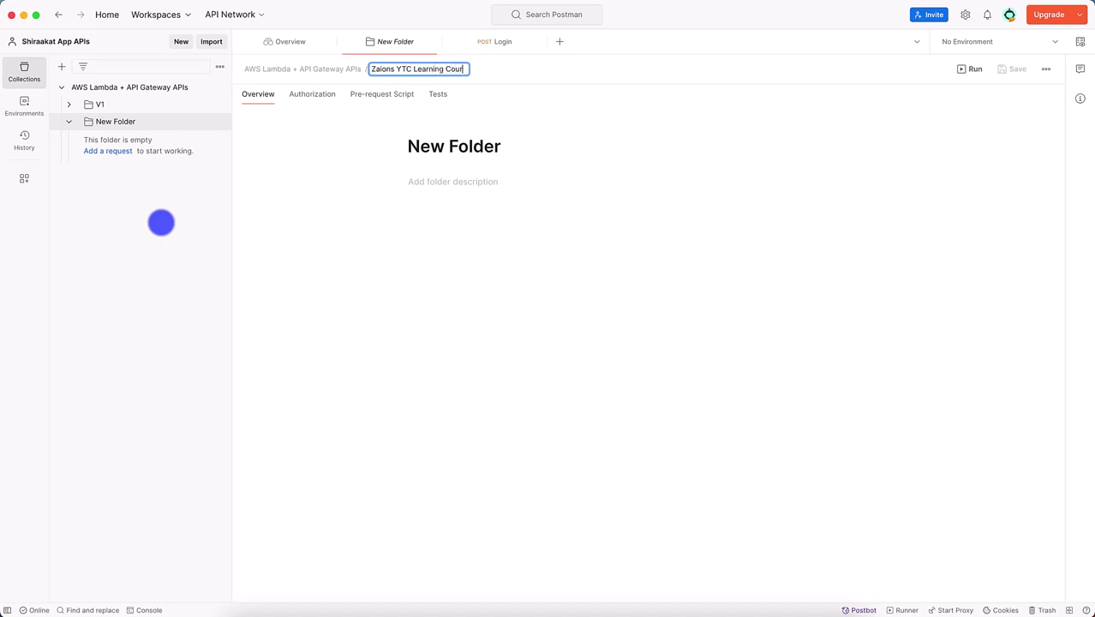
pyautogui.press('Return')
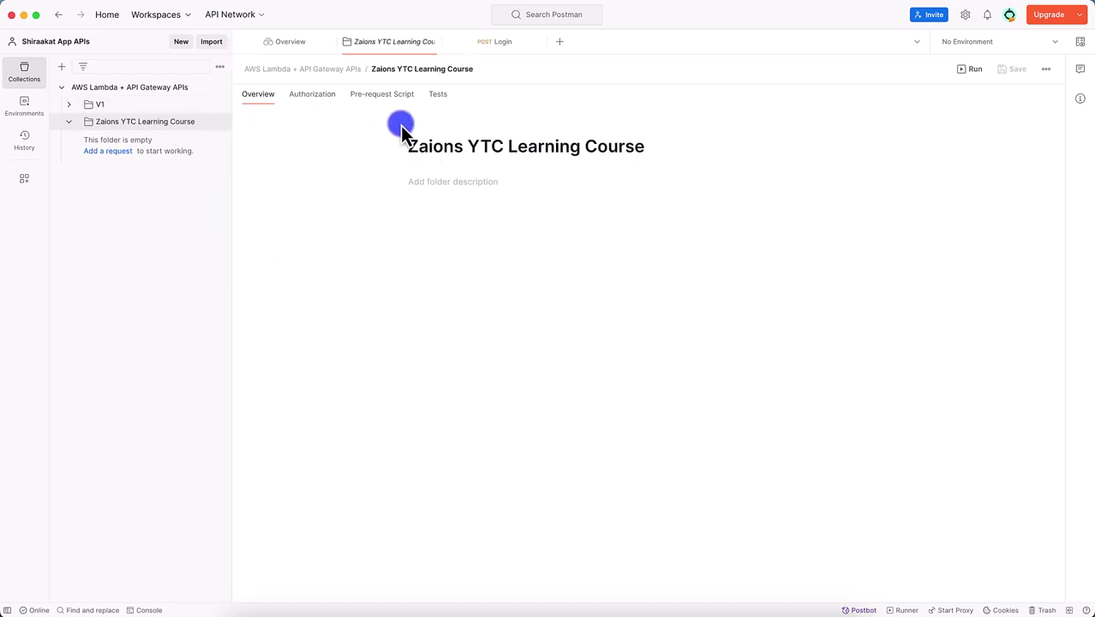
# Add a subfolder named "Testing" inside the Zaions YTC Learning Course folder.
pyautogui.click(219, 121)
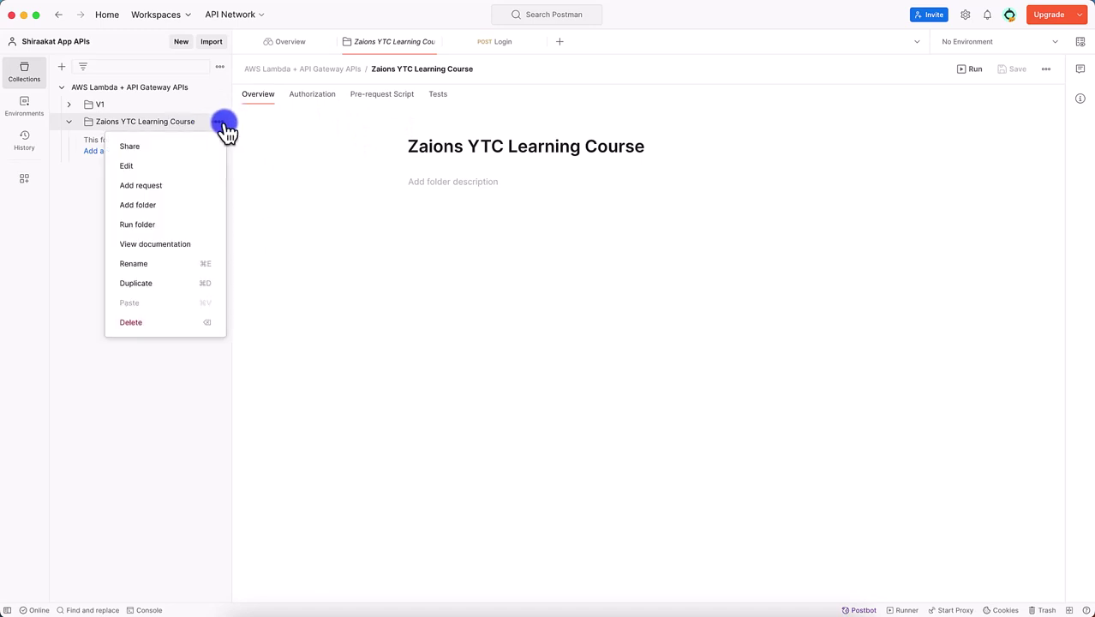
pyautogui.click(169, 204)
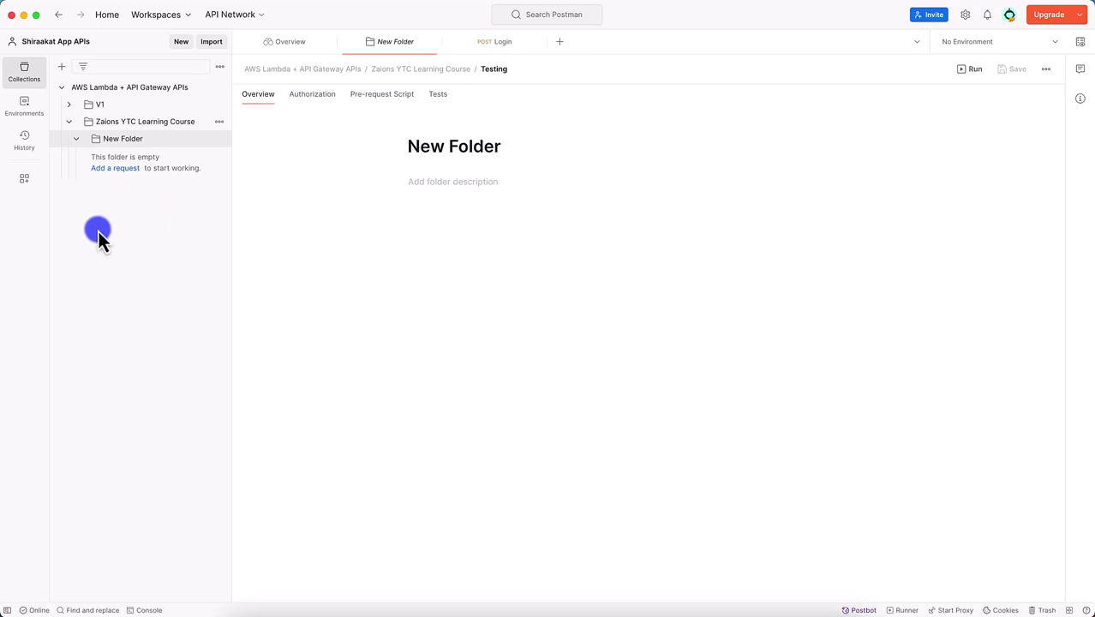
pyautogui.press('Return')
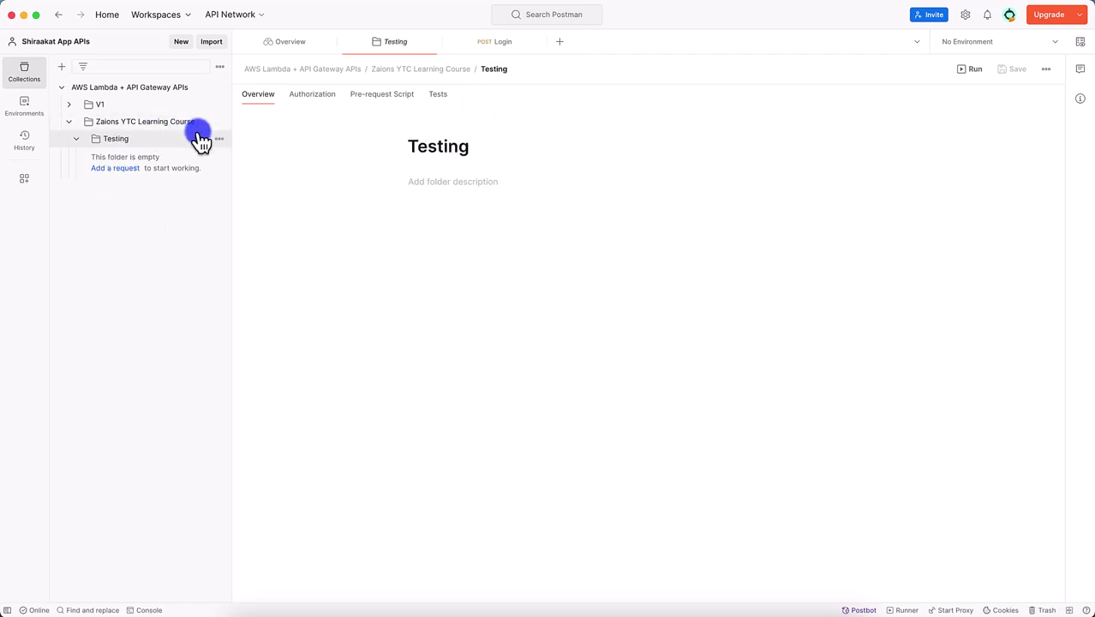
# Add a request named "Lambda Function URL Test" to the Testing folder.
pyautogui.click(219, 139)
pyautogui.click(140, 203)
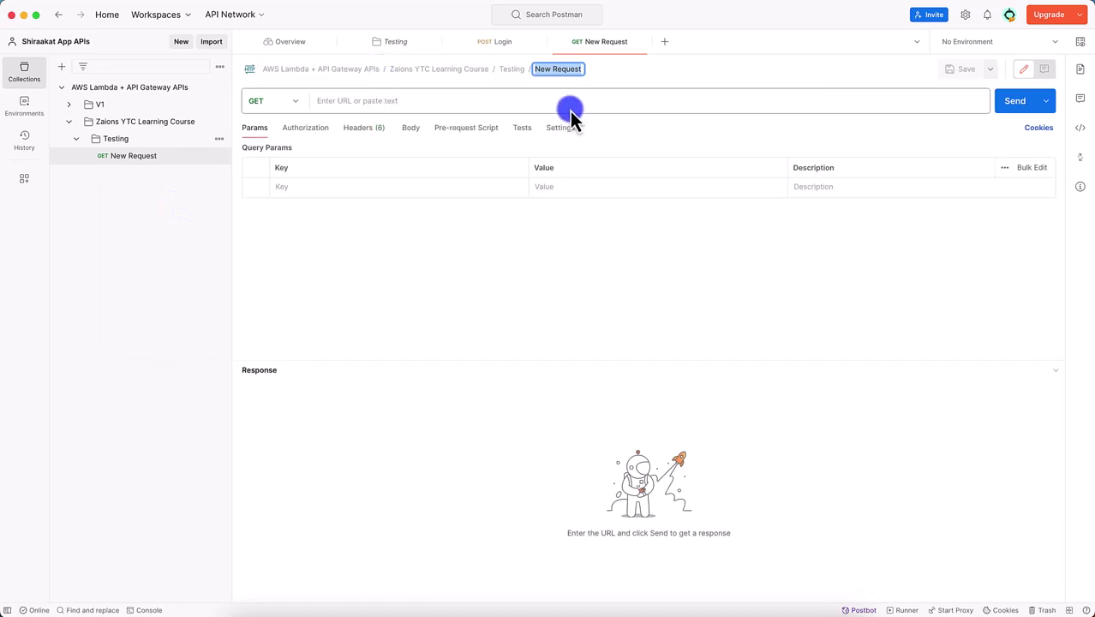
pyautogui.write('Lambda Function URL Test')
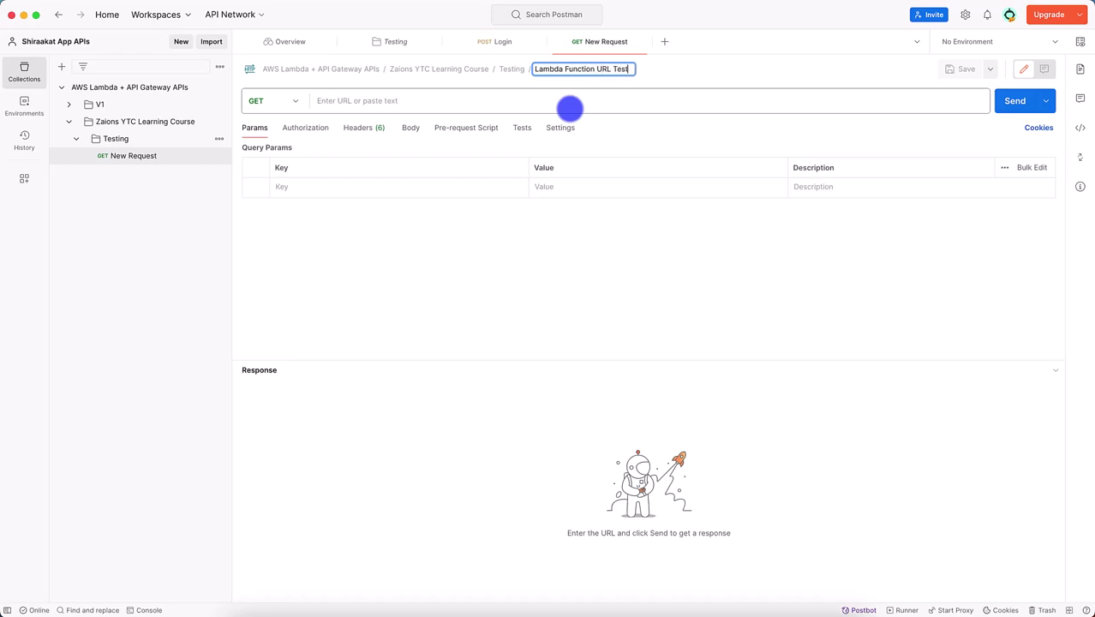
pyautogui.press('Return')
# Paste the copied function URL into the Lambda Function URL Test request and send it as GET twice.
pyautogui.click(514, 106)
pyautogui.press('super+v')
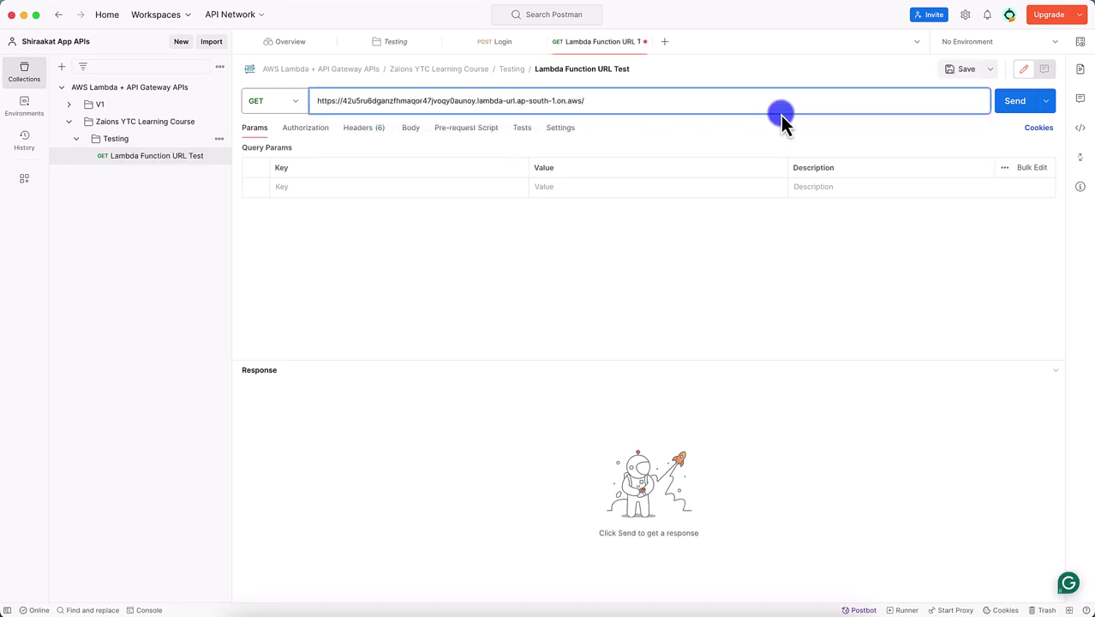
pyautogui.press('super+Return')
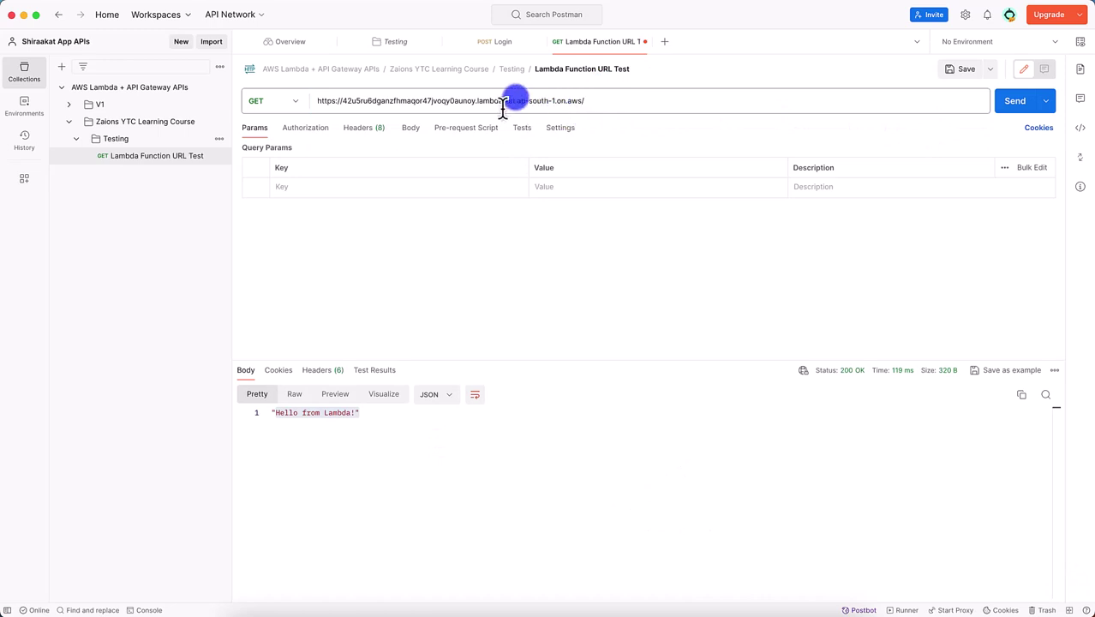
pyautogui.click(1009, 105)
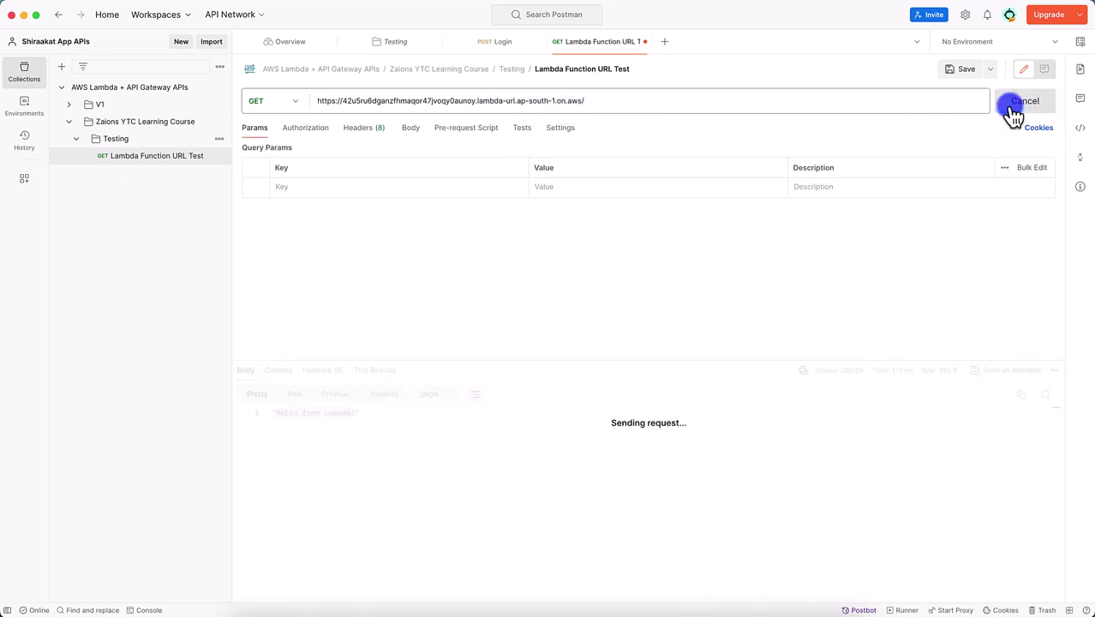
pyautogui.click(318, 420)
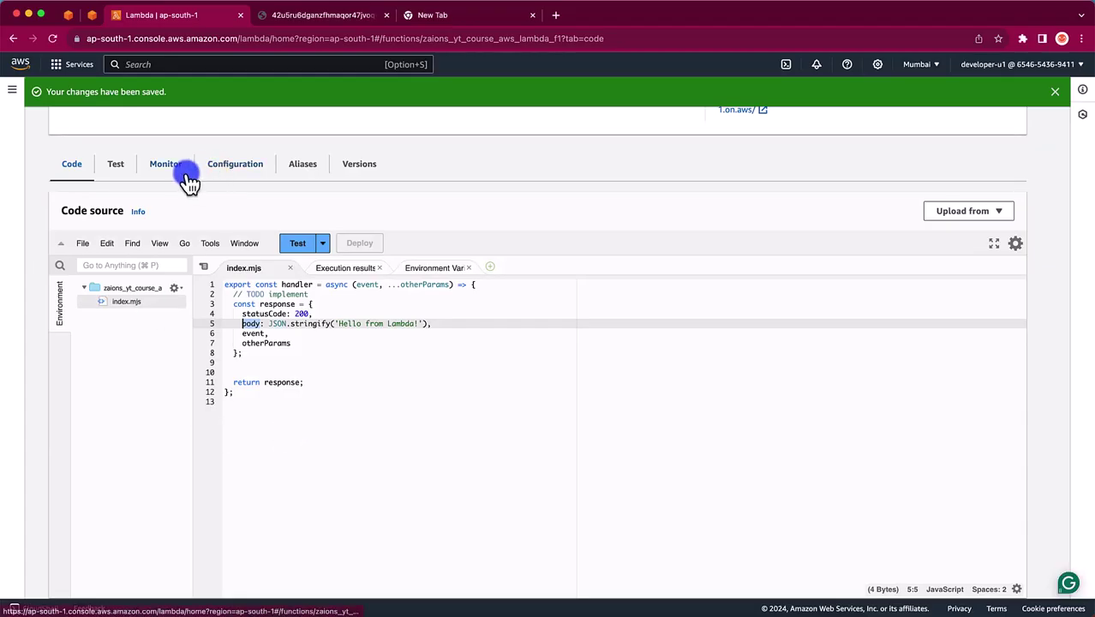
# Switch to the Lambda console in the browser and examine the function's CloudWatch metrics, including invocations and duration.
pyautogui.click(164, 164)
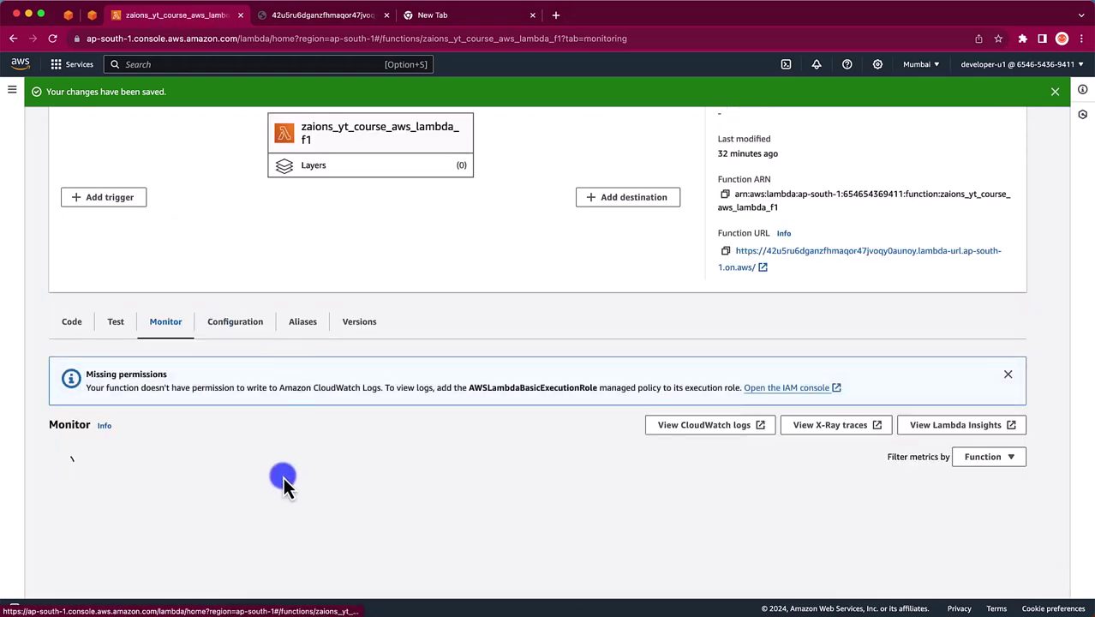
pyautogui.scroll(-4, 286, 482)
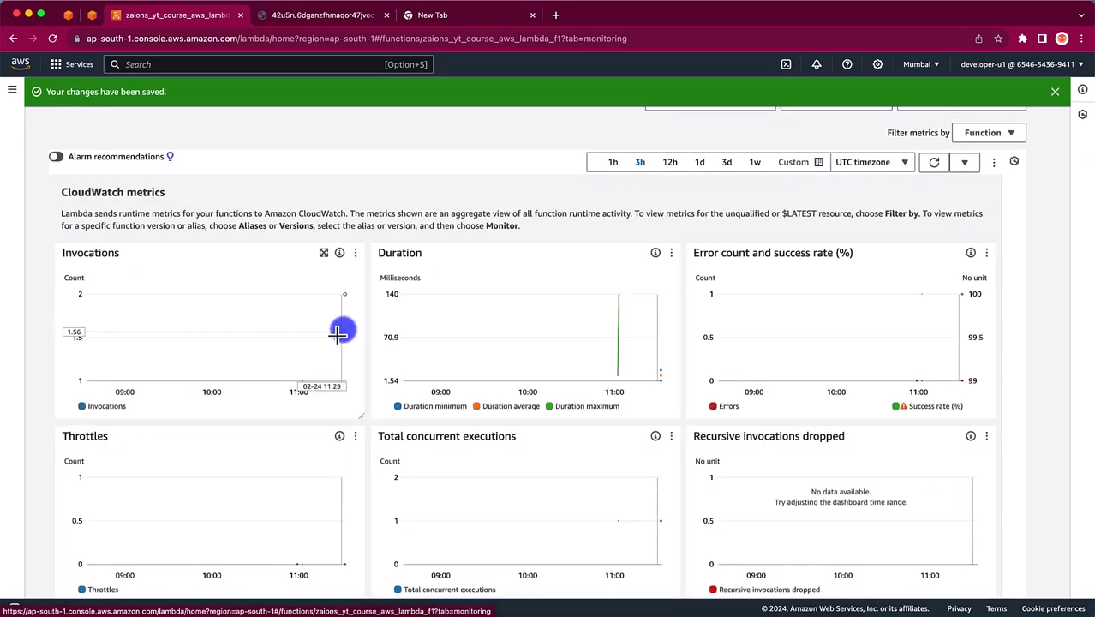
pyautogui.moveTo(334, 324)
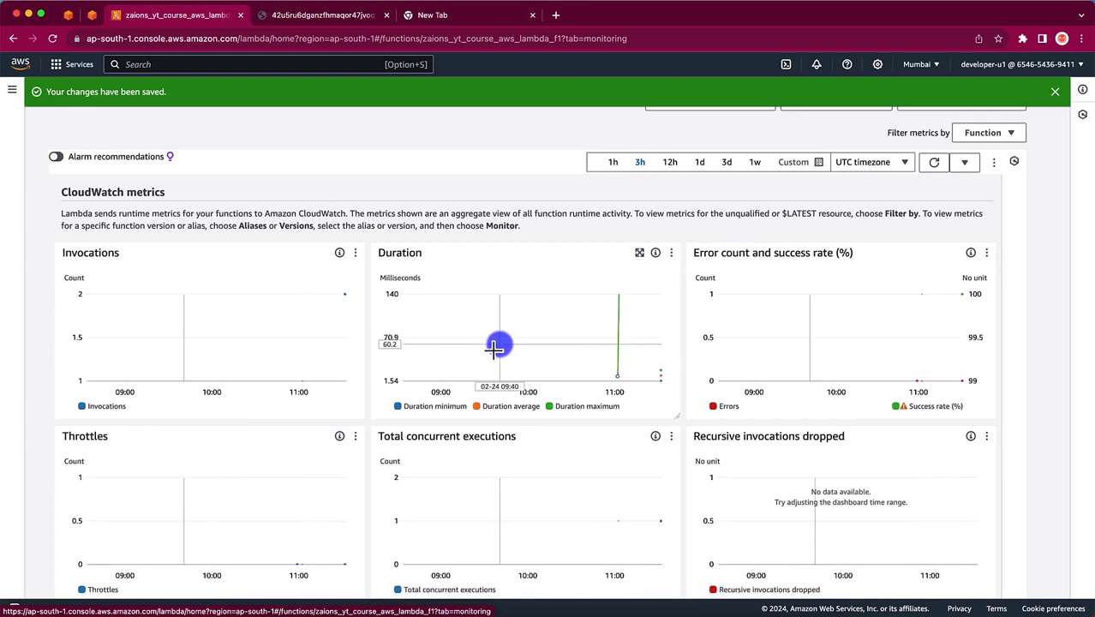
# Open the function's code and replace the string passed to JSON.stringify in the body with an object containing message: 'Hello from Lambda!'.
pyautogui.scroll(5, 497, 343)
pyautogui.click(74, 229)
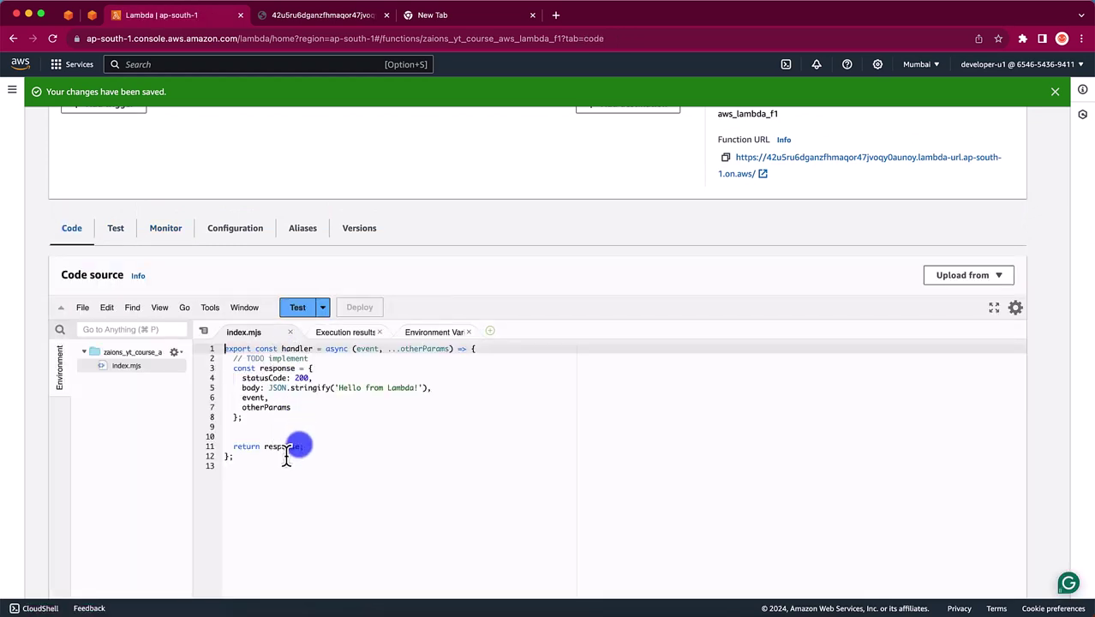
pyautogui.click(276, 408)
pyautogui.moveTo(275, 408); pyautogui.dragTo(239, 401)
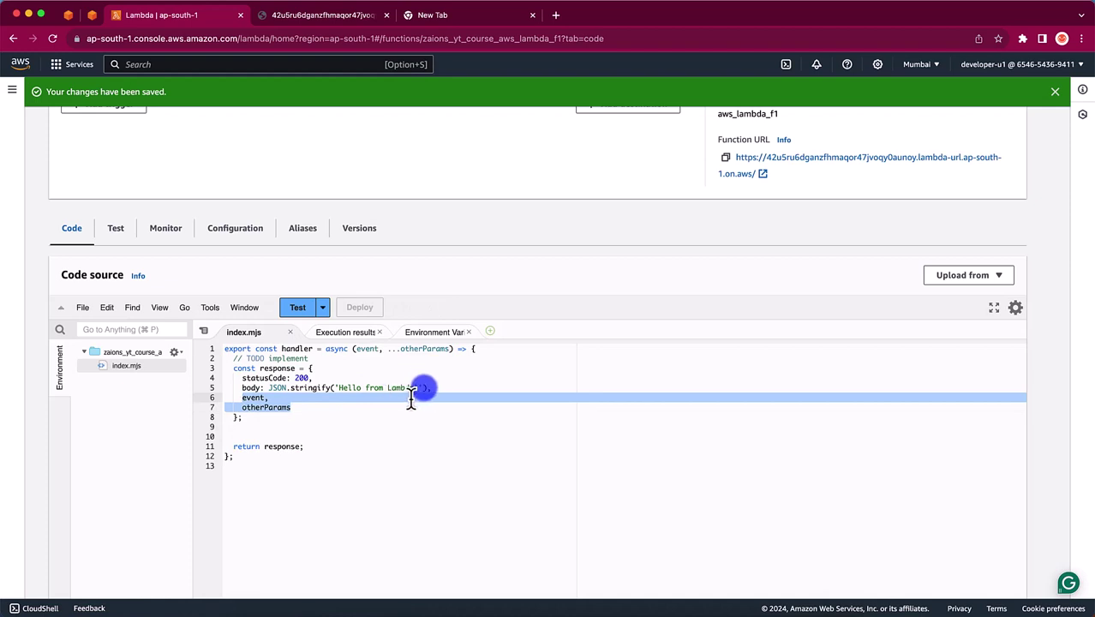
pyautogui.moveTo(421, 388); pyautogui.dragTo(336, 401)
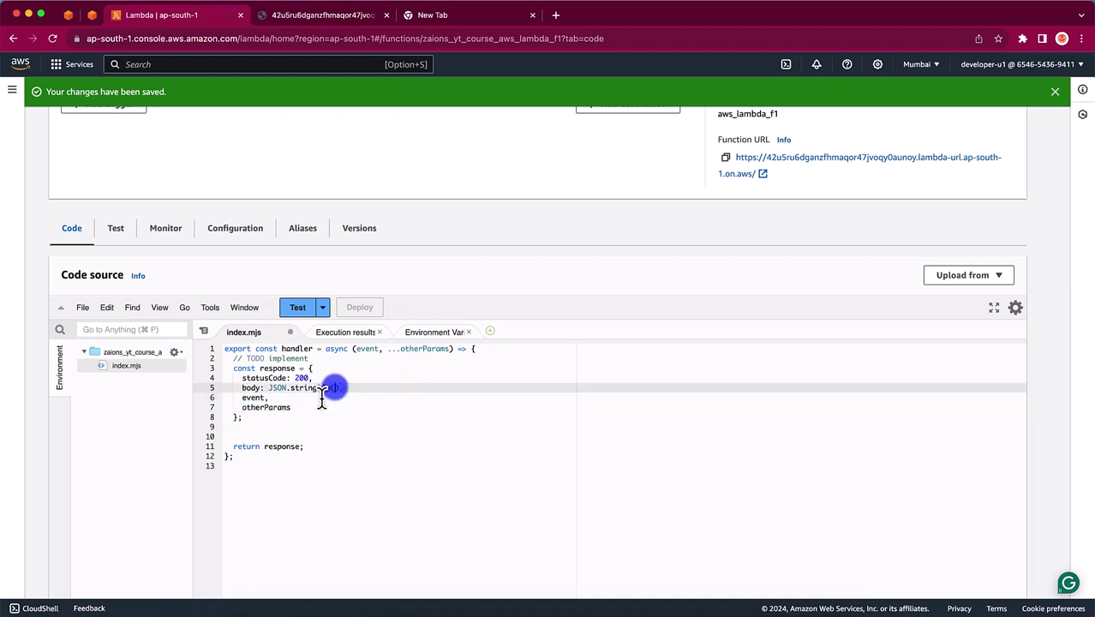
pyautogui.press('super+s')
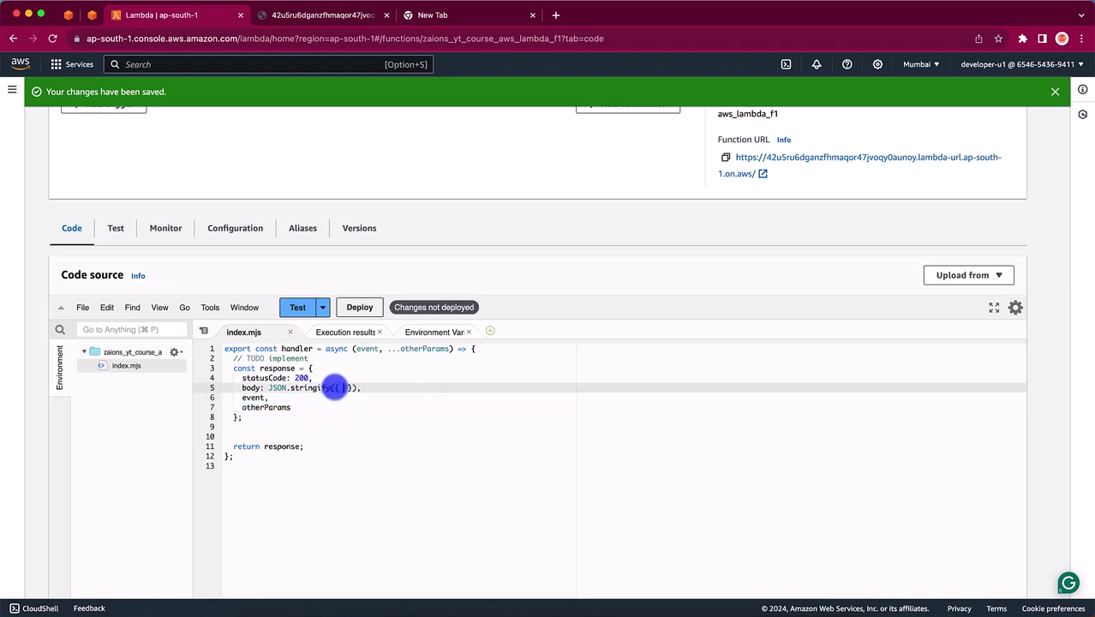
pyautogui.write("message: 'Hello from Lambda!',")
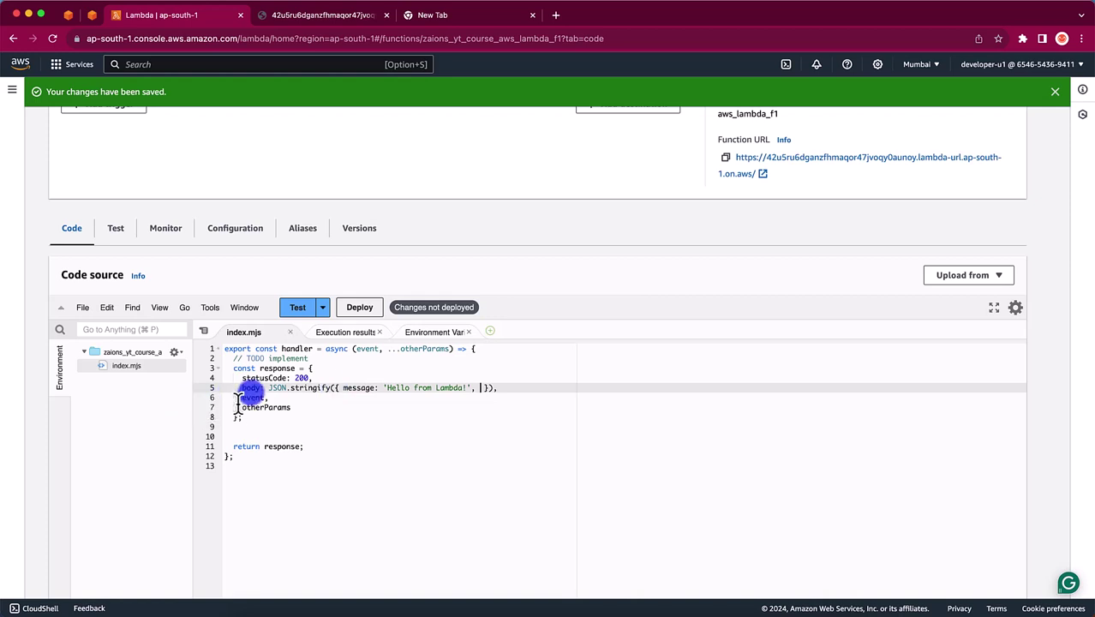
# Copy the event and otherParams entries into the stringified body object after the message in index.mjs.
pyautogui.click(270, 398)
pyautogui.keyDown('shift'); pyautogui.click(283, 412); pyautogui.keyUp('shift')
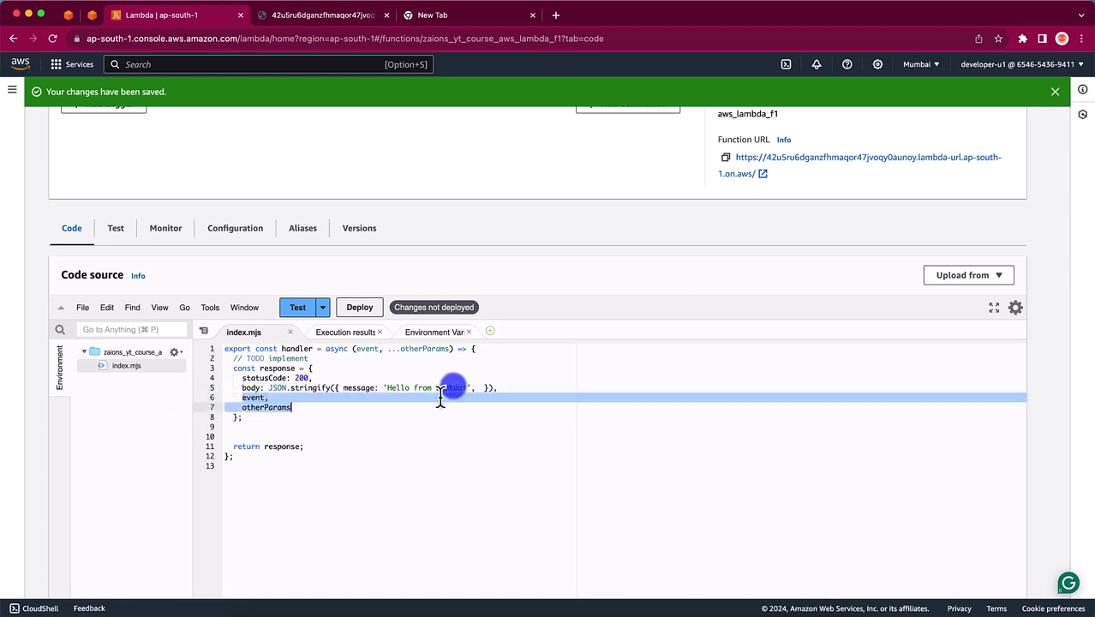
pyautogui.press('super+c')
pyautogui.click(476, 387)
pyautogui.press('super+v')
pyautogui.press('super+s')
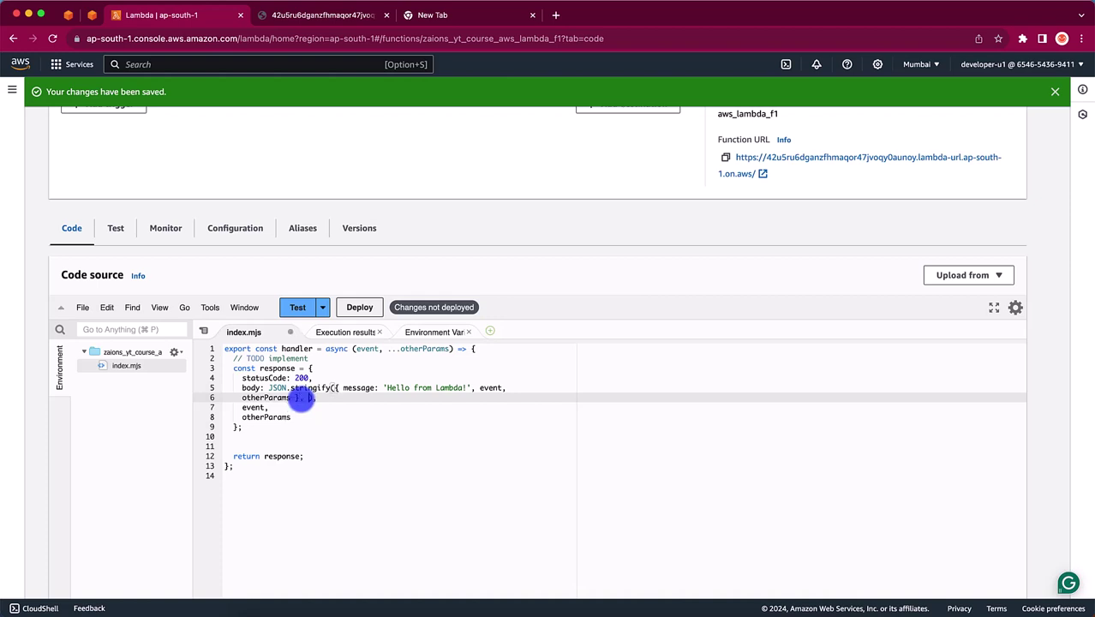
# Add null and 2 as the remaining JSON.stringify arguments, save index.mjs and deploy the function.
pyautogui.write('null, 2')
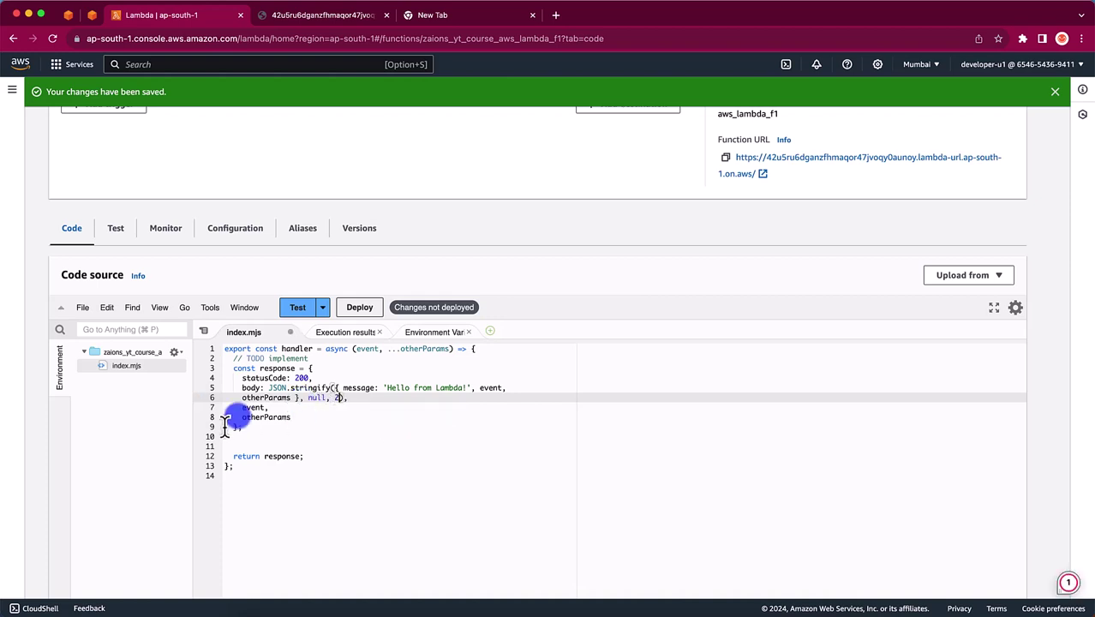
pyautogui.press('super+s')
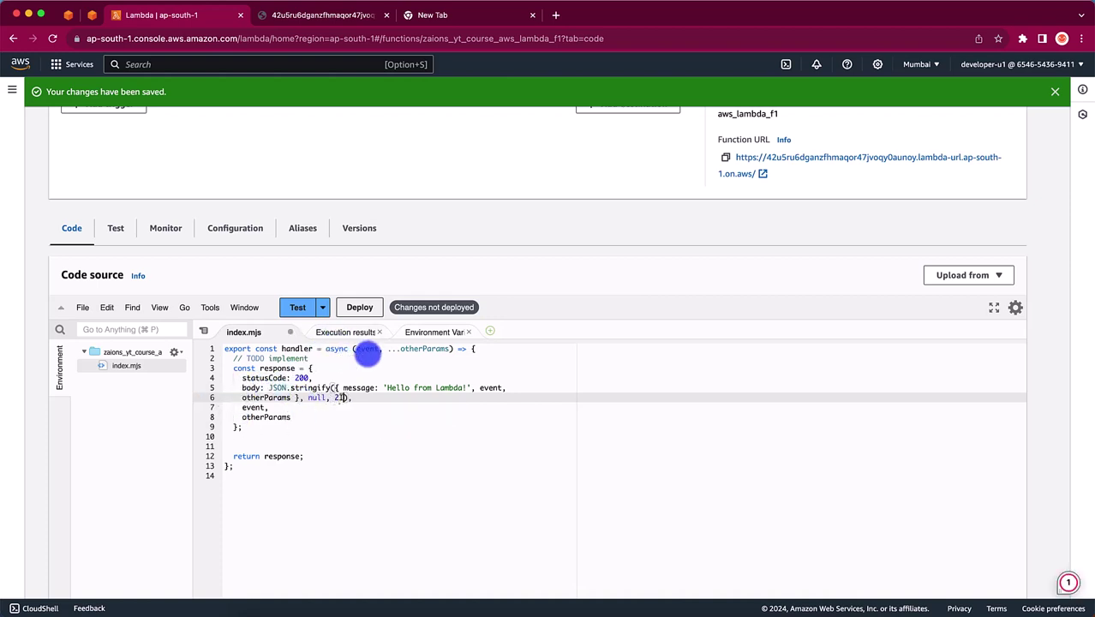
pyautogui.press('super+s')
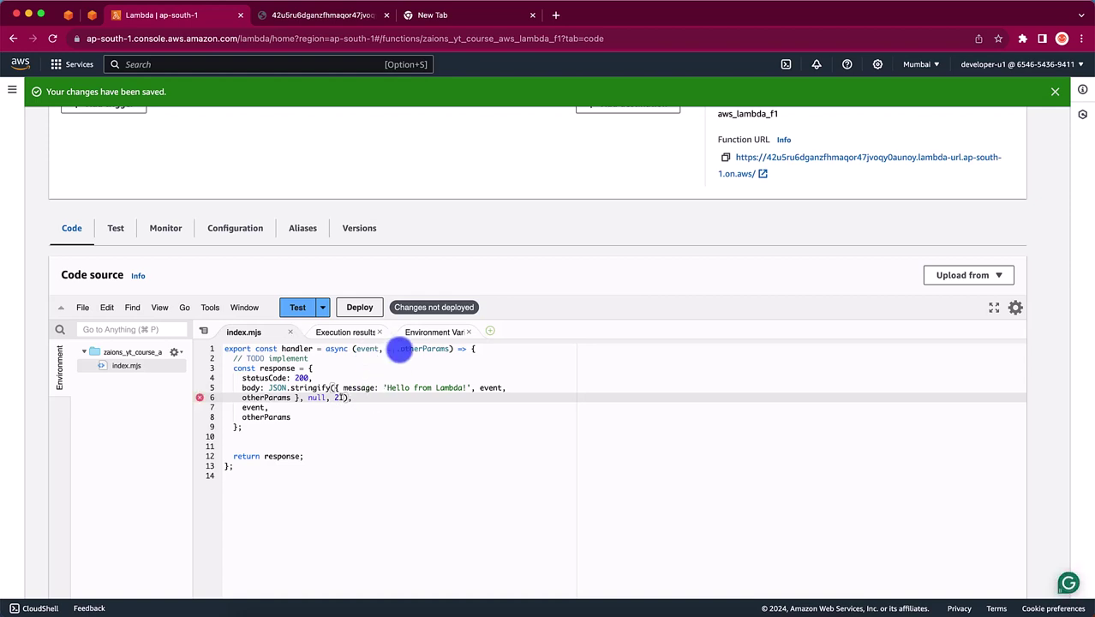
pyautogui.click(361, 307)
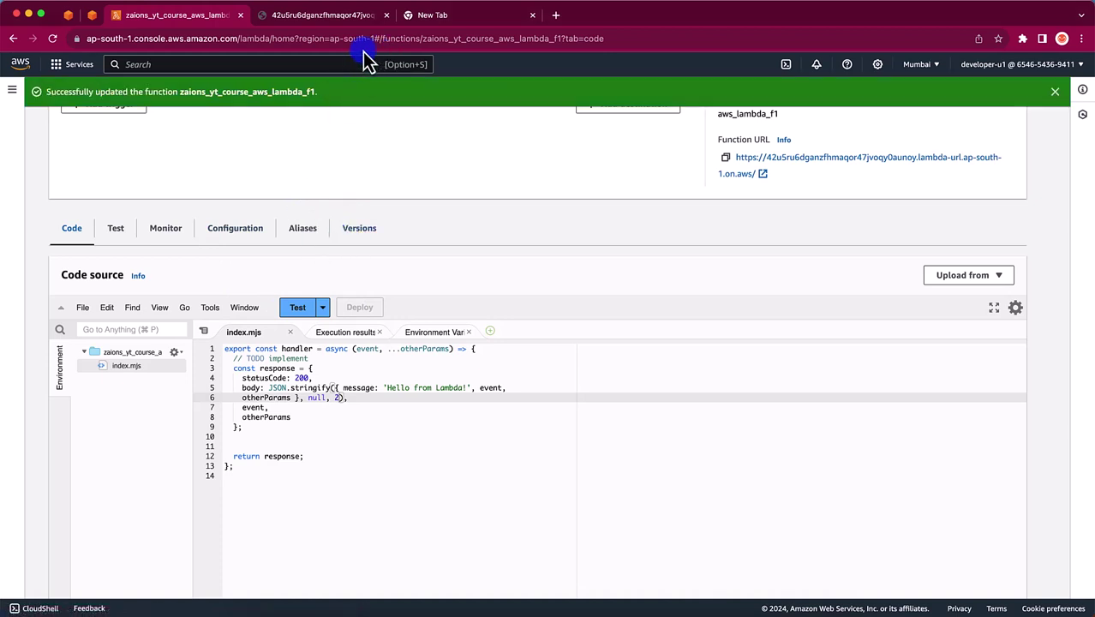
# Reload the function URL page in the browser and examine the message, event, headers, requestContext and otherParams parts of the JSON response.
pyautogui.click(329, 24)
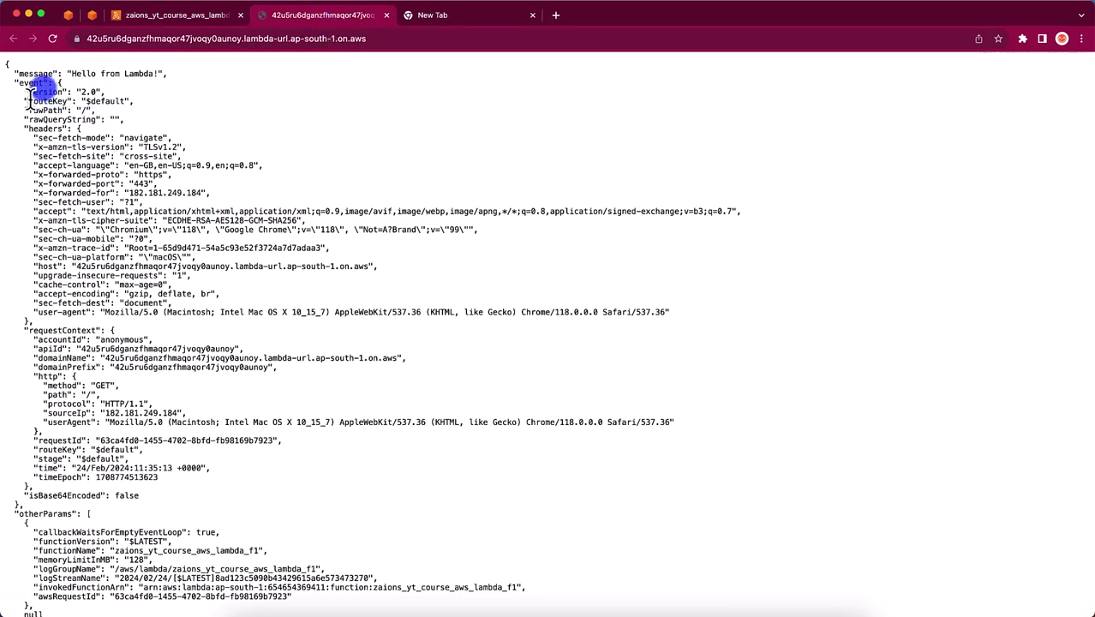
pyautogui.moveTo(11, 79); pyautogui.dragTo(152, 281)
pyautogui.click(21, 112)
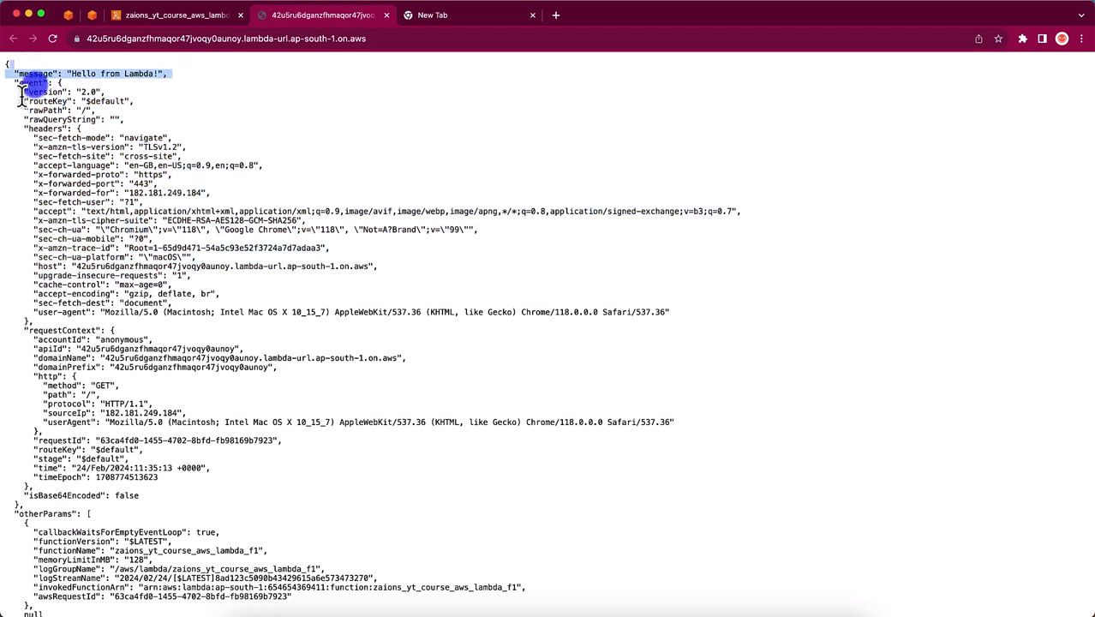
pyautogui.moveTo(34, 80); pyautogui.dragTo(97, 497)
pyautogui.click(52, 510)
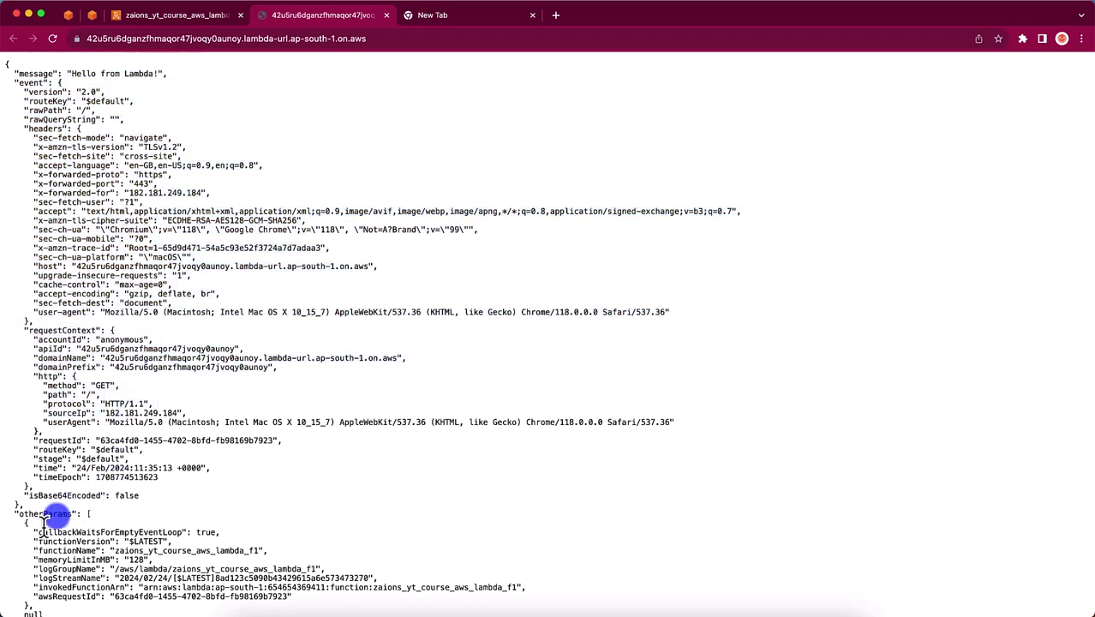
pyautogui.moveTo(86, 156); pyautogui.dragTo(111, 368)
pyautogui.click(79, 304)
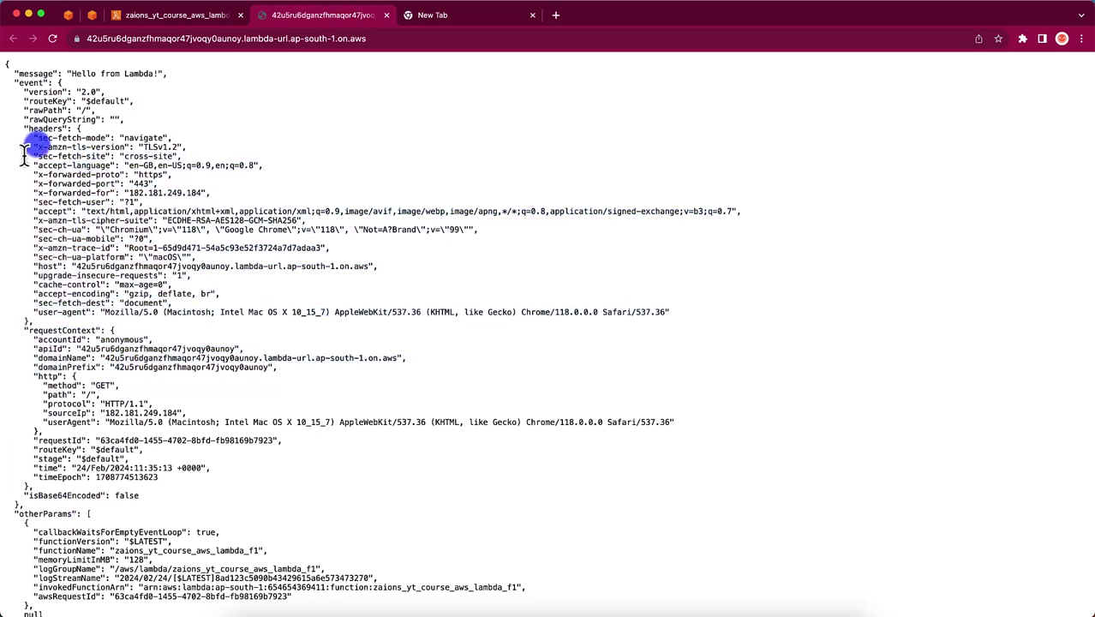
pyautogui.doubleClick(43, 129)
pyautogui.doubleClick(69, 330)
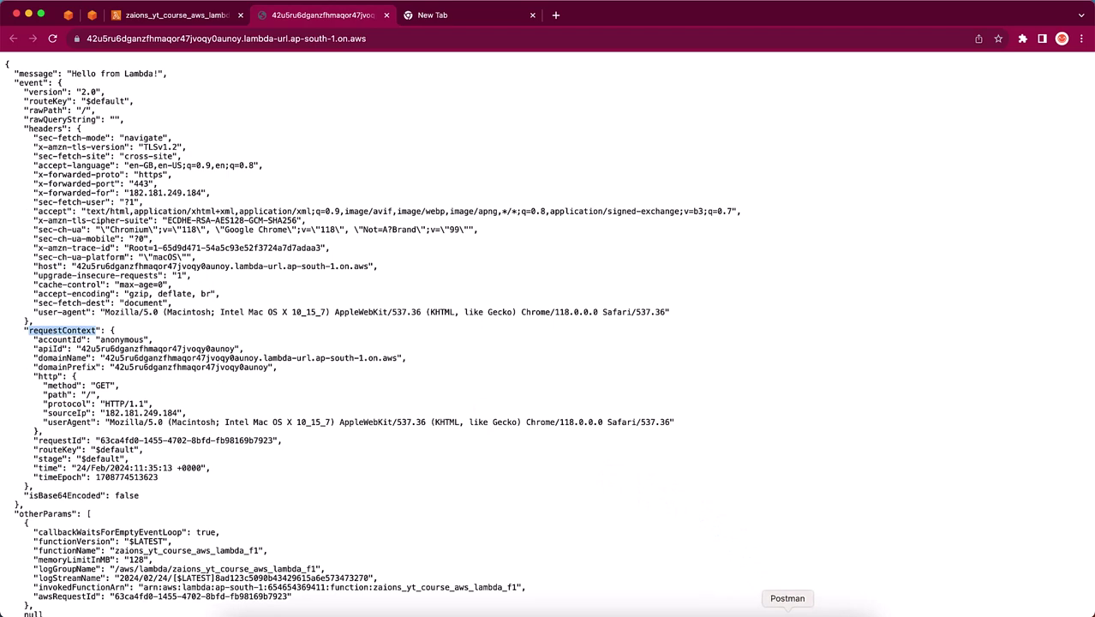
# Switch to Postman, send the Lambda Function URL Test request again and look through its response body.
pyautogui.click(771, 608)
pyautogui.click(1020, 107)
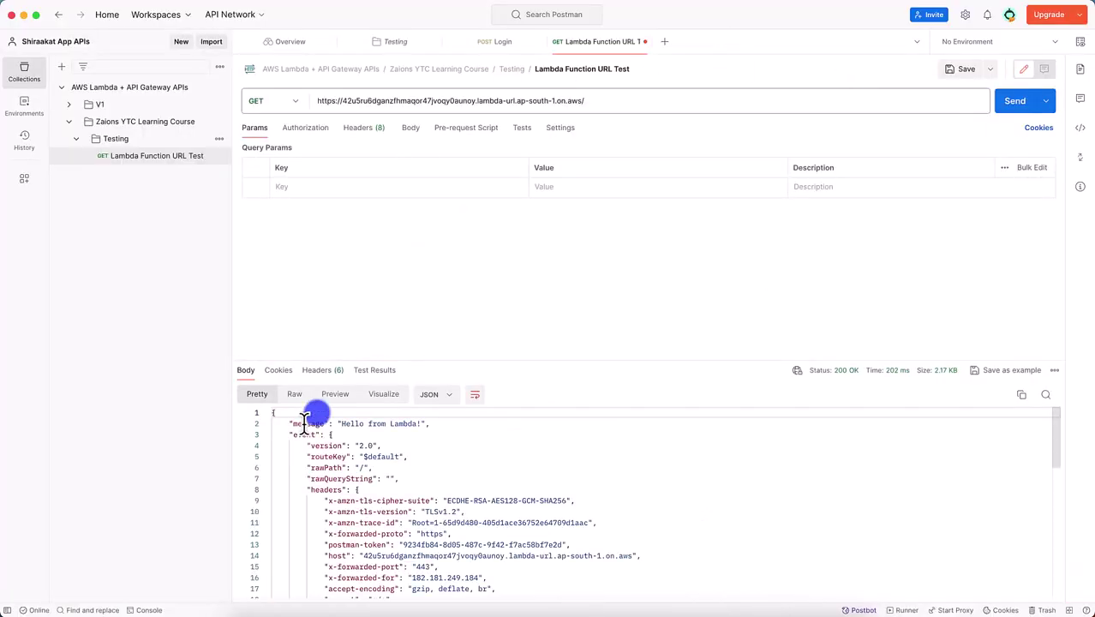
pyautogui.scroll(-10, 313, 549)
pyautogui.scroll(10, 308, 557)
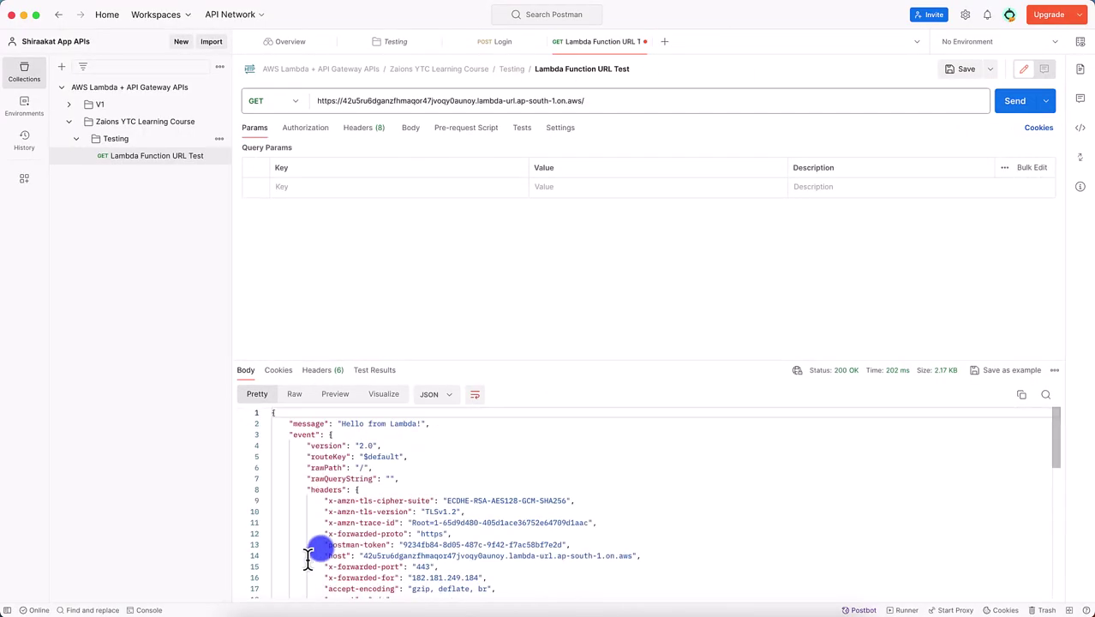
# Switch back to the Lambda console in the browser and review the handler's body line and event parameter.
pyautogui.press('super+Tab')
pyautogui.click(147, 19)
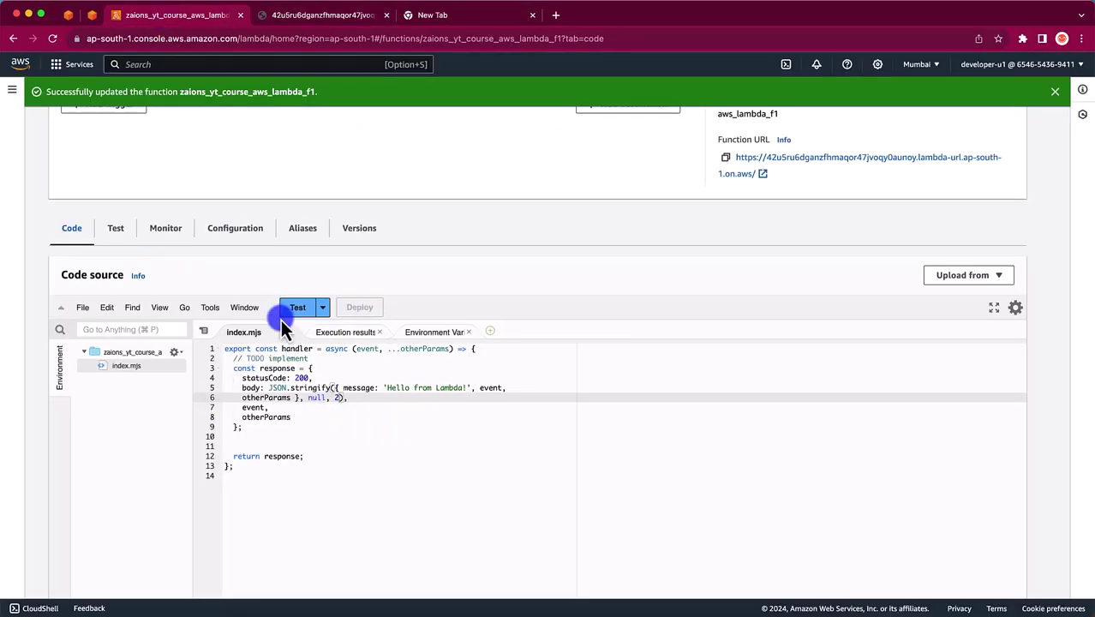
pyautogui.moveTo(242, 388); pyautogui.dragTo(386, 387)
pyautogui.click(356, 349)
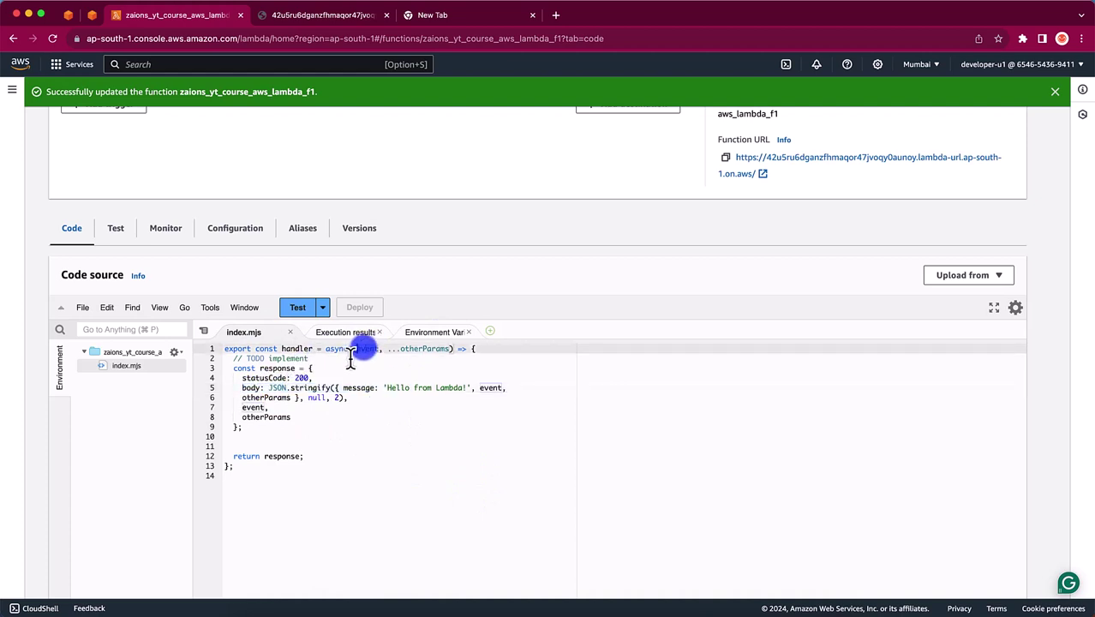
pyautogui.click(480, 389)
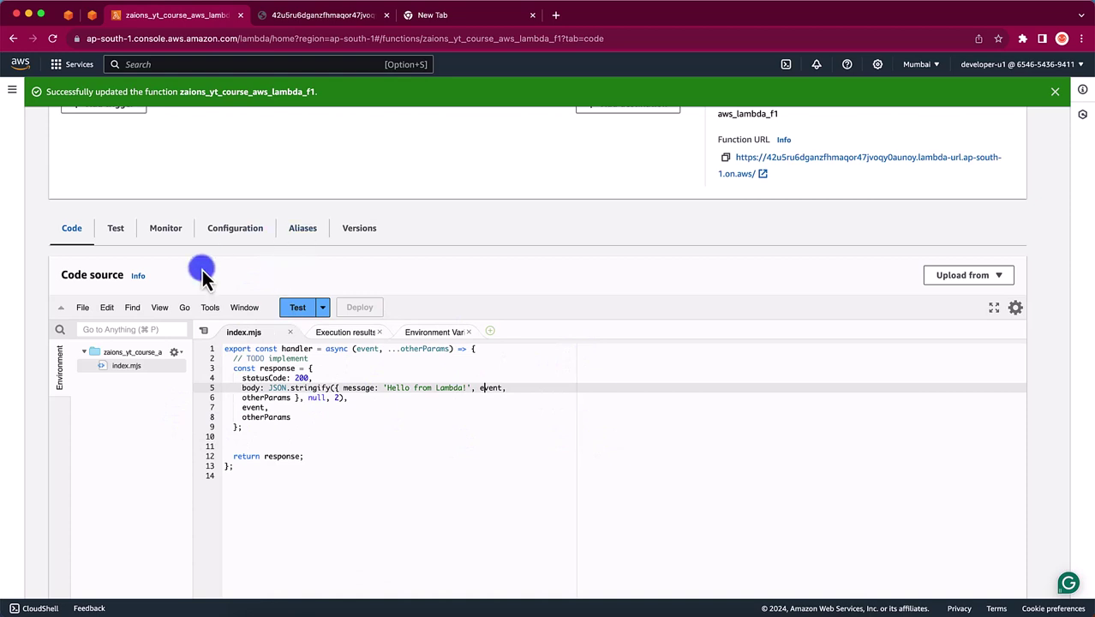
# Add an environment variable with key t1 and value sdfsdf to the function's configuration and save it.
pyautogui.scroll(3, 203, 273)
pyautogui.scroll(-3, 203, 366)
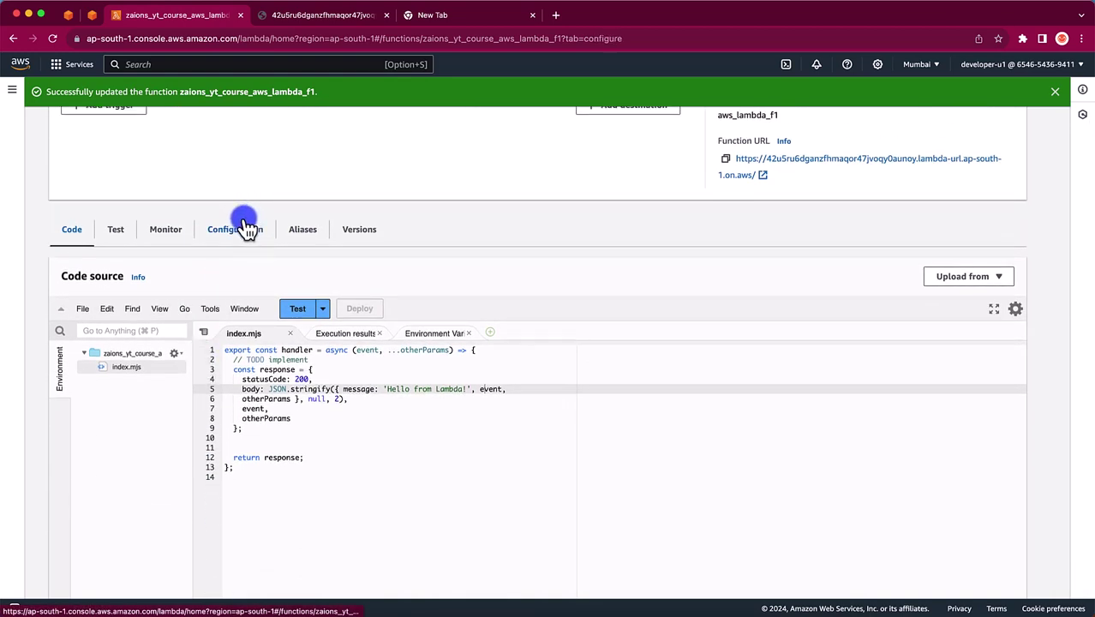
pyautogui.click(249, 226)
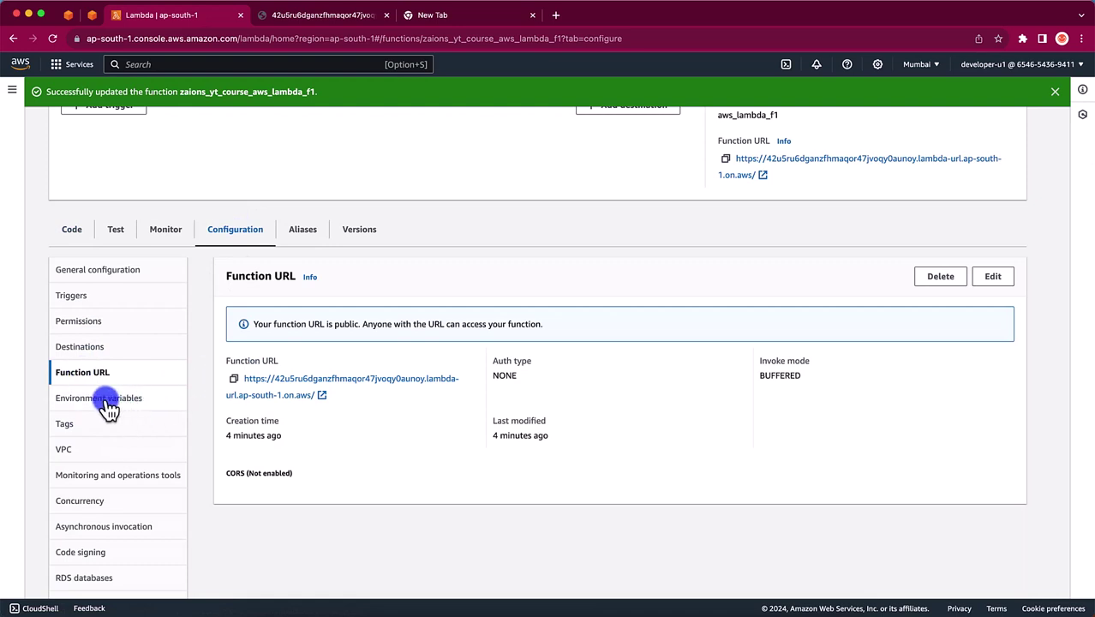
pyautogui.click(111, 404)
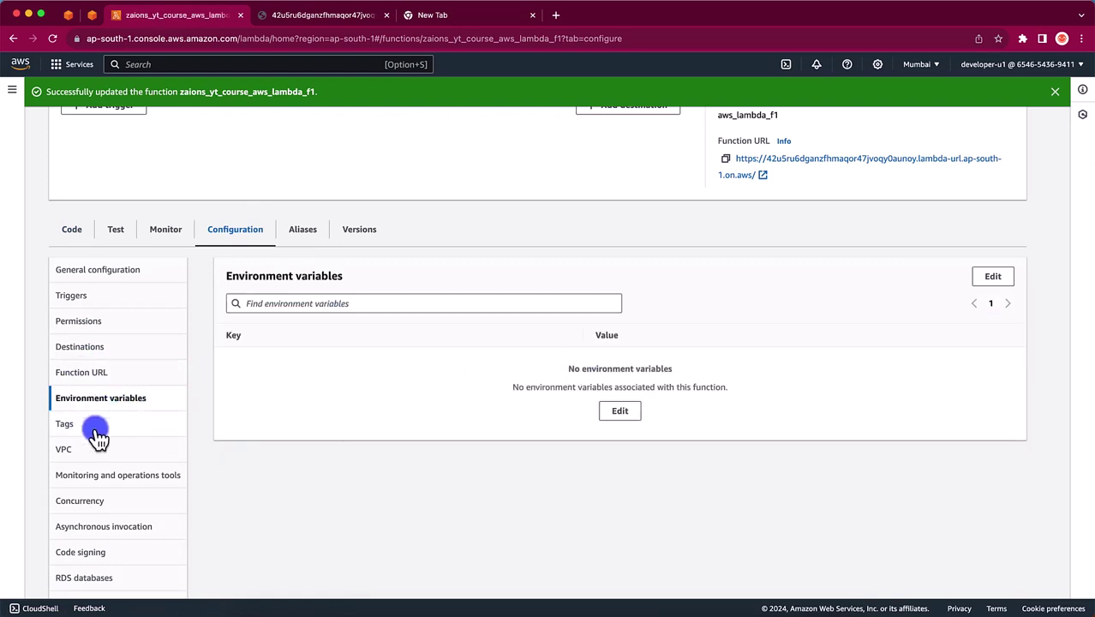
pyautogui.scroll(-2, 95, 441)
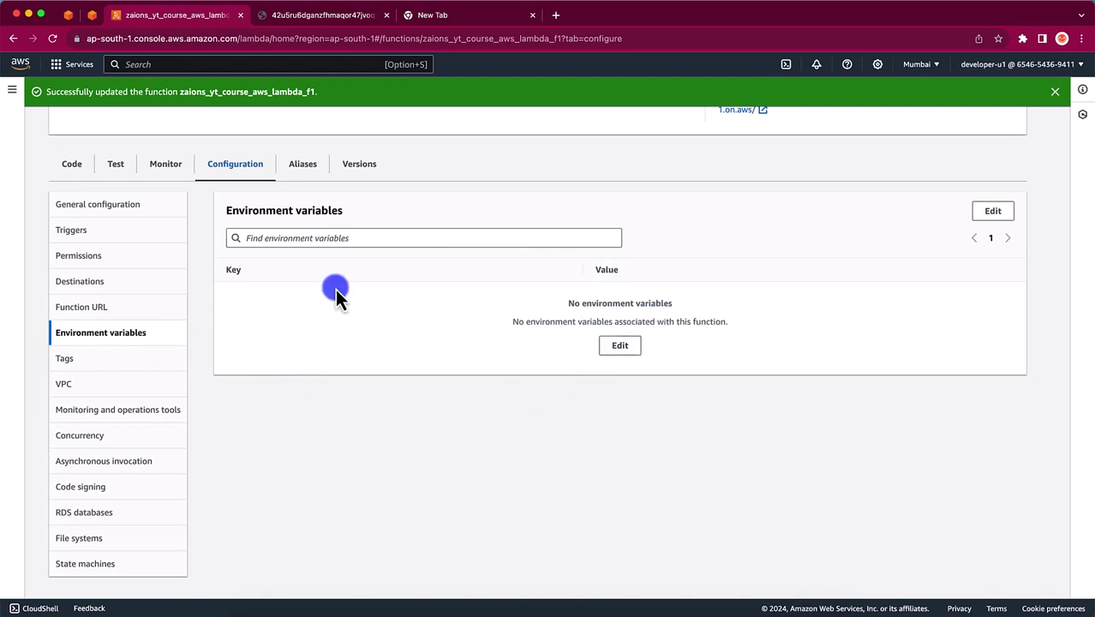
pyautogui.click(619, 345)
pyautogui.click(152, 287)
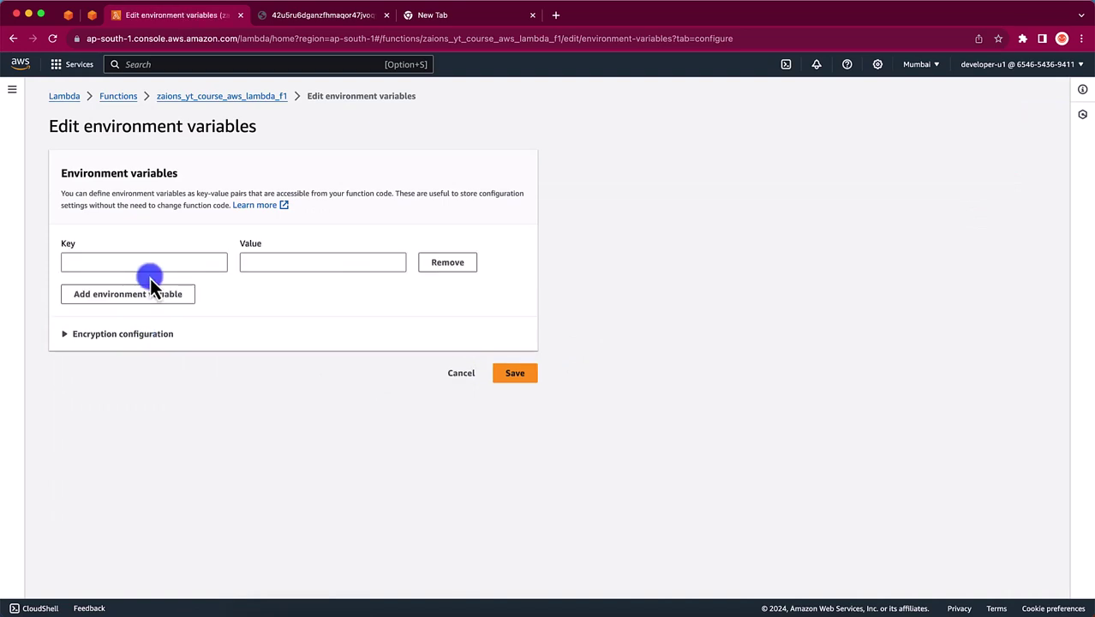
pyautogui.click(128, 268)
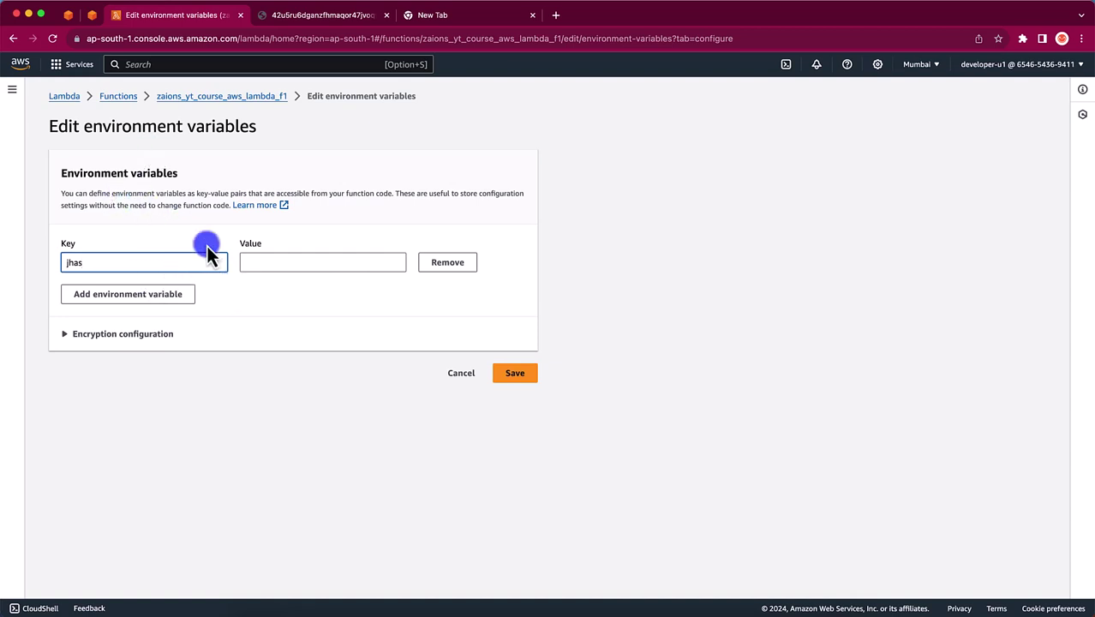
pyautogui.click(298, 272)
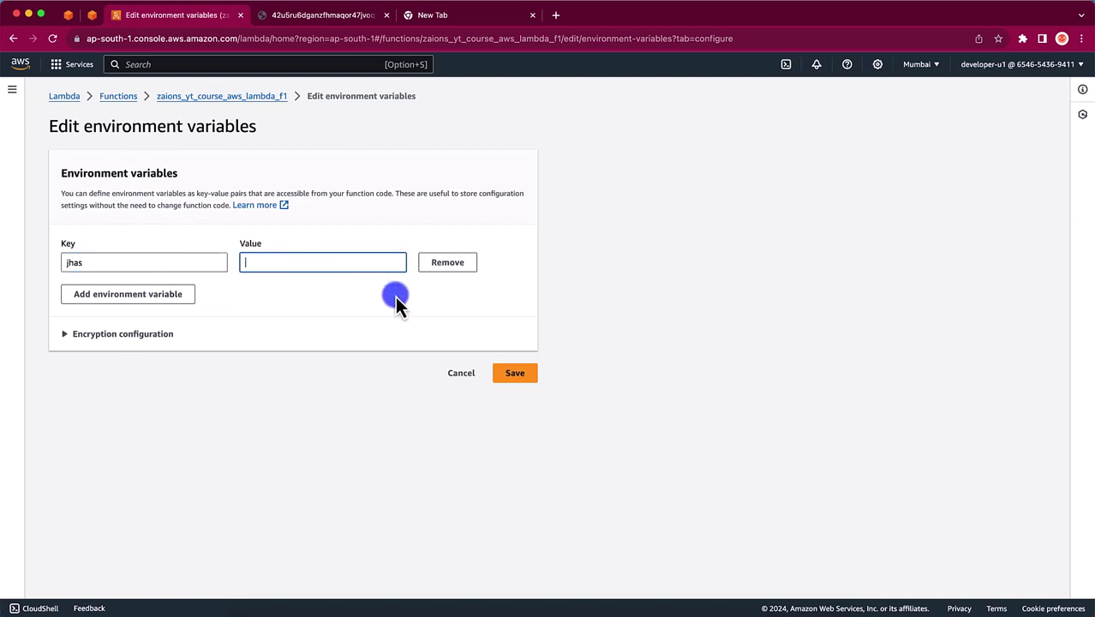
pyautogui.write('sdfsdf')
pyautogui.doubleClick(184, 274)
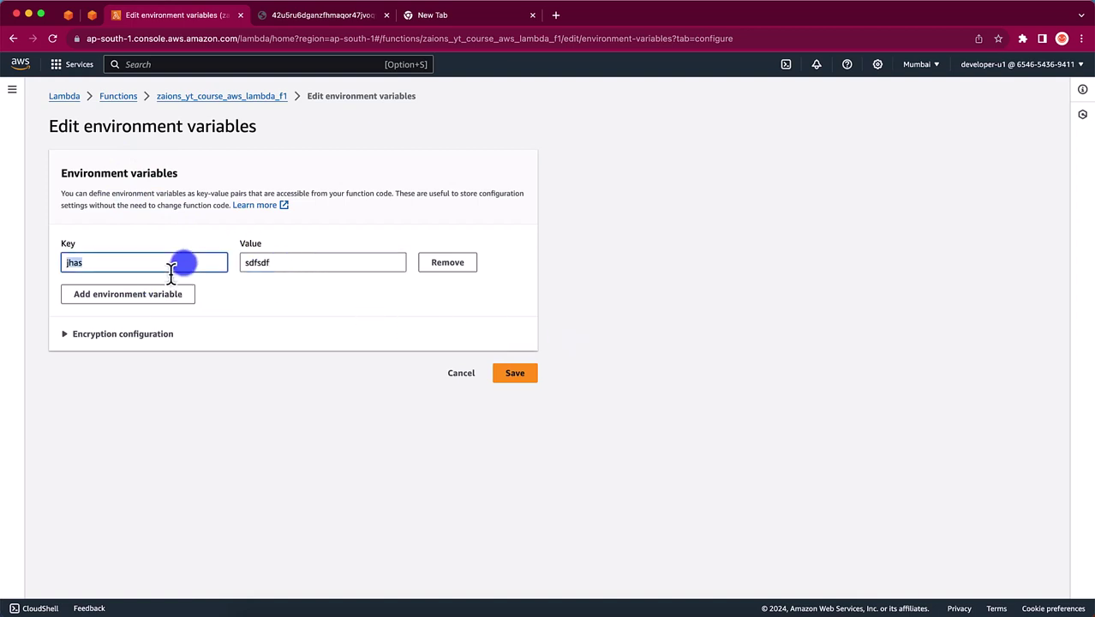
pyautogui.click(515, 373)
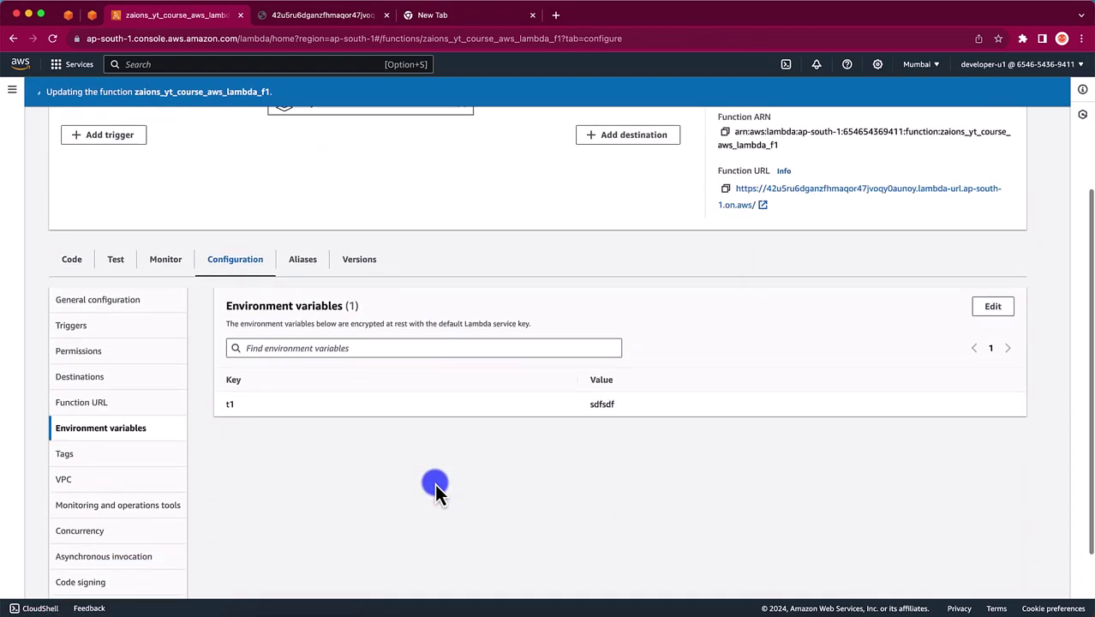
# Review the function's code alongside its saved environment variables and look through the remaining configuration sections.
pyautogui.click(61, 196)
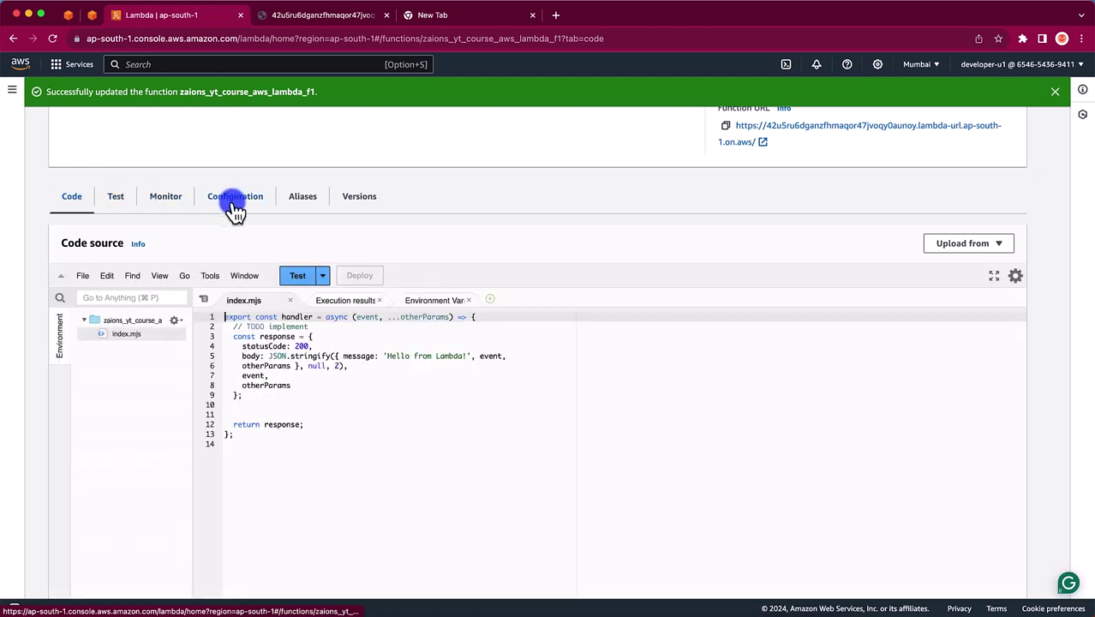
pyautogui.click(233, 204)
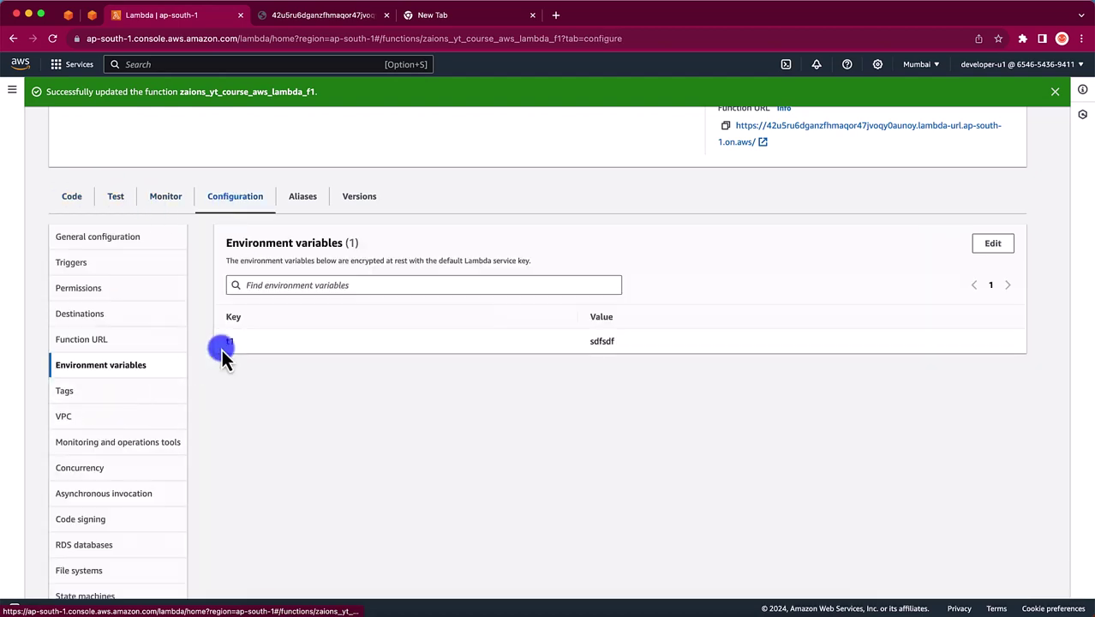
pyautogui.click(72, 196)
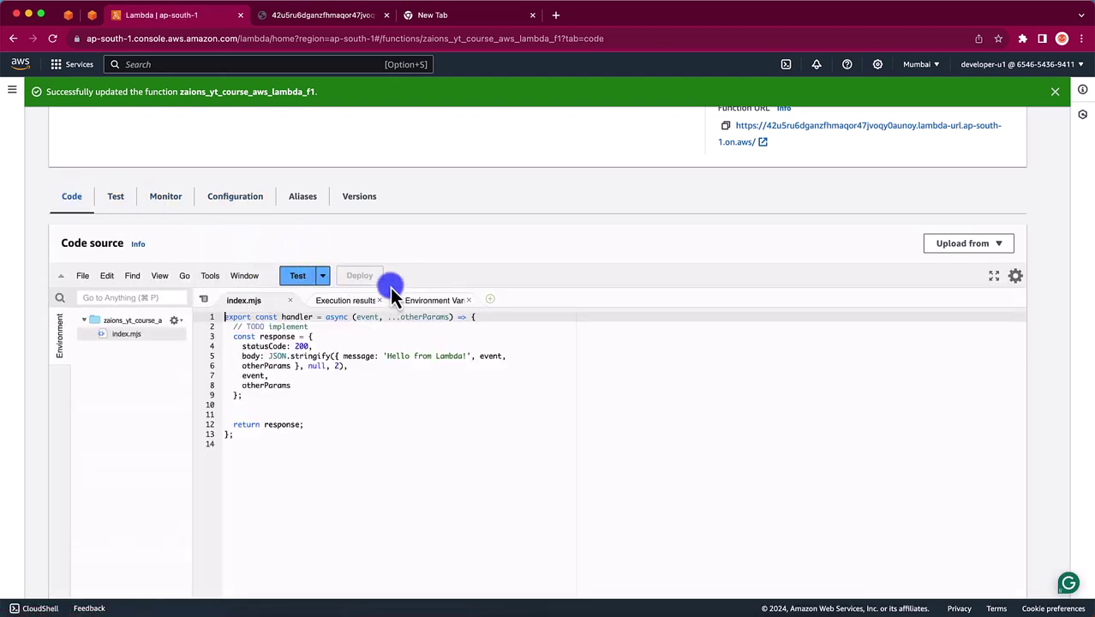
pyautogui.click(253, 200)
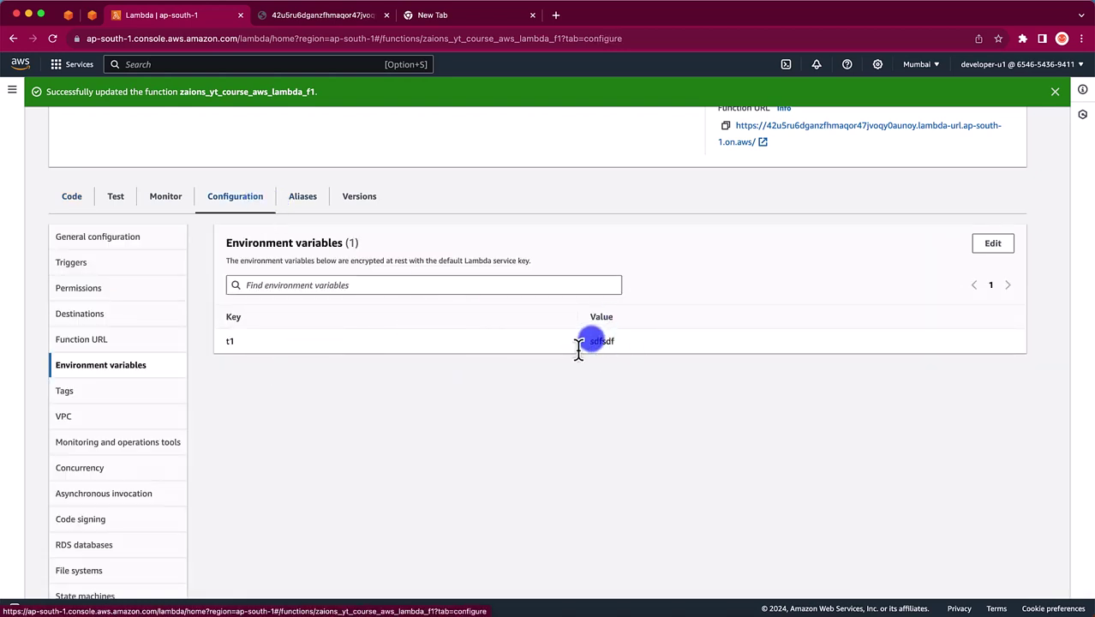
pyautogui.scroll(5, 296, 355)
pyautogui.scroll(-6, 288, 349)
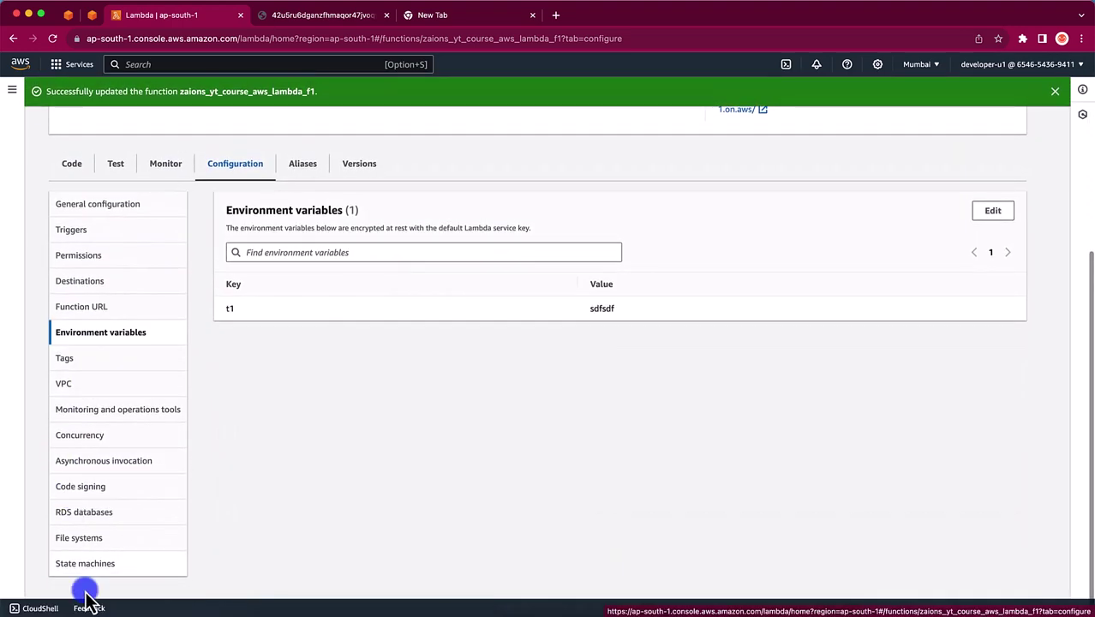
# Review the function overview, the Function URL configuration and the handler code of the Lambda function.
pyautogui.scroll(4, 112, 430)
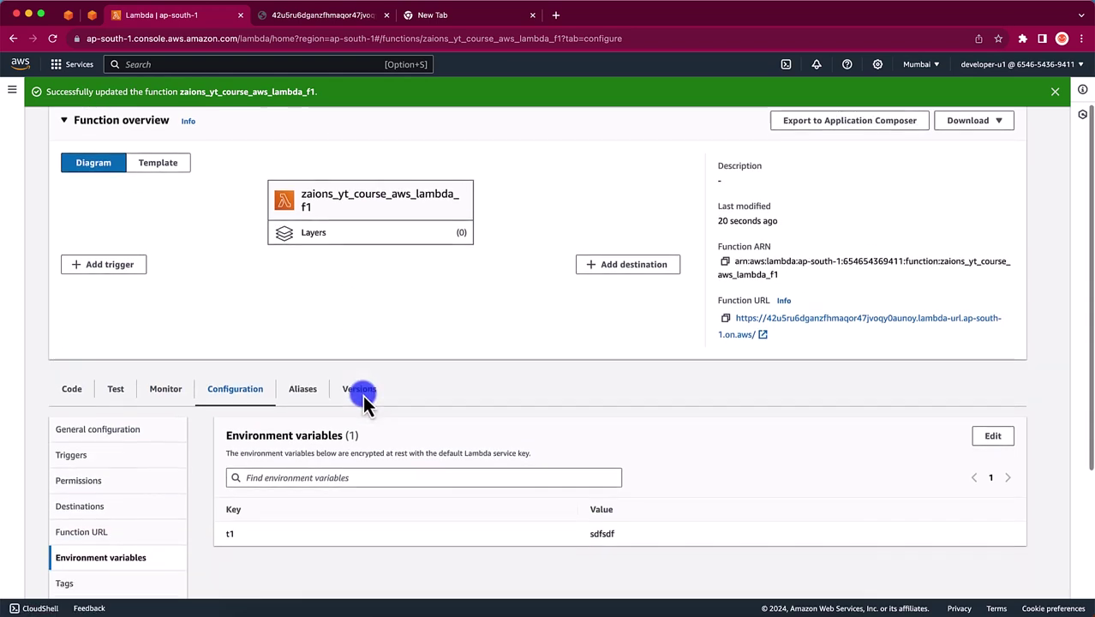
pyautogui.scroll(-3, 362, 395)
pyautogui.scroll(2, 181, 411)
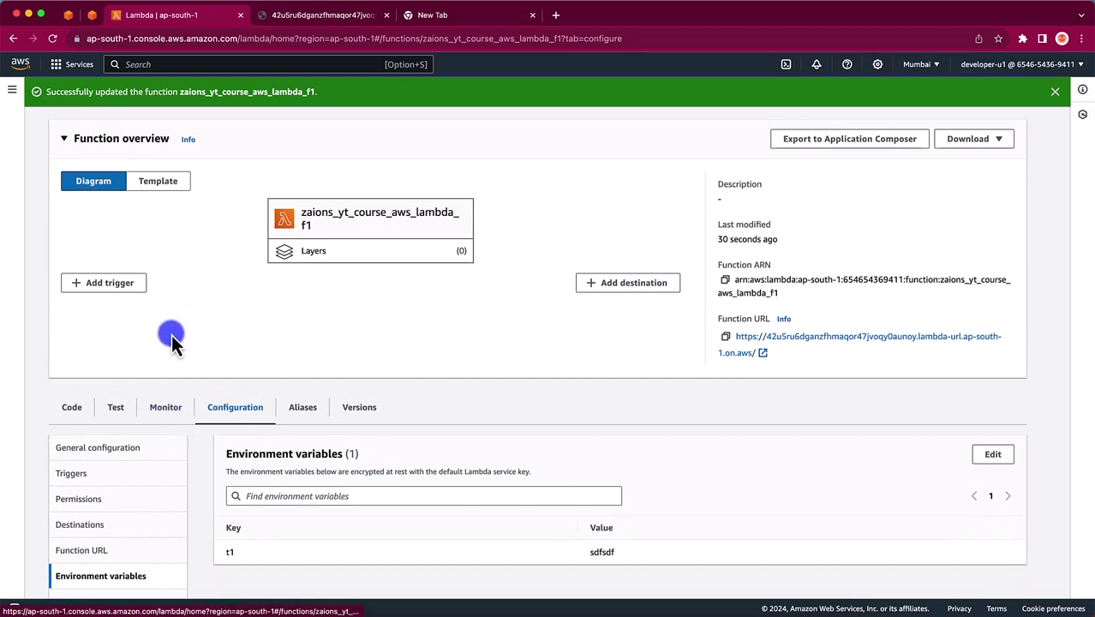
pyautogui.scroll(-5, 109, 513)
pyautogui.click(86, 306)
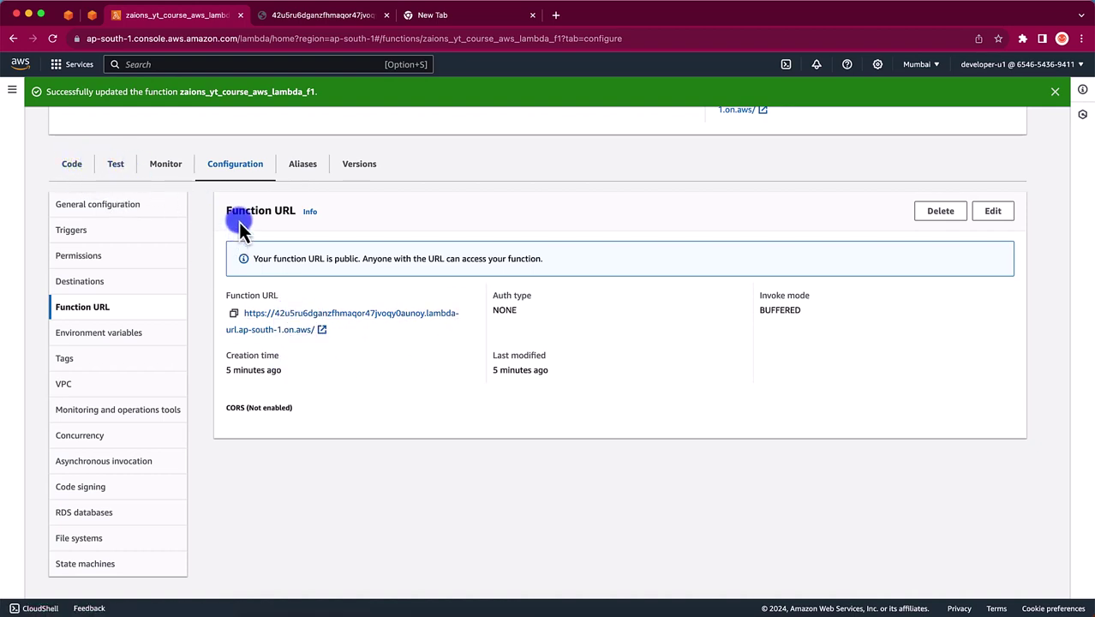
pyautogui.click(73, 166)
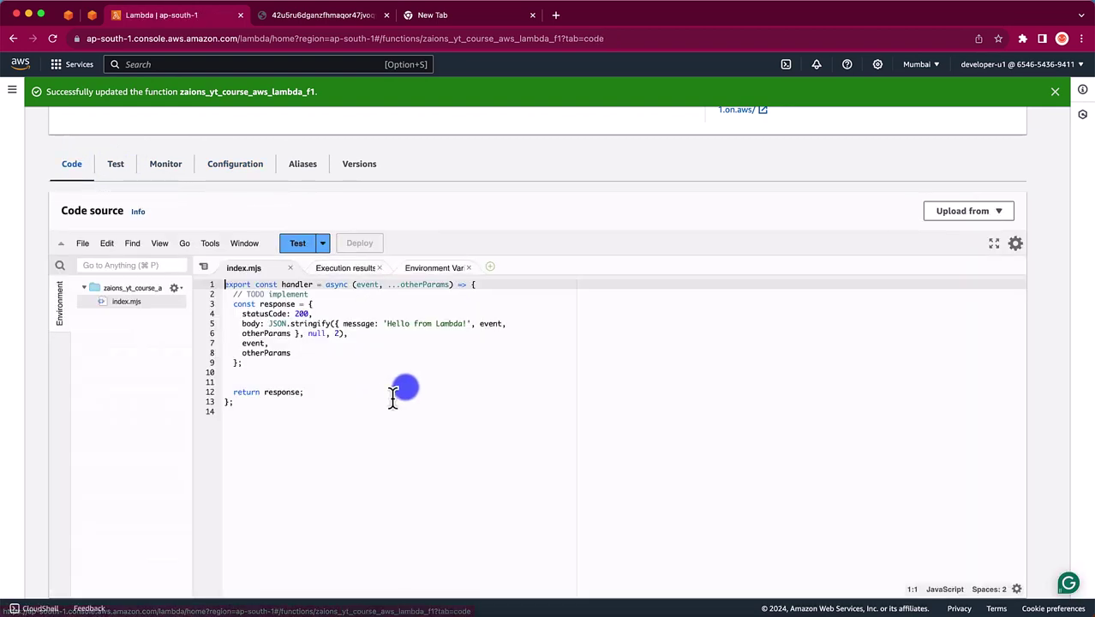
pyautogui.click(243, 171)
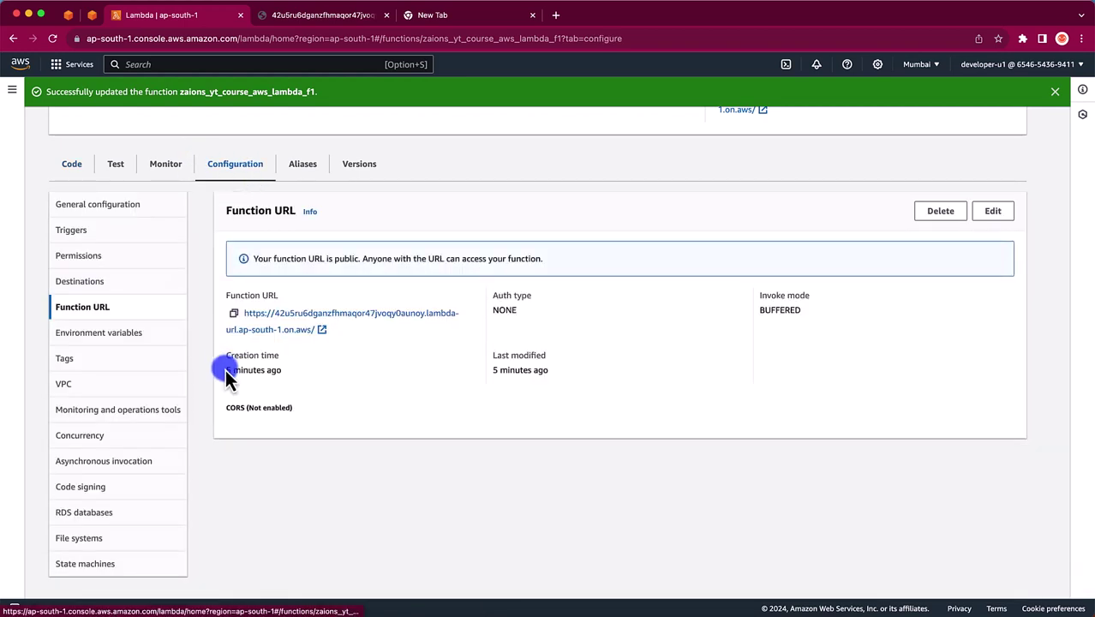
# Delete the Lambda function's public function URL, confirming the deletion with "delete".
pyautogui.click(940, 212)
pyautogui.click(493, 392)
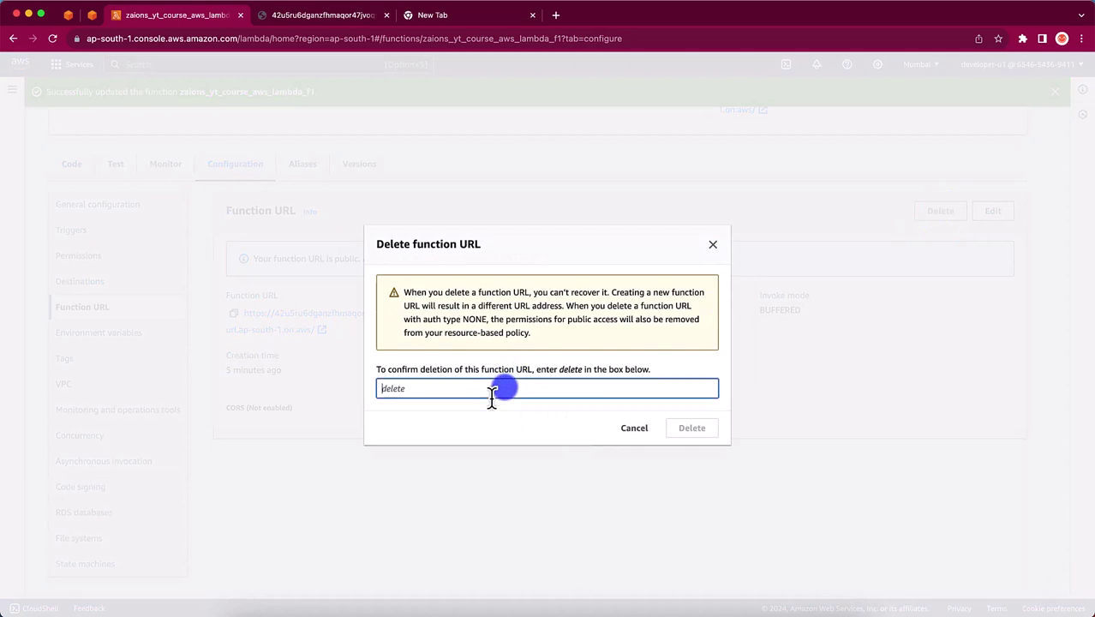
pyautogui.write('delete')
pyautogui.click(685, 428)
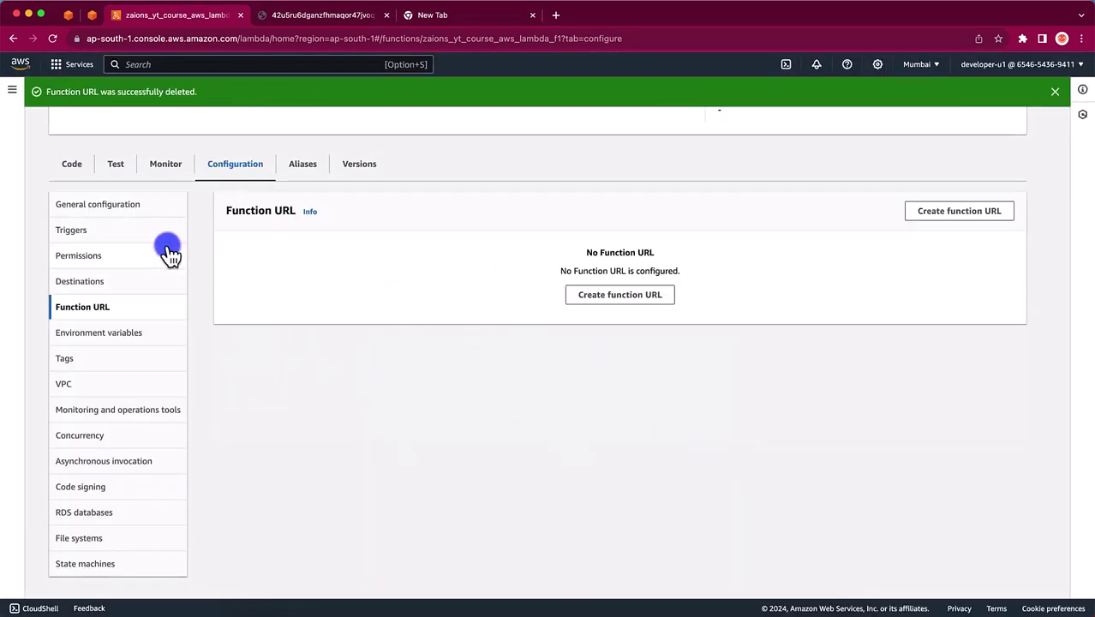
# Return to the function's code page, search the AWS services for "api" and open API Gateway.
pyautogui.click(73, 172)
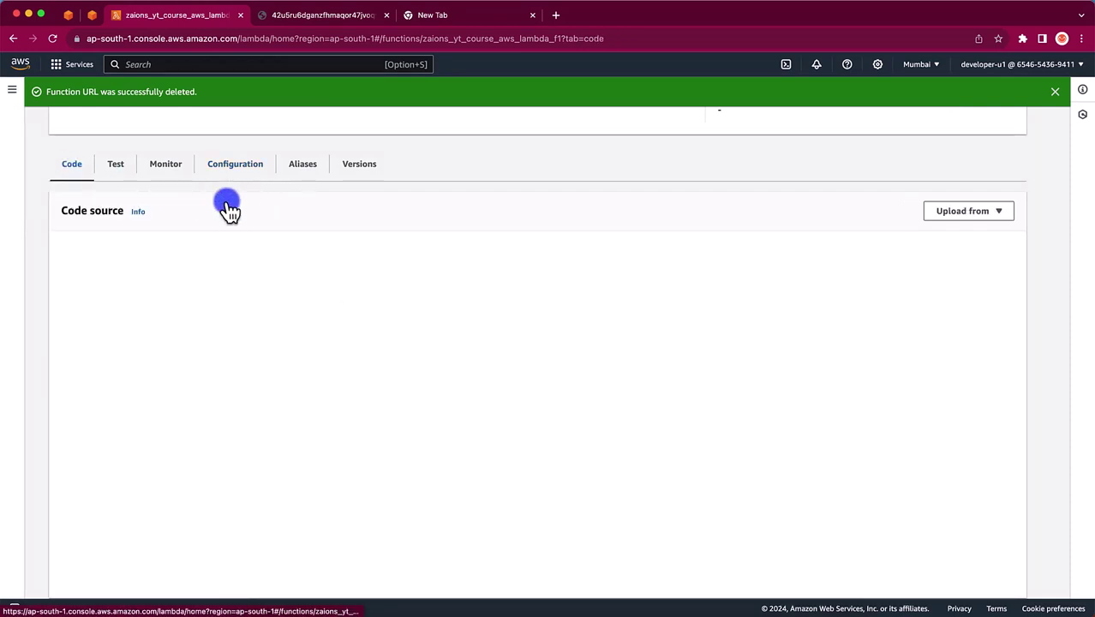
pyautogui.scroll(5, 313, 220)
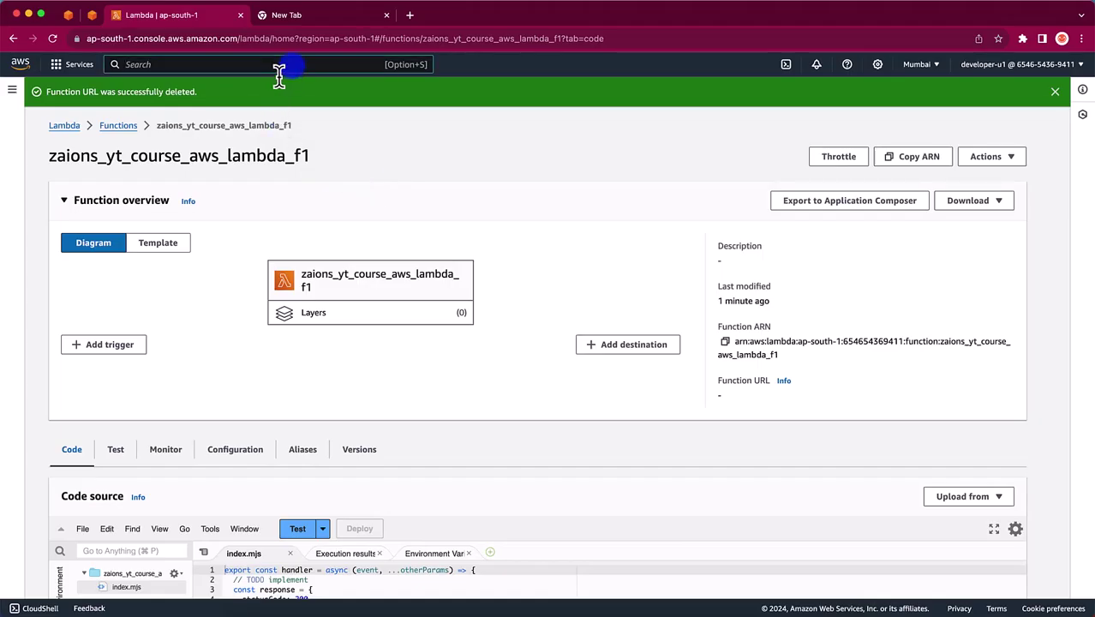
pyautogui.write('i')
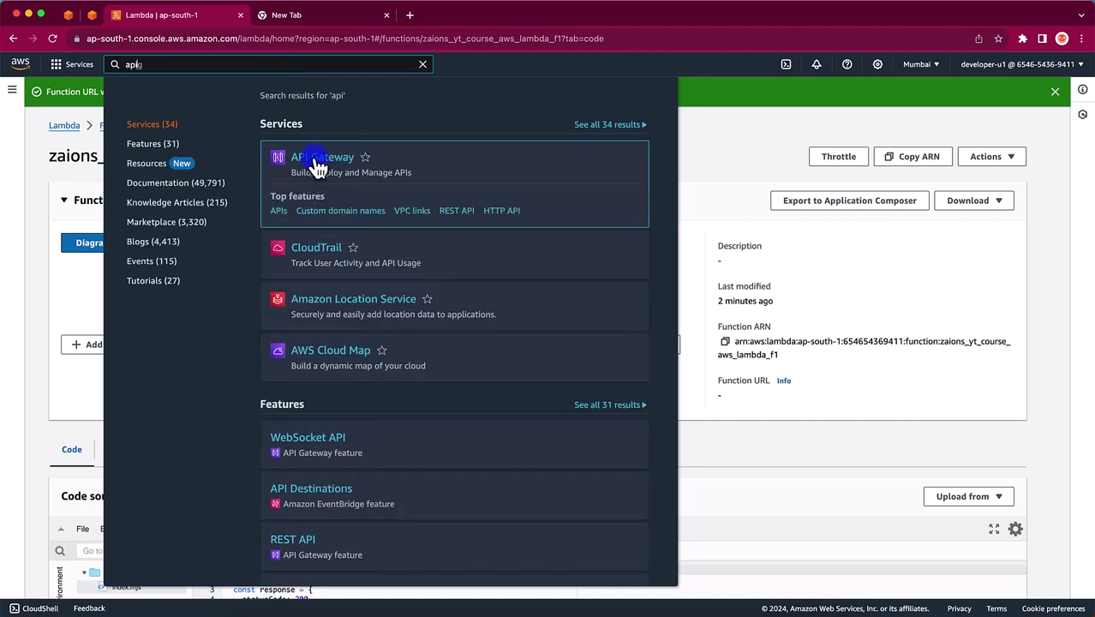
pyautogui.click(317, 167)
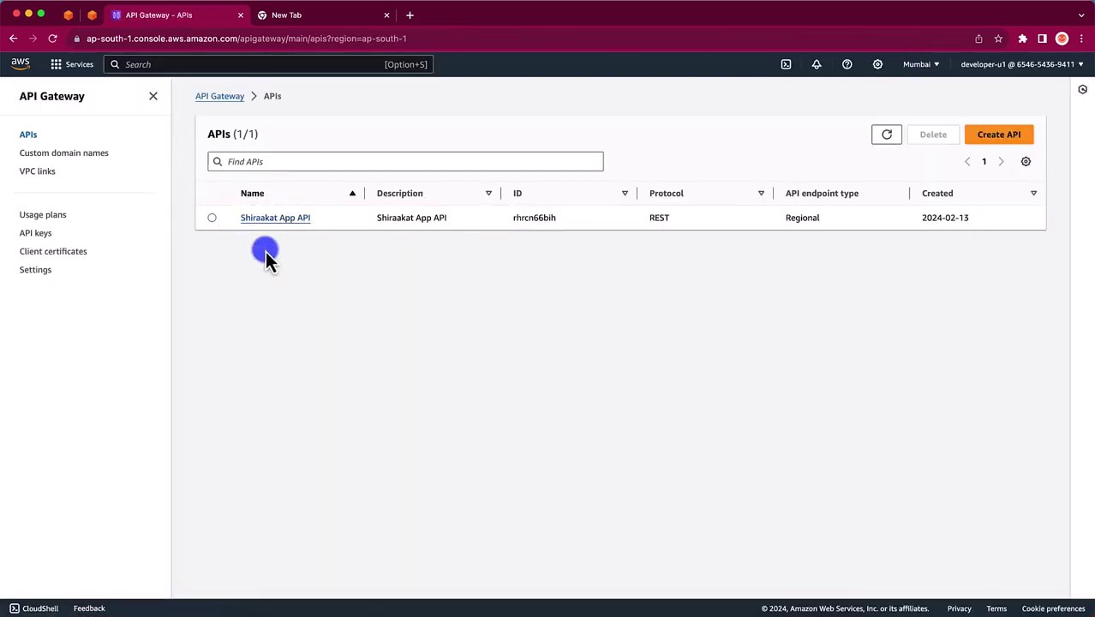
# Permanently delete the existing Shiraakat App API from the API list, confirming the deletion with "confirm".
pyautogui.click(405, 229)
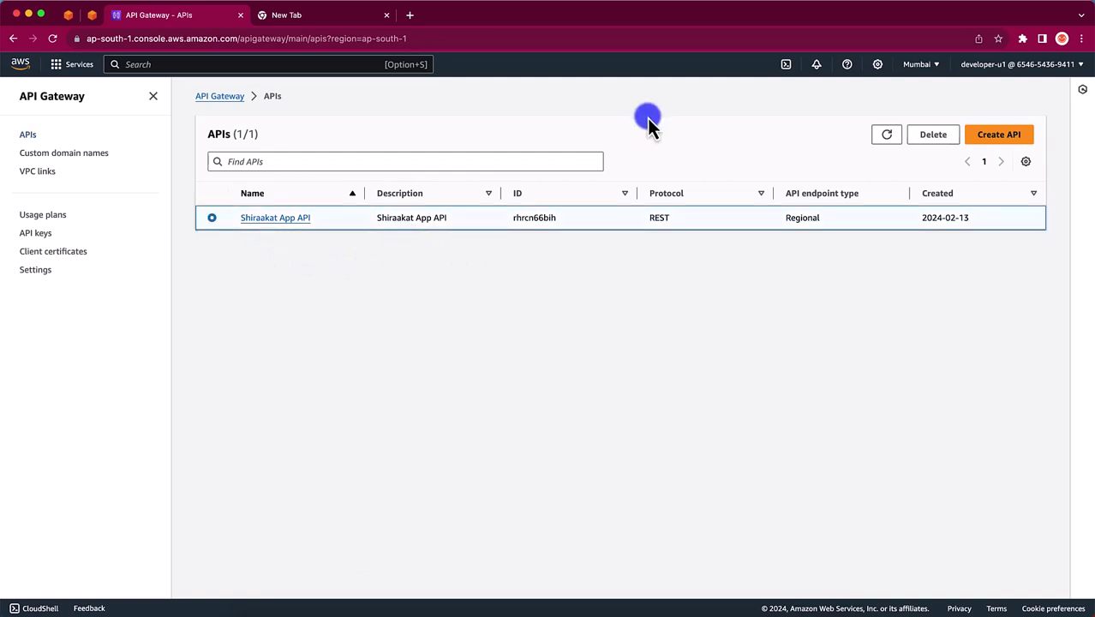
pyautogui.click(68, 100)
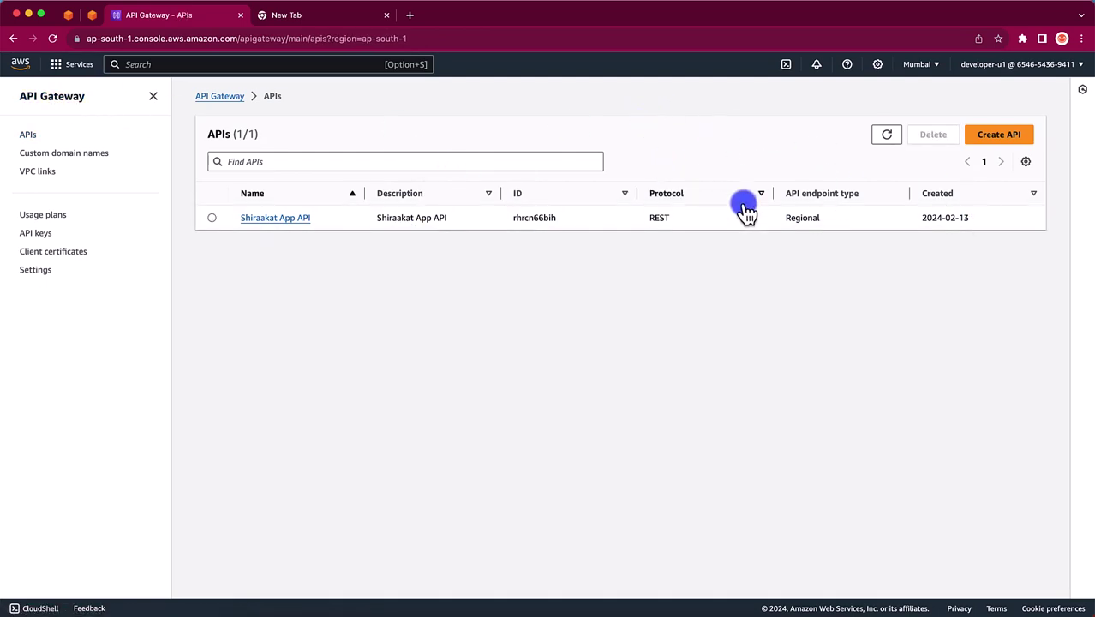
pyautogui.click(211, 222)
pyautogui.click(931, 135)
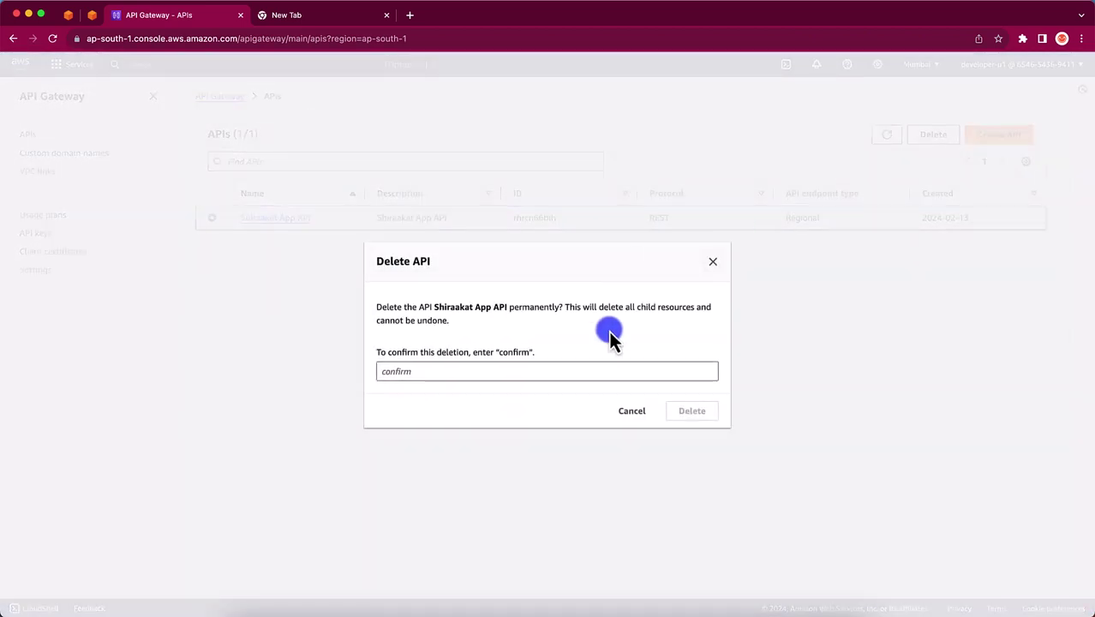
pyautogui.click(503, 374)
pyautogui.write('confir')
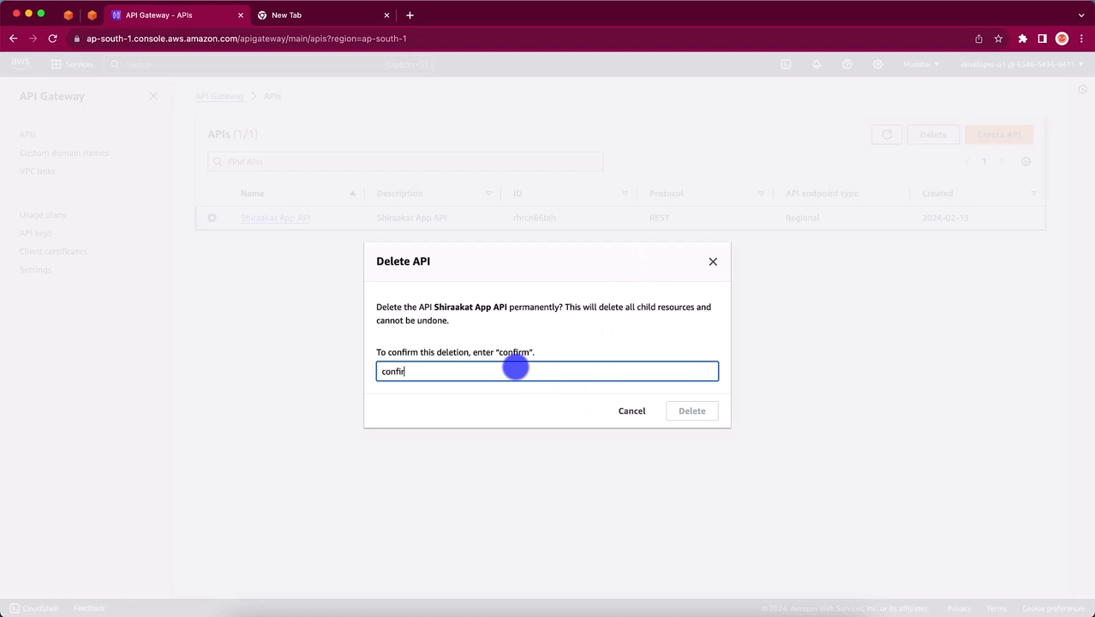
pyautogui.write('m')
pyautogui.click(698, 412)
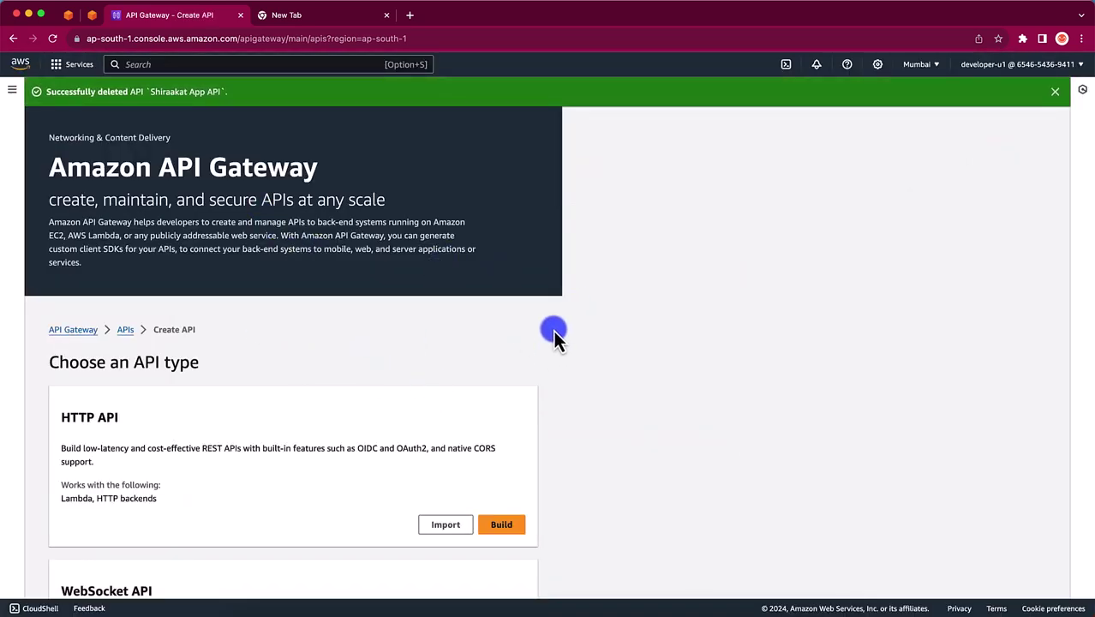
# Compare the offered API types, including REST API Private and REST API, and start building a public REST API.
pyautogui.click(197, 330)
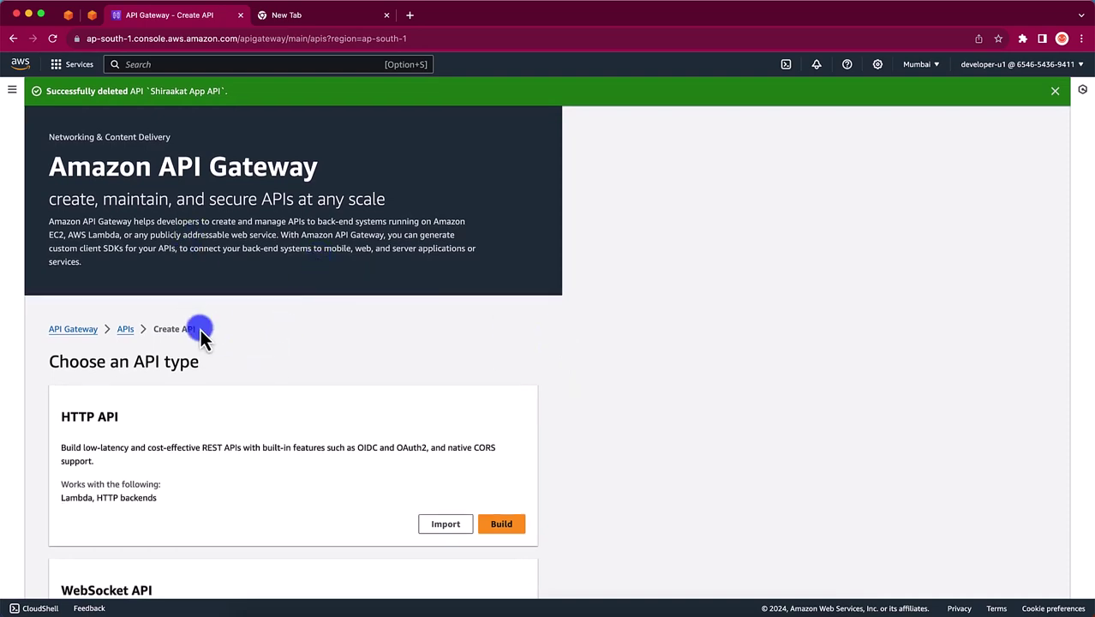
pyautogui.click(12, 89)
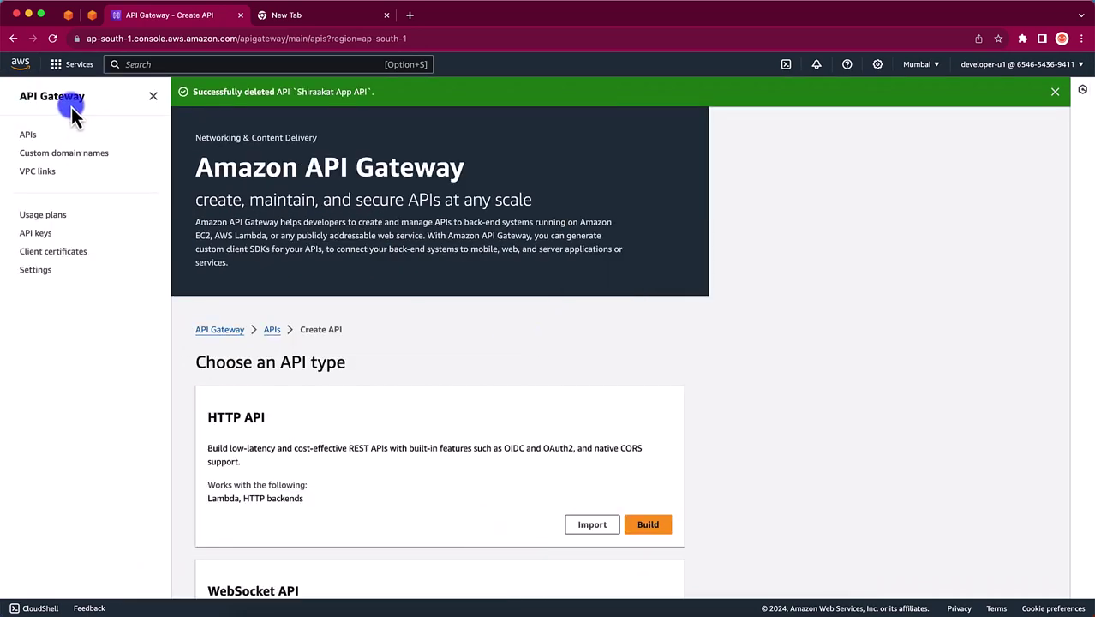
pyautogui.click(73, 115)
pyautogui.scroll(-5, 319, 369)
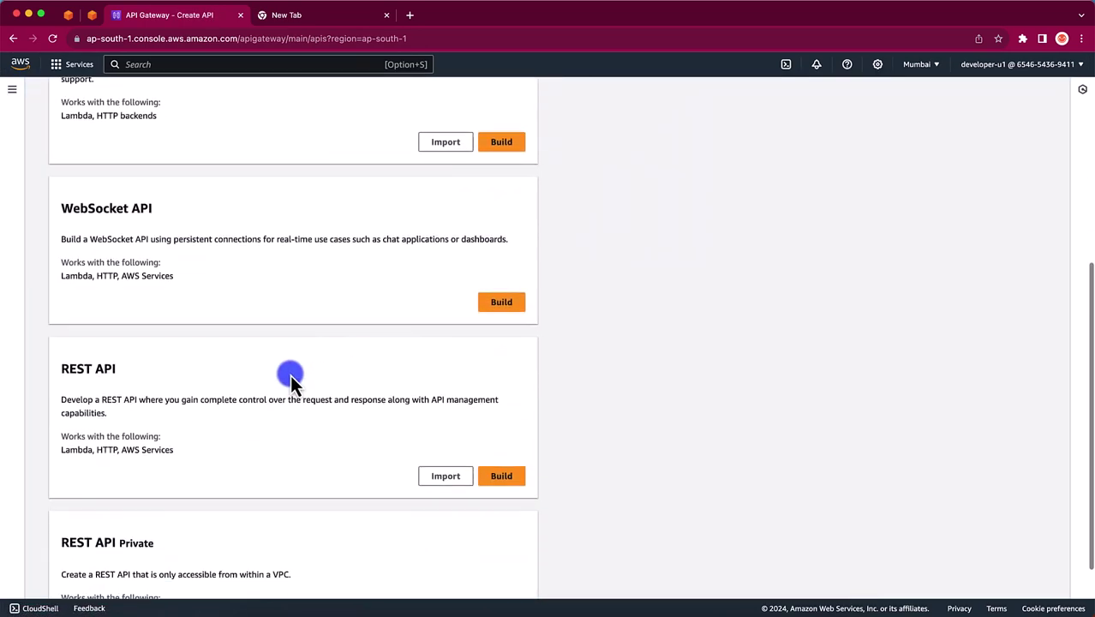
pyautogui.scroll(-2, 67, 280)
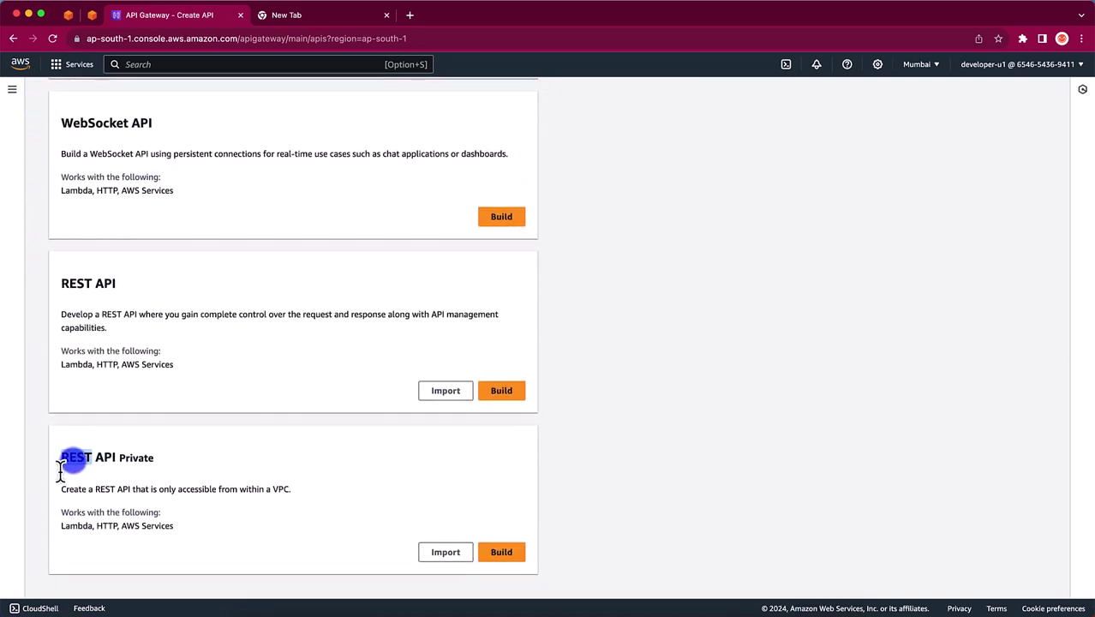
pyautogui.moveTo(60, 470); pyautogui.dragTo(173, 461)
pyautogui.scroll(-3, 204, 520)
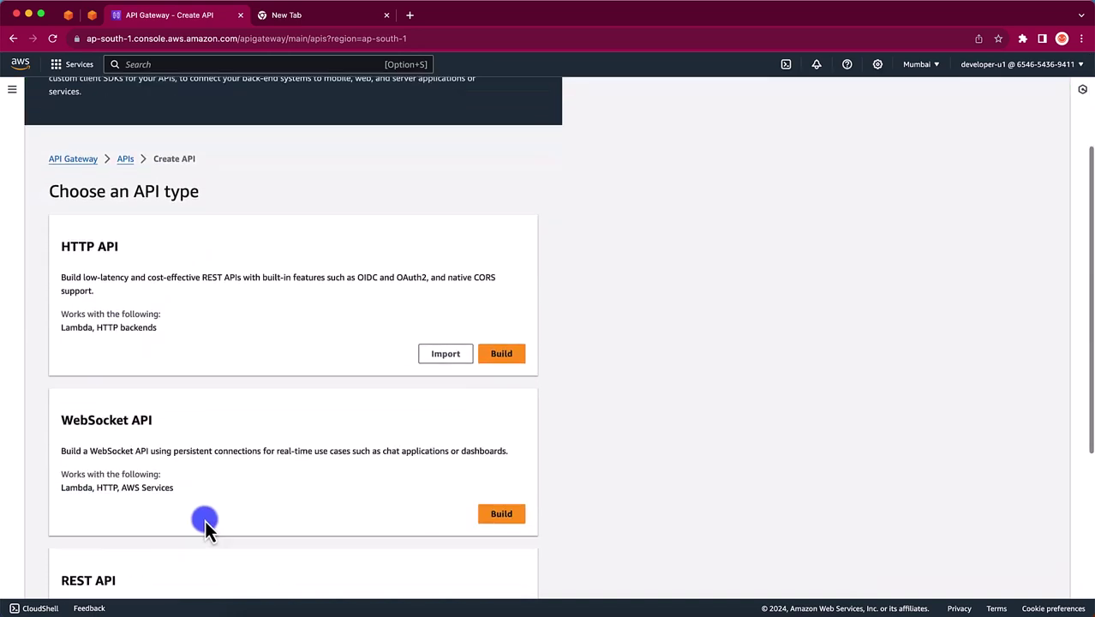
pyautogui.scroll(-3, 205, 520)
pyautogui.click(233, 388)
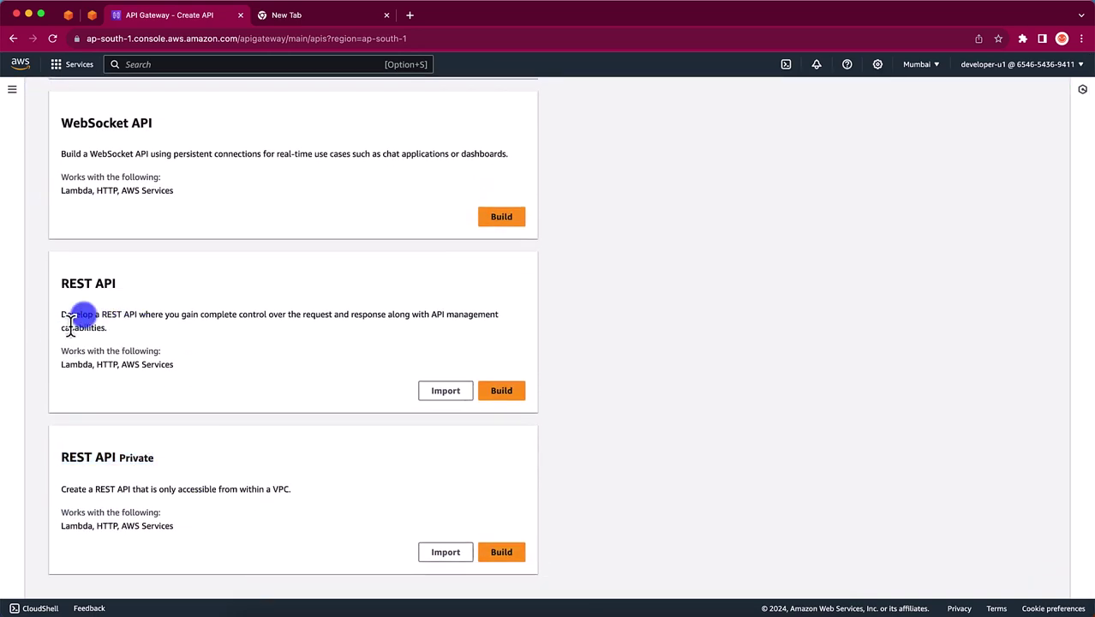
pyautogui.tripleClick(91, 287)
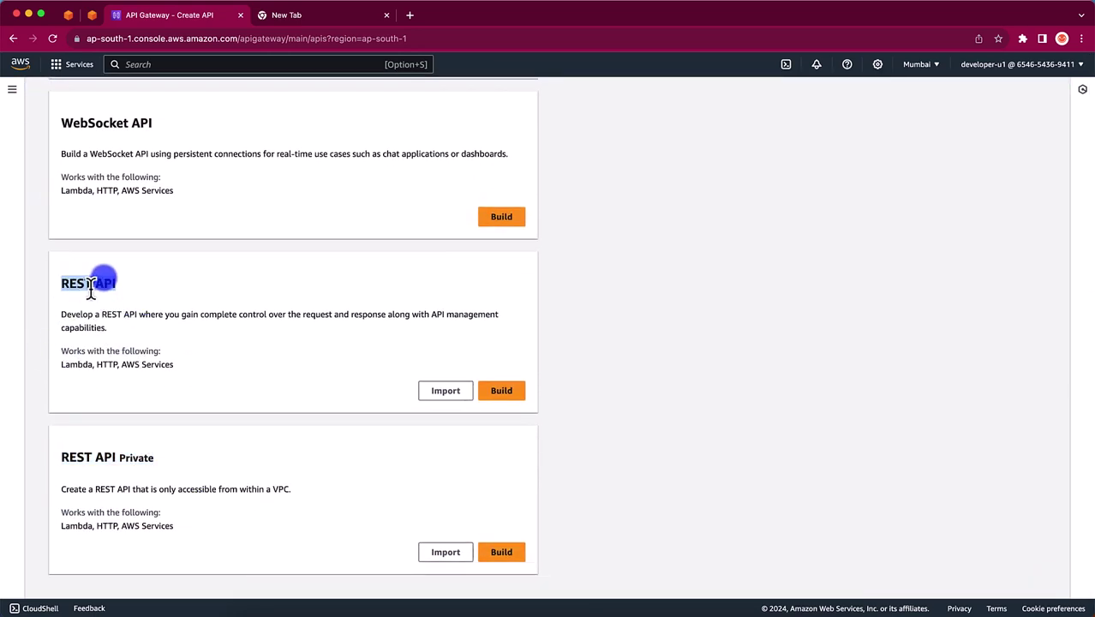
pyautogui.moveTo(61, 366); pyautogui.dragTo(174, 370)
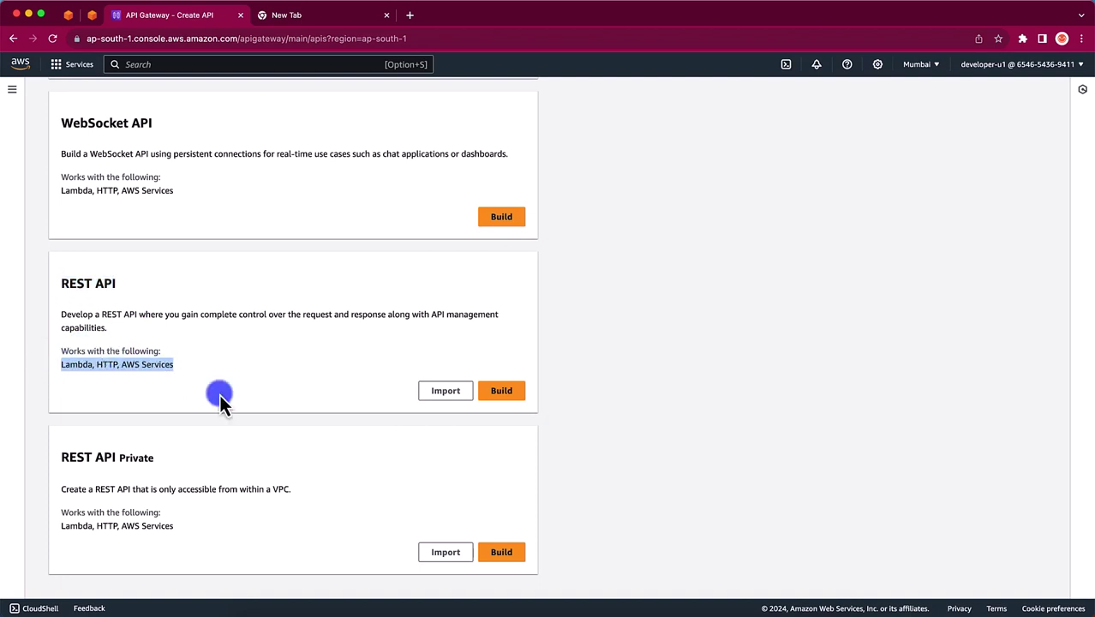
pyautogui.click(507, 392)
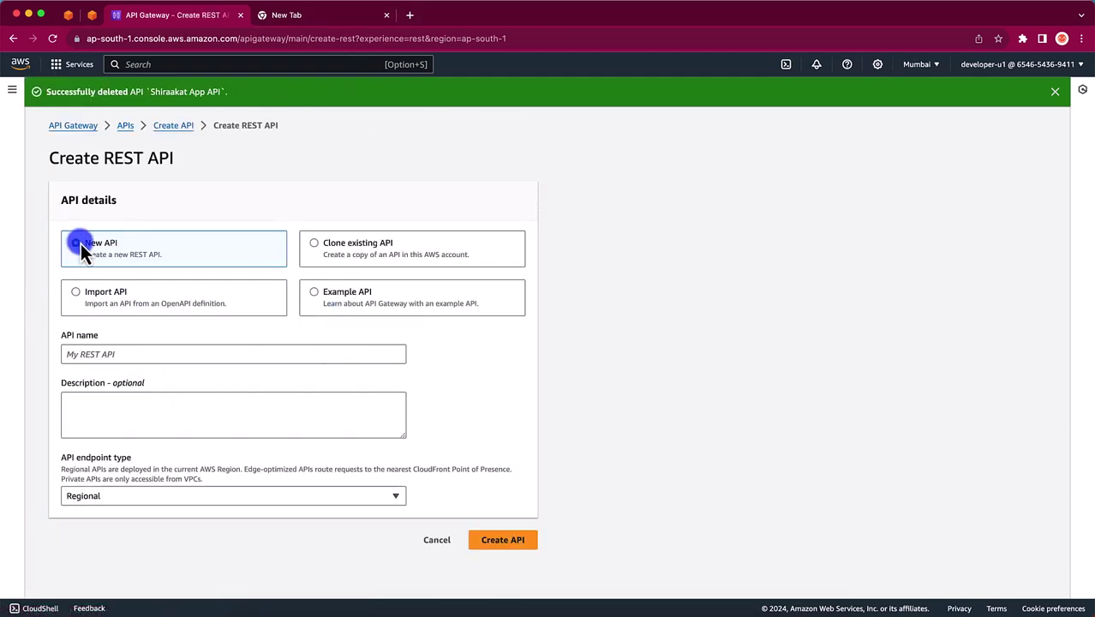
# Look through the Clone existing API and Import API options for creating the REST API.
pyautogui.click(357, 247)
pyautogui.click(143, 303)
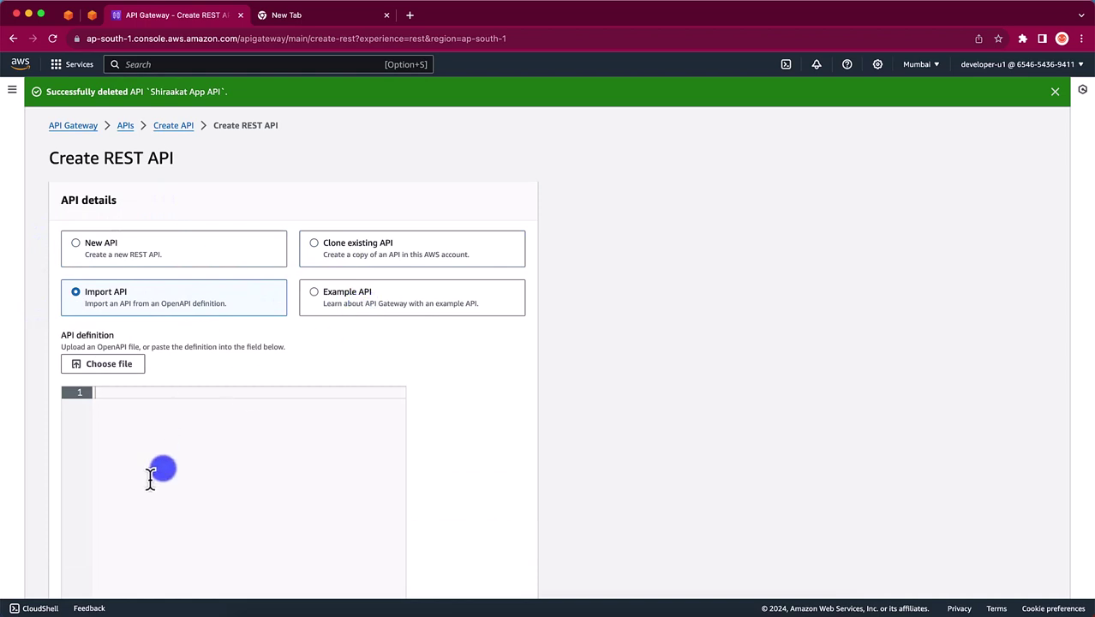
pyautogui.scroll(-5, 159, 463)
pyautogui.scroll(-2, 452, 381)
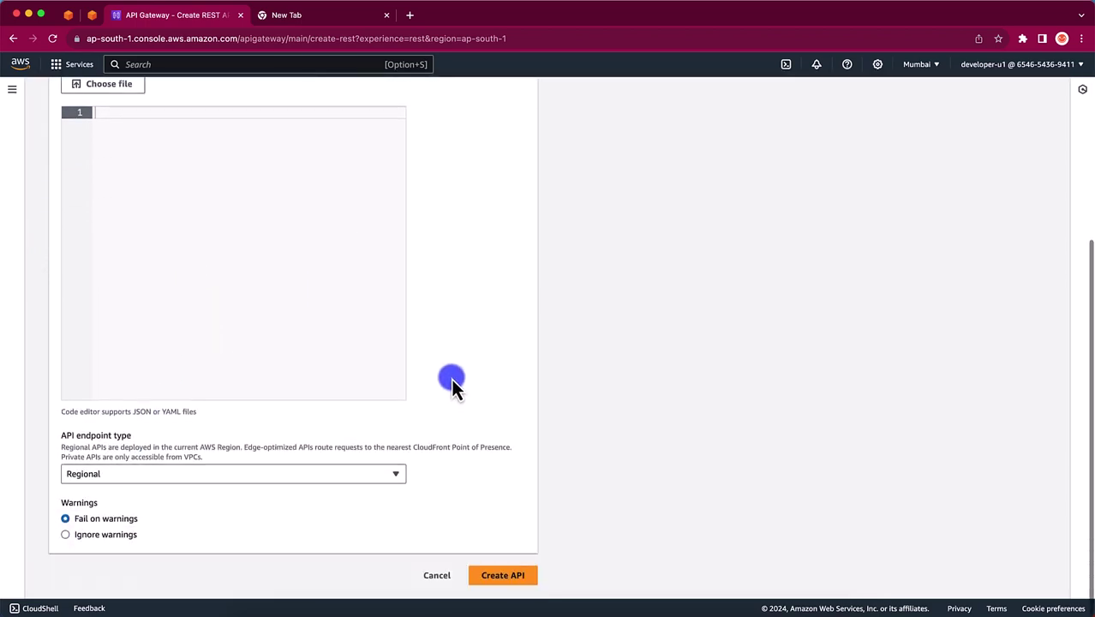
pyautogui.scroll(5, 452, 381)
pyautogui.scroll(2, 451, 378)
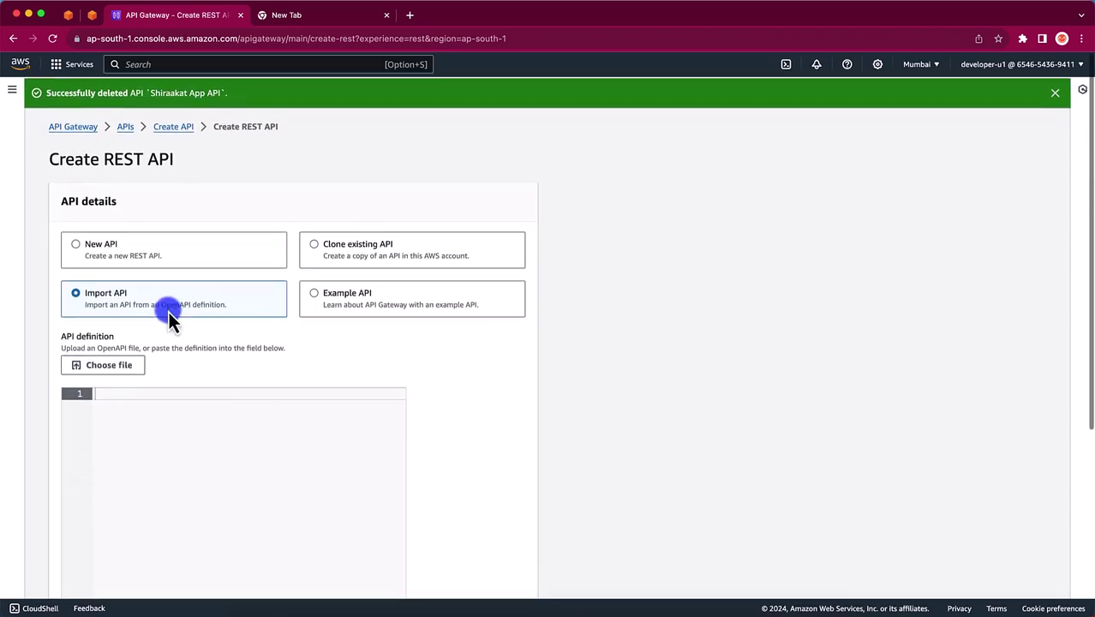
# Choose to create a new API and enter Shiraakat-API-V1 as both its name and its description.
pyautogui.click(120, 248)
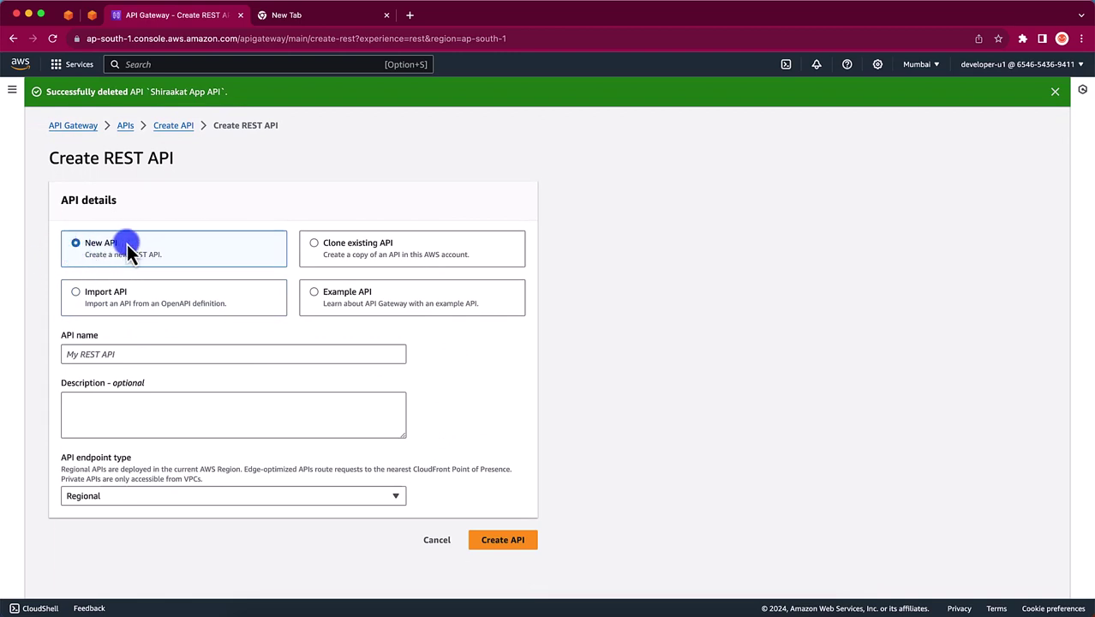
pyautogui.click(161, 356)
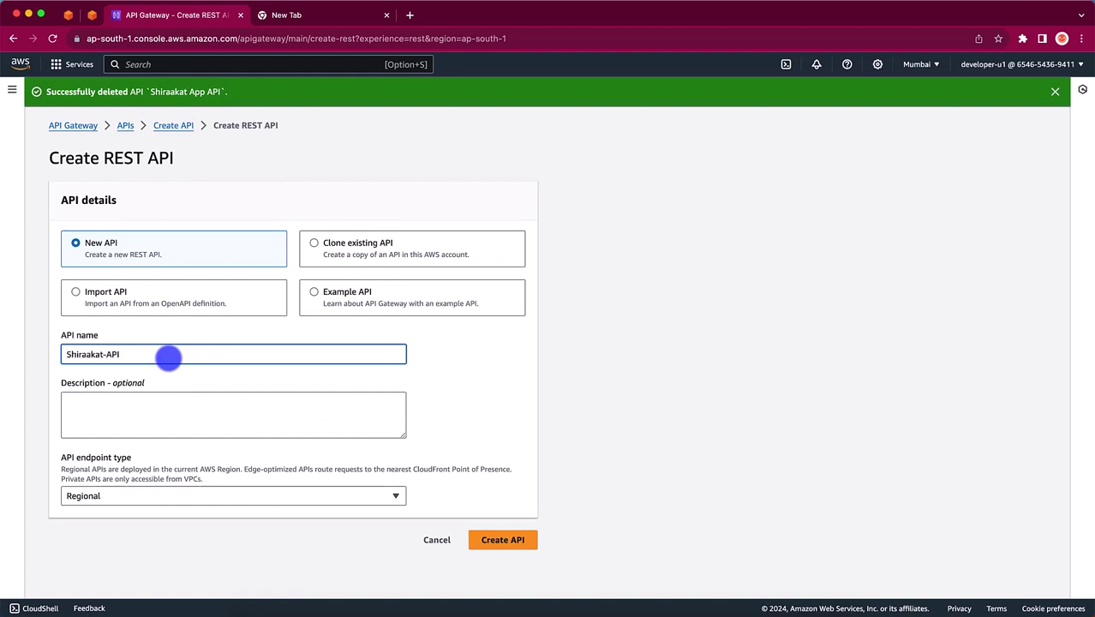
pyautogui.write('Shiraakat-API-V1')
pyautogui.click(152, 411)
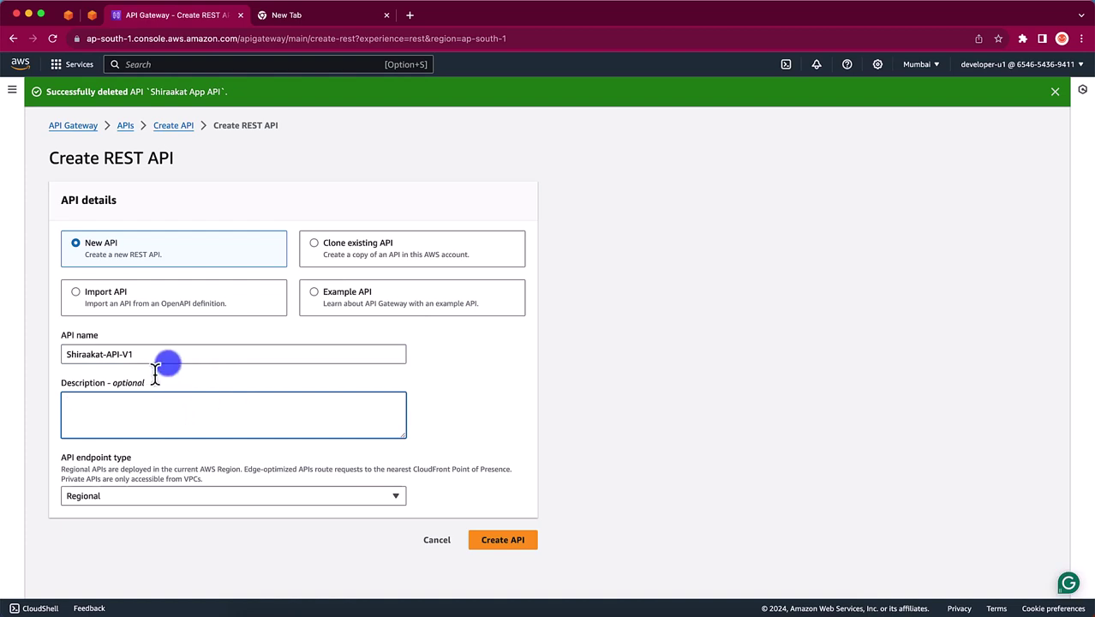
pyautogui.doubleClick(166, 359)
pyautogui.press('super+a')
pyautogui.press('super+c')
pyautogui.click(148, 422)
pyautogui.press('super+v')
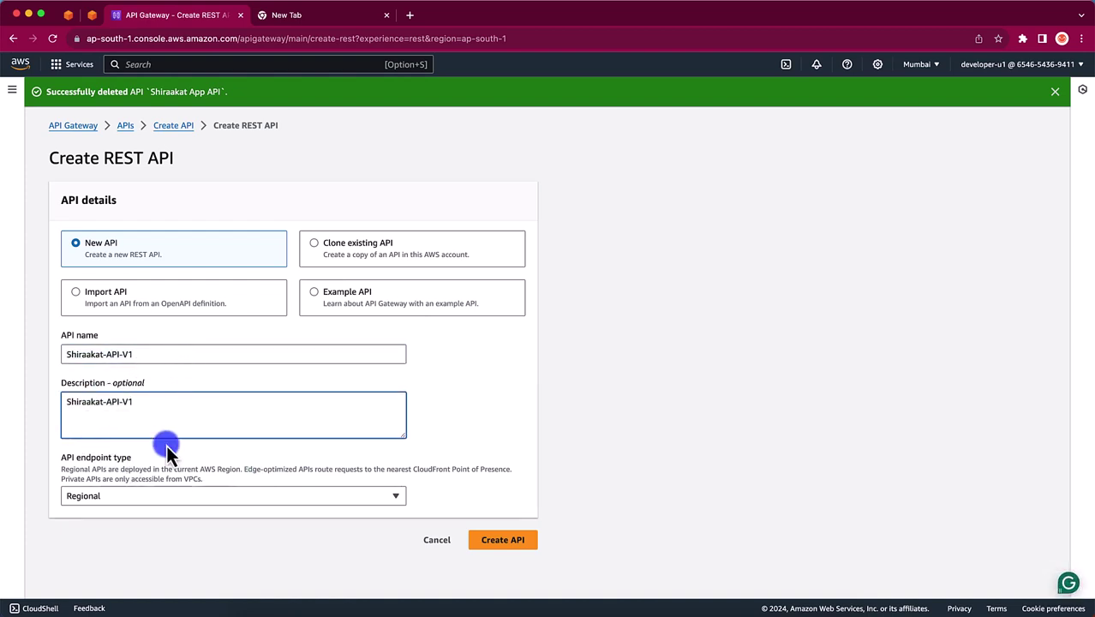
# Keep the Regional endpoint type, create the REST API and go to the list of APIs.
pyautogui.click(153, 497)
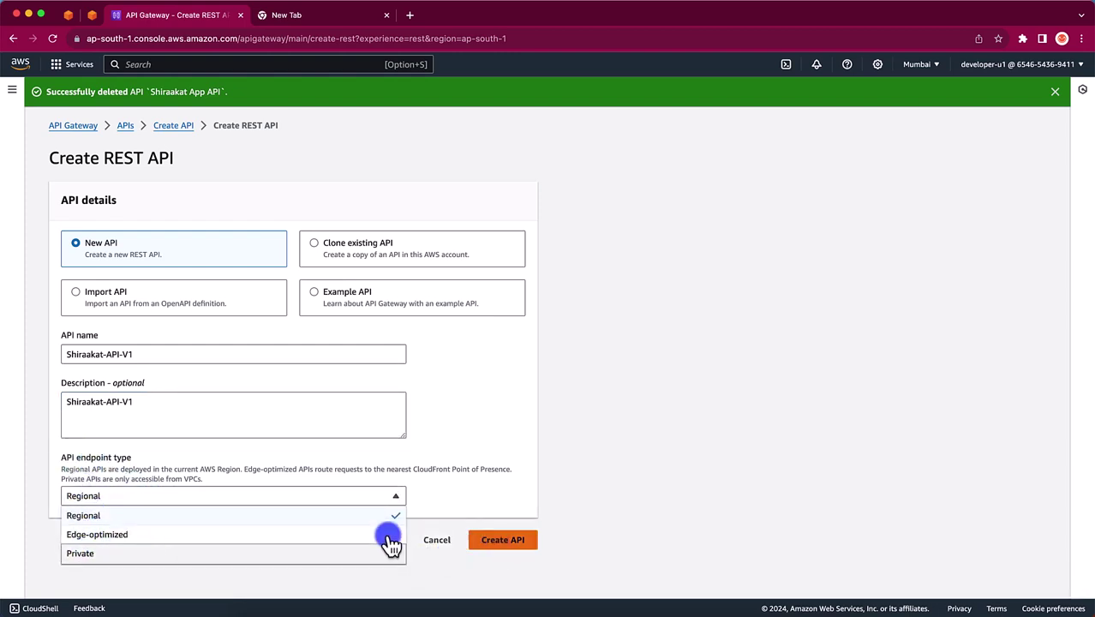
pyautogui.click(521, 542)
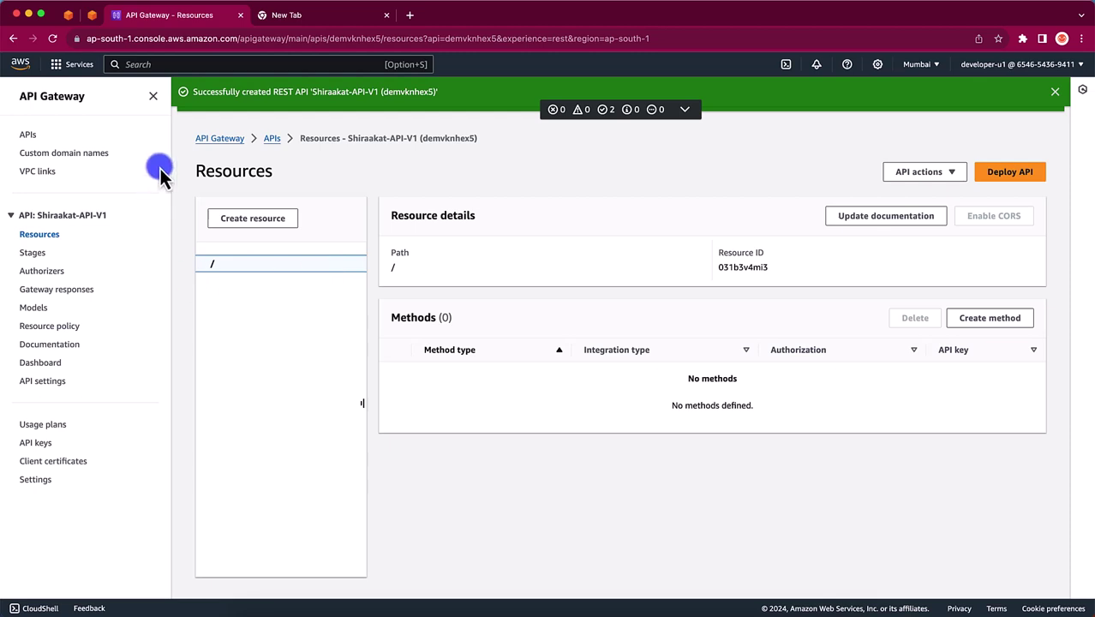
pyautogui.click(29, 134)
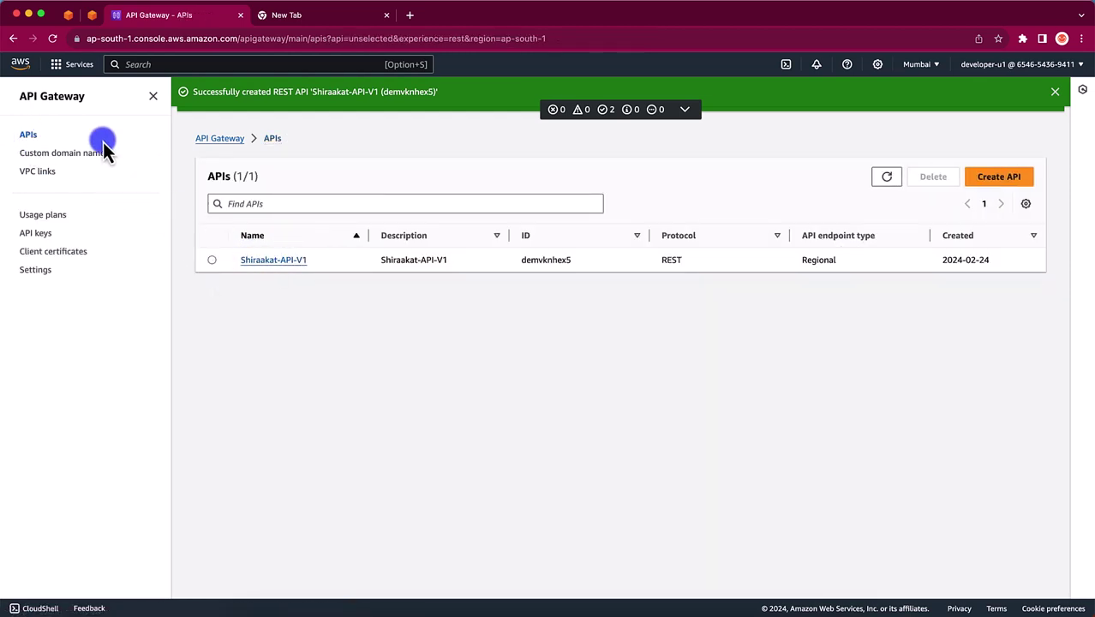
# Open Shiraakat-API-V1 and look through its Resources, Stages, Authorizers, Gateway responses and Models pages.
pyautogui.click(283, 261)
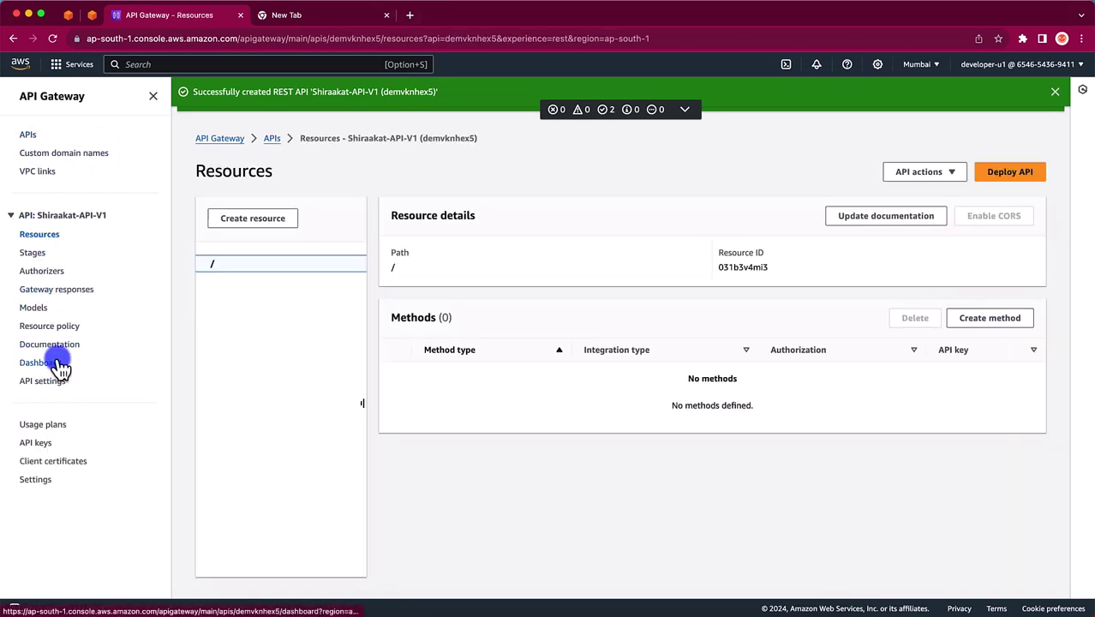
pyautogui.click(222, 266)
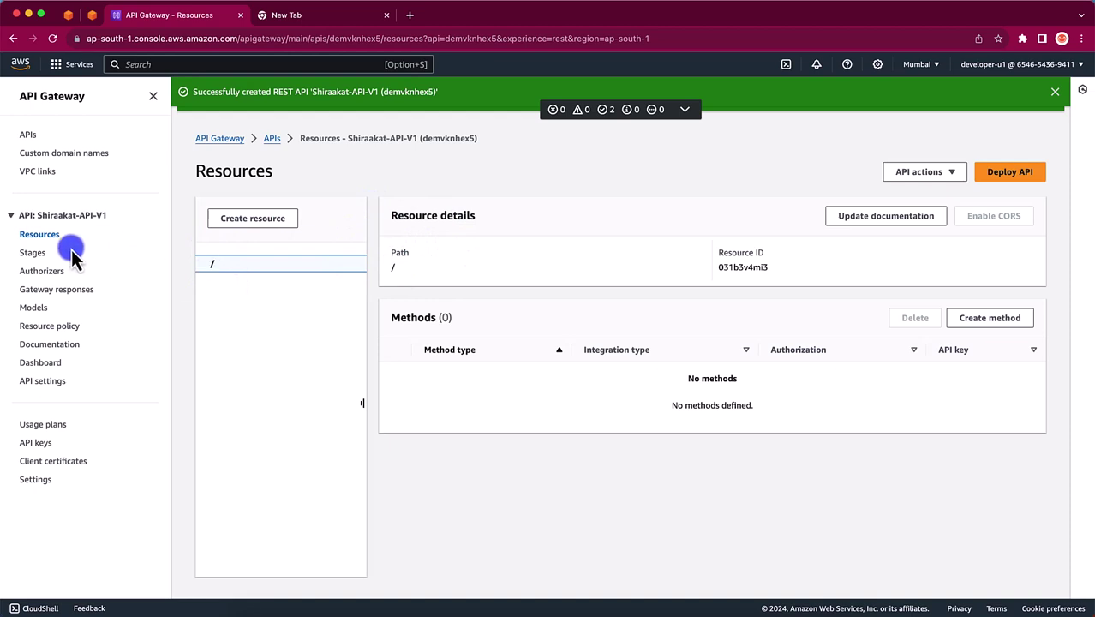
pyautogui.click(37, 252)
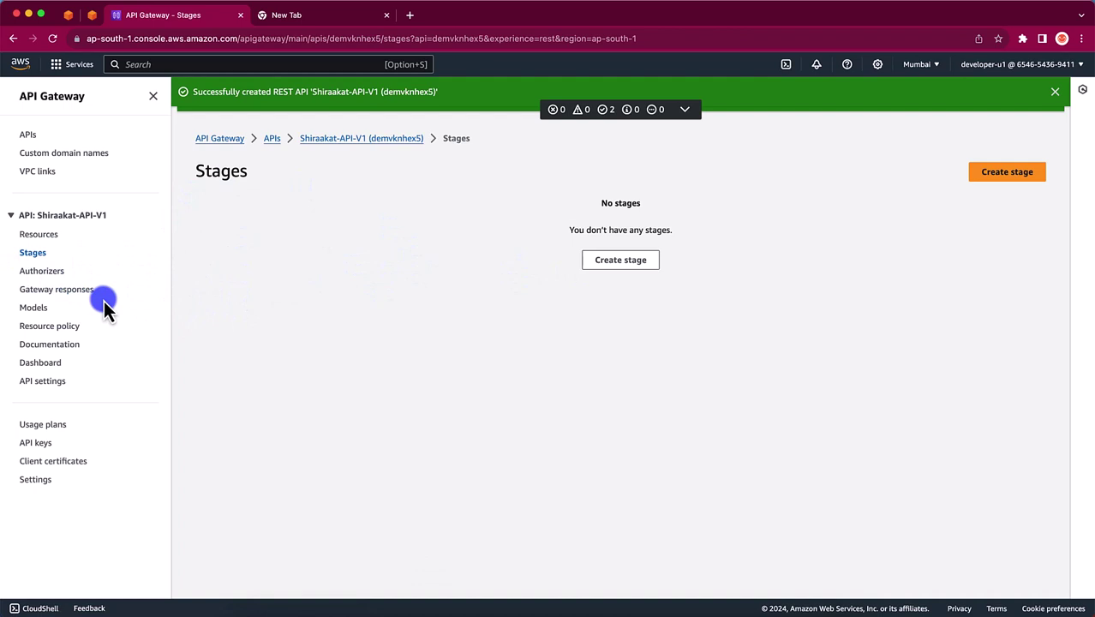
pyautogui.click(43, 271)
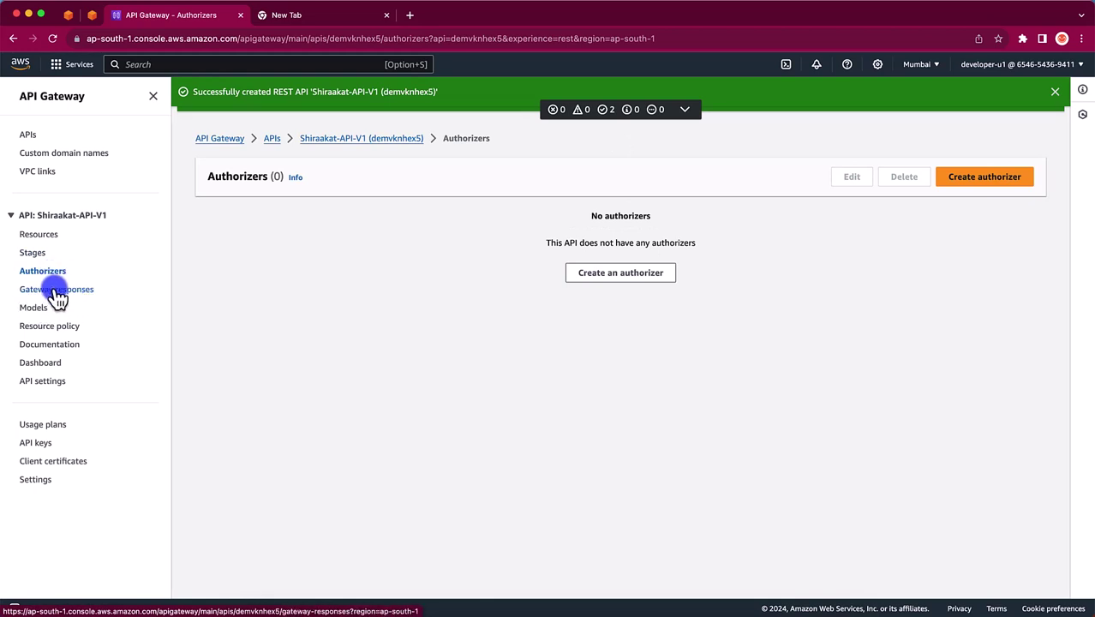
pyautogui.click(55, 291)
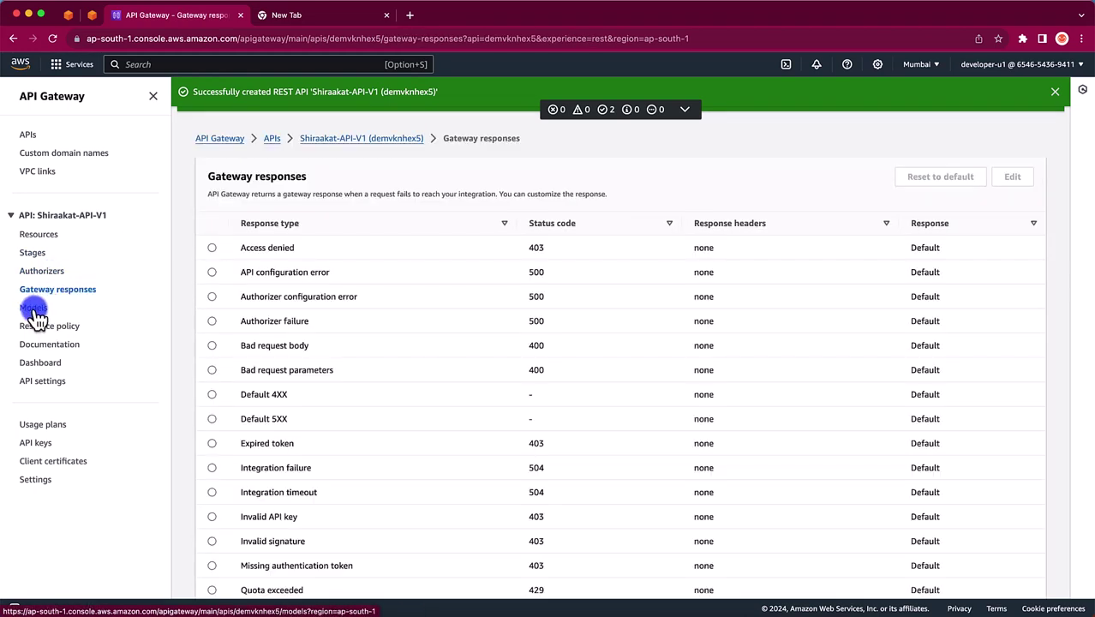
pyautogui.click(36, 310)
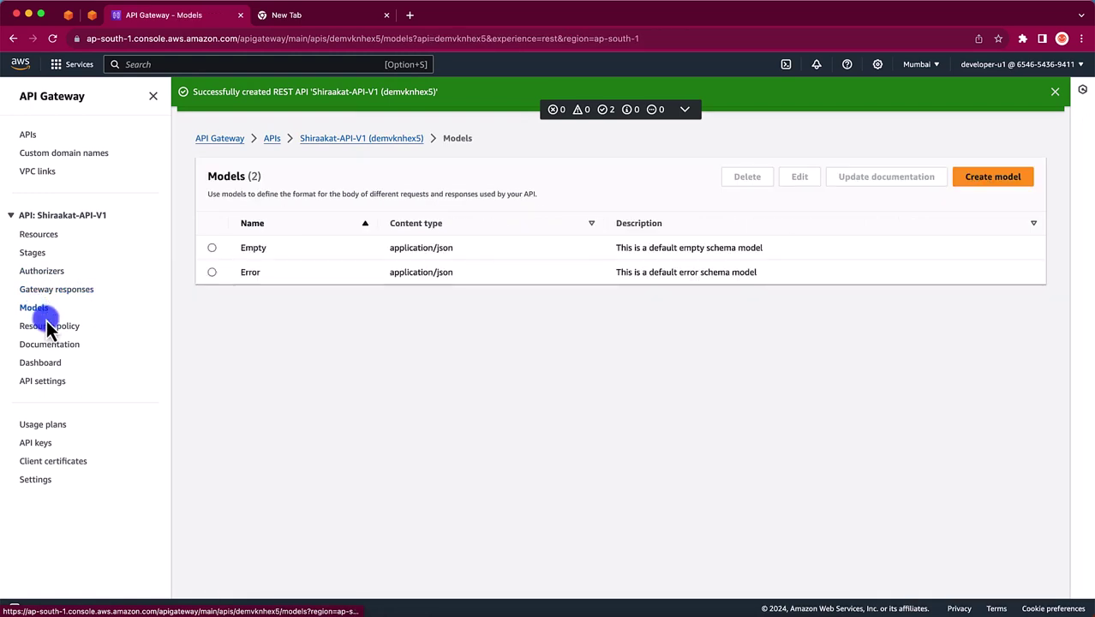
# Look through the API's Resource policy, Documentation, Dashboard and API settings pages, and return to its Resources.
pyautogui.click(60, 330)
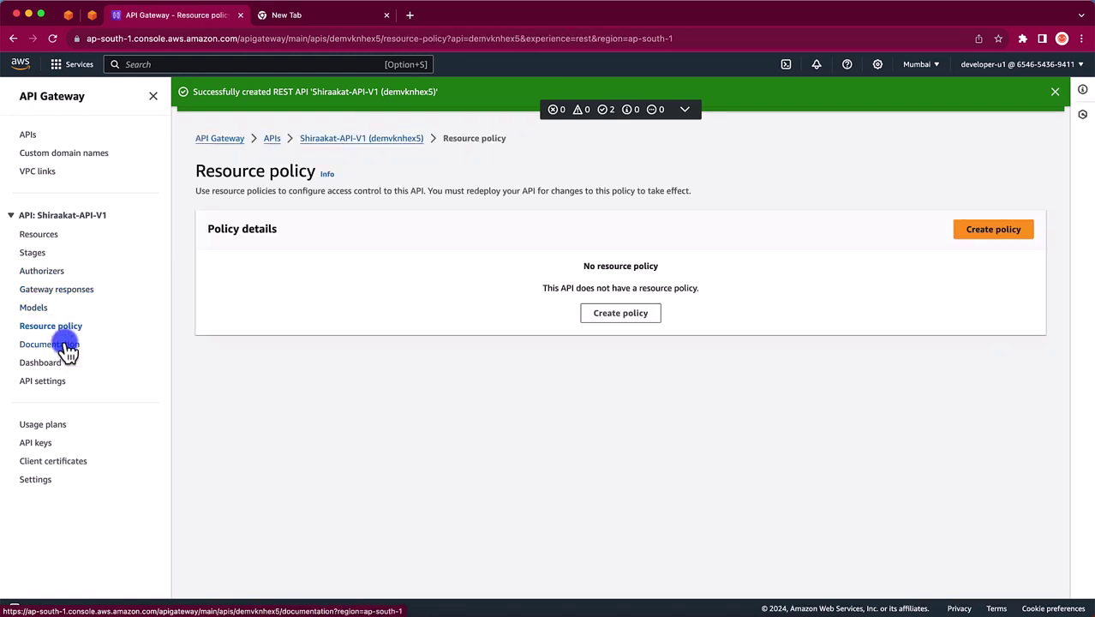
pyautogui.click(67, 349)
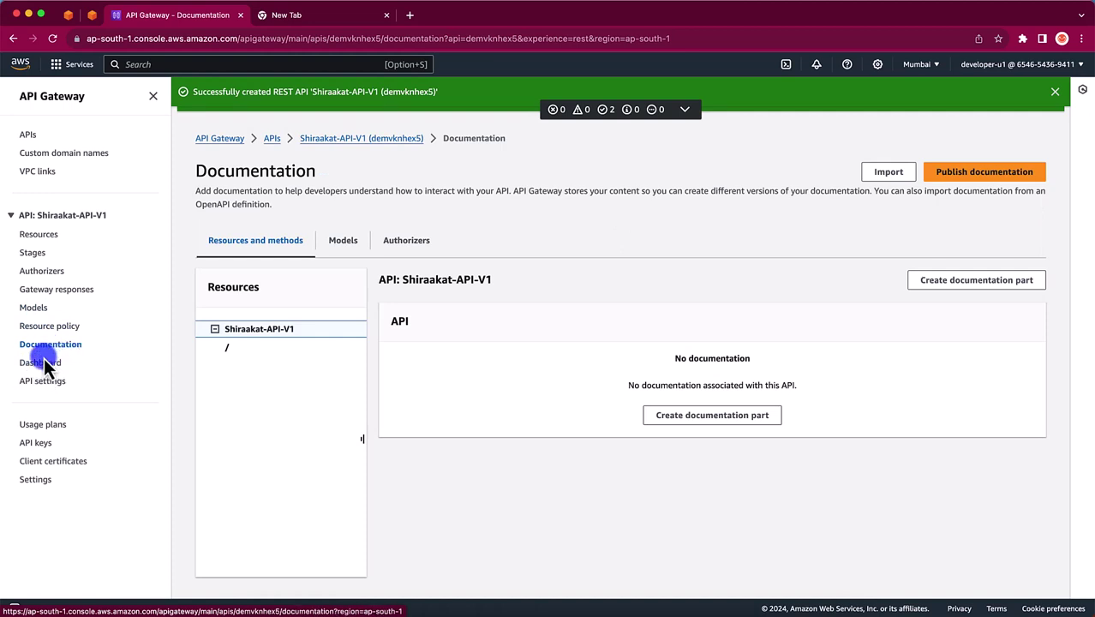
pyautogui.click(41, 363)
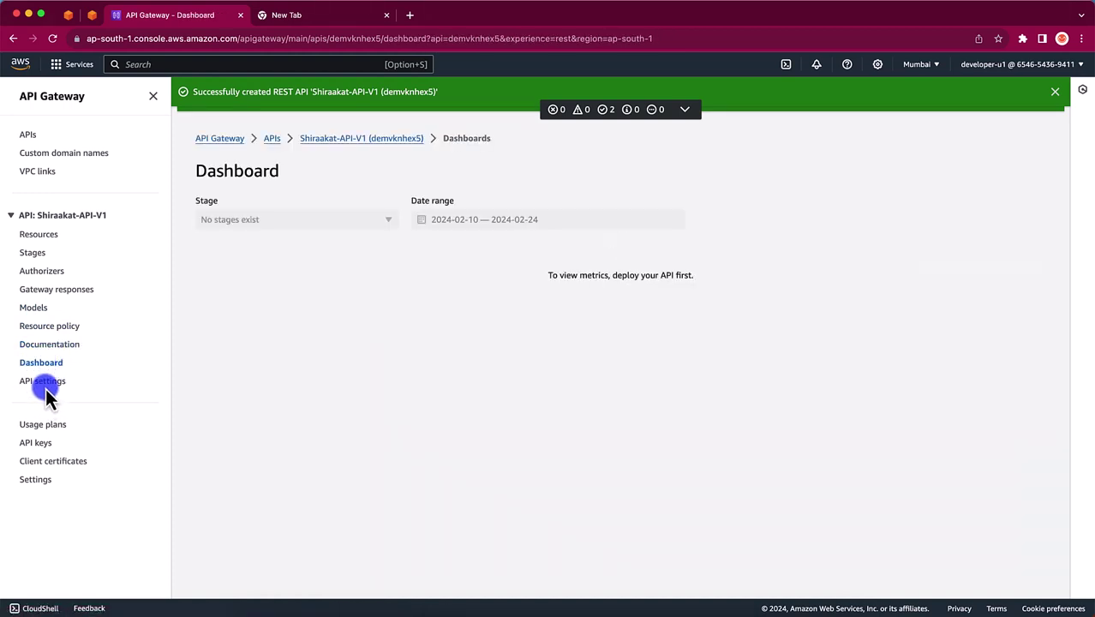
pyautogui.click(48, 384)
pyautogui.scroll(-5, 353, 452)
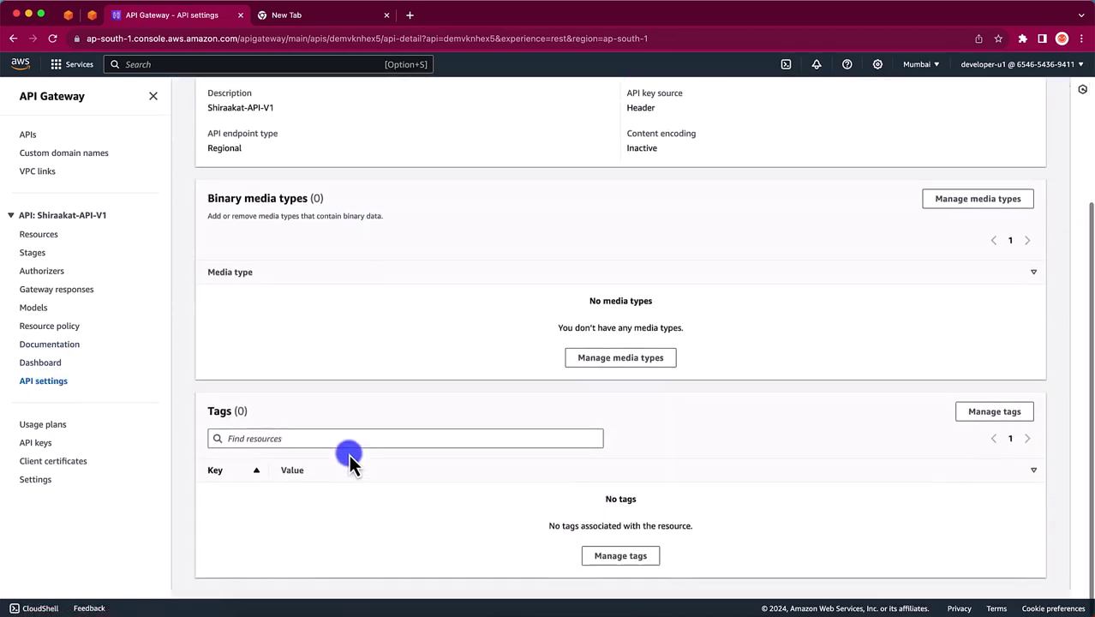
pyautogui.scroll(5, 349, 454)
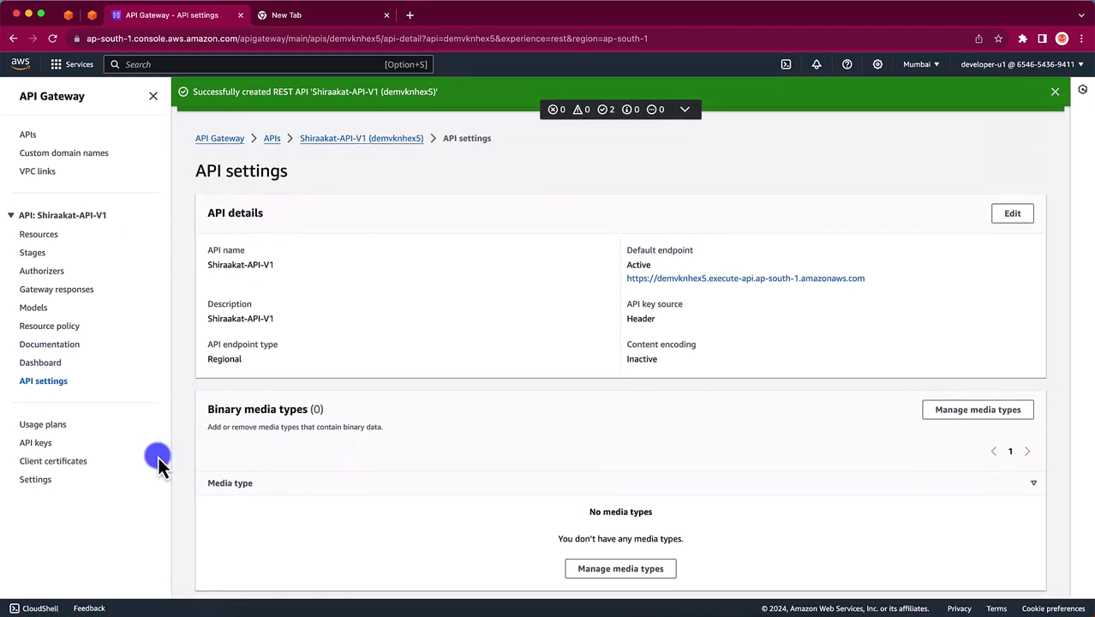
pyautogui.click(39, 234)
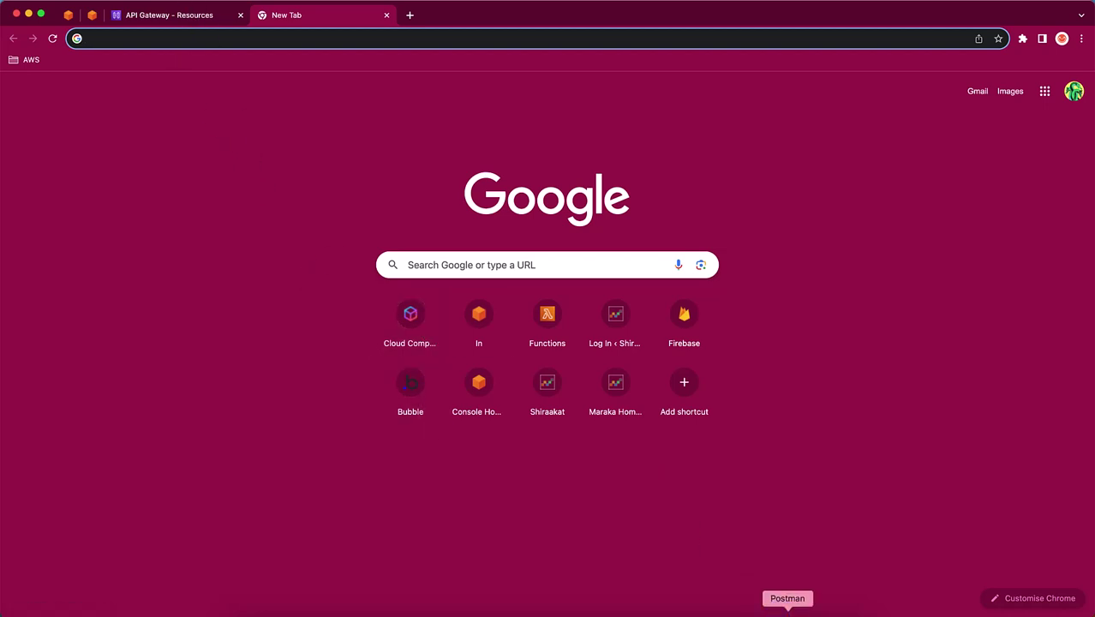
# Switch to Postman and review the URL and the available HTTP methods of the Lambda Function URL Test request.
pyautogui.click(787, 610)
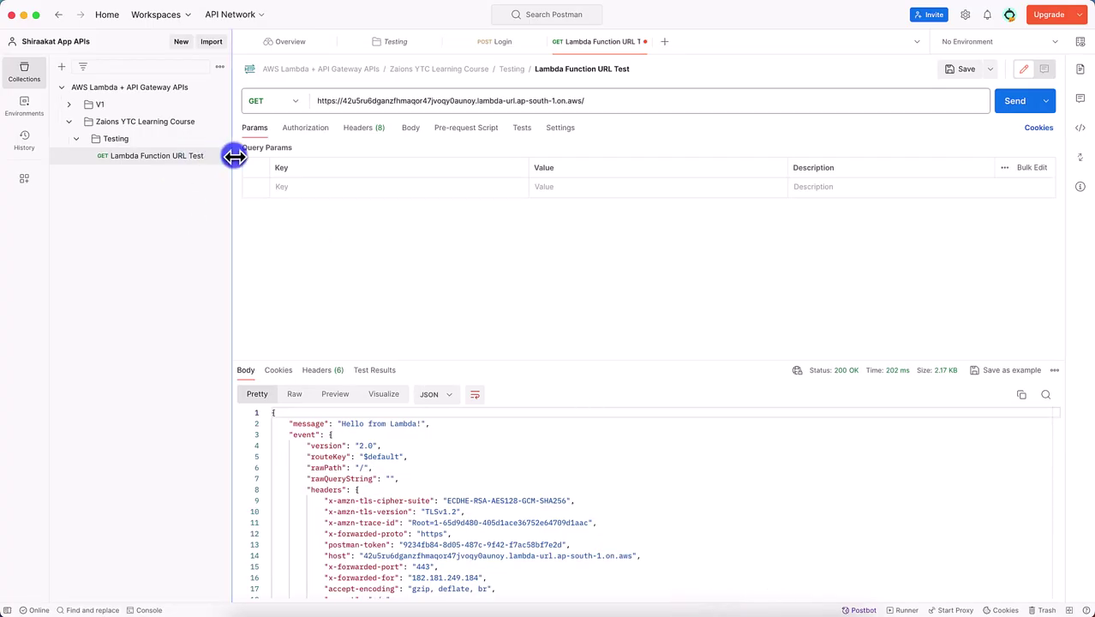
pyautogui.moveTo(396, 101); pyautogui.dragTo(630, 103)
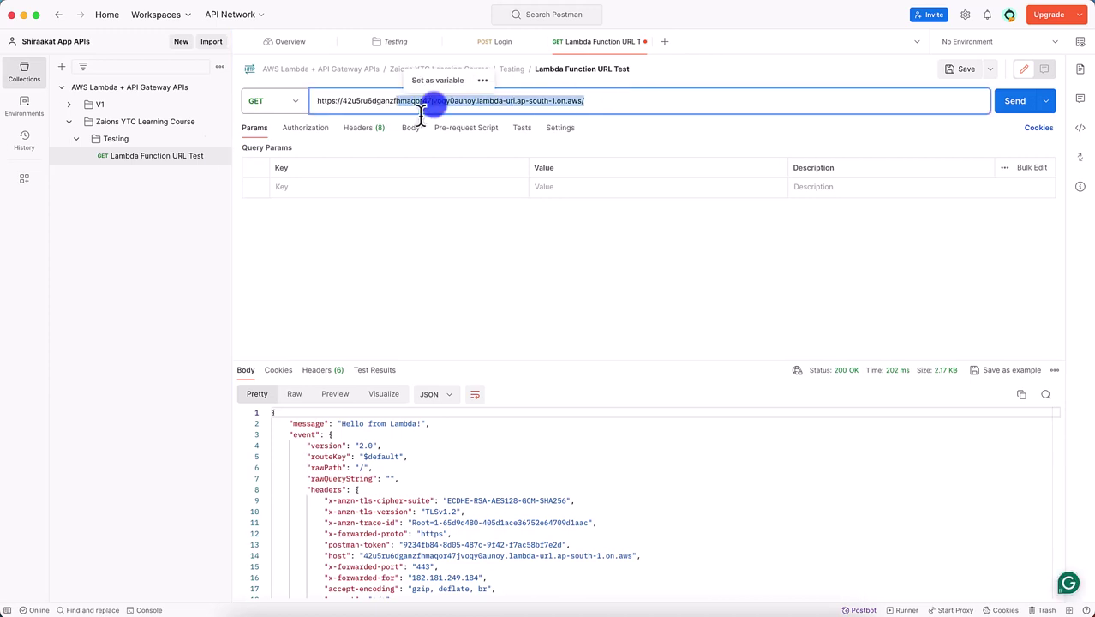
pyautogui.click(293, 102)
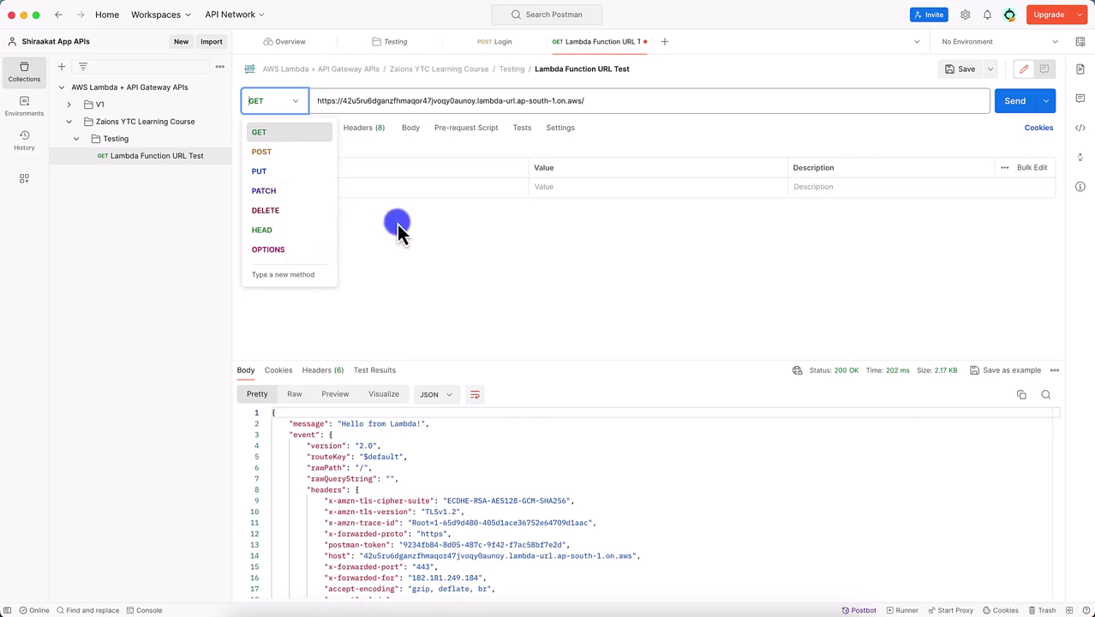
pyautogui.click(367, 235)
# Return to API Gateway in the browser and create a GET method with Mock integration on the root resource.
pyautogui.press('super+Tab')
pyautogui.click(169, 17)
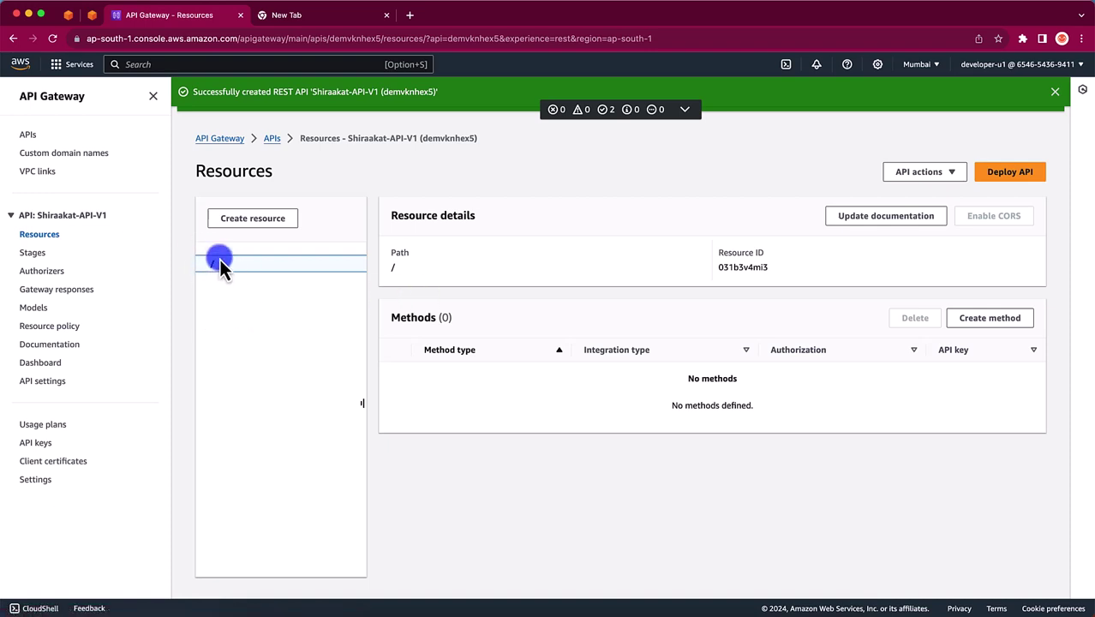
pyautogui.click(990, 318)
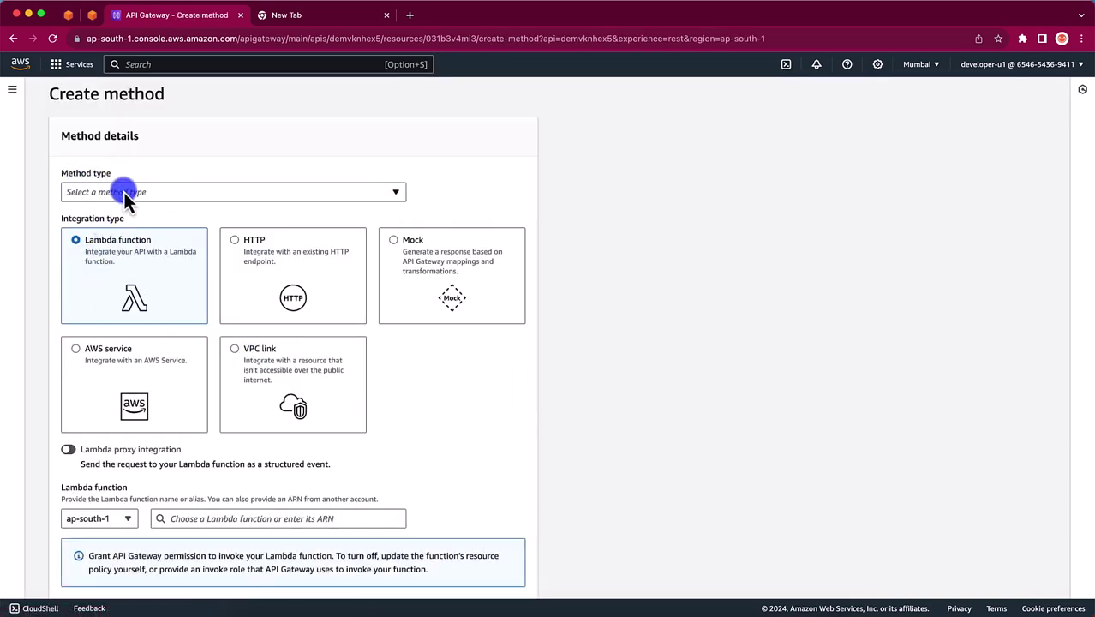
pyautogui.click(99, 193)
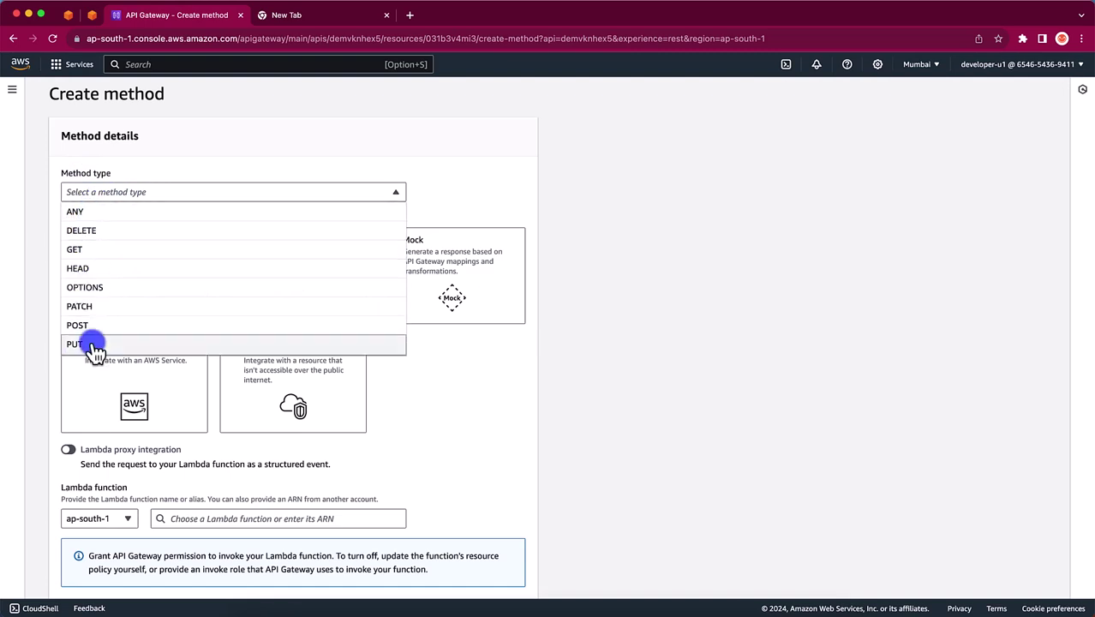
pyautogui.click(103, 250)
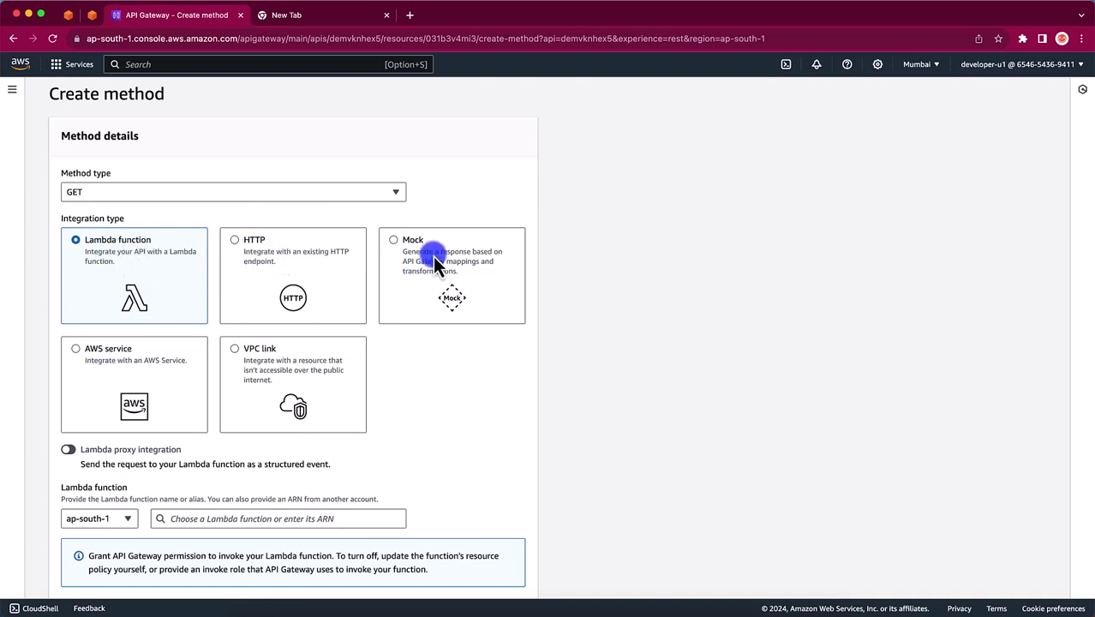
pyautogui.click(459, 262)
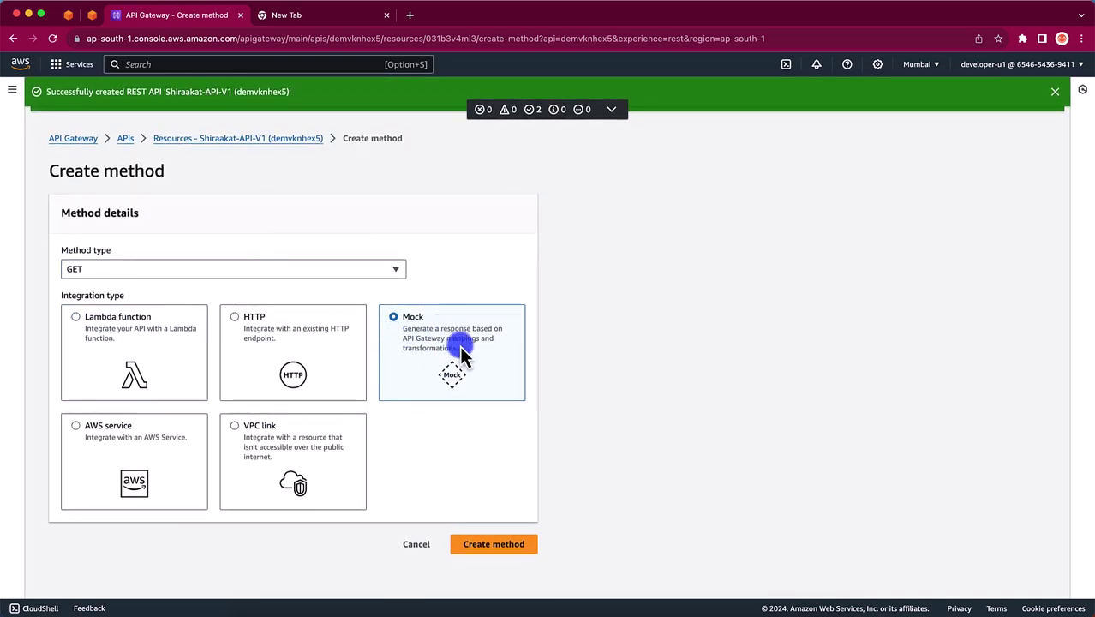
pyautogui.click(513, 549)
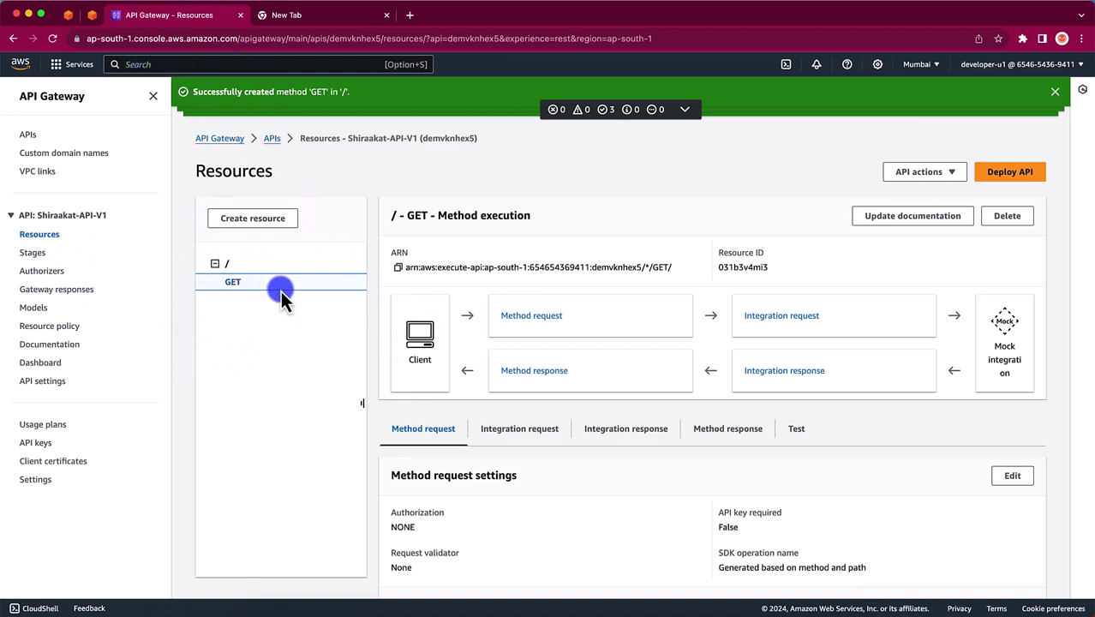
# Compare the root resource's details with the method execution overview of its GET method.
pyautogui.scroll(-3, 457, 429)
pyautogui.scroll(2, 416, 340)
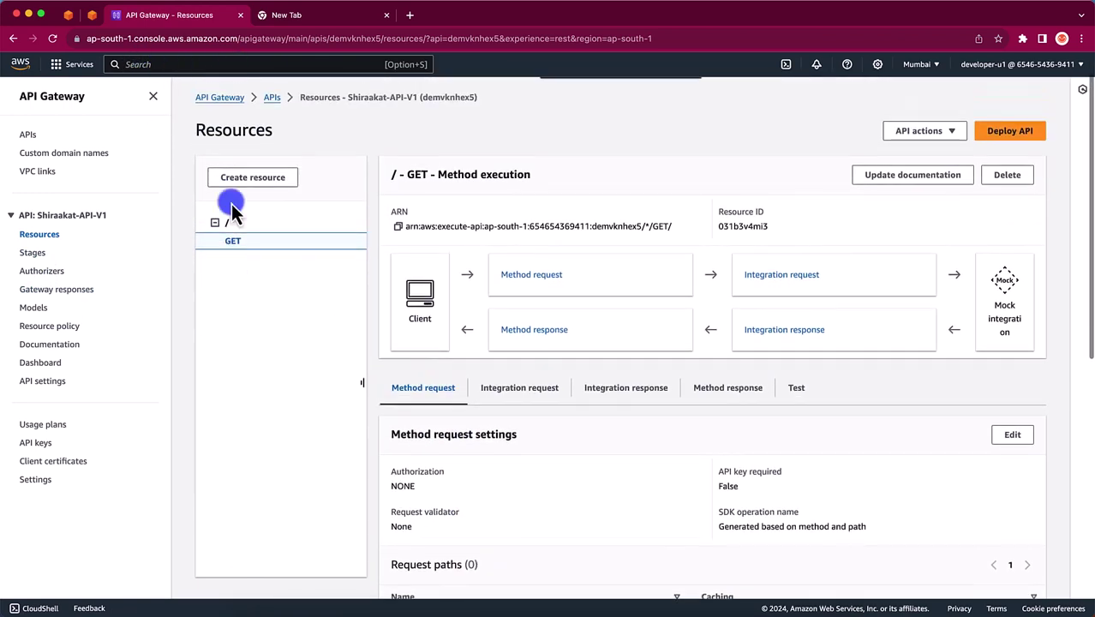
pyautogui.click(228, 225)
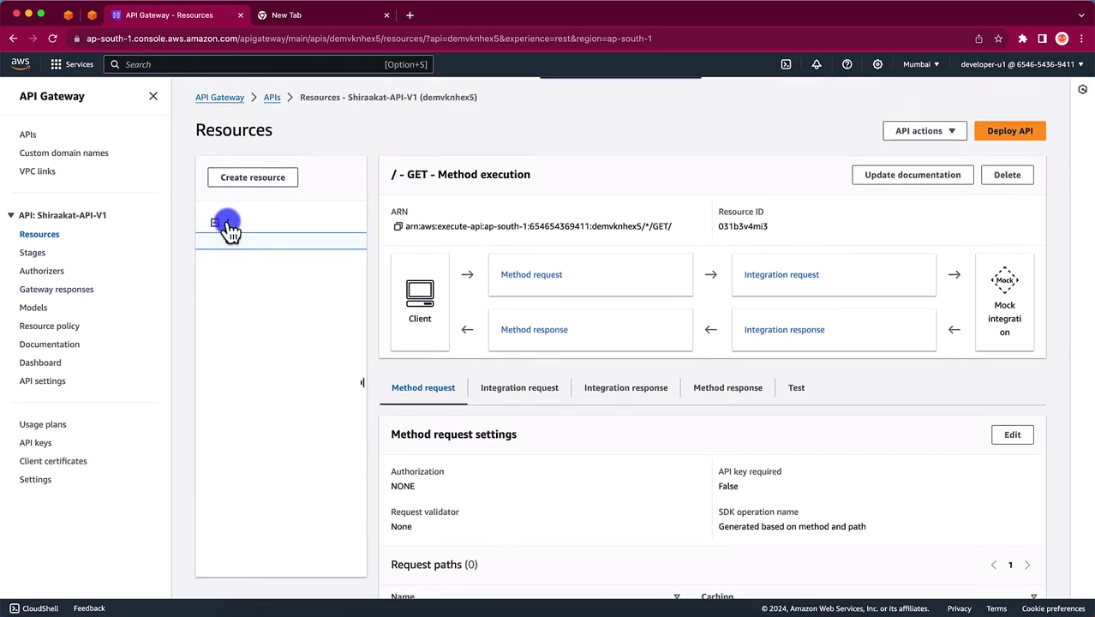
pyautogui.click(234, 285)
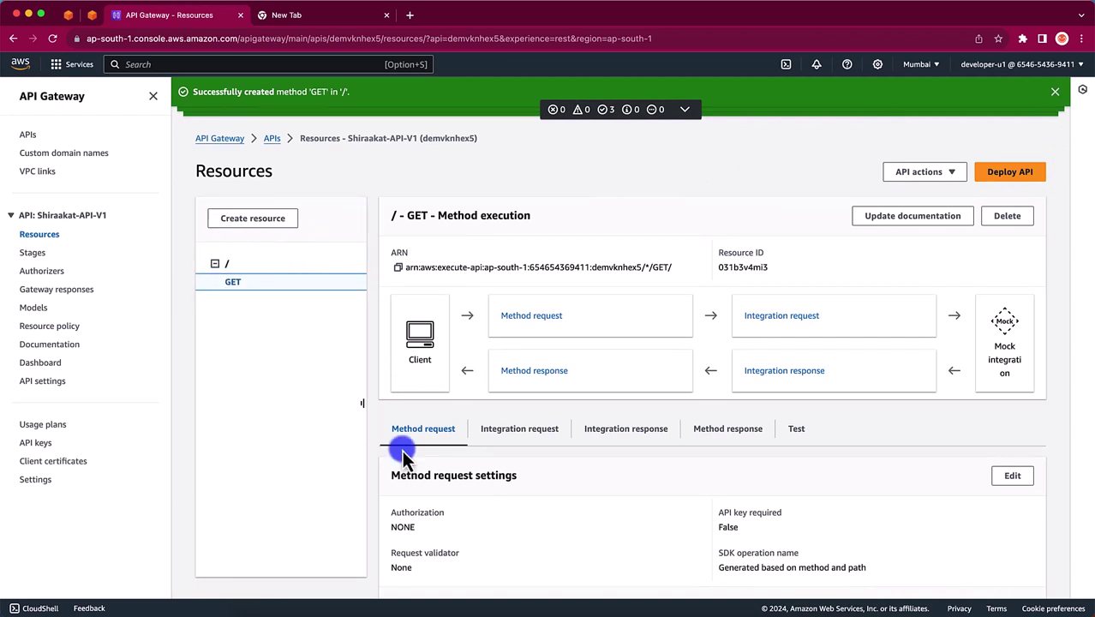
pyautogui.click(224, 264)
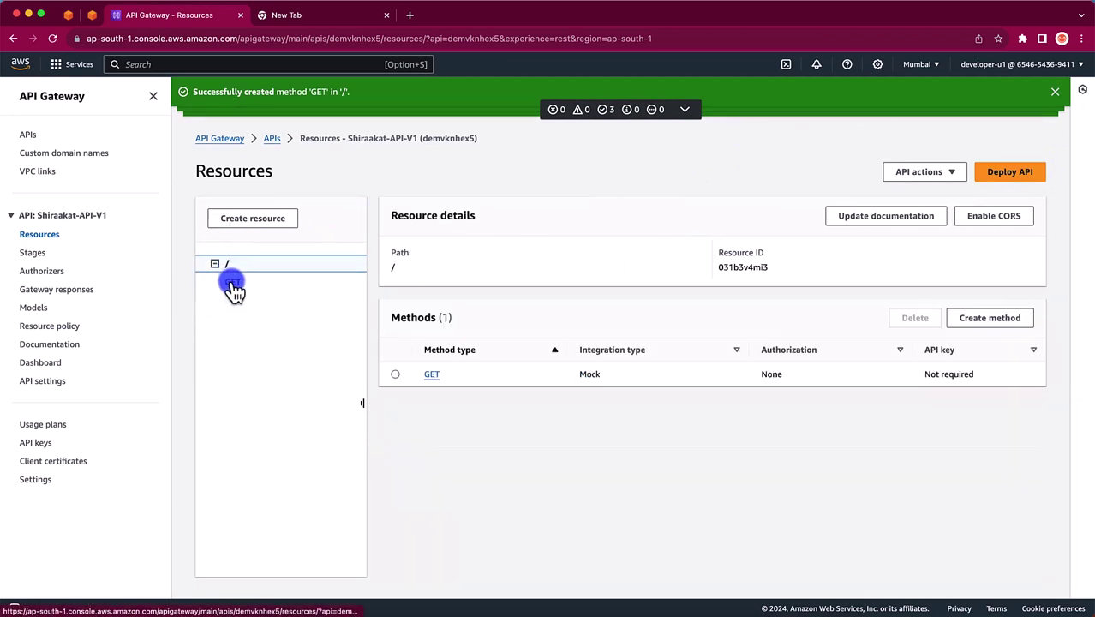
pyautogui.click(234, 283)
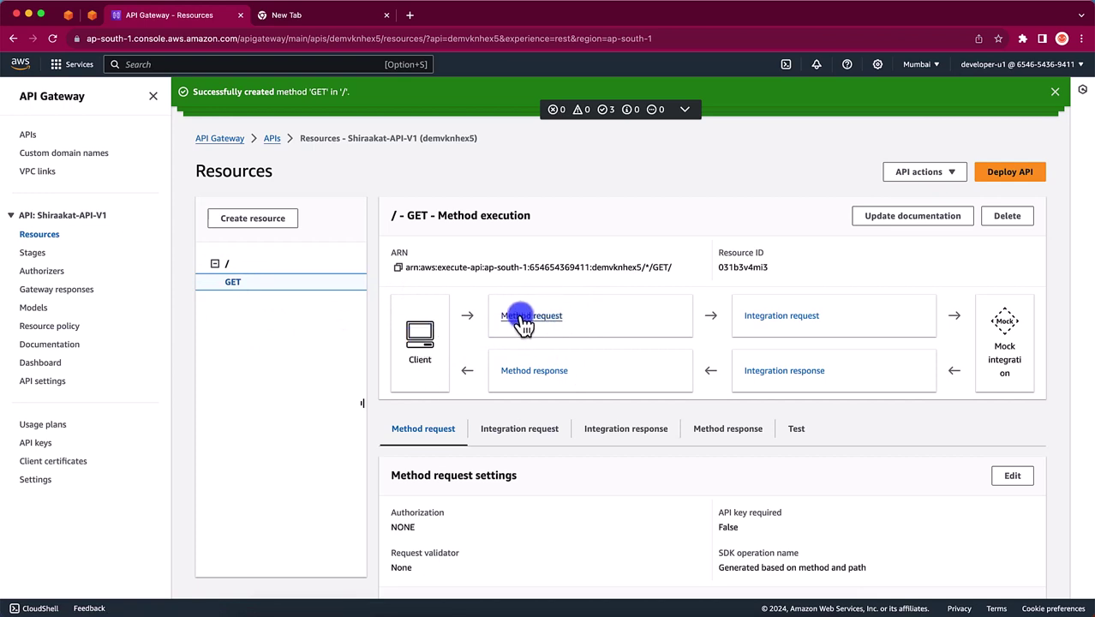
# Examine the GET method request's settings, including URL query string parameters, HTTP request headers and request body.
pyautogui.scroll(-10, 493, 521)
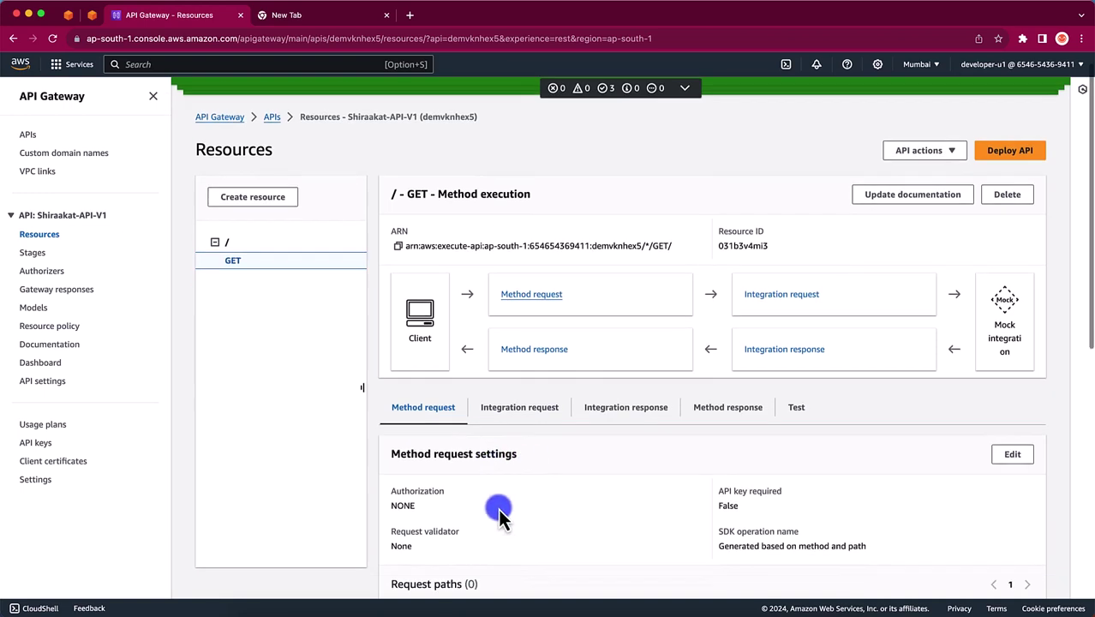
pyautogui.moveTo(413, 275); pyautogui.dragTo(520, 276)
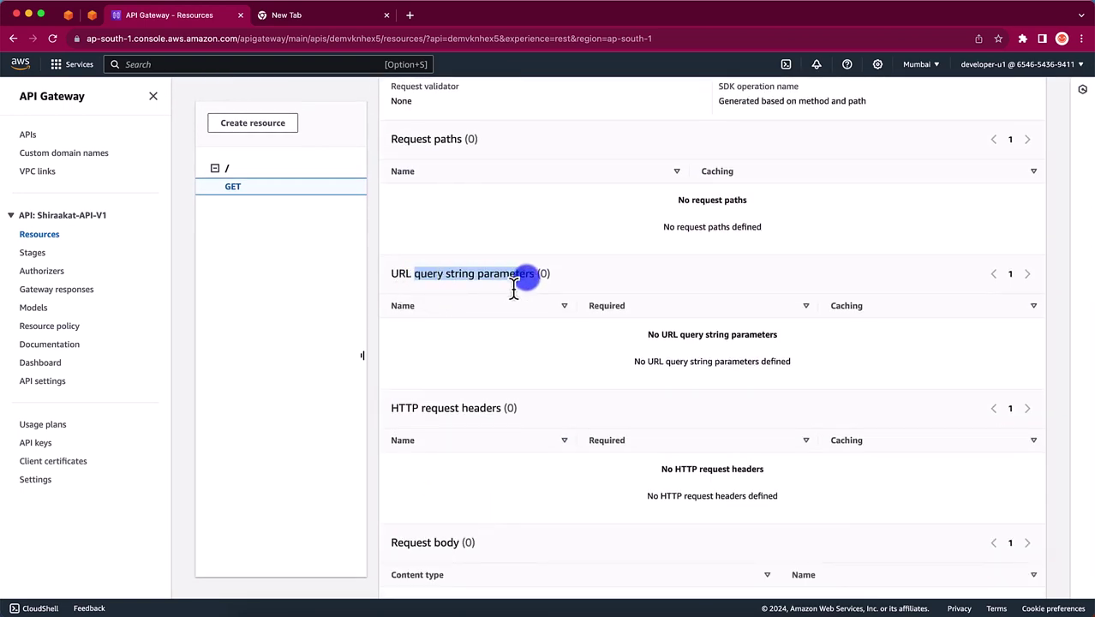
pyautogui.moveTo(398, 408); pyautogui.dragTo(490, 417)
pyautogui.scroll(-2, 476, 437)
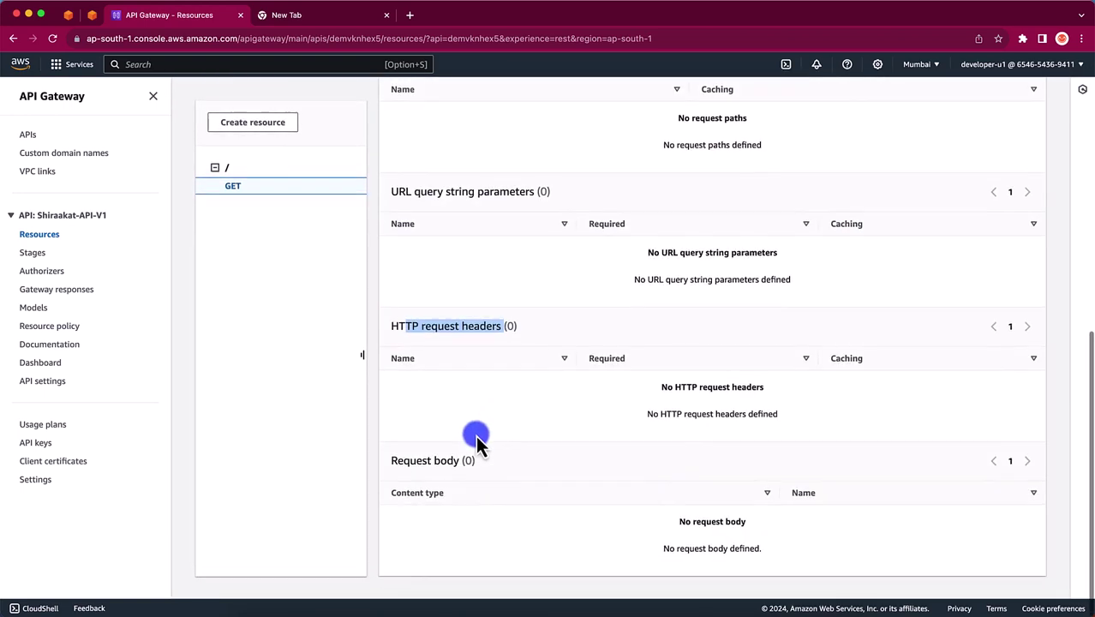
pyautogui.moveTo(387, 459); pyautogui.dragTo(517, 459)
pyautogui.scroll(5, 520, 459)
pyautogui.scroll(2, 520, 460)
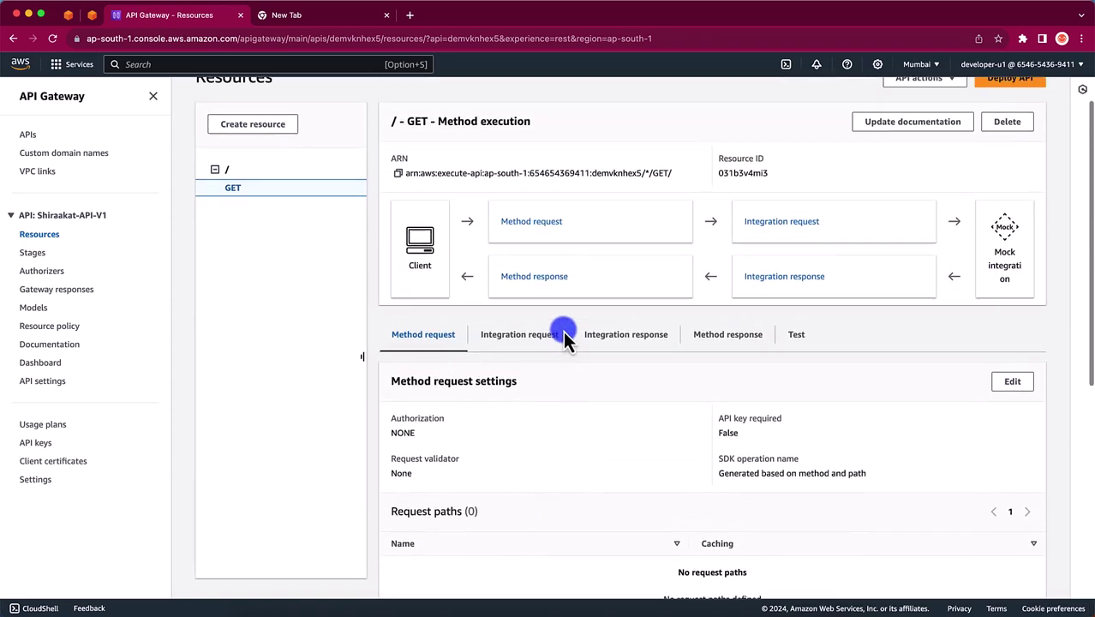
# Examine the integration request settings of the GET method.
pyautogui.click(781, 224)
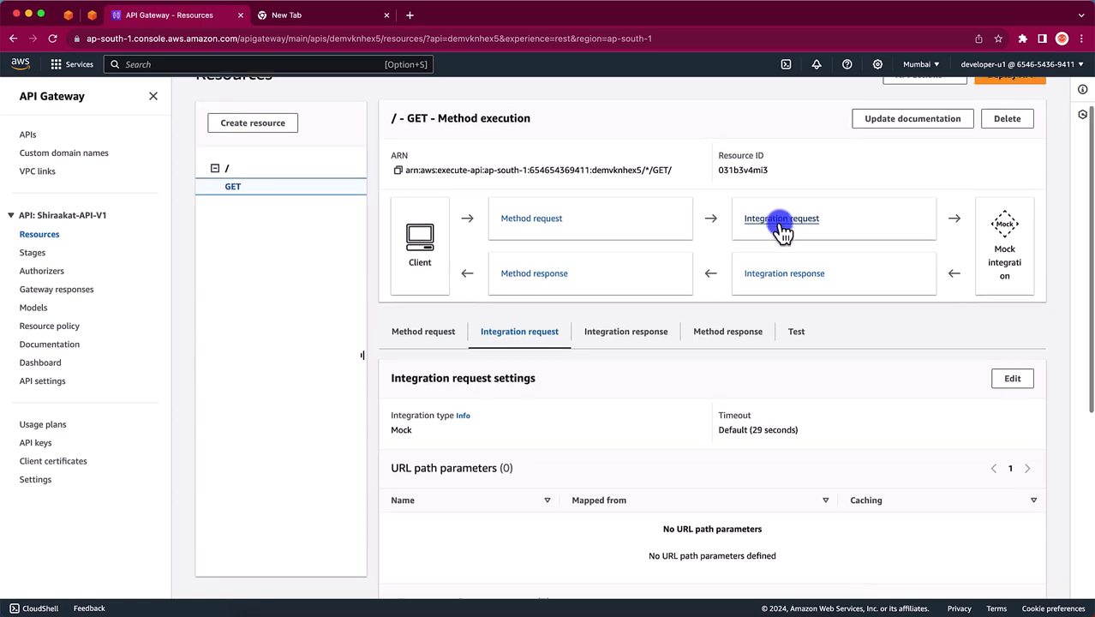
pyautogui.scroll(-4, 567, 296)
pyautogui.scroll(2, 561, 313)
pyautogui.scroll(4, 557, 320)
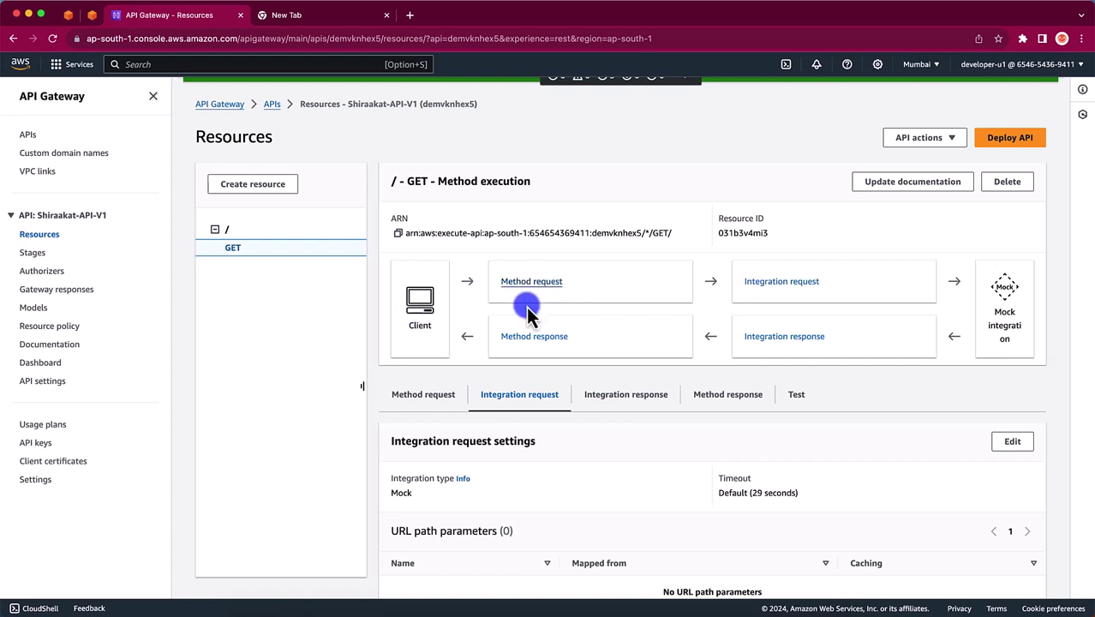
# Switch to Postman and replace the Lambda Function URL Test request's form-data entry with a username key holding a person's first name.
pyautogui.click(754, 612)
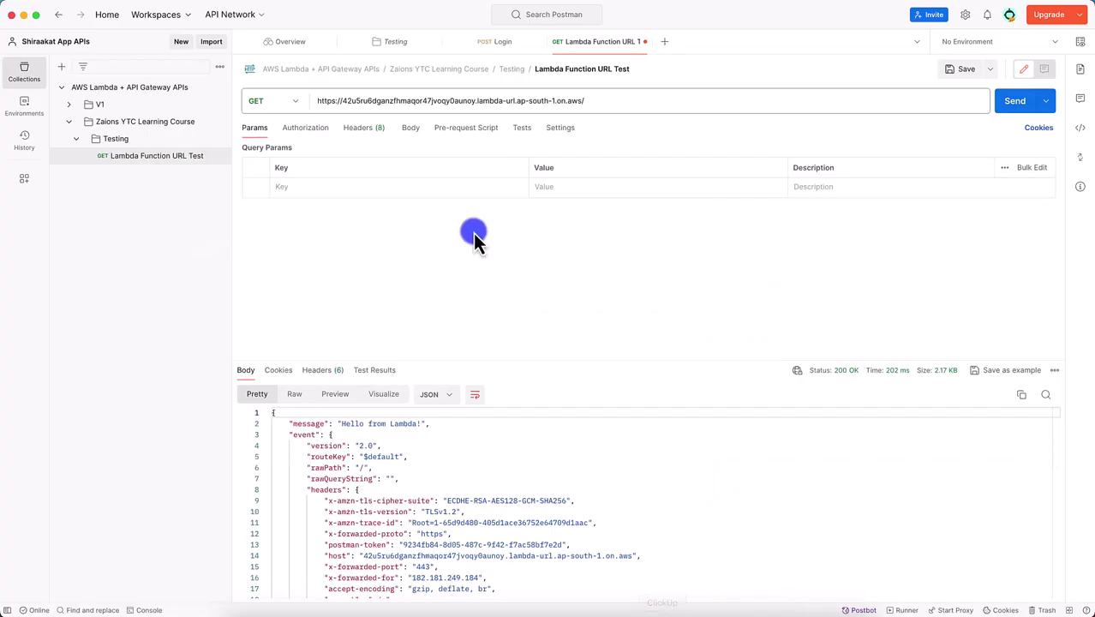
pyautogui.click(411, 128)
pyautogui.click(333, 157)
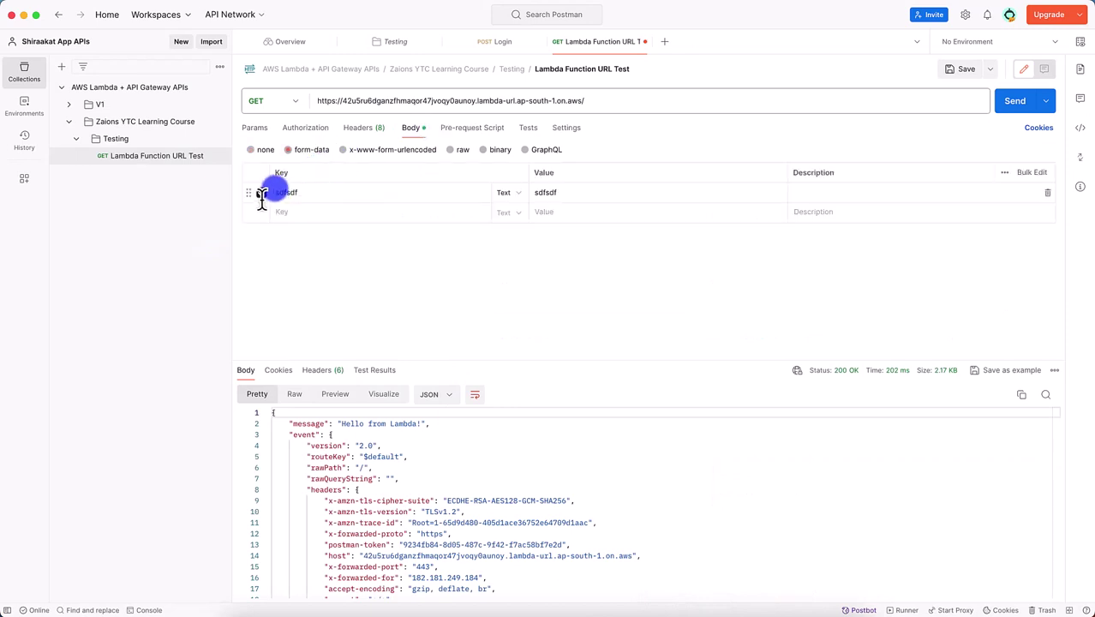
pyautogui.click(1046, 192)
pyautogui.write('name')
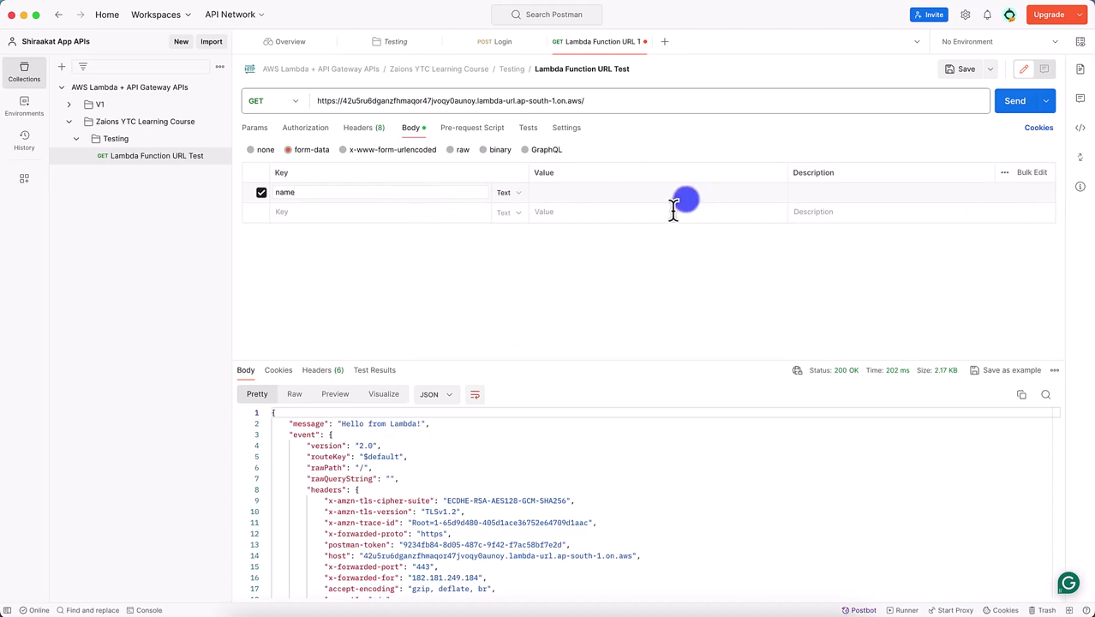
pyautogui.click(684, 200)
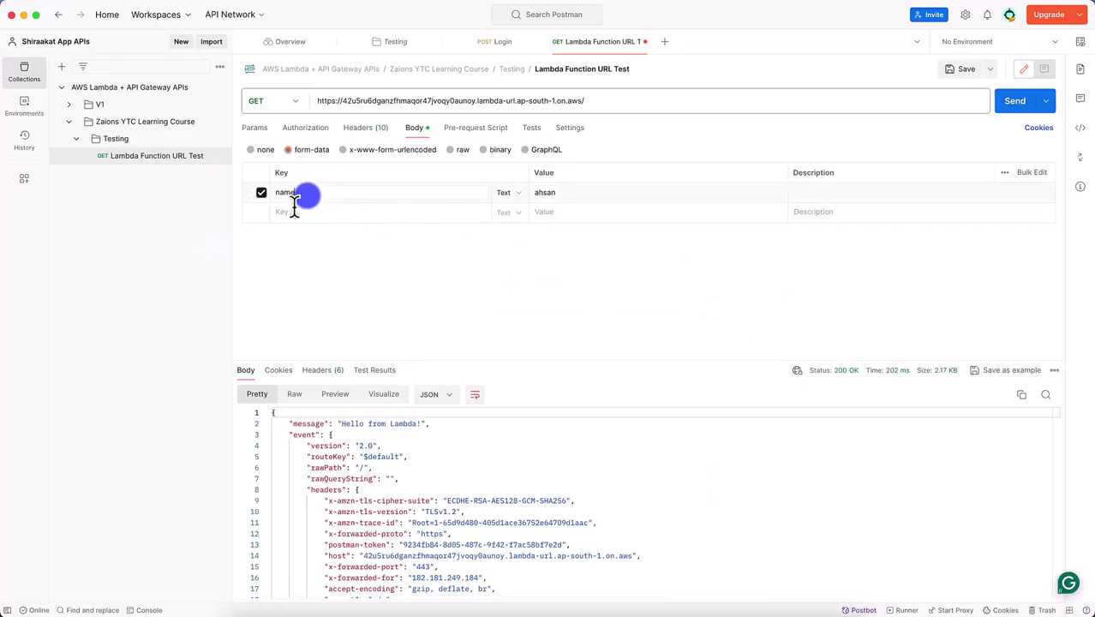
pyautogui.moveTo(298, 197); pyautogui.dragTo(265, 216)
pyautogui.write('userna')
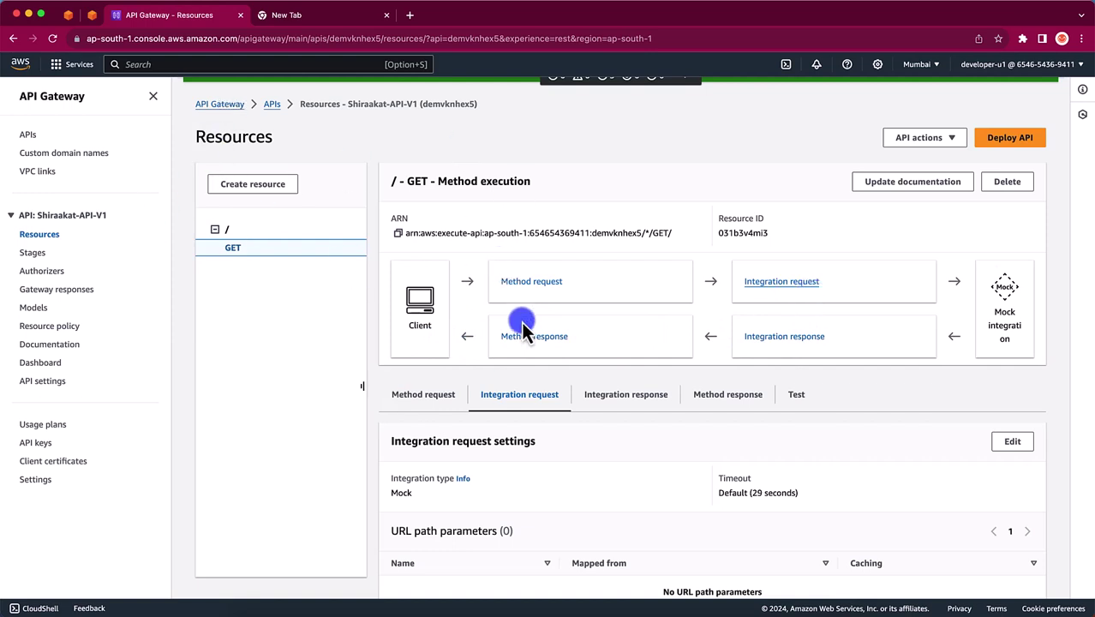
# Return to API Gateway in the browser and deploy the API to a new stage named dev with the description "development stage".
pyautogui.scroll(-4, 611, 415)
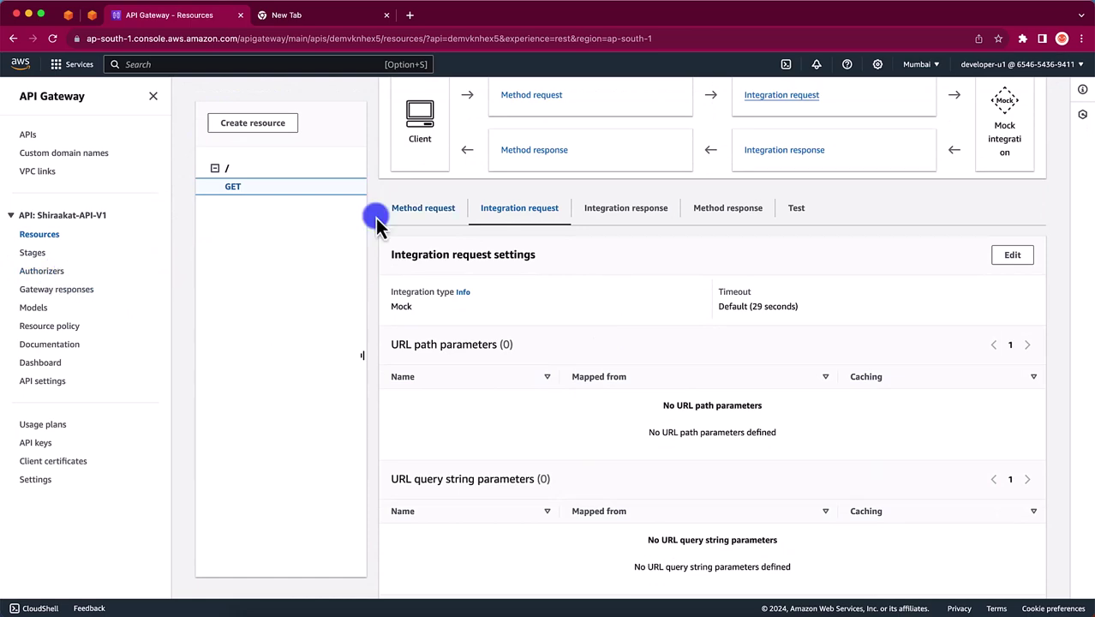
pyautogui.scroll(5, 574, 278)
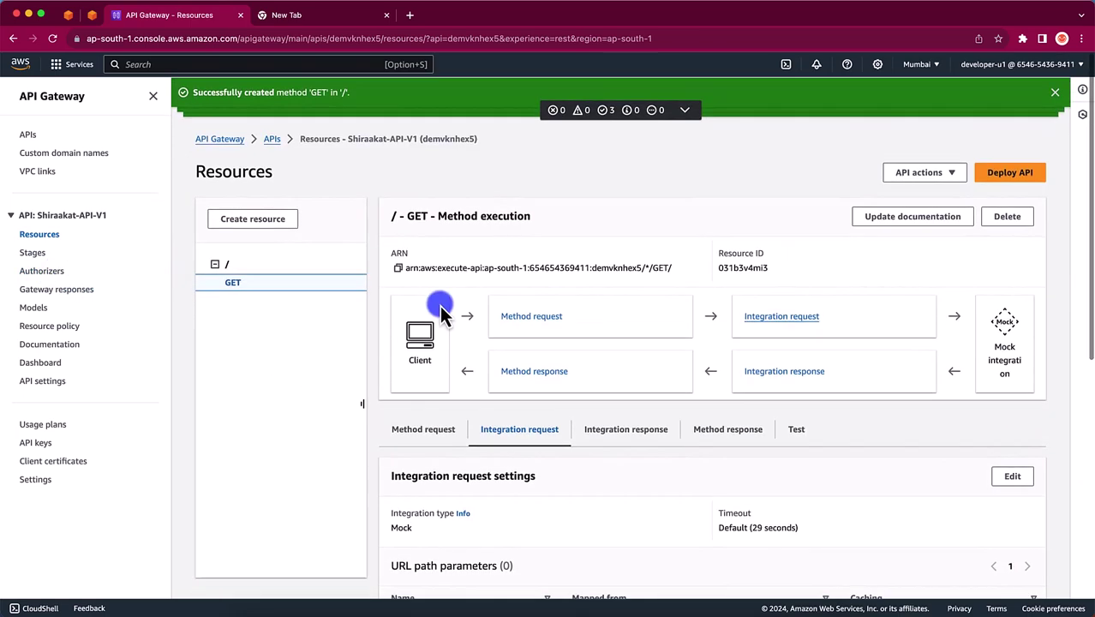
pyautogui.scroll(-3, 643, 322)
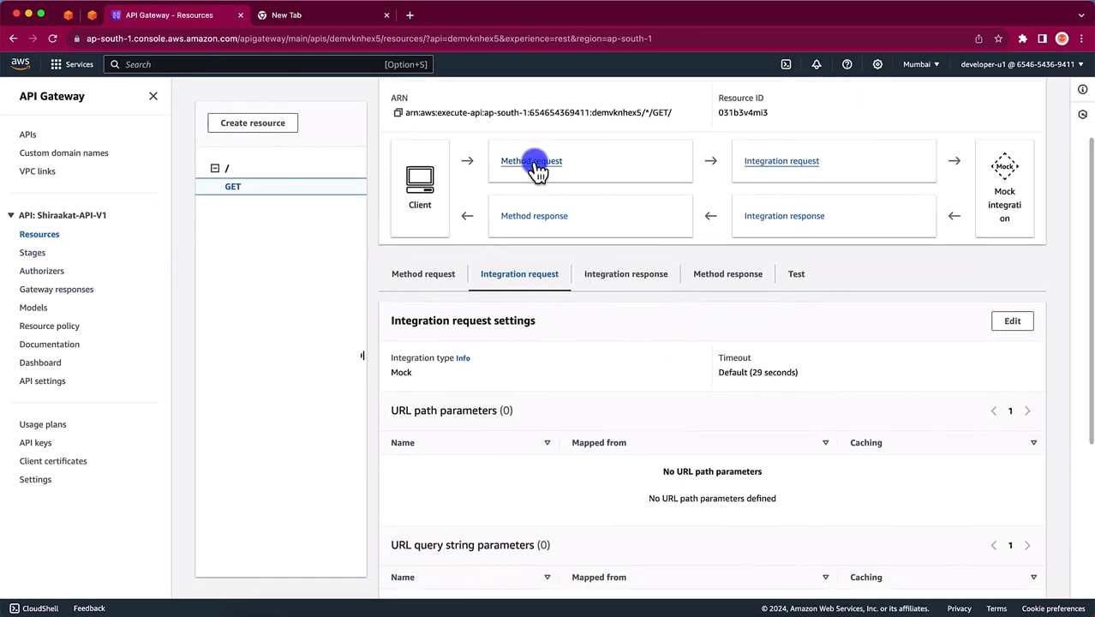
pyautogui.scroll(3, 527, 402)
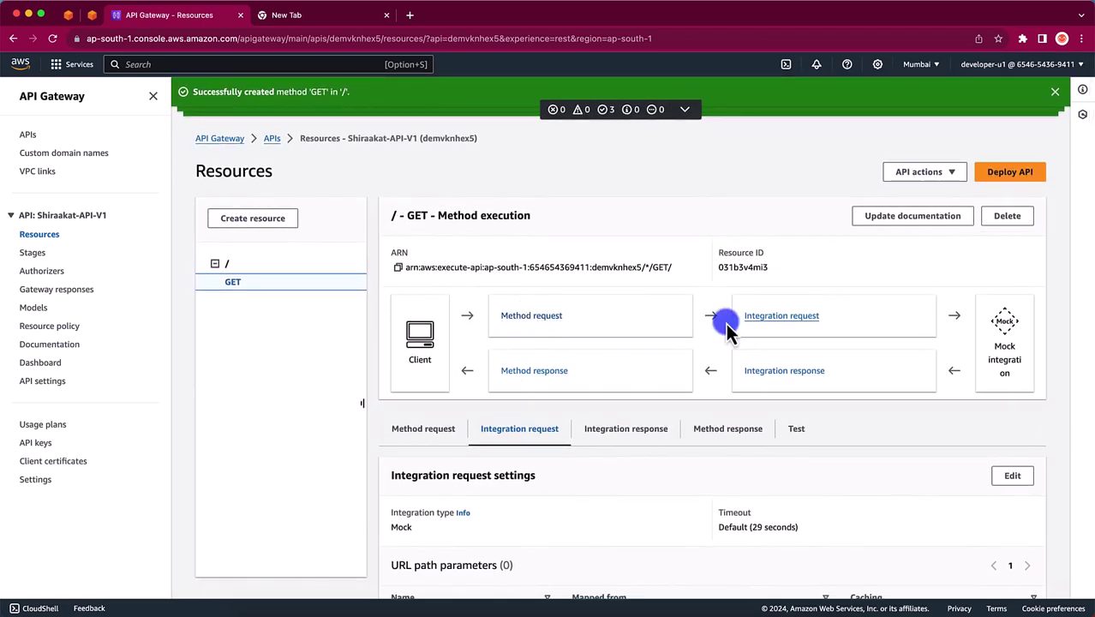
pyautogui.click(1011, 174)
pyautogui.click(436, 332)
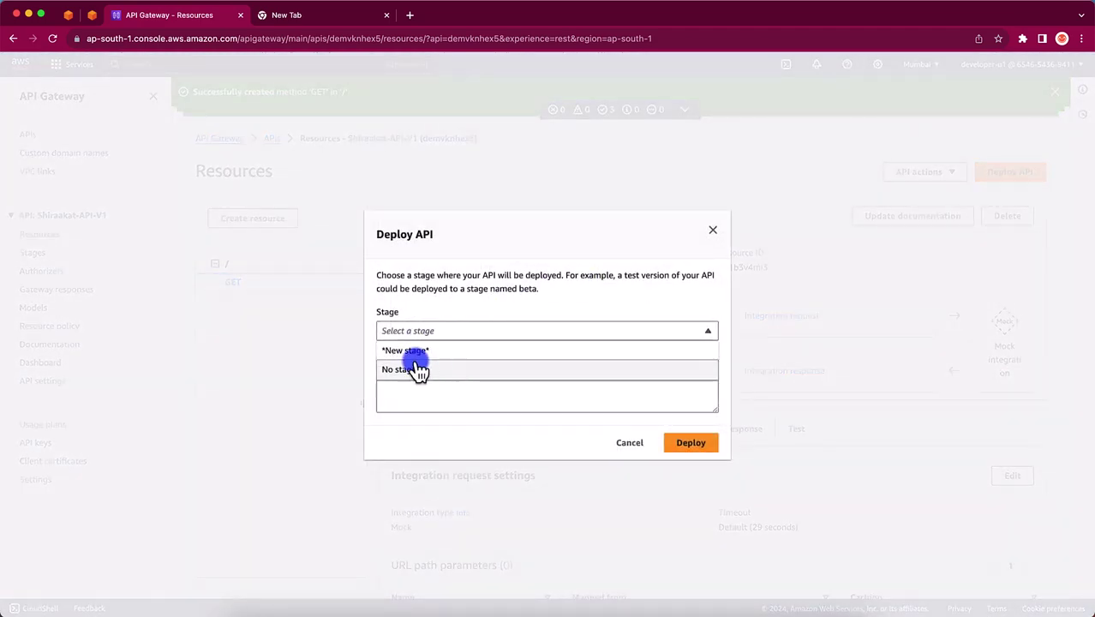
pyautogui.click(417, 351)
pyautogui.click(423, 320)
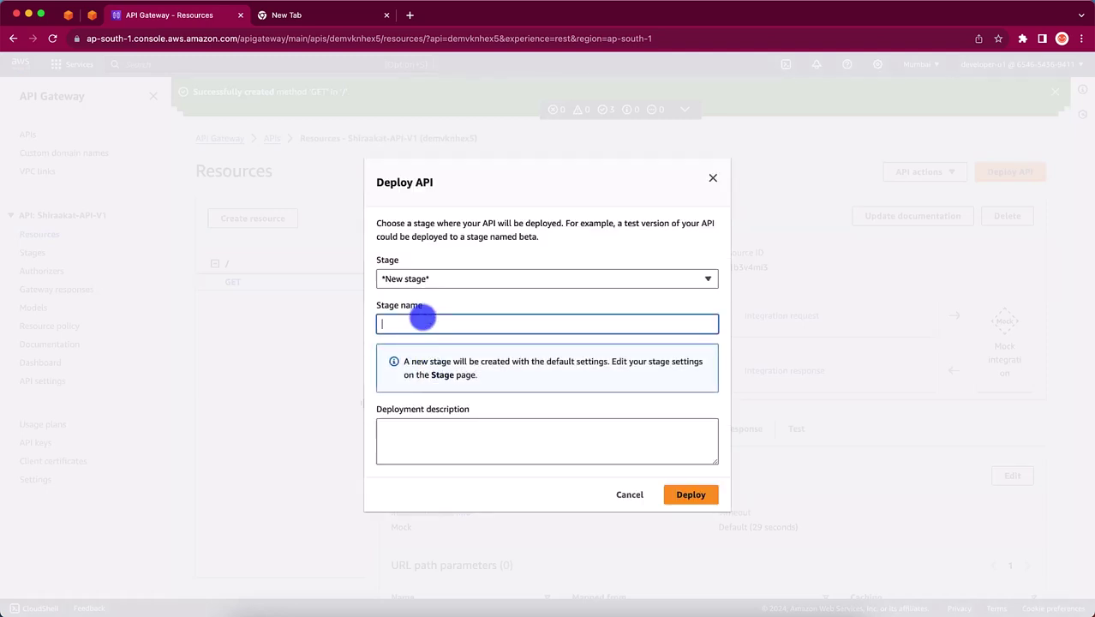
pyautogui.write('dev')
pyautogui.click(413, 438)
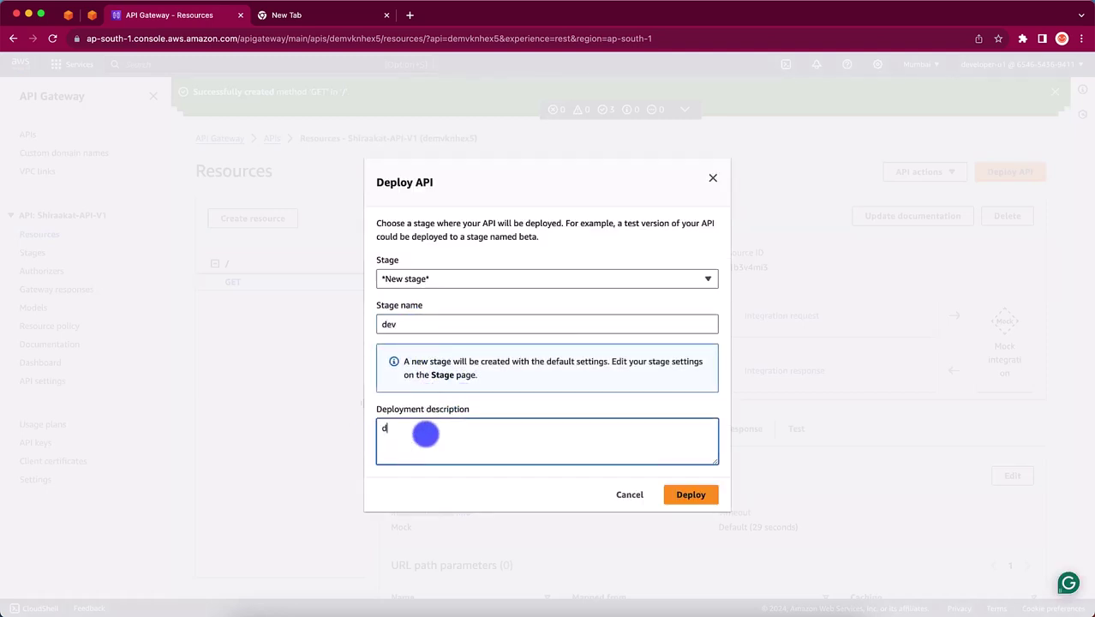
pyautogui.write('development stage')
pyautogui.click(704, 501)
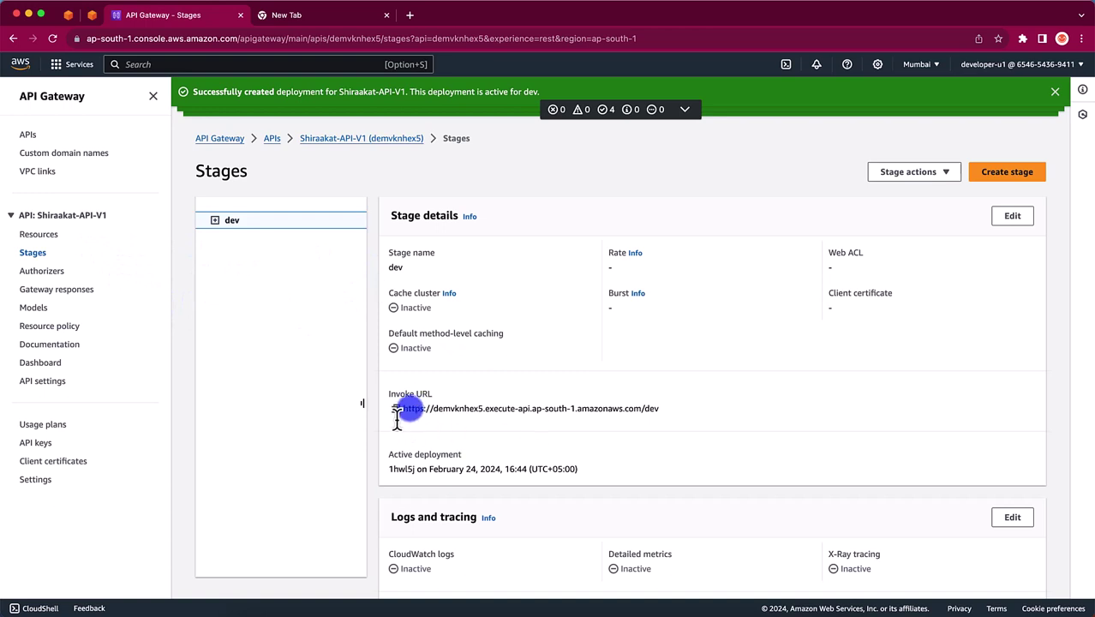
# Copy the dev stage's invoke URL and add a Postman request named "Dev Stage APIs - Get API" to the Testing folder.
pyautogui.moveTo(397, 415); pyautogui.dragTo(644, 415)
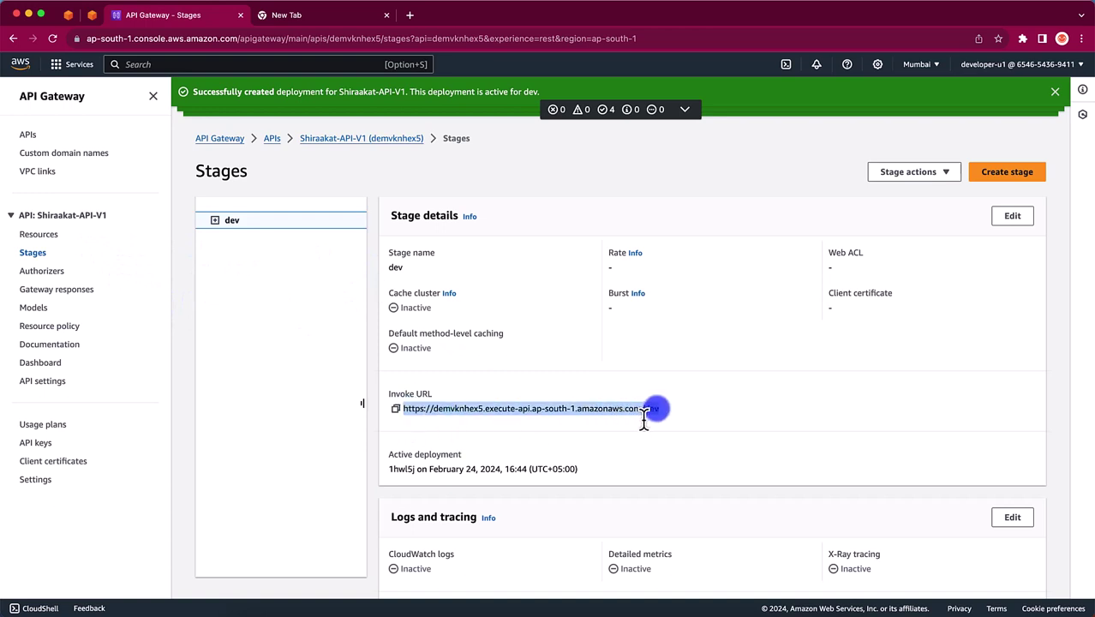
pyautogui.click(782, 604)
pyautogui.tripleClick(579, 103)
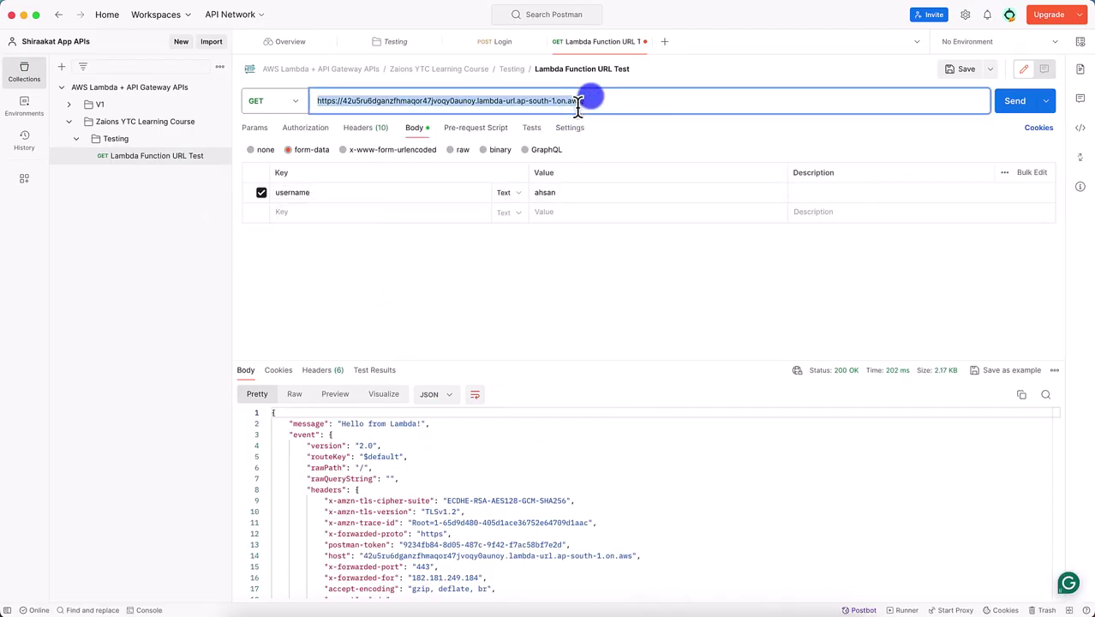
pyautogui.click(220, 139)
pyautogui.click(172, 203)
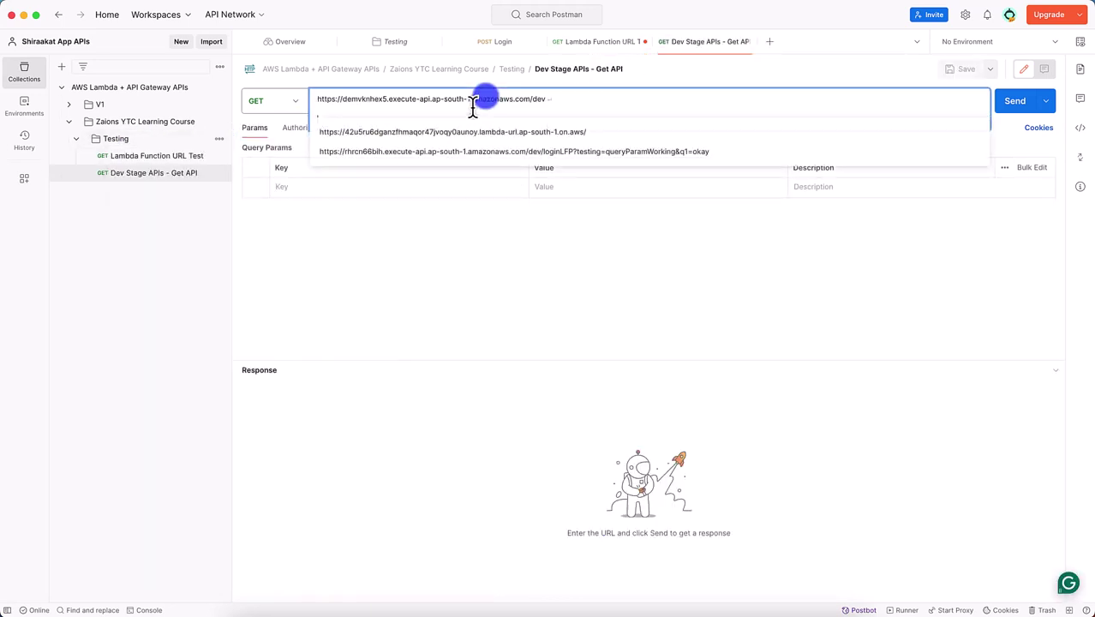
pyautogui.press('BackSpace')
pyautogui.press('BackSpace')
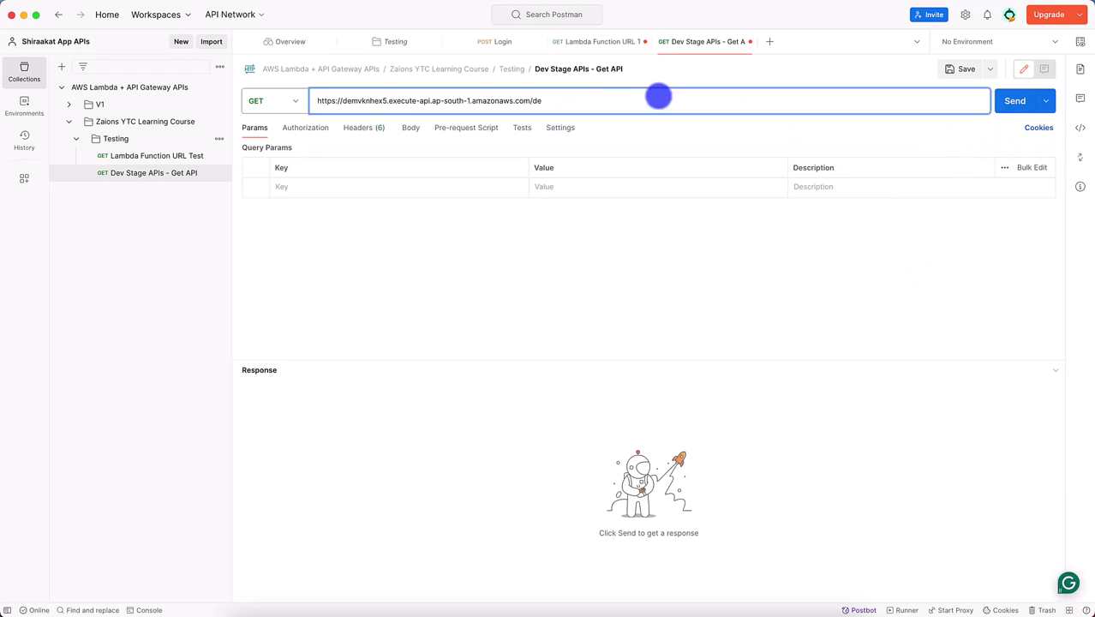
pyautogui.click(1009, 103)
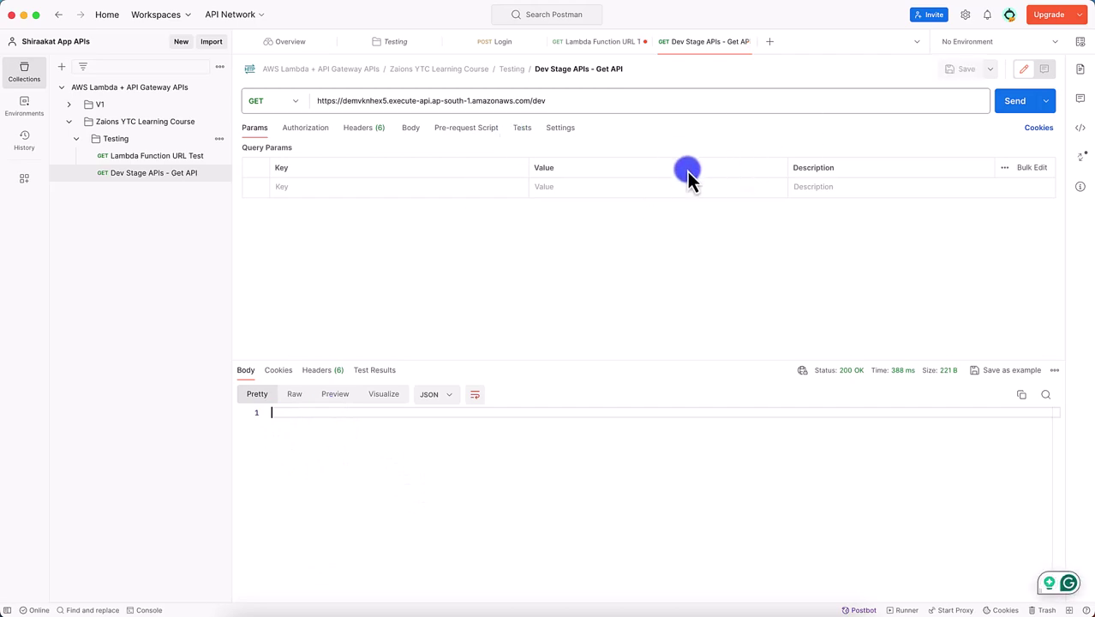
# Switch to API Gateway in the browser and inspect the GET method's integration response, including its application/json mapping template.
pyautogui.press('super+Tab')
pyautogui.scroll(-2, 894, 496)
pyautogui.scroll(2, 899, 450)
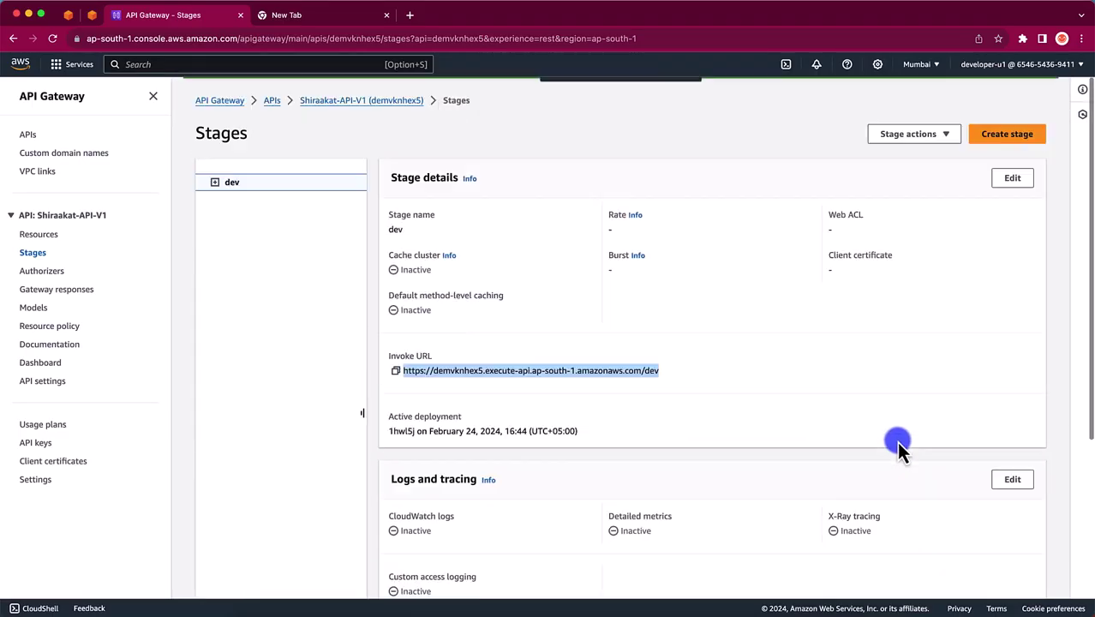
pyautogui.click(62, 234)
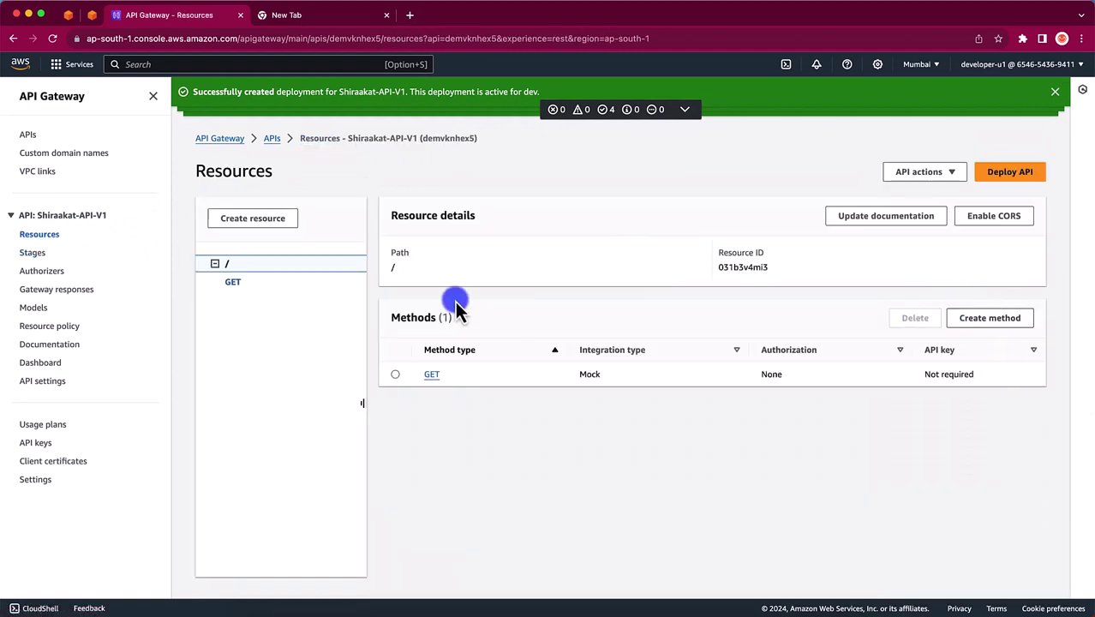
pyautogui.click(232, 281)
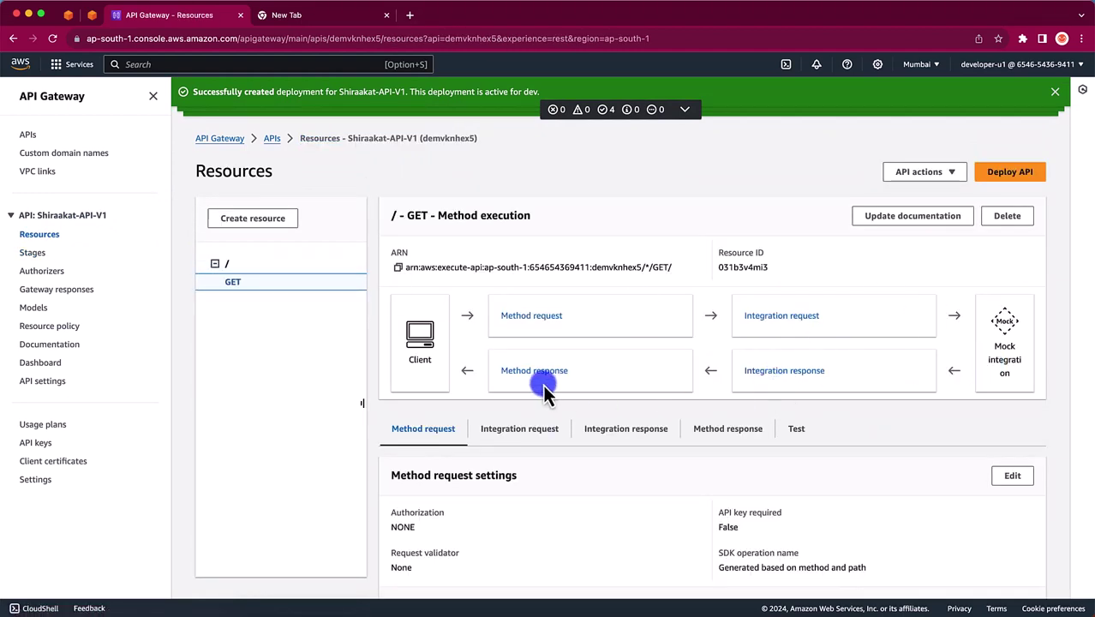
pyautogui.scroll(-3, 537, 386)
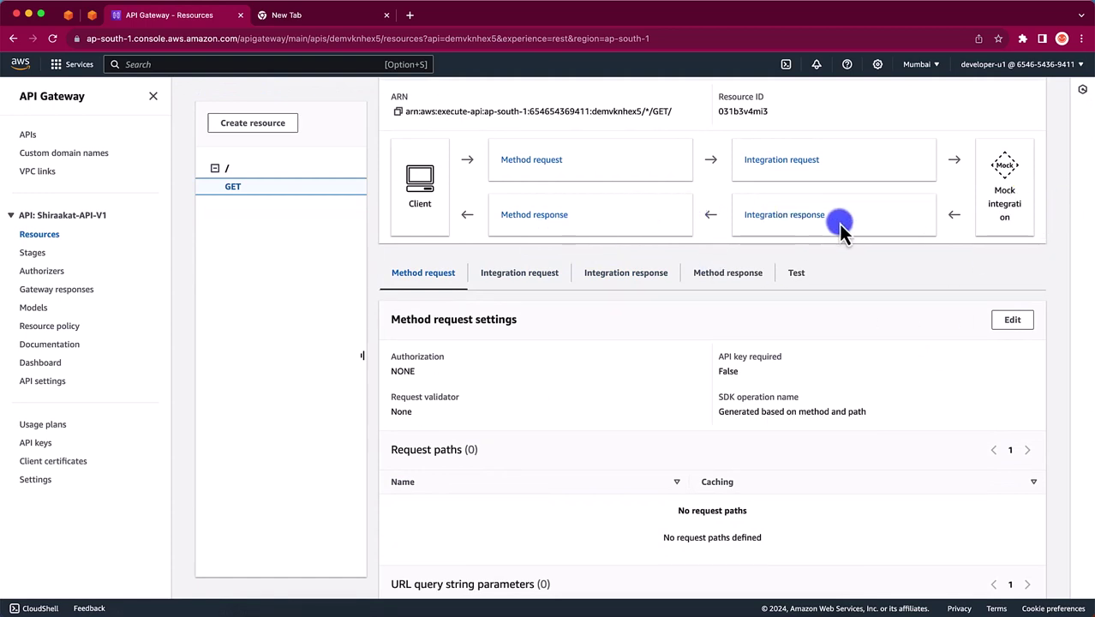
pyautogui.click(793, 223)
pyautogui.scroll(-3, 755, 346)
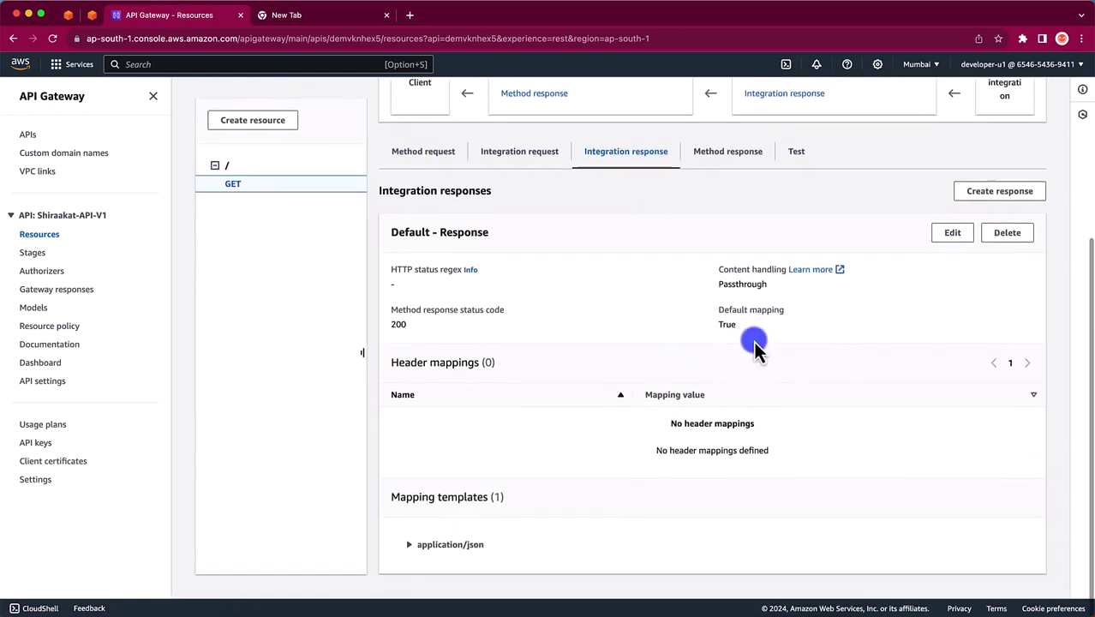
pyautogui.click(437, 546)
pyautogui.scroll(-2, 454, 527)
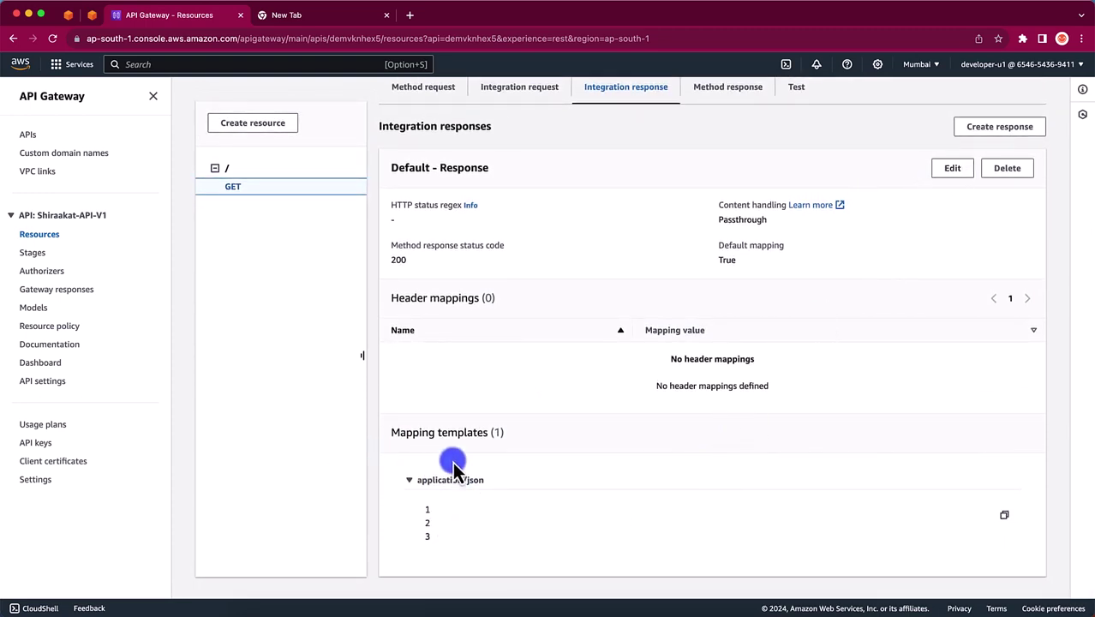
# Edit the default integration response so its application/json template body is a JSON object with a username key holding a person's name, and save it.
pyautogui.click(951, 168)
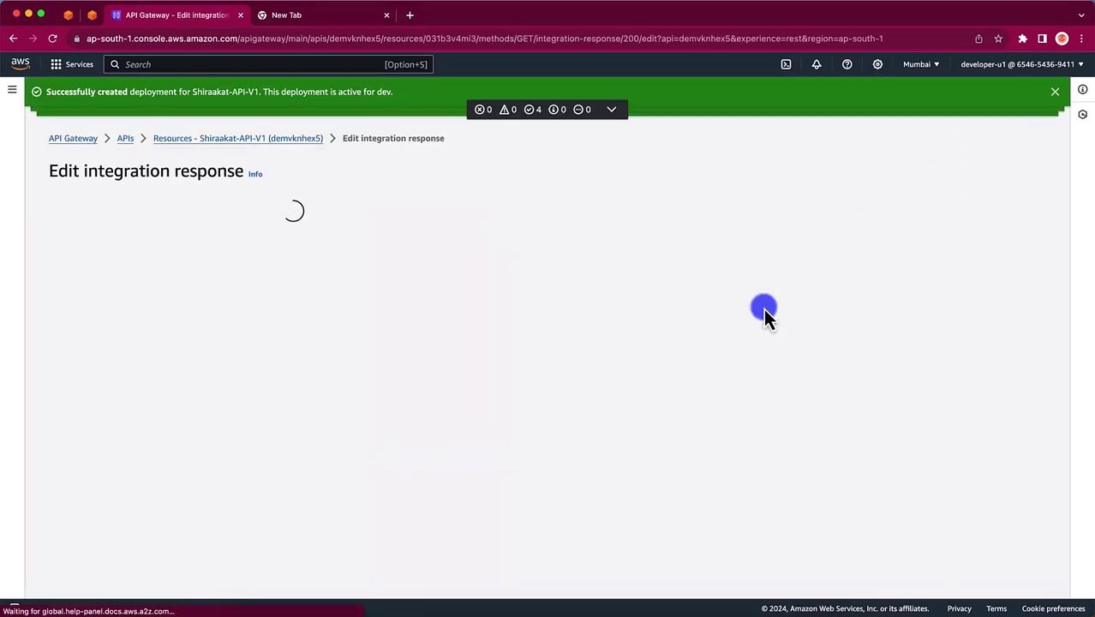
pyautogui.click(113, 497)
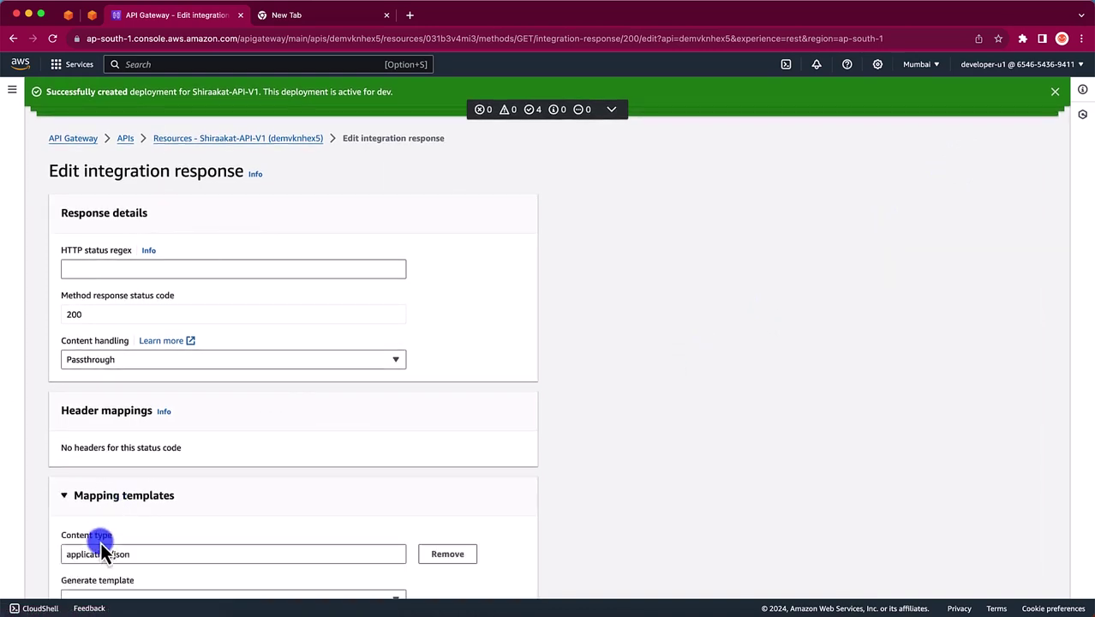
pyautogui.scroll(-5, 100, 542)
pyautogui.click(127, 357)
pyautogui.write('{')
pyautogui.press('Return')
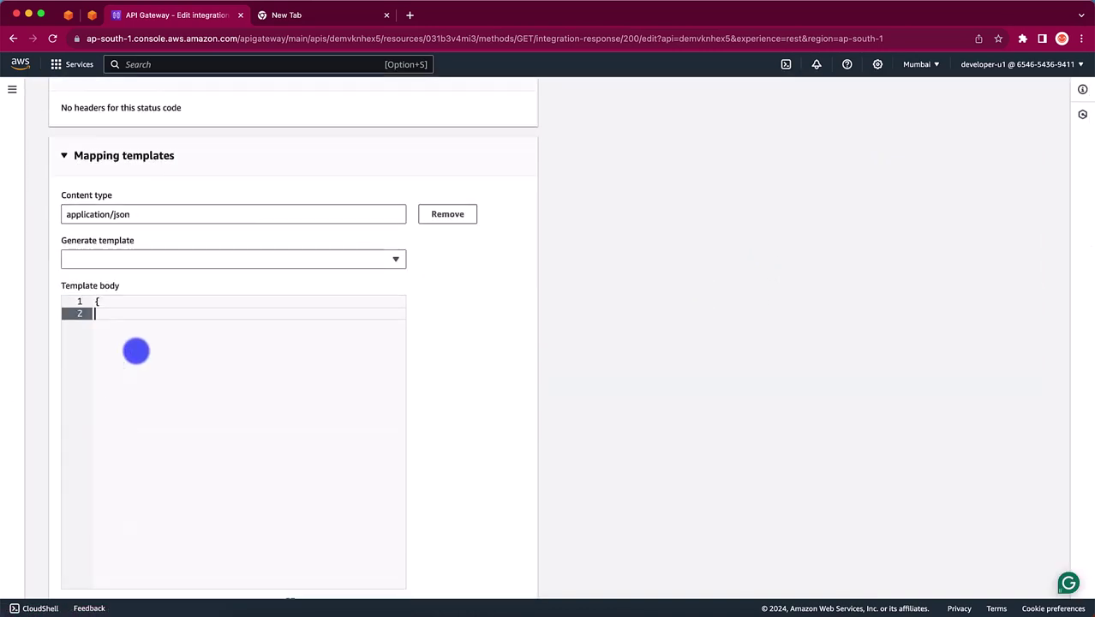
pyautogui.press('Return')
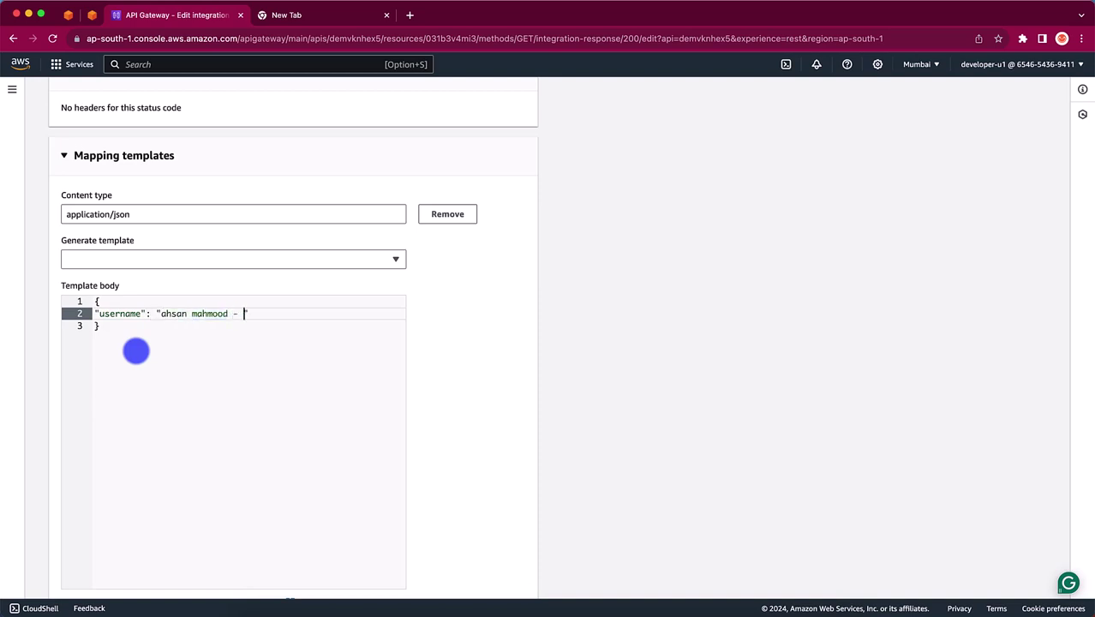
pyautogui.scroll(-2, 342, 460)
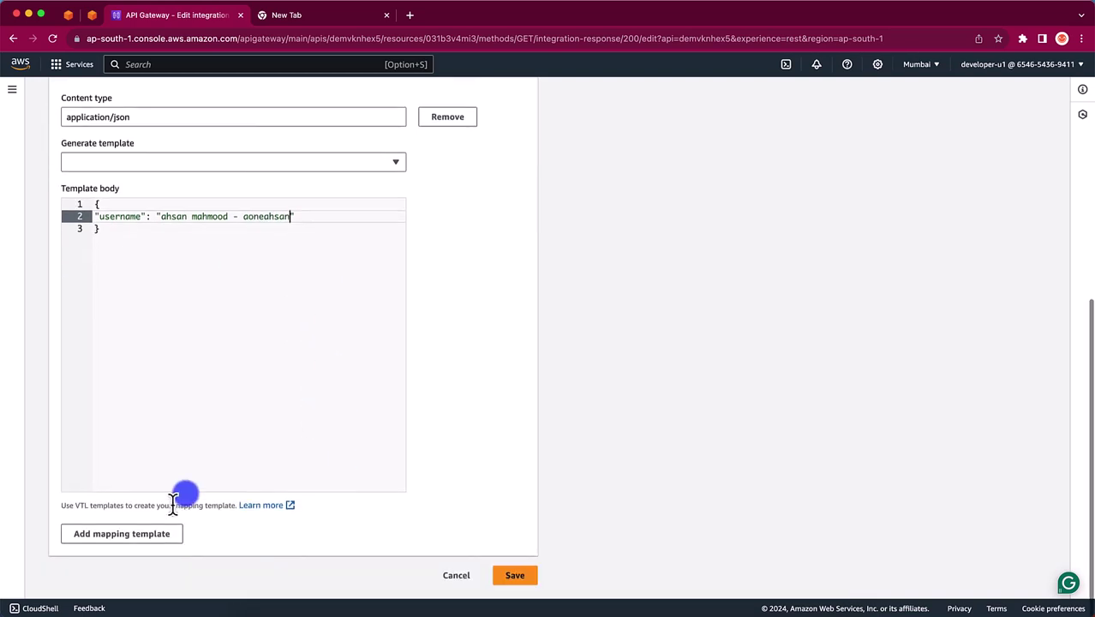
pyautogui.click(509, 577)
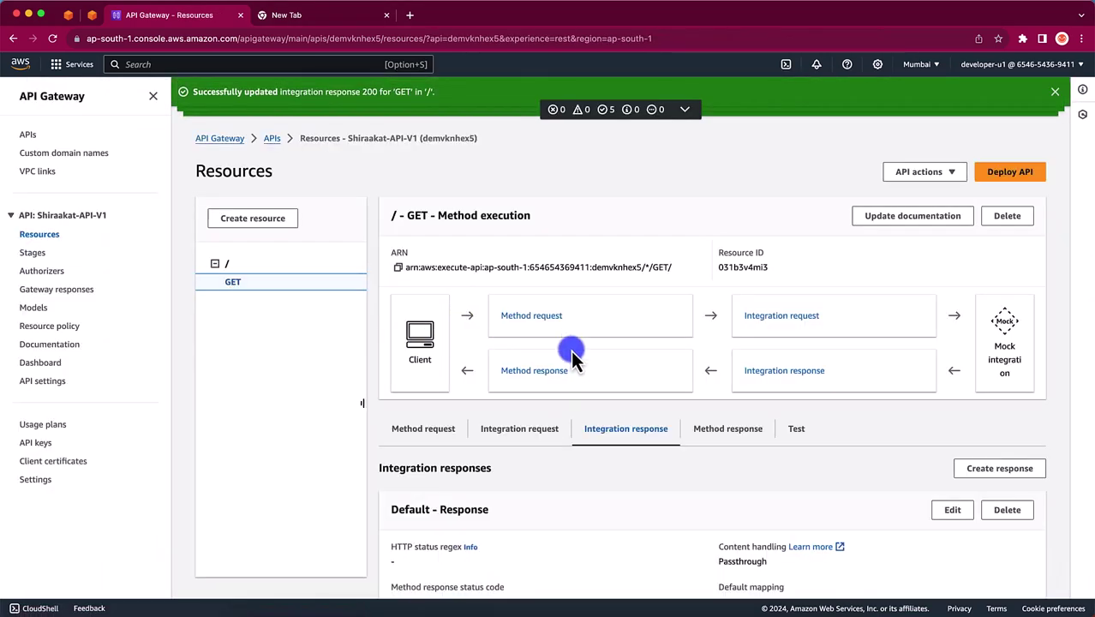
# Review the saved application/json mapping template in the GET method's integration response.
pyautogui.scroll(-4, 574, 360)
pyautogui.scroll(-3, 625, 479)
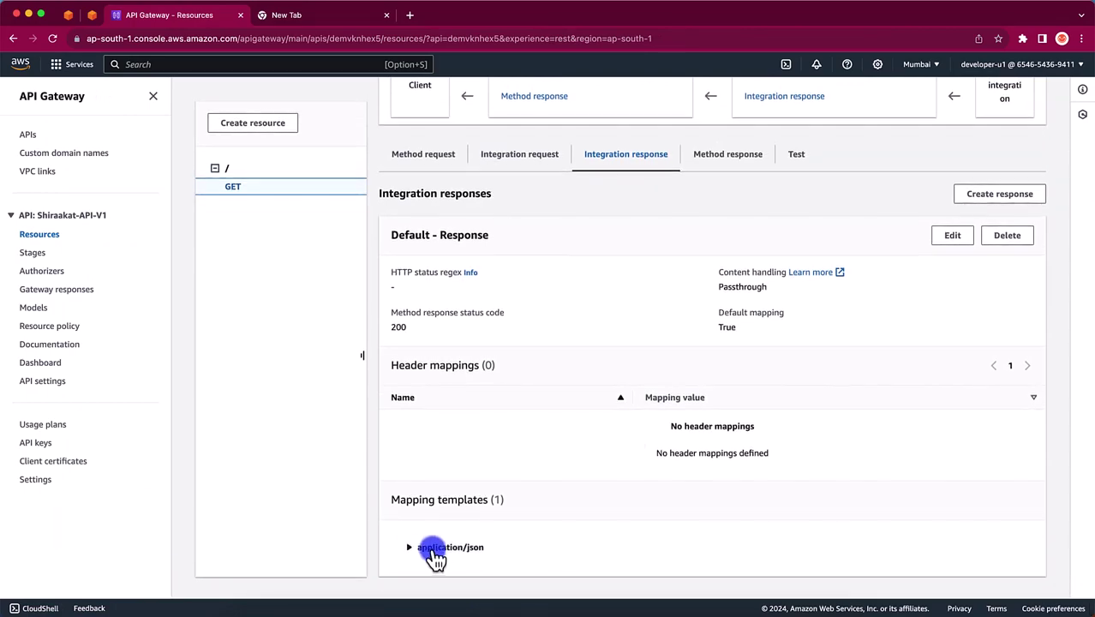
pyautogui.click(434, 548)
pyautogui.scroll(-2, 446, 544)
pyautogui.scroll(10, 600, 532)
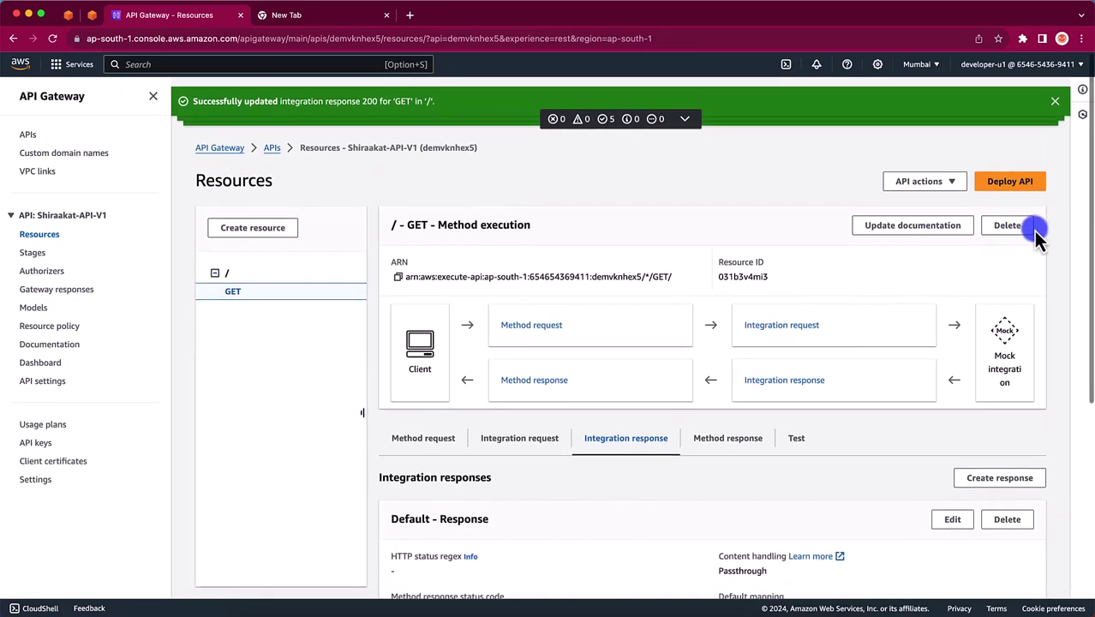
pyautogui.scroll(-10, 734, 502)
pyautogui.scroll(10, 504, 471)
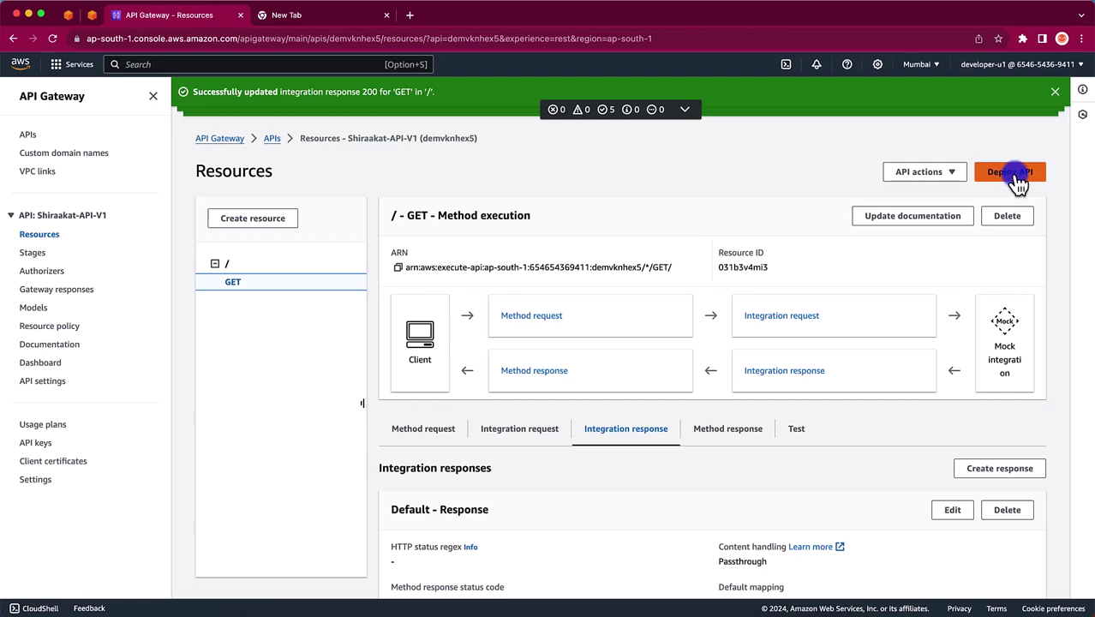
# Resend the "Dev Stage APIs - Get API" request in Postman and switch back to API Gateway in the browser.
pyautogui.click(780, 599)
pyautogui.click(1013, 101)
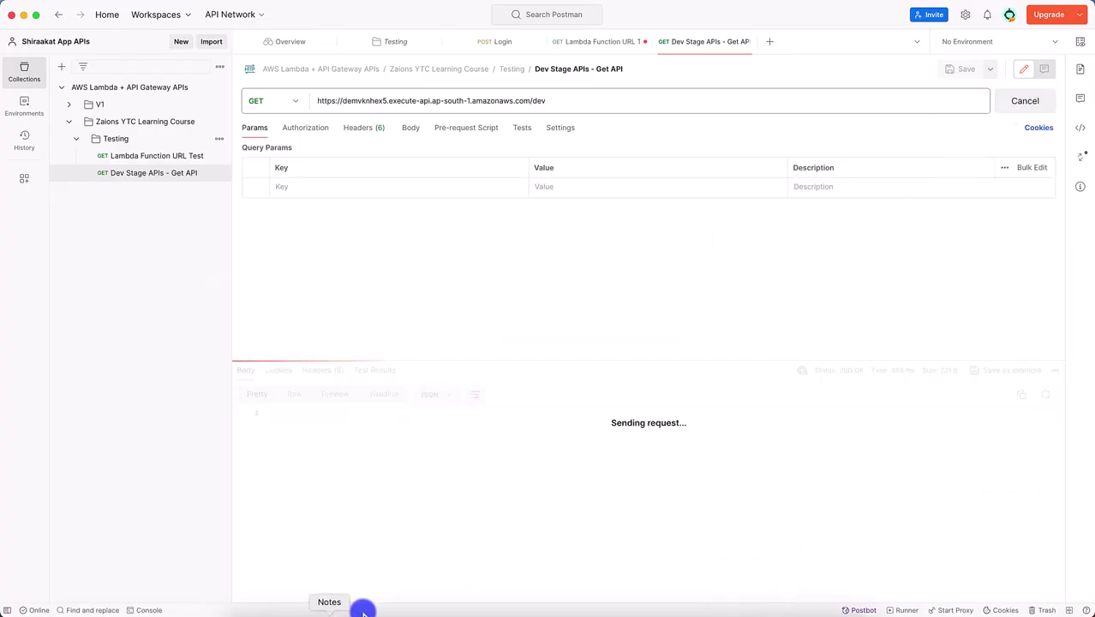
pyautogui.press('super+Tab')
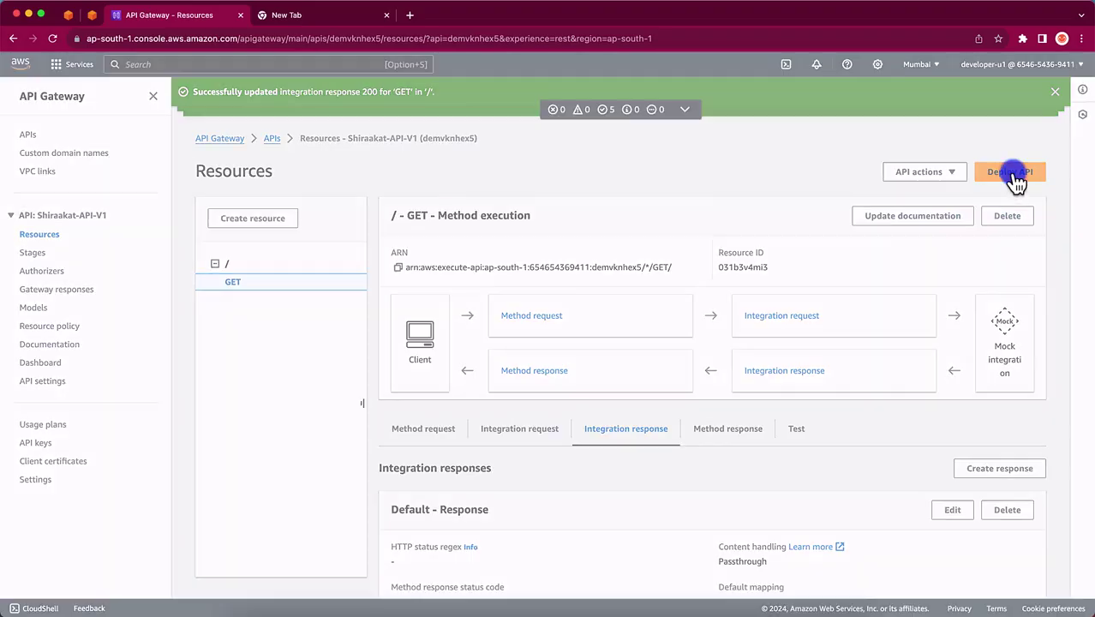
# Deploy the API to the dev stage, and resend the "Dev Stage APIs - Get API" request in Postman.
pyautogui.click(1011, 175)
pyautogui.click(484, 338)
pyautogui.click(428, 373)
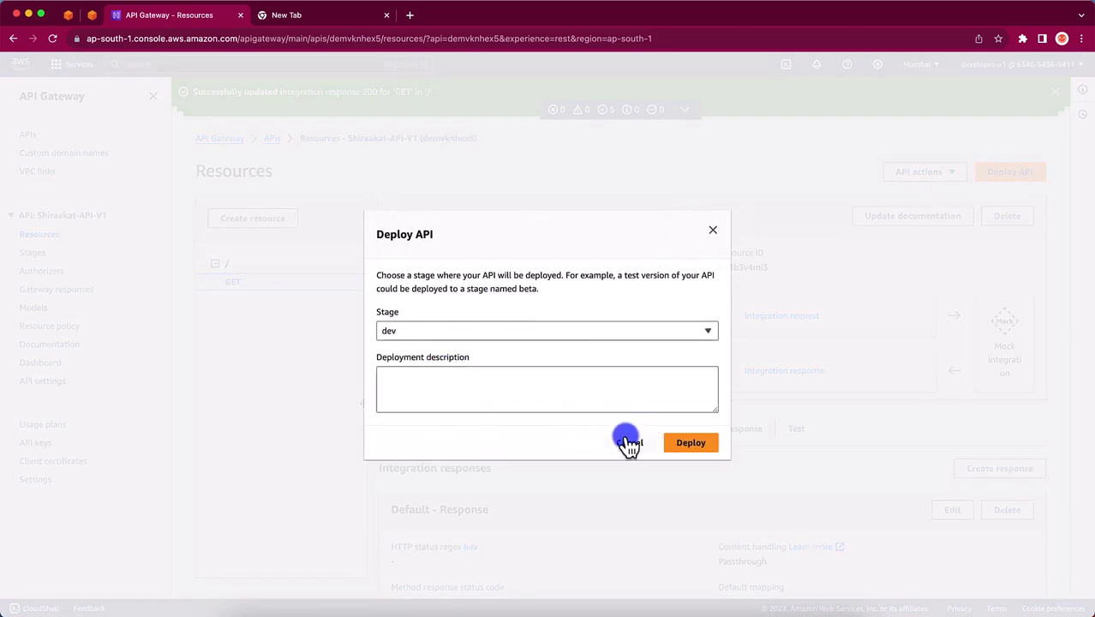
pyautogui.click(691, 443)
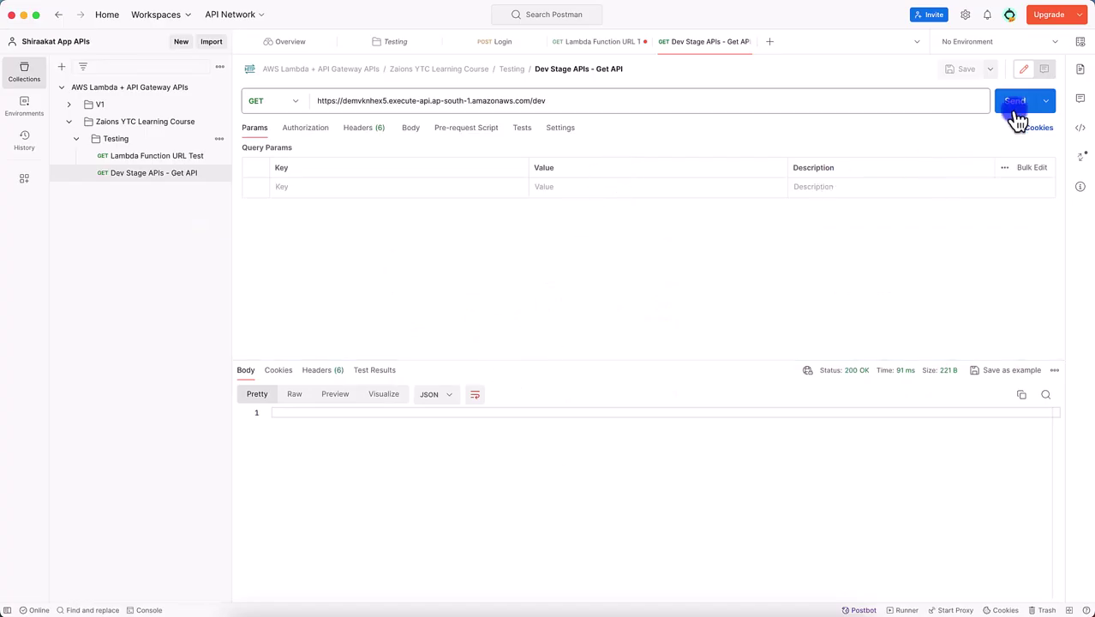
pyautogui.click(1016, 104)
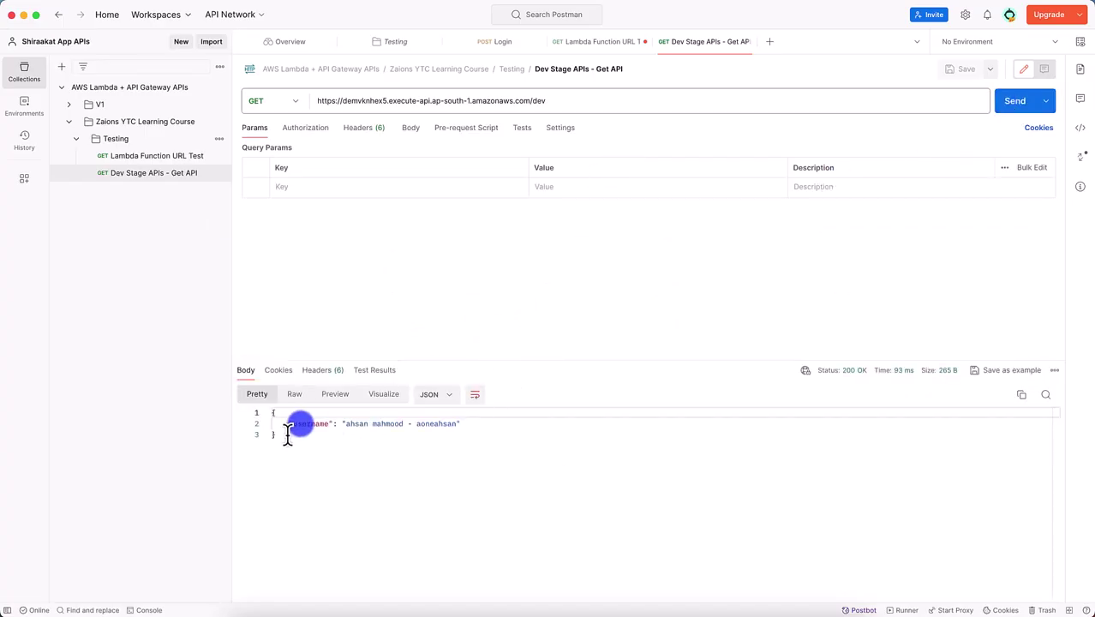
pyautogui.moveTo(288, 424); pyautogui.dragTo(457, 425)
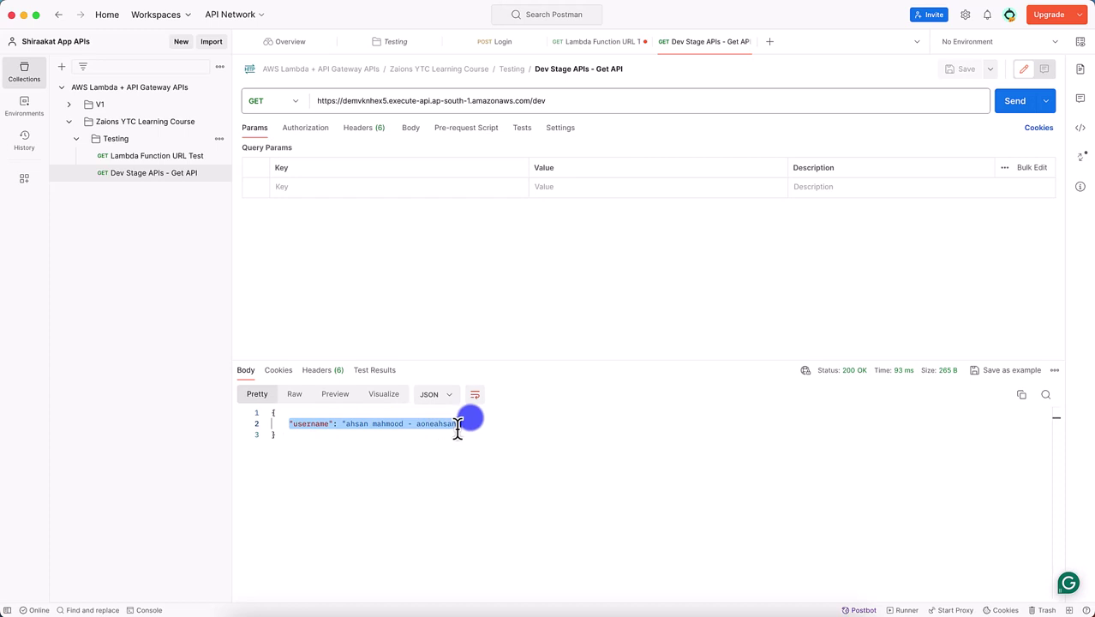
# Add a Content-Type header with the value text to the request, save it and resend the request.
pyautogui.click(360, 128)
pyautogui.click(310, 189)
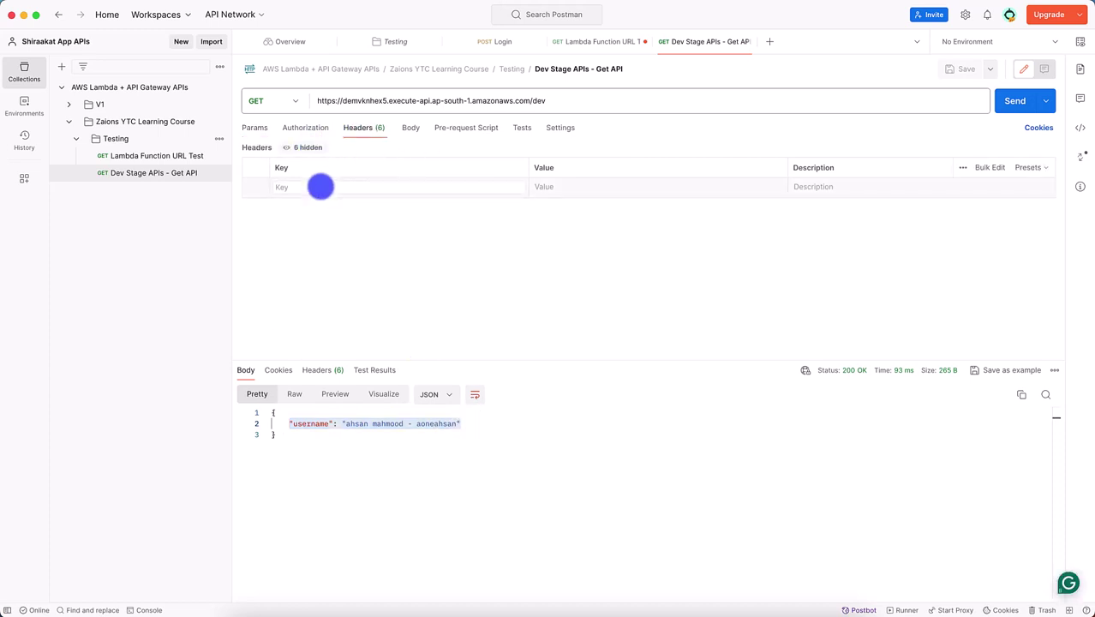
pyautogui.write('Con')
pyautogui.click(321, 310)
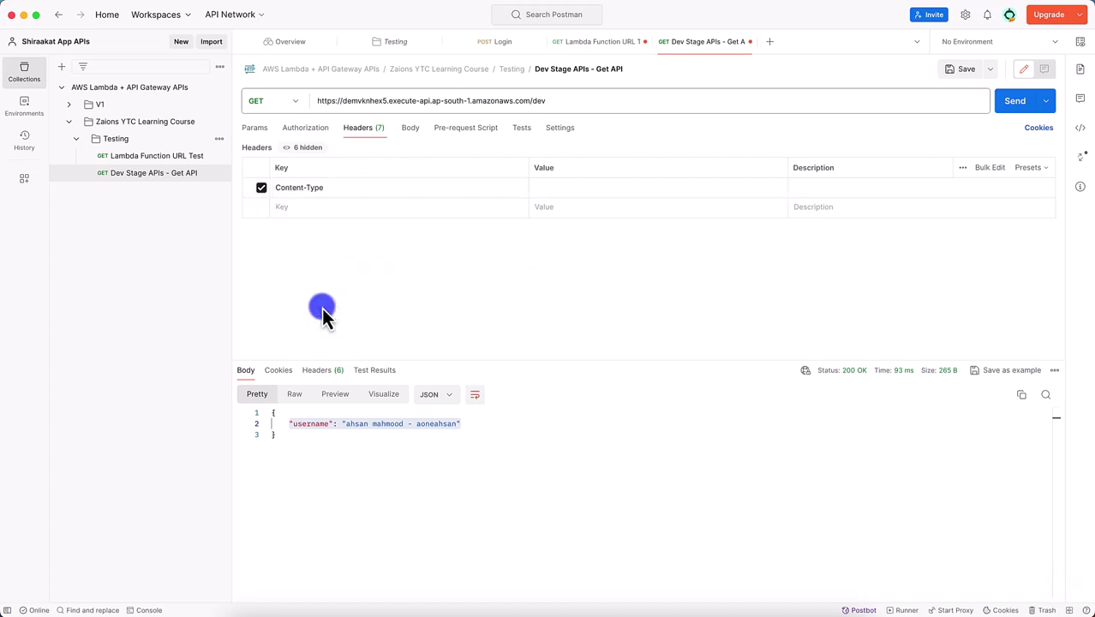
pyautogui.click(579, 191)
pyautogui.write('text')
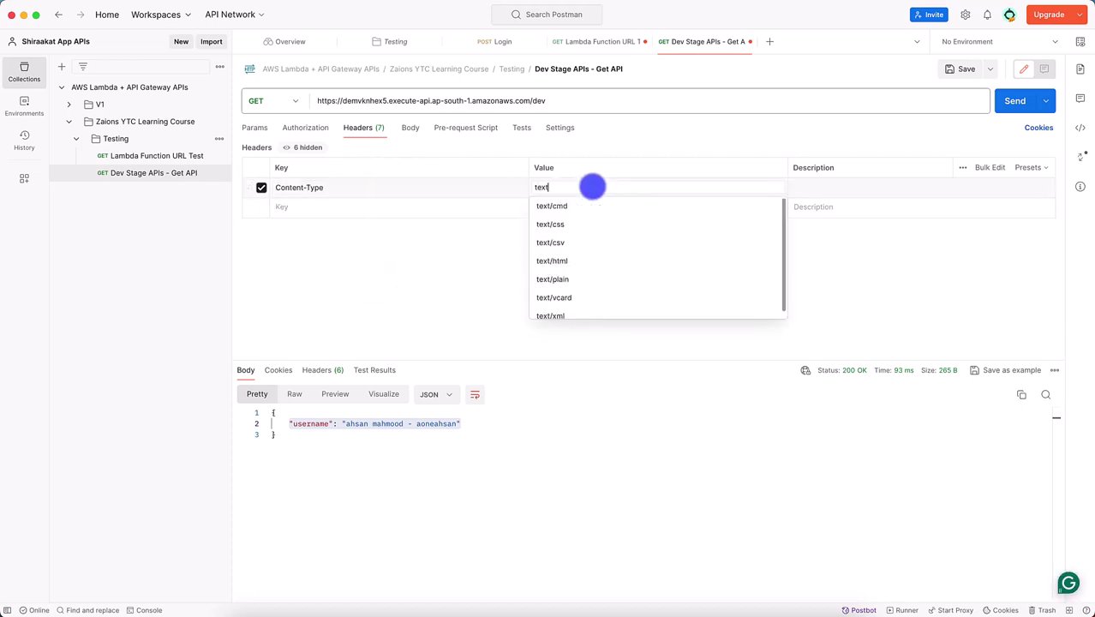
pyautogui.click(838, 278)
pyautogui.click(1013, 103)
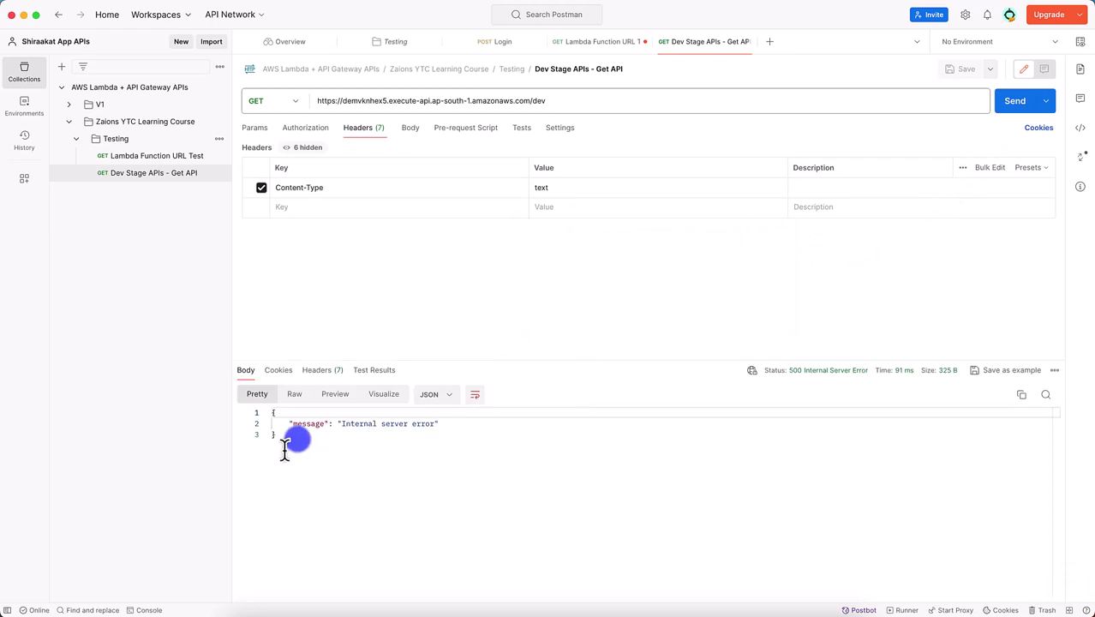
pyautogui.moveTo(276, 434); pyautogui.dragTo(562, 433)
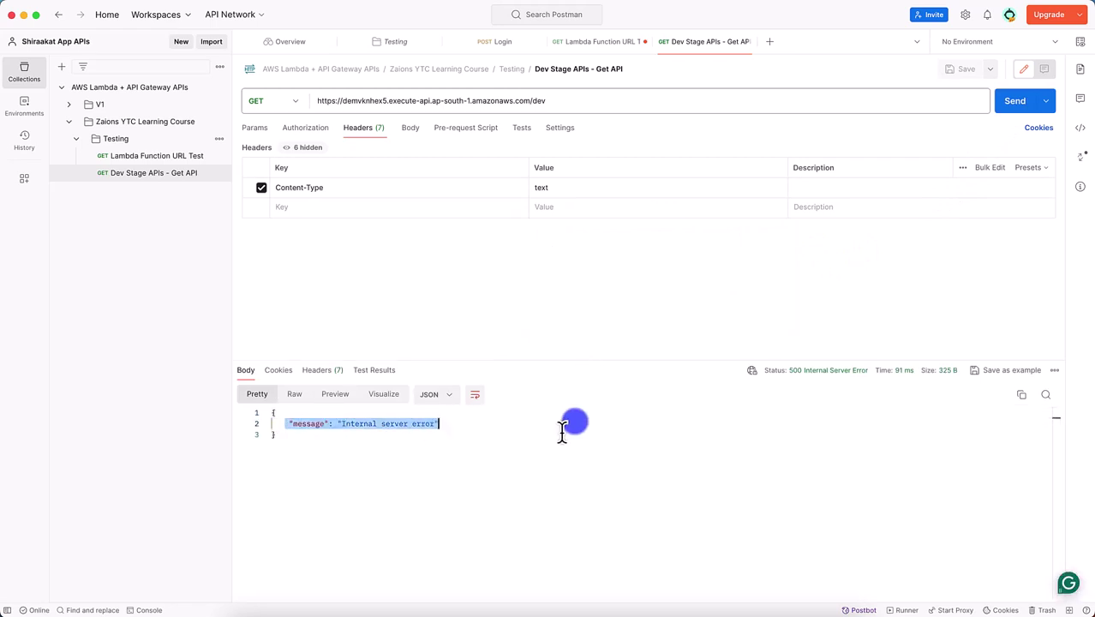
# Switch to API Gateway and copy the application/json content type from the mapping templates of the GET method's integration response.
pyautogui.press('super+Tab')
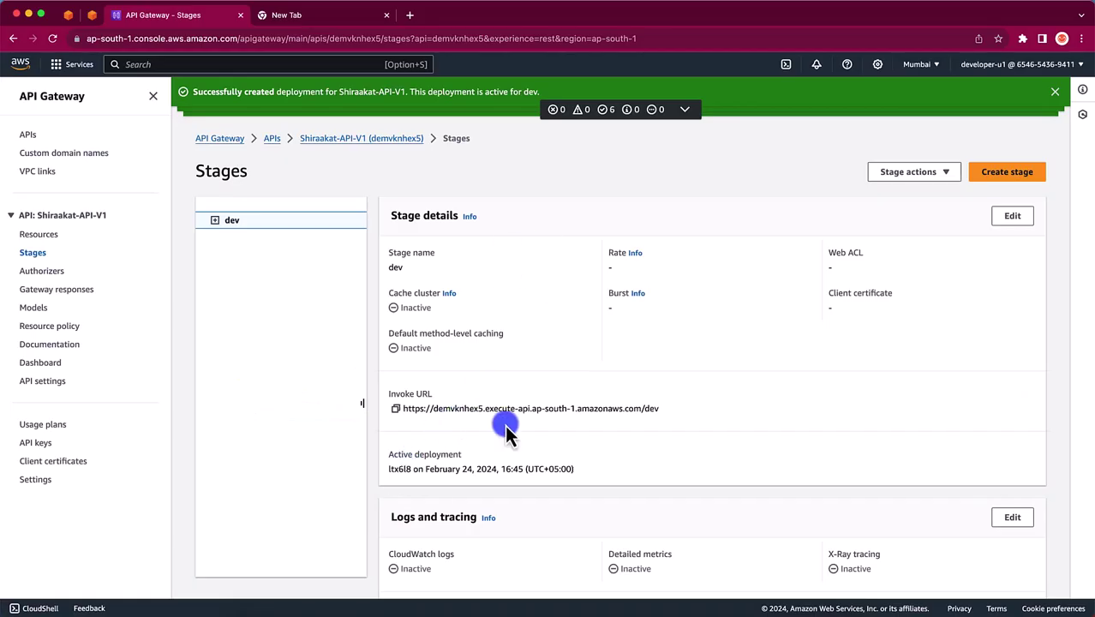
pyautogui.scroll(-5, 505, 432)
pyautogui.scroll(5, 445, 221)
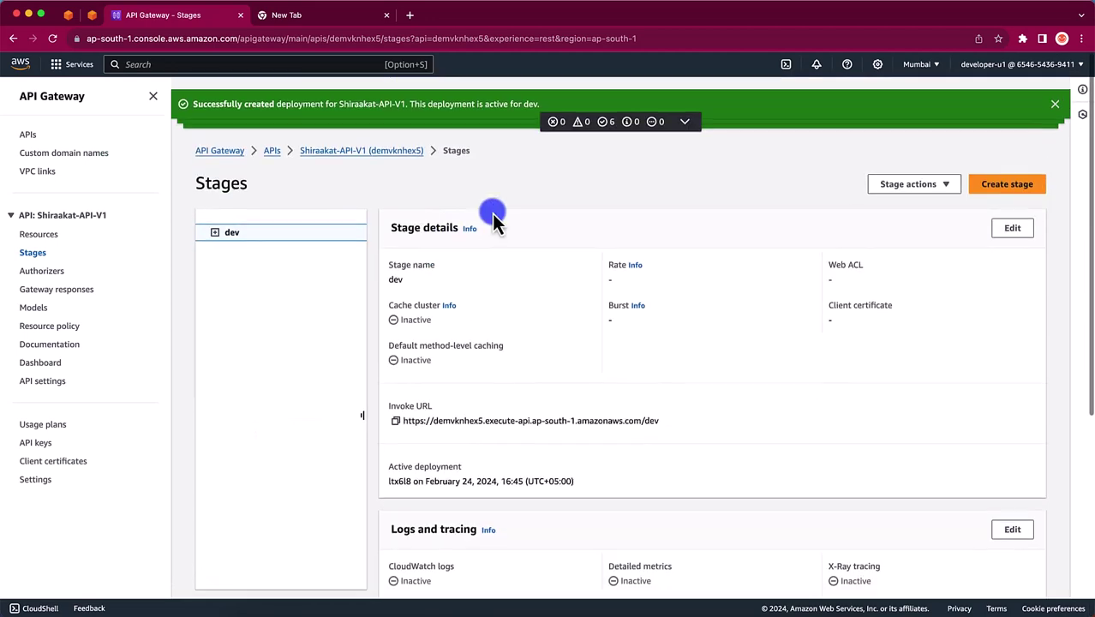
pyautogui.click(38, 235)
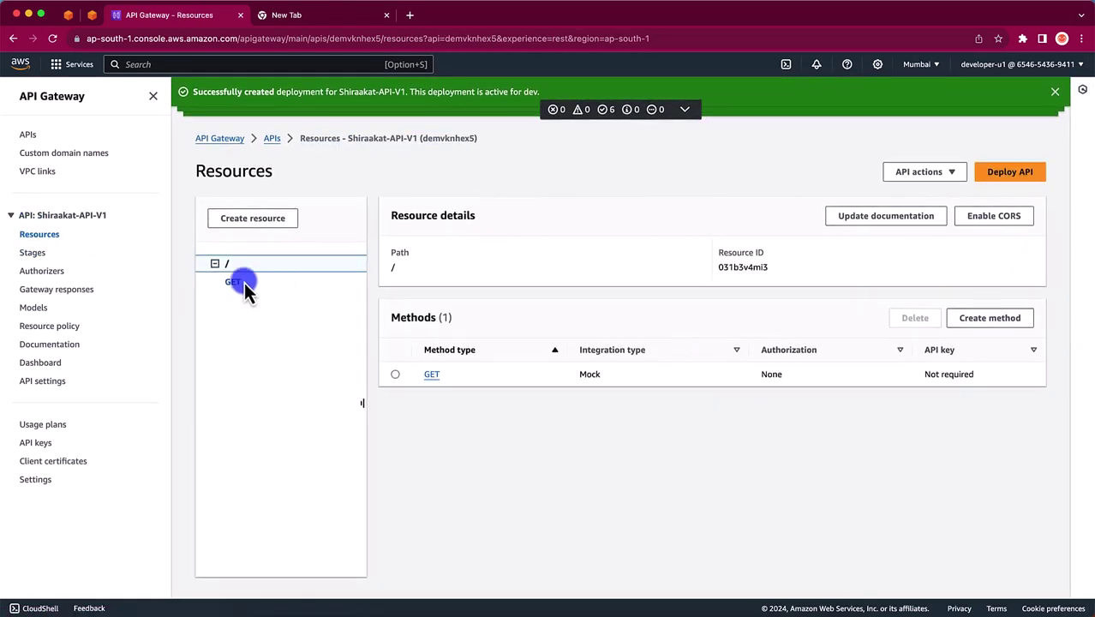
pyautogui.click(244, 282)
pyautogui.scroll(-3, 583, 394)
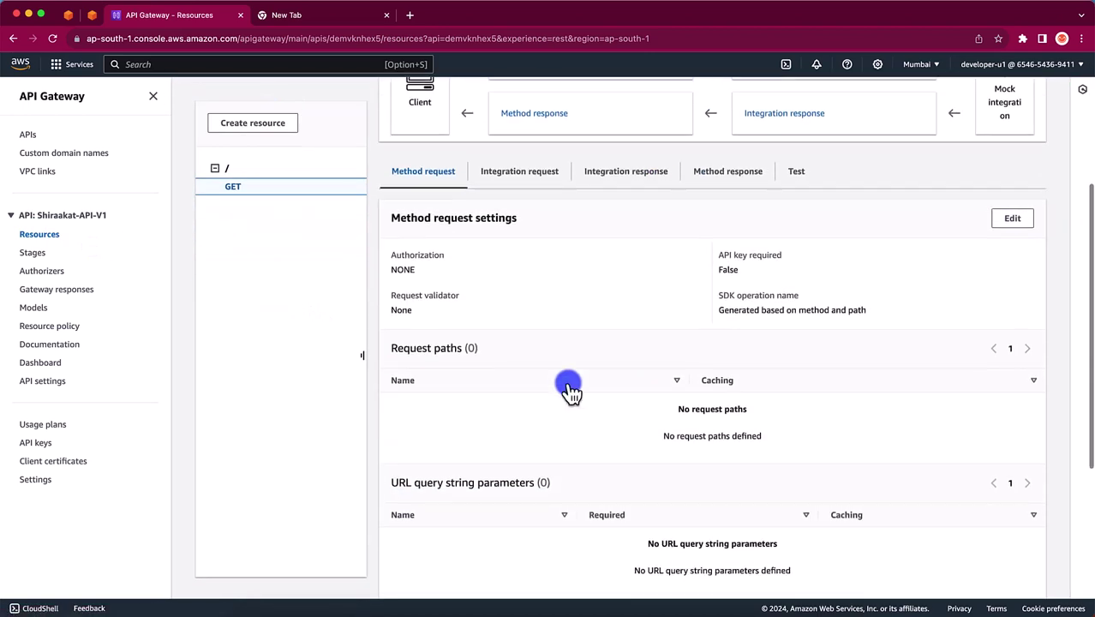
pyautogui.click(643, 172)
pyautogui.scroll(-1, 565, 368)
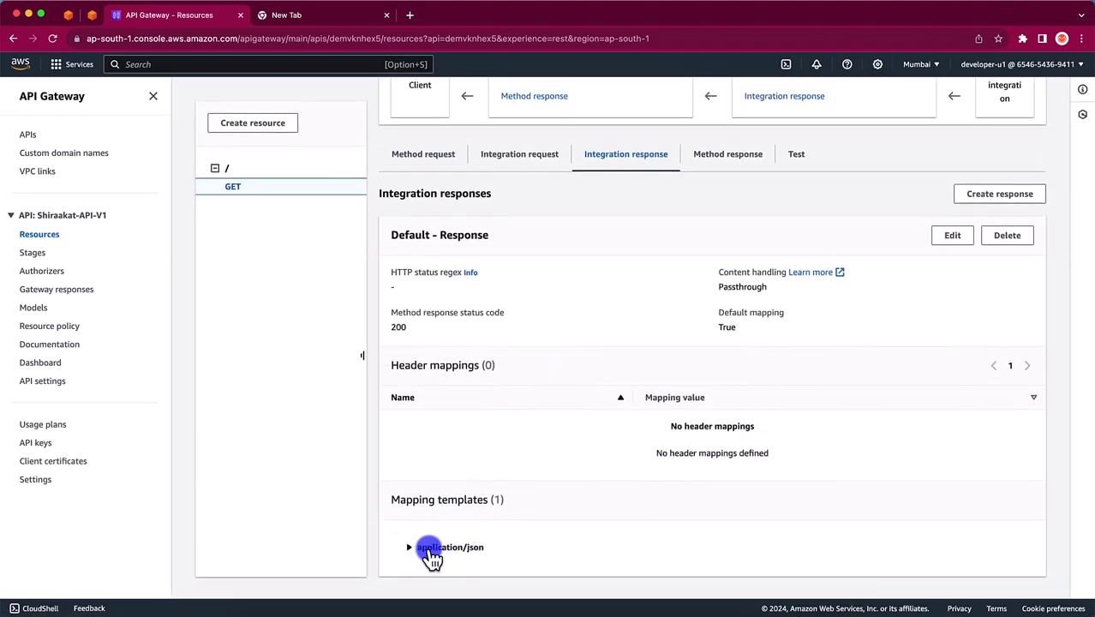
pyautogui.tripleClick(460, 555)
pyautogui.hotkey('ctrl', 'c')
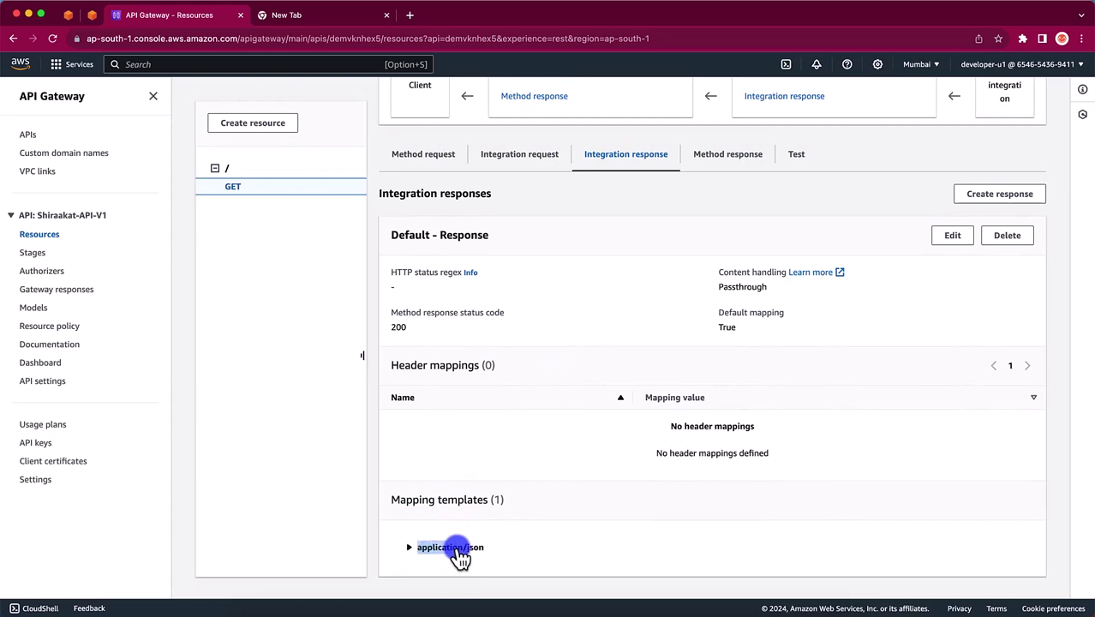
pyautogui.click(495, 553)
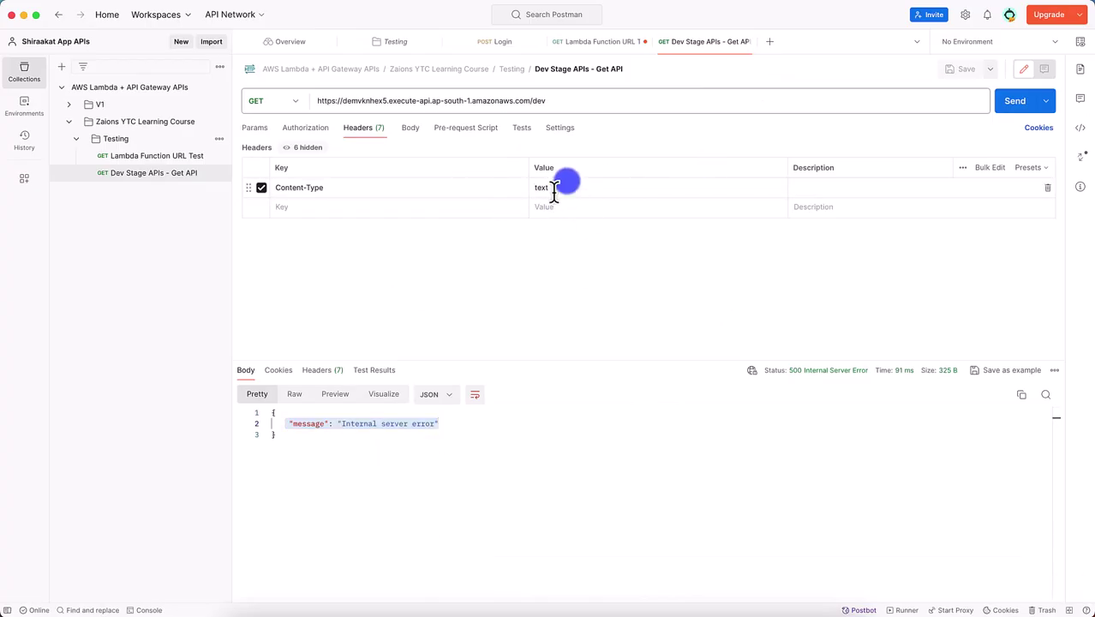
# Set the request's Content-Type header to application/json in Postman, save it and resend the request.
pyautogui.tripleClick(557, 186)
pyautogui.hotkey('ctrl', 'v')
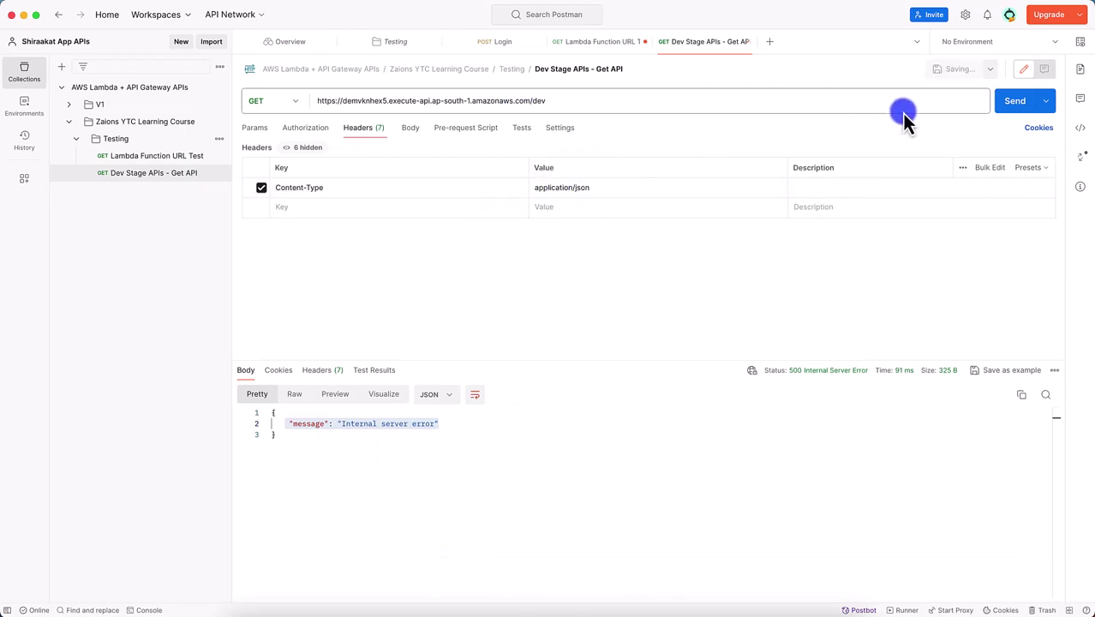
pyautogui.click(1014, 101)
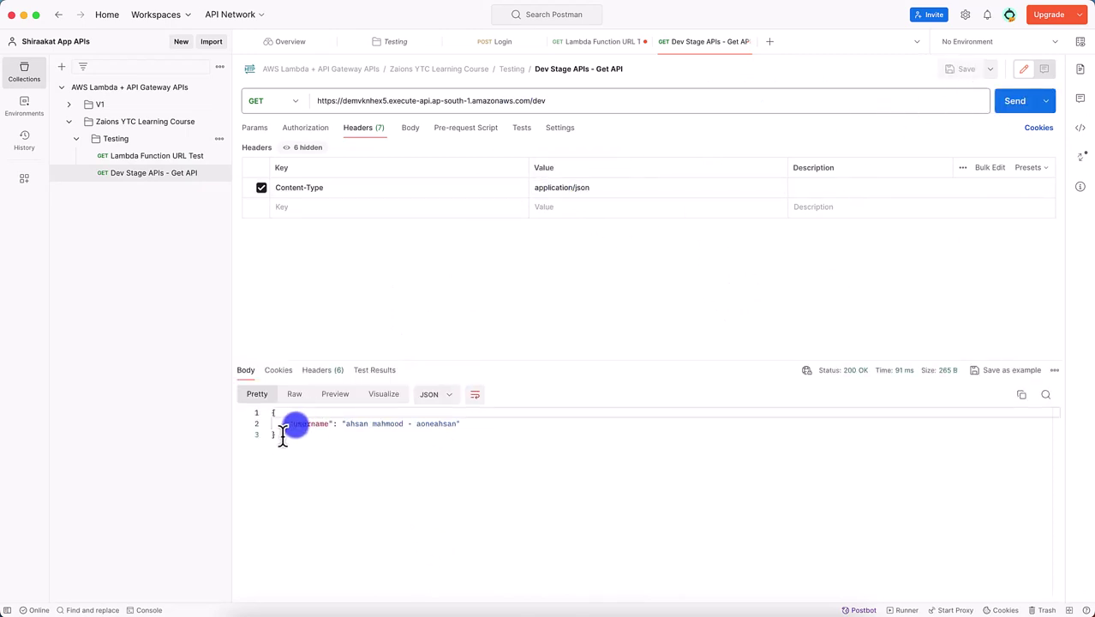
pyautogui.moveTo(281, 440); pyautogui.dragTo(536, 435)
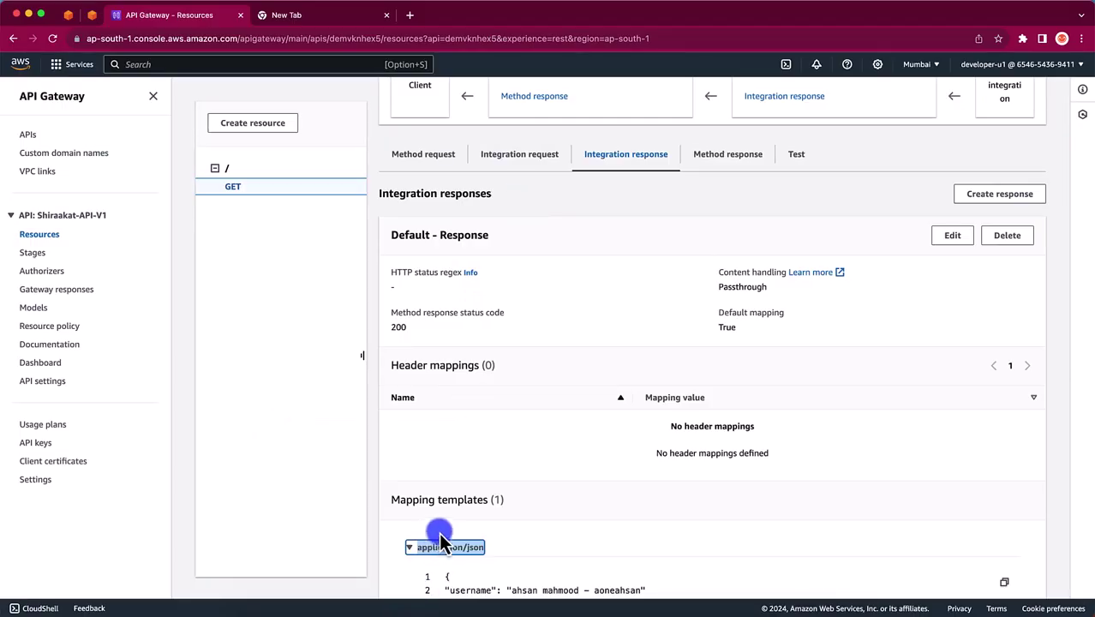
# Return to API Gateway and review the GET method's application/json mapping template and its method request settings.
pyautogui.tripleClick(453, 555)
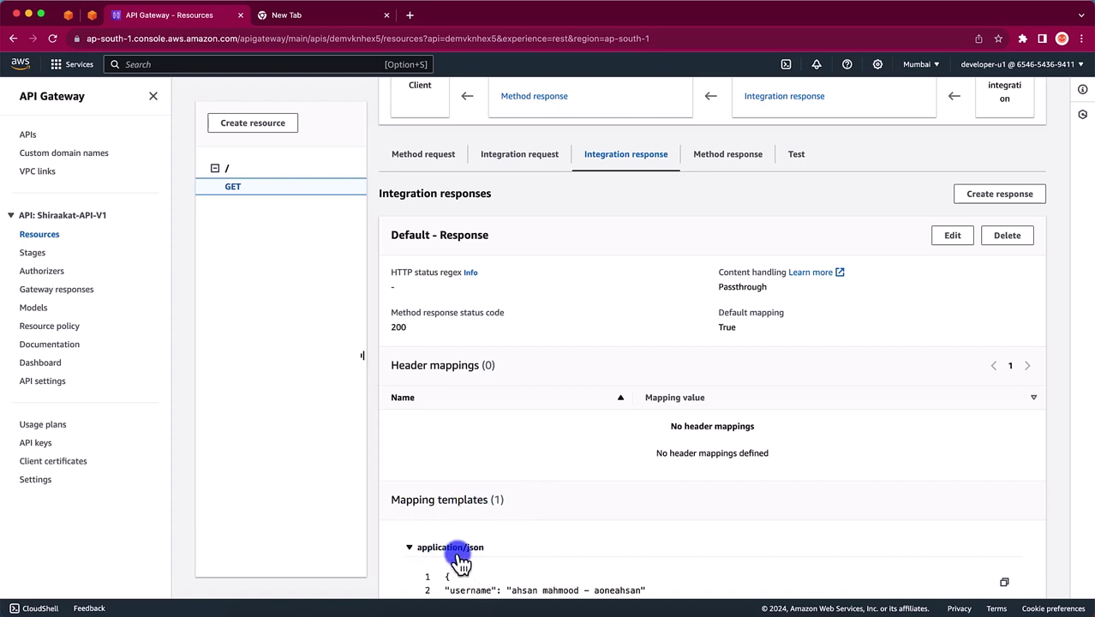
pyautogui.scroll(-2, 452, 557)
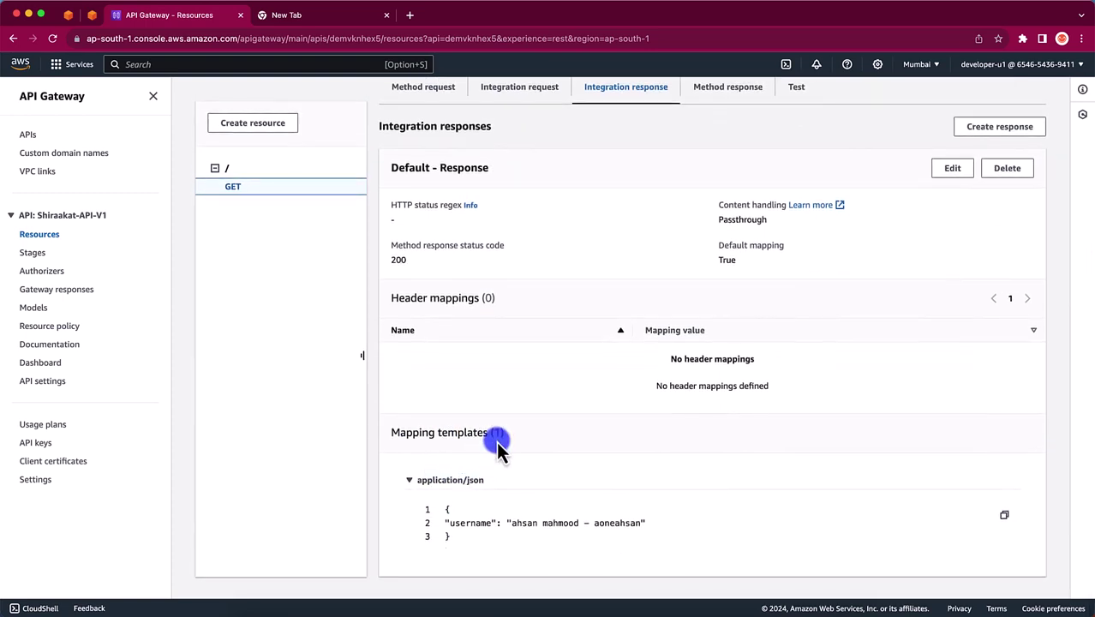
pyautogui.scroll(5, 477, 454)
pyautogui.scroll(3, 476, 444)
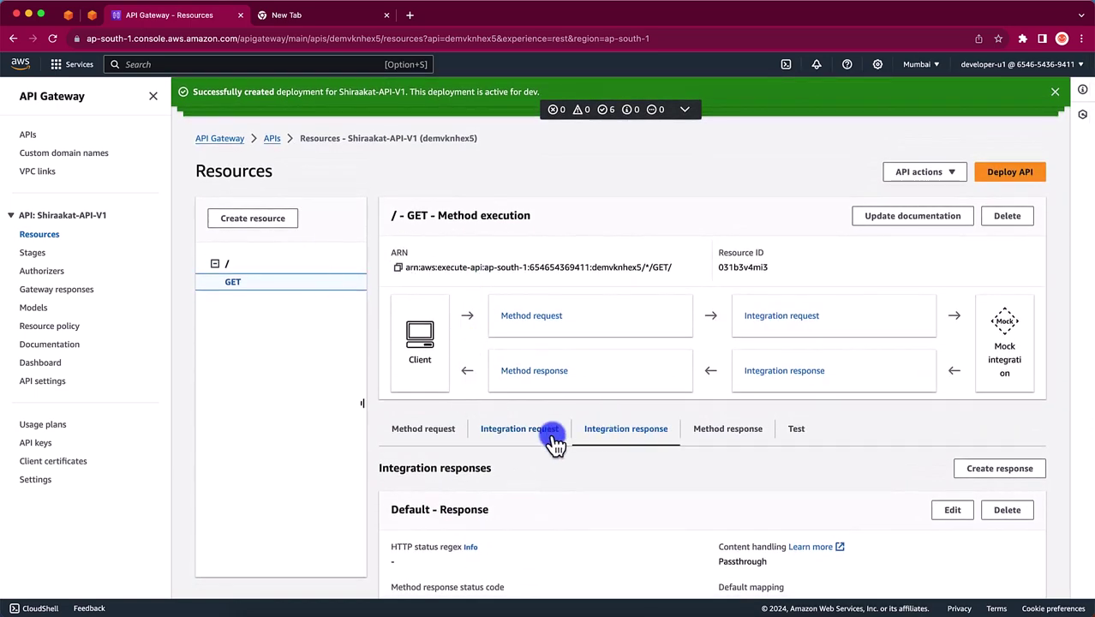
pyautogui.click(435, 430)
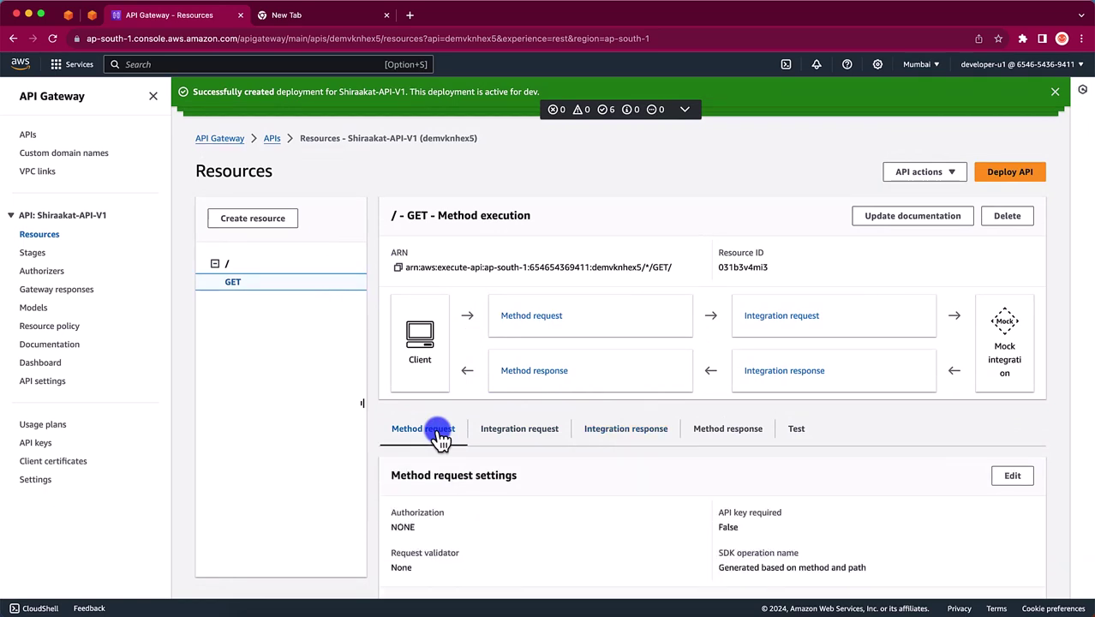
pyautogui.scroll(-10, 411, 484)
pyautogui.scroll(8, 446, 313)
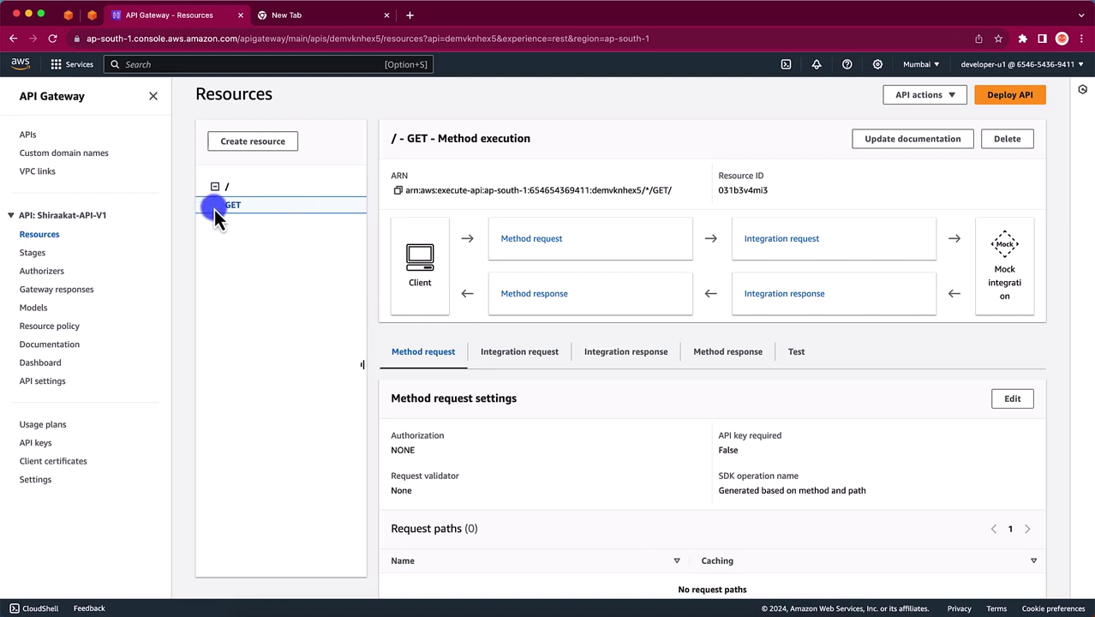
pyautogui.click(253, 140)
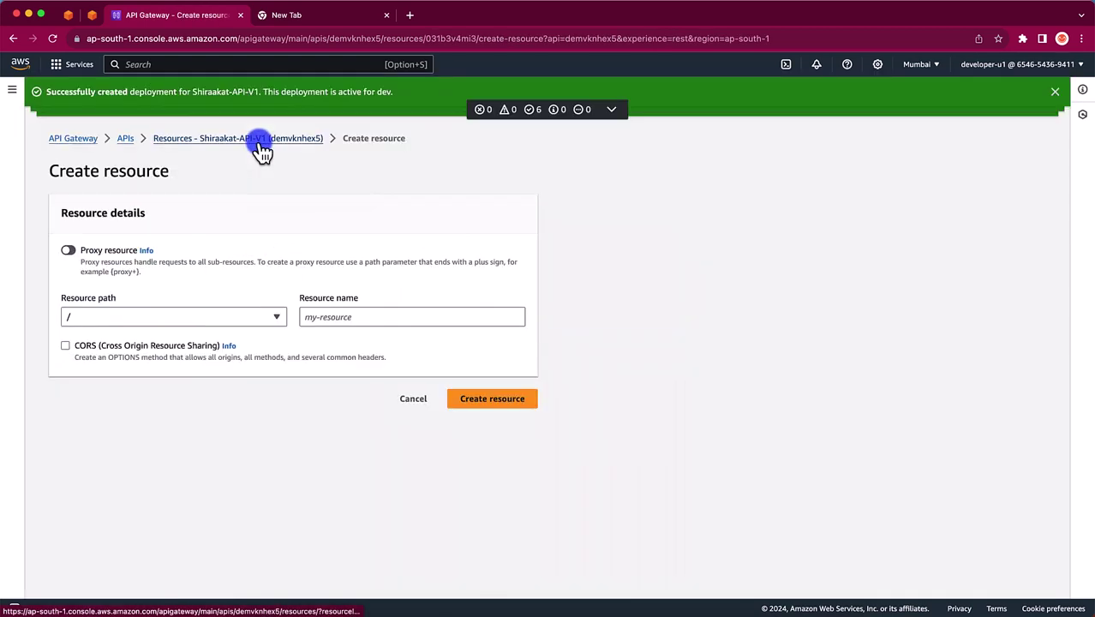
pyautogui.press('super+bracketleft')
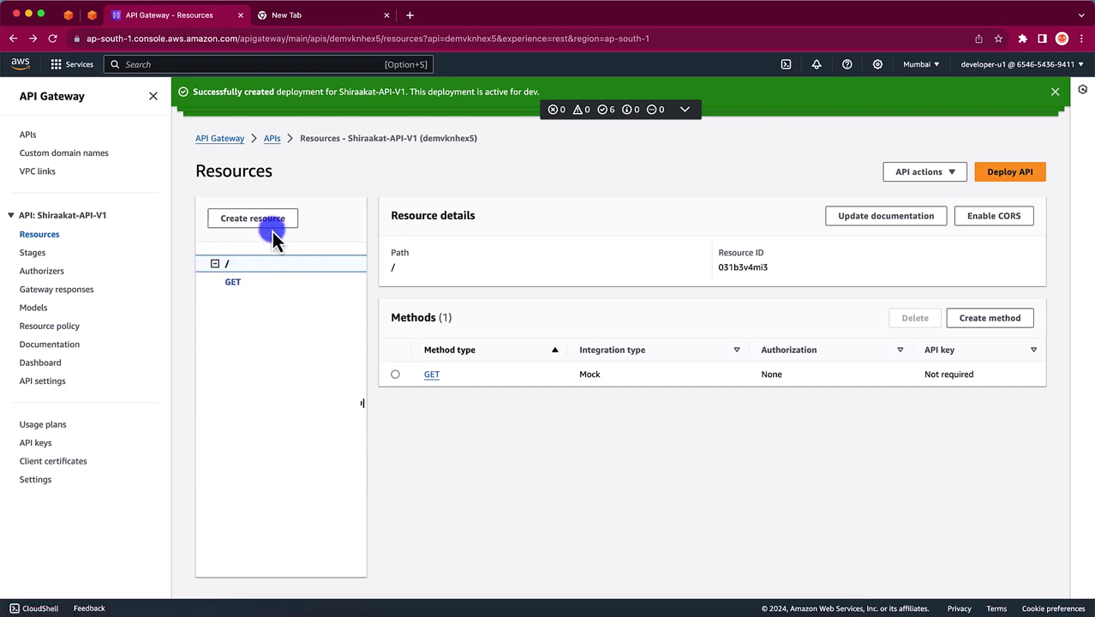
pyautogui.click(243, 285)
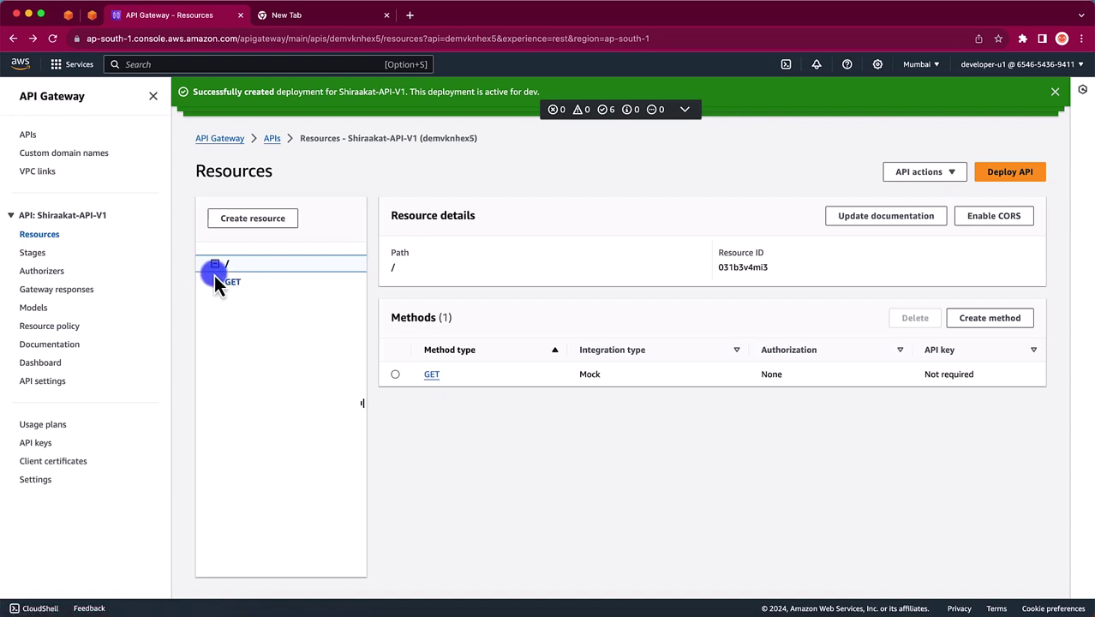
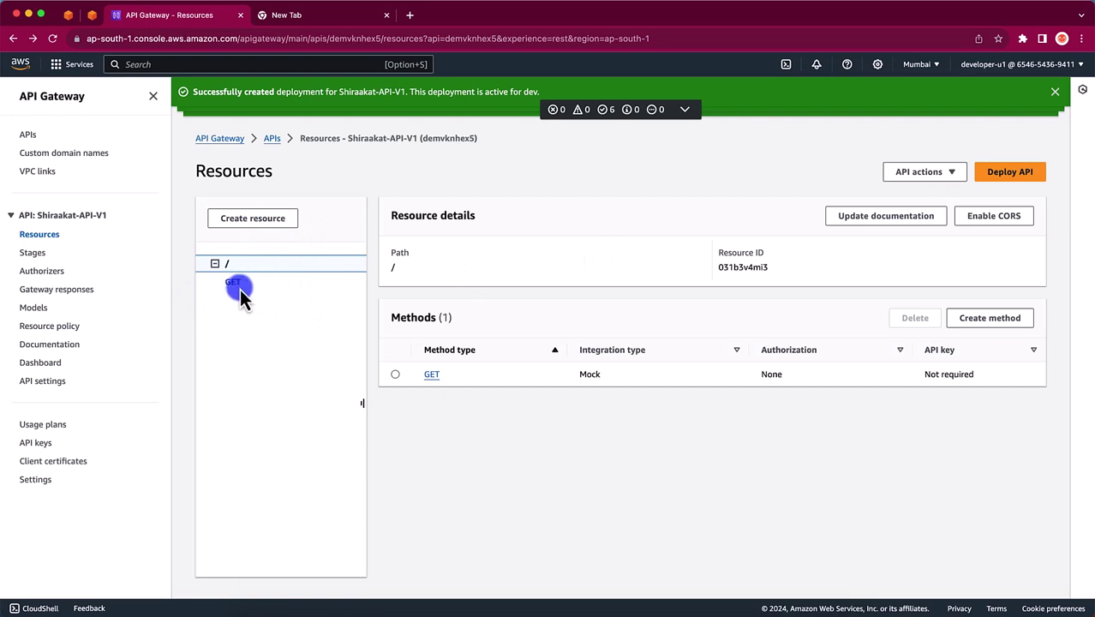
# Enable CORS on the root resource for Default 4XX and Default 5XX gateway responses and the GET method, and save.
pyautogui.click(993, 215)
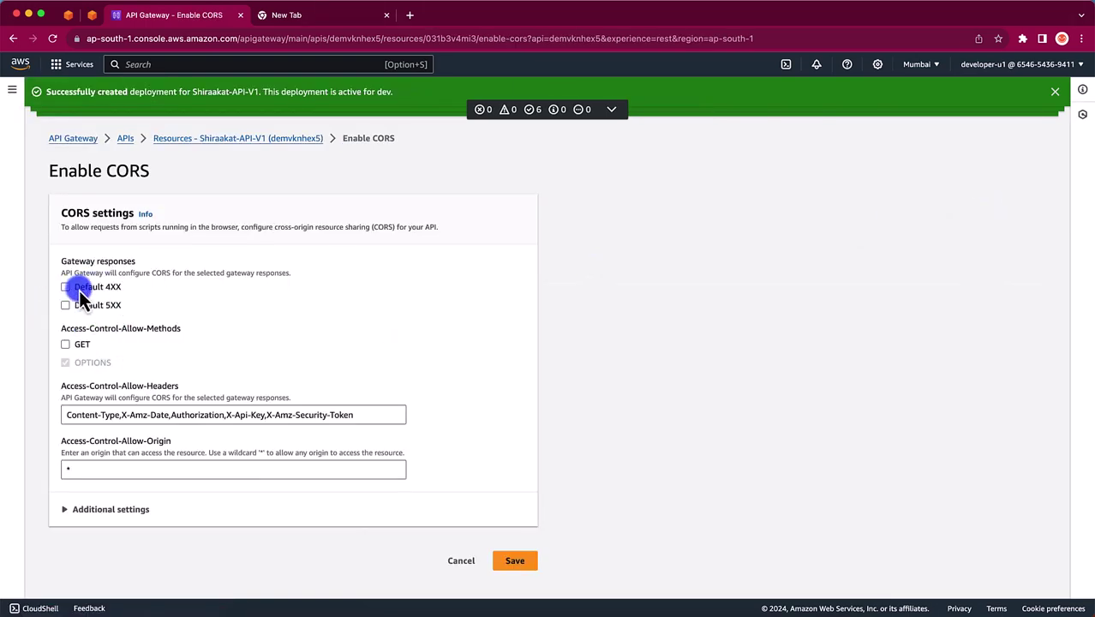
pyautogui.click(93, 289)
pyautogui.click(88, 305)
pyautogui.click(78, 345)
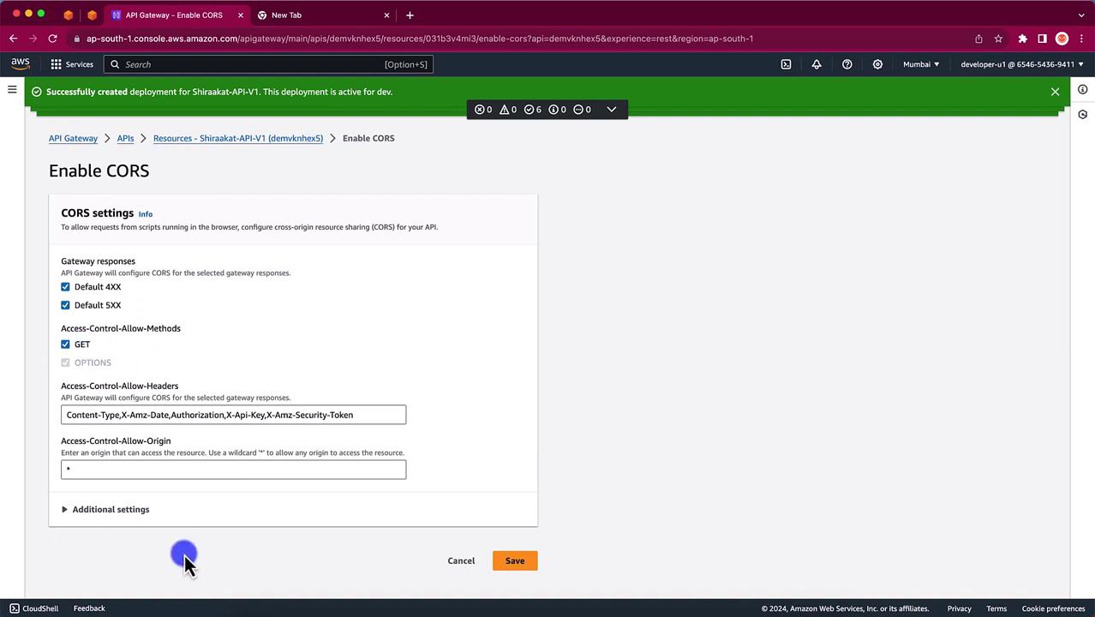
pyautogui.click(85, 472)
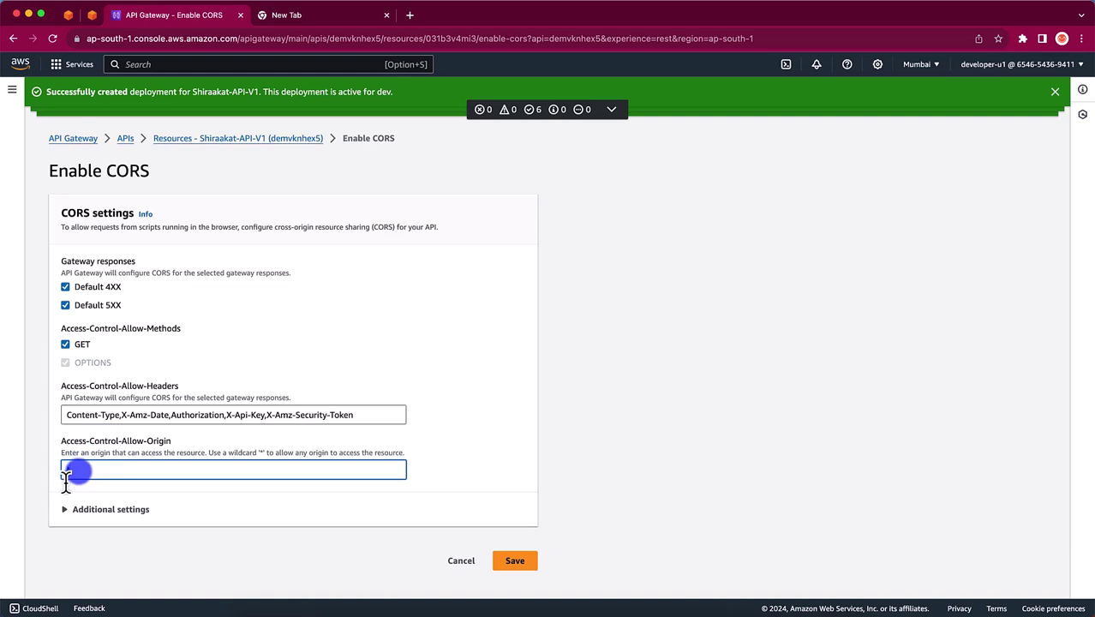
pyautogui.doubleClick(71, 416)
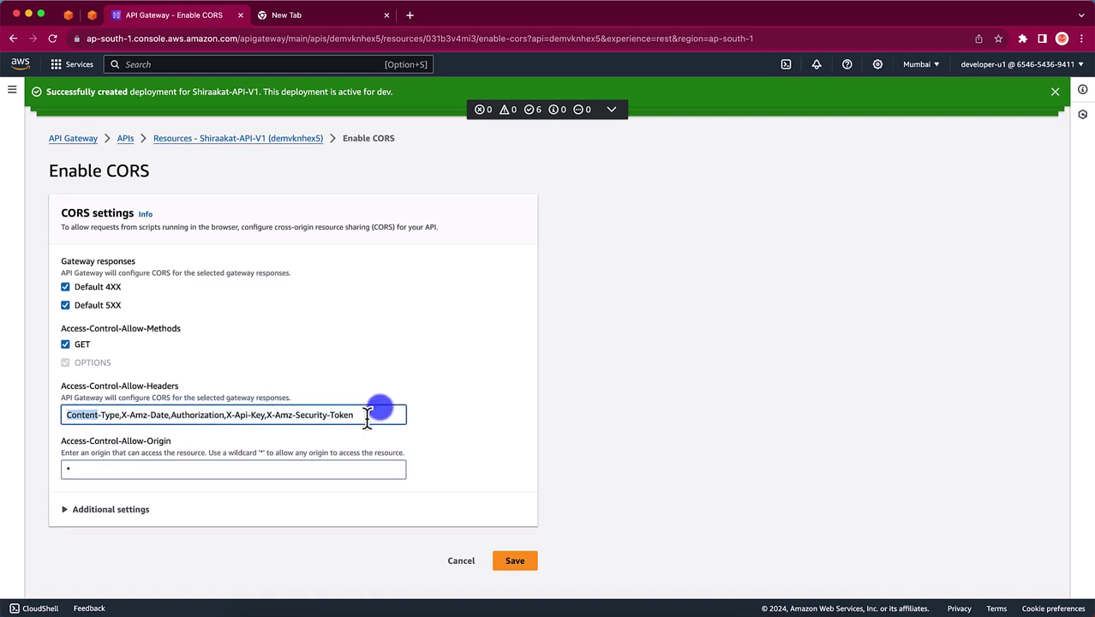
pyautogui.click(91, 509)
pyautogui.scroll(-3, 127, 372)
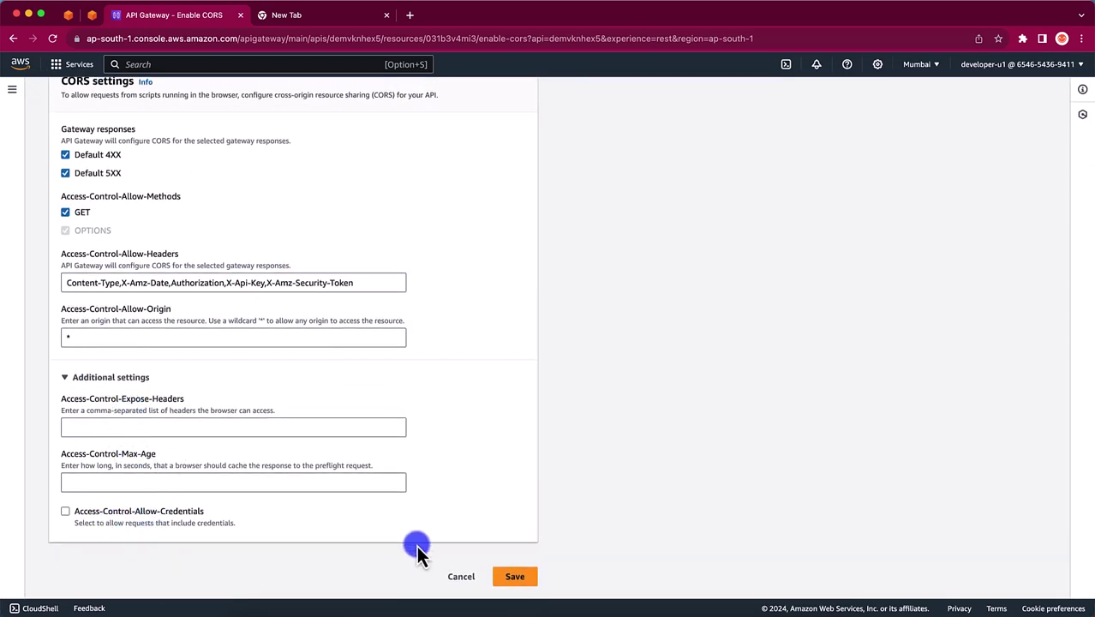
pyautogui.click(514, 576)
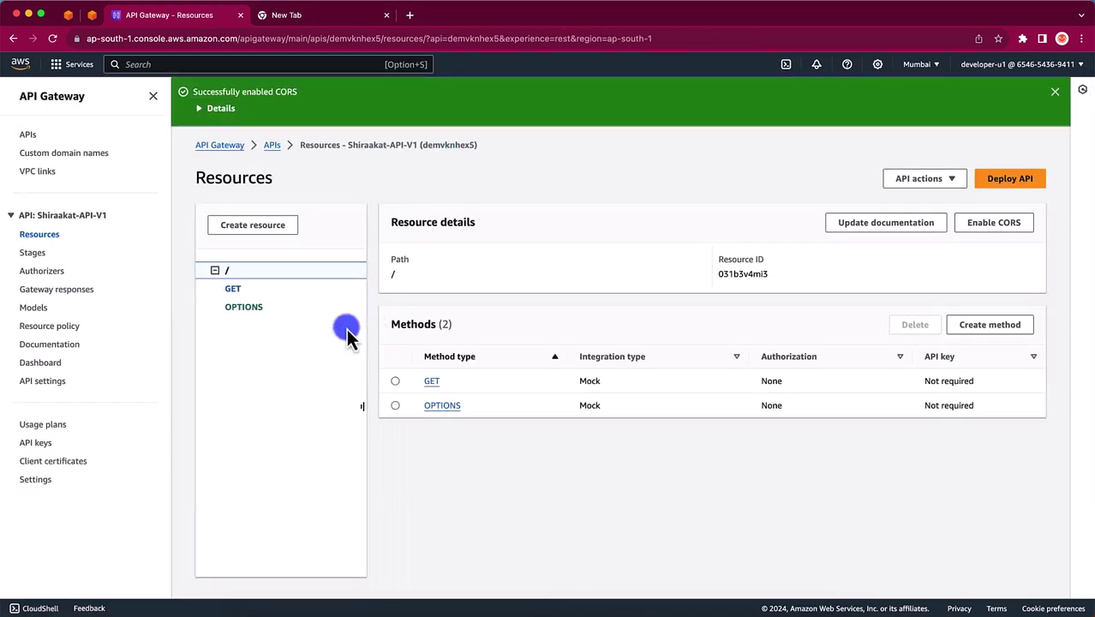
# Examine the method request settings of the root resource's OPTIONS method.
pyautogui.click(246, 309)
pyautogui.scroll(-1, 385, 416)
pyautogui.scroll(-10, 542, 533)
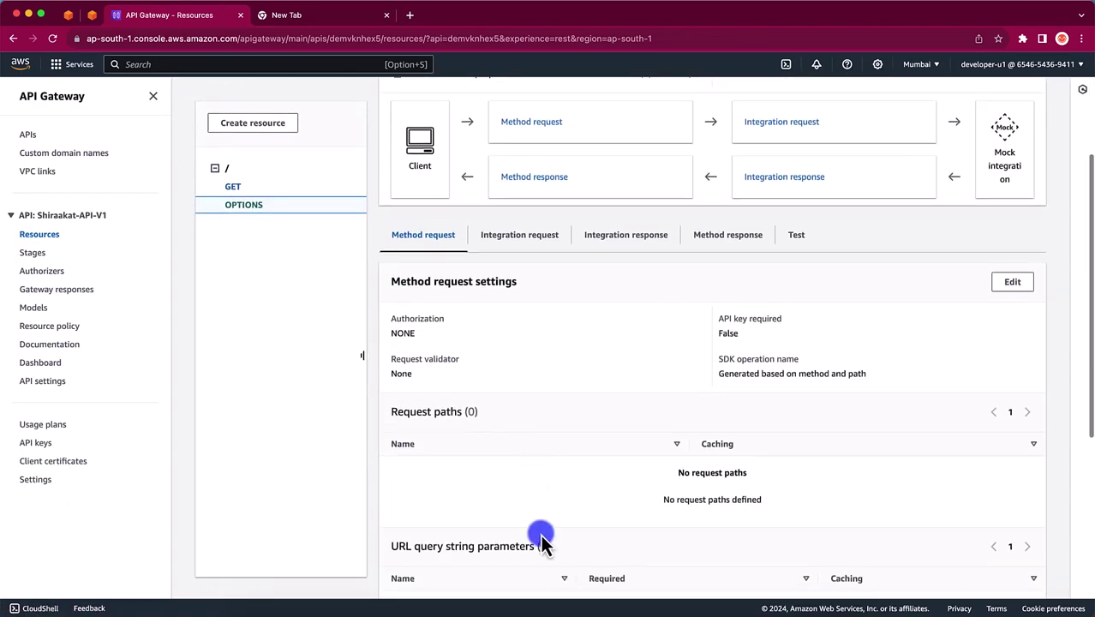
# Switch from the API's OPTIONS method to the empty browser tab, ready to enter a web address.
pyautogui.scroll(10, 523, 384)
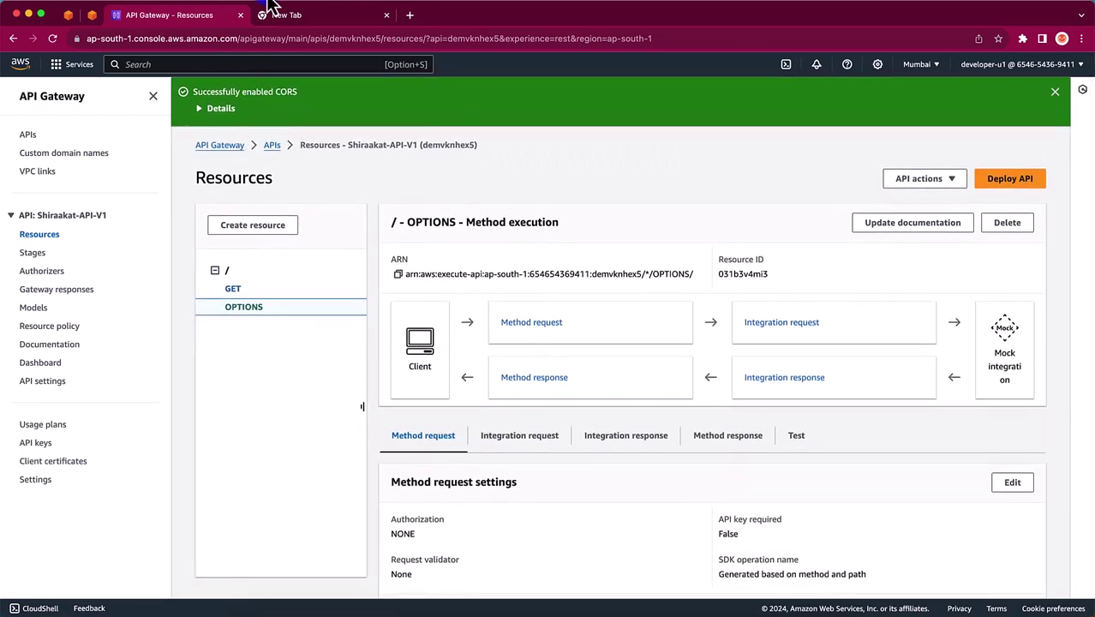
pyautogui.click(332, 17)
pyautogui.click(288, 39)
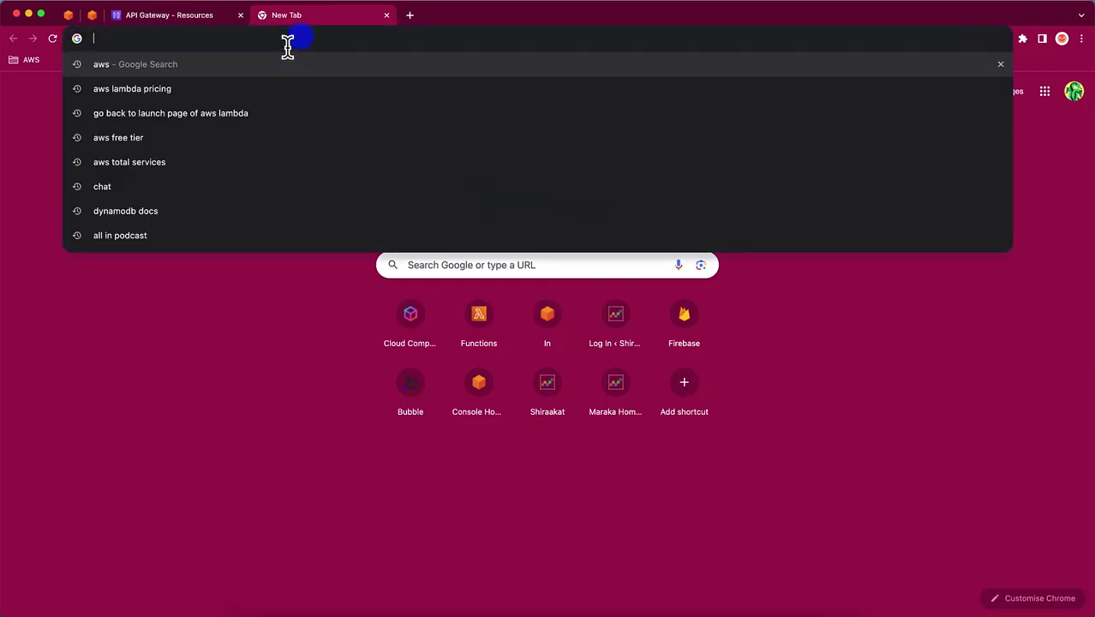
pyautogui.write('zaions.')
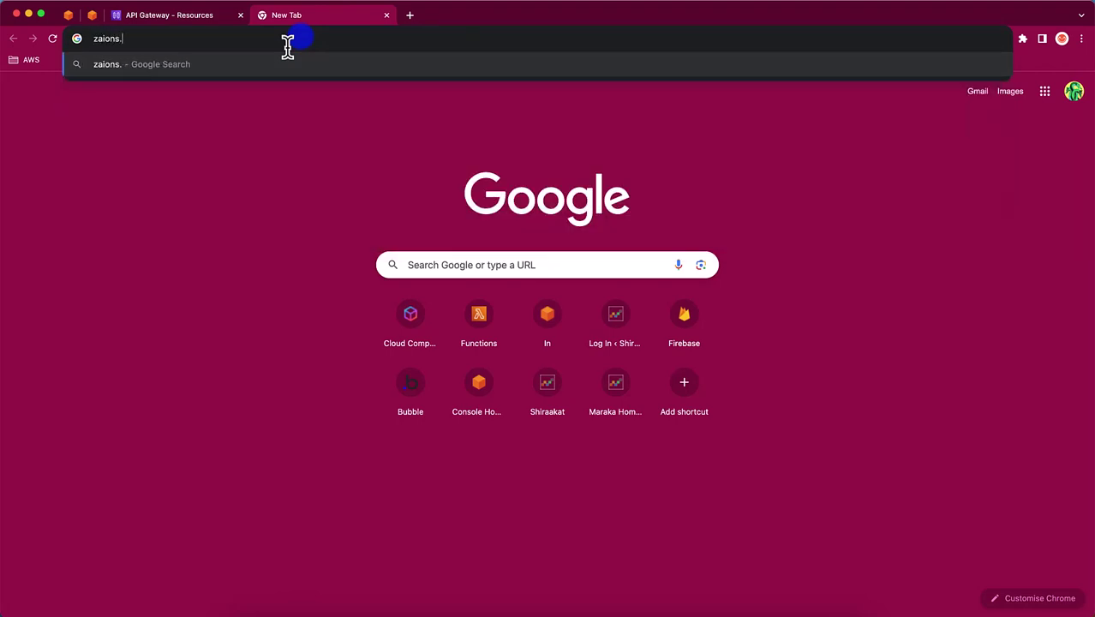
pyautogui.press('BackSpace')
pyautogui.press('BackSpace')
pyautogui.press('BackSpace')
pyautogui.press('BackSpace')
pyautogui.press('BackSpace')
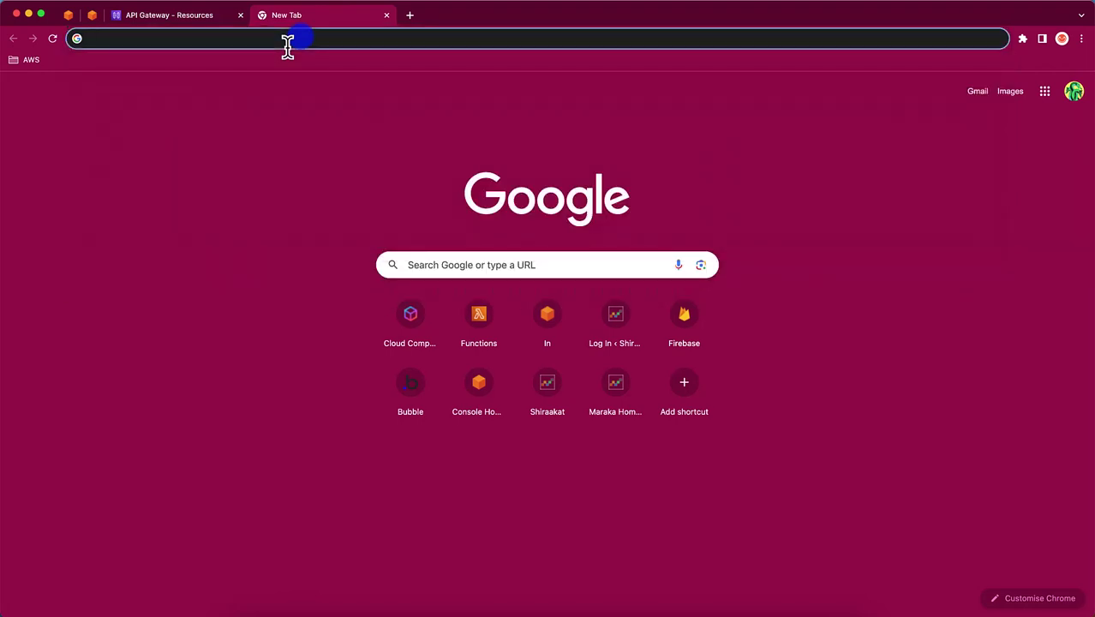
# Open trizlink.com and show the page's network requests in enlarged developer tools.
pyautogui.write('t')
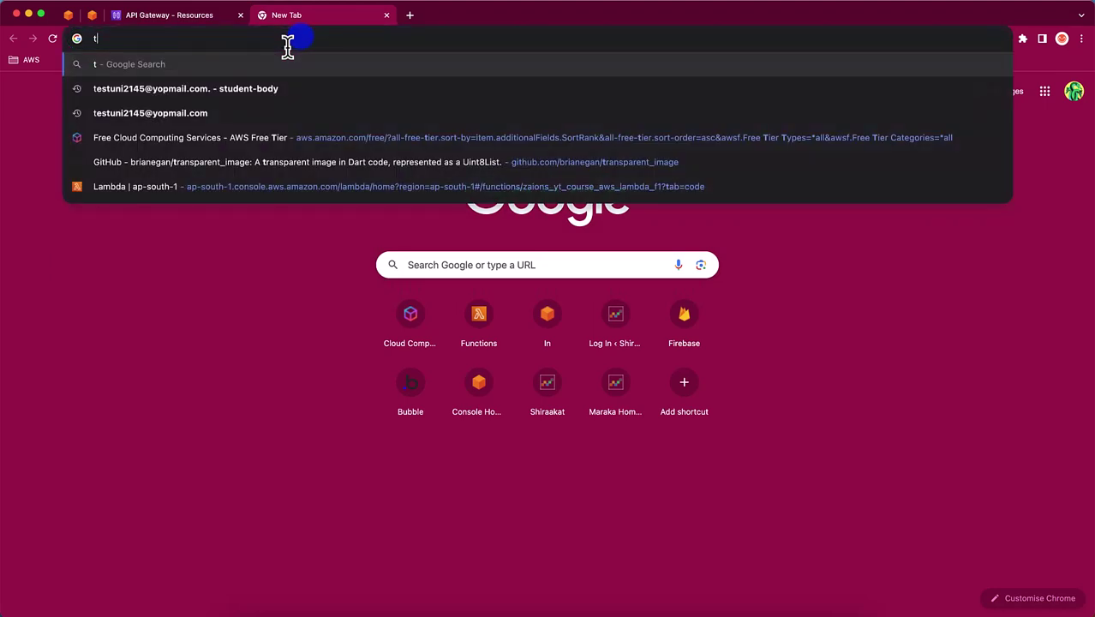
pyautogui.write('rizlink.com')
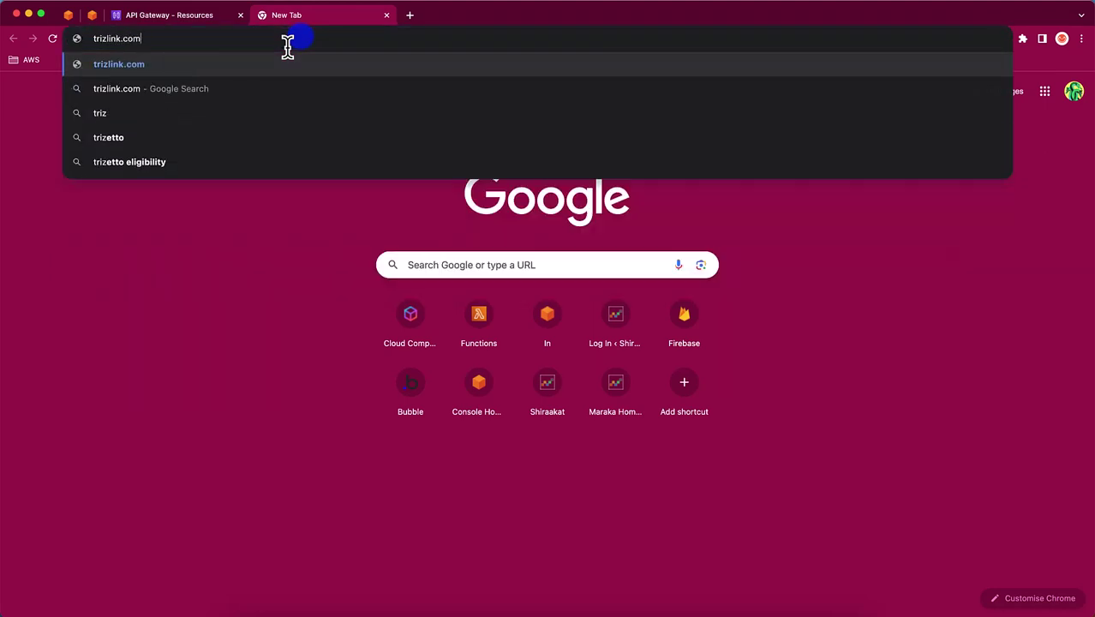
pyautogui.press('Return')
pyautogui.press('super+alt+j')
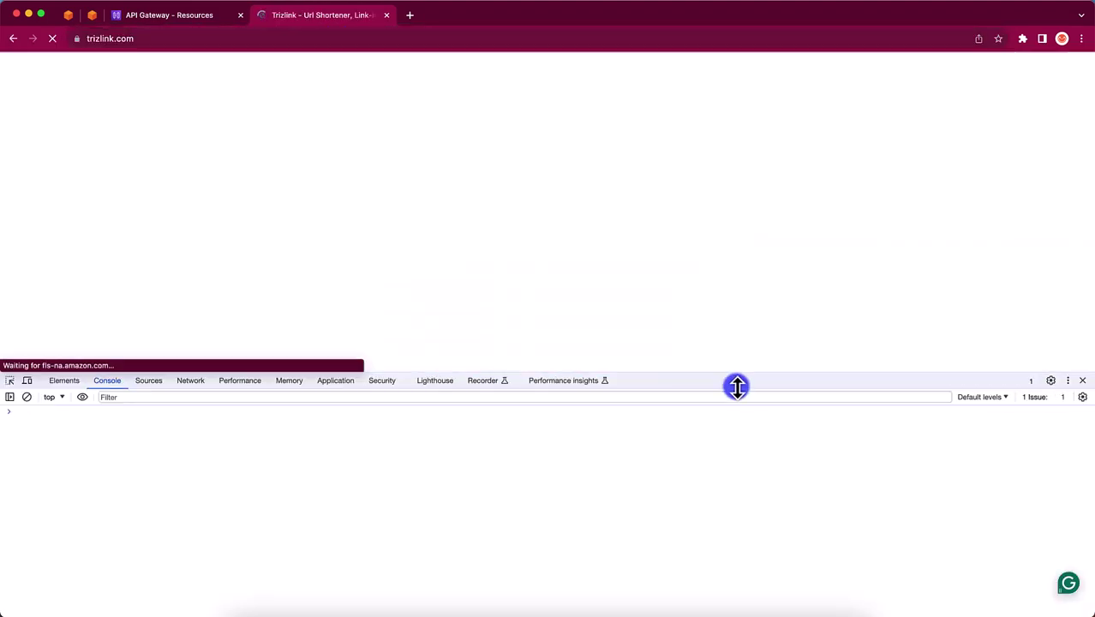
pyautogui.moveTo(735, 377); pyautogui.dragTo(757, 319)
pyautogui.click(191, 316)
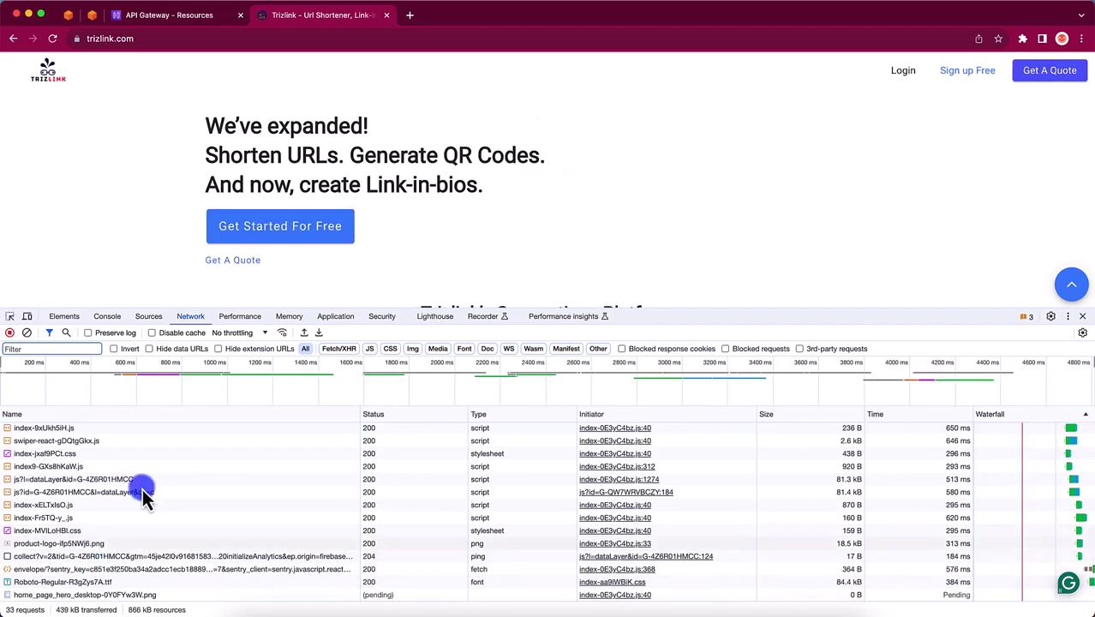
# Open Trizlink's login page and activate the email address field of the sign-in form.
pyautogui.click(901, 74)
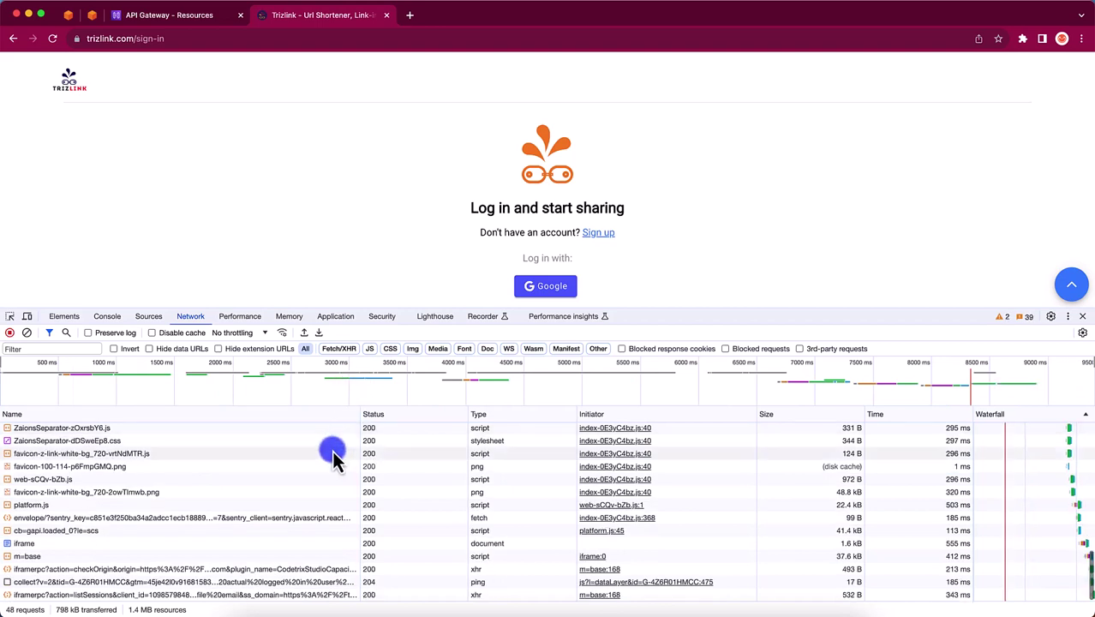
pyautogui.scroll(-4, 536, 295)
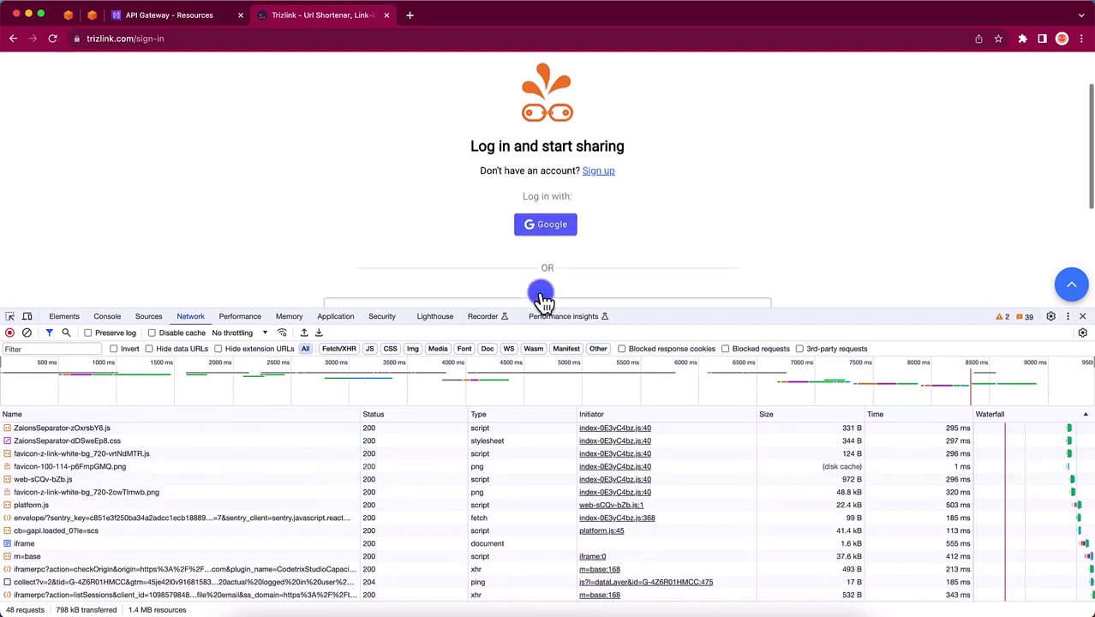
pyautogui.click(438, 128)
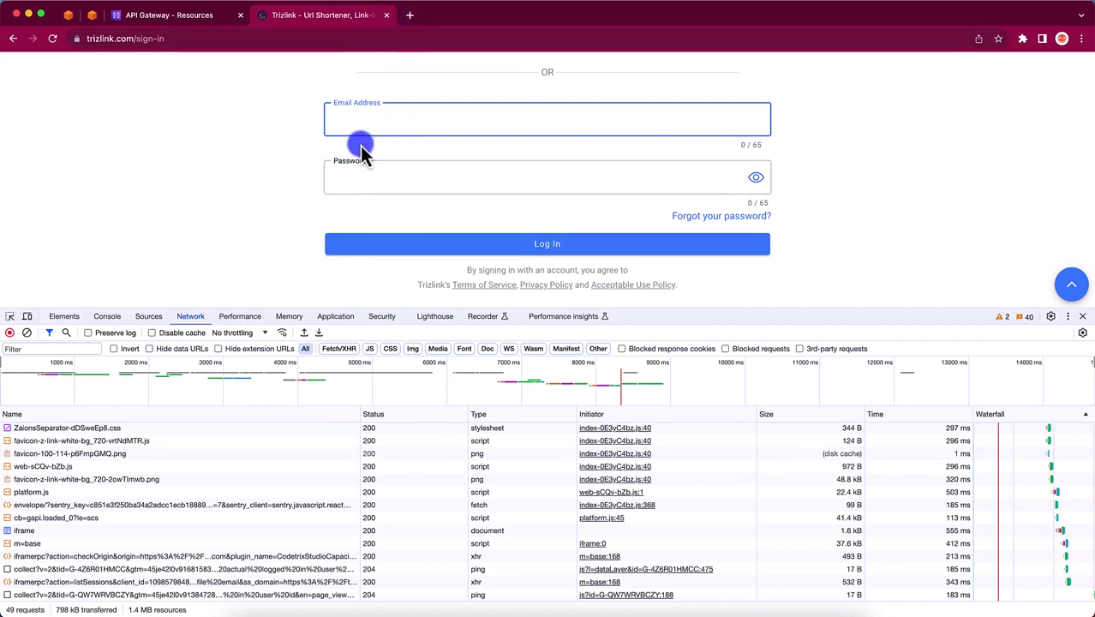
# Return to API Gateway and examine the OPTIONS method's default integration response, its header mappings and content handling.
pyautogui.click(165, 17)
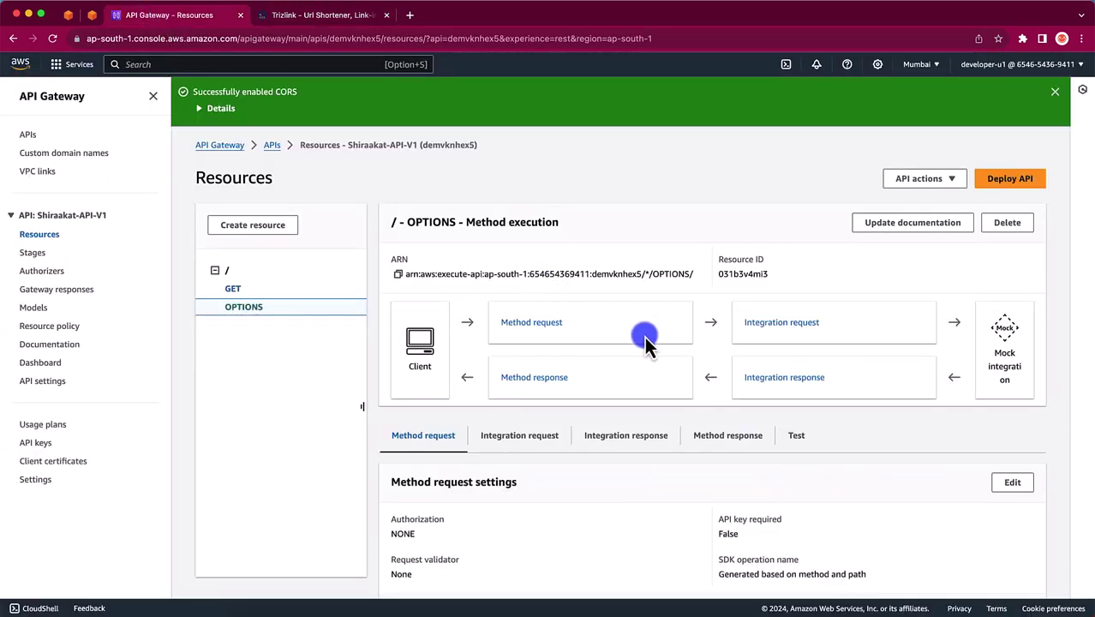
pyautogui.scroll(-6, 548, 392)
pyautogui.scroll(6, 542, 481)
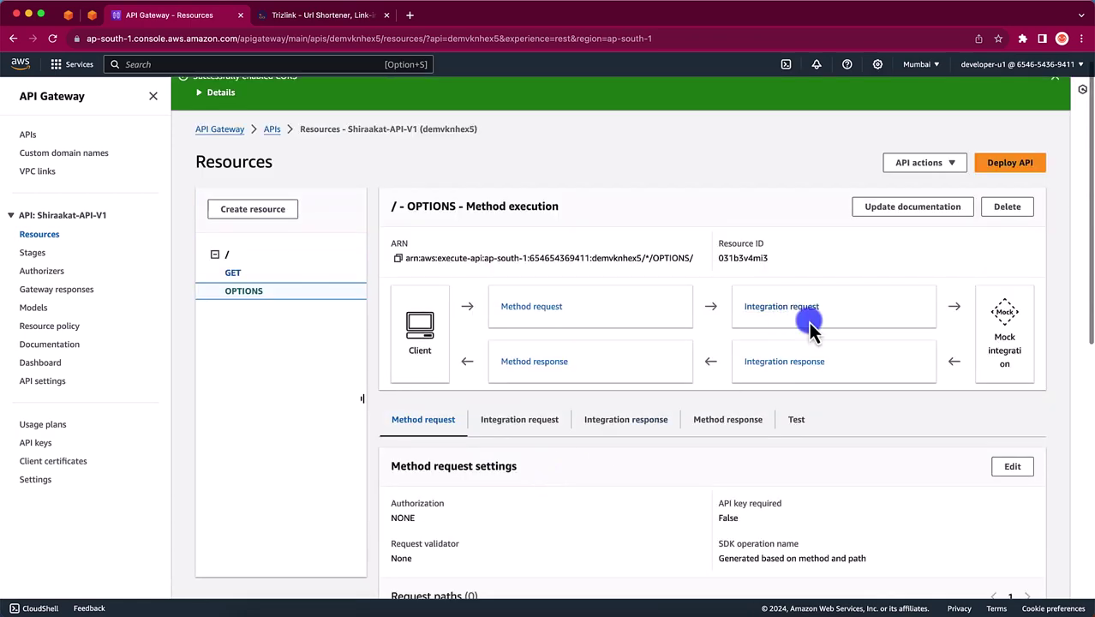
pyautogui.click(804, 358)
pyautogui.scroll(-4, 661, 462)
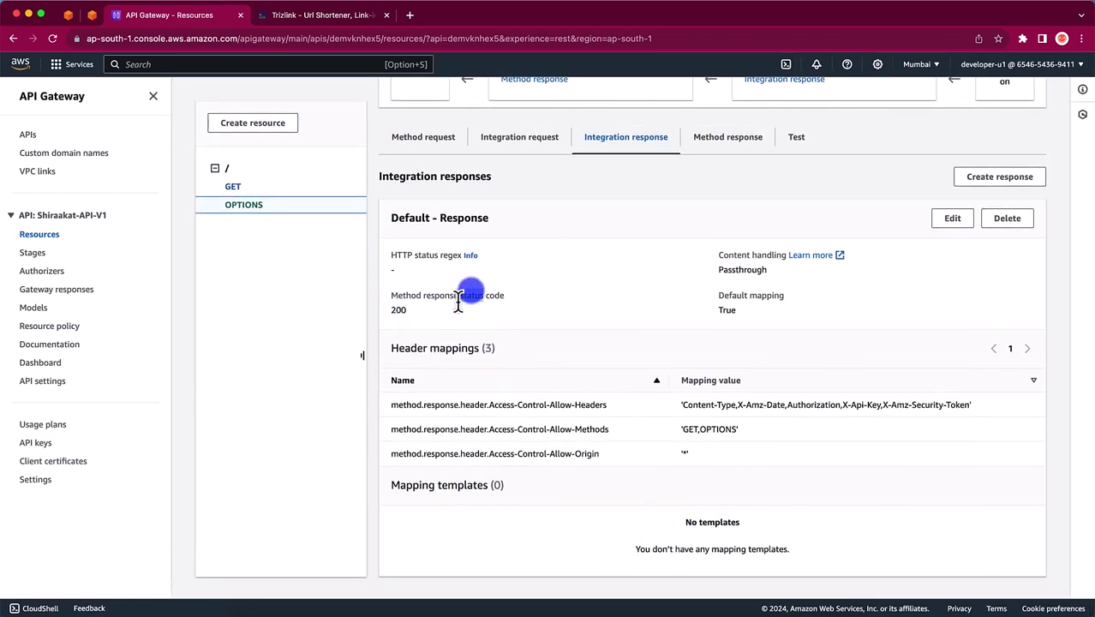
pyautogui.scroll(4, 245, 313)
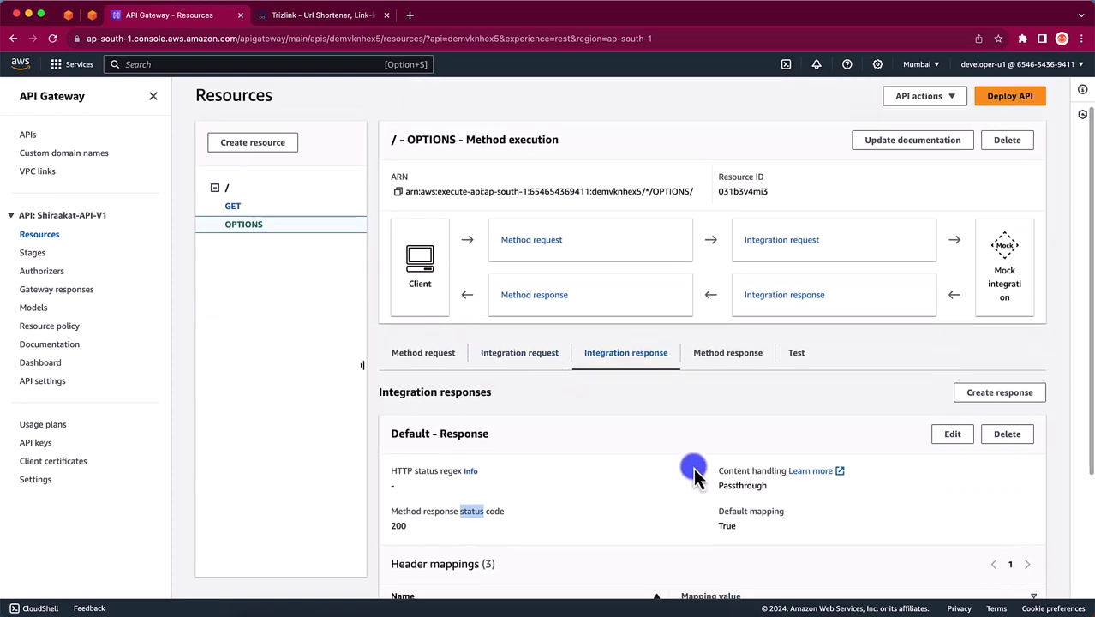
pyautogui.doubleClick(741, 485)
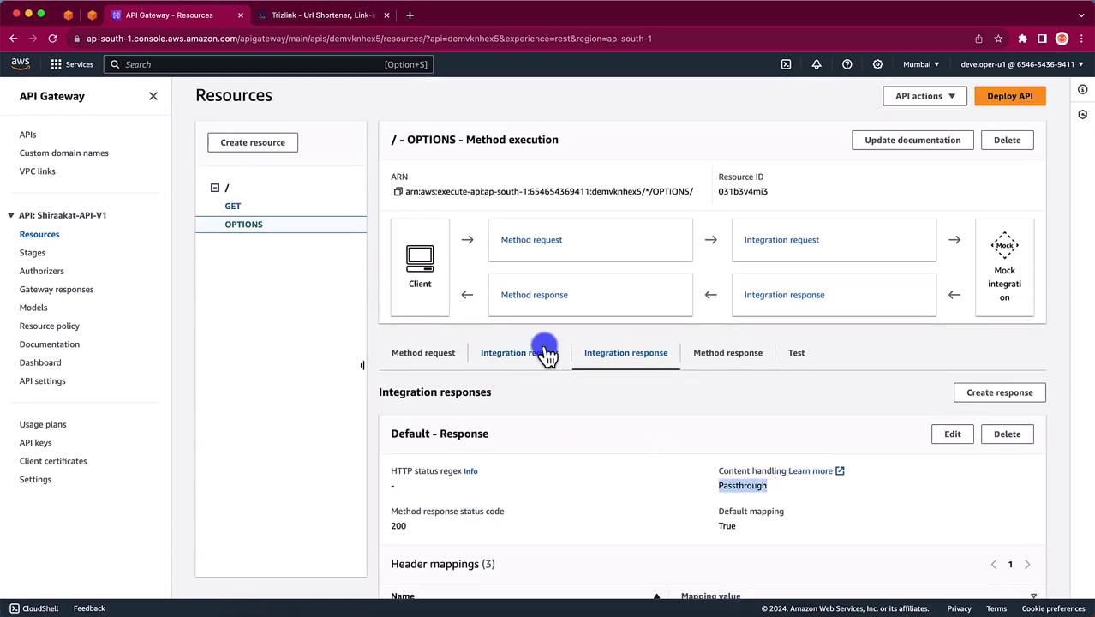
# Select the GET method, open the API's stages and highlight the dev stage's invoke URL.
pyautogui.click(243, 198)
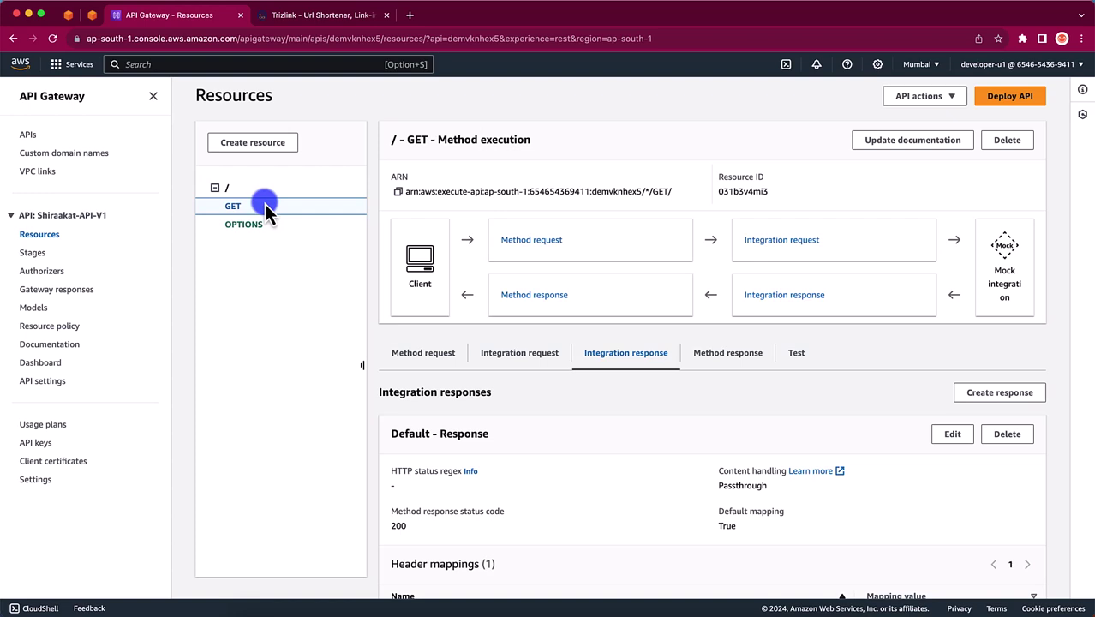
pyautogui.click(34, 254)
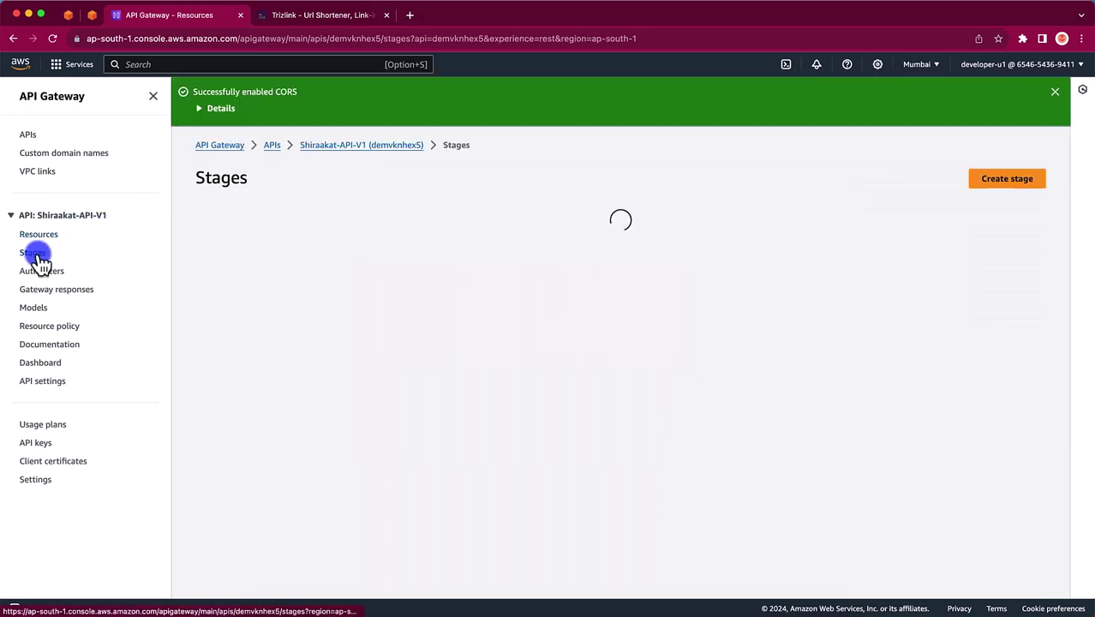
pyautogui.scroll(-3, 447, 298)
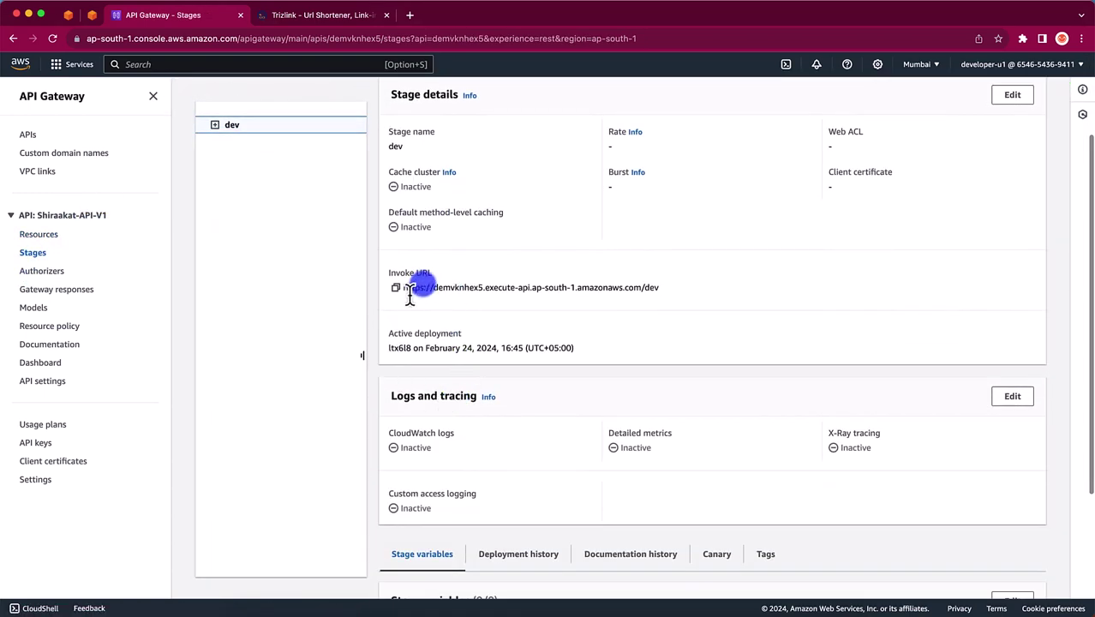
pyautogui.moveTo(406, 288); pyautogui.dragTo(658, 289)
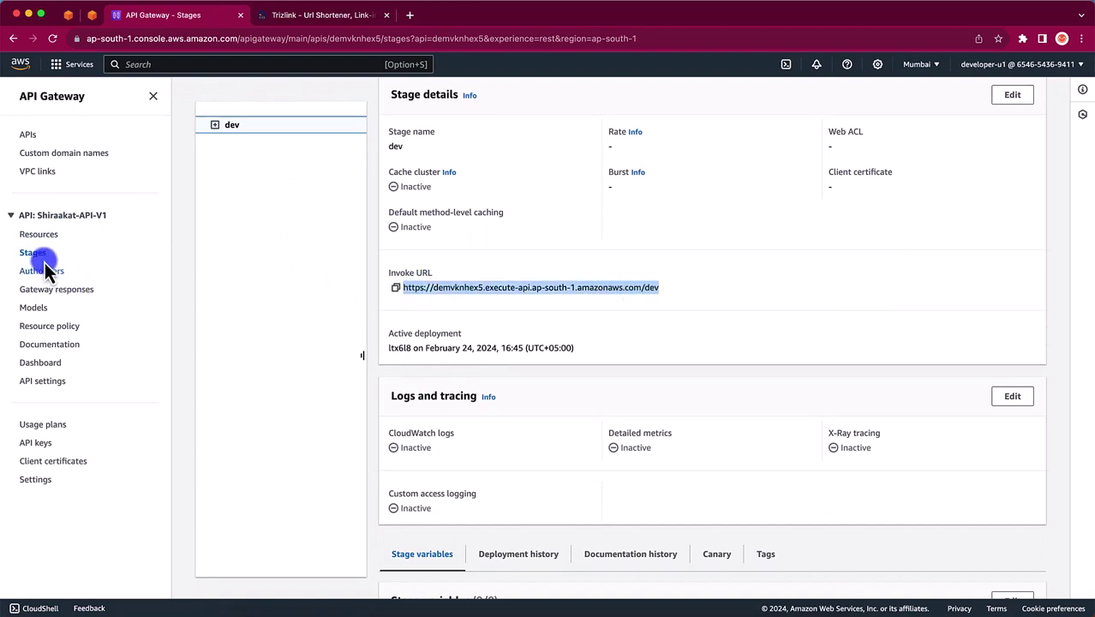
# Return to the API's resources, draft the example path /users in a new browser tab without loading it, and go back to the resources.
pyautogui.click(34, 234)
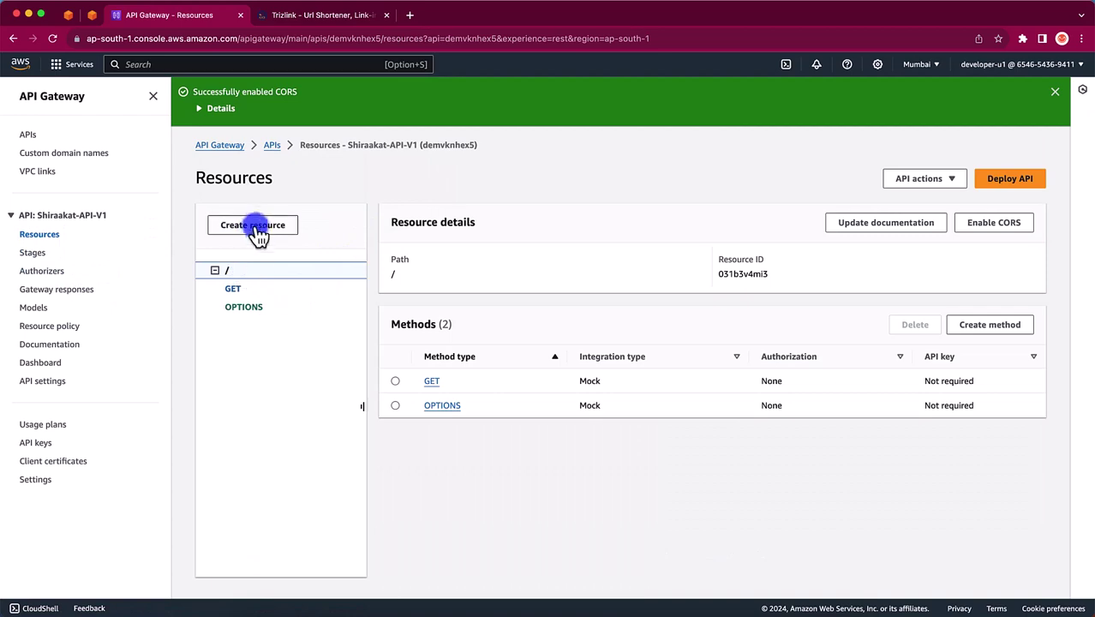
pyautogui.click(409, 16)
pyautogui.write('/users')
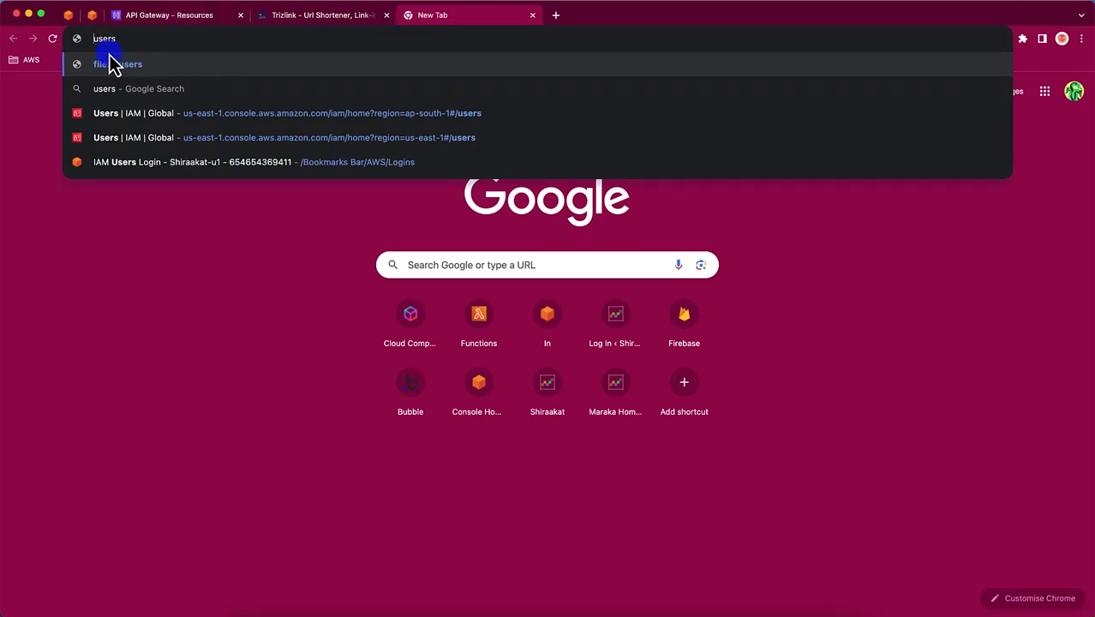
pyautogui.click(201, 17)
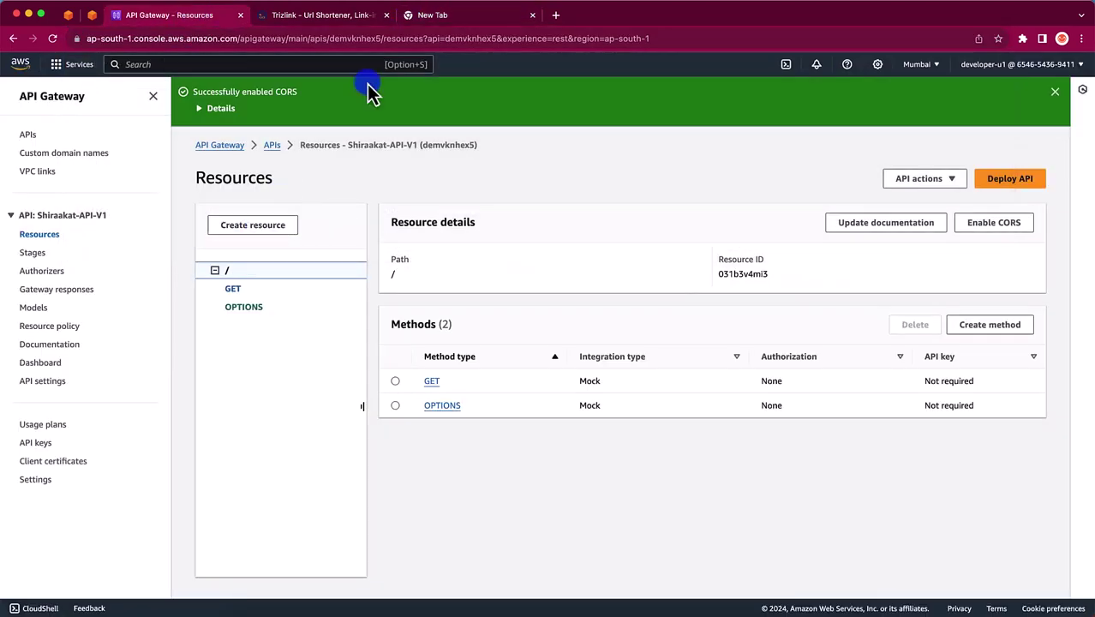
pyautogui.click(454, 17)
pyautogui.click(85, 40)
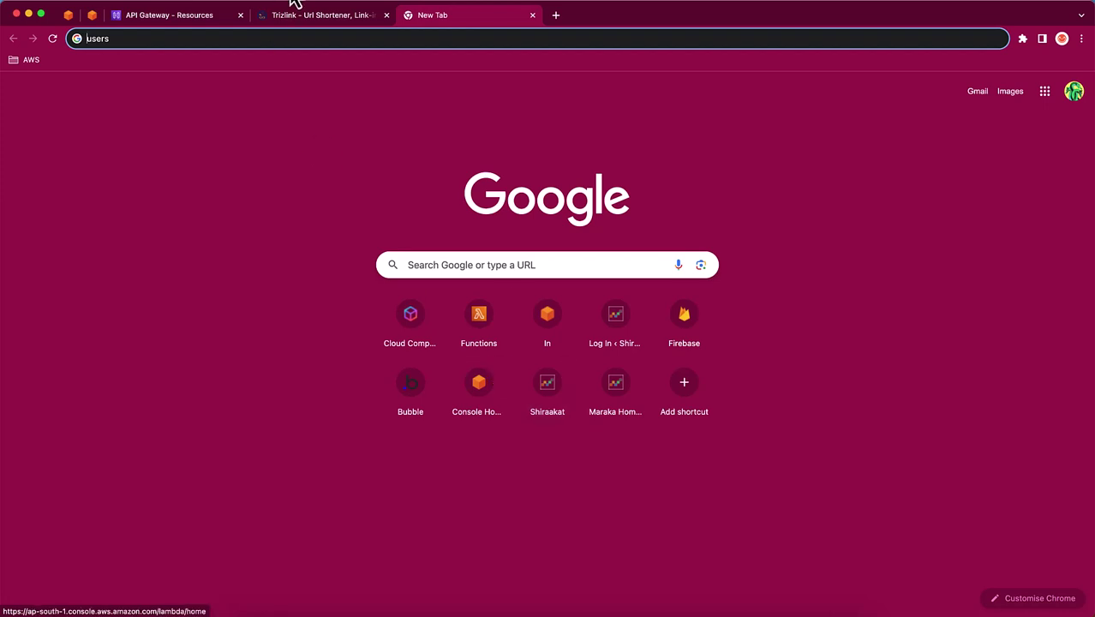
pyautogui.click(190, 18)
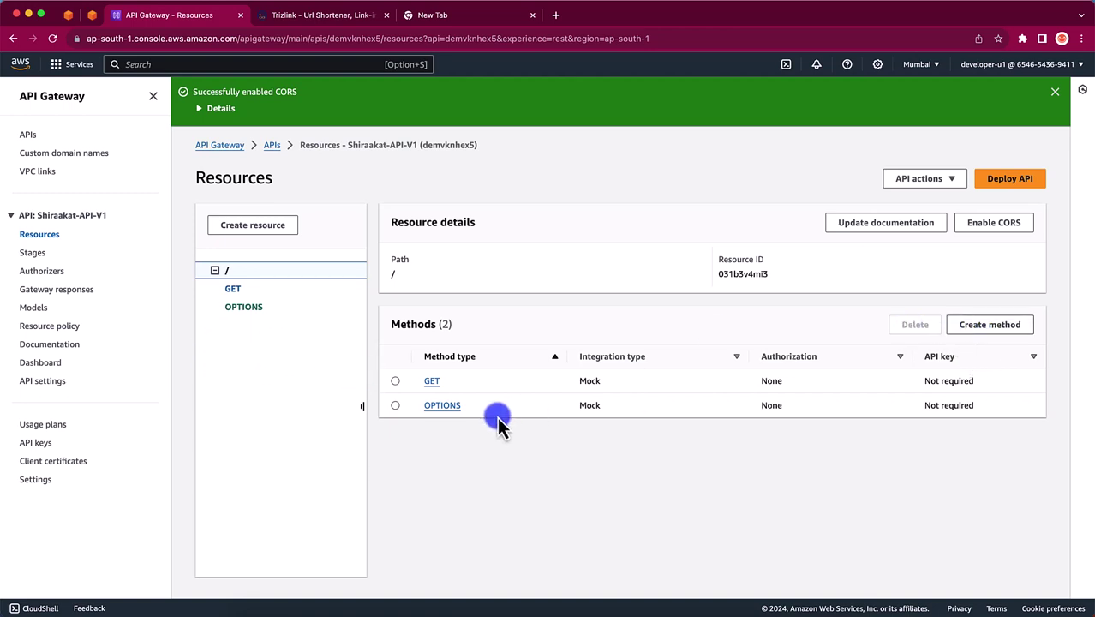
# Examine the GET method's integration response, including its header mapping and the JSON in the application/json mapping template.
pyautogui.click(232, 287)
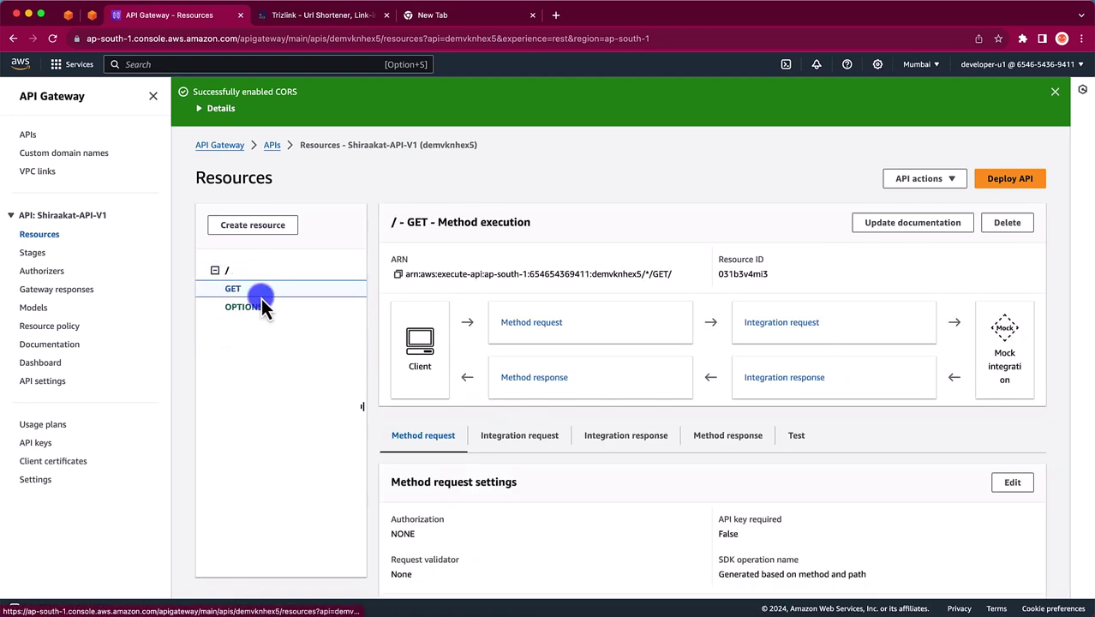
pyautogui.click(792, 382)
pyautogui.scroll(-5, 794, 384)
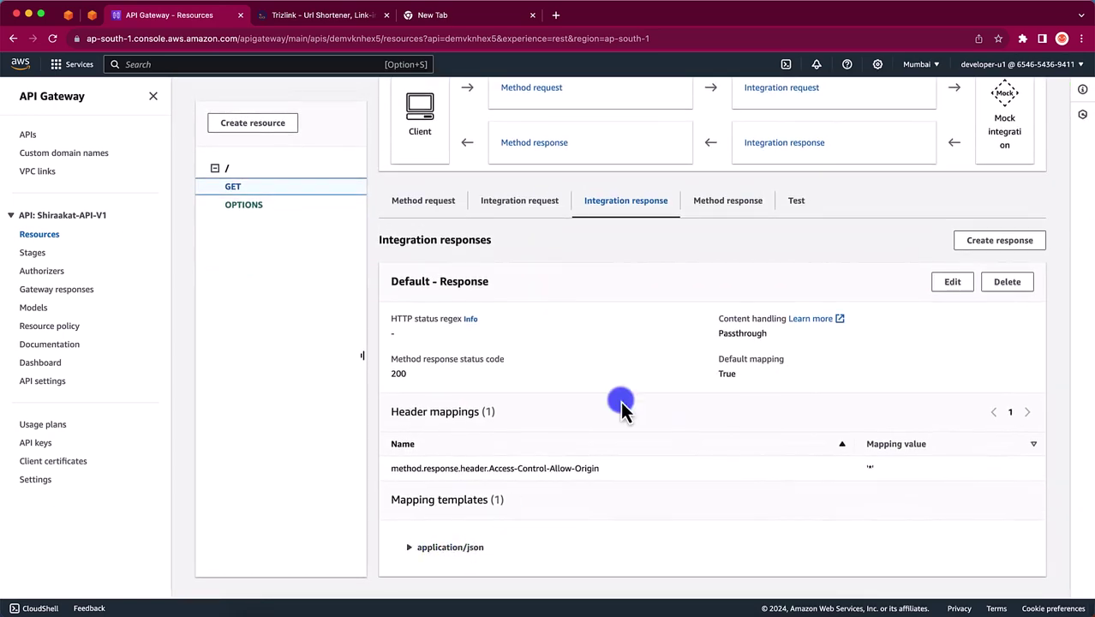
pyautogui.click(437, 550)
pyautogui.scroll(-2, 434, 548)
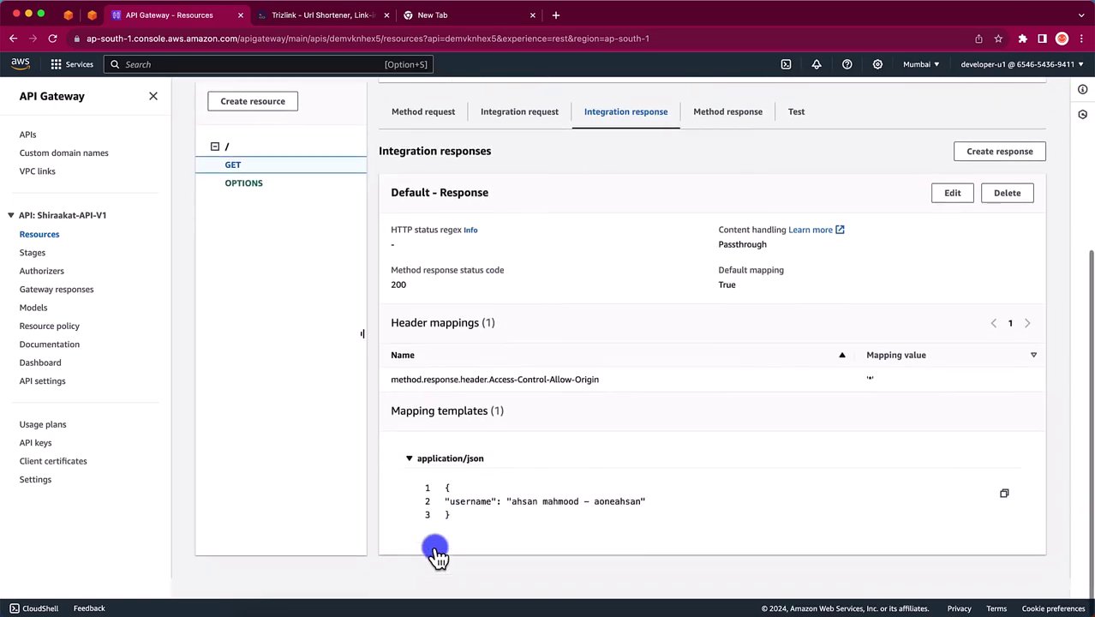
pyautogui.moveTo(432, 514); pyautogui.dragTo(494, 535)
pyautogui.click(439, 520)
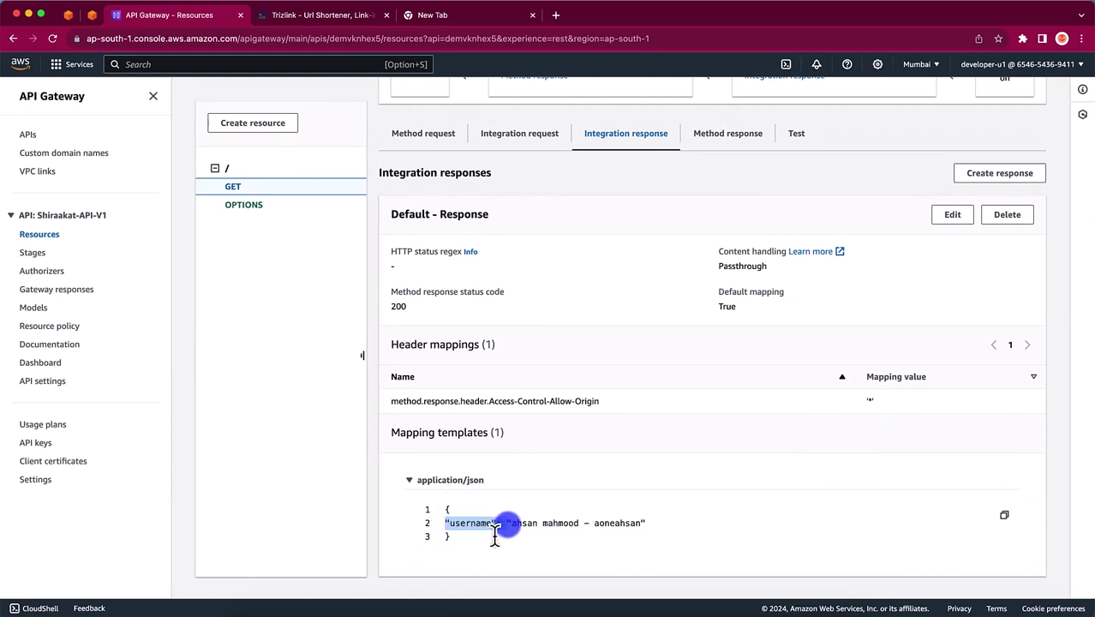
pyautogui.click(531, 523)
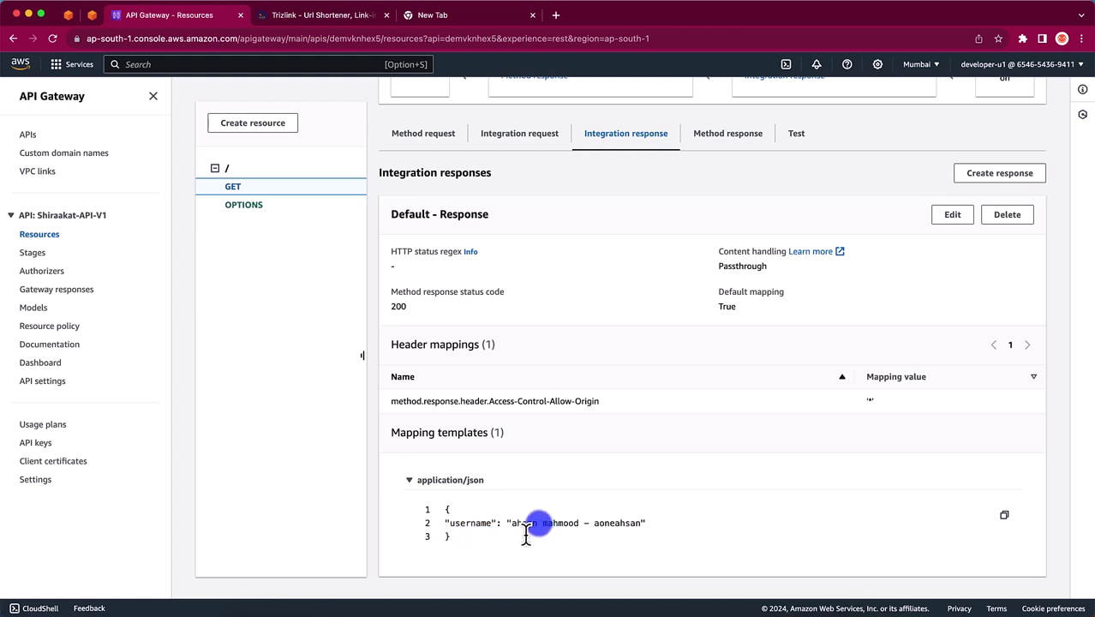
pyautogui.moveTo(453, 538); pyautogui.dragTo(443, 502)
pyautogui.click(459, 538)
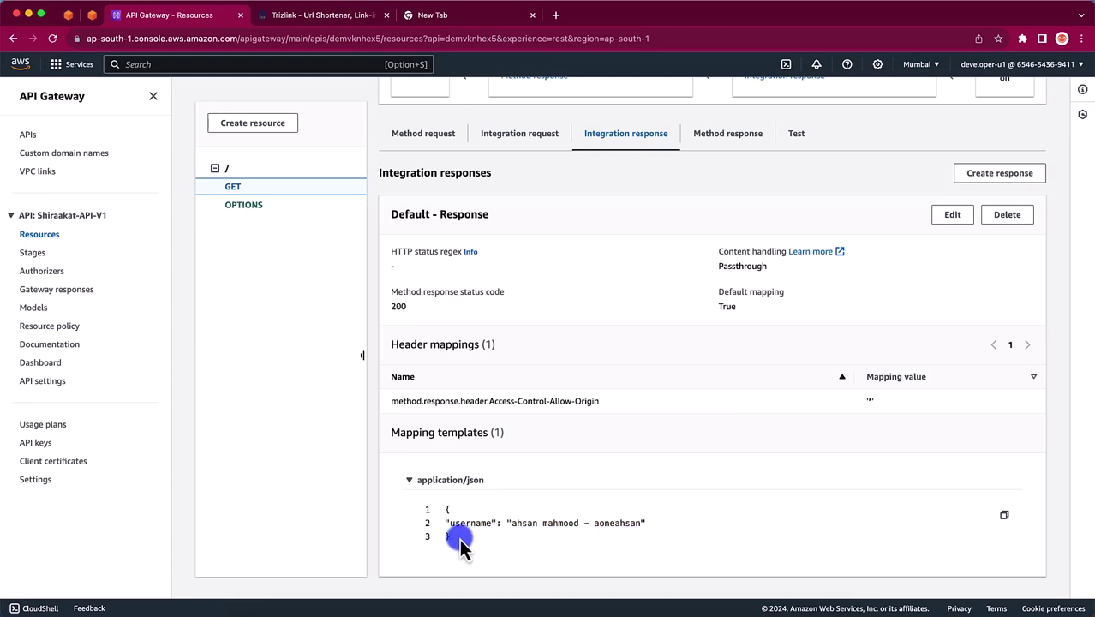
# Inspect the JSON response body of the Dev Stage APIs - Get API request in Postman, and return to the root resource in API Gateway.
pyautogui.click(786, 601)
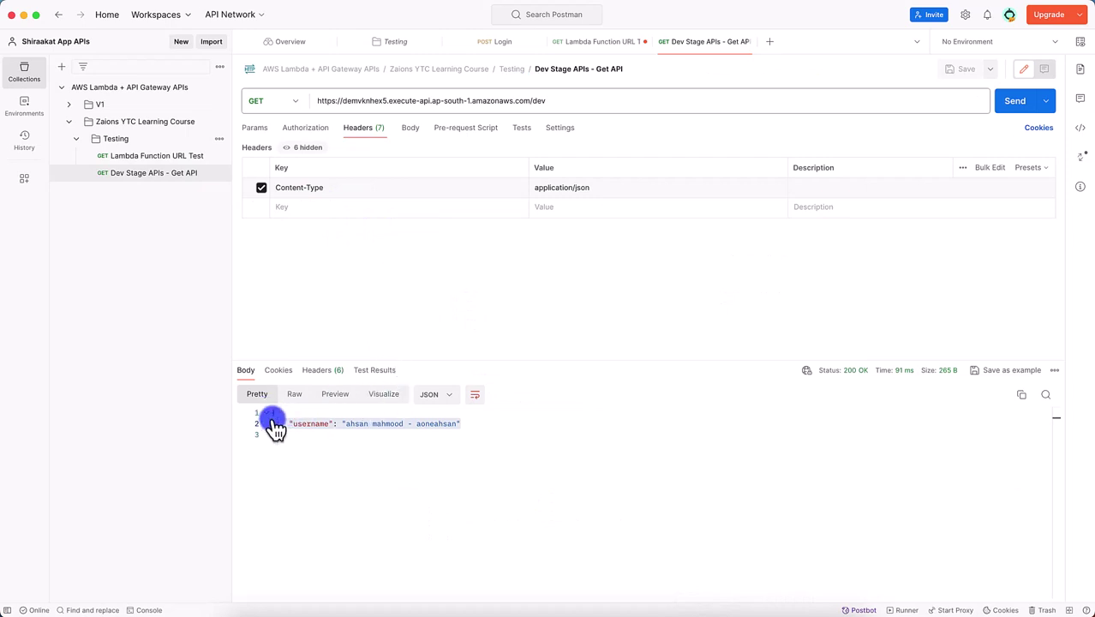
pyautogui.moveTo(264, 436); pyautogui.dragTo(255, 404)
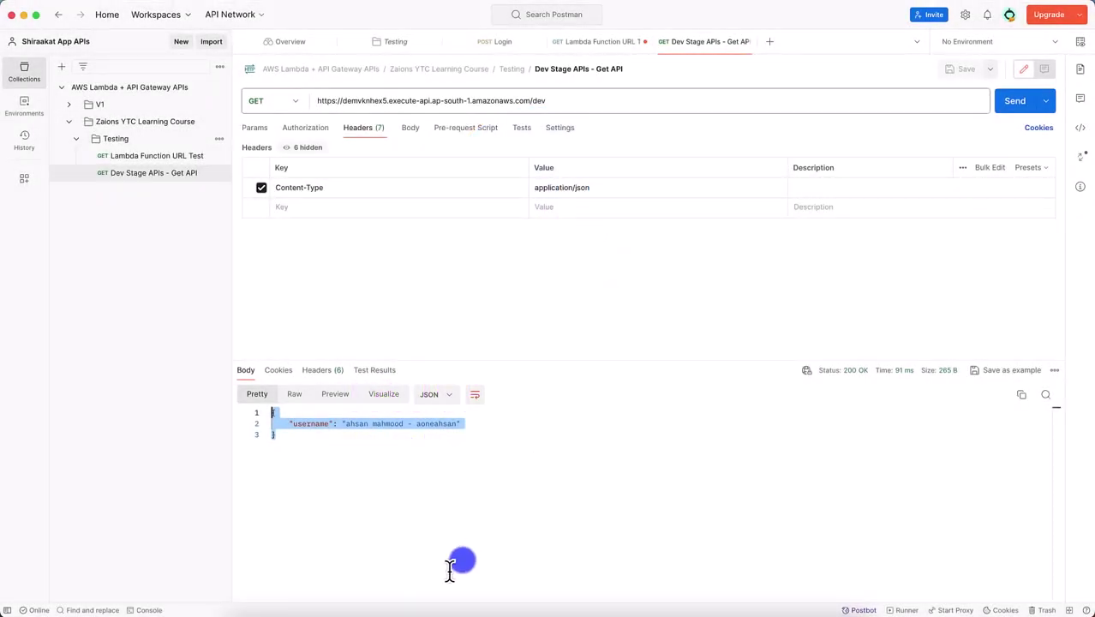
pyautogui.click(411, 610)
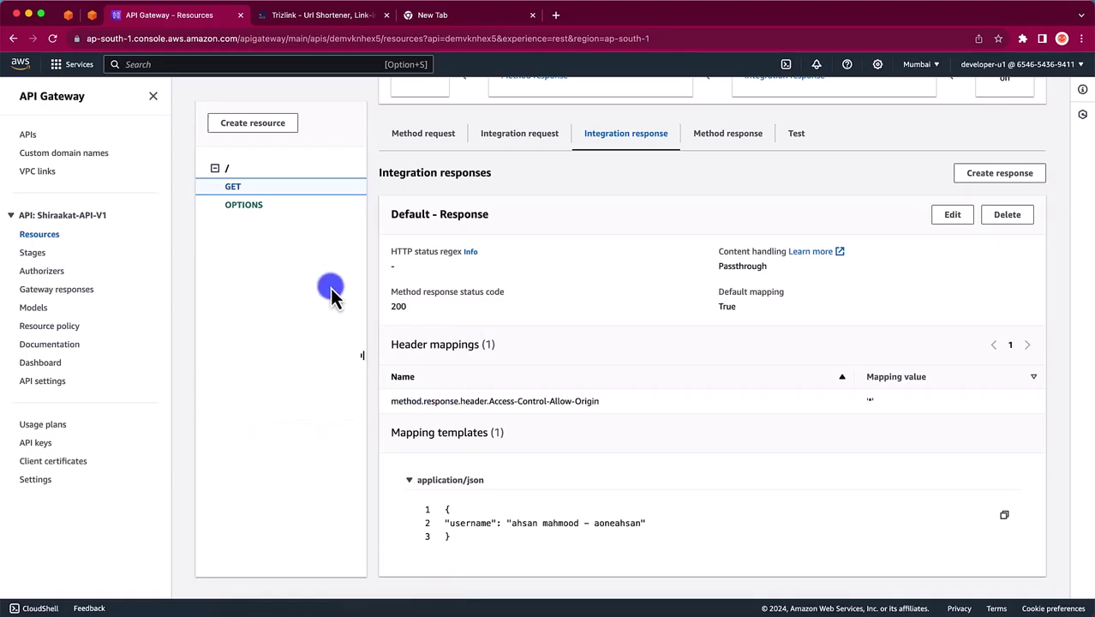
pyautogui.click(228, 170)
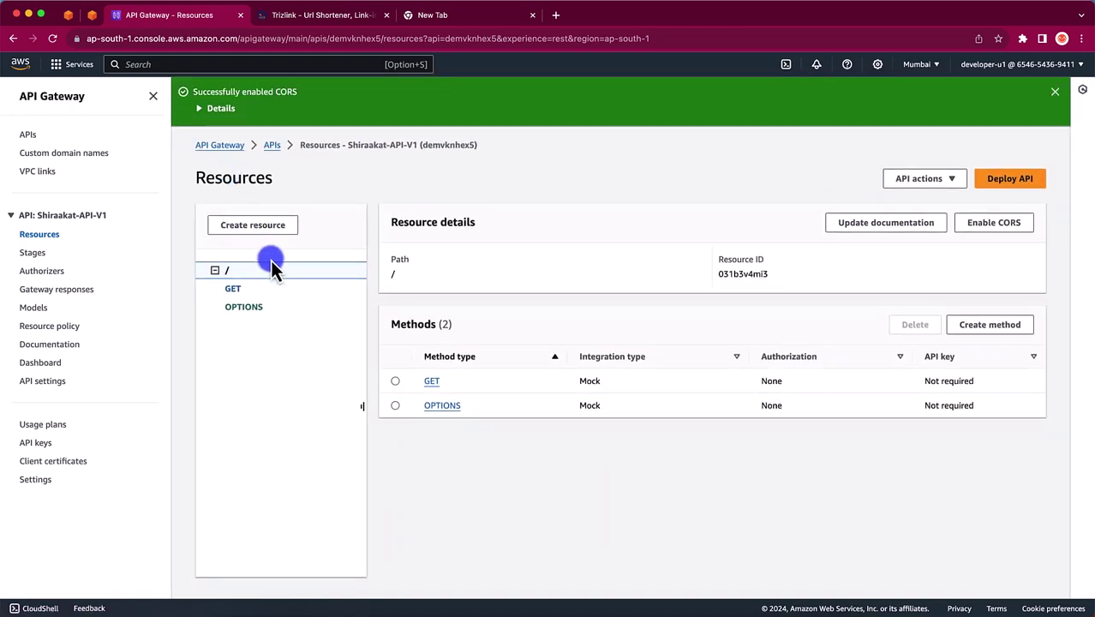
# Create a resource named users under the root path with CORS enabled.
pyautogui.click(253, 225)
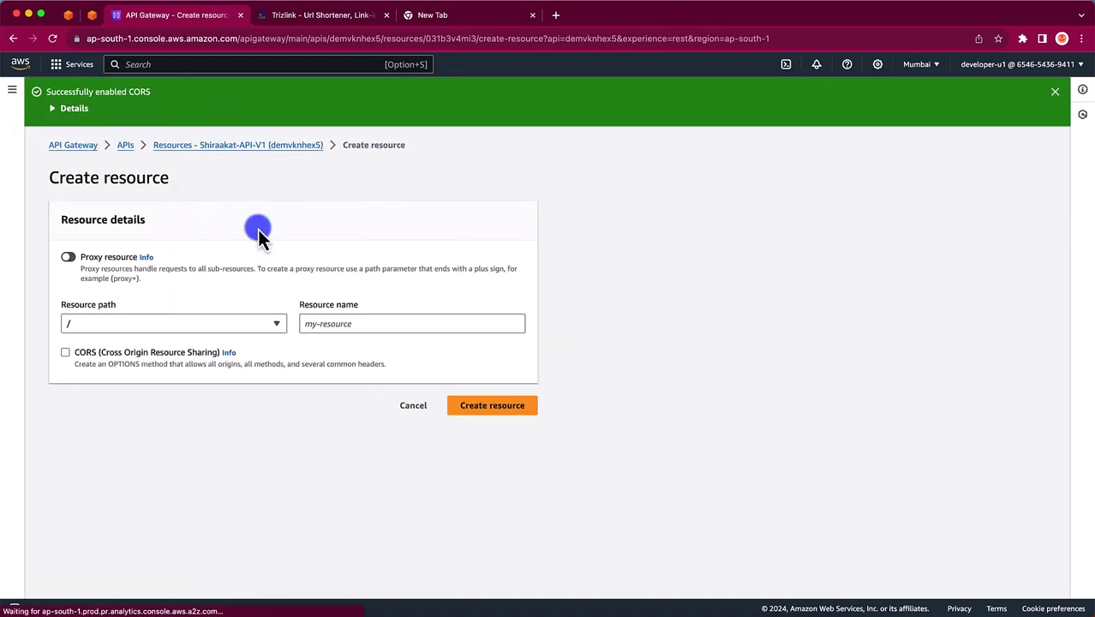
pyautogui.click(335, 327)
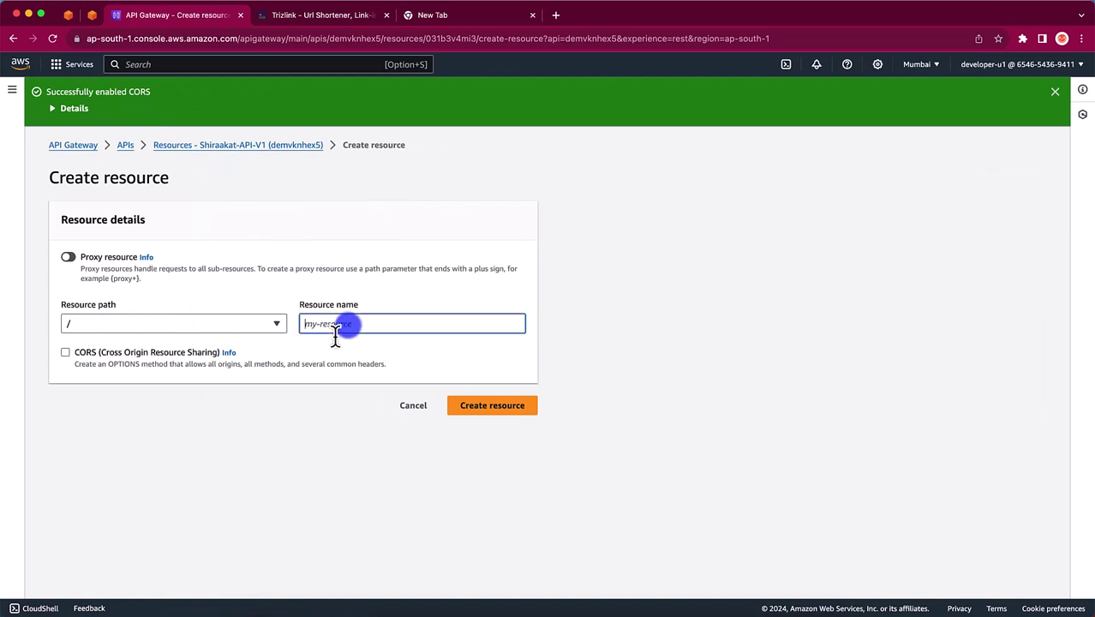
pyautogui.write('users')
pyautogui.click(84, 358)
pyautogui.click(509, 408)
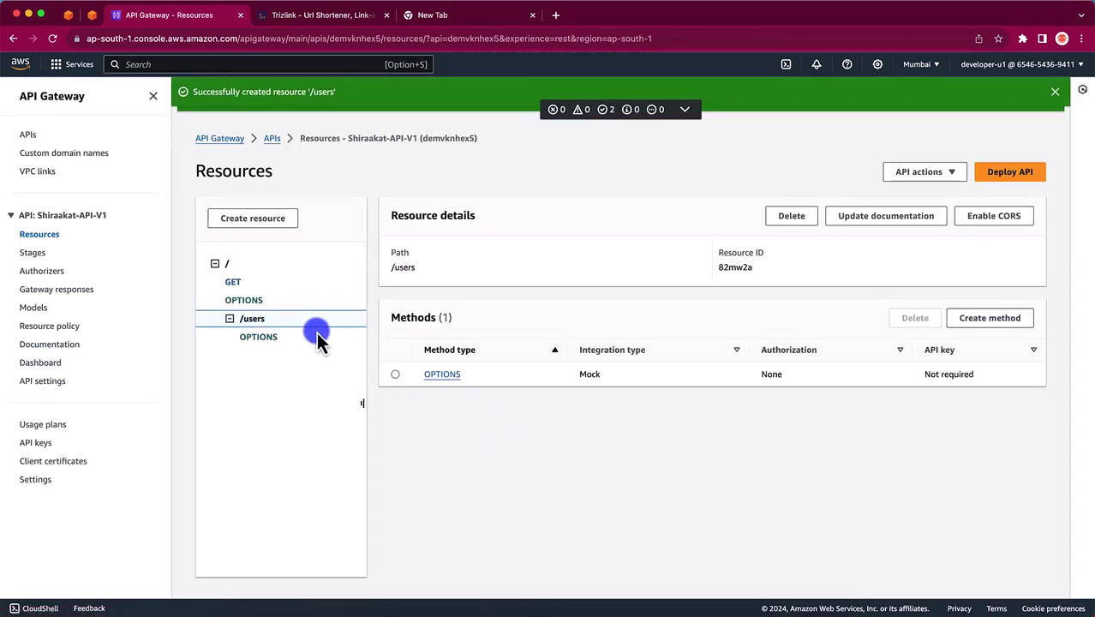
# Create a GET method with Mock integration on the /users resource.
pyautogui.click(989, 317)
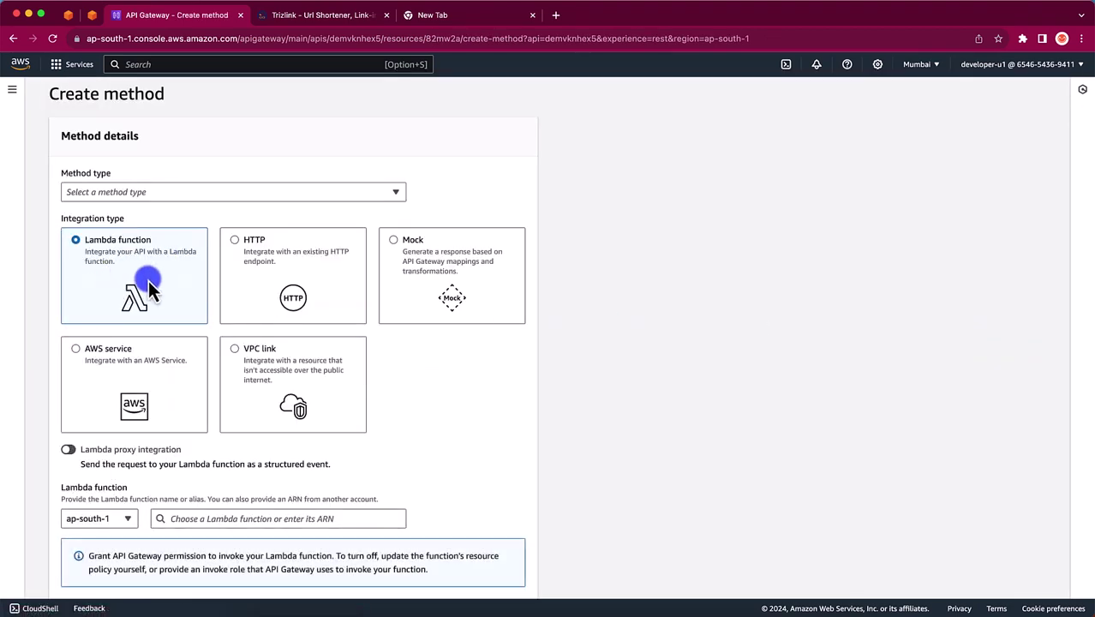
pyautogui.click(472, 279)
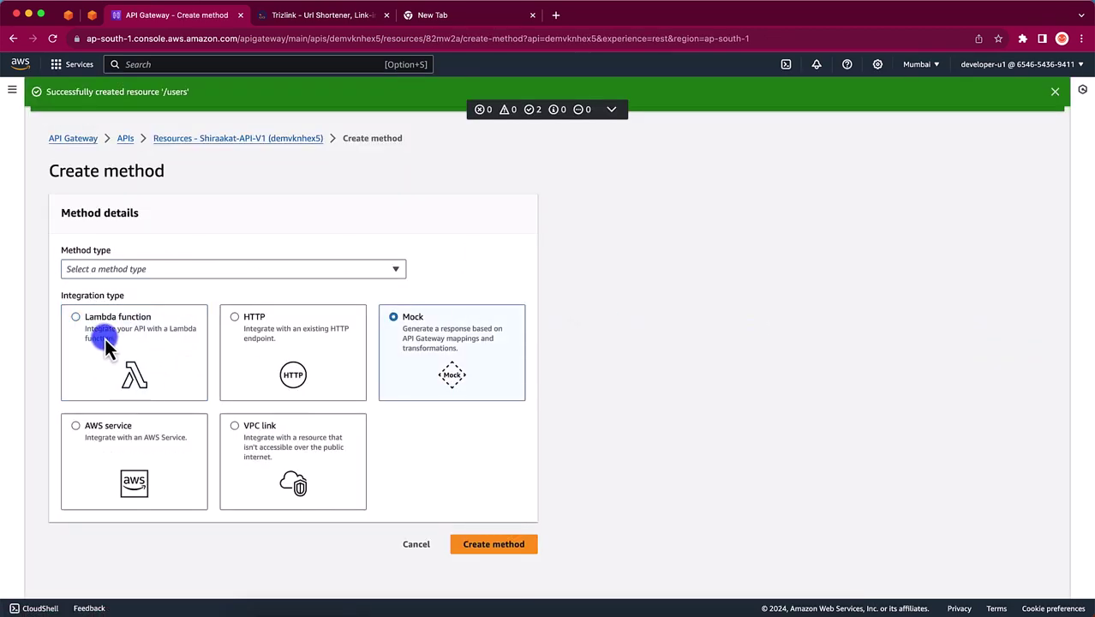
pyautogui.click(129, 270)
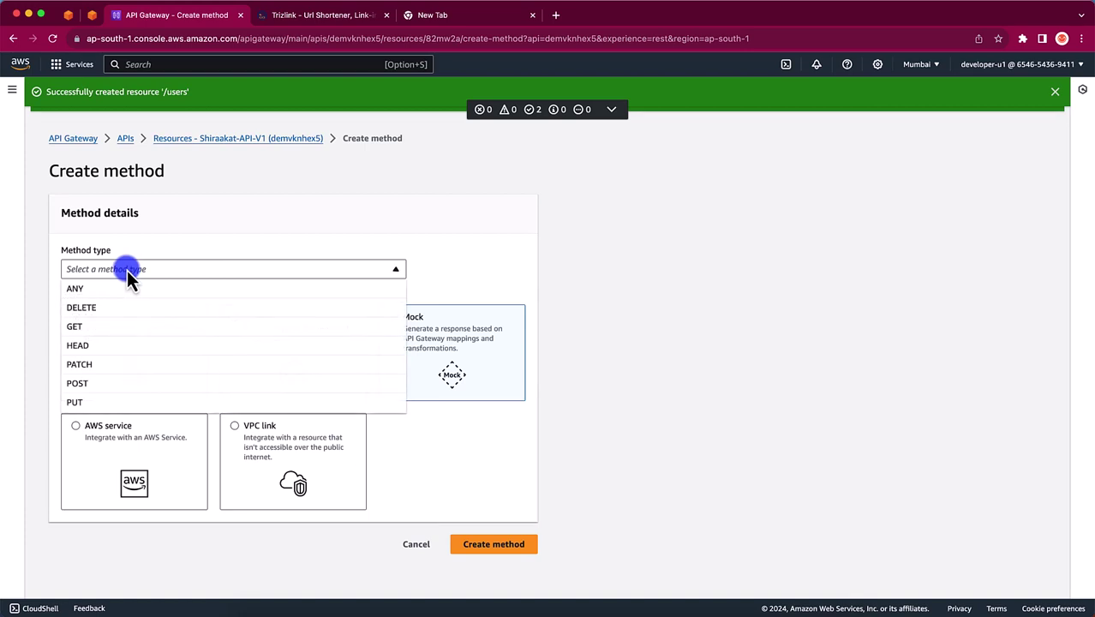
pyautogui.click(96, 325)
pyautogui.click(482, 544)
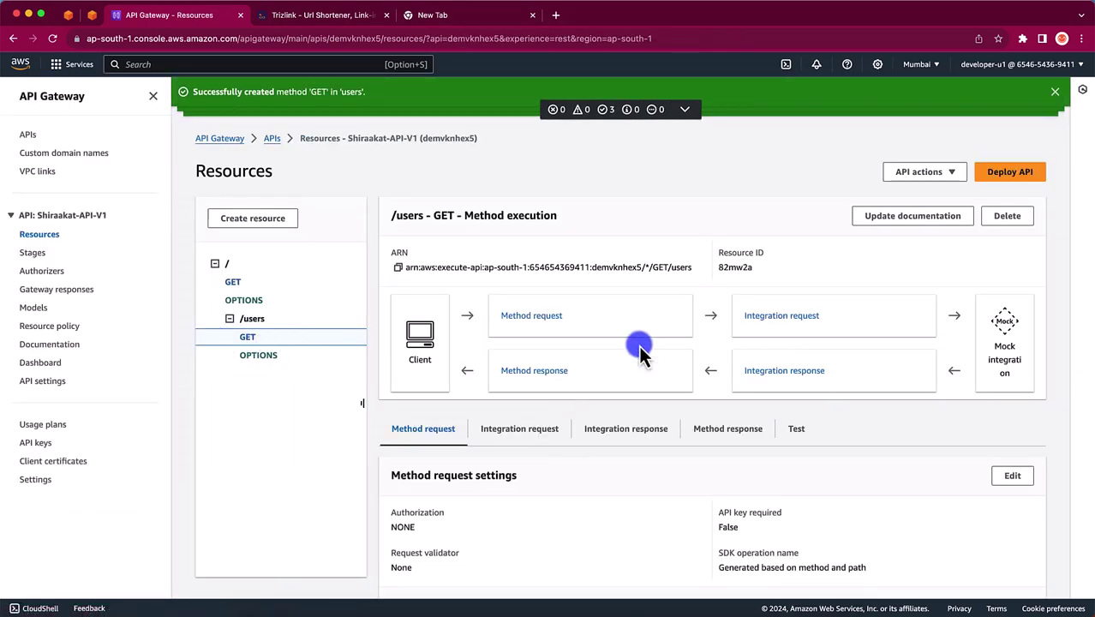
# Open the default integration response of the /users GET method for editing and expand its mapping templates.
pyautogui.click(784, 370)
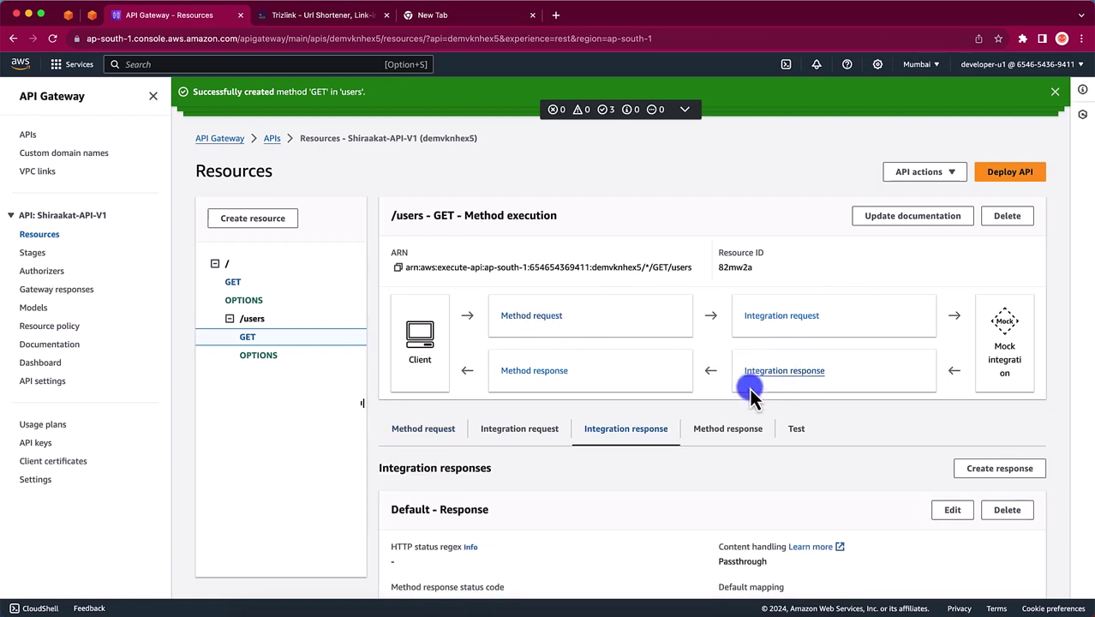
pyautogui.scroll(-5, 577, 472)
pyautogui.click(954, 235)
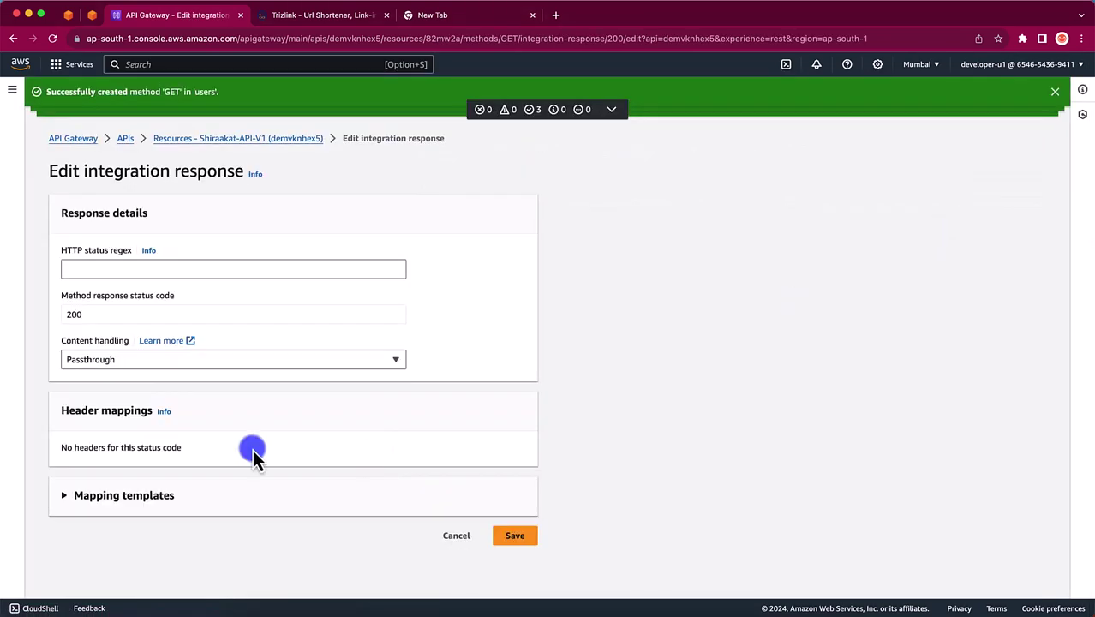
pyautogui.click(98, 497)
pyautogui.scroll(-5, 81, 502)
# Start a JSON array in the application/json template body, containing one object whose first property is "id": 1.
pyautogui.click(110, 327)
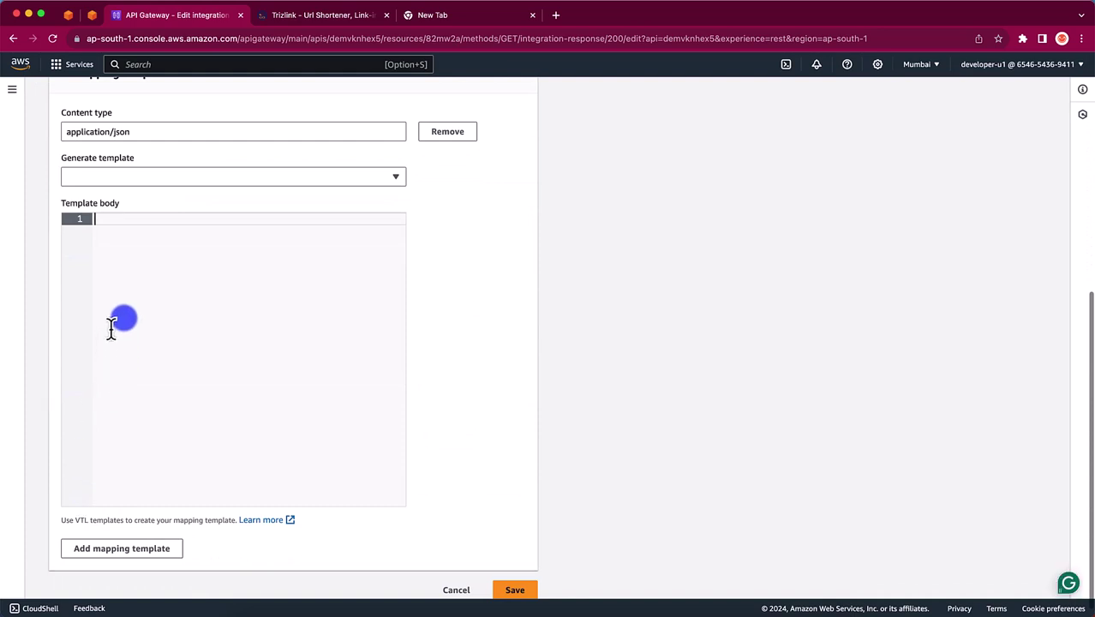
pyautogui.write('[')
pyautogui.press('Return')
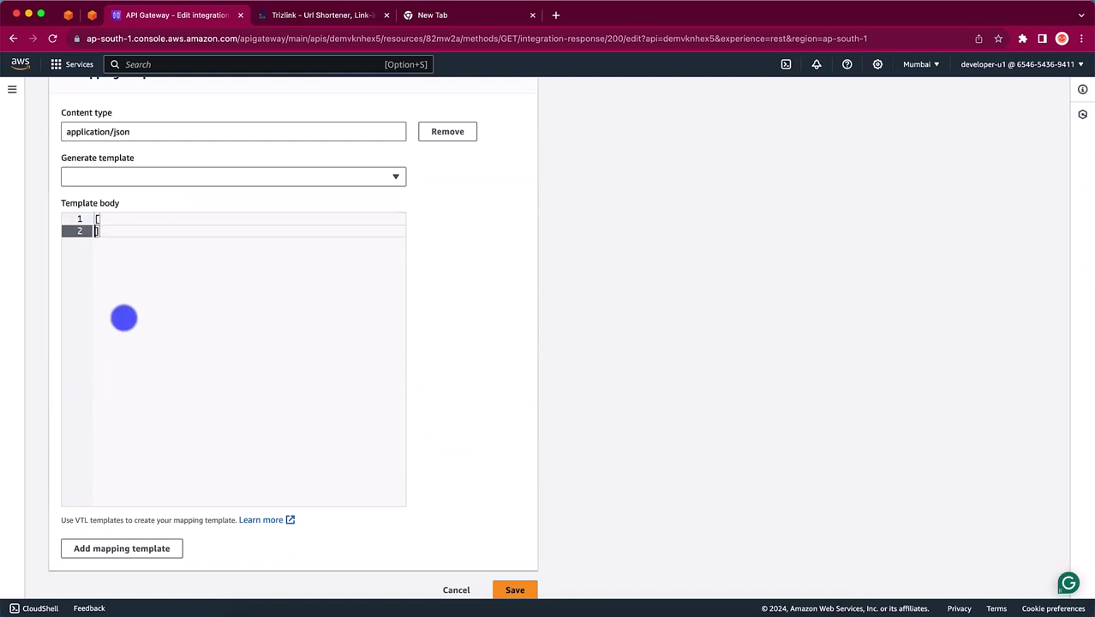
pyautogui.press('Return')
pyautogui.write('{}')
pyautogui.press('Left')
pyautogui.press('Return')
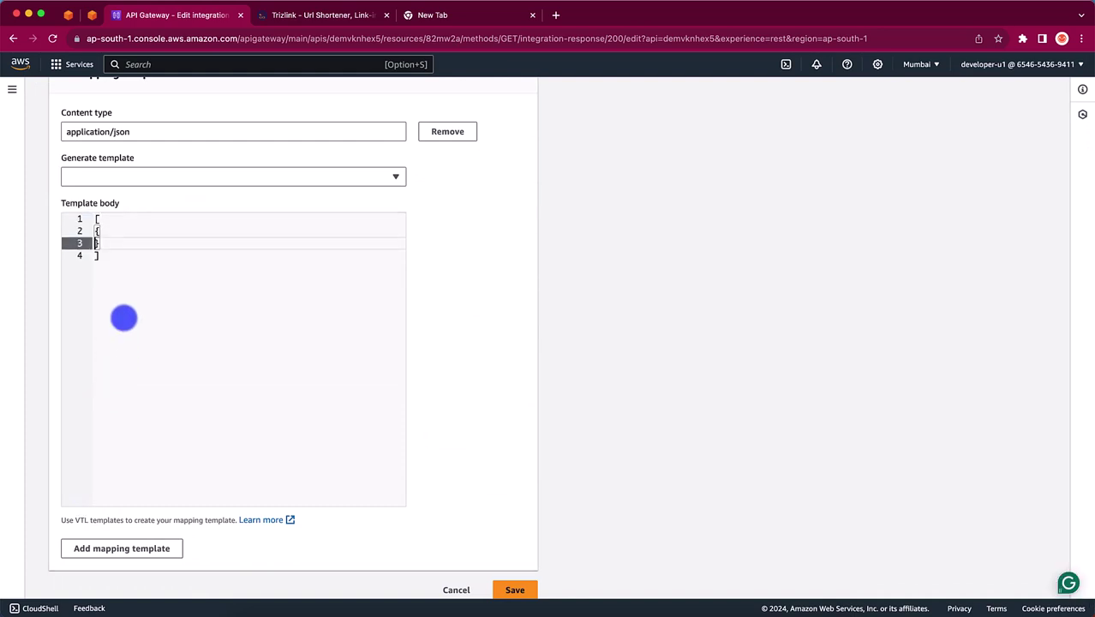
pyautogui.press('Up')
pyautogui.press('Return')
pyautogui.write('"id": 1,')
pyautogui.press('Return')
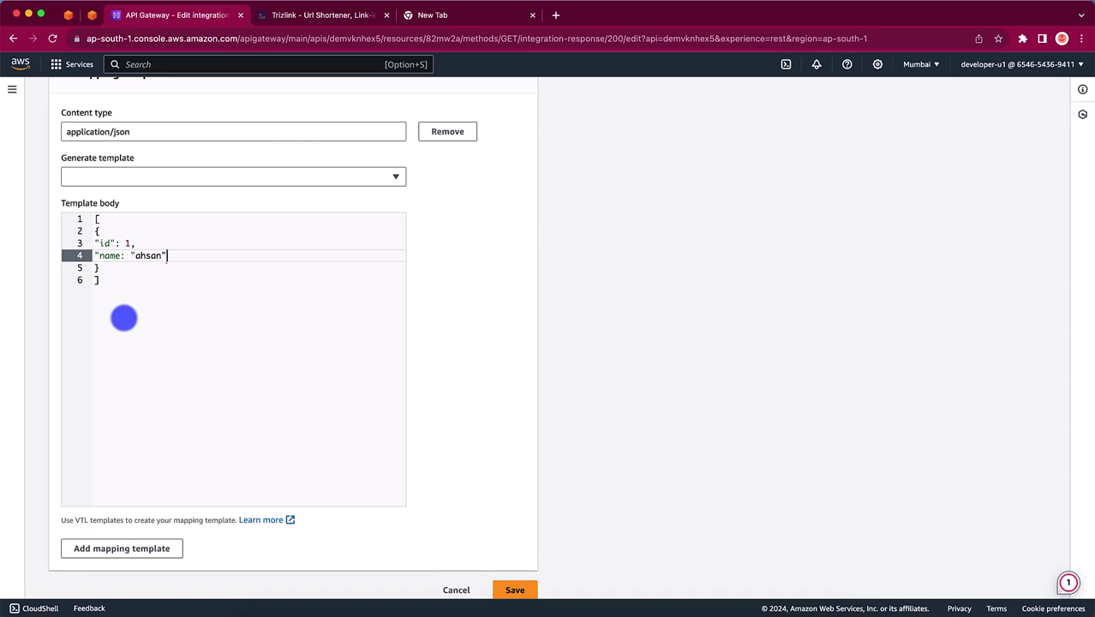
# Add a comma and a second empty object to the template body's array, and close the quote on the first object's name key.
pyautogui.press('Down')
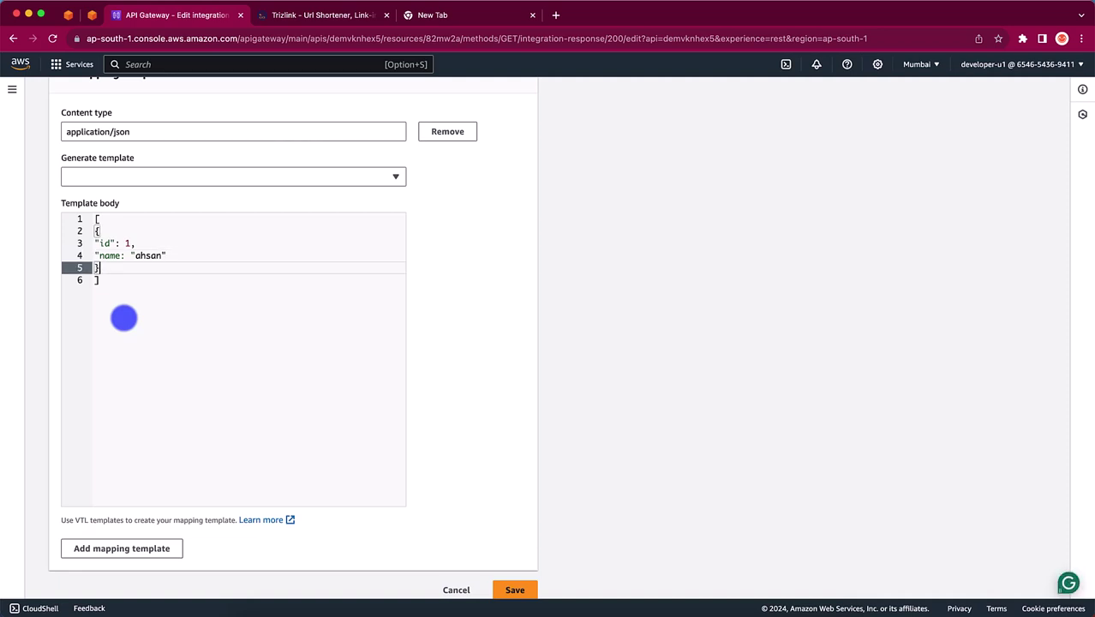
pyautogui.press('Return')
pyautogui.write('{')
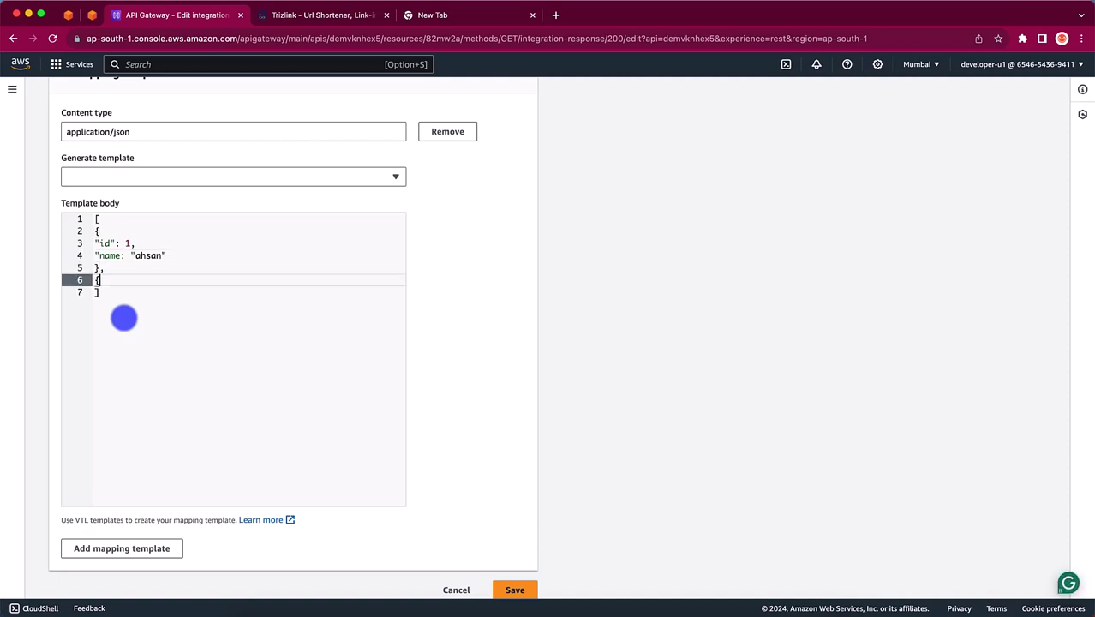
pyautogui.write('}')
pyautogui.press('Up')
pyautogui.press('Up')
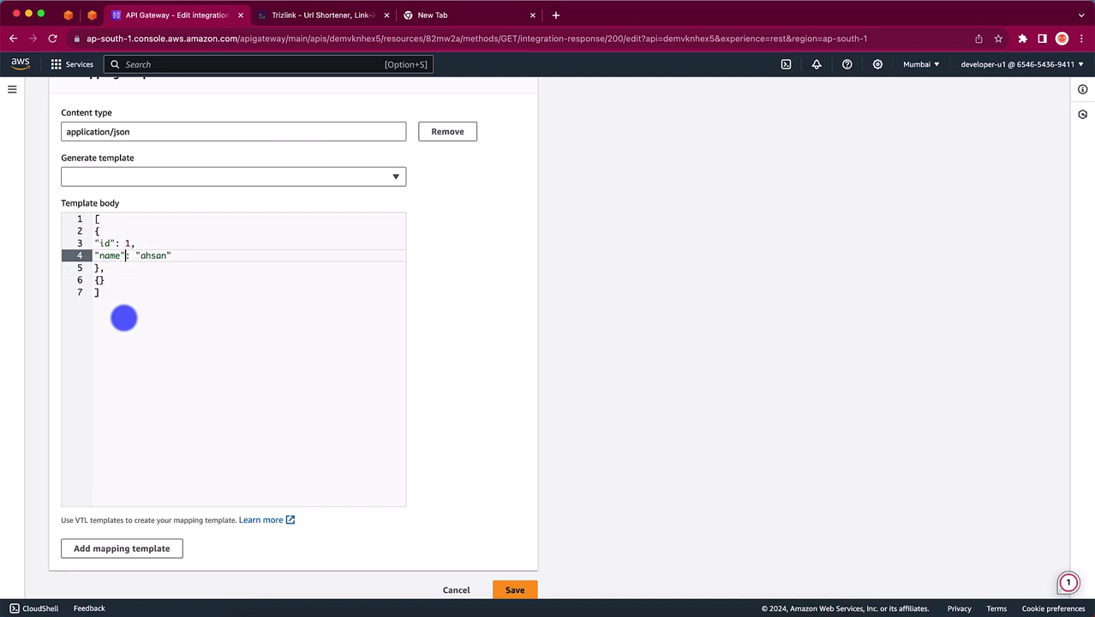
pyautogui.press('Down')
pyautogui.press('Down')
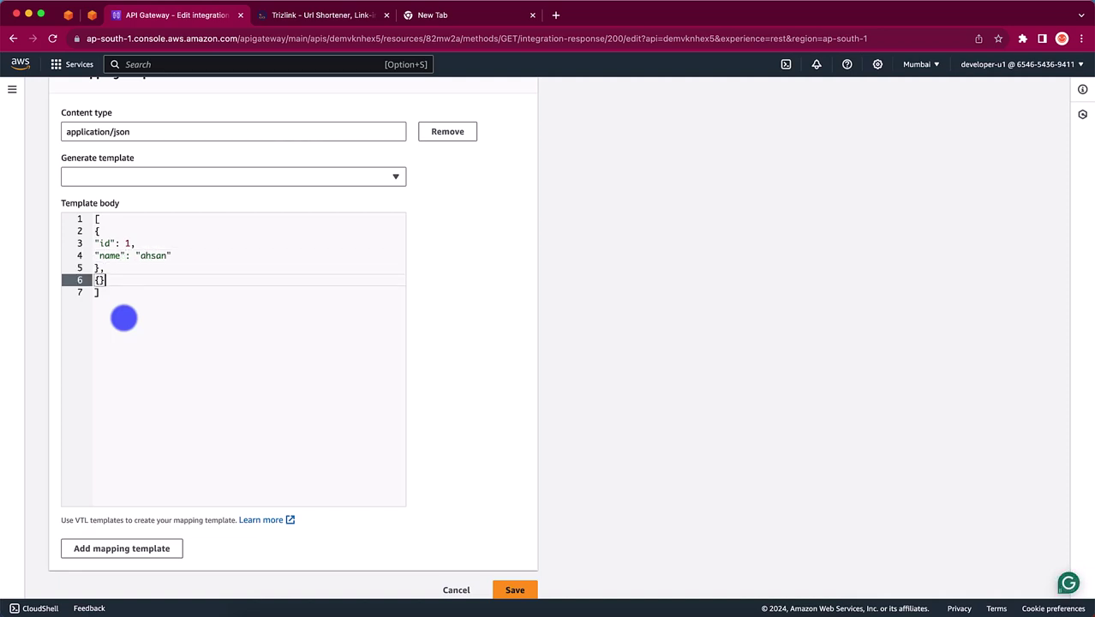
# Fill the second object with "id": 2 and "name": "zaions", and save the integration response.
pyautogui.press('Left')
pyautogui.press('Return')
pyautogui.press('Up')
pyautogui.press('Return')
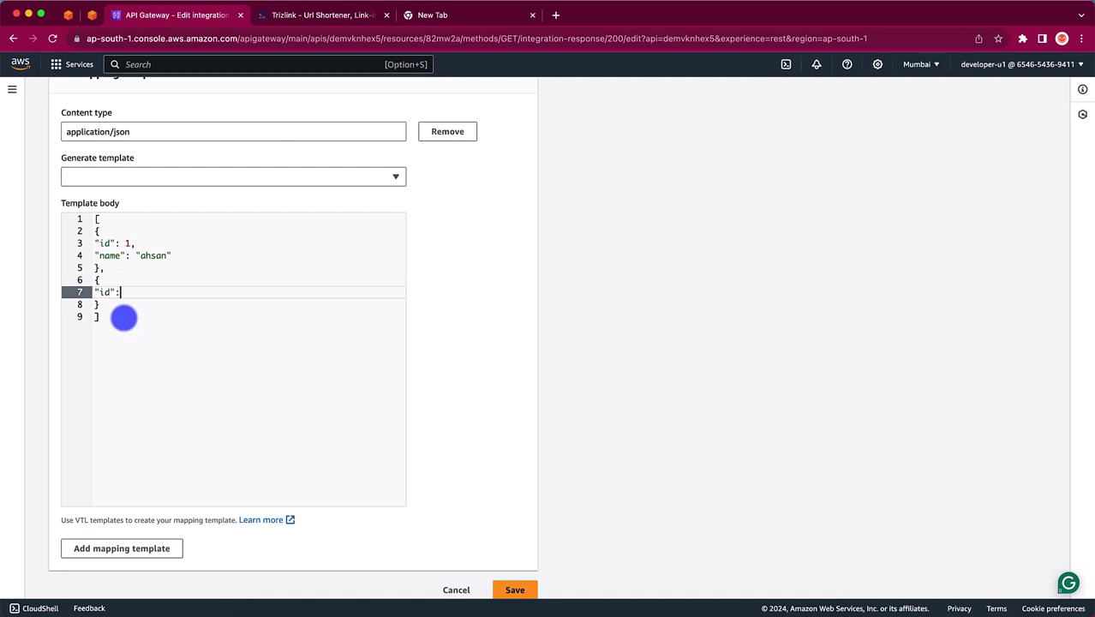
pyautogui.write('"id": 2,')
pyautogui.press('Return')
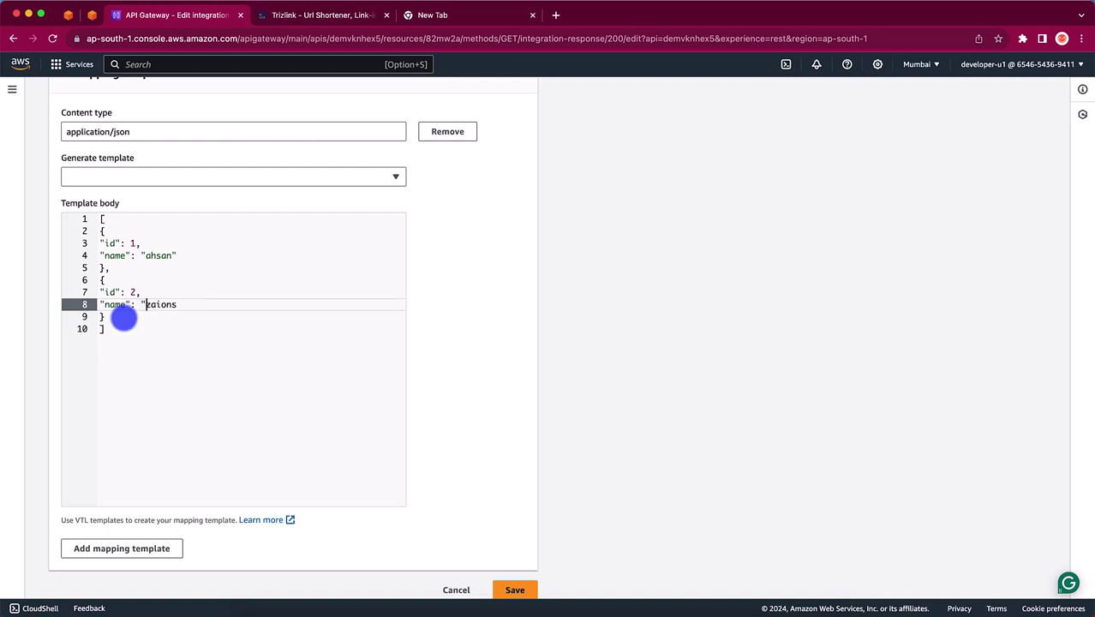
pyautogui.click(514, 589)
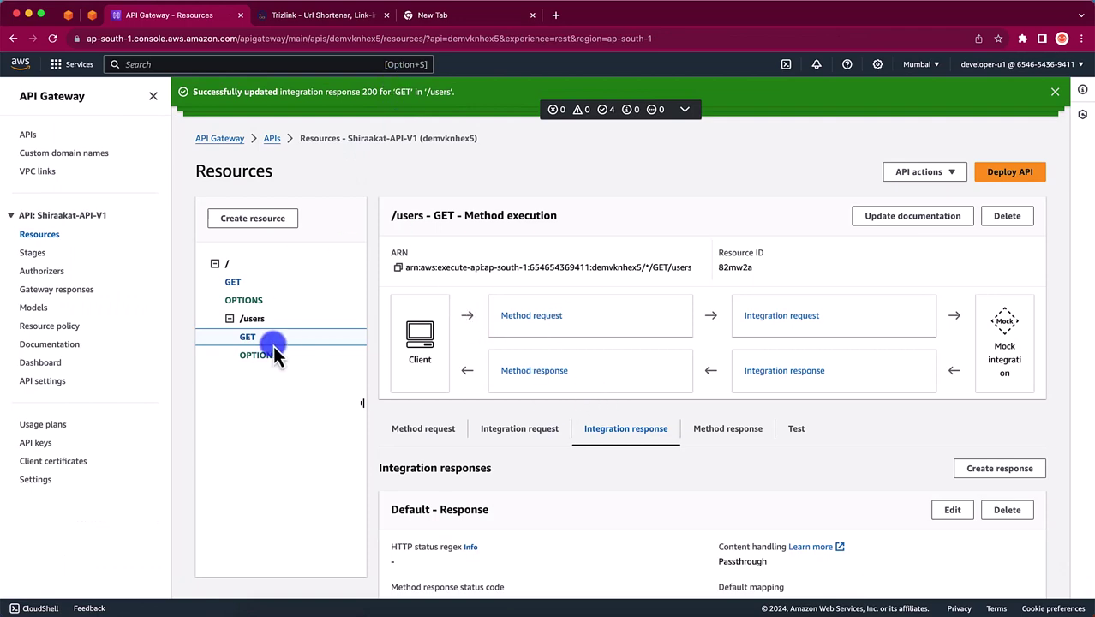
# Switch to Postman, append /users to the dev stage URL and send the GET request.
pyautogui.click(1007, 174)
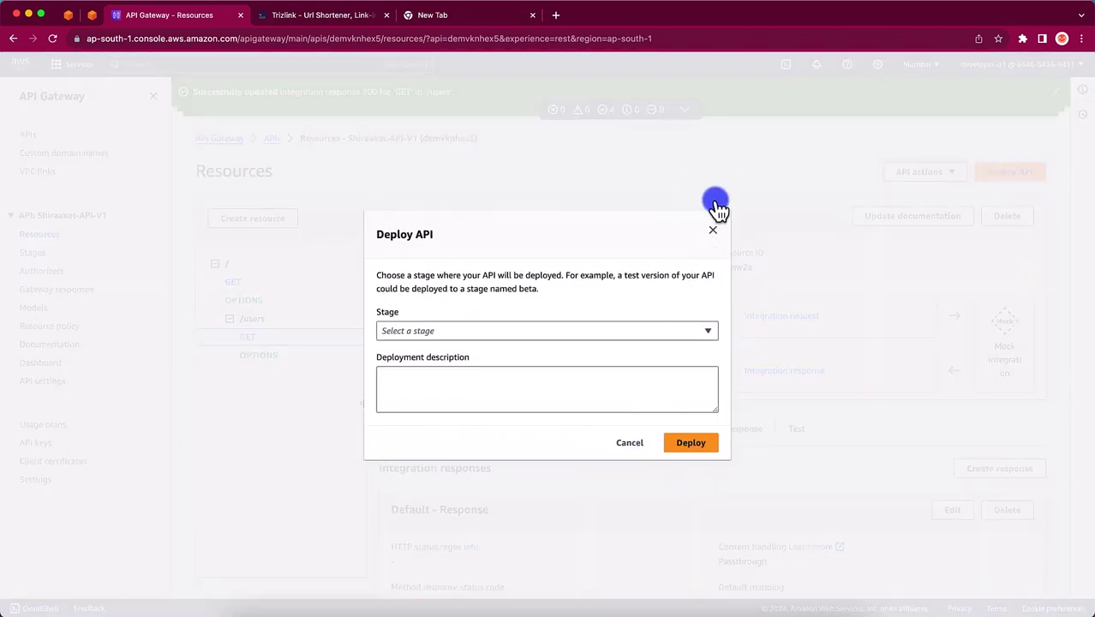
pyautogui.click(712, 228)
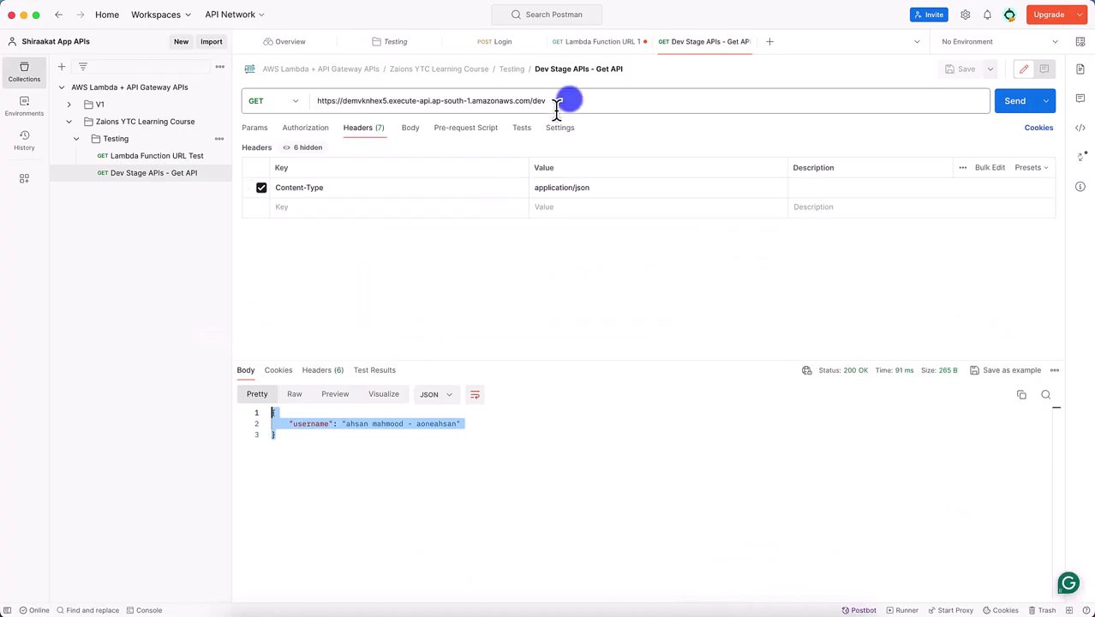
pyautogui.click(567, 102)
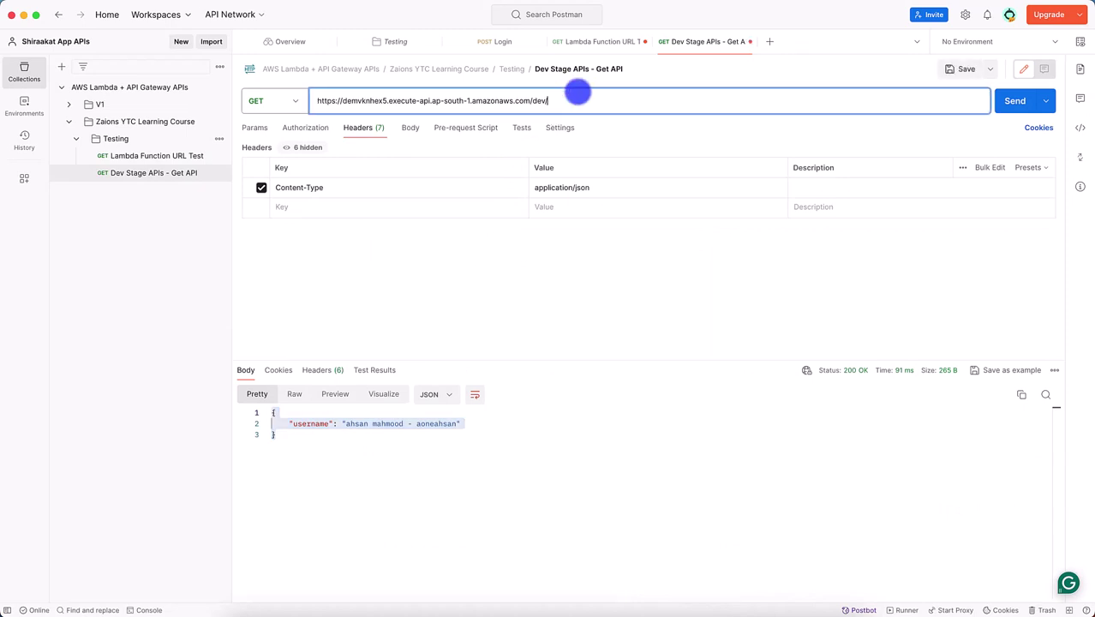
pyautogui.moveTo(578, 93); pyautogui.dragTo(533, 107)
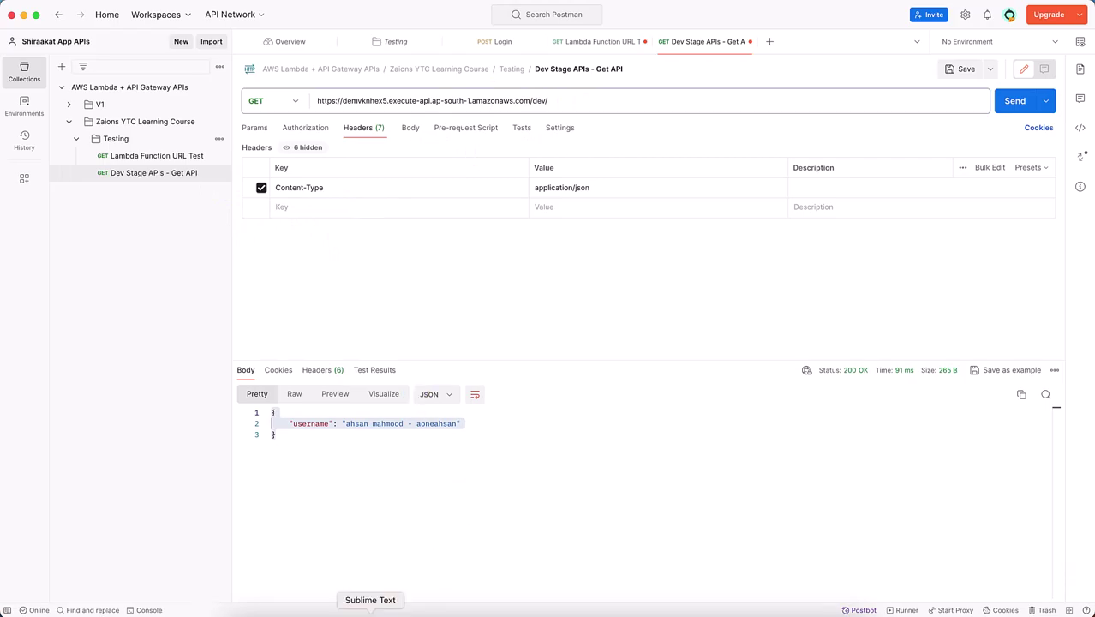
pyautogui.click(414, 609)
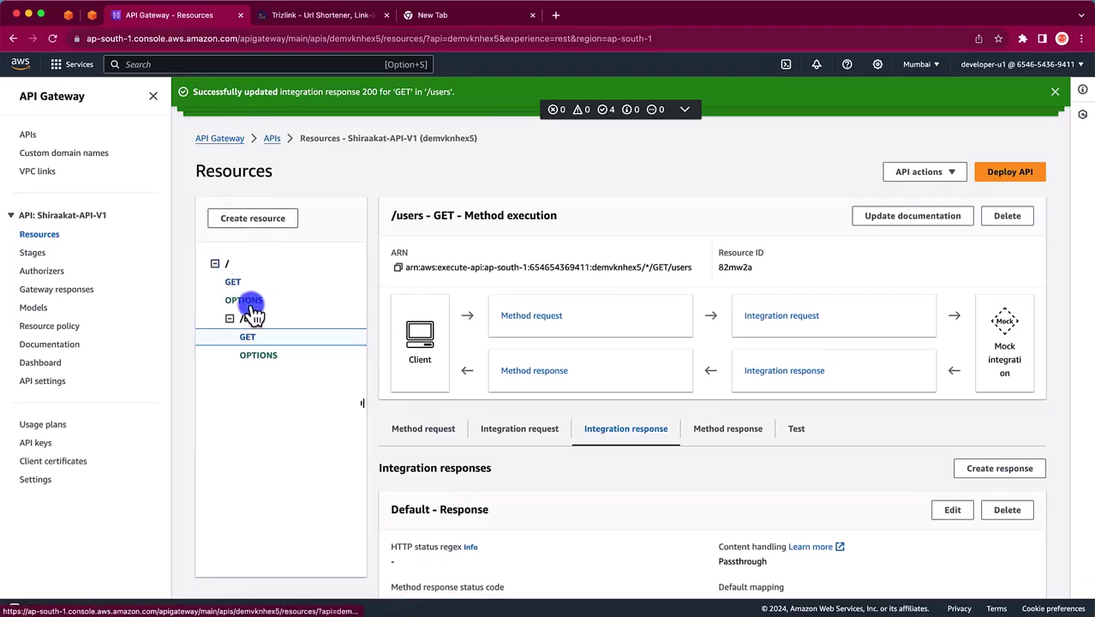
pyautogui.press('super+Tab')
pyautogui.click(579, 99)
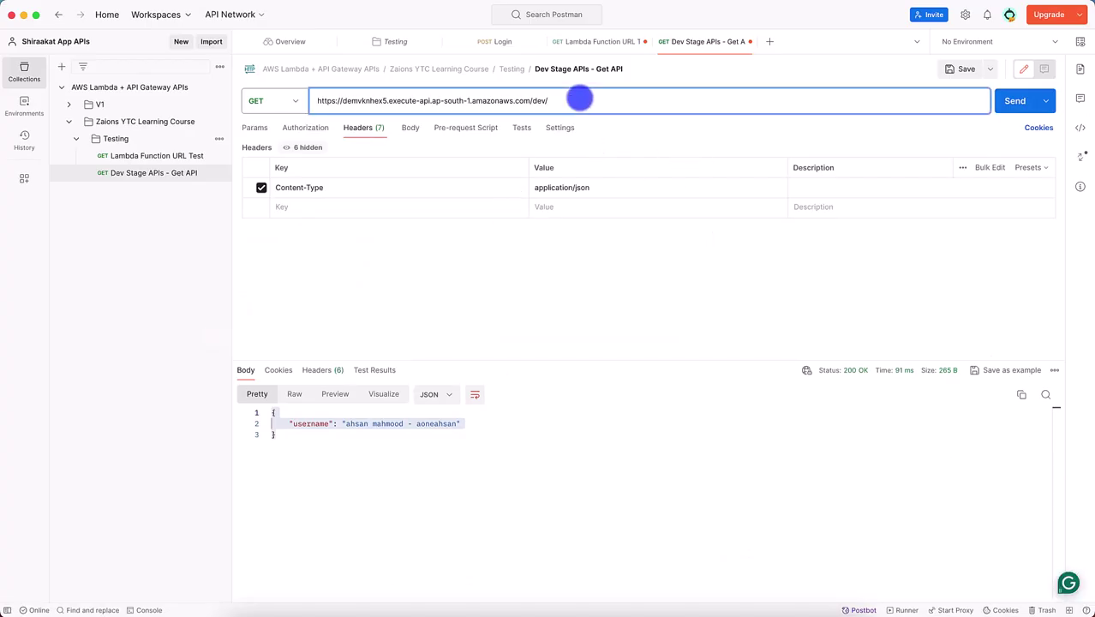
pyautogui.write('users')
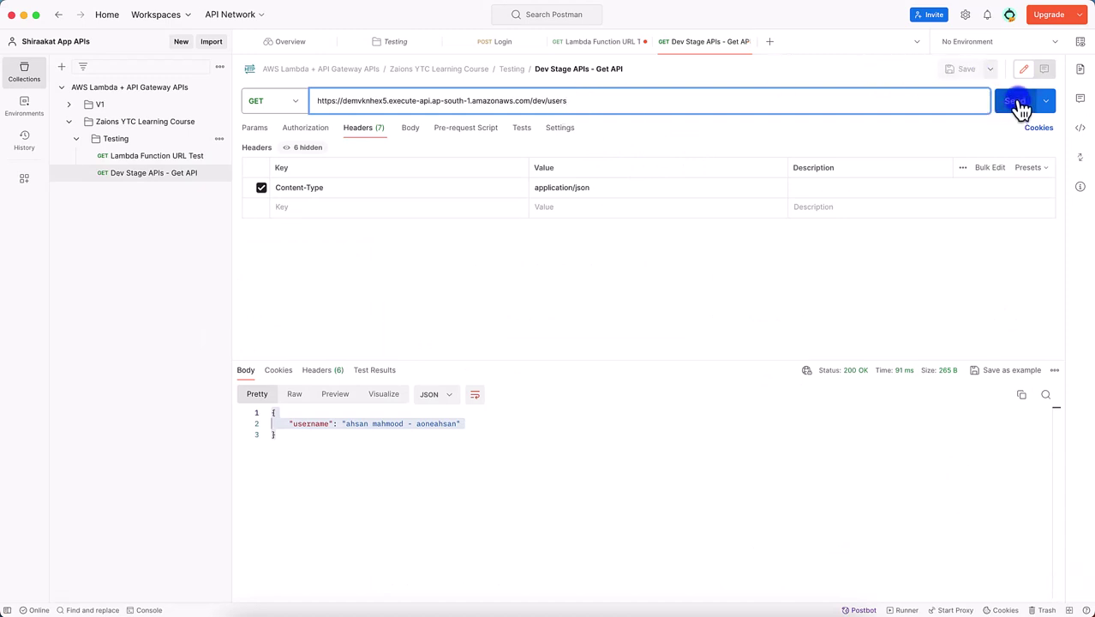
pyautogui.click(1014, 102)
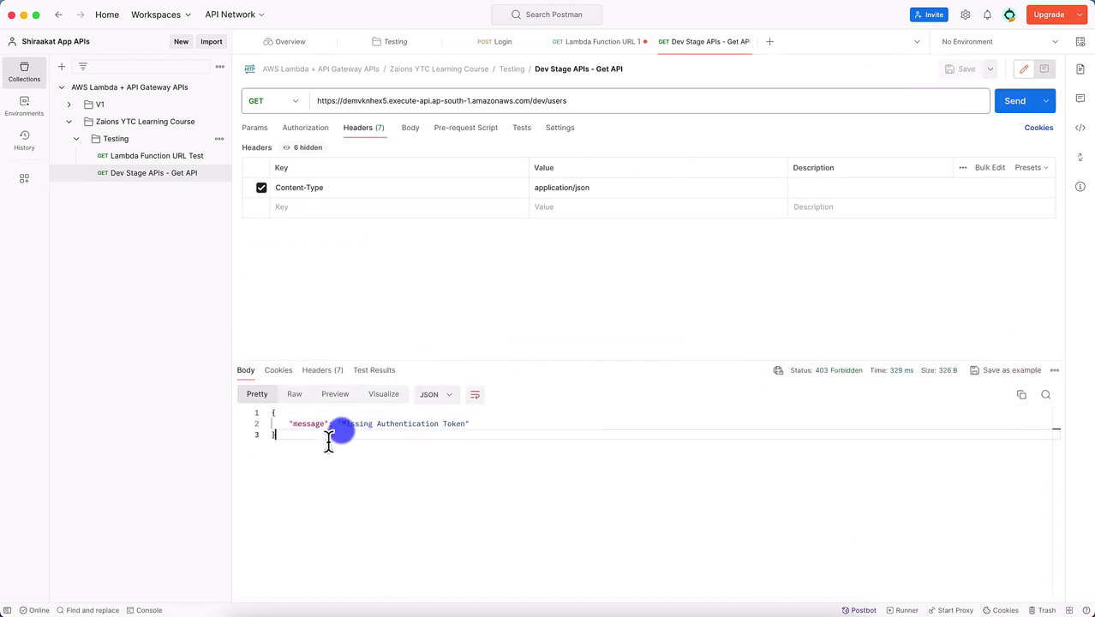
pyautogui.moveTo(375, 425); pyautogui.dragTo(458, 435)
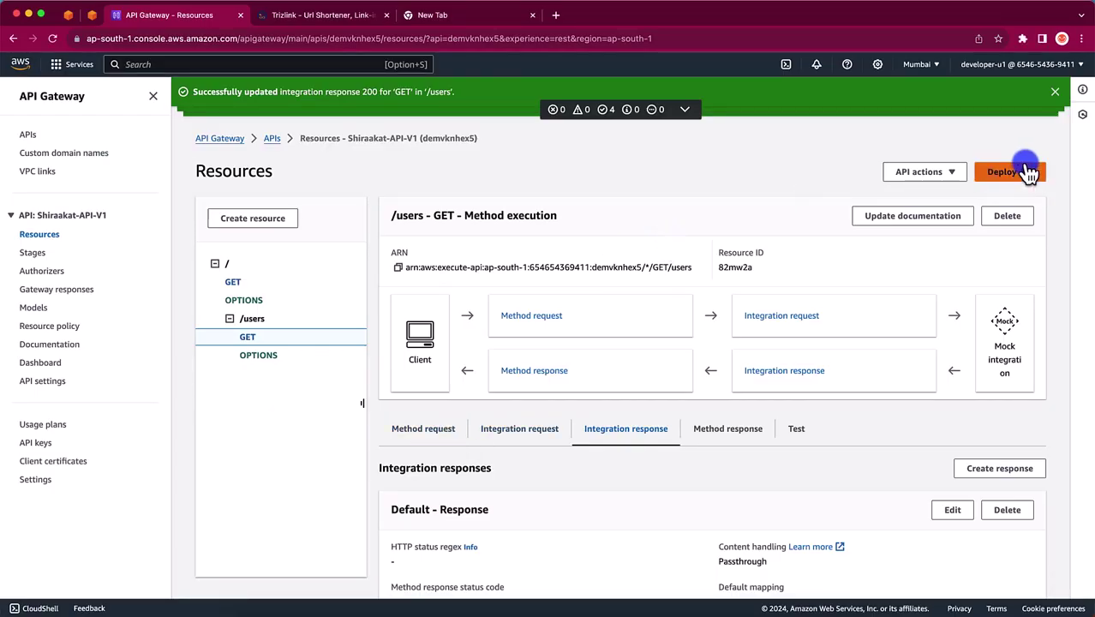
# Return to the API Gateway console and deploy the API to the dev stage.
pyautogui.click(1021, 171)
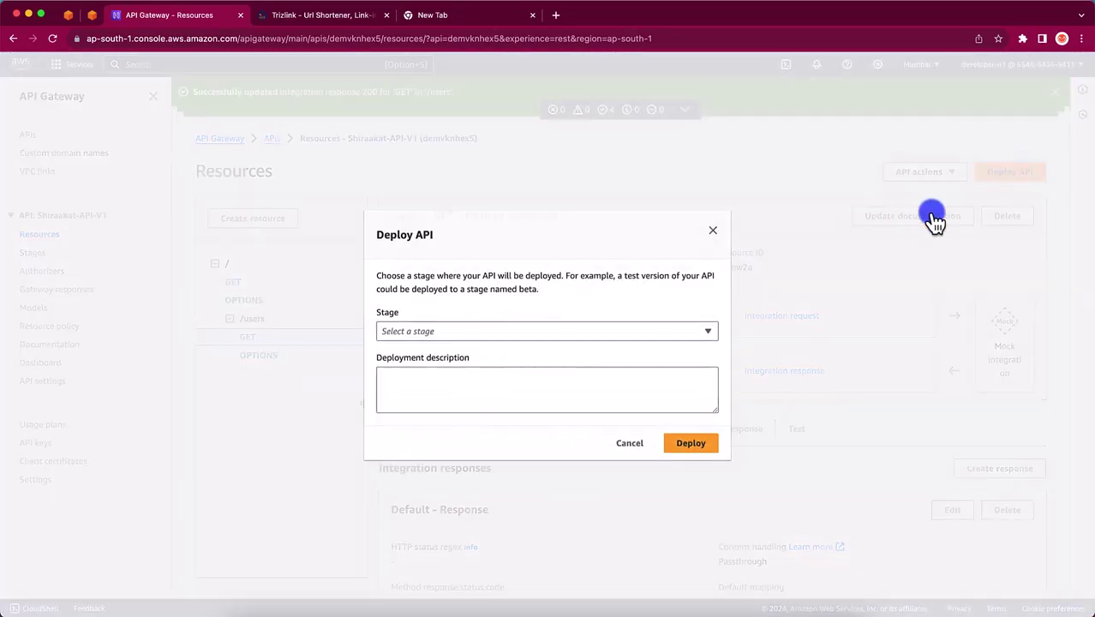
pyautogui.click(485, 329)
pyautogui.click(410, 372)
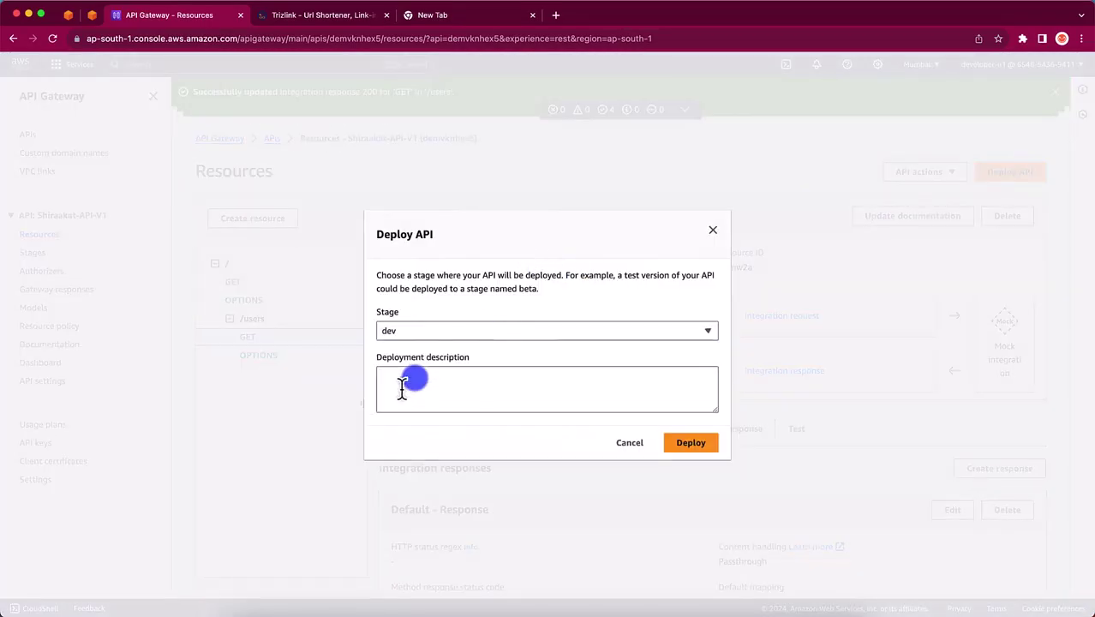
pyautogui.click(685, 445)
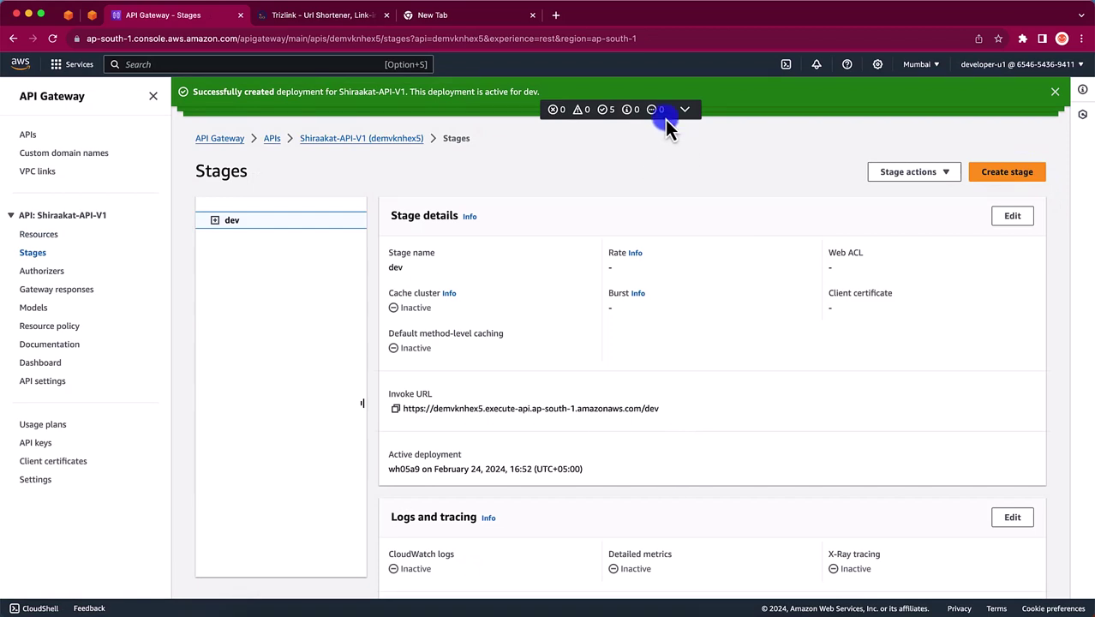
# Expand the stacked success notifications and dismiss all of them.
pyautogui.click(604, 111)
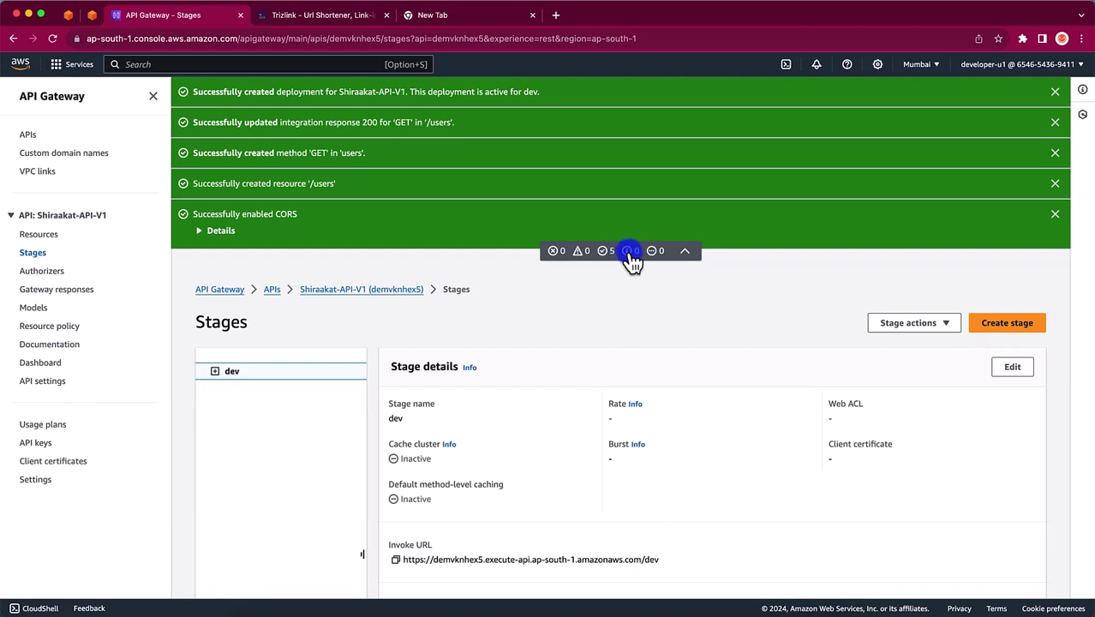
pyautogui.click(1054, 92)
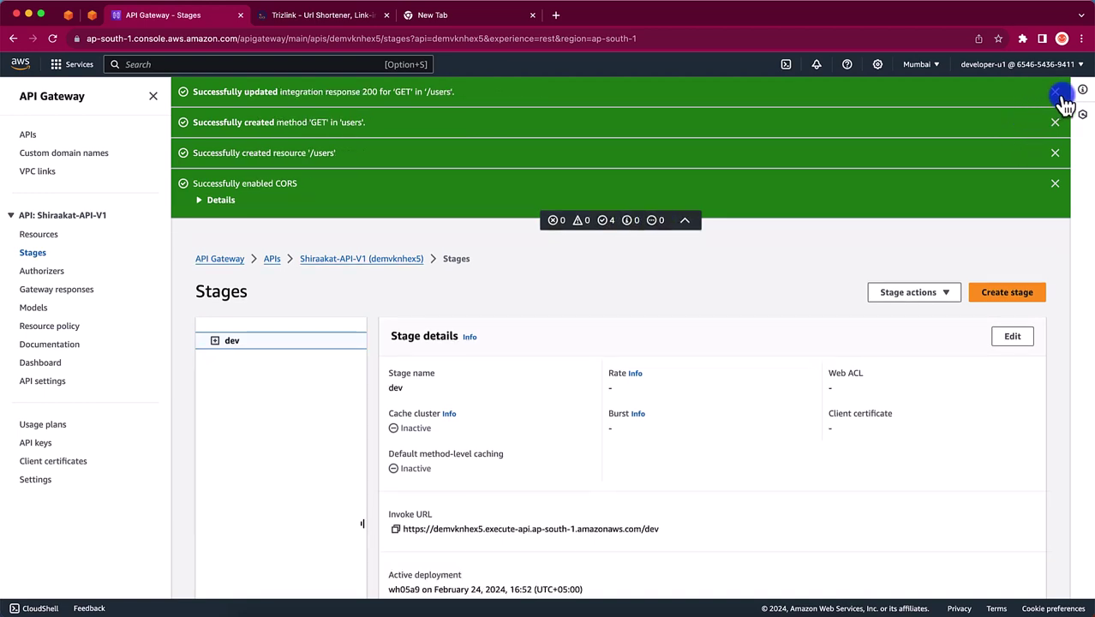
pyautogui.click(1055, 92)
pyautogui.click(1055, 92)
pyautogui.click(1054, 92)
pyautogui.click(1054, 92)
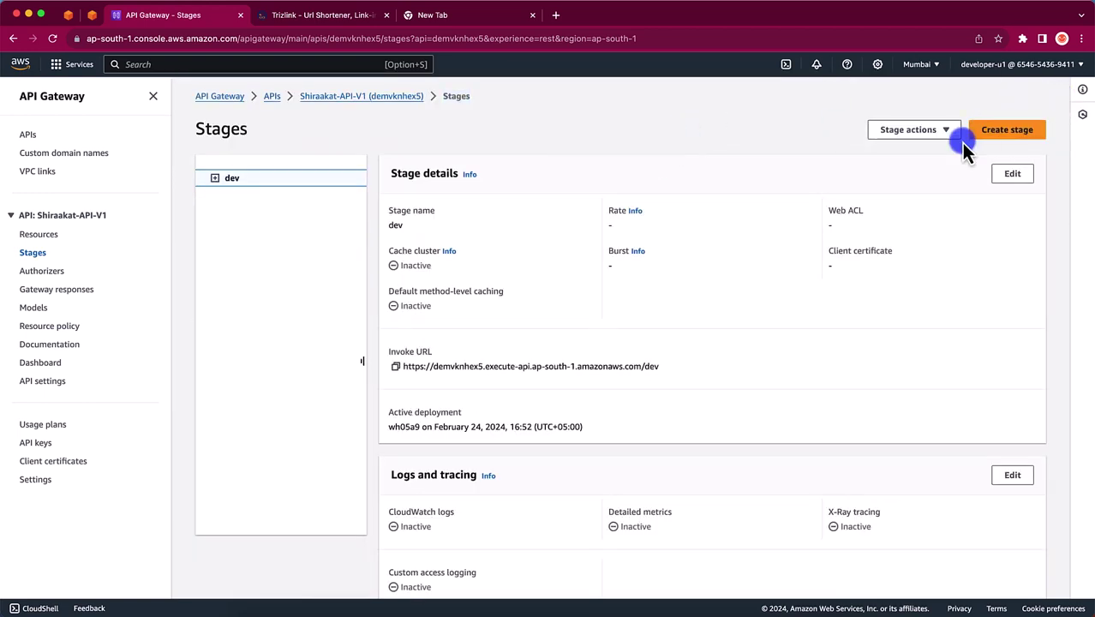
# Switch to Postman, resend the GET request to /dev/users and examine the response body.
pyautogui.press('super+Tab')
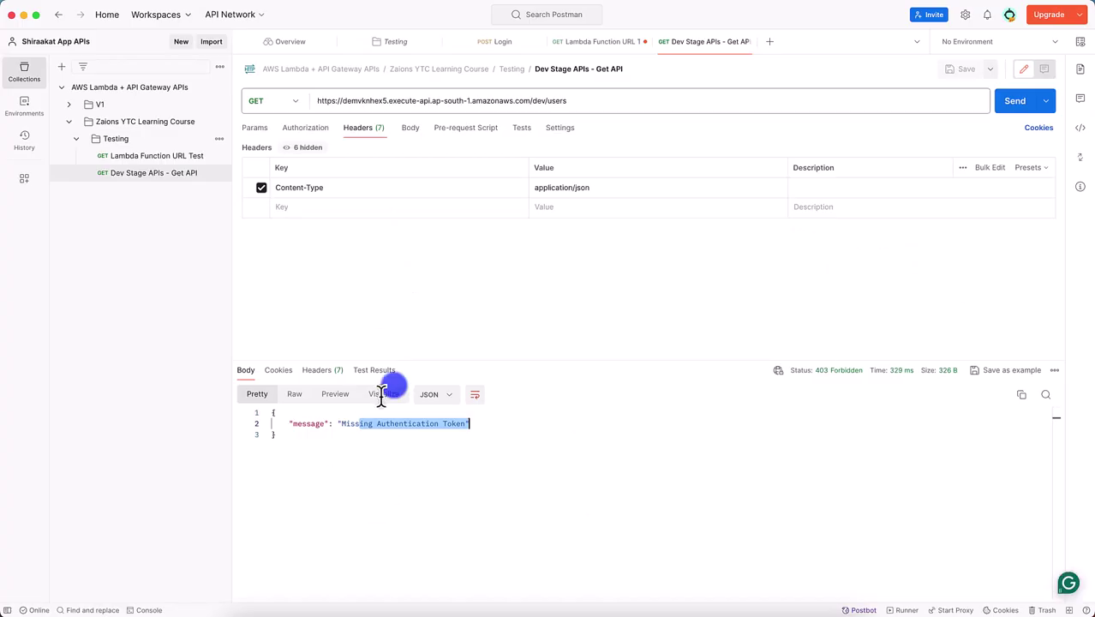
pyautogui.click(1014, 104)
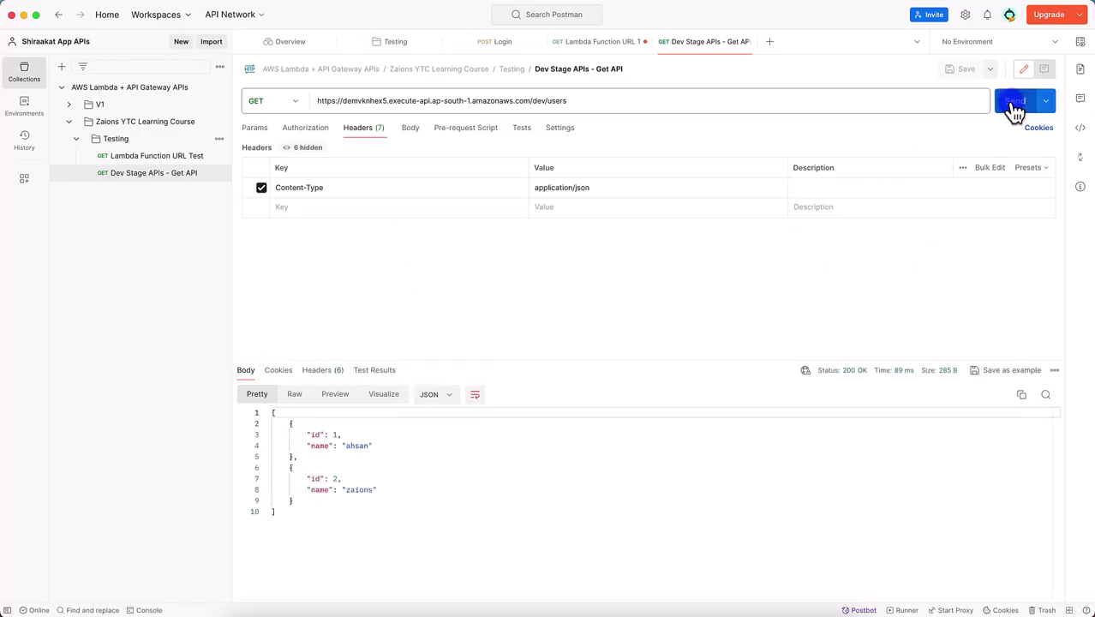
pyautogui.moveTo(270, 413); pyautogui.dragTo(272, 532)
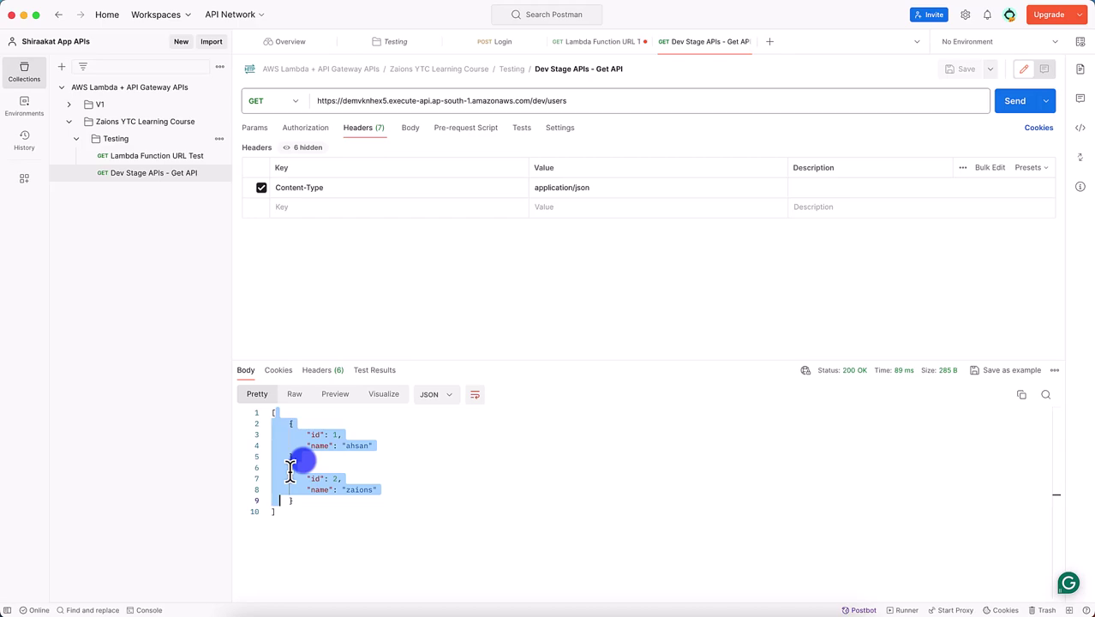
pyautogui.press('super+Tab')
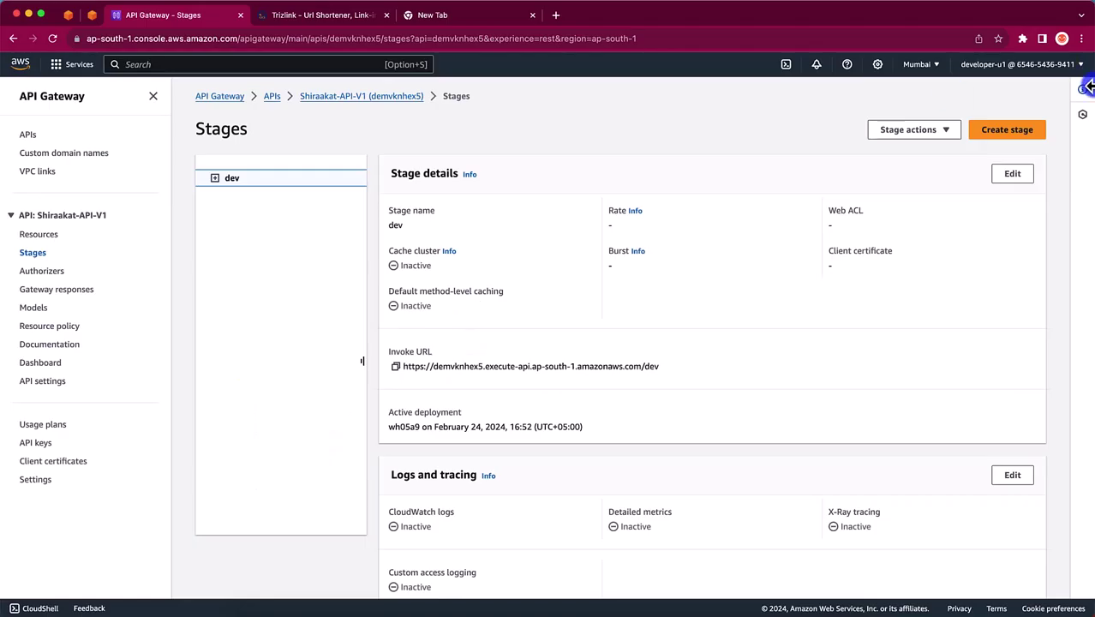
pyautogui.press('super+Tab')
pyautogui.click(1015, 107)
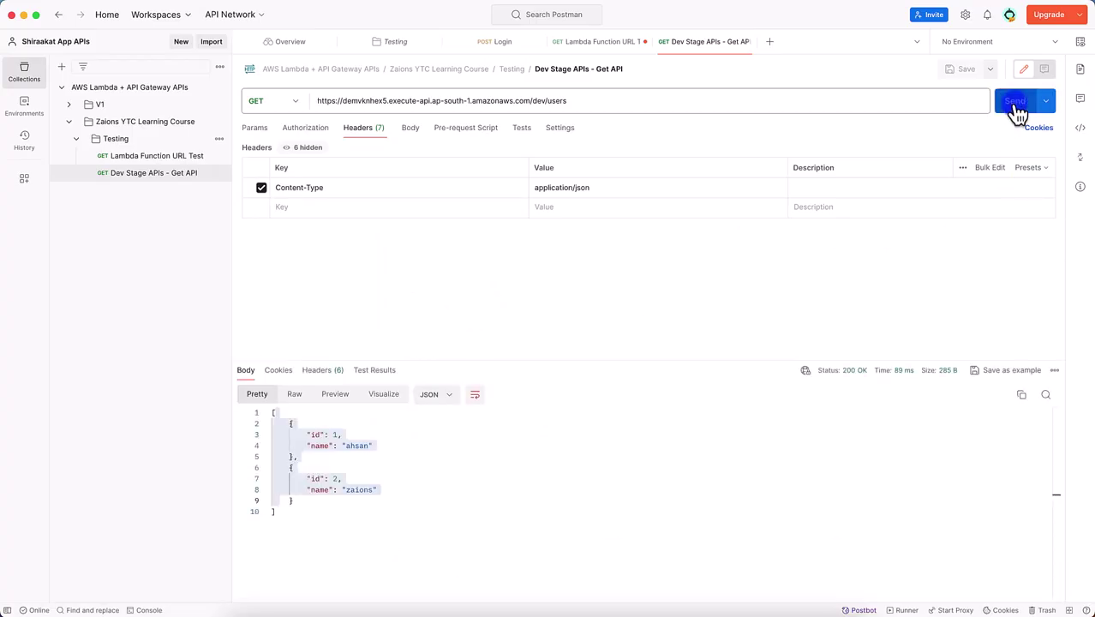
pyautogui.click(390, 498)
# Return to the API Gateway console and open the GET method of the /users resource.
pyautogui.press('super+Tab')
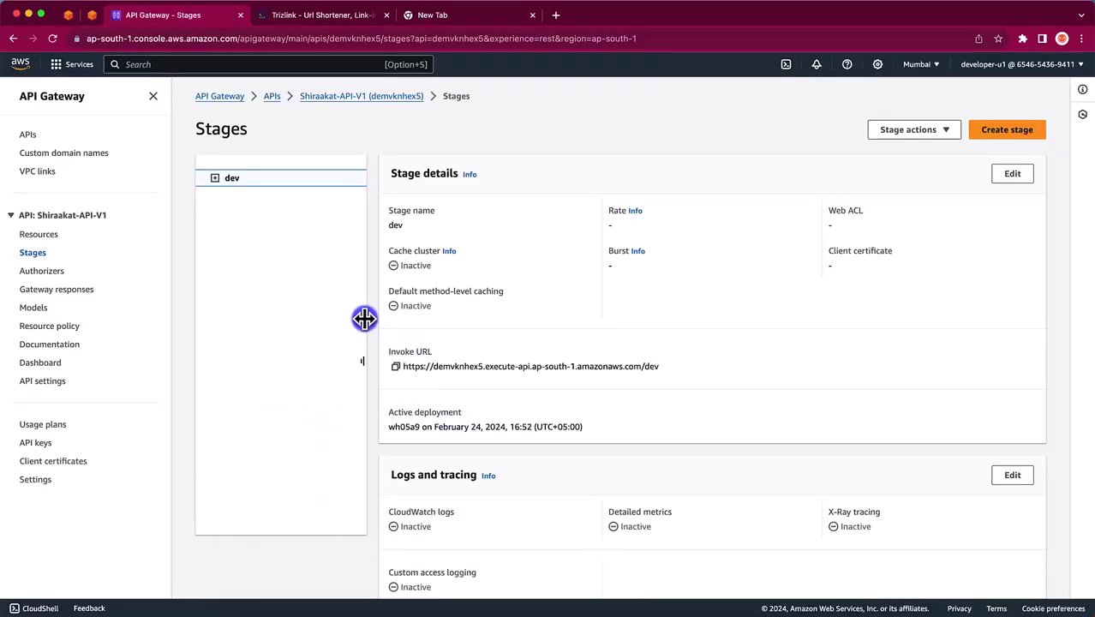
pyautogui.click(354, 97)
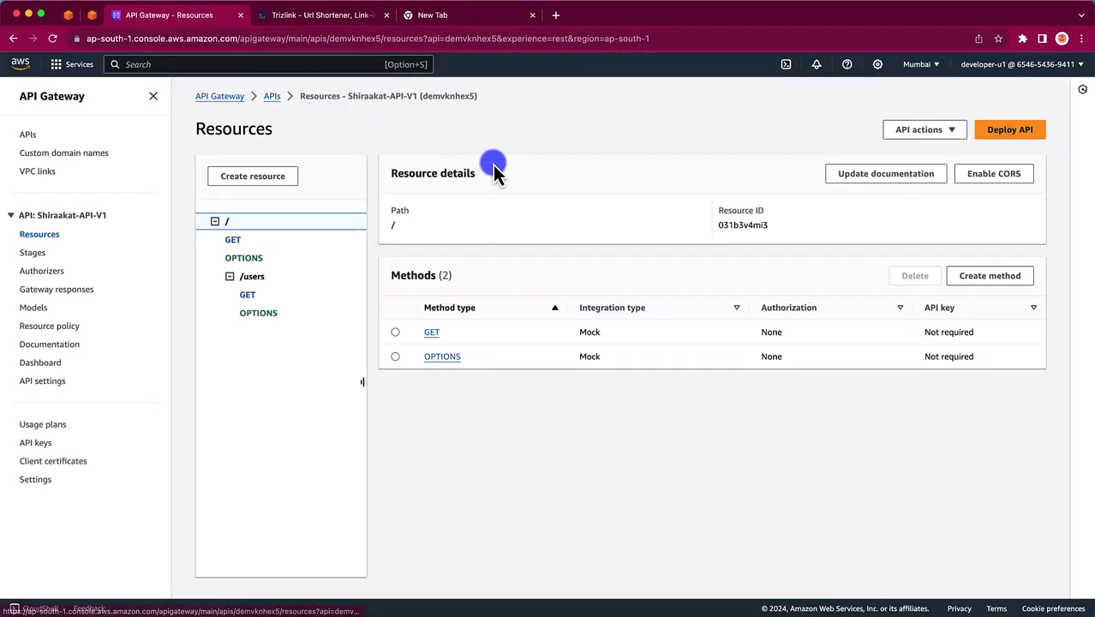
pyautogui.click(248, 297)
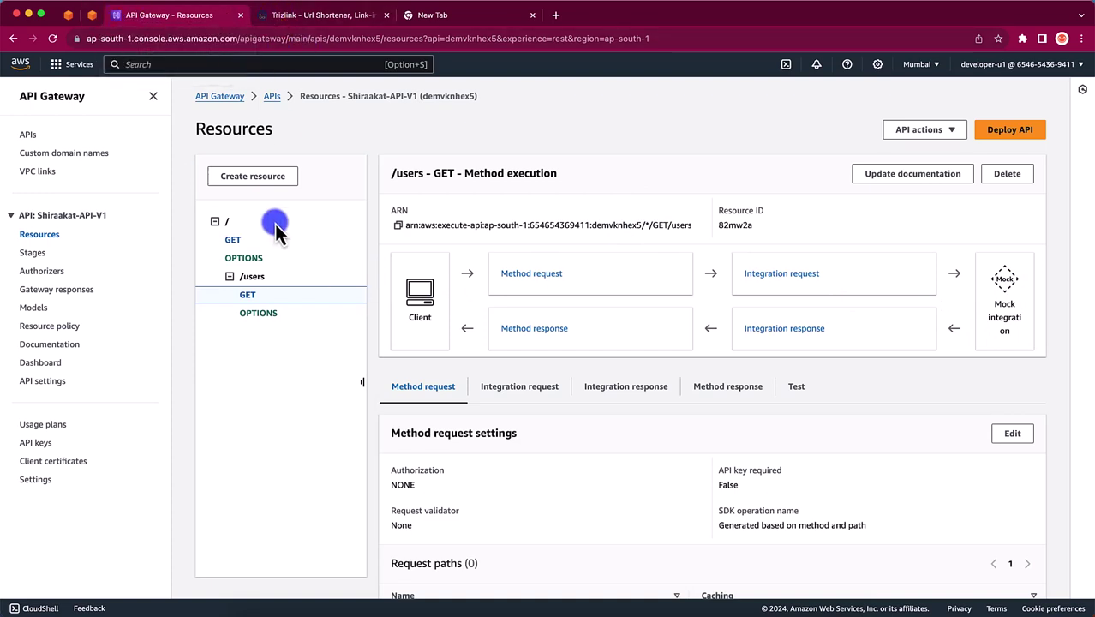
# Duplicate the API Gateway tab and close the AWS sign-up, Trizlink and empty browser tabs.
pyautogui.click(72, 19)
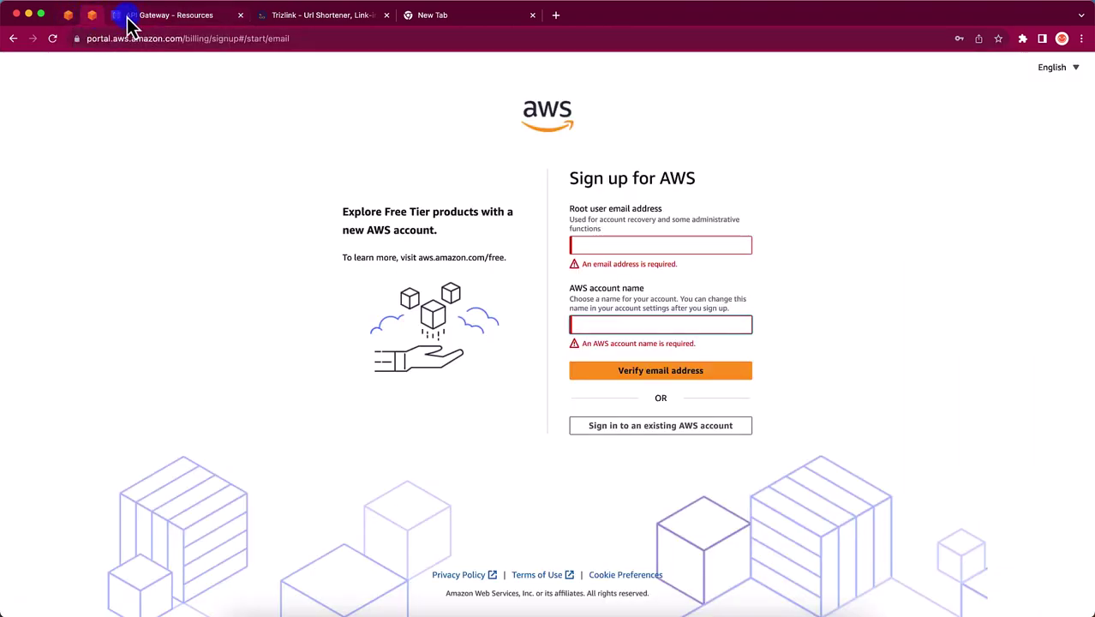
pyautogui.press('super+w')
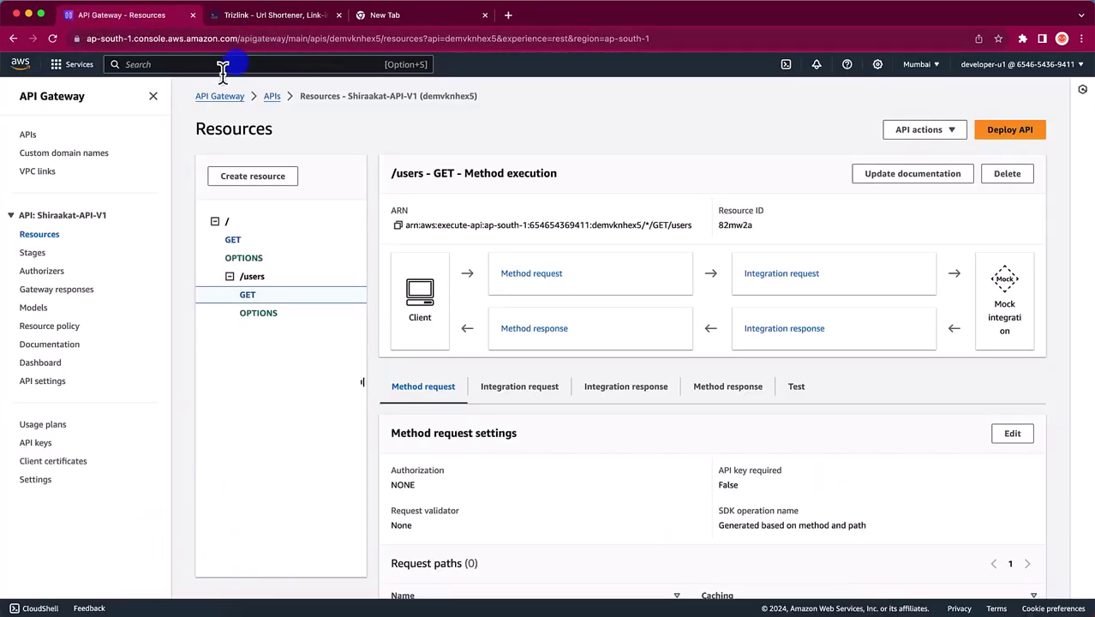
pyautogui.rightClick(148, 26)
pyautogui.click(185, 100)
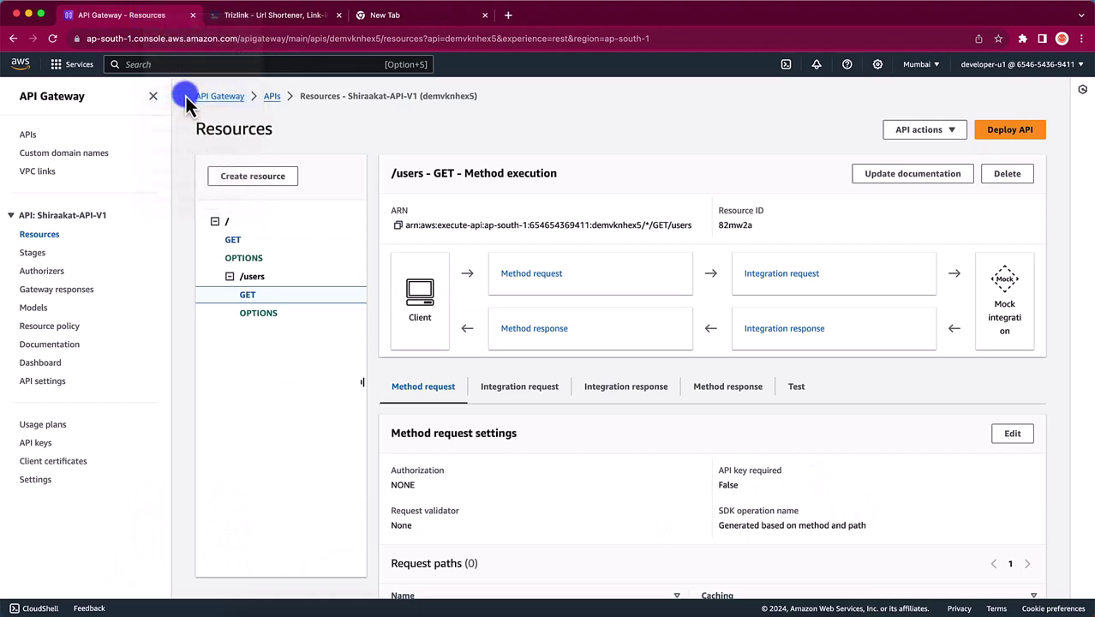
pyautogui.click(411, 20)
pyautogui.press('super+w')
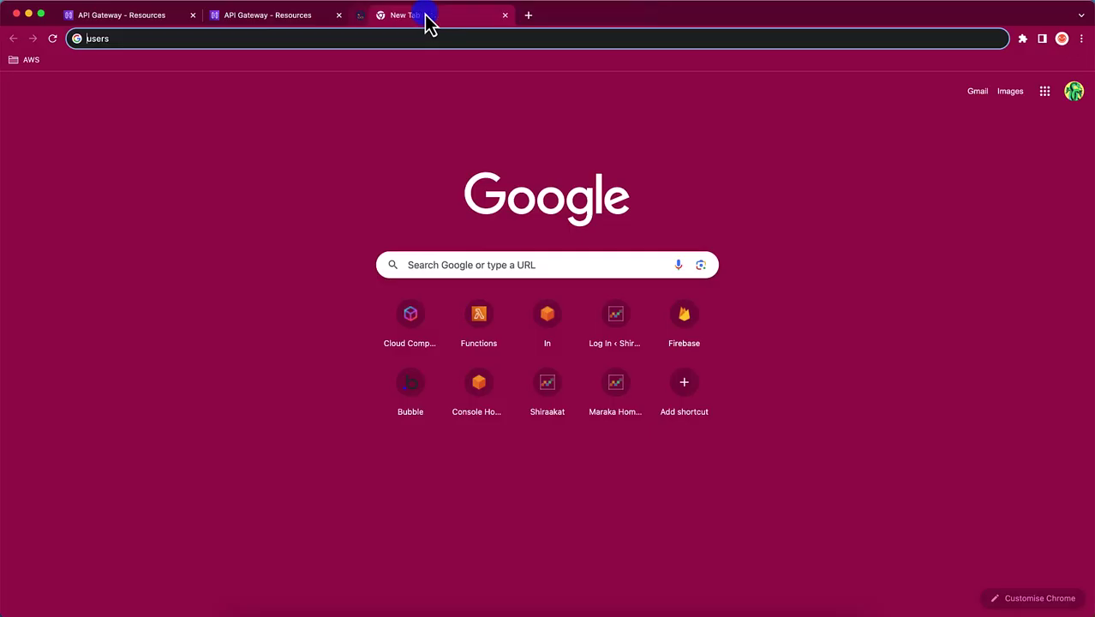
pyautogui.press('super+w')
# Search the AWS console for lambda and open the Lambda service.
pyautogui.click(239, 70)
pyautogui.write('l')
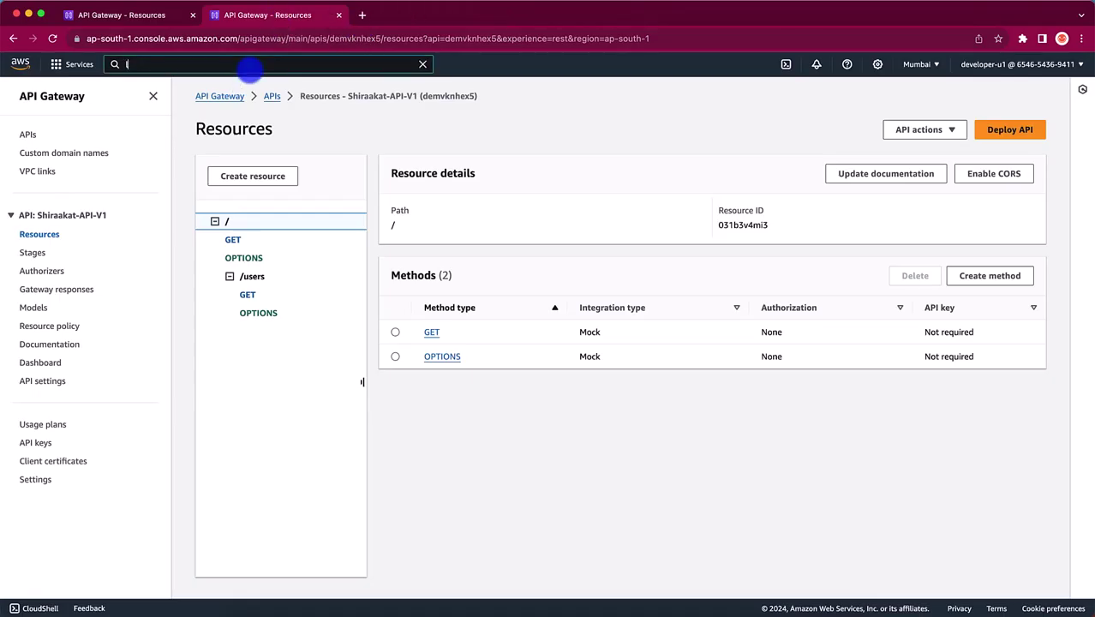
pyautogui.write('ambda')
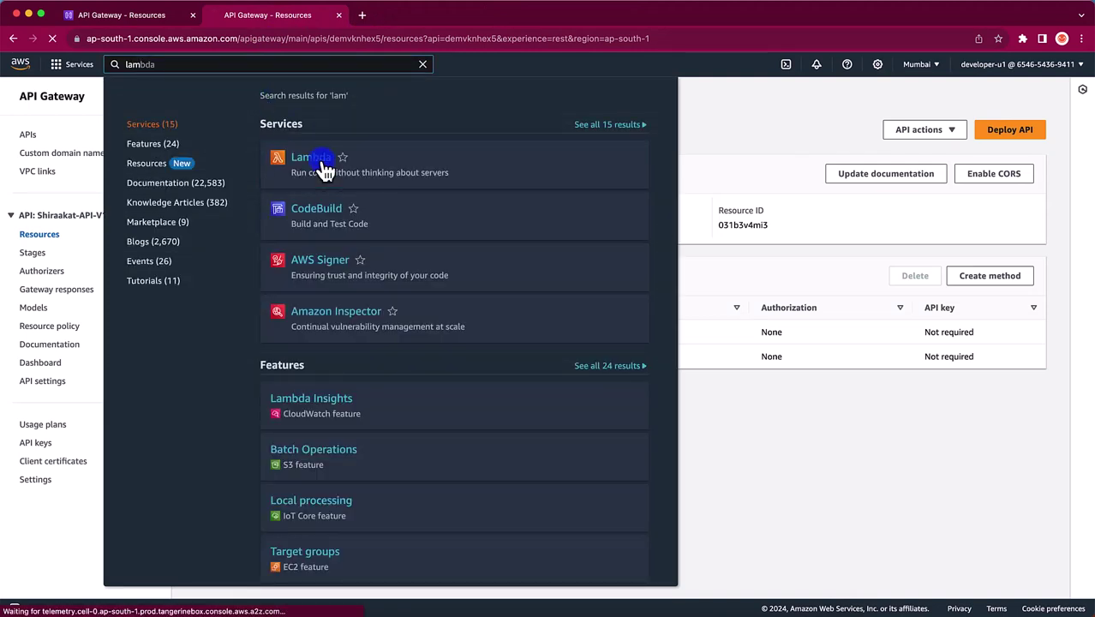
pyautogui.click(324, 172)
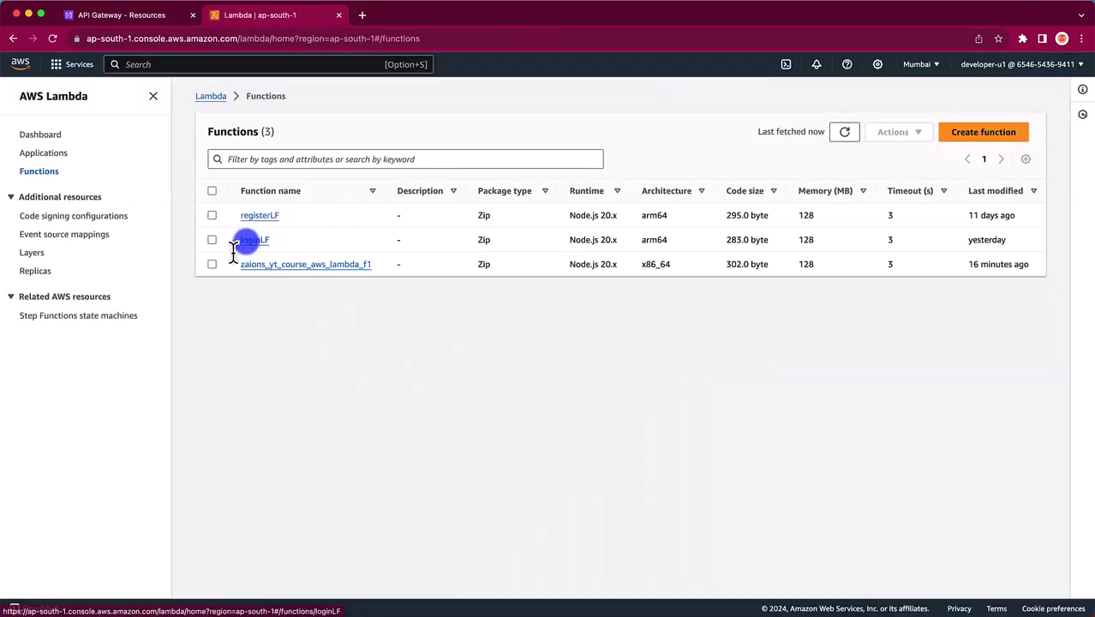
# Open the loginLF function from the Lambda functions list and bring its code source into view.
pyautogui.click(257, 216)
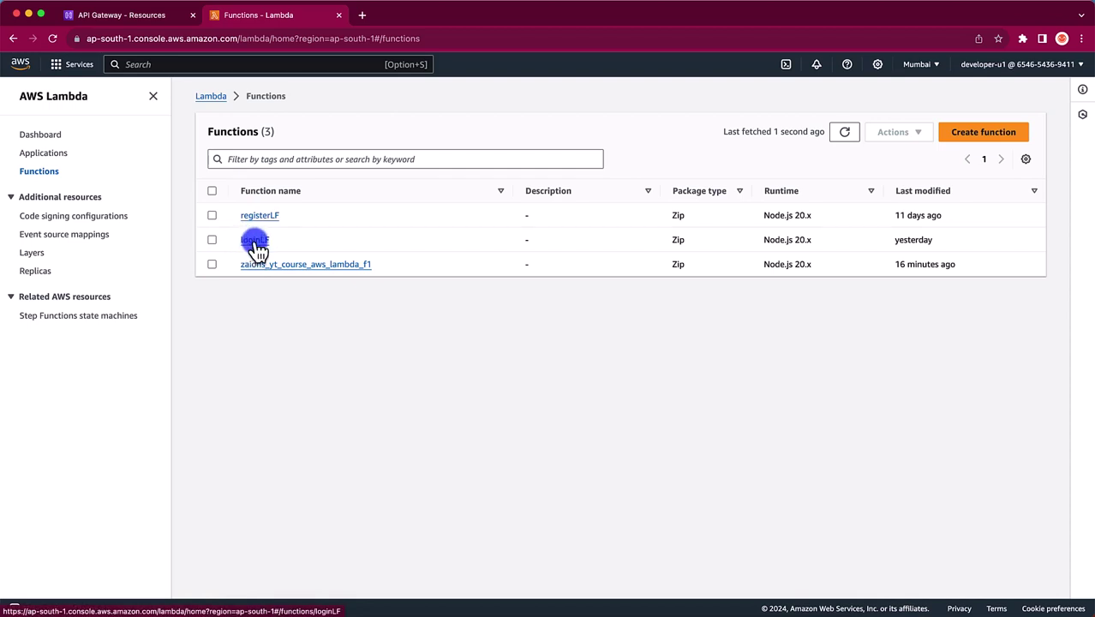
pyautogui.click(255, 241)
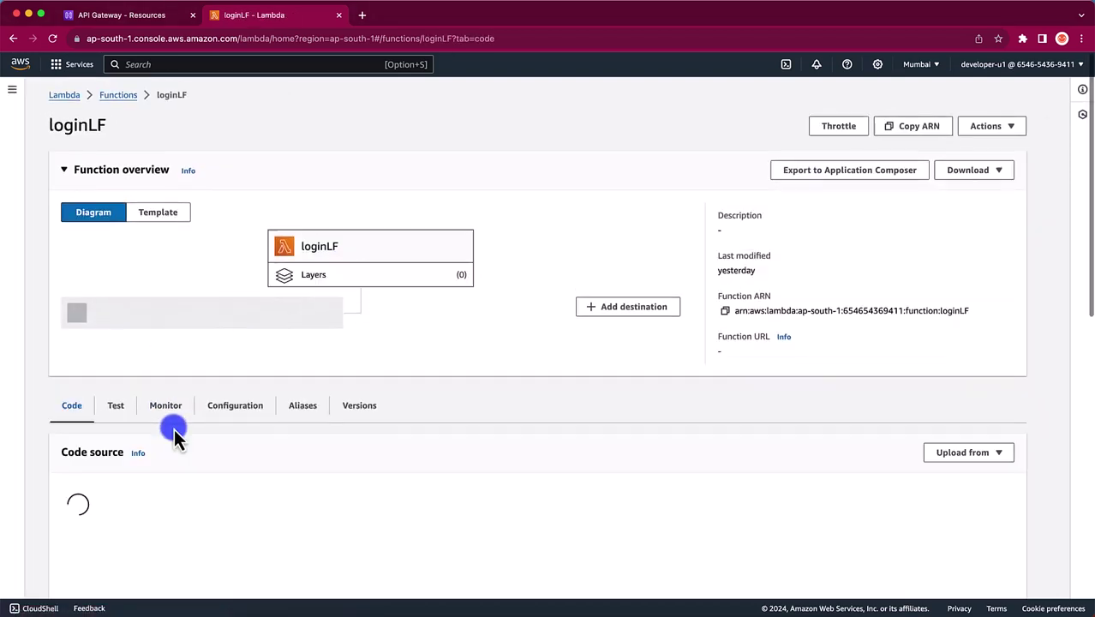
pyautogui.scroll(-1, 174, 429)
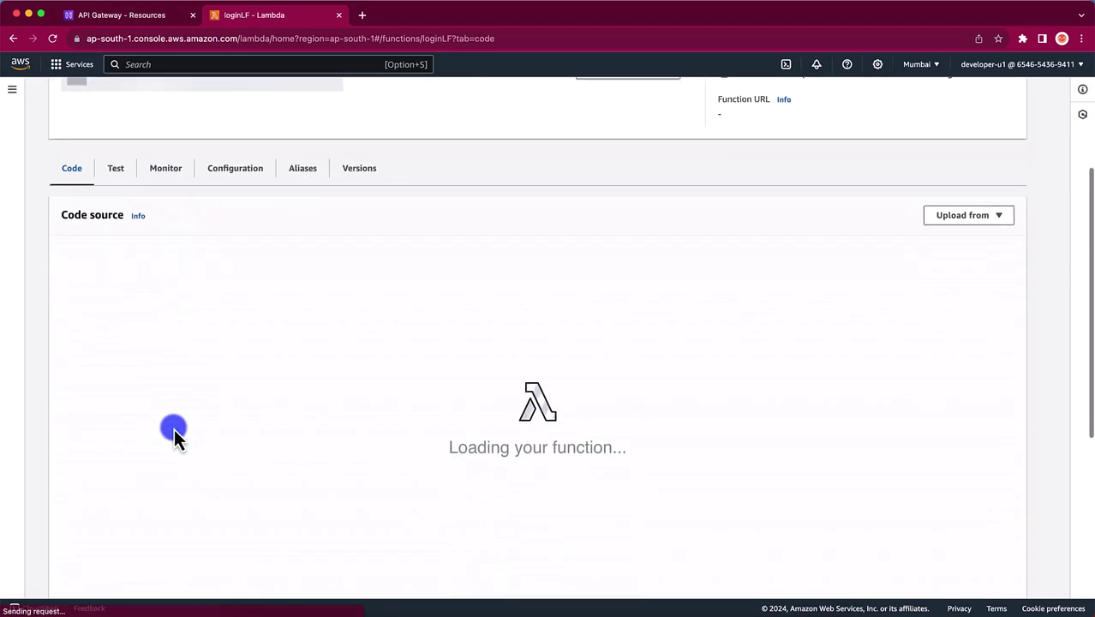
pyautogui.scroll(-1, 244, 322)
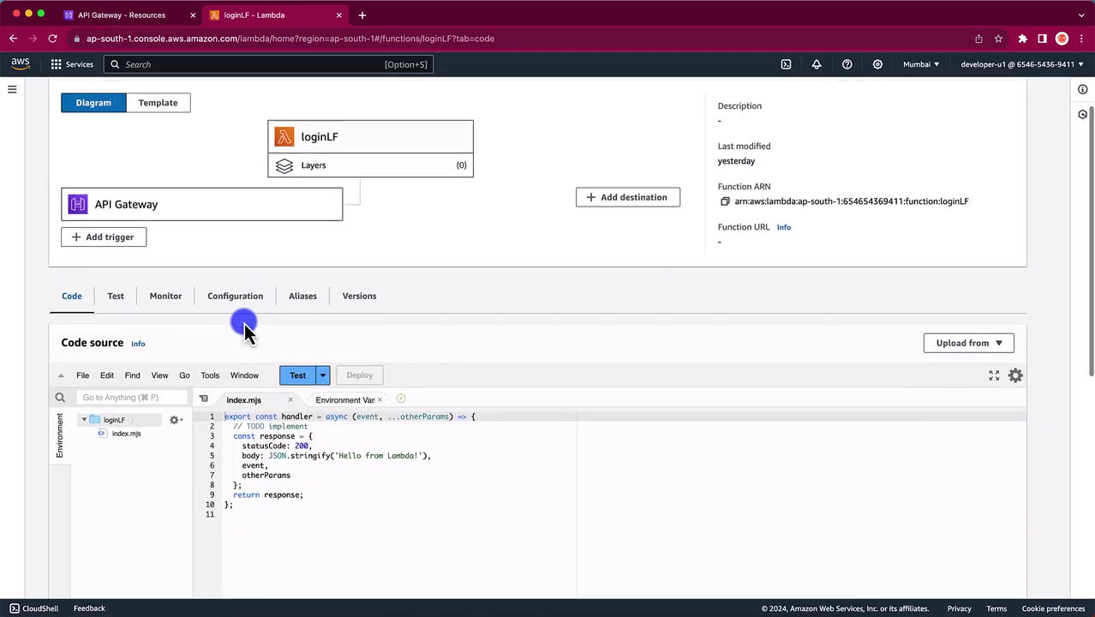
# Delete the API Gateway trigger from the loginLF function and close the deletion dialog.
pyautogui.click(152, 215)
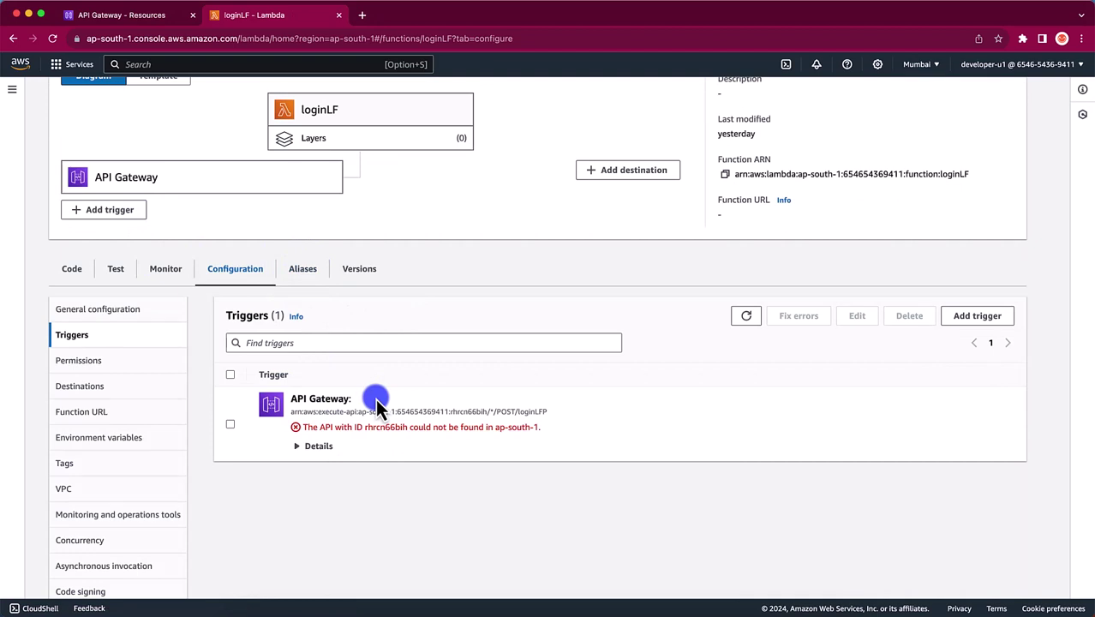
pyautogui.click(231, 424)
pyautogui.click(912, 317)
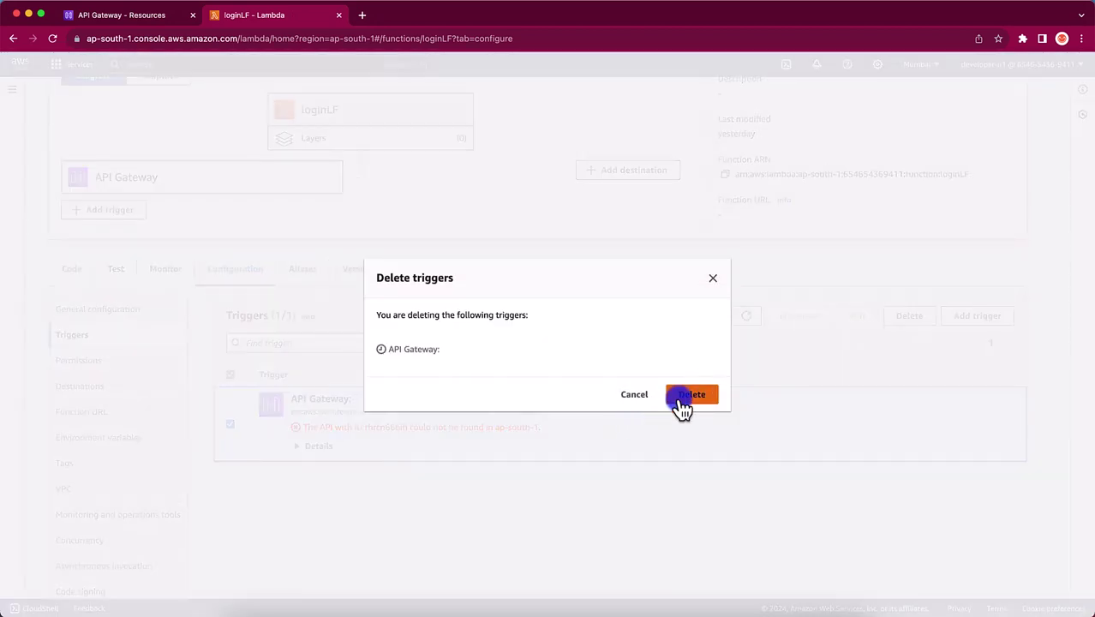
pyautogui.click(687, 396)
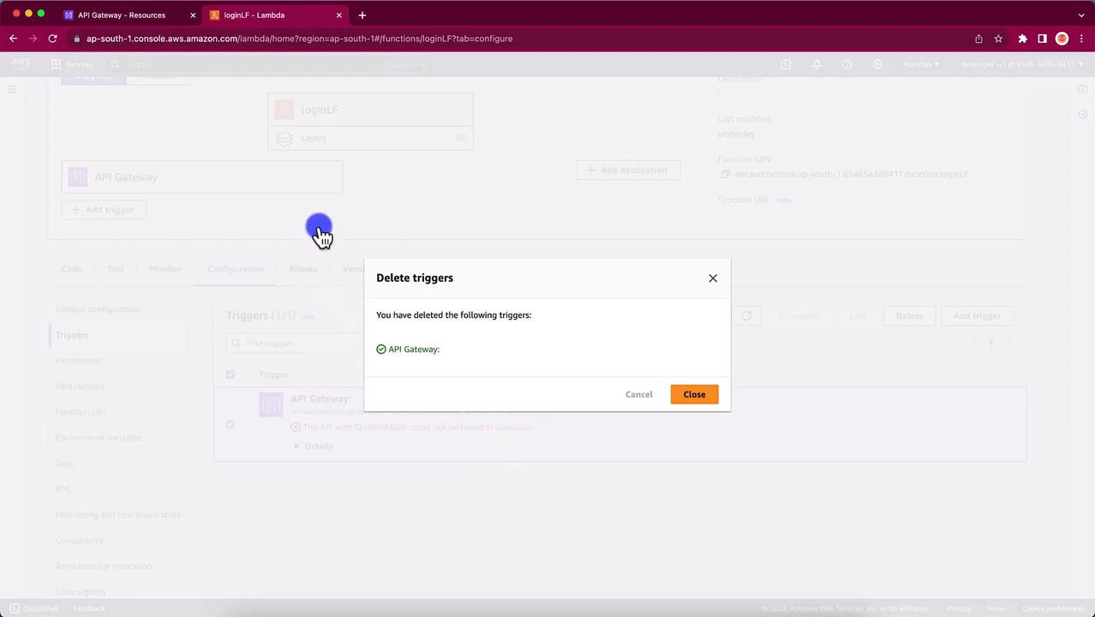
pyautogui.click(708, 390)
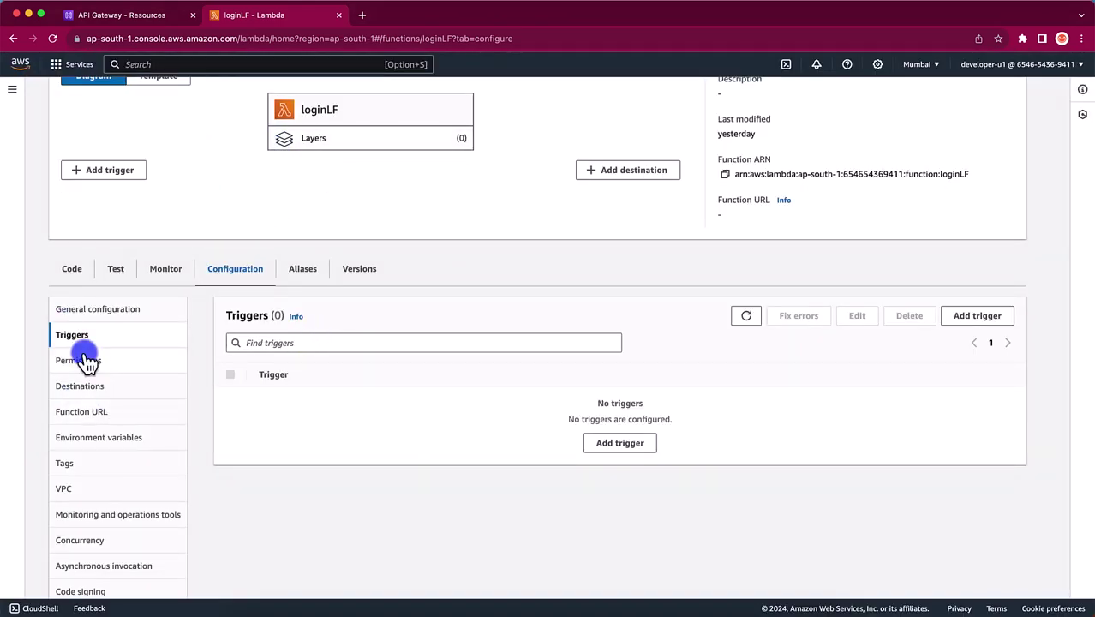
# Examine the loginLF handler code, highlighting event and otherParams in the response, and return to the API Gateway resources.
pyautogui.click(74, 268)
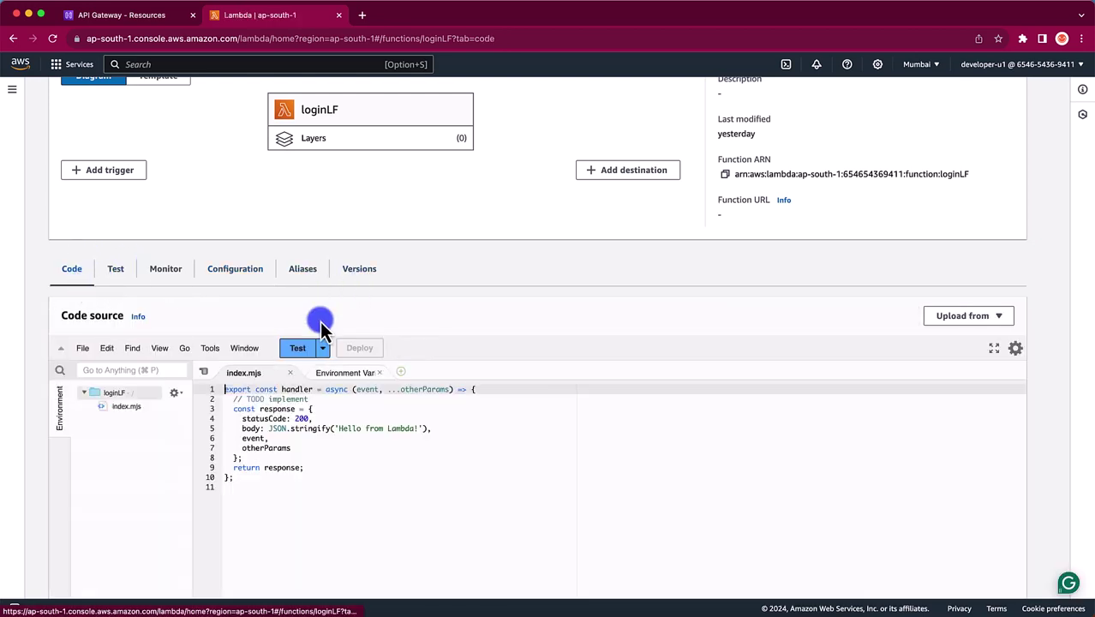
pyautogui.click(253, 409)
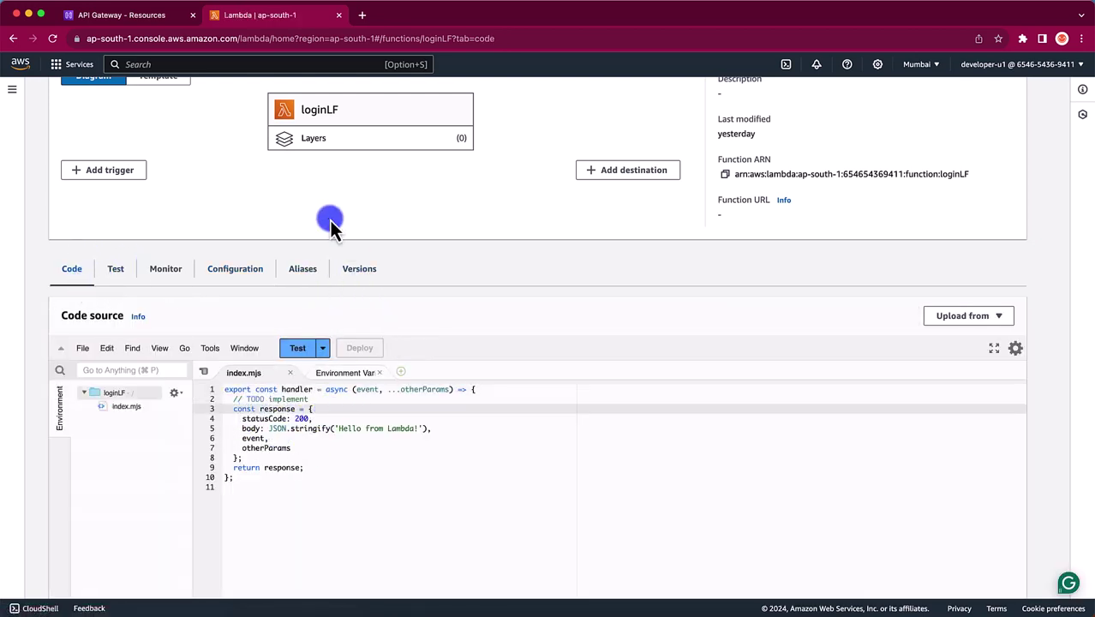
pyautogui.scroll(3, 290, 219)
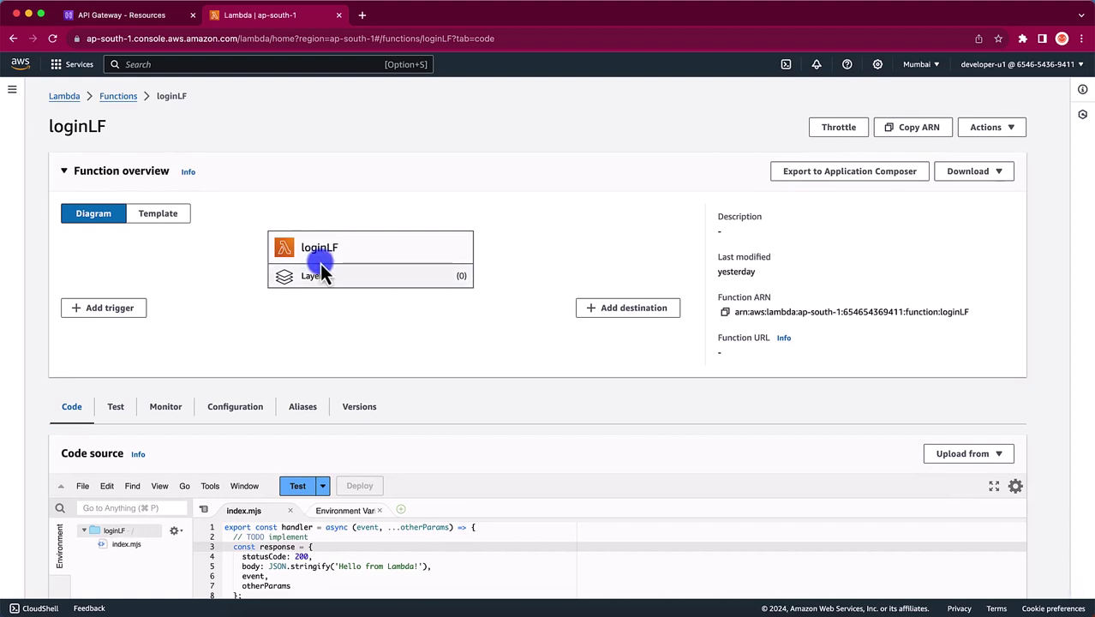
pyautogui.scroll(-3, 307, 548)
pyautogui.moveTo(363, 394); pyautogui.dragTo(242, 438)
pyautogui.scroll(3, 362, 260)
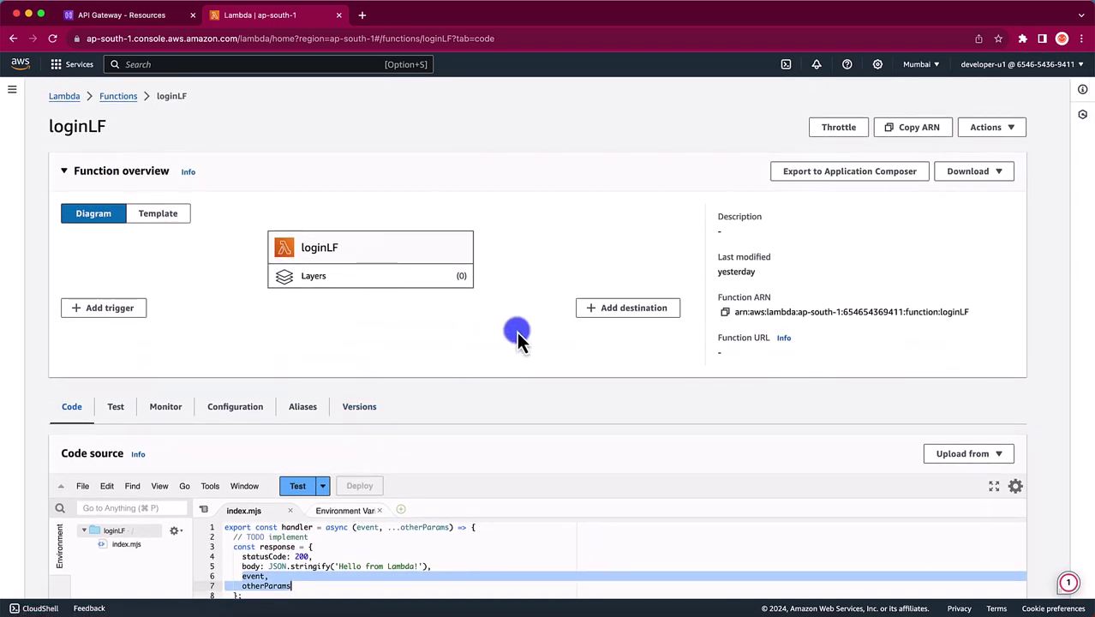
pyautogui.scroll(-5, 416, 441)
pyautogui.scroll(5, 257, 244)
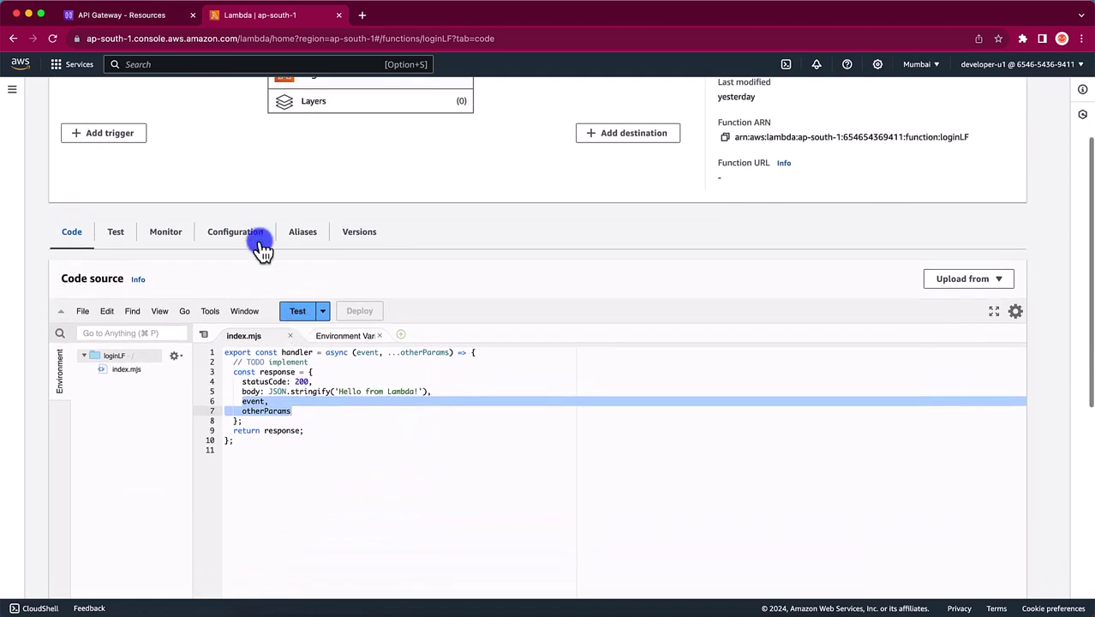
pyautogui.click(154, 14)
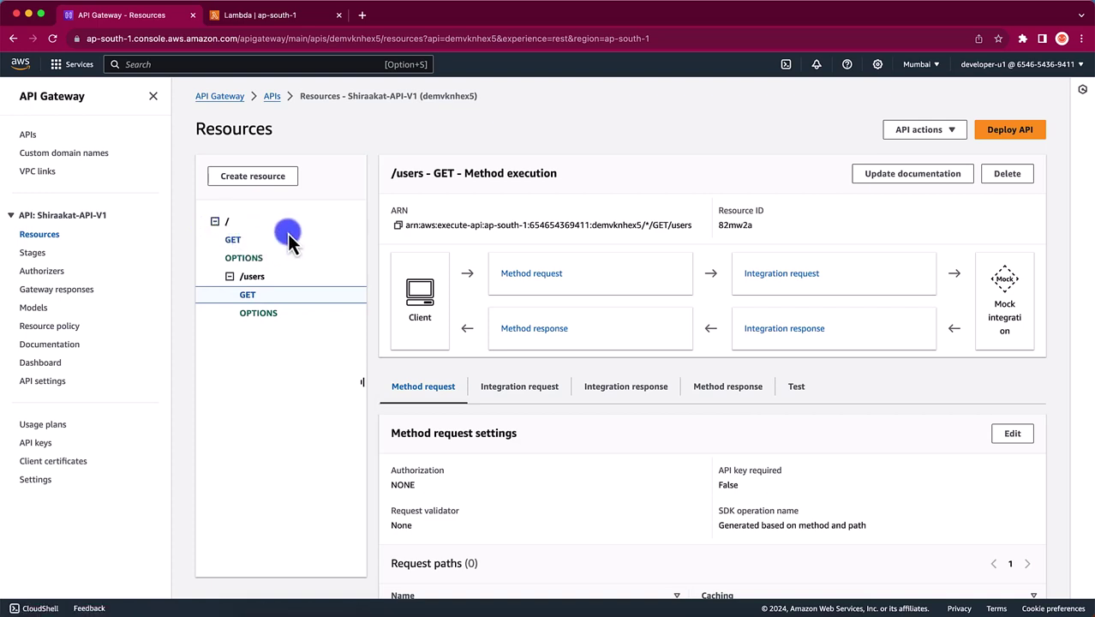
# Jot the planned endpoint "/login POST OPTIONS" in the browser's address bar as a note without loading it.
pyautogui.click(315, 39)
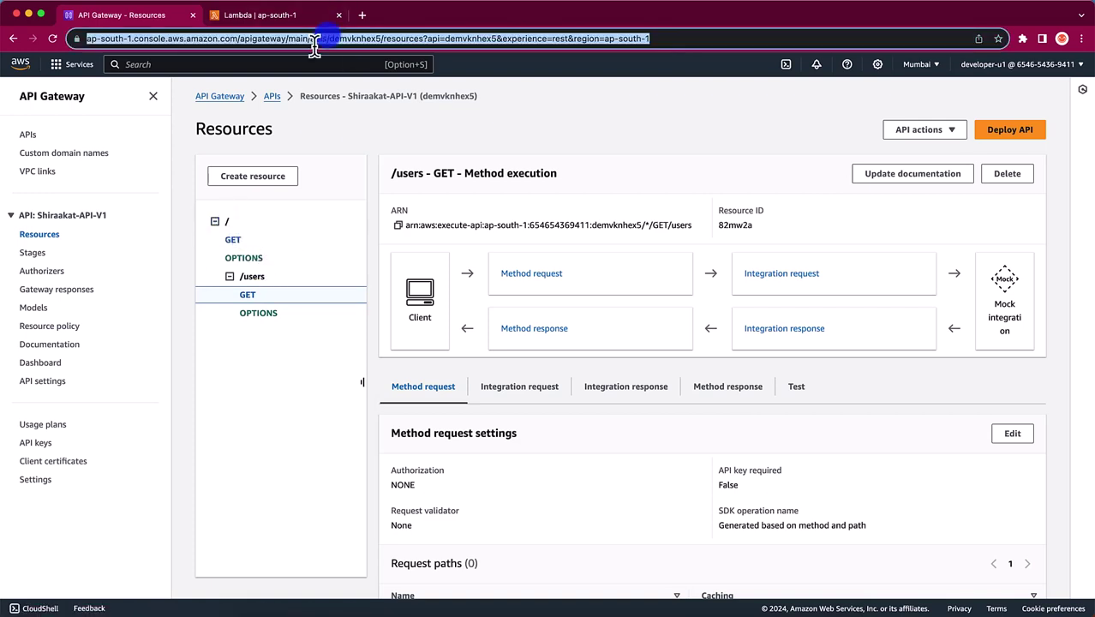
pyautogui.write('/login')
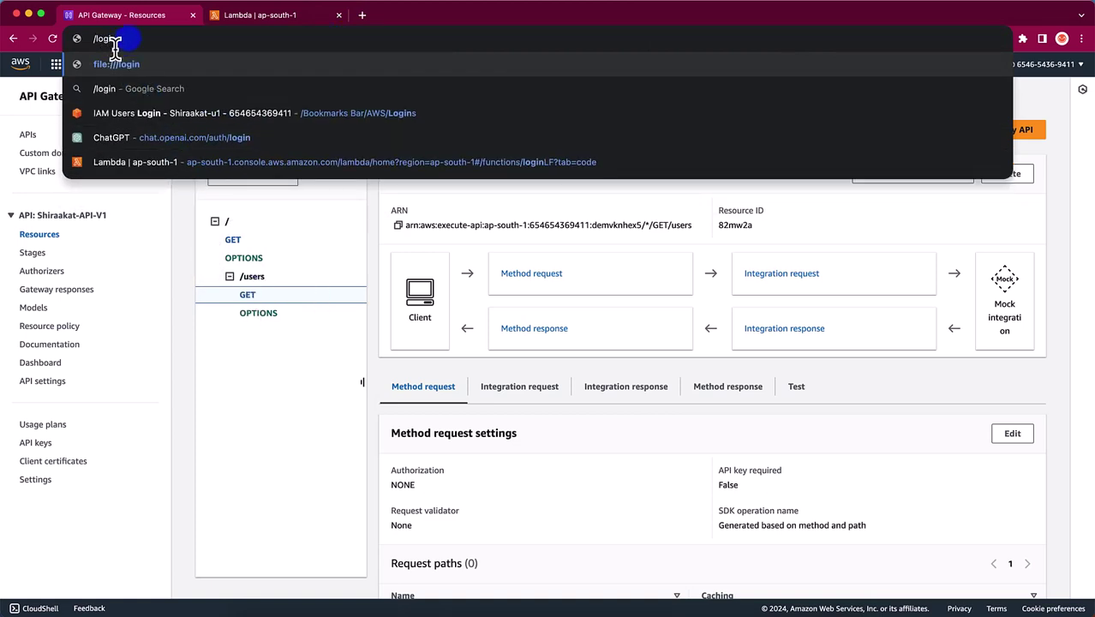
pyautogui.write('POST')
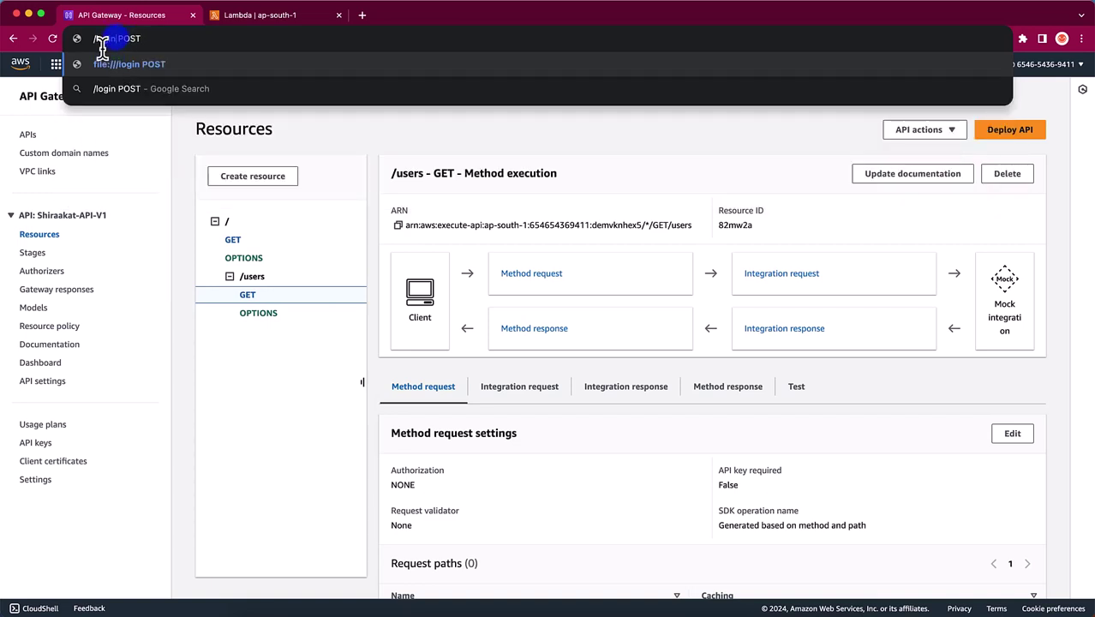
pyautogui.moveTo(102, 47); pyautogui.dragTo(81, 47)
pyautogui.moveTo(147, 48); pyautogui.dragTo(118, 49)
pyautogui.moveTo(120, 51)
pyautogui.mouseDown()
pyautogui.moveTo(171, 24)
pyautogui.moveTo(113, 52)
pyautogui.mouseUp()
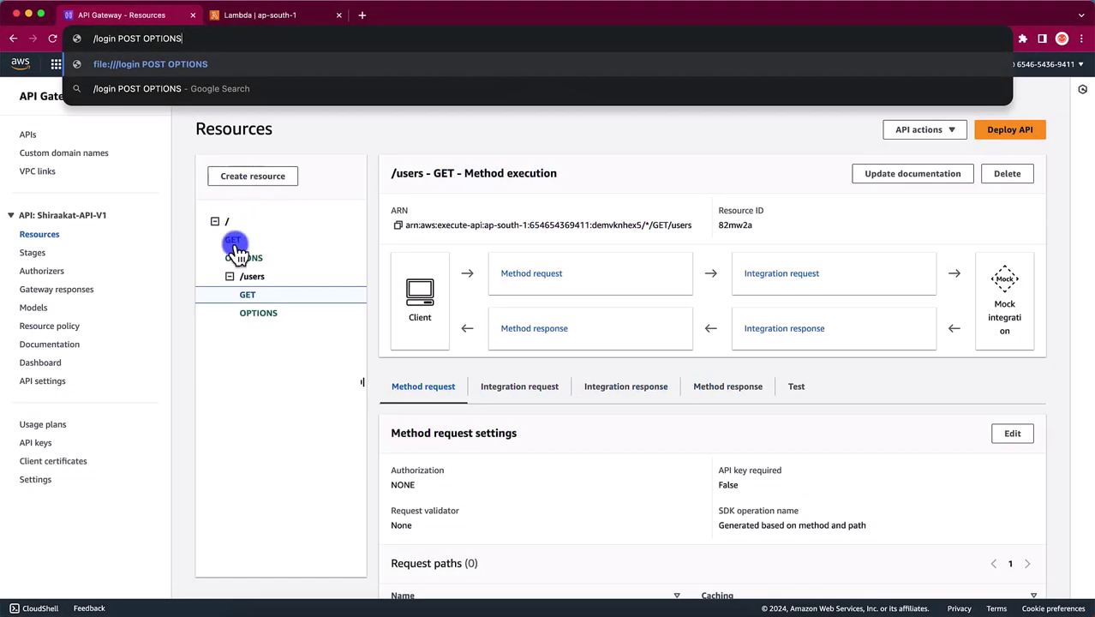
pyautogui.click(252, 360)
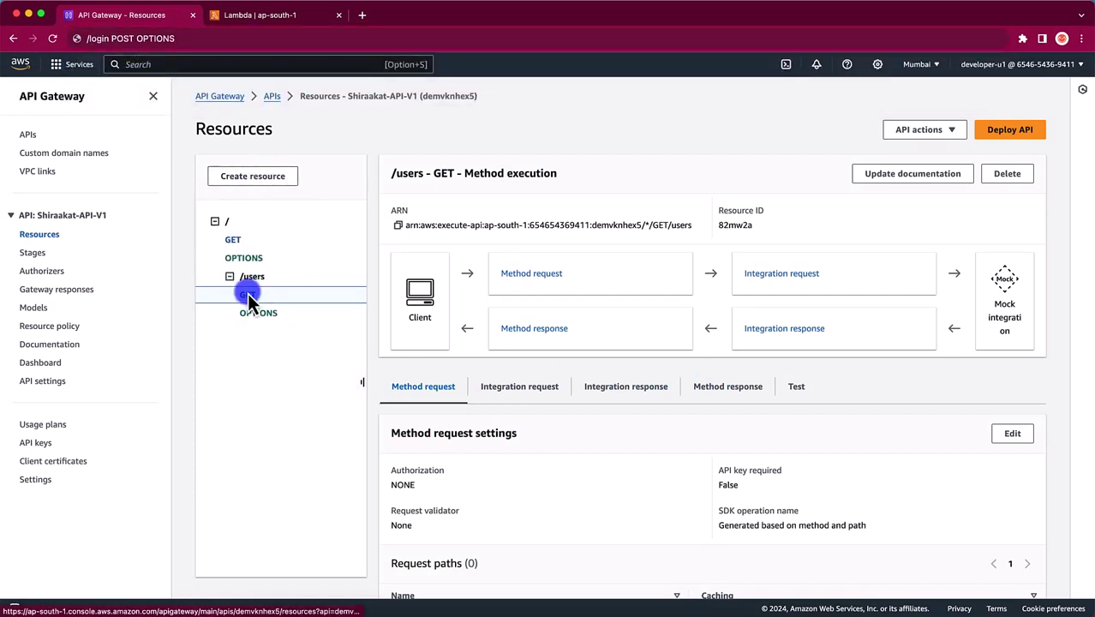
# Create a resource named login under the root path / with CORS enabled.
pyautogui.click(260, 176)
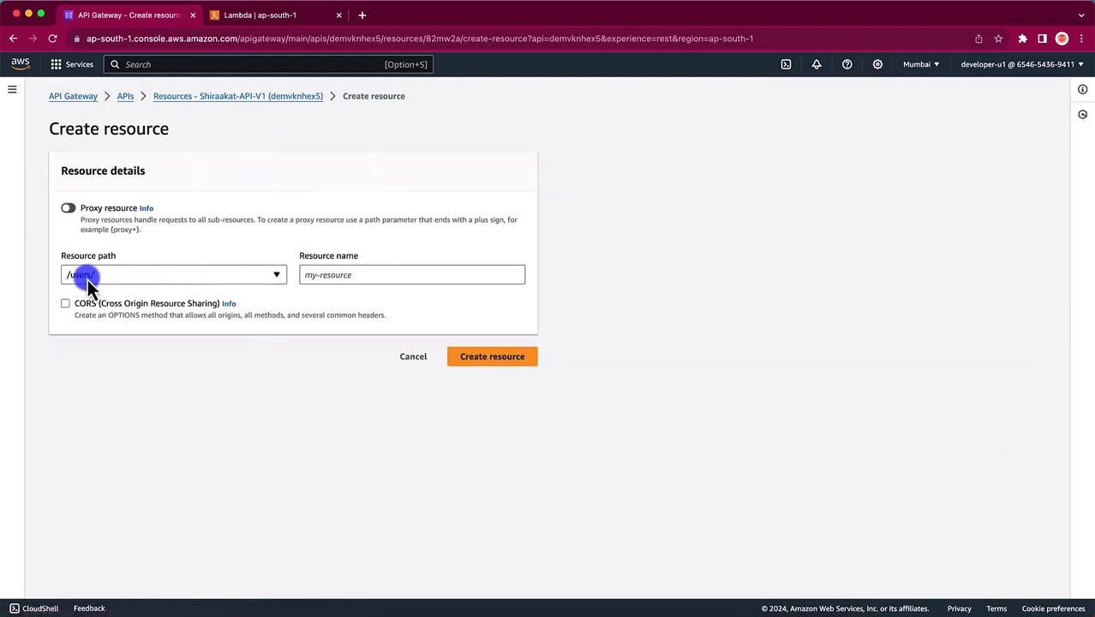
pyautogui.click(415, 364)
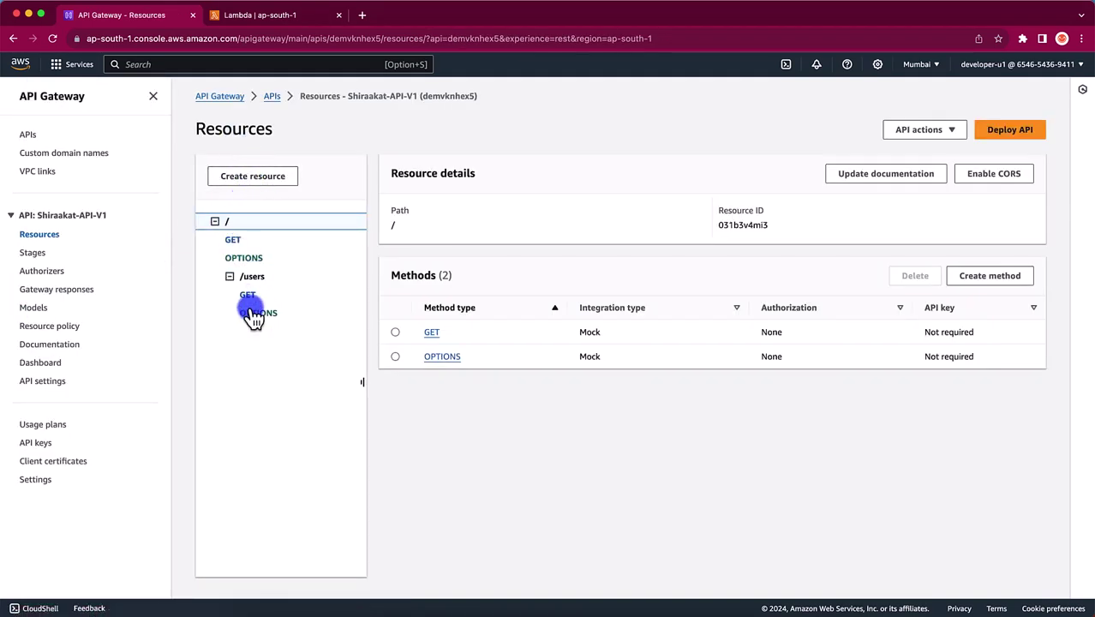
pyautogui.click(248, 295)
pyautogui.click(257, 190)
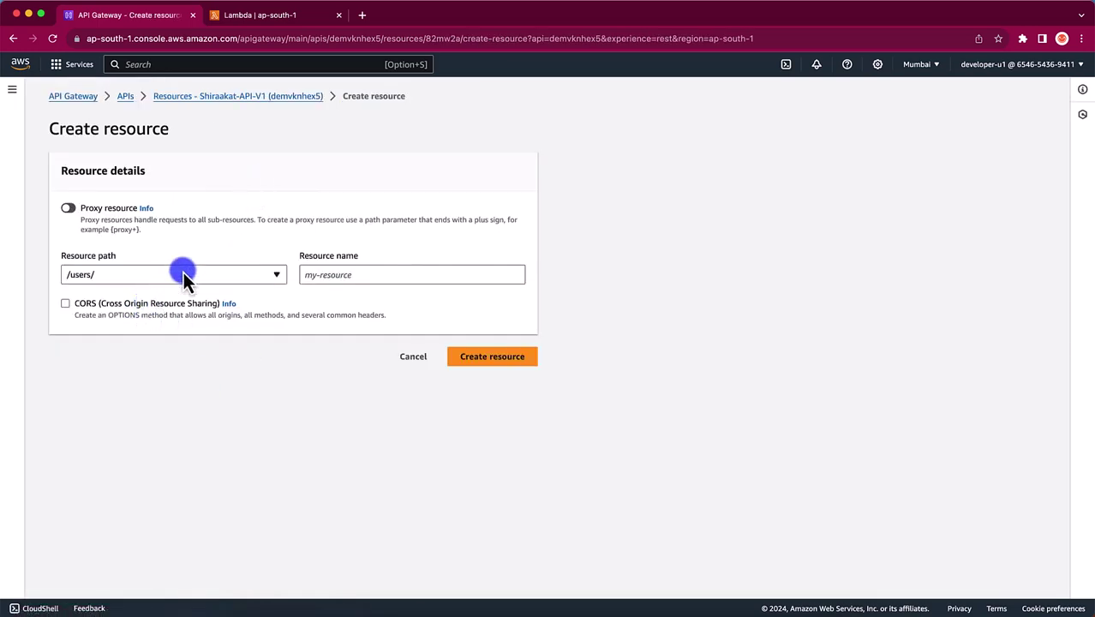
pyautogui.click(182, 279)
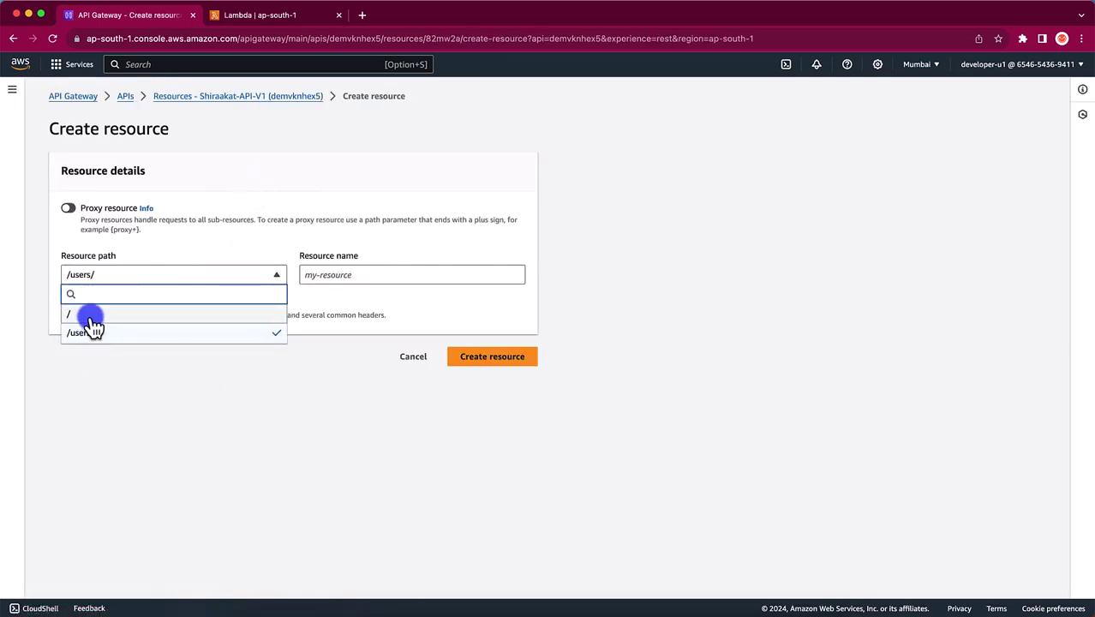
pyautogui.click(90, 315)
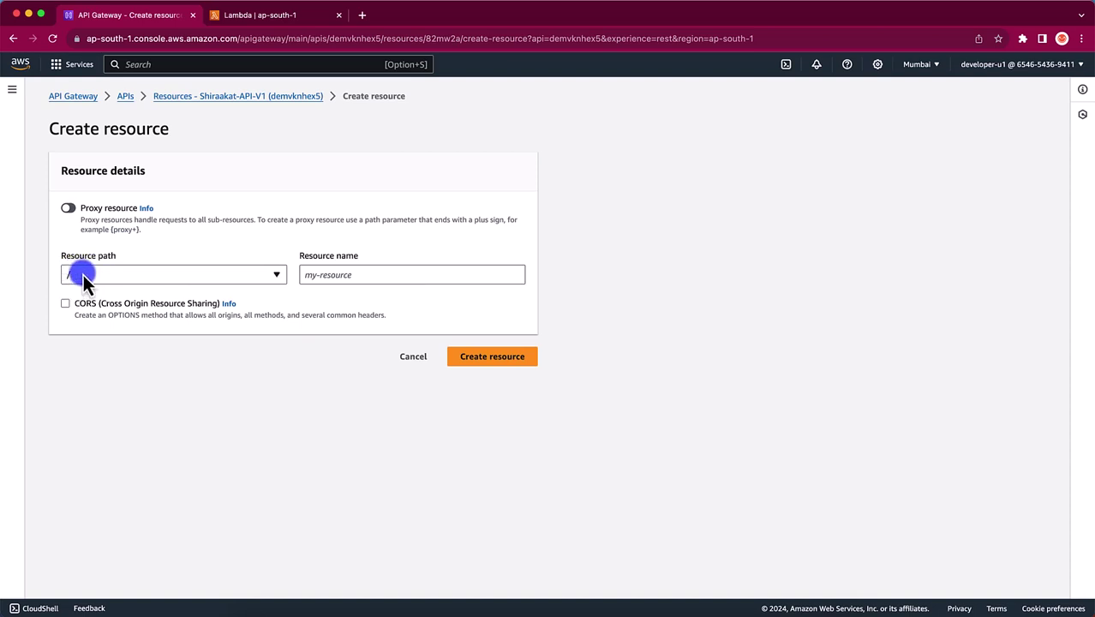
pyautogui.click(356, 275)
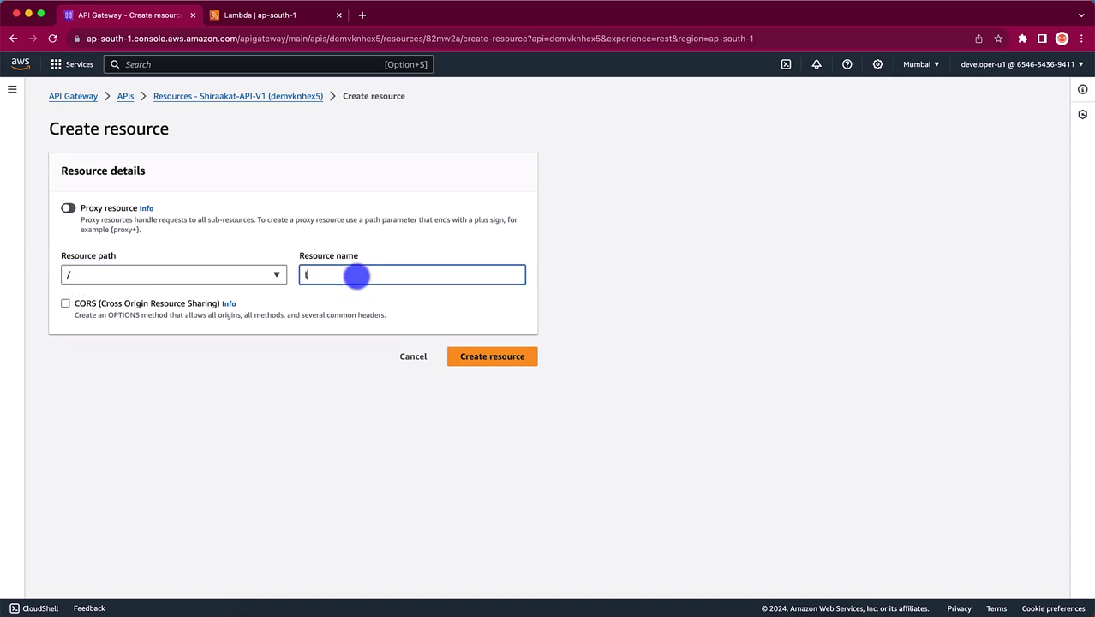
pyautogui.click(80, 307)
pyautogui.click(525, 363)
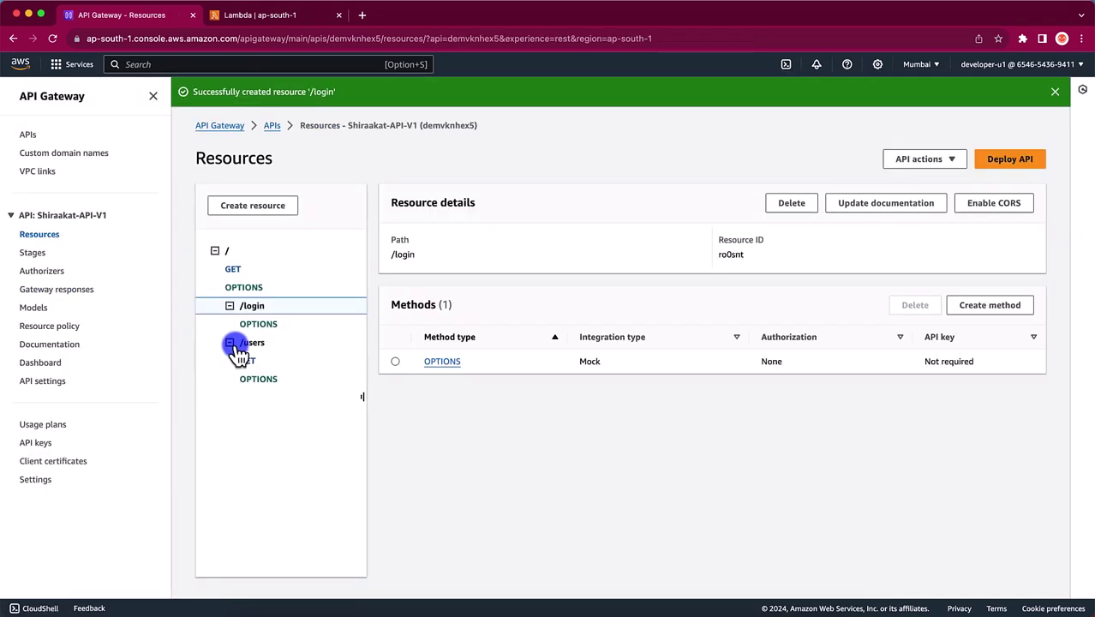
# Start a new method on /login, set its type to POST, and review the Lambda proxy integration description.
pyautogui.click(990, 307)
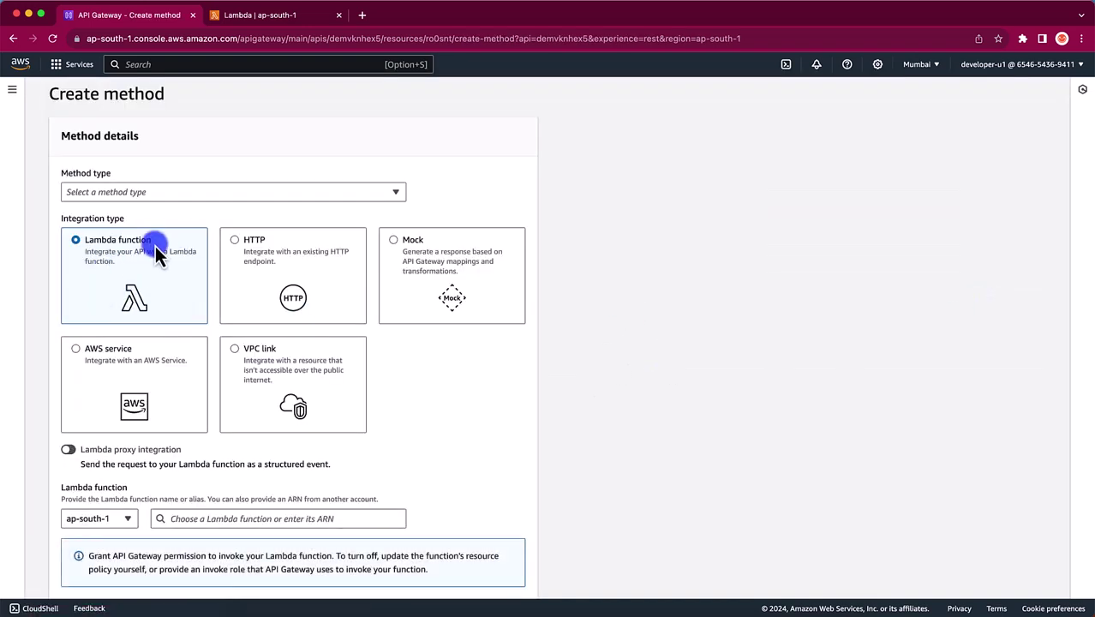
pyautogui.click(240, 187)
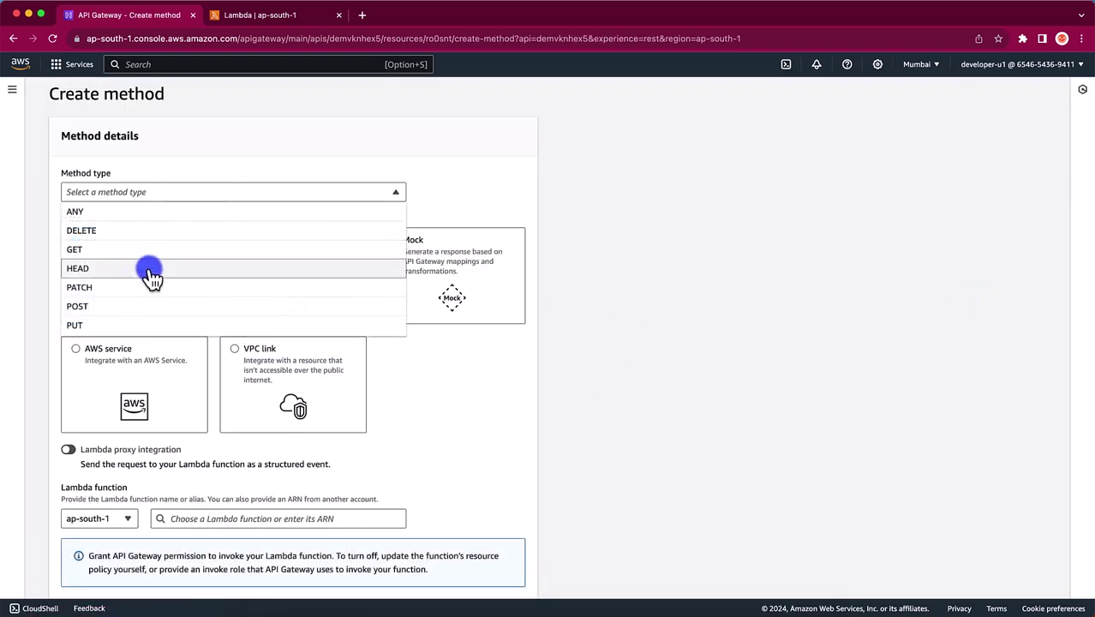
pyautogui.click(142, 303)
pyautogui.scroll(-2, 149, 372)
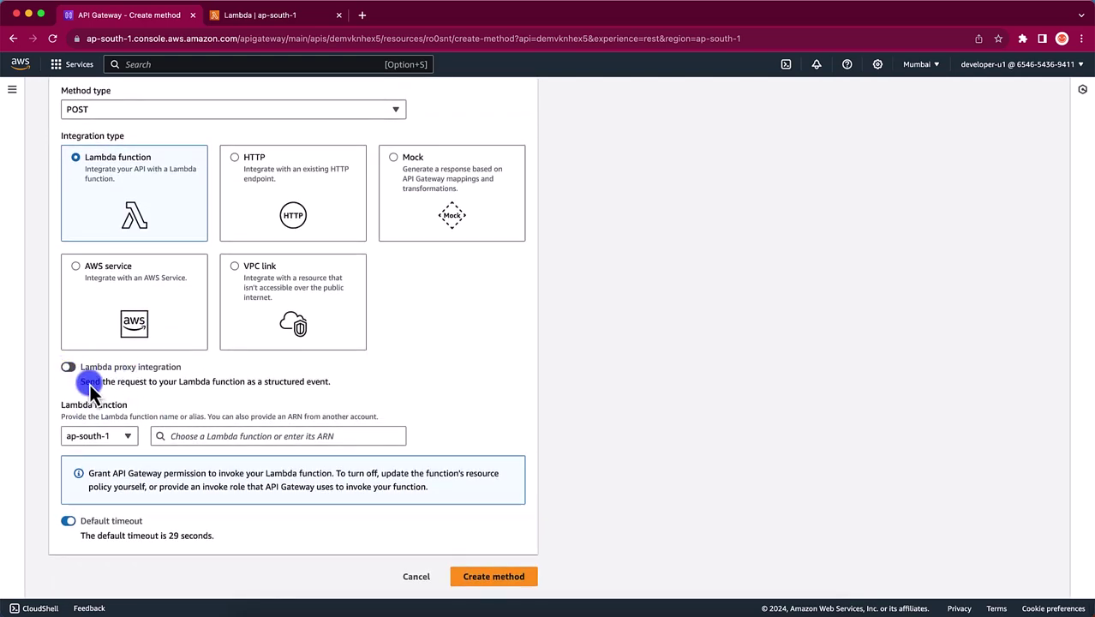
pyautogui.moveTo(85, 384); pyautogui.dragTo(246, 387)
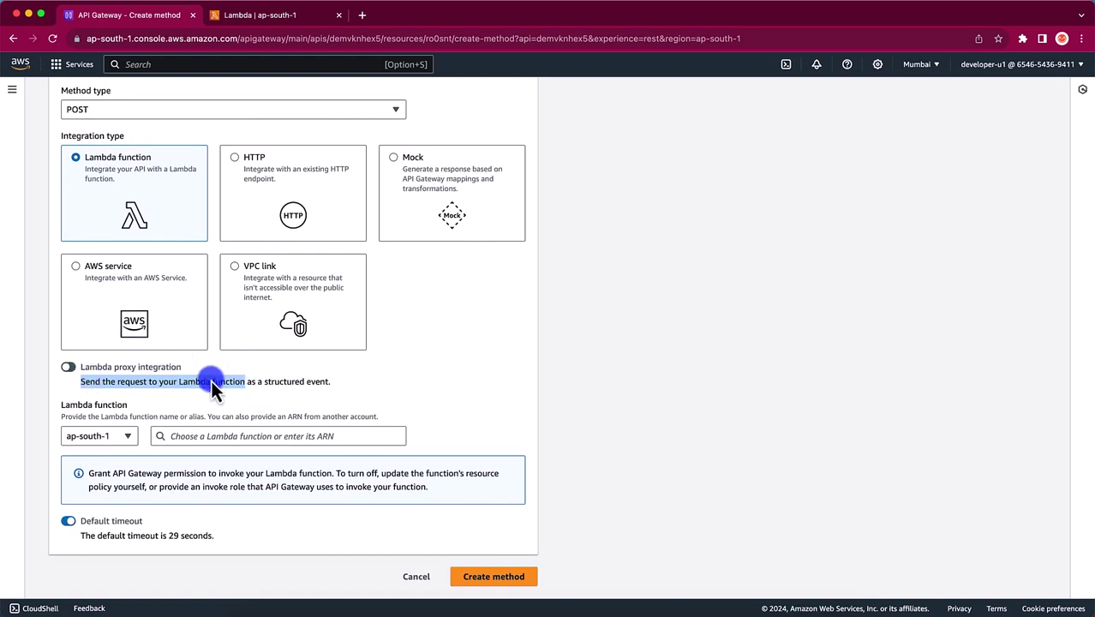
pyautogui.click(649, 386)
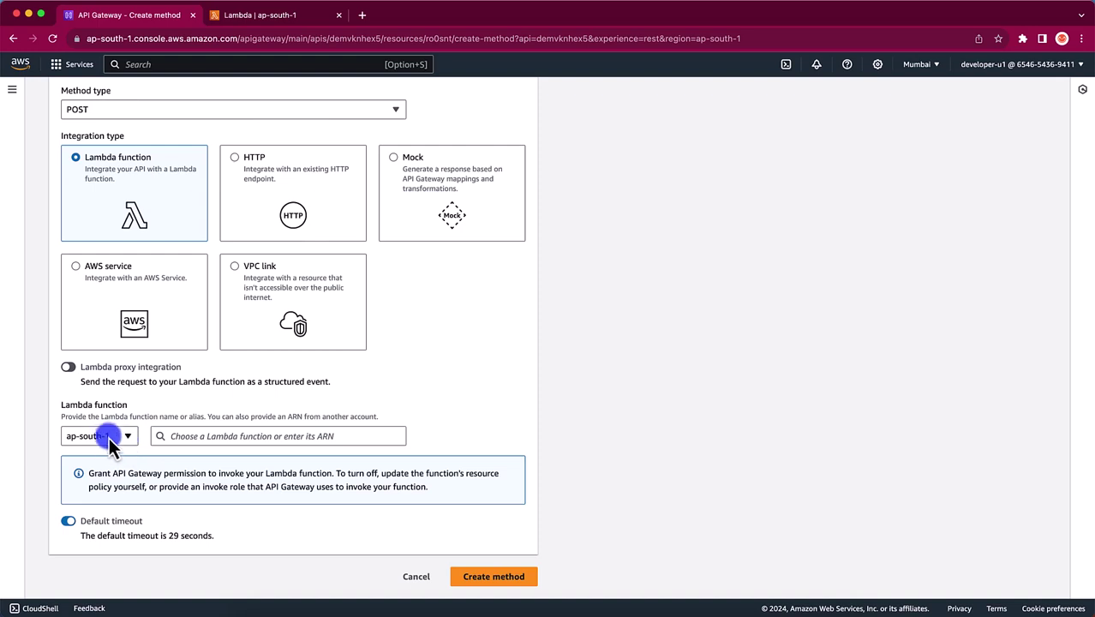
# Compare the function region with the console's region and select the loginLF function for the POST method's integration.
pyautogui.click(109, 438)
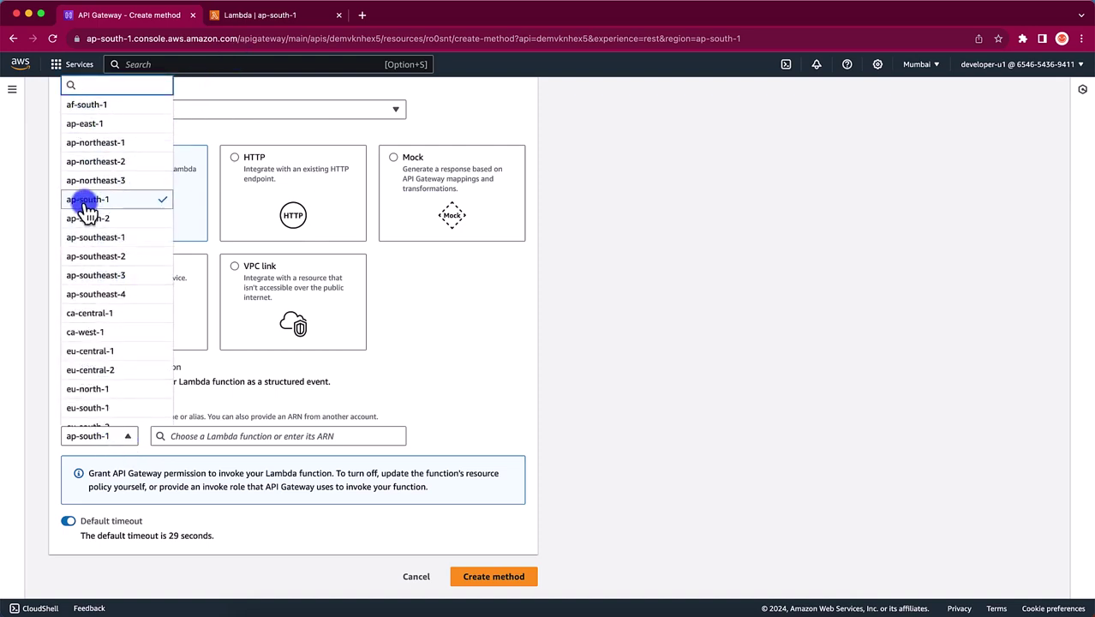
pyautogui.click(939, 72)
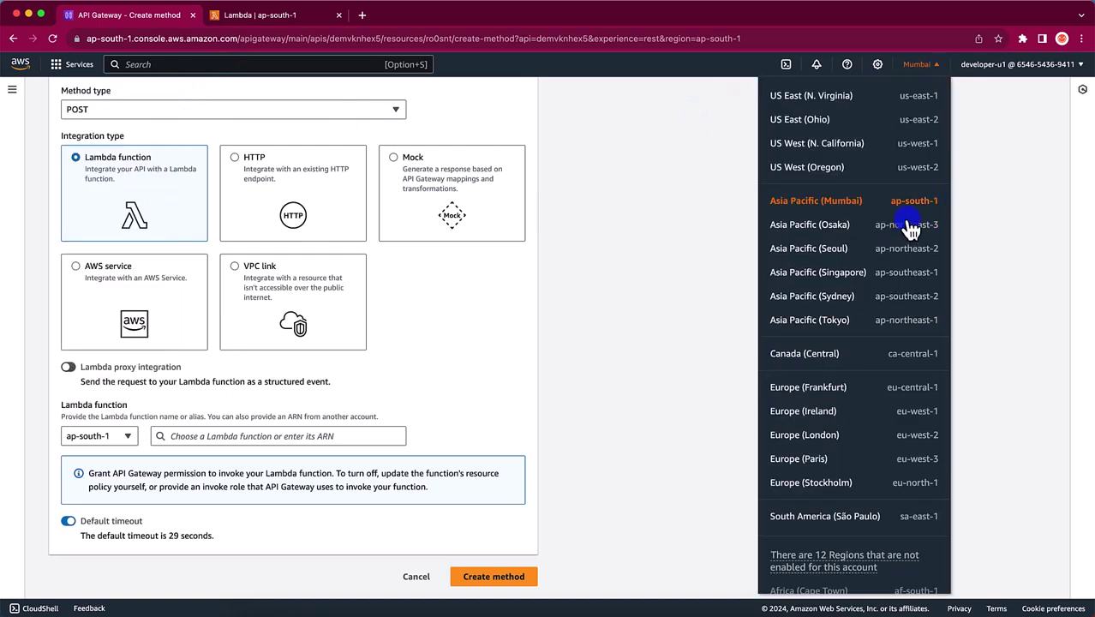
pyautogui.click(243, 439)
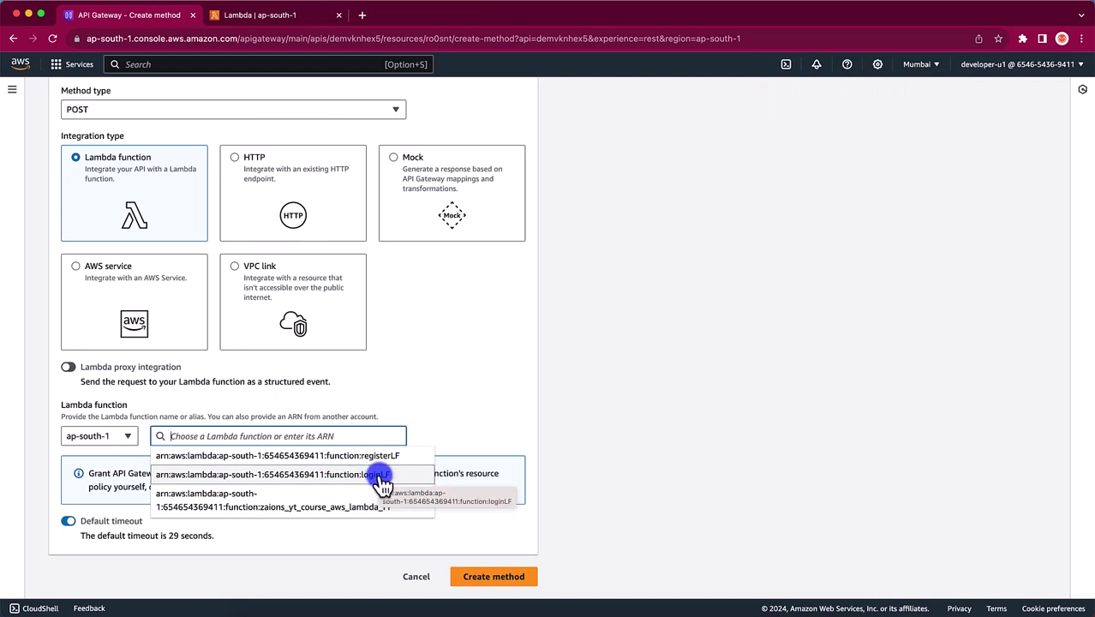
pyautogui.write('login')
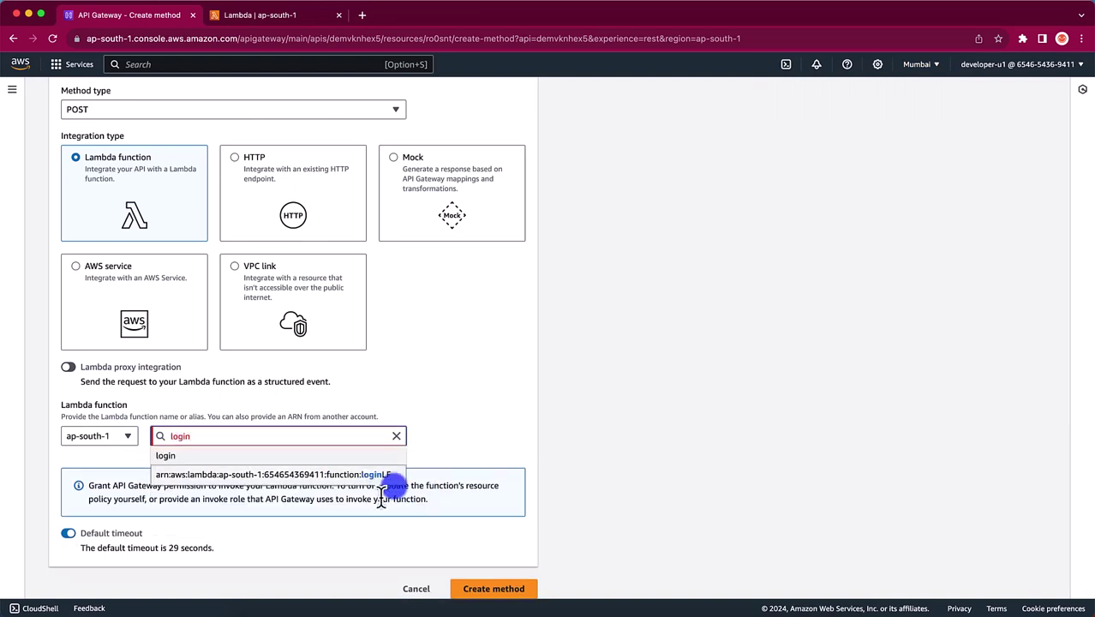
pyautogui.click(359, 474)
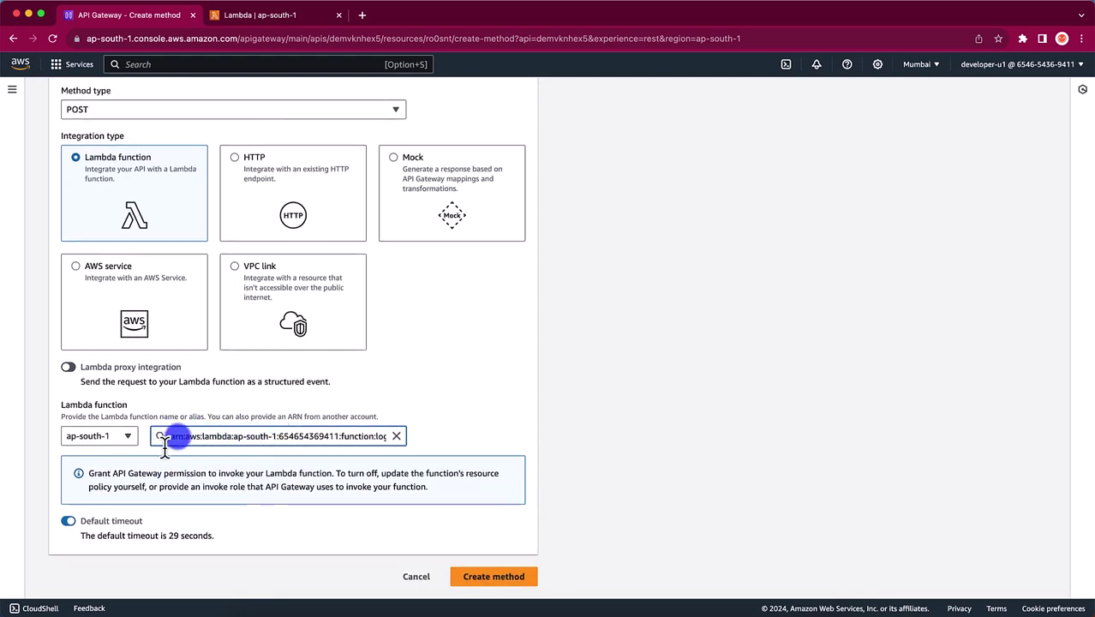
pyautogui.moveTo(161, 442); pyautogui.dragTo(451, 439)
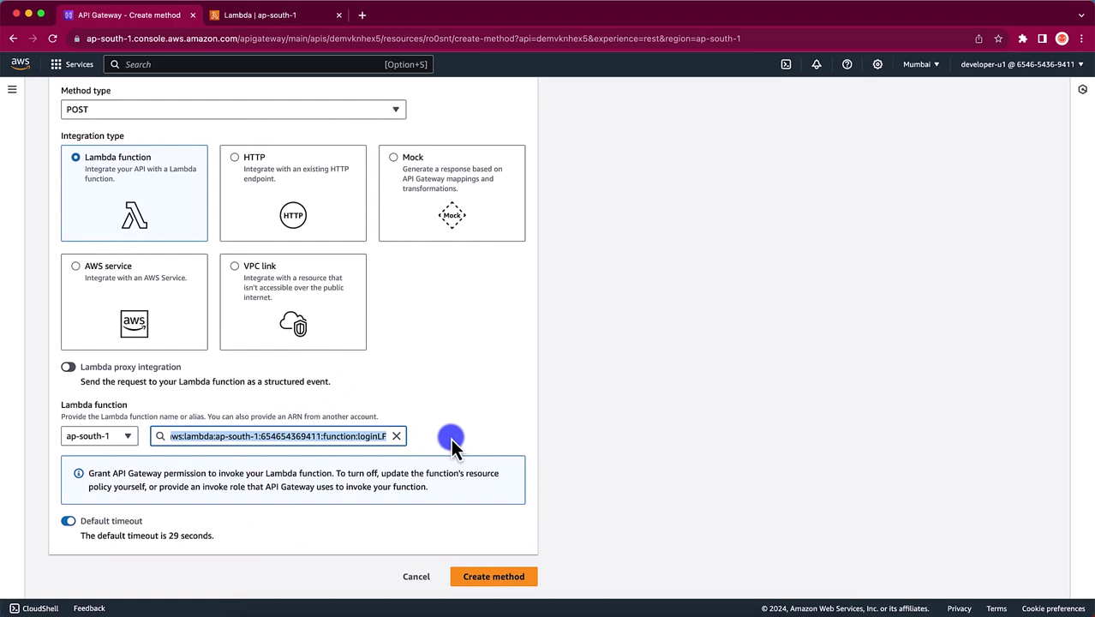
# Switch to the loginLF function in Lambda and publish a new version with the description v1.
pyautogui.click(292, 17)
pyautogui.scroll(-8, 320, 514)
pyautogui.scroll(2, 338, 172)
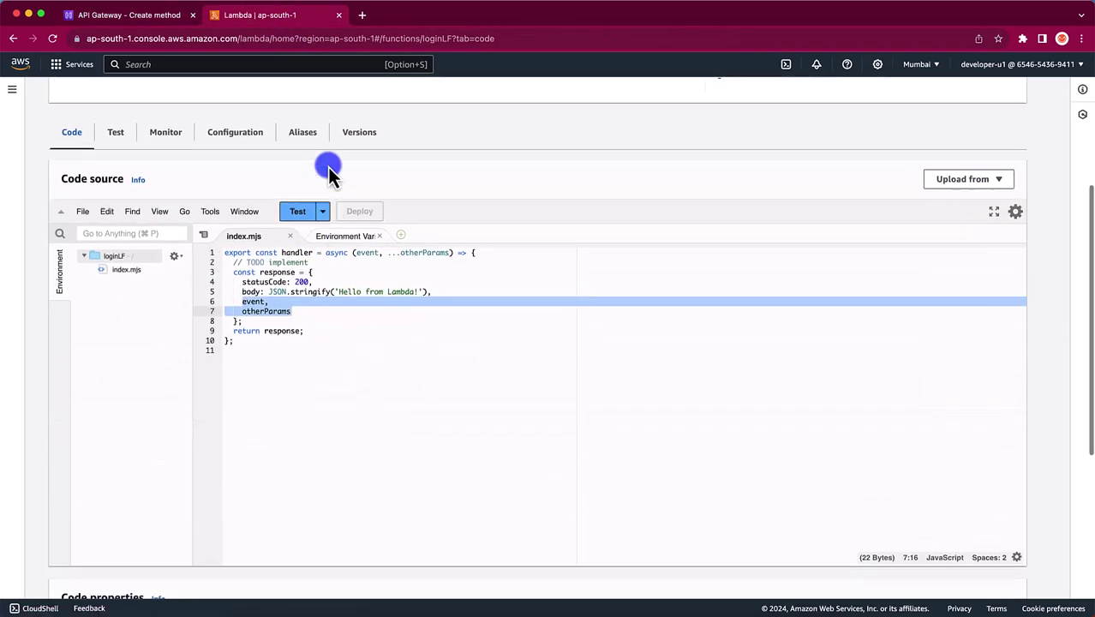
pyautogui.scroll(3, 328, 167)
pyautogui.click(363, 347)
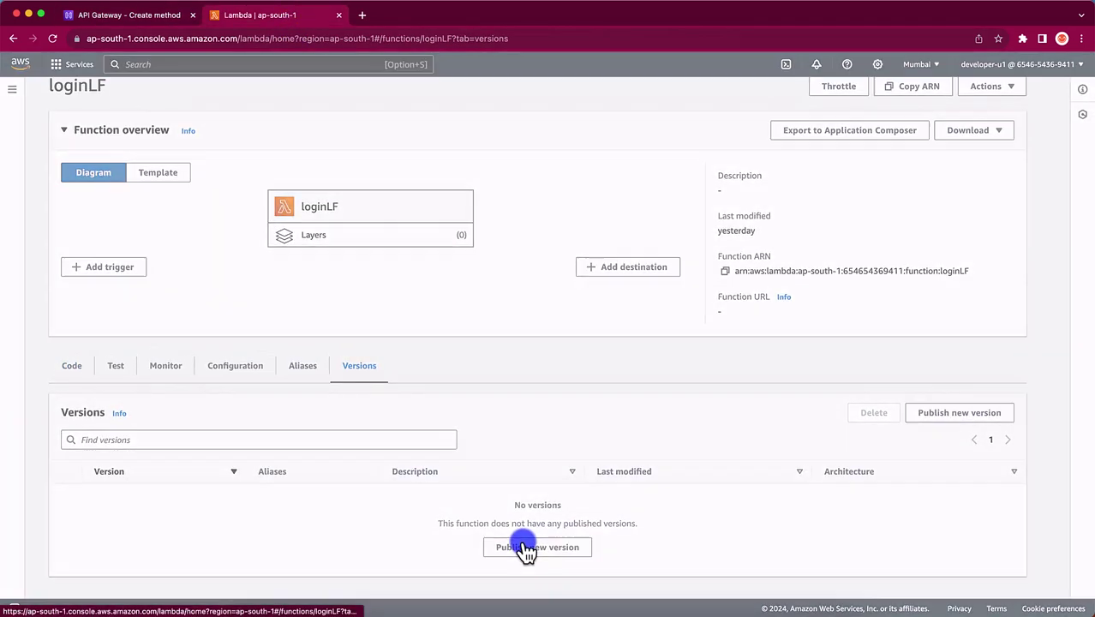
pyautogui.click(525, 548)
pyautogui.click(420, 365)
pyautogui.write('v1')
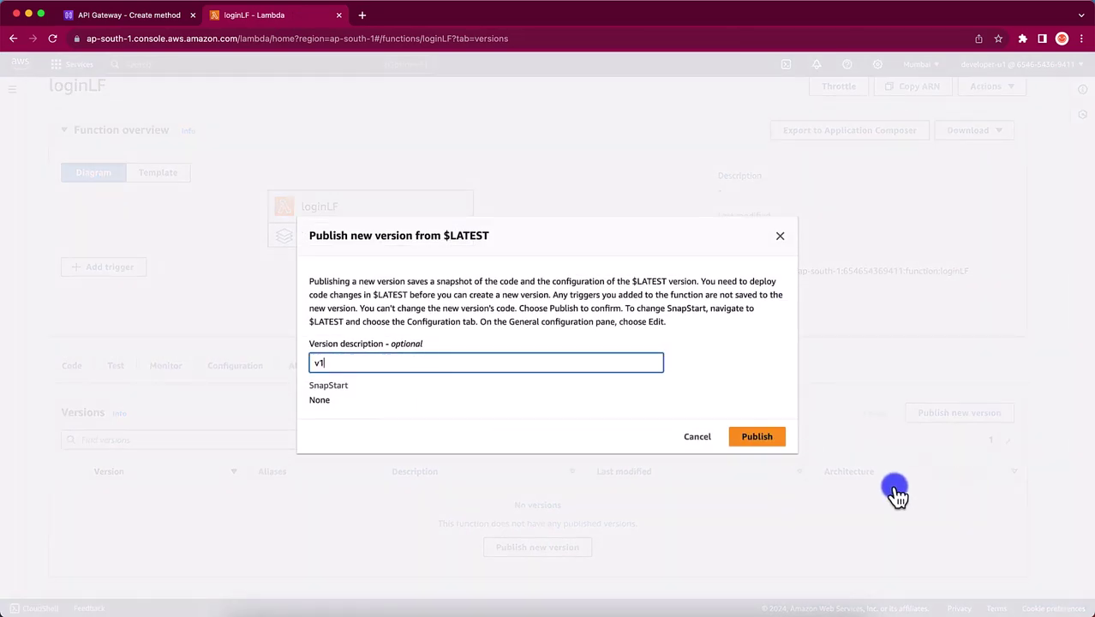
pyautogui.click(771, 439)
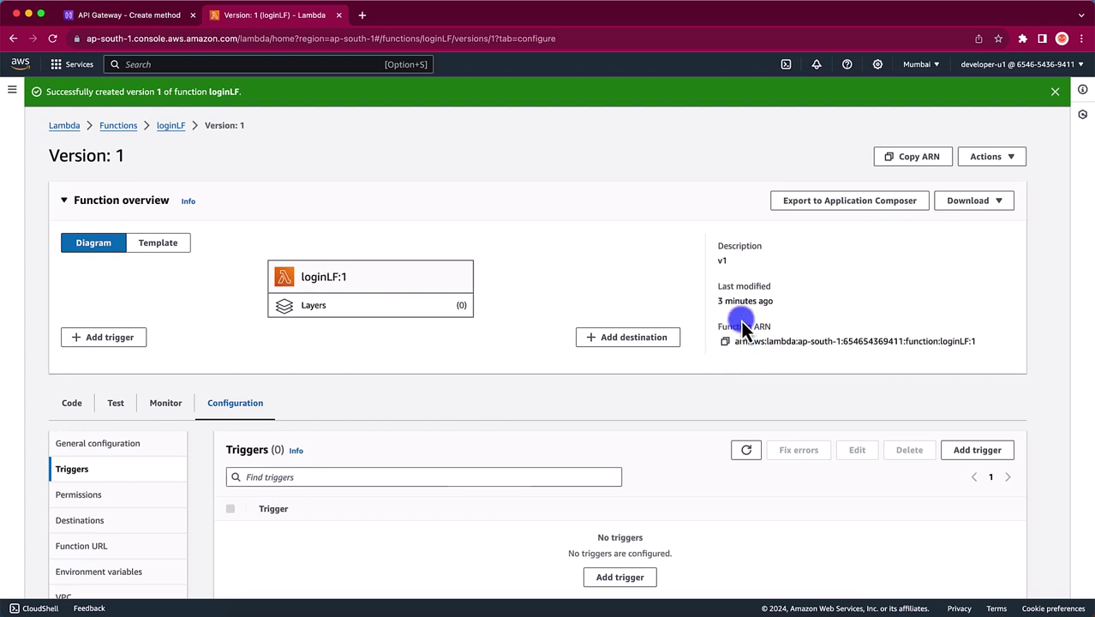
# Copy the function ARN of loginLF version 1 and return to the API Gateway method form.
pyautogui.doubleClick(760, 327)
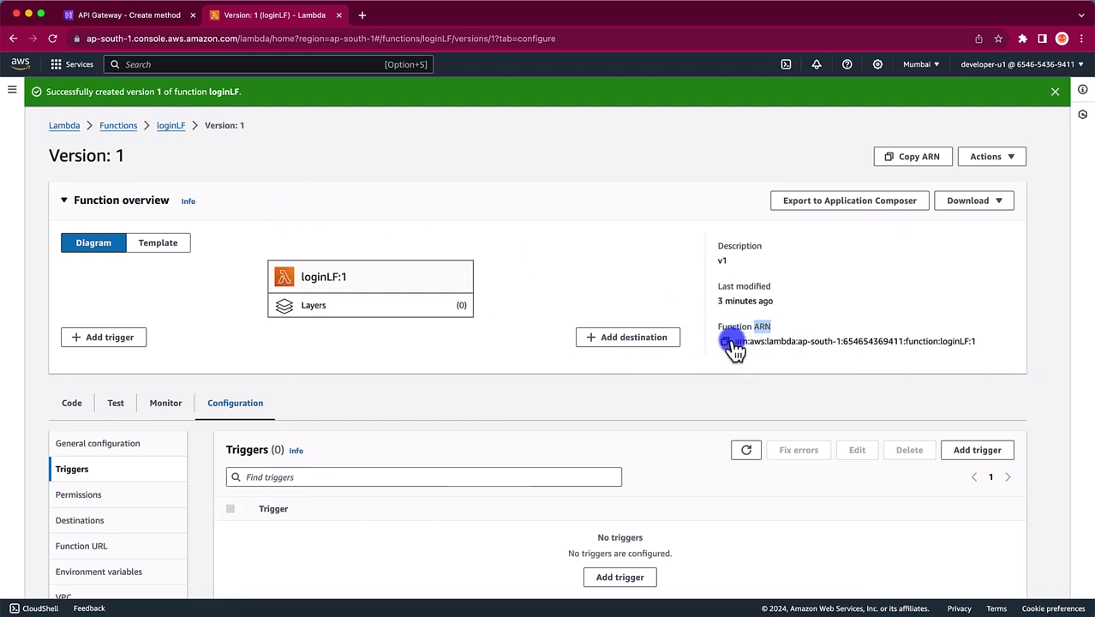
pyautogui.click(727, 342)
pyautogui.click(135, 16)
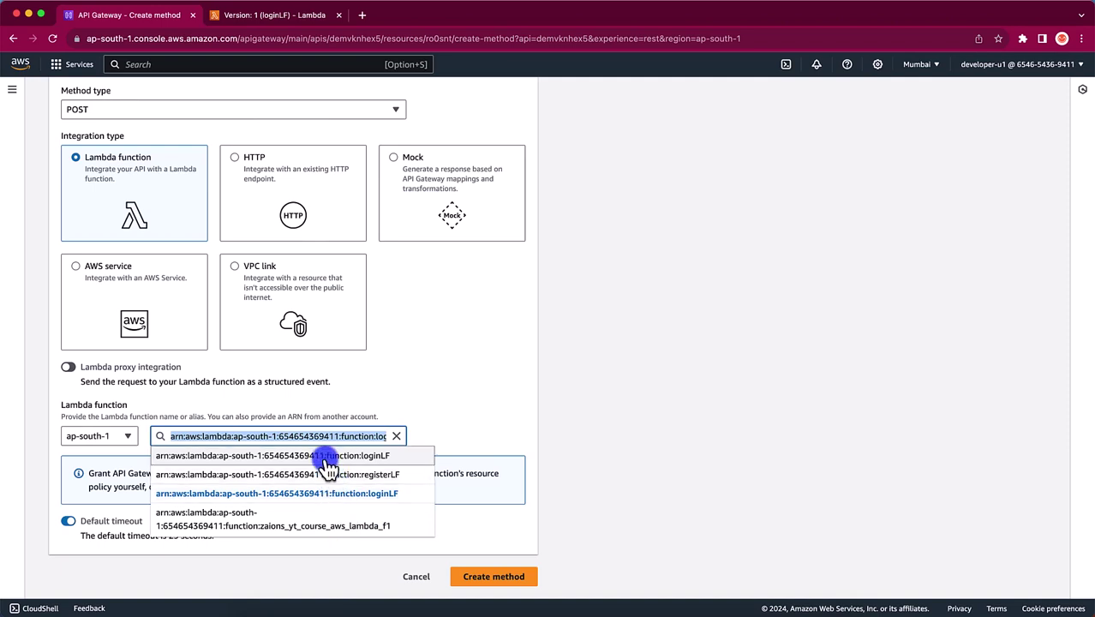
# Replace the POST method's Lambda function with the copied ARN of loginLF:1.
pyautogui.write('login')
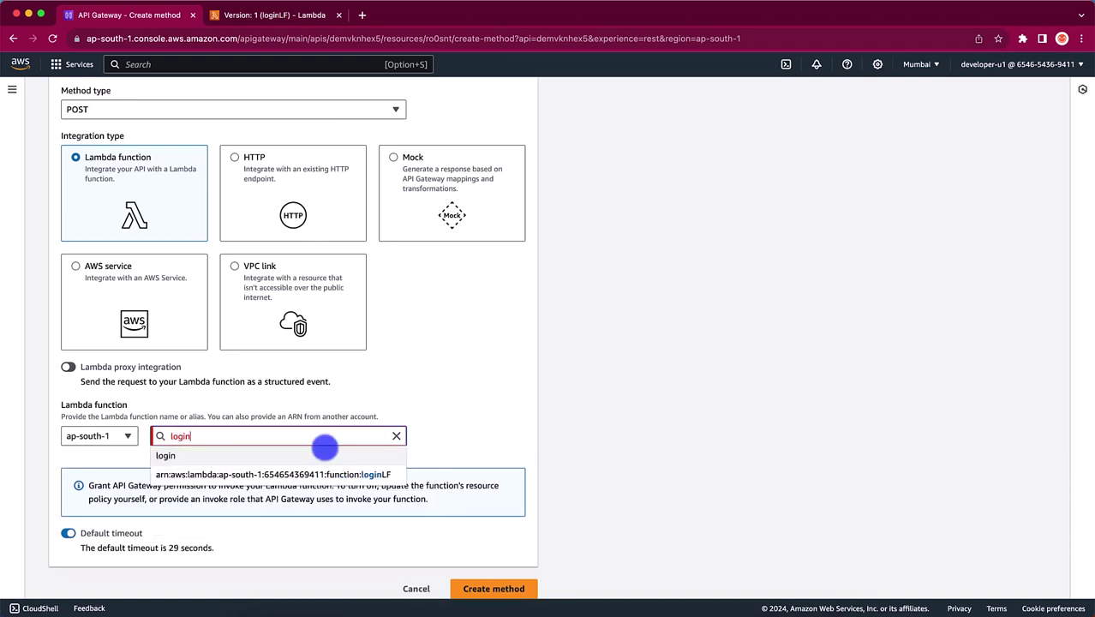
pyautogui.press('super+a')
pyautogui.press('BackSpace')
pyautogui.click(537, 395)
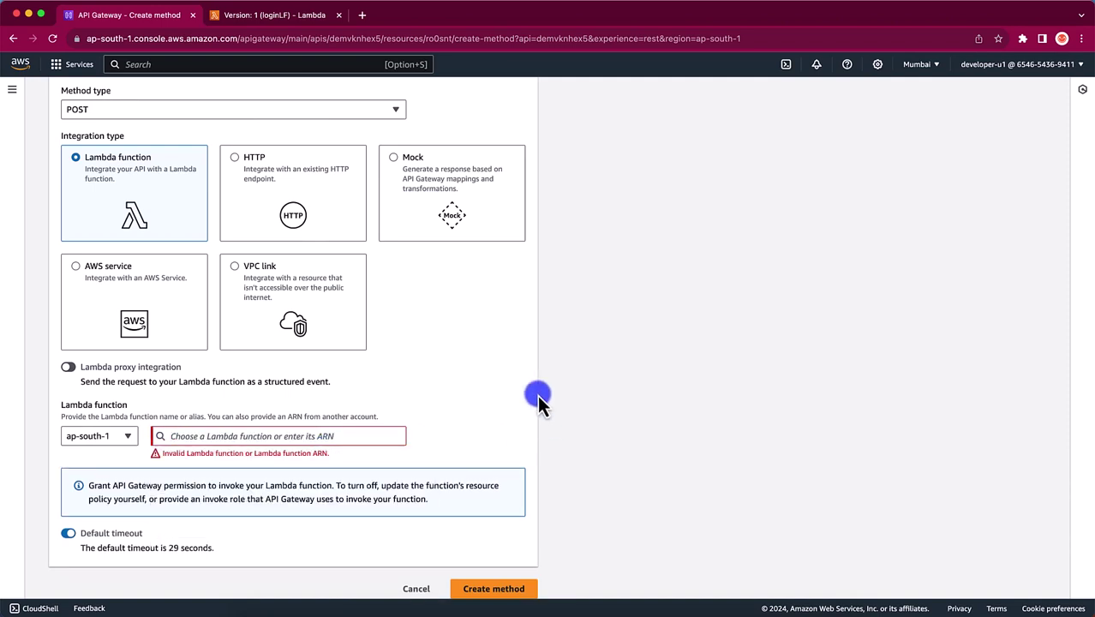
pyautogui.click(272, 441)
pyautogui.press('super+v')
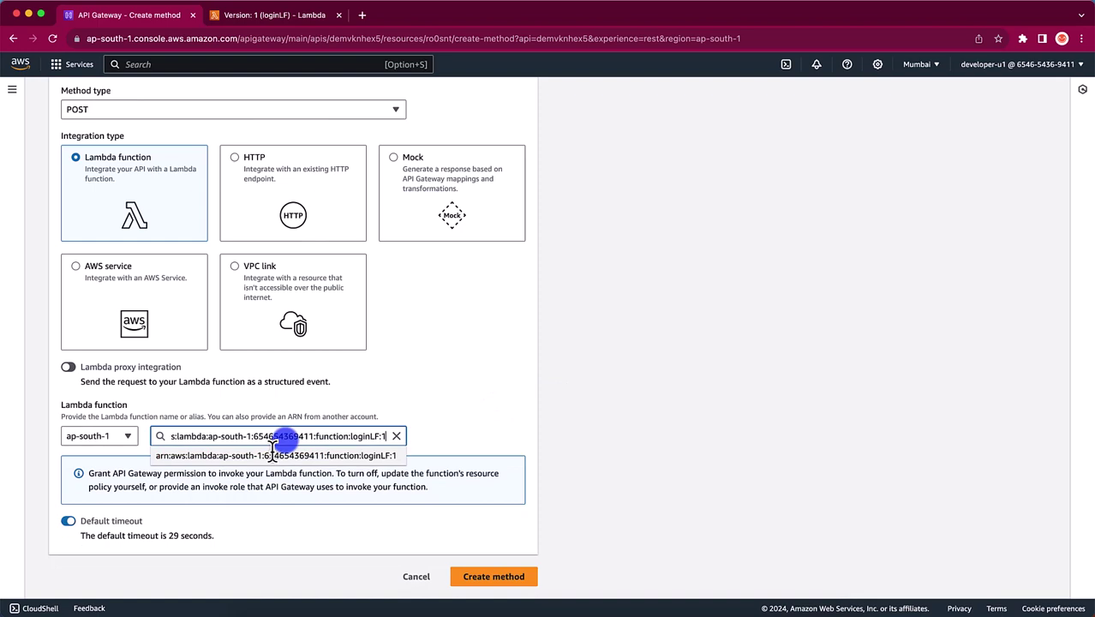
pyautogui.click(375, 457)
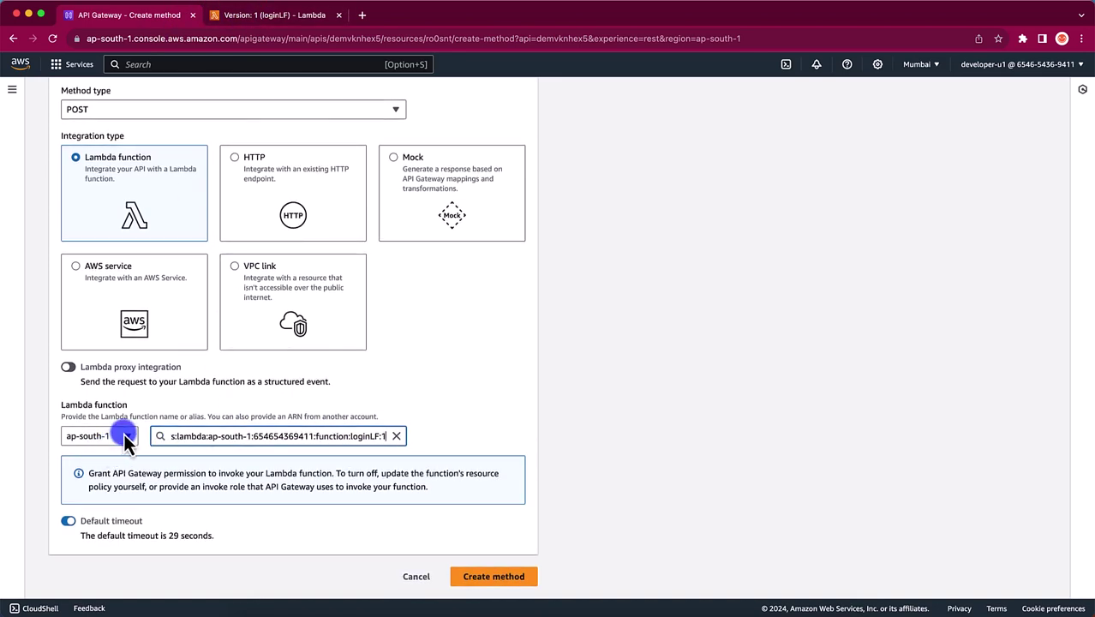
pyautogui.scroll(4, 162, 309)
pyautogui.scroll(-4, 171, 415)
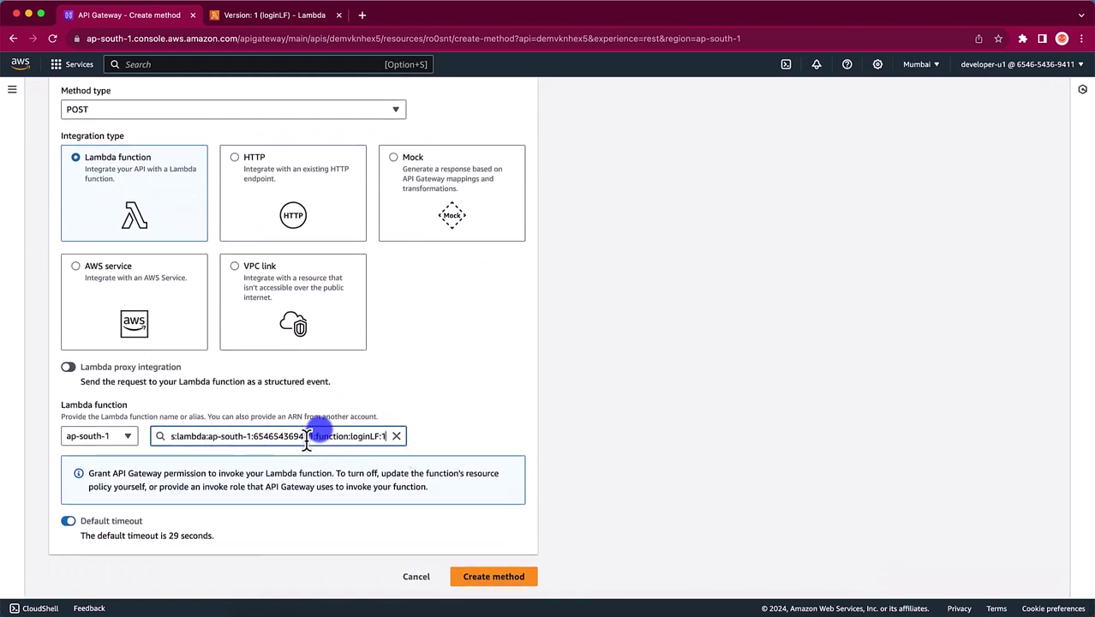
# Return to loginLF version 1 in Lambda, examine its code and try to edit the response body text.
pyautogui.click(268, 15)
pyautogui.scroll(-4, 338, 406)
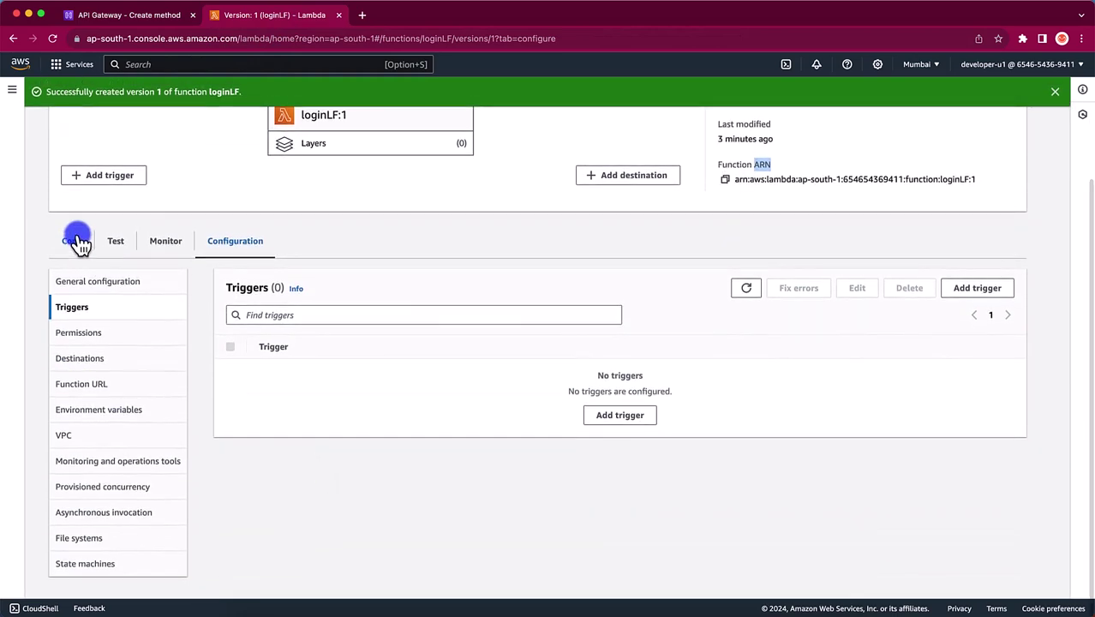
pyautogui.click(75, 241)
pyautogui.scroll(-1, 266, 463)
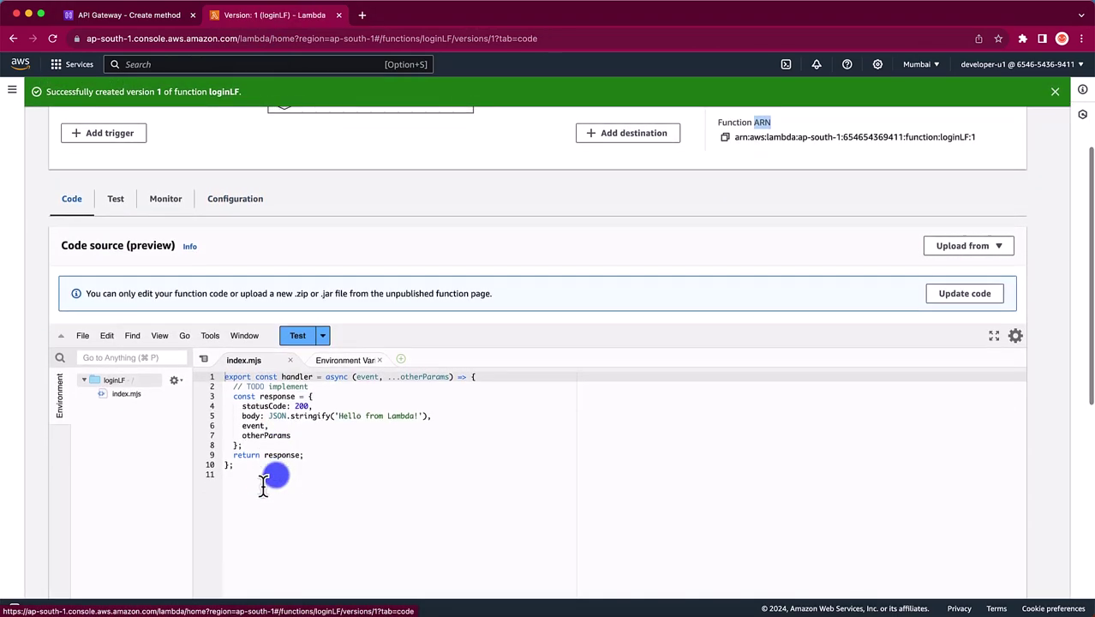
pyautogui.scroll(-1, 263, 485)
pyautogui.click(306, 396)
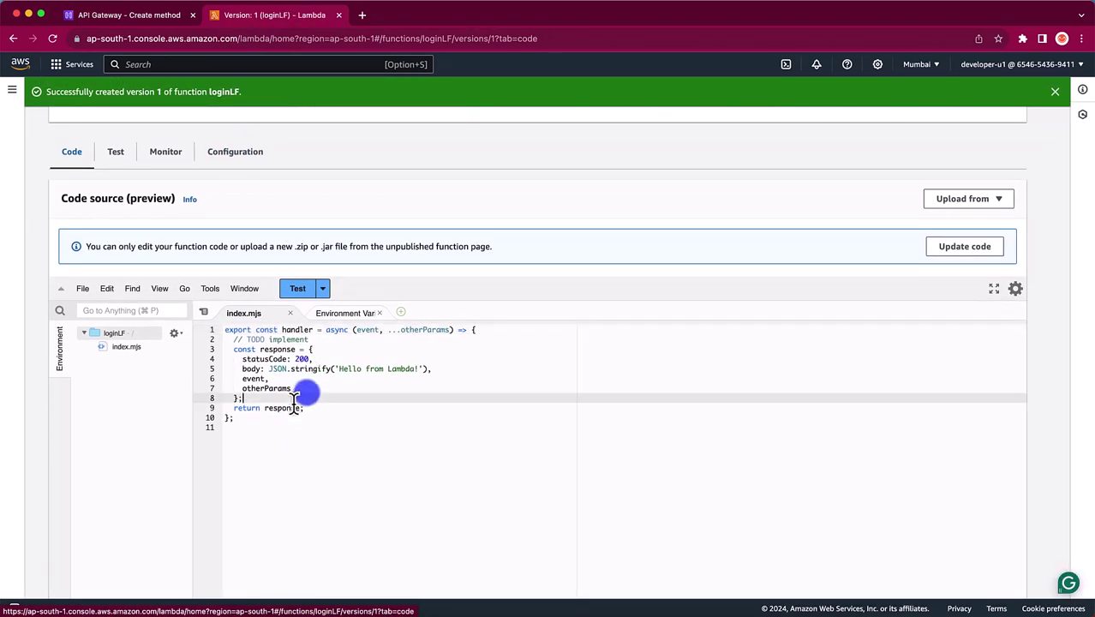
pyautogui.click(417, 369)
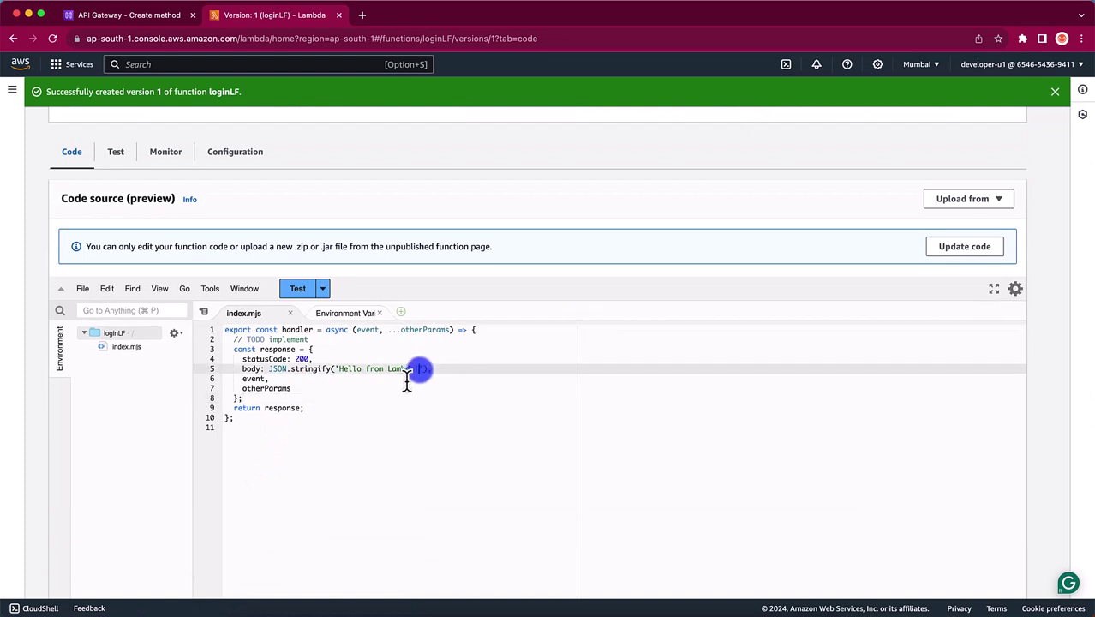
pyautogui.press('super+Up')
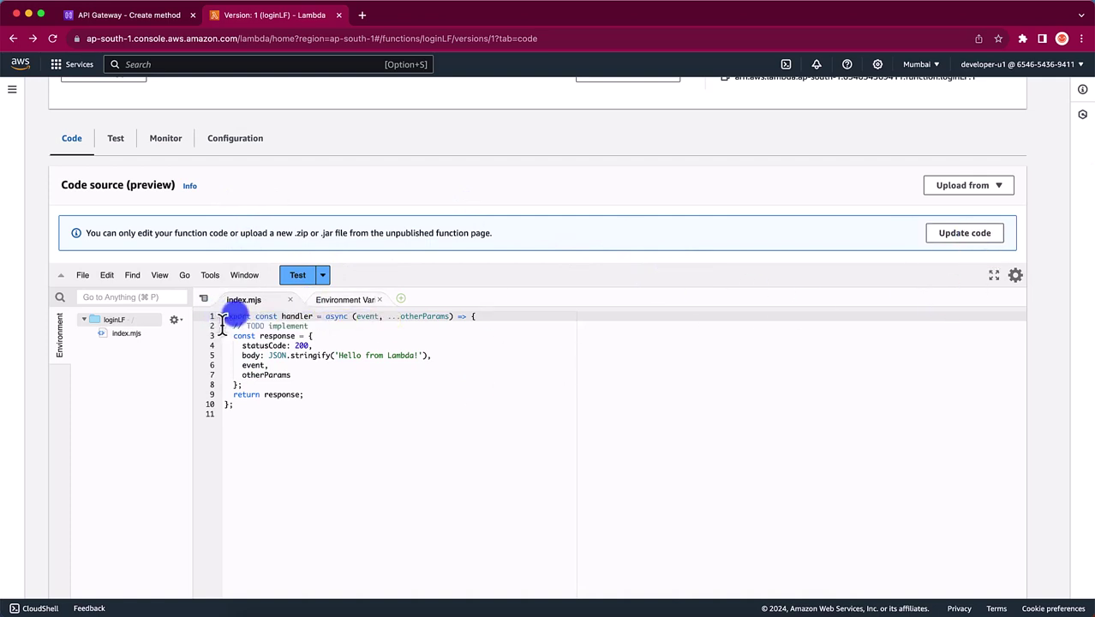
pyautogui.moveTo(221, 319); pyautogui.dragTo(245, 346)
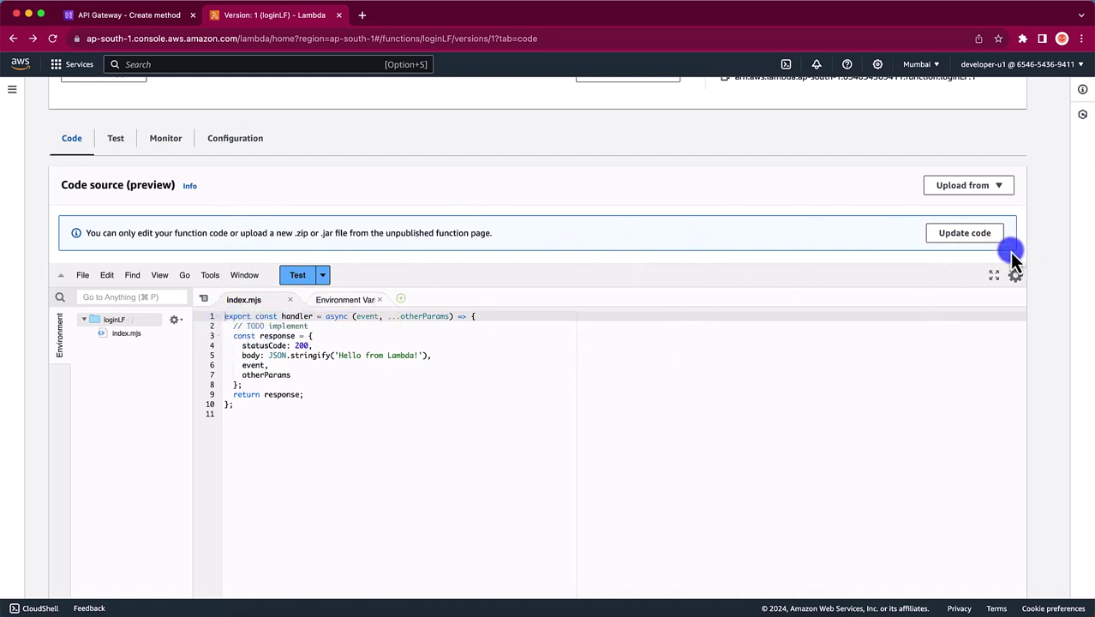
# Open the unpublished loginLF code, change the response body text to 'Hello from Lambda! v1', and deploy the change.
pyautogui.click(981, 236)
pyautogui.scroll(-4, 607, 464)
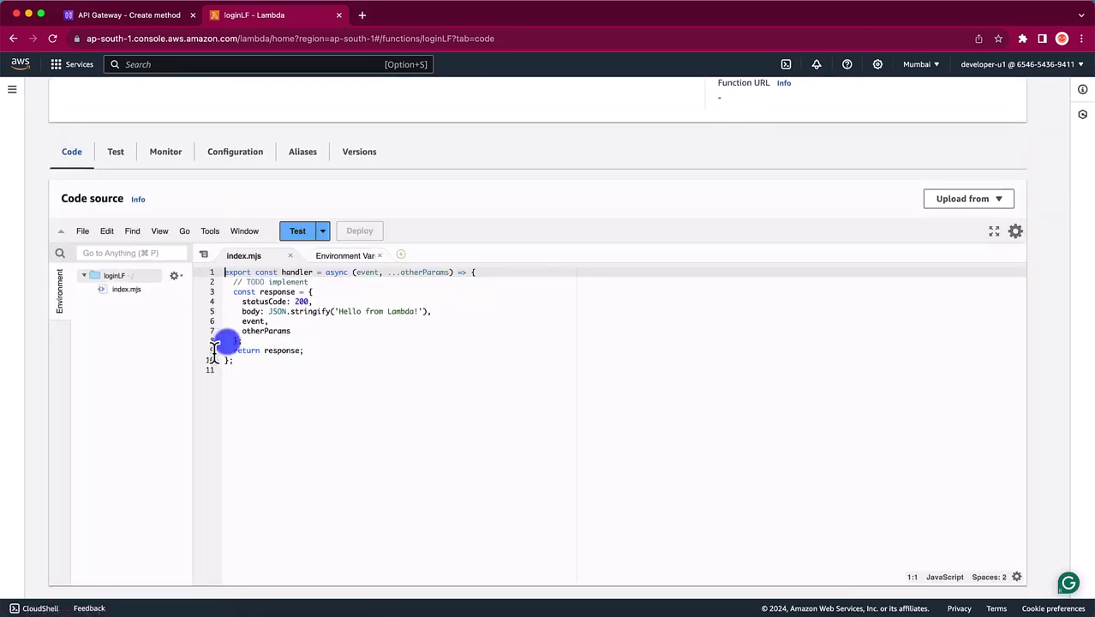
pyautogui.click(419, 312)
pyautogui.write('v1')
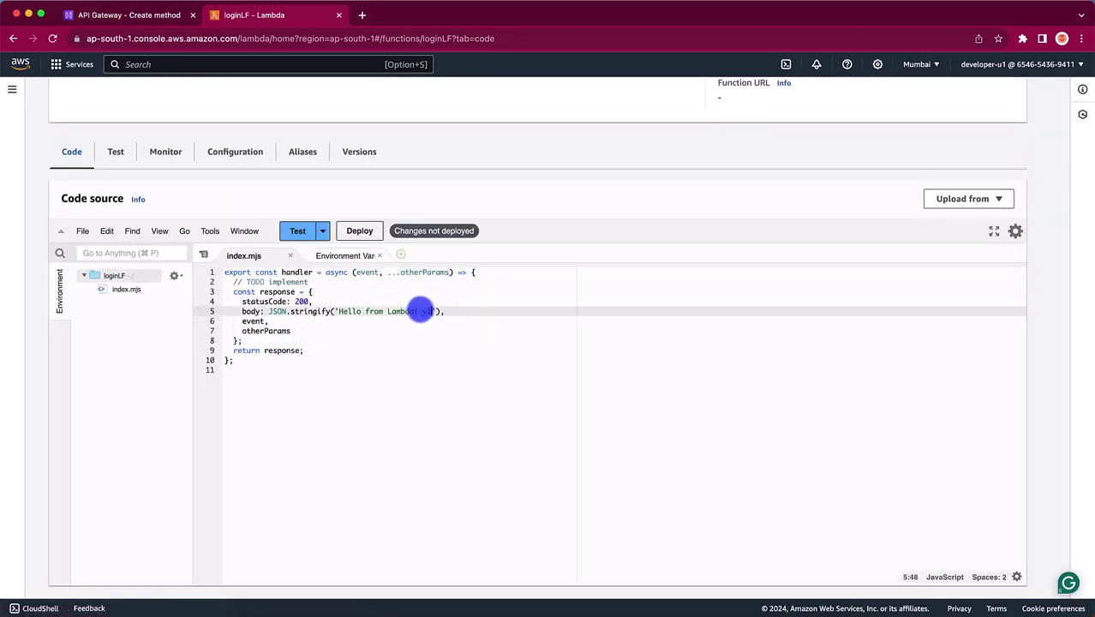
pyautogui.click(385, 228)
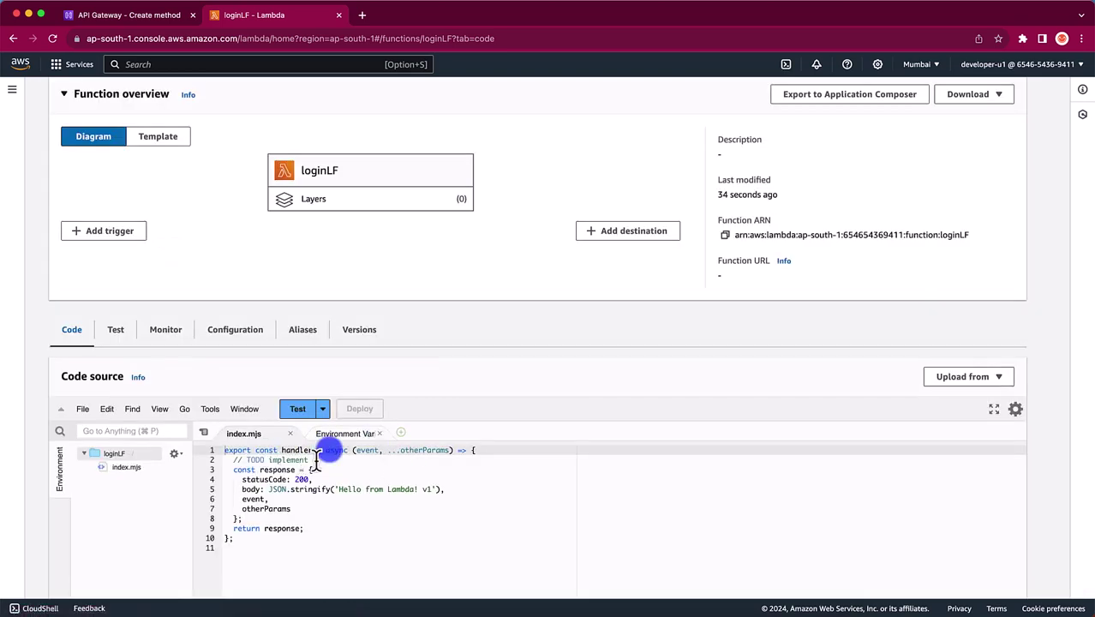
# Publish another version of loginLF with the description v2 and open that version's code.
pyautogui.click(366, 328)
pyautogui.click(949, 458)
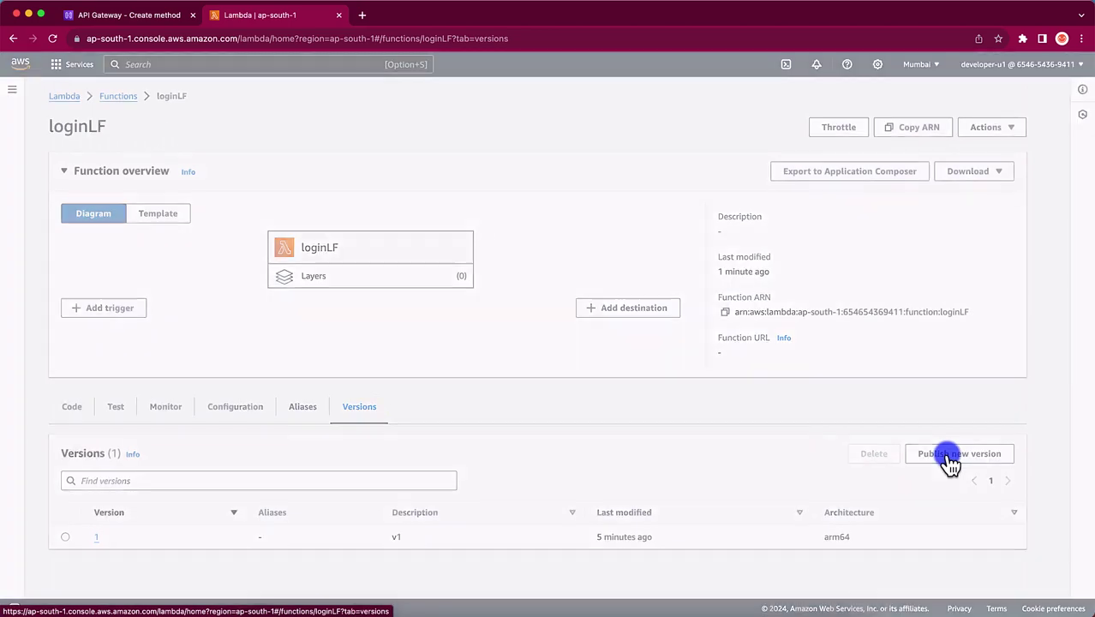
pyautogui.click(416, 363)
pyautogui.write('v2')
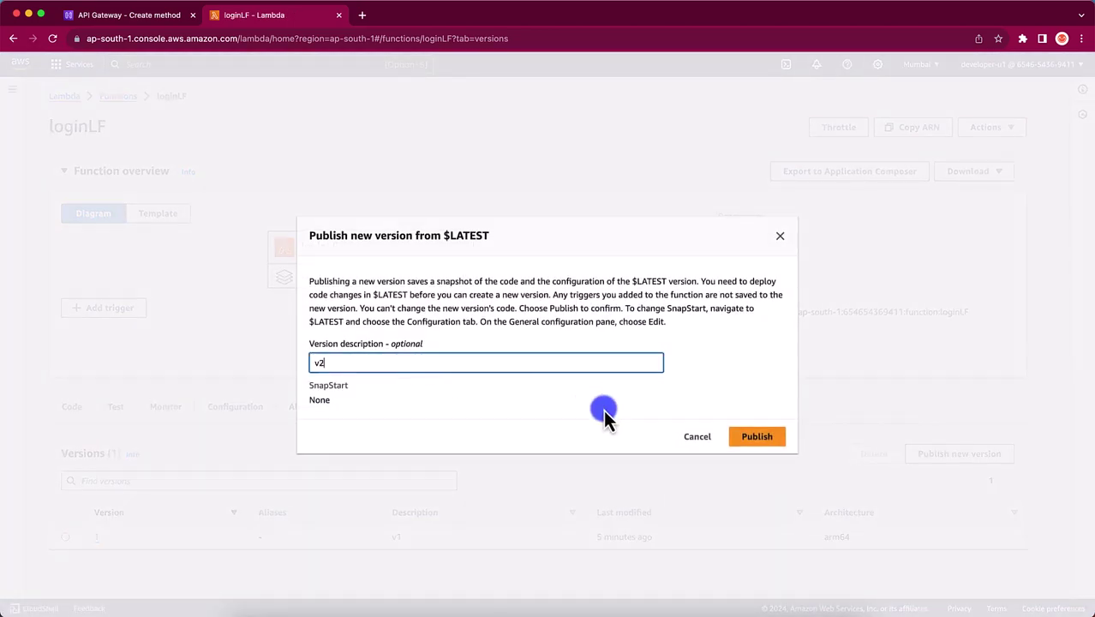
pyautogui.click(756, 437)
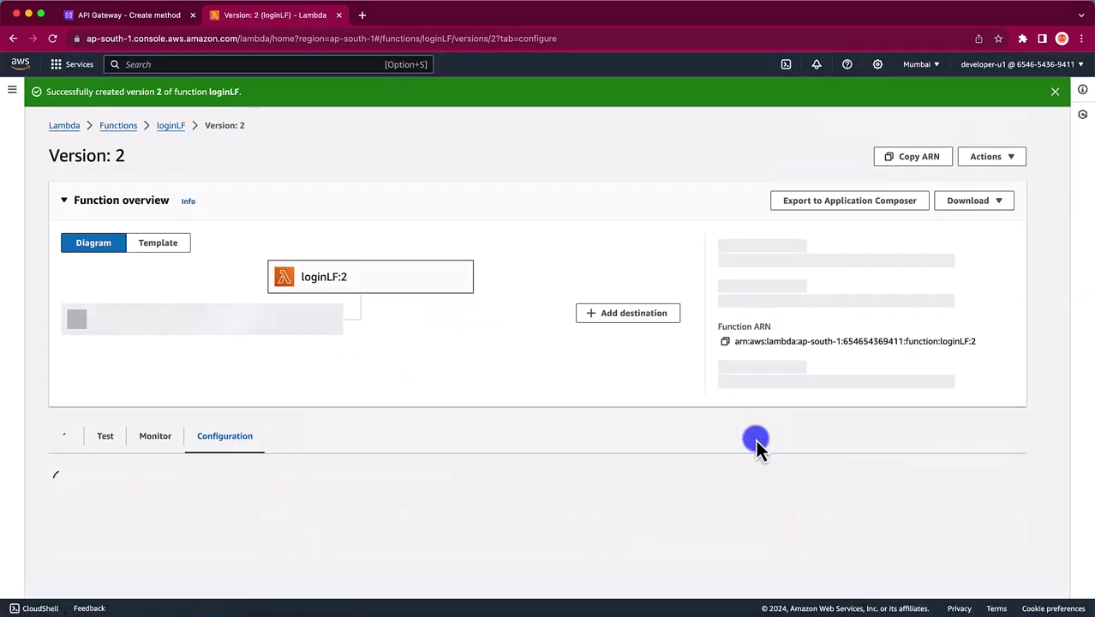
pyautogui.scroll(-2, 385, 402)
pyautogui.click(74, 244)
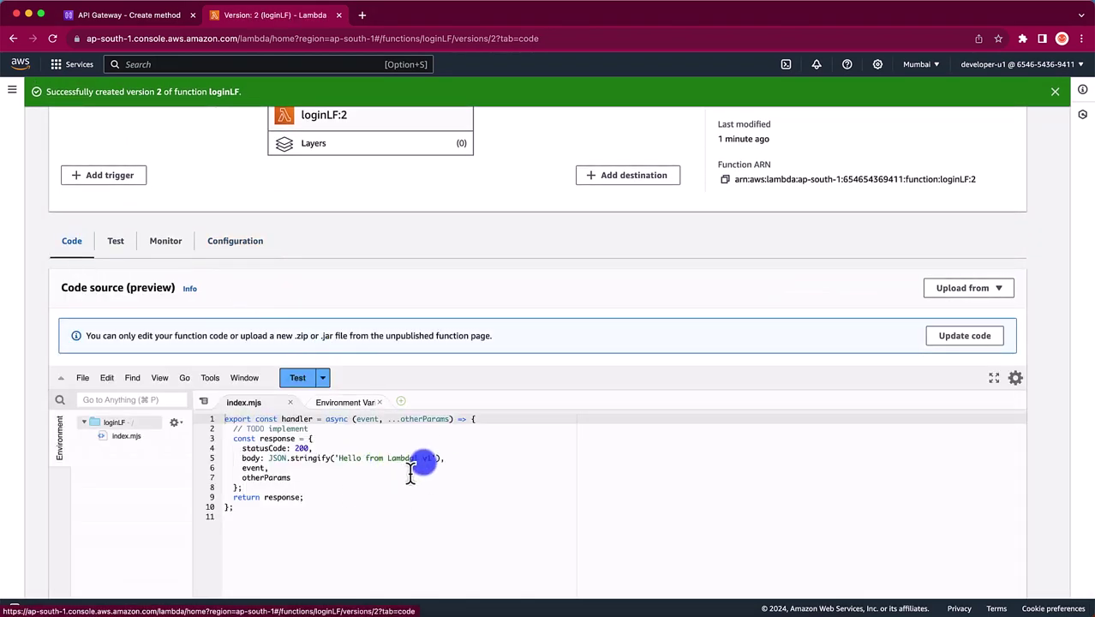
# Copy the ARN of loginLF version 2 and set it as the POST method's Lambda function in API Gateway.
pyautogui.doubleClick(424, 457)
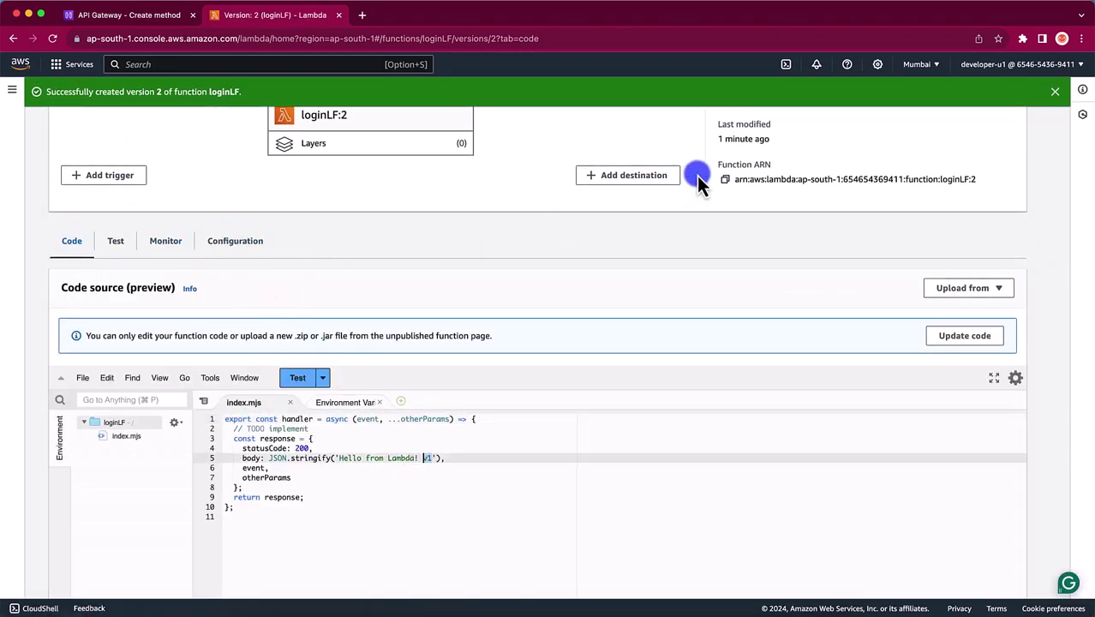
pyautogui.click(125, 15)
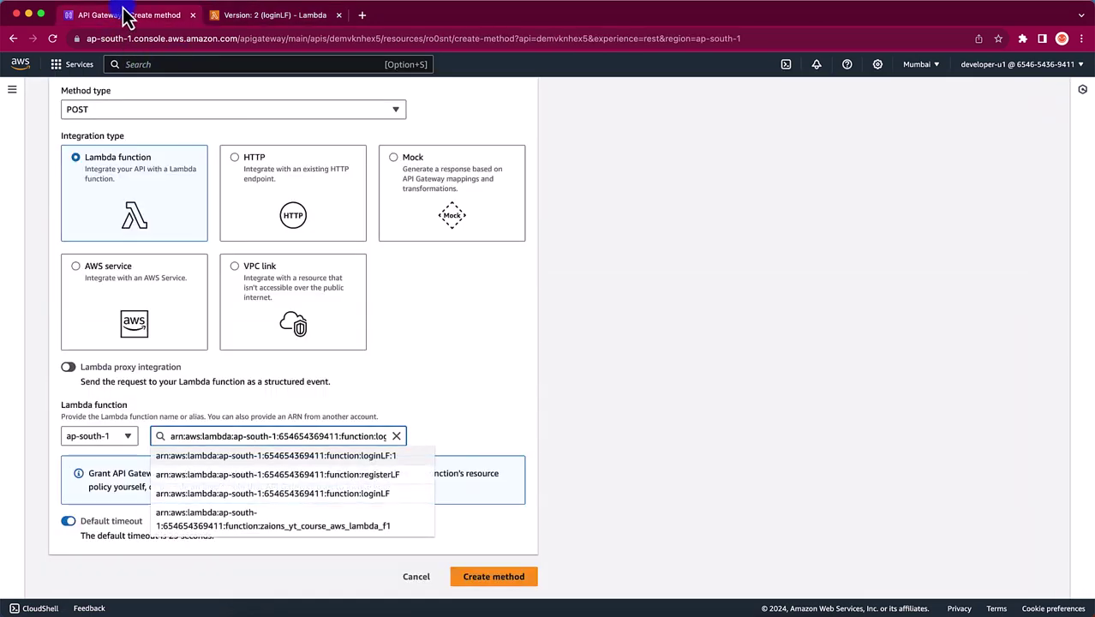
pyautogui.tripleClick(313, 437)
pyautogui.press('super+v')
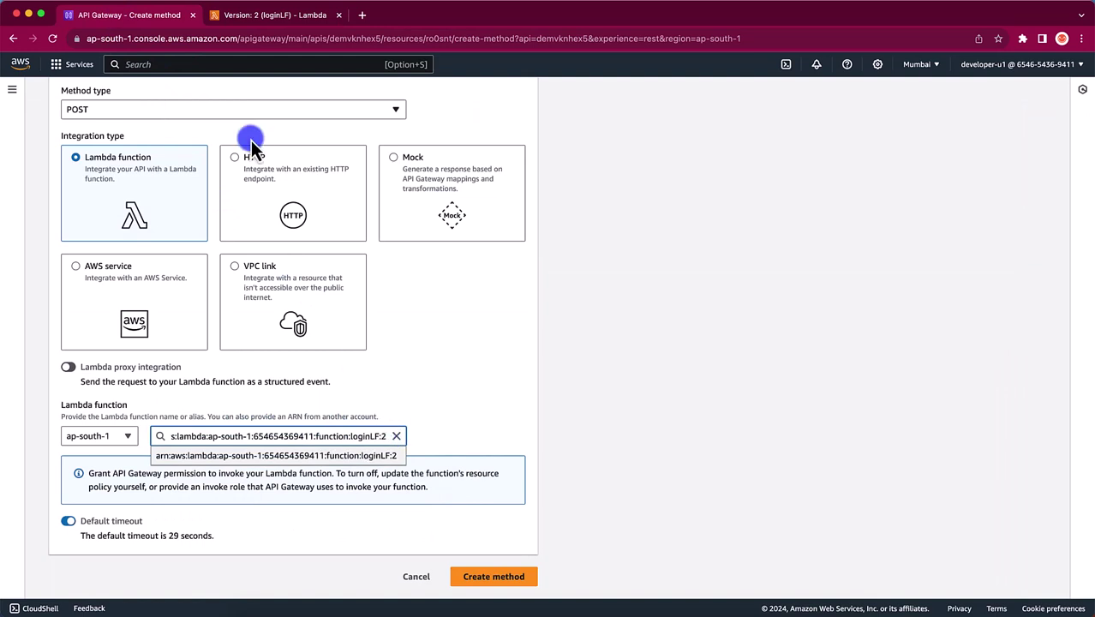
# Open the unpublished loginLF code in Lambda, change the response body text to 'Hello from Lambda!', and deploy the change.
pyautogui.click(273, 15)
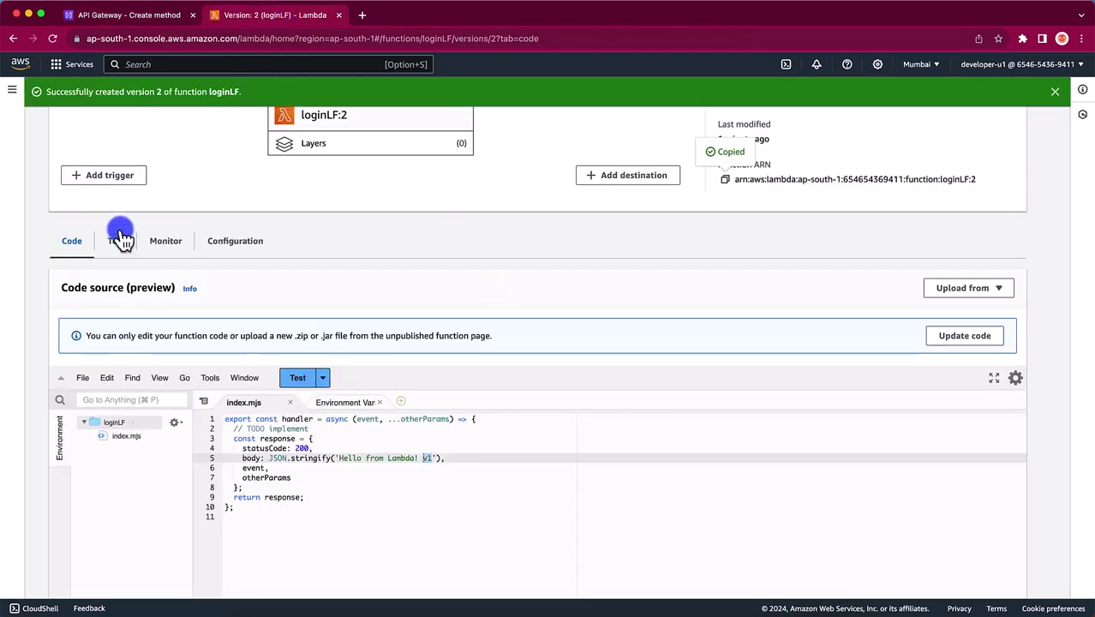
pyautogui.click(974, 332)
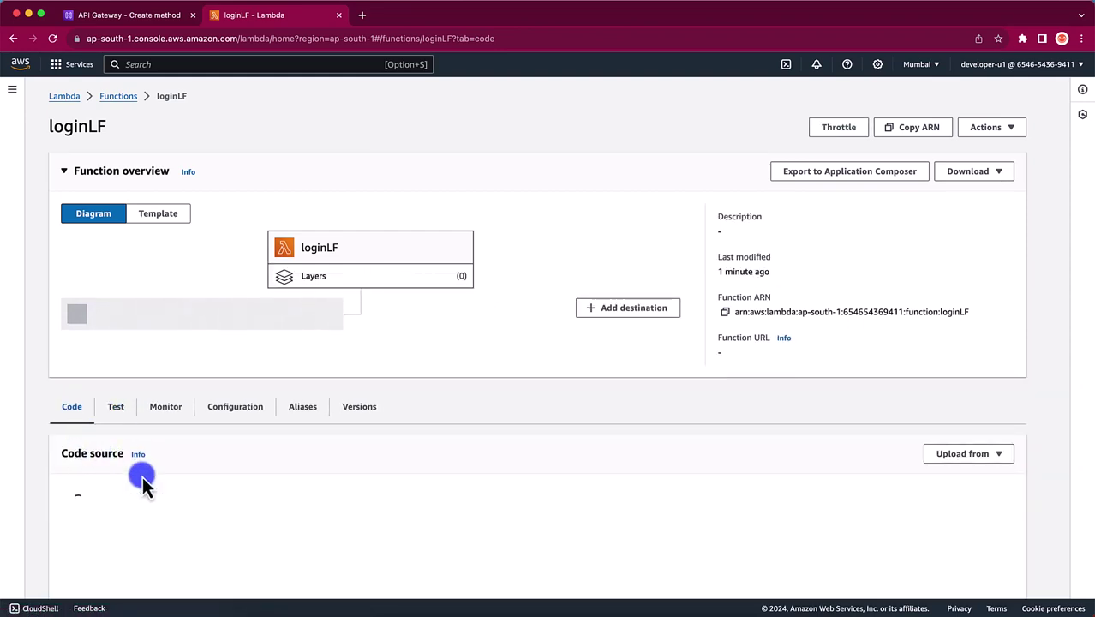
pyautogui.scroll(-3, 141, 484)
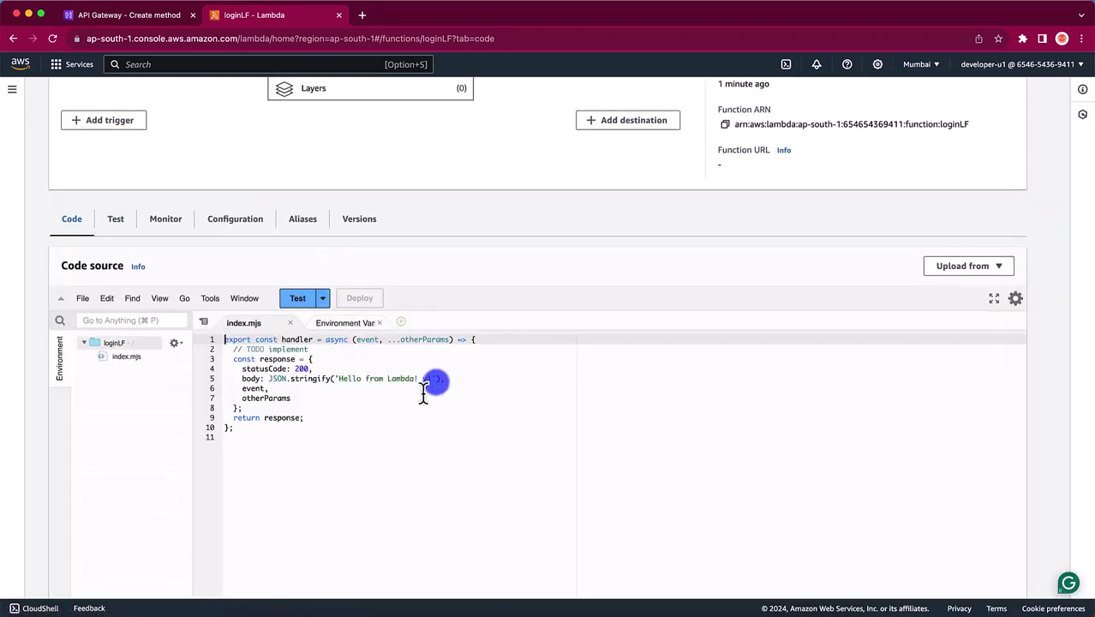
pyautogui.click(433, 379)
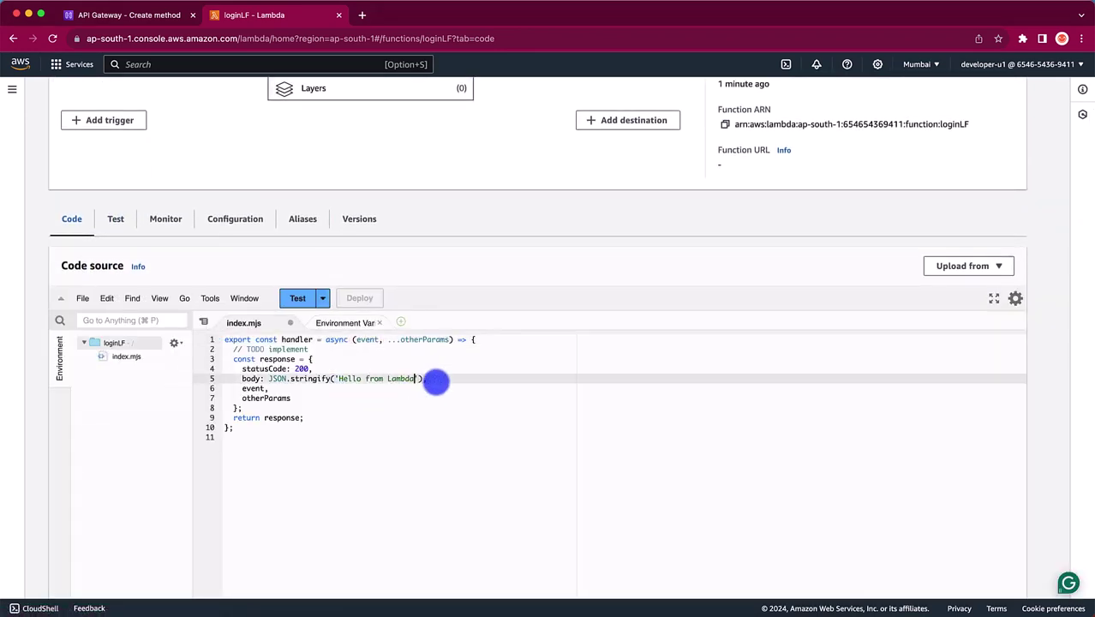
pyautogui.write('!')
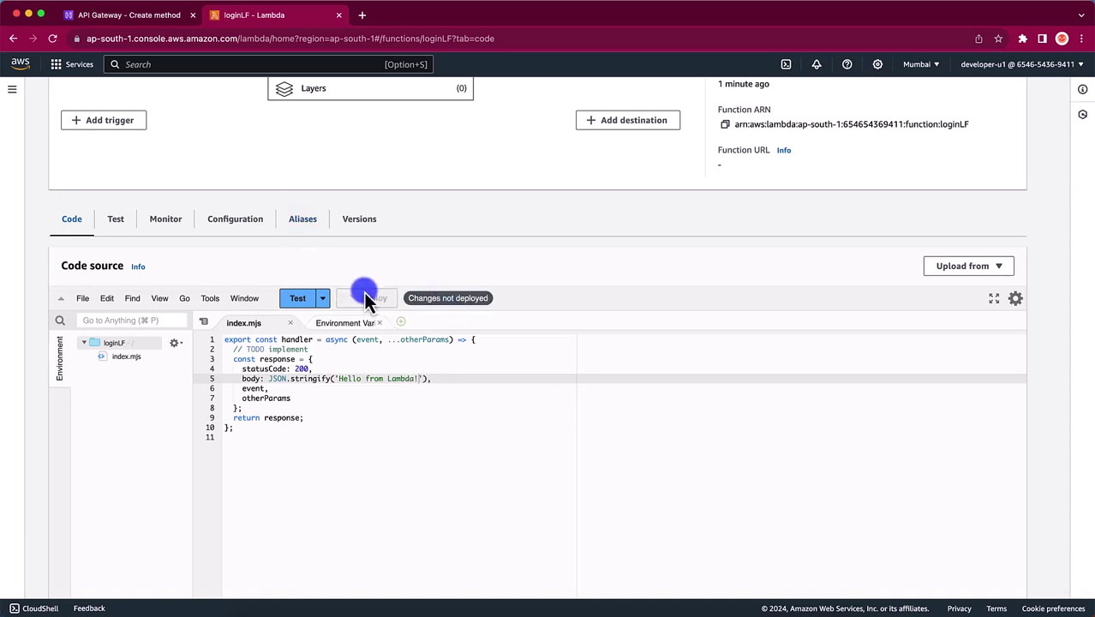
pyautogui.click(365, 296)
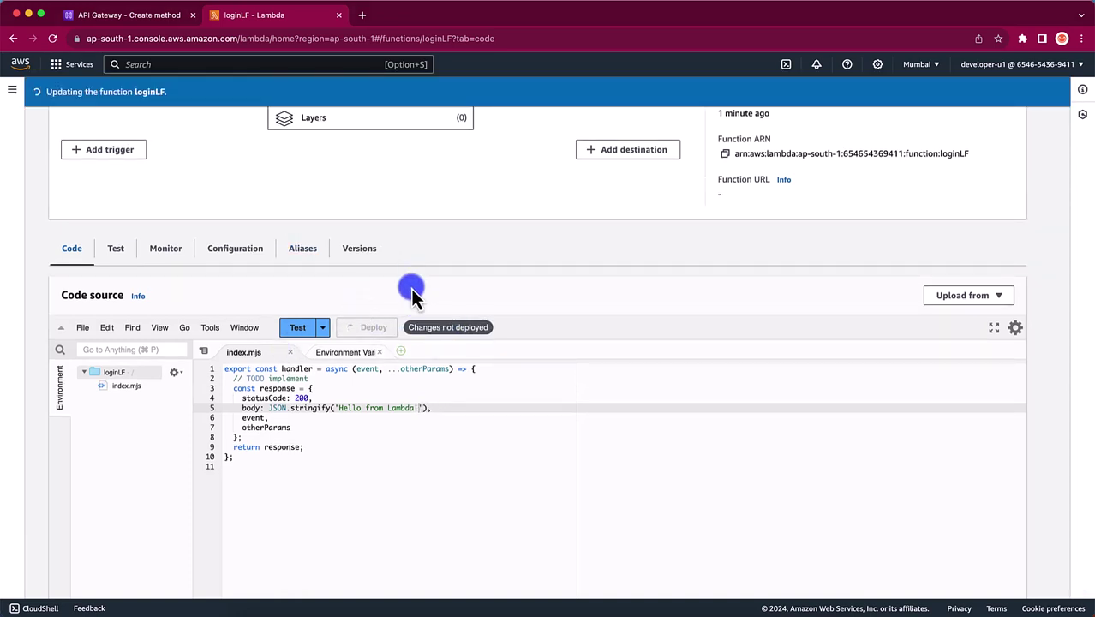
pyautogui.click(345, 422)
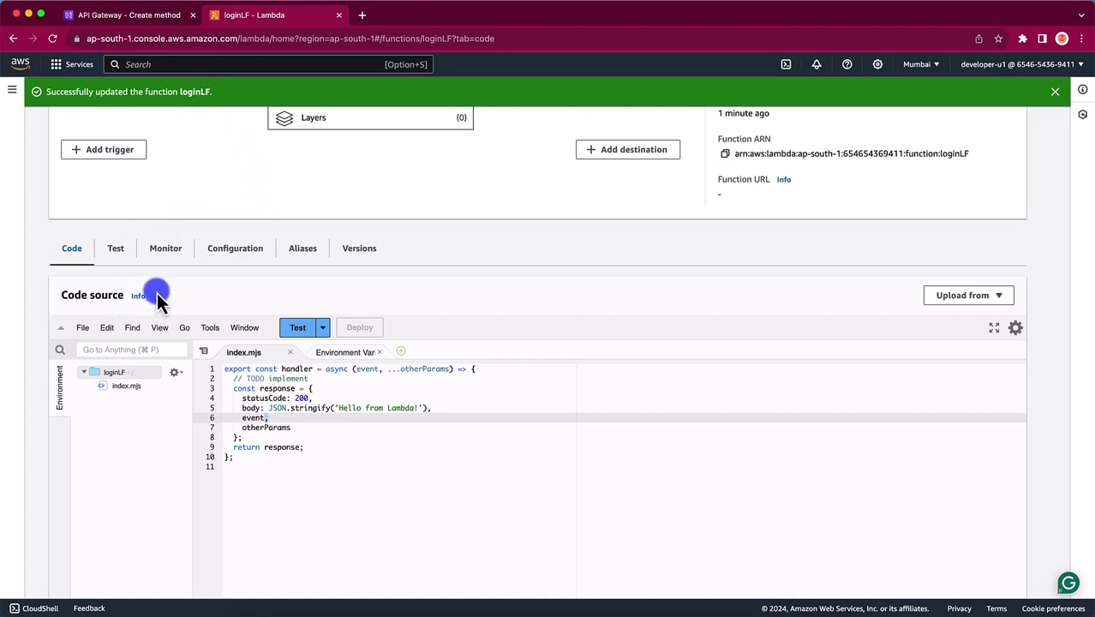
# Review loginLF's published versions in Lambda and check the integration settings of the new POST method in API Gateway.
pyautogui.click(356, 250)
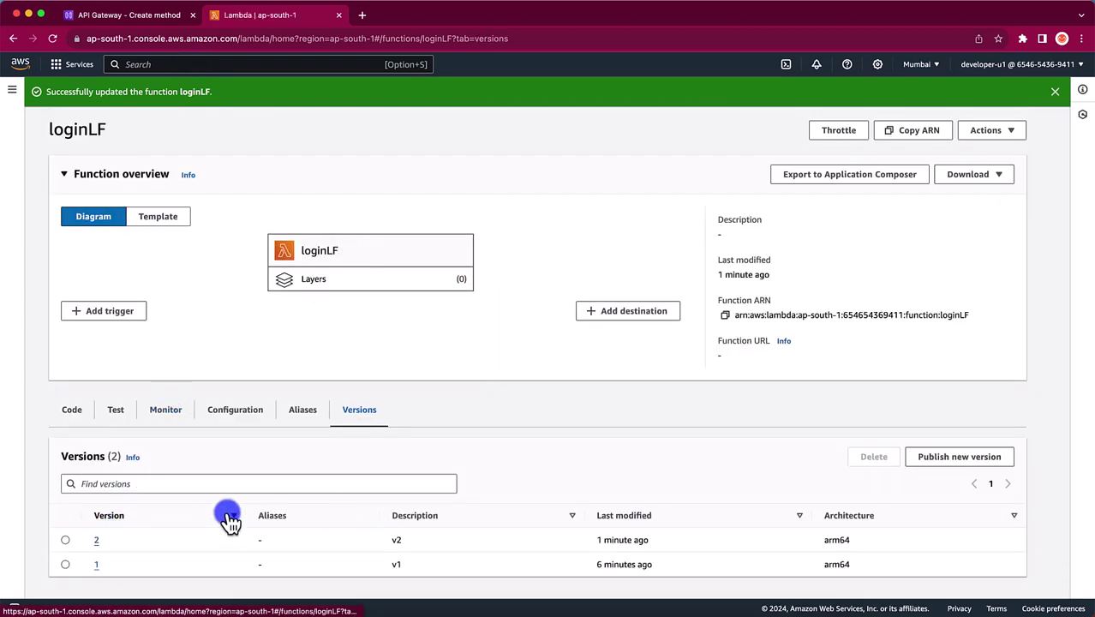
pyautogui.click(65, 564)
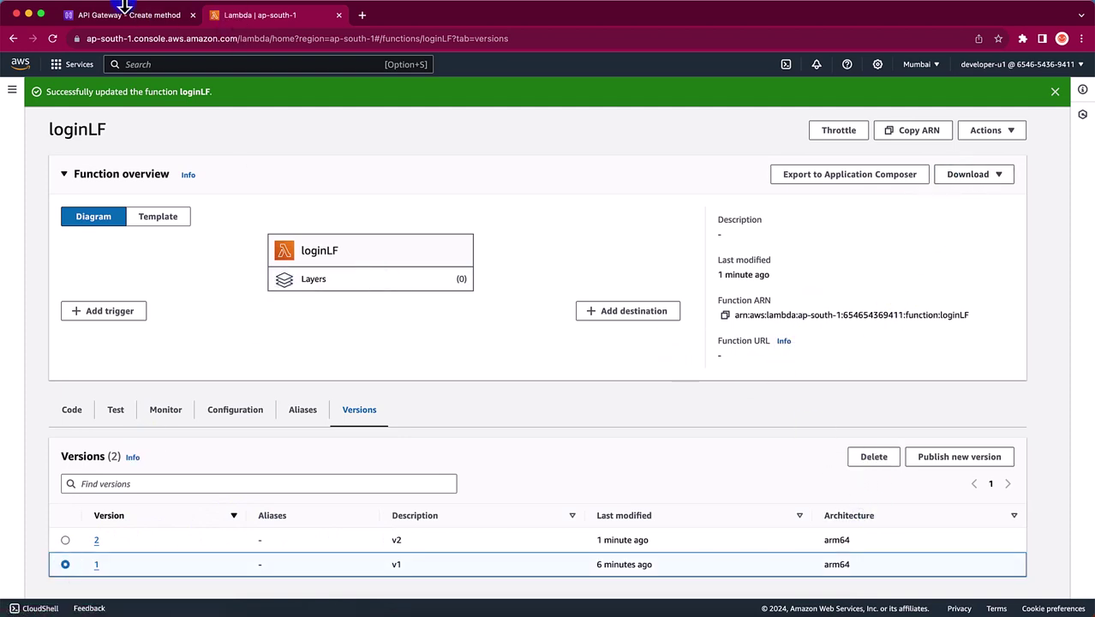
pyautogui.click(124, 12)
pyautogui.click(446, 389)
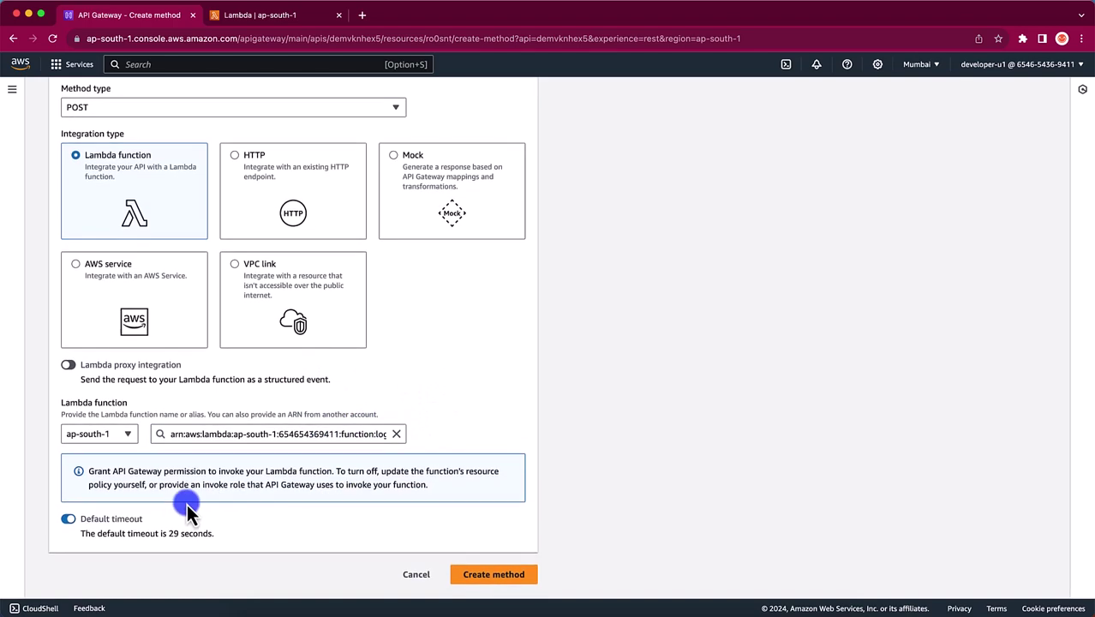
pyautogui.click(516, 585)
pyautogui.scroll(-2, 255, 386)
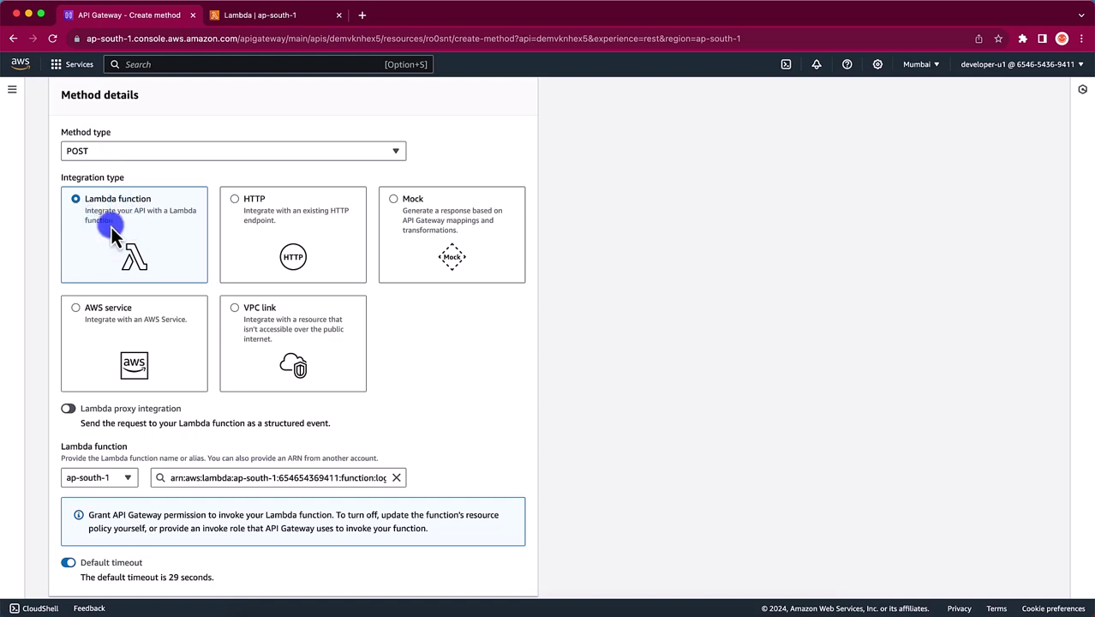
pyautogui.scroll(-1, 111, 228)
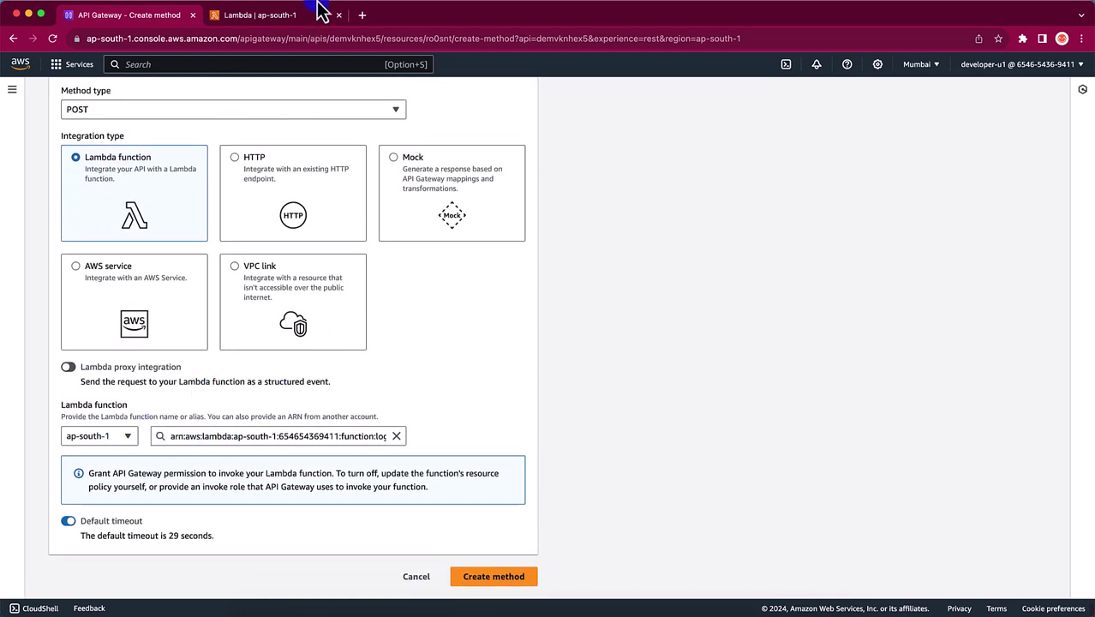
# Examine loginLF's unpublished code in Lambda and compare it with the function's published versions.
pyautogui.click(287, 13)
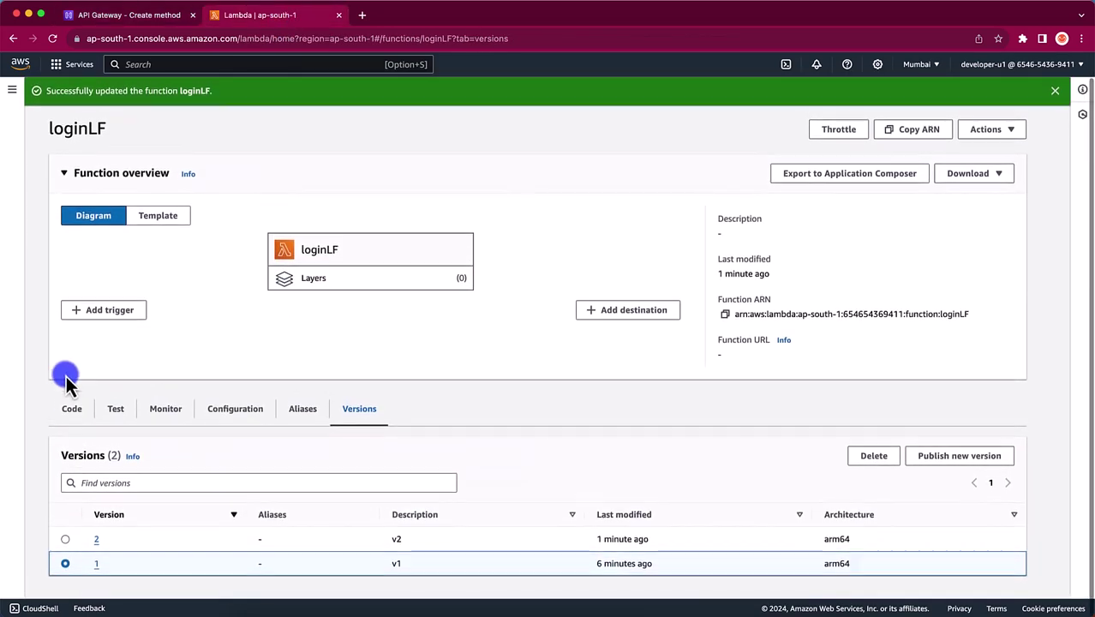
pyautogui.click(72, 410)
pyautogui.scroll(-4, 284, 512)
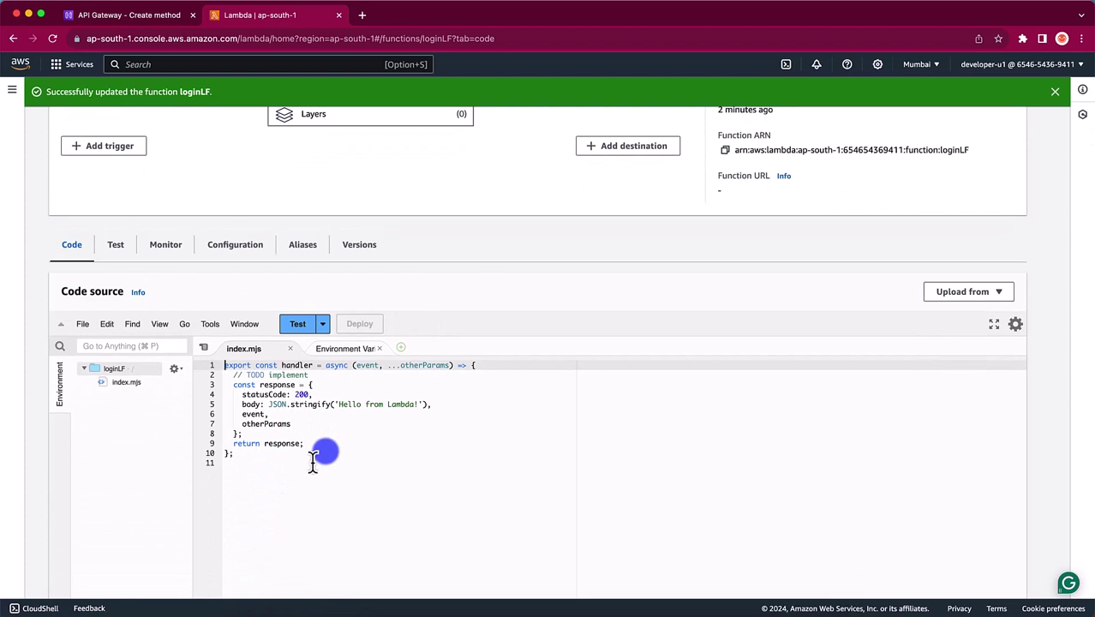
pyautogui.click(347, 246)
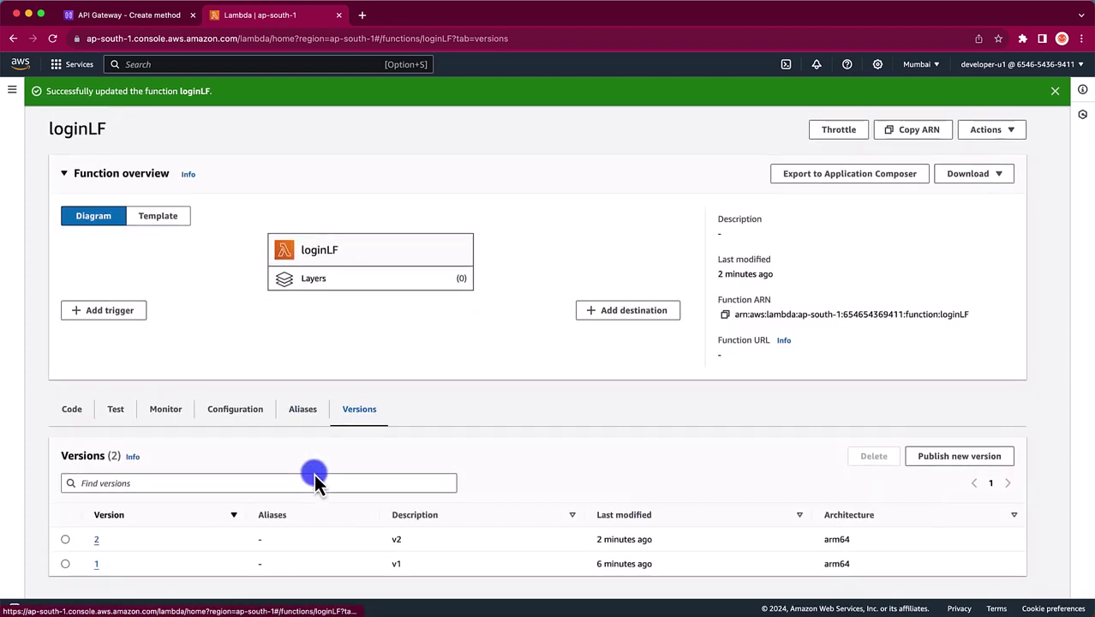
pyautogui.click(96, 533)
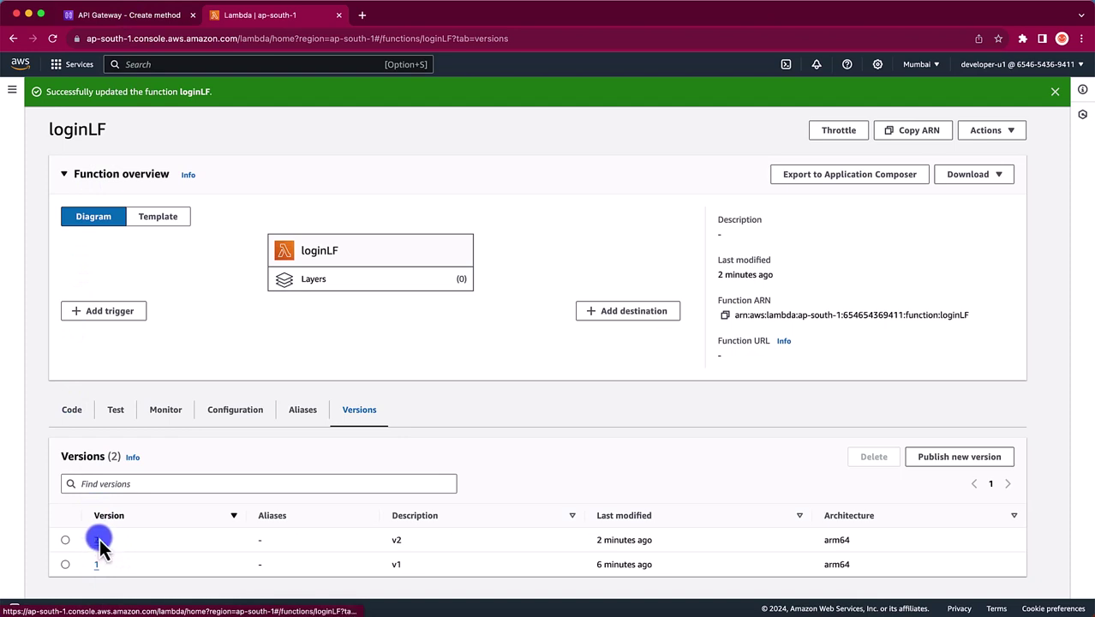
# Return to API Gateway, create the POST method on /login with the chosen Lambda integration, and review its method execution.
pyautogui.click(146, 16)
pyautogui.click(490, 578)
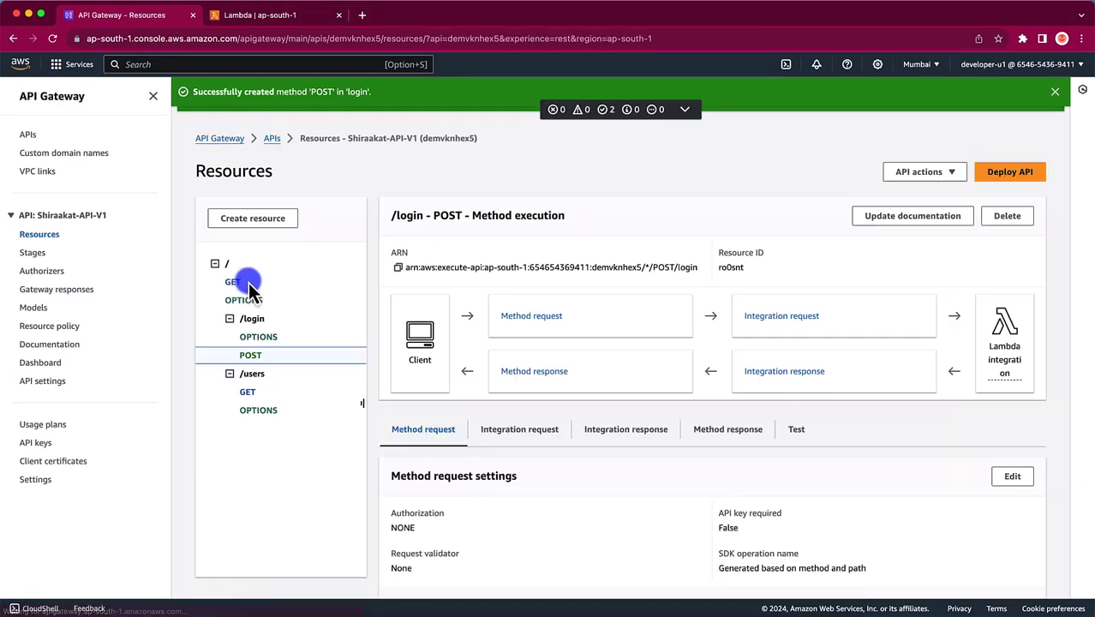
pyautogui.scroll(-2, 538, 451)
pyautogui.scroll(-1, 538, 451)
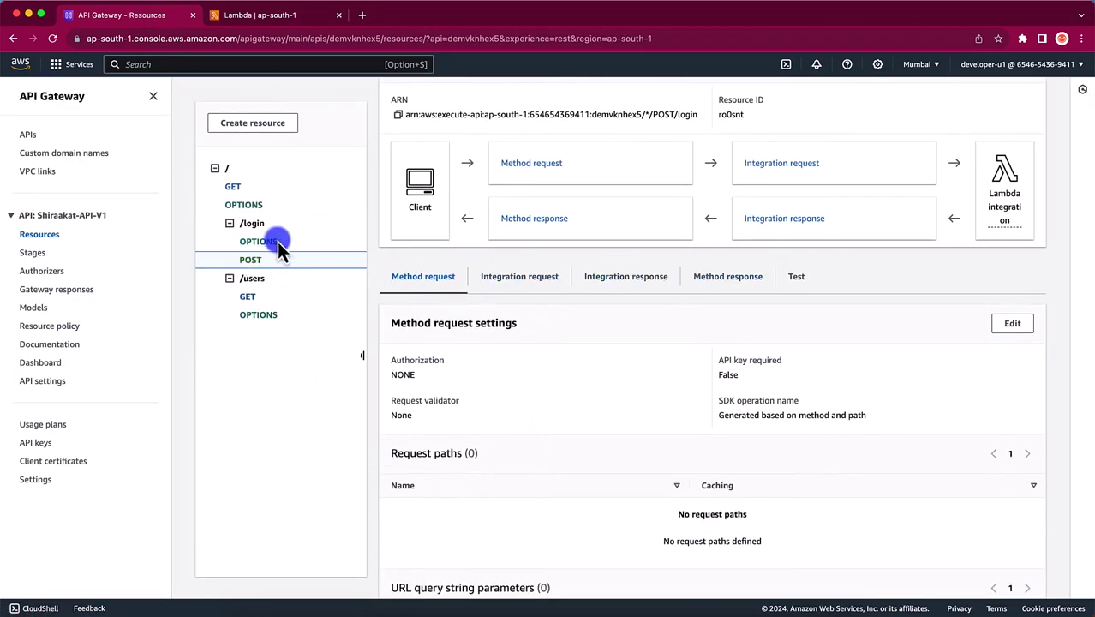
pyautogui.scroll(3, 278, 248)
# Deploy the Shiraakat-API-V1 API to the dev stage.
pyautogui.click(1011, 174)
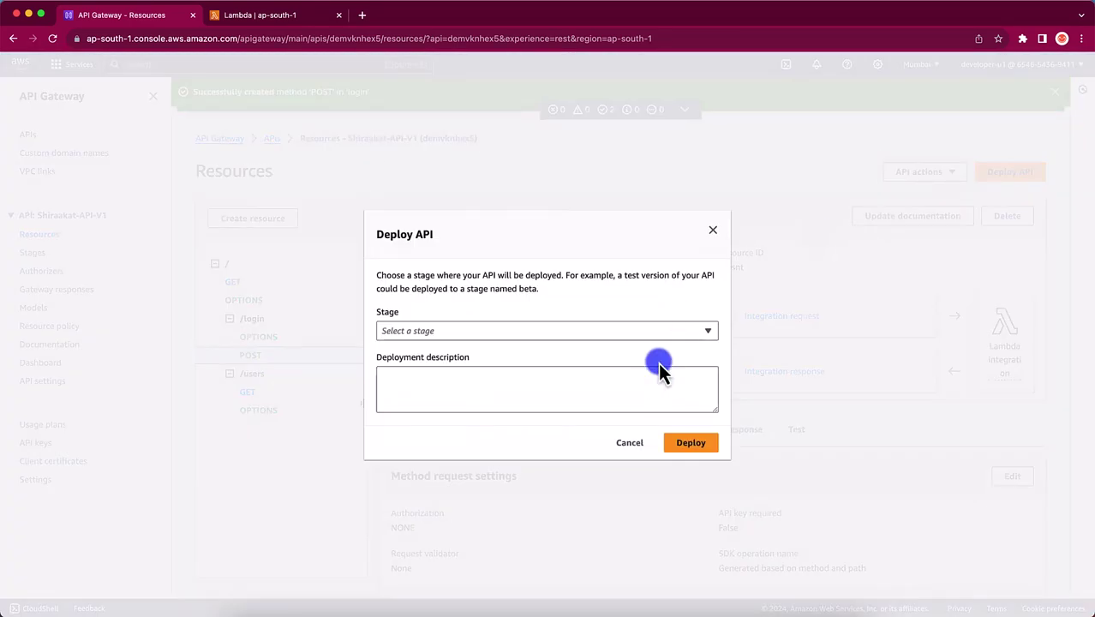
pyautogui.click(643, 333)
pyautogui.click(466, 372)
pyautogui.click(694, 442)
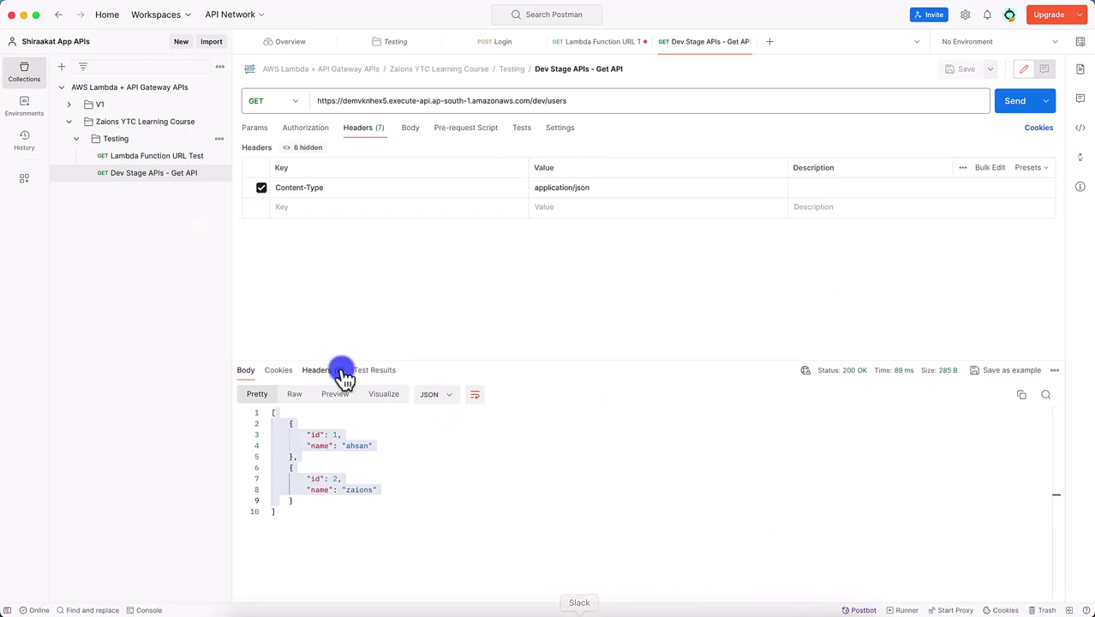
# In Postman, duplicate the 'Dev Stage APIs - Get API' request and rename the copy 'Dev Stage APIs - Login Post V2'.
pyautogui.click(216, 175)
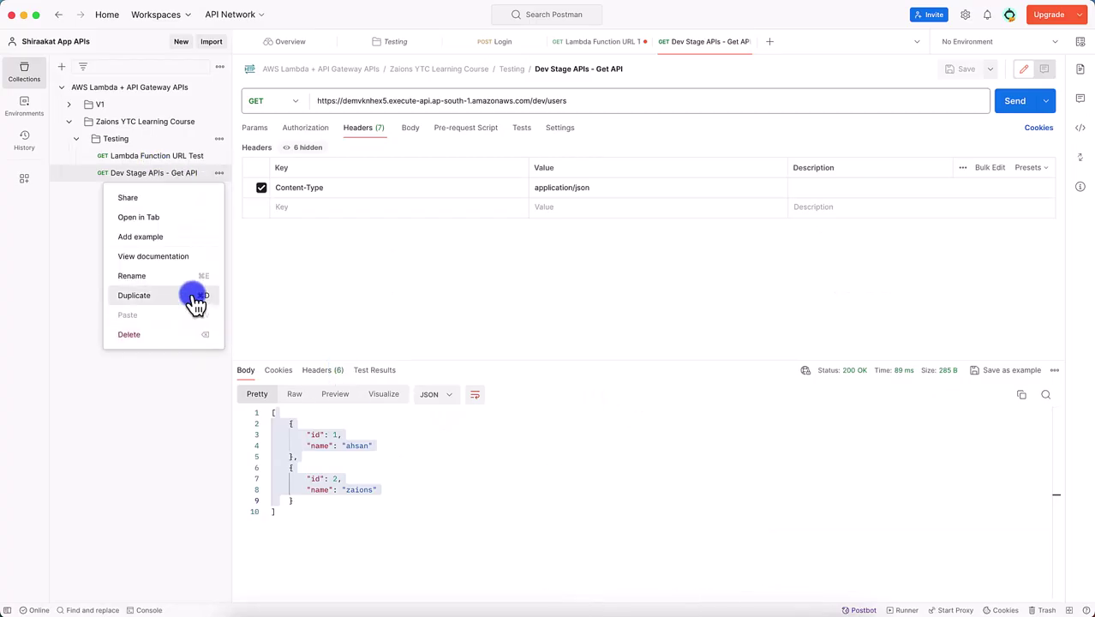
pyautogui.click(195, 294)
pyautogui.click(206, 192)
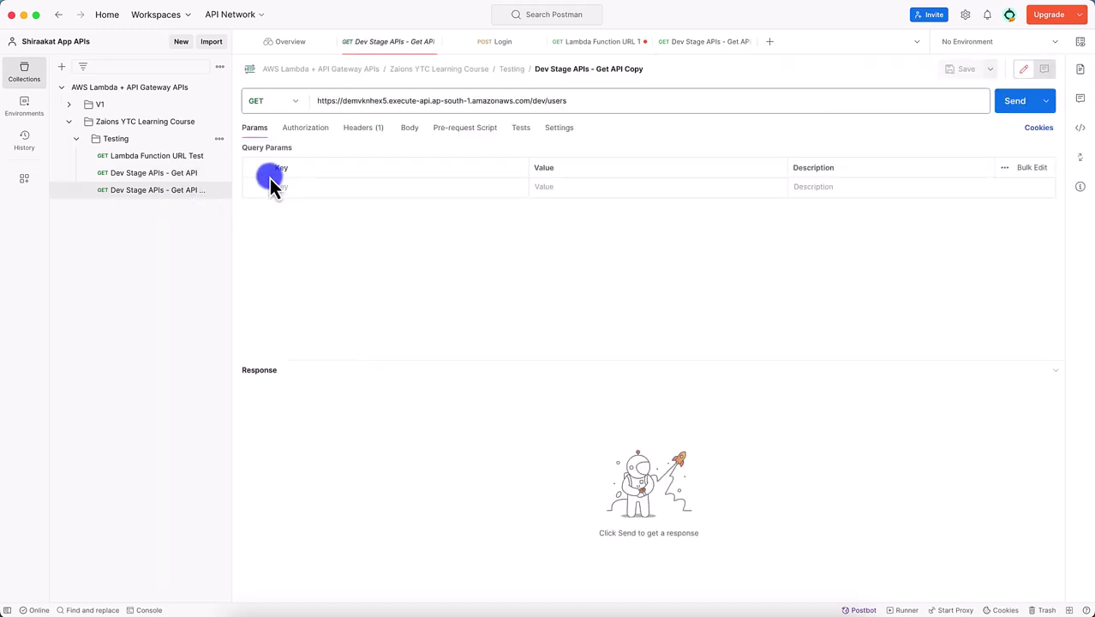
pyautogui.click(570, 71)
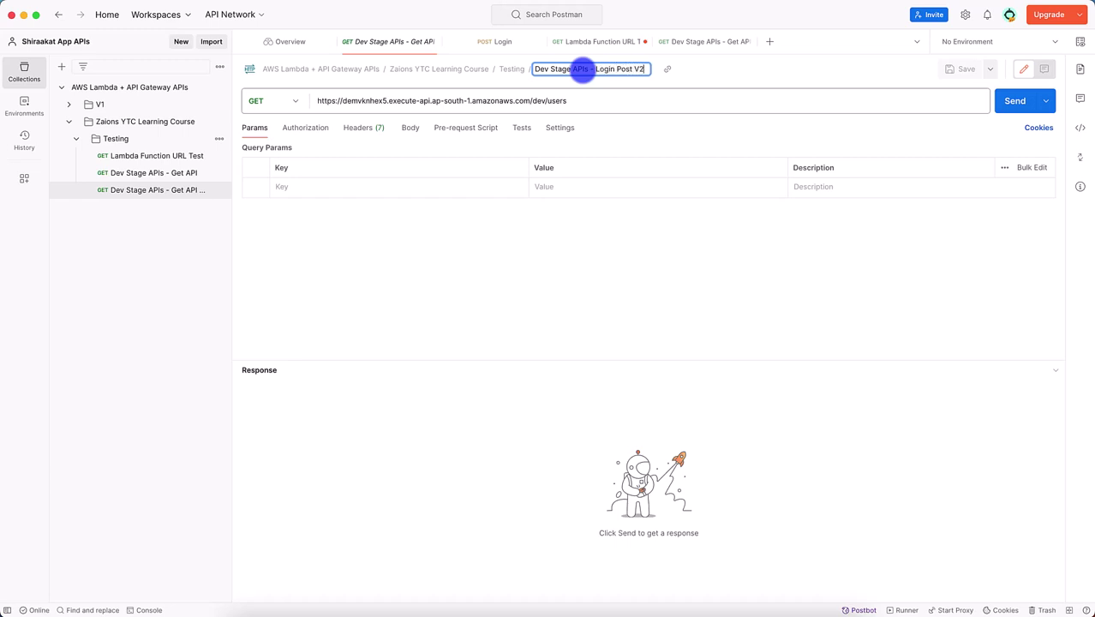
pyautogui.press('Return')
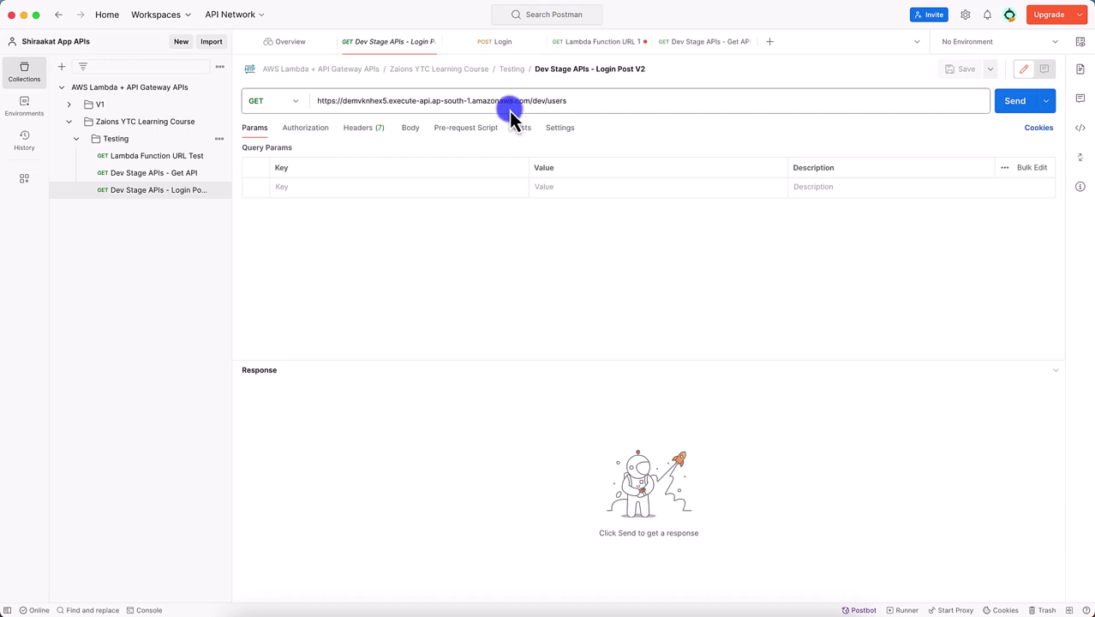
# Change the end of the request URL from /dev/users to /dev/login and send the request.
pyautogui.doubleClick(570, 101)
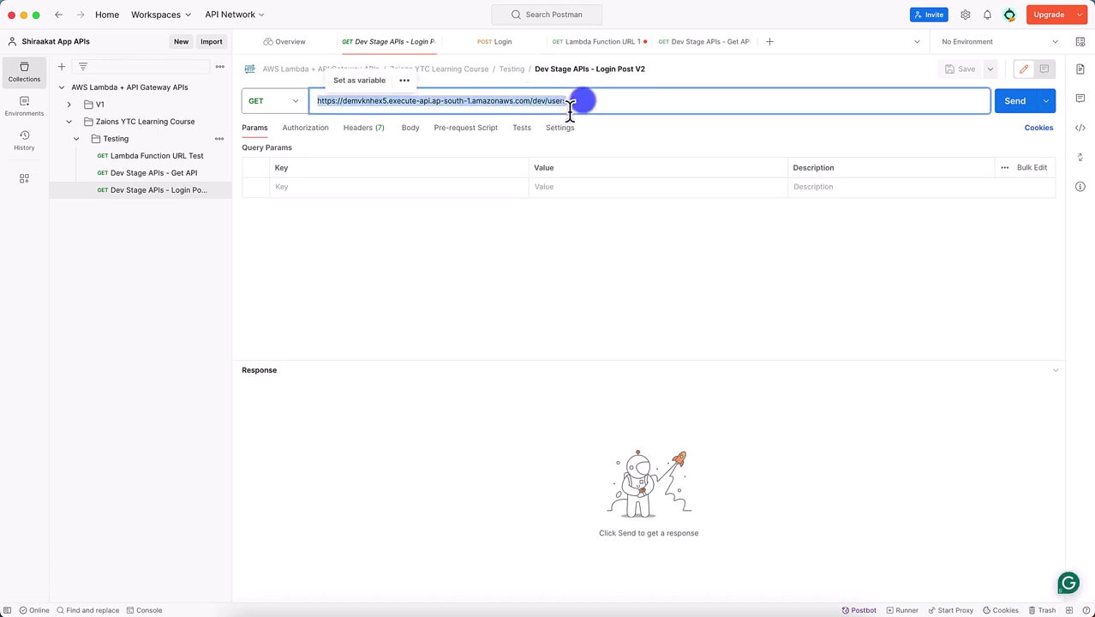
pyautogui.click(569, 101)
pyautogui.press('BackSpace')
pyautogui.press('BackSpace')
pyautogui.press('BackSpace')
pyautogui.press('BackSpace')
pyautogui.press('BackSpace')
pyautogui.press('BackSpace')
pyautogui.write('lo')
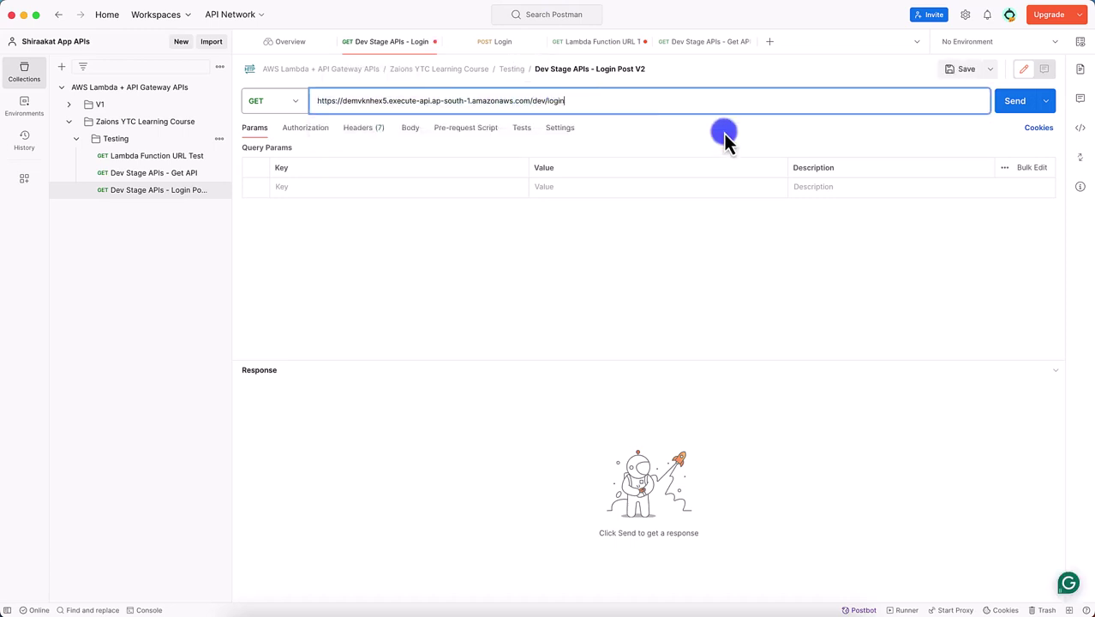
pyautogui.write('gin')
pyautogui.click(1019, 104)
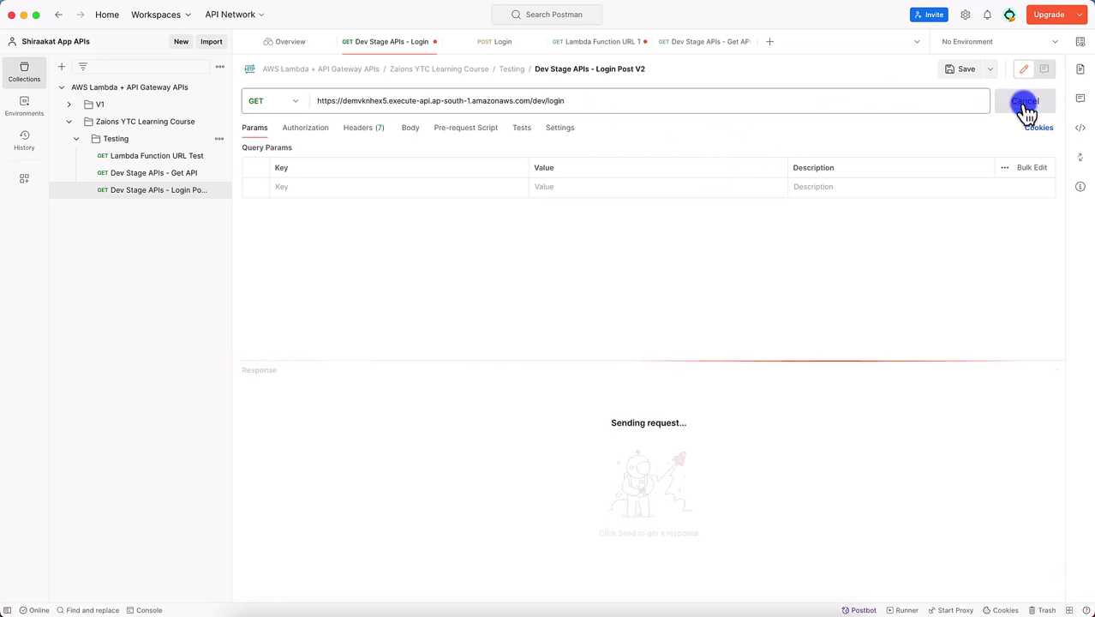
# Change the login request's method to POST, send it, and inspect the response body.
pyautogui.click(296, 110)
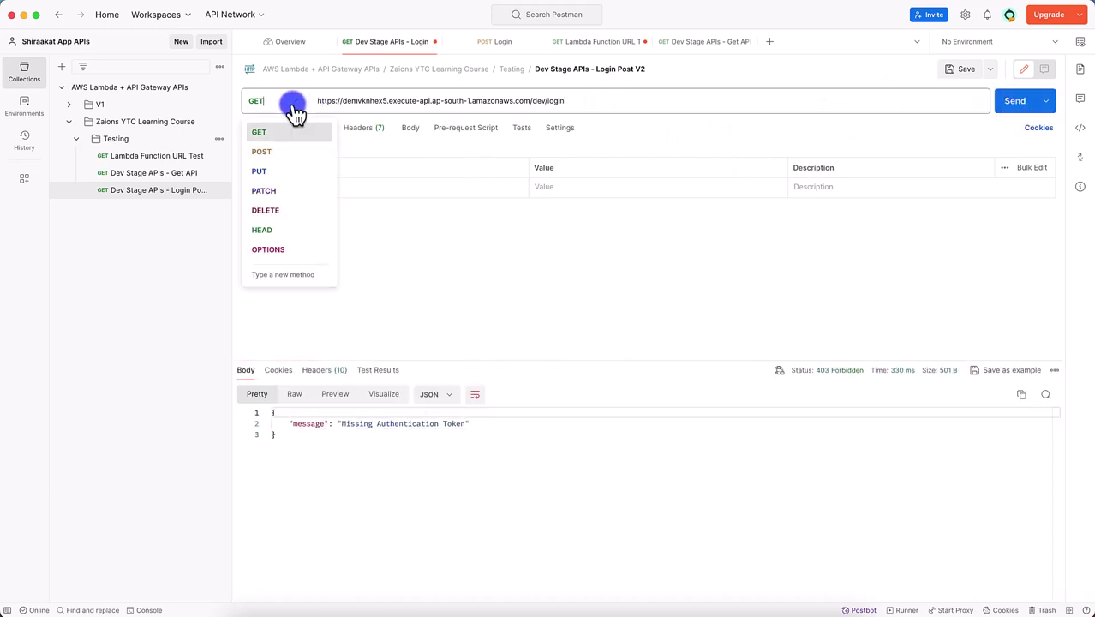
pyautogui.click(262, 152)
pyautogui.click(995, 107)
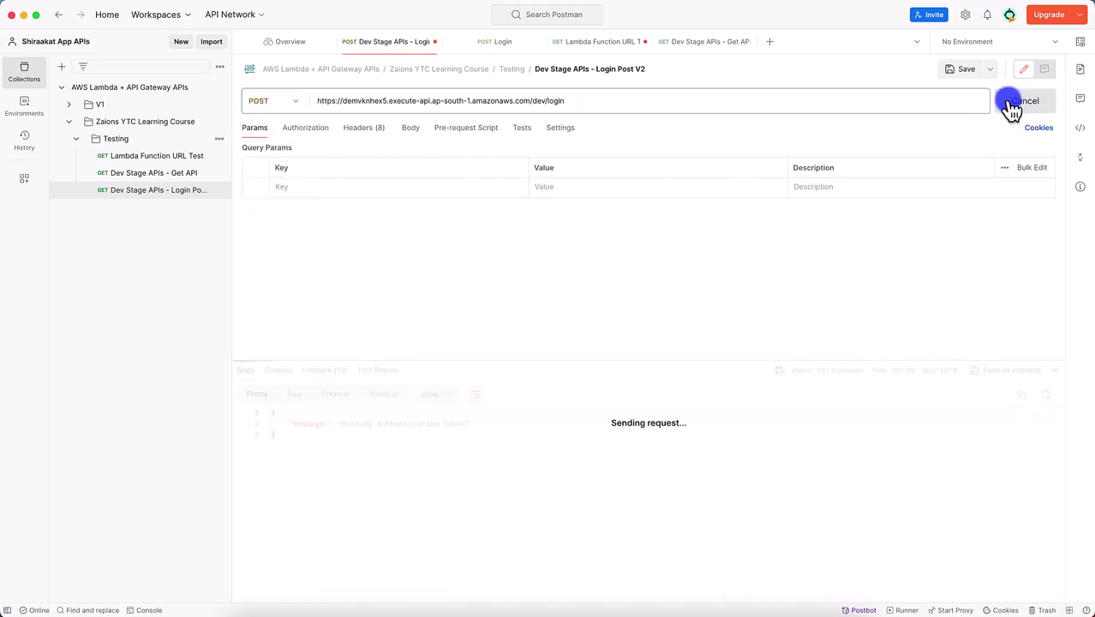
pyautogui.click(423, 436)
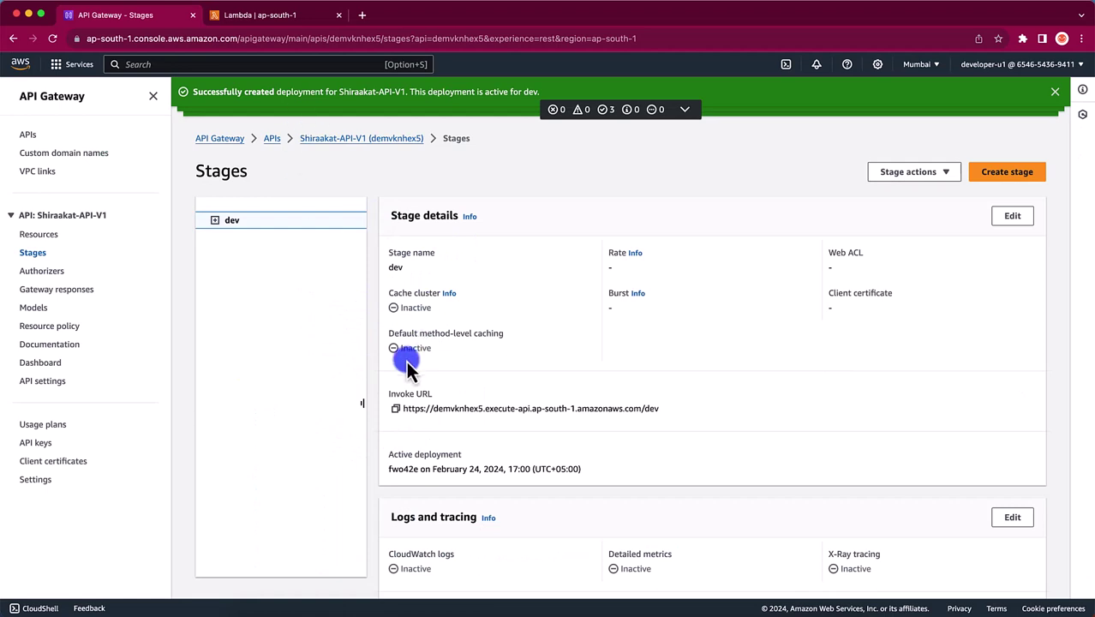
# In API Gateway, inspect the /login POST method's Lambda integration, the available API actions and the method request settings.
pyautogui.click(40, 236)
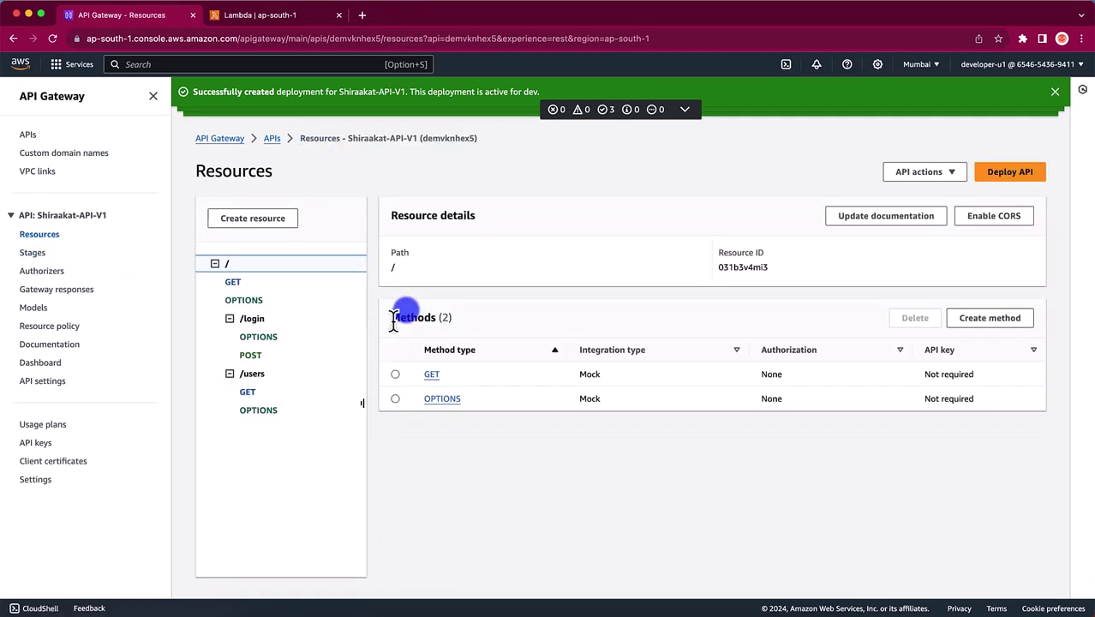
pyautogui.click(251, 354)
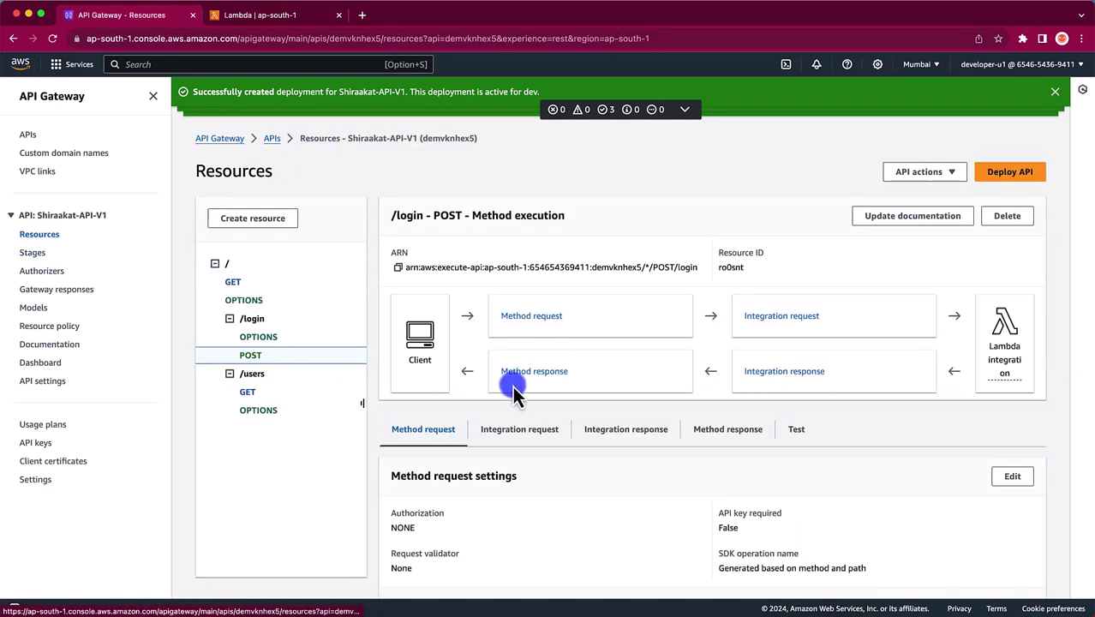
pyautogui.click(1006, 351)
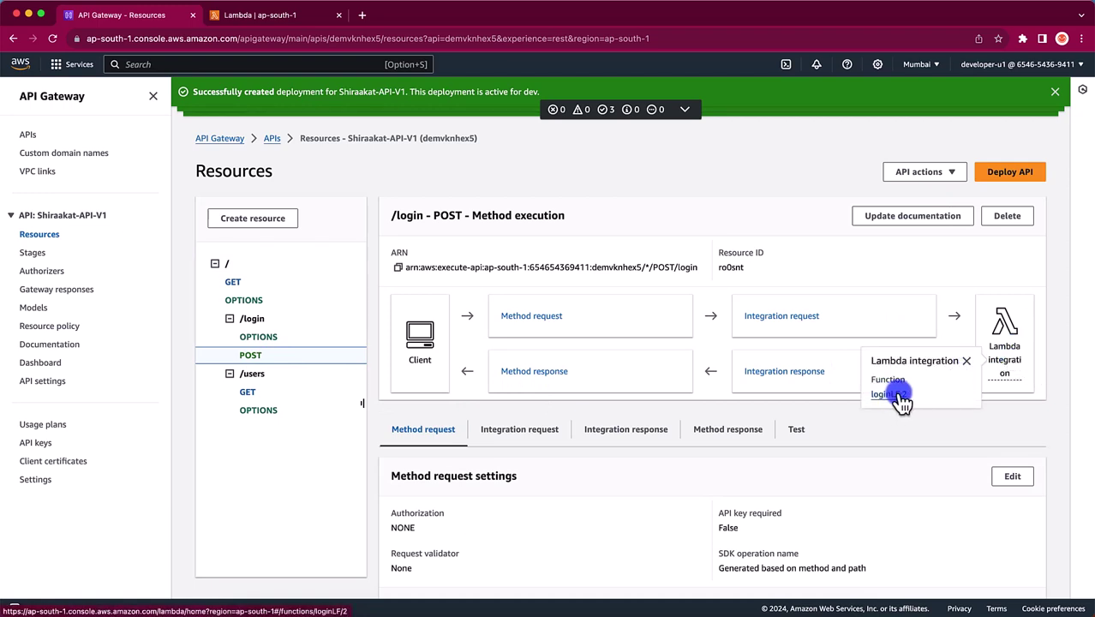
pyautogui.click(949, 182)
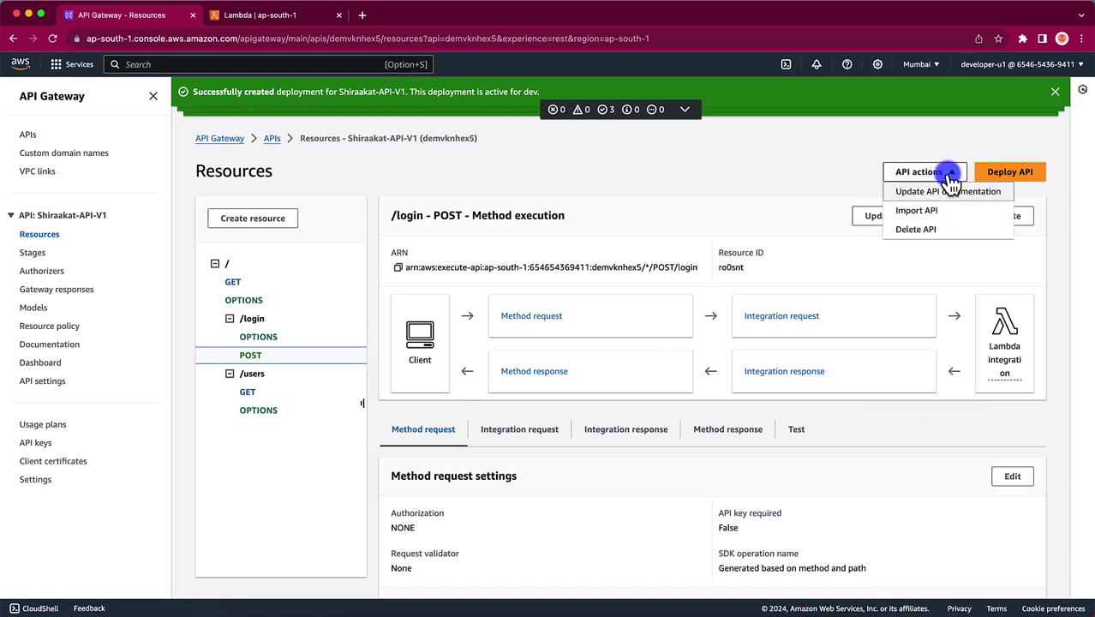
pyautogui.click(794, 186)
pyautogui.scroll(-3, 728, 360)
pyautogui.scroll(-2, 727, 360)
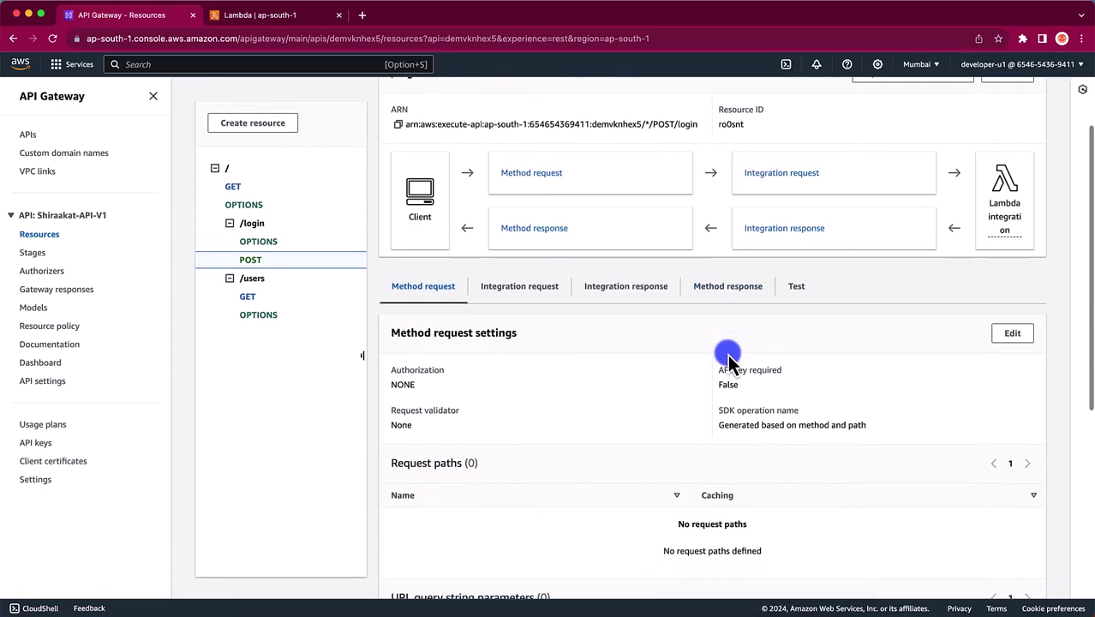
pyautogui.click(1018, 336)
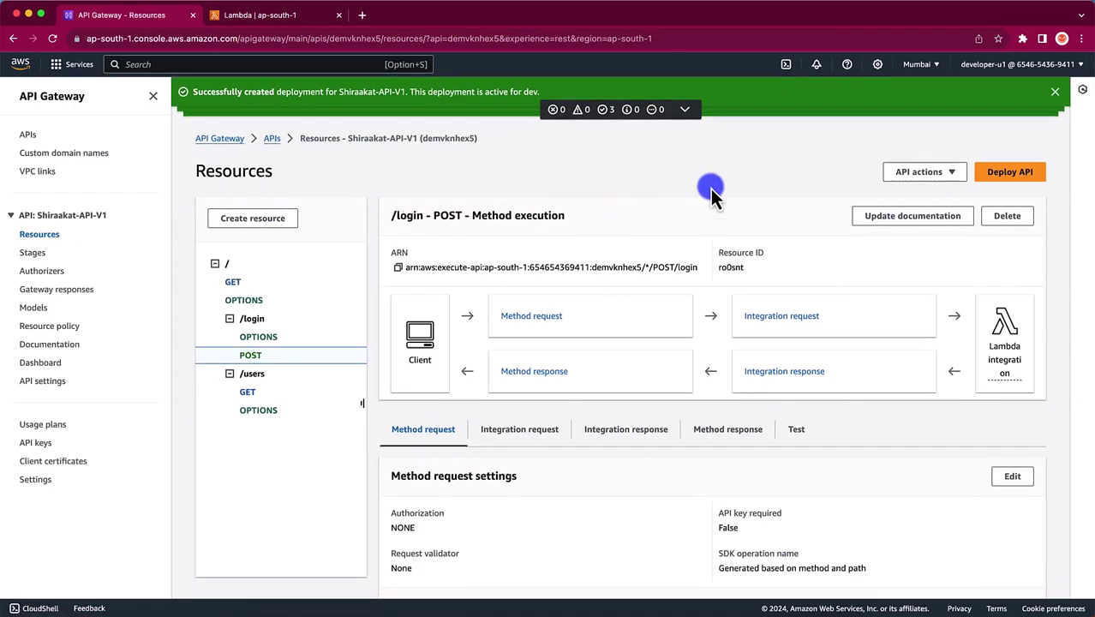
# Delete the existing POST method from the /login resource.
pyautogui.click(1009, 217)
pyautogui.click(687, 373)
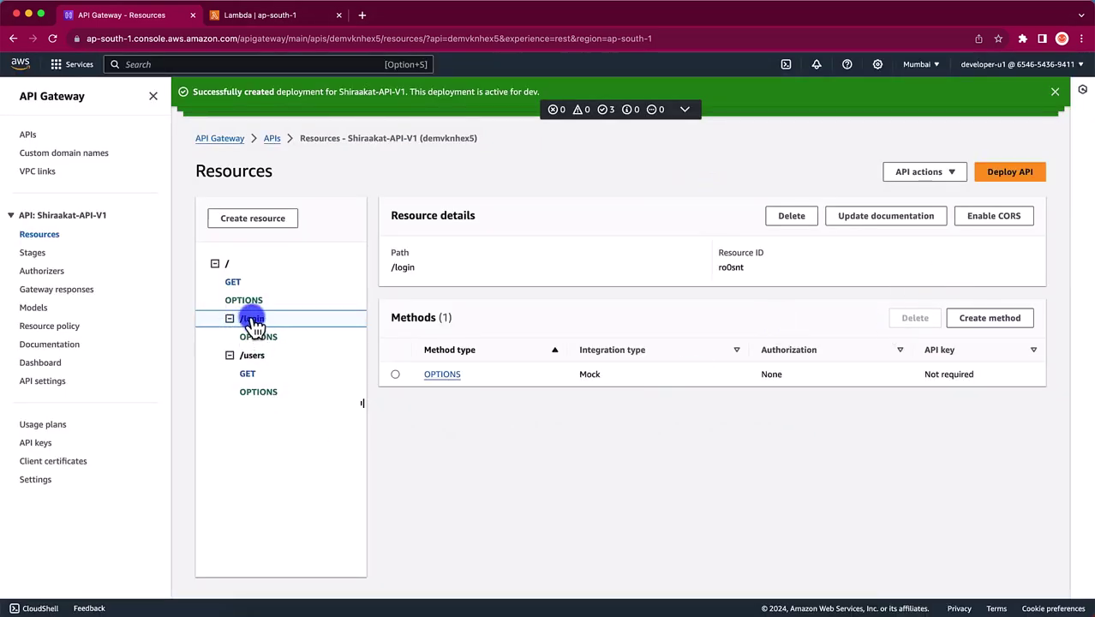
# Create a POST method on /login with a Lambda function integration to loginLF in ap-south-1, leaving the function version unspecified.
pyautogui.click(992, 319)
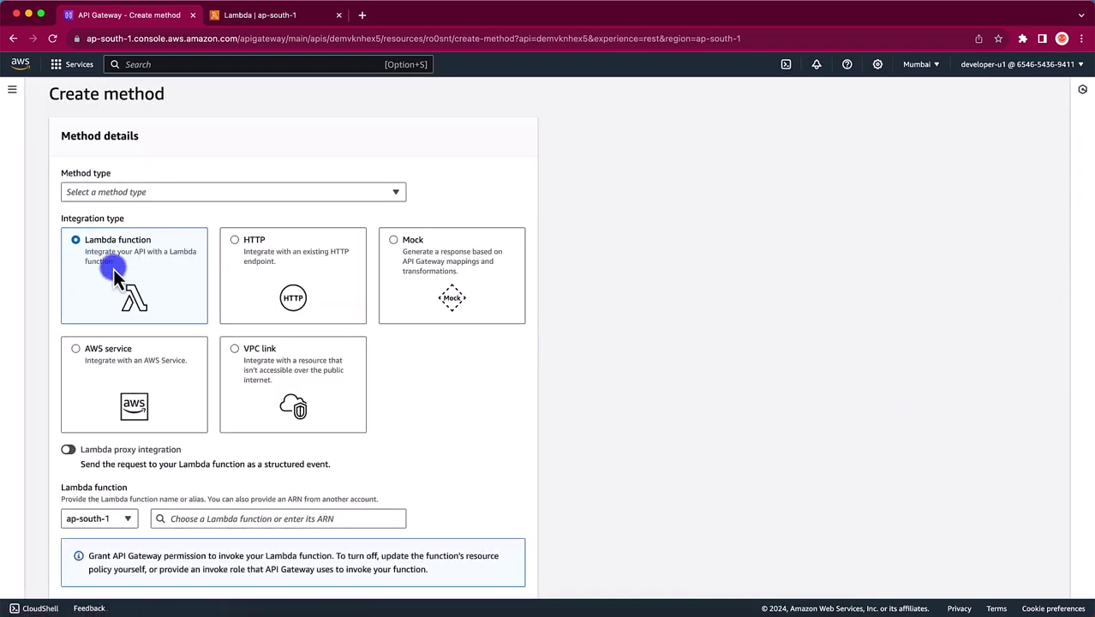
pyautogui.click(168, 192)
pyautogui.click(96, 301)
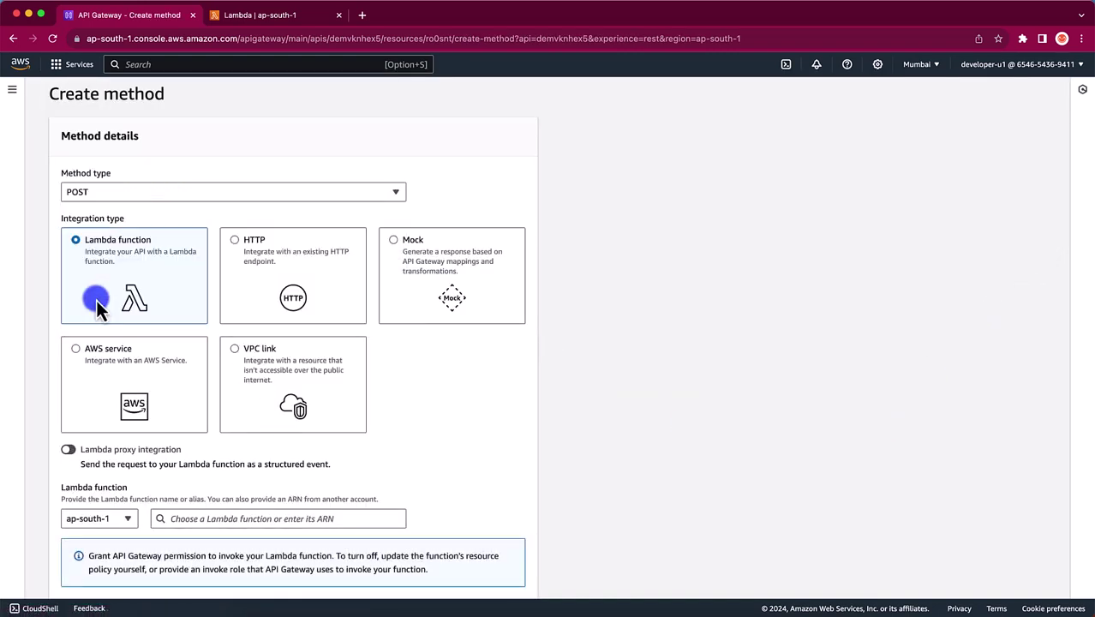
pyautogui.scroll(-2, 96, 299)
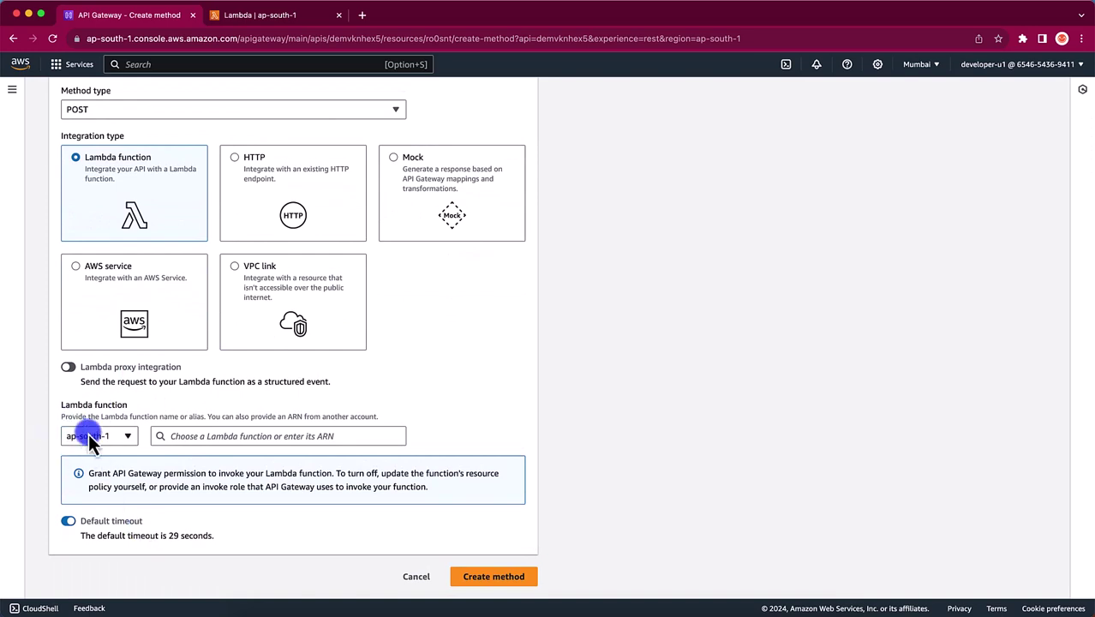
pyautogui.click(190, 438)
pyautogui.write('log')
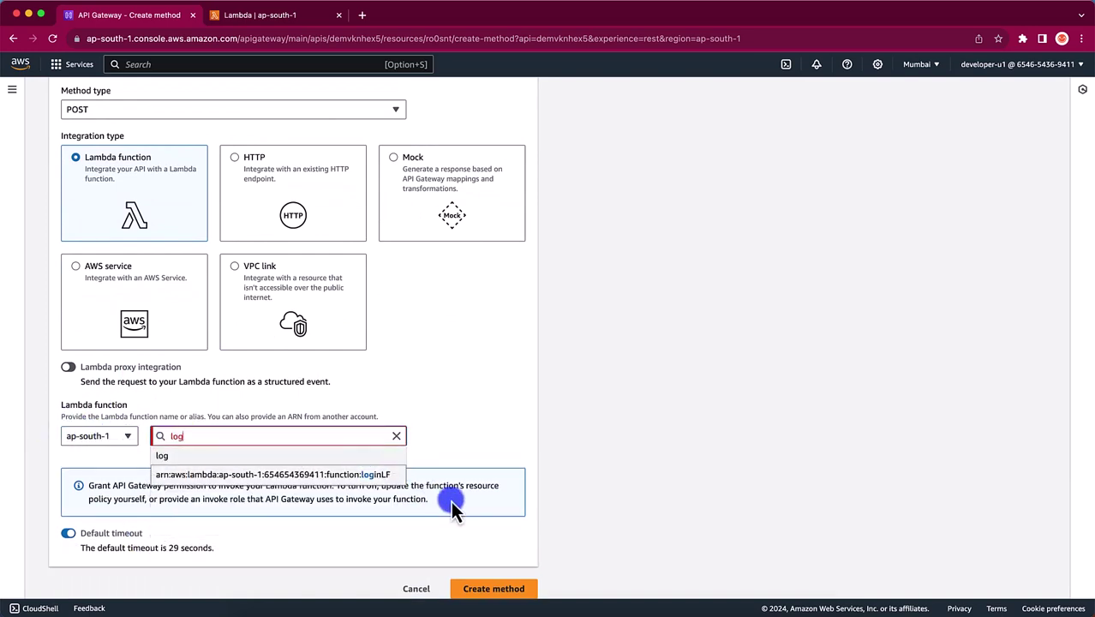
pyautogui.click(387, 482)
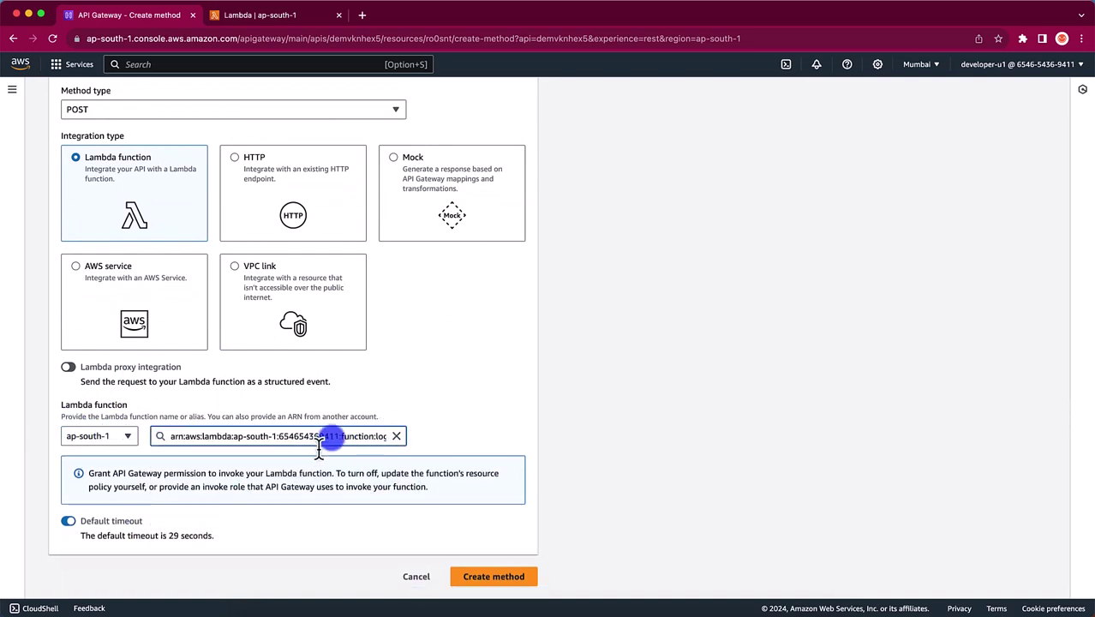
pyautogui.click(501, 576)
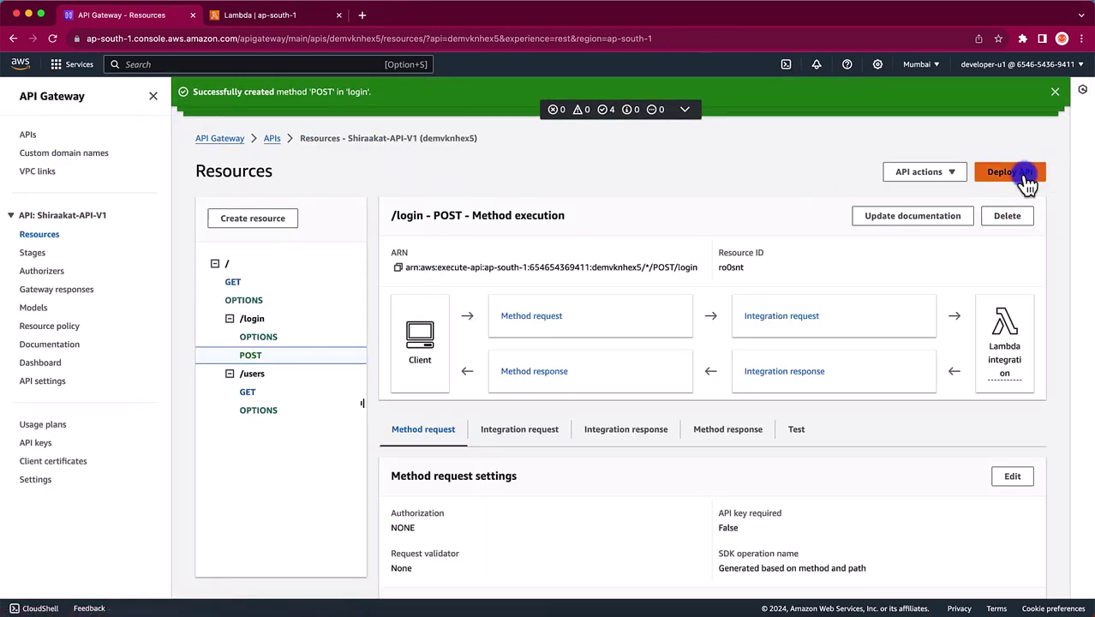
# Deploy the API with the recreated /login POST method to the dev stage.
pyautogui.click(1014, 174)
pyautogui.click(514, 330)
pyautogui.click(457, 377)
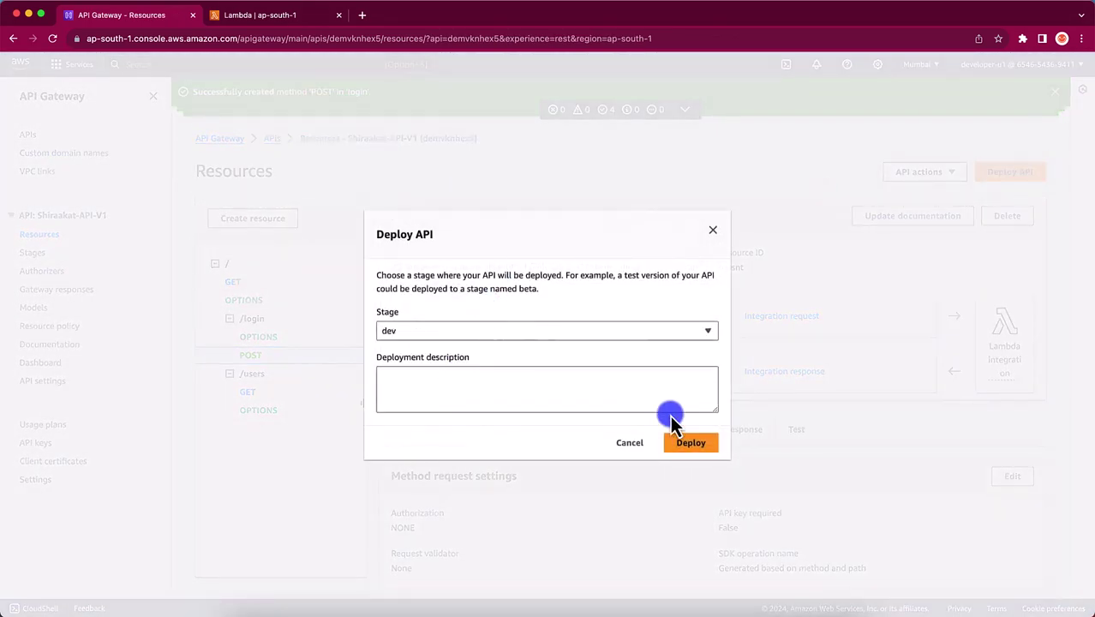
pyautogui.click(690, 442)
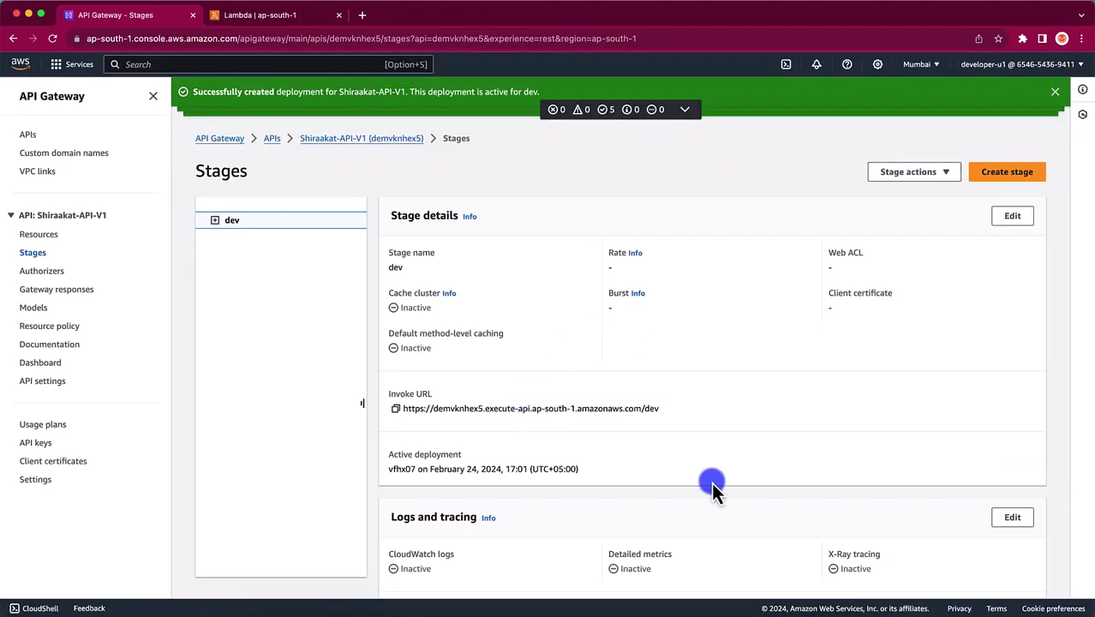
# In Postman, resend the Login Post V2 request until the new deployment answers, and inspect the response body.
pyautogui.click(778, 609)
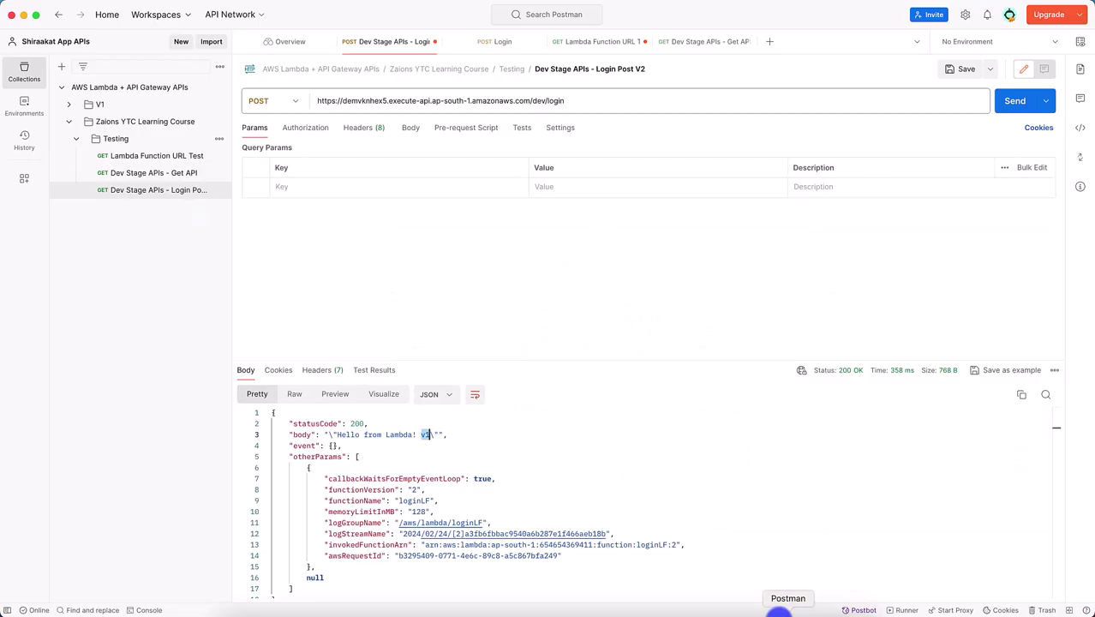
pyautogui.click(1014, 106)
pyautogui.click(1013, 103)
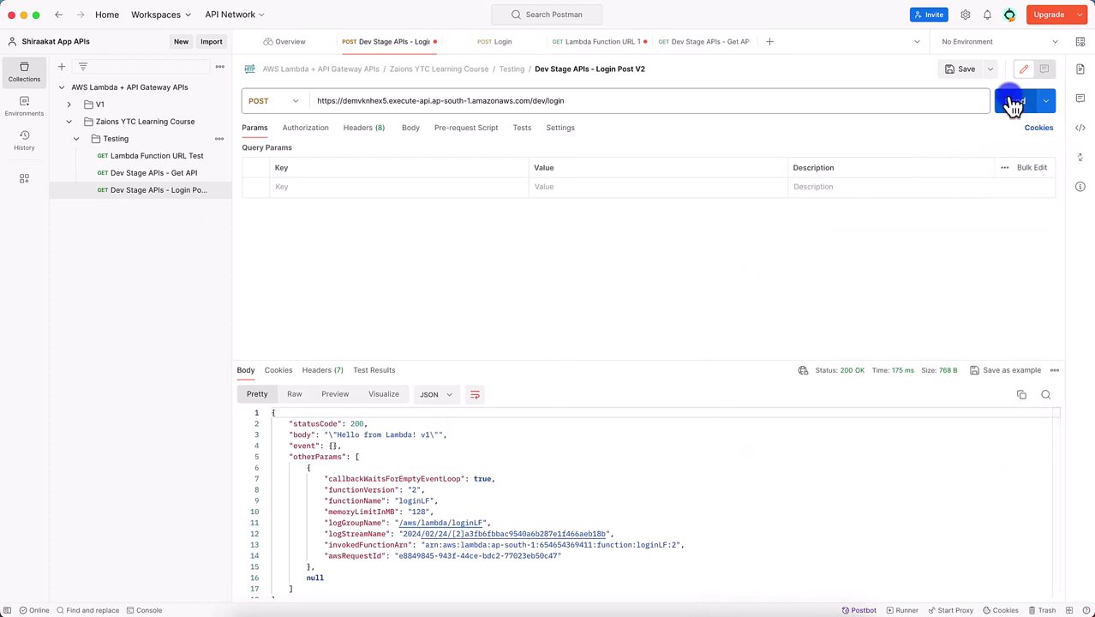
pyautogui.click(1012, 102)
pyautogui.click(1013, 102)
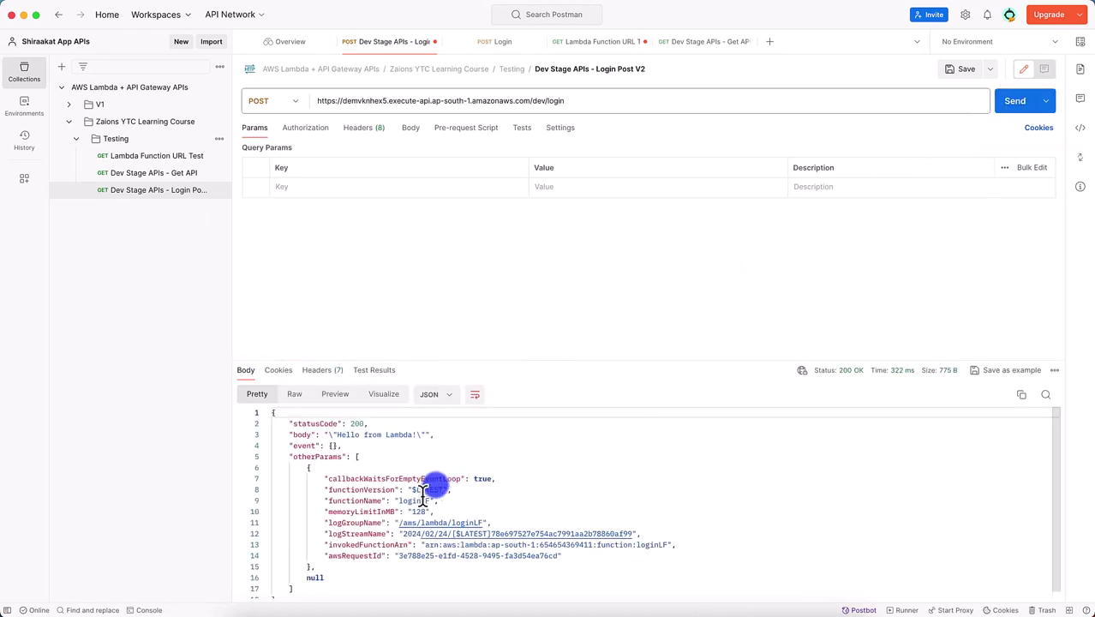
pyautogui.moveTo(389, 435); pyautogui.dragTo(434, 436)
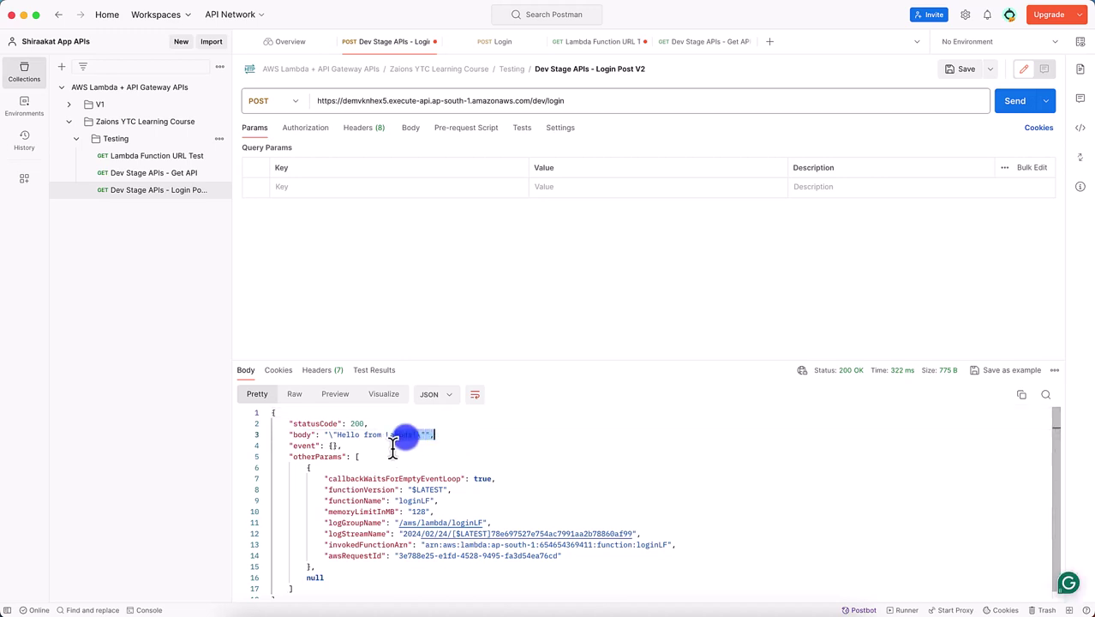
# Switch to the loginLF function in the Lambda console and delete its published versions 1 and 2.
pyautogui.press('super+Tab')
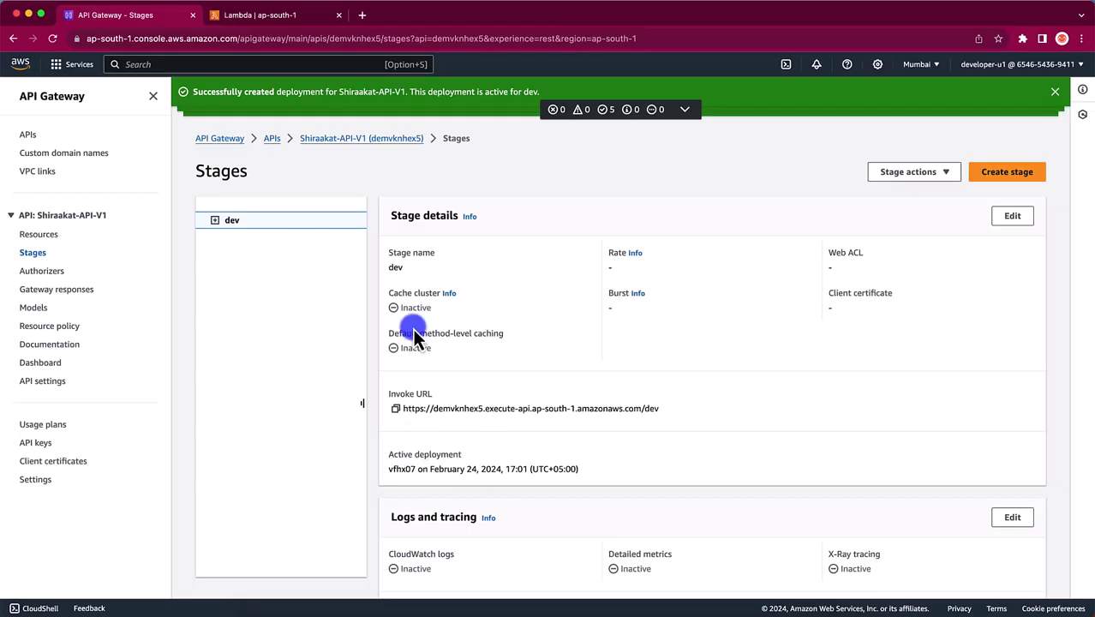
pyautogui.click(247, 16)
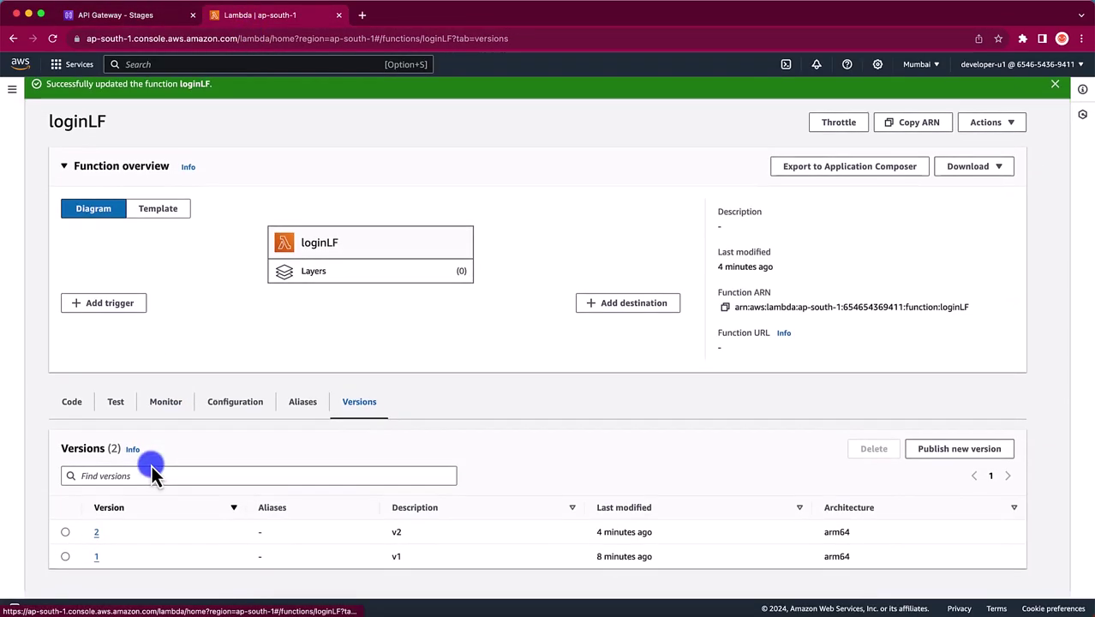
pyautogui.click(65, 563)
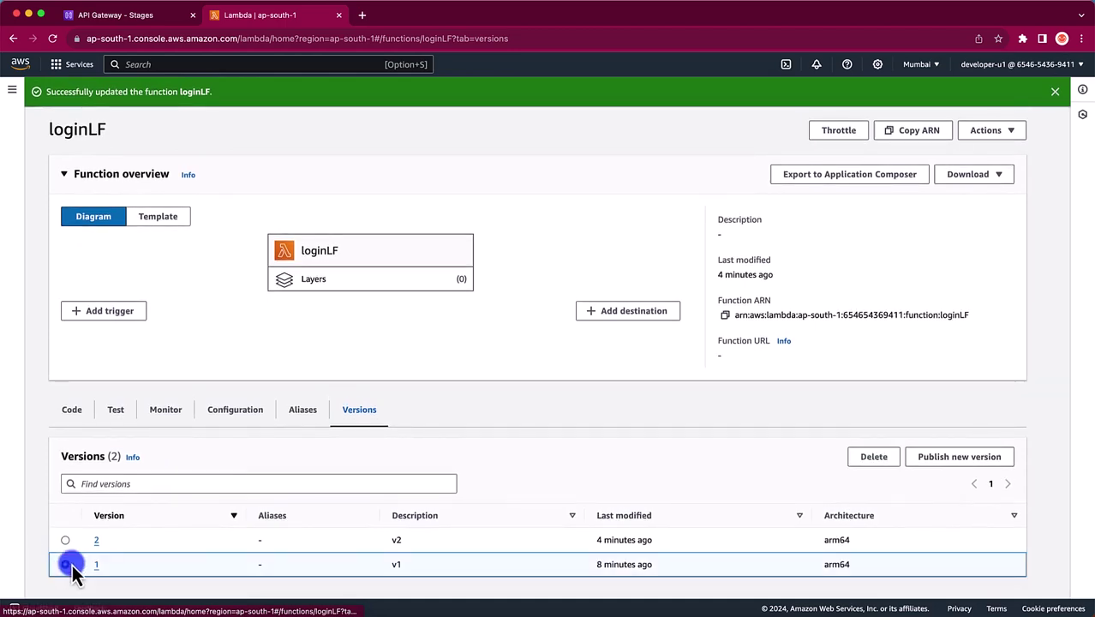
pyautogui.click(874, 460)
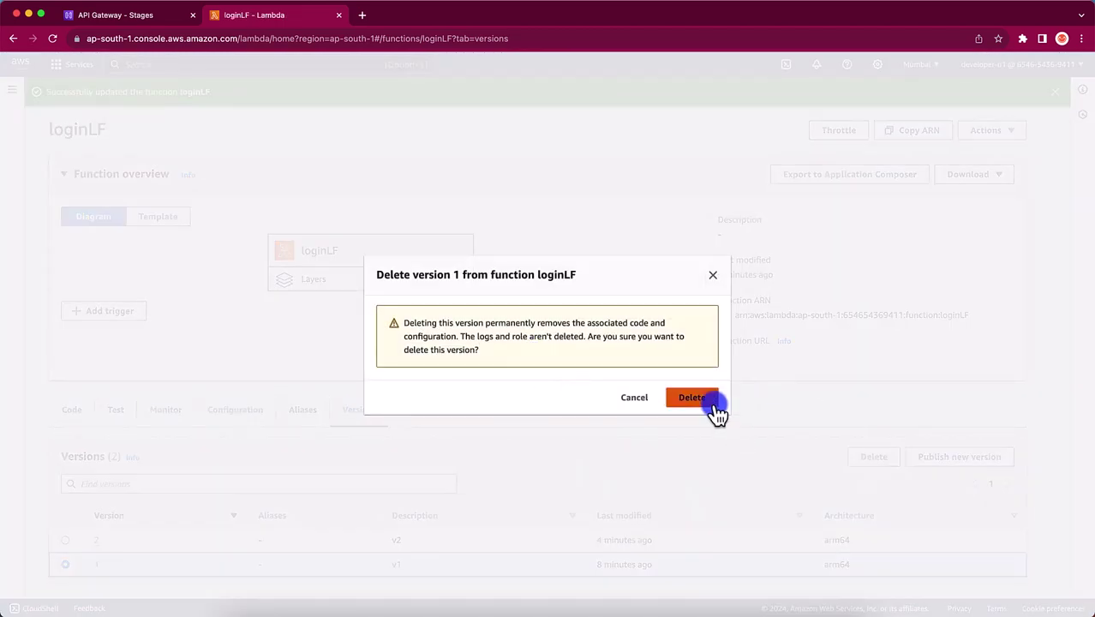
pyautogui.click(709, 400)
pyautogui.click(65, 564)
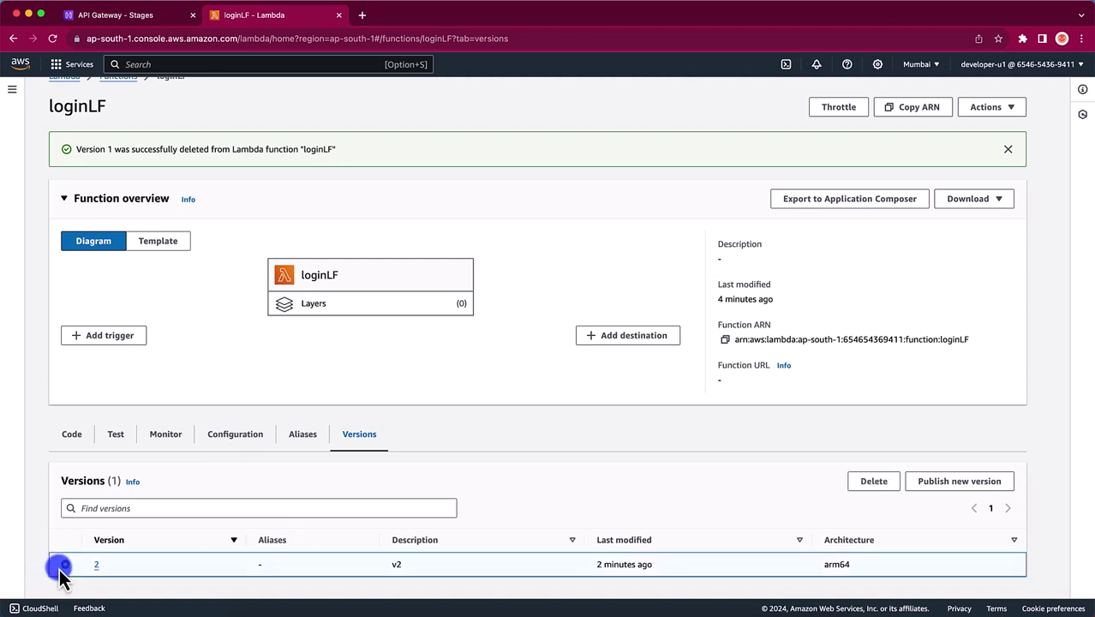
pyautogui.click(861, 481)
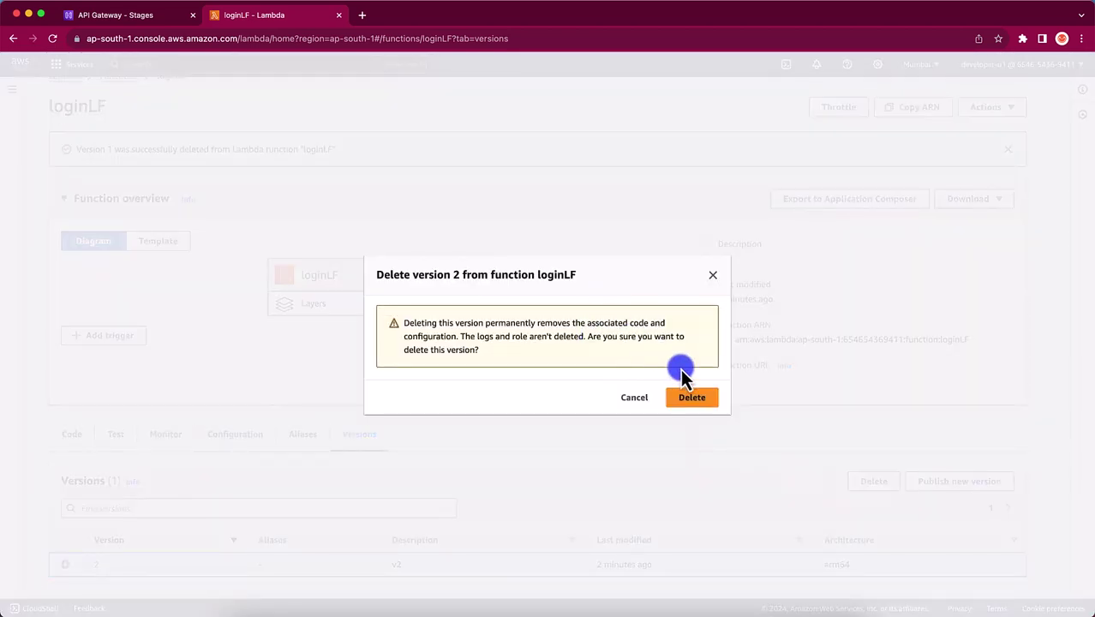
pyautogui.click(685, 398)
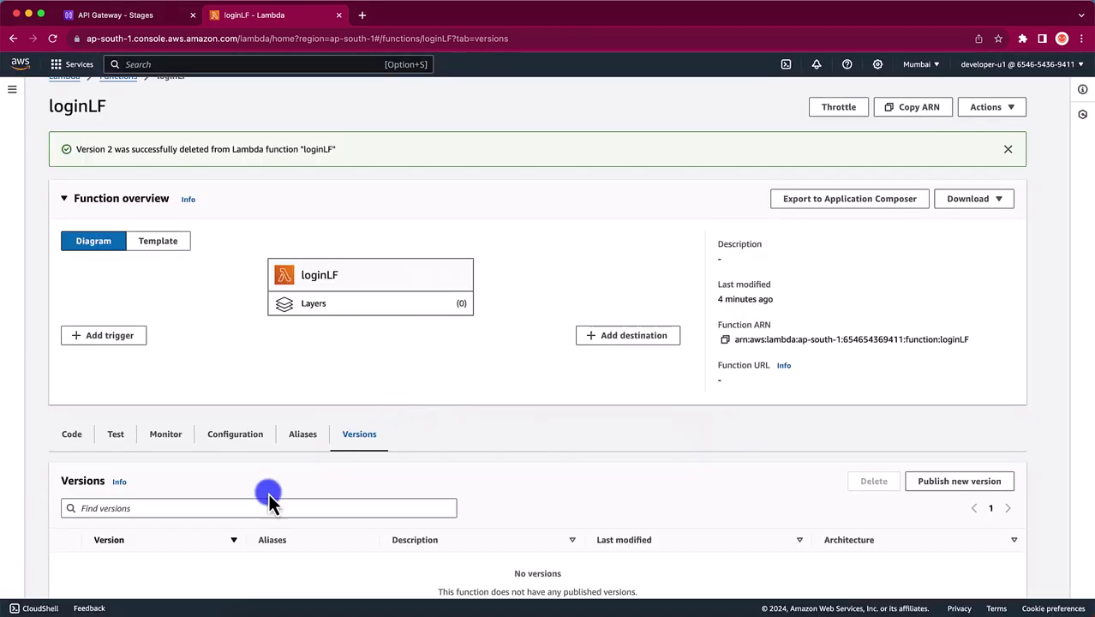
# Review the current index.mjs code of loginLF and check its list of published versions.
pyautogui.click(77, 435)
pyautogui.scroll(-5, 208, 531)
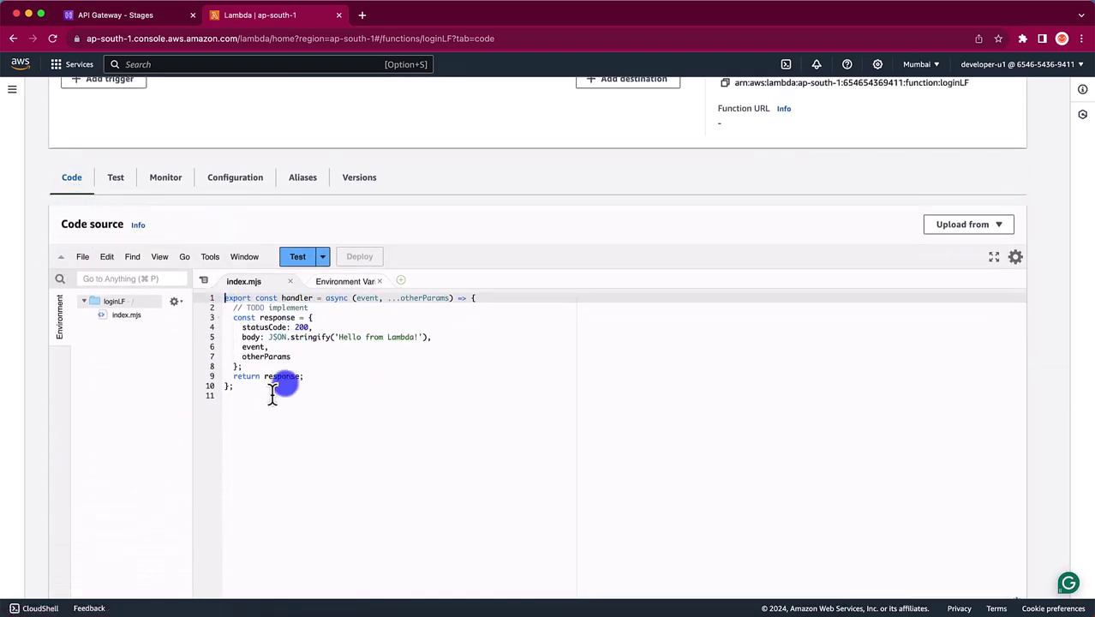
pyautogui.moveTo(228, 310); pyautogui.dragTo(245, 428)
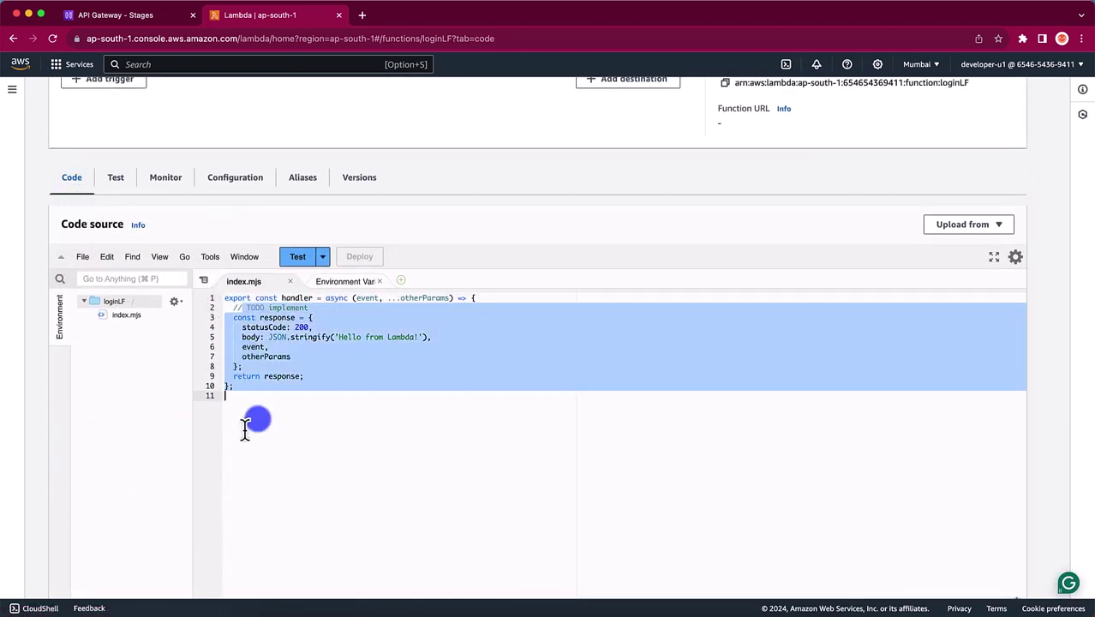
pyautogui.click(359, 180)
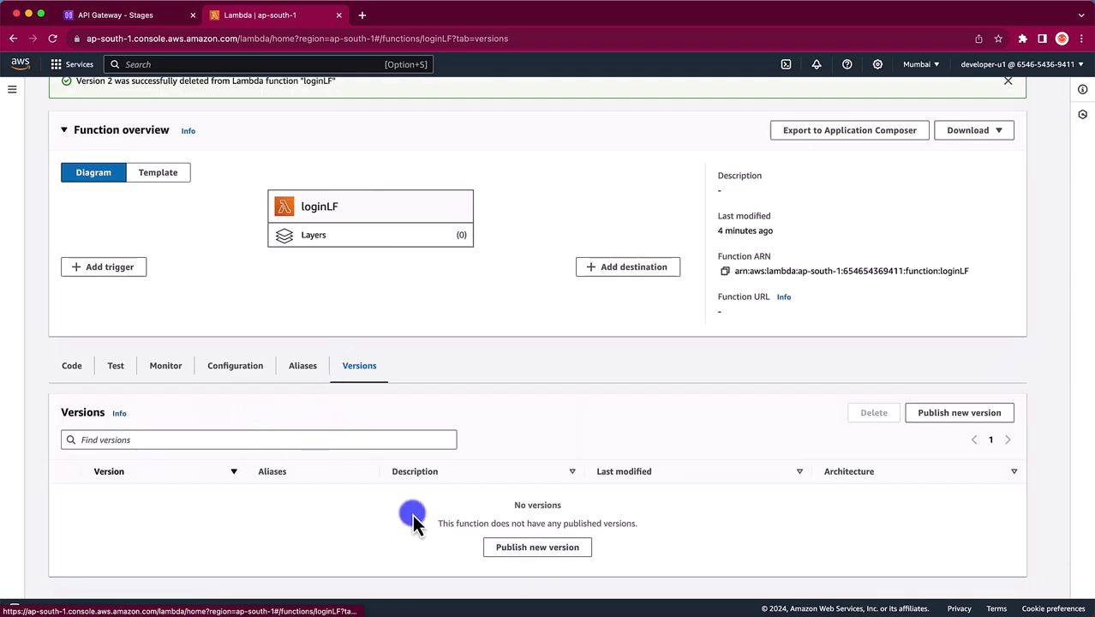
pyautogui.click(70, 365)
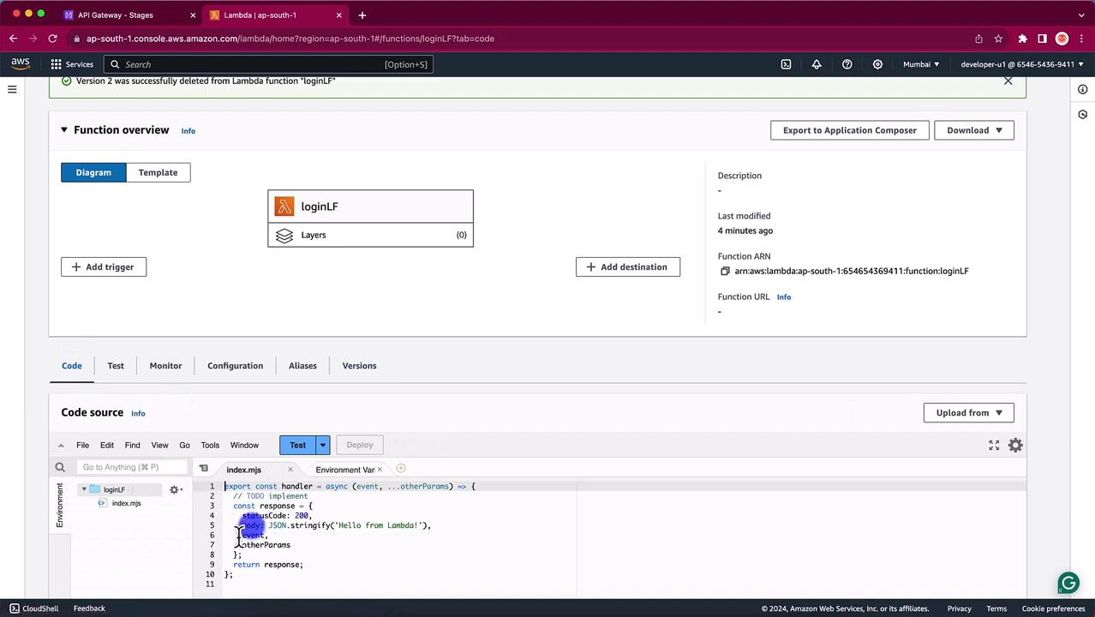
pyautogui.moveTo(242, 524); pyautogui.dragTo(216, 297)
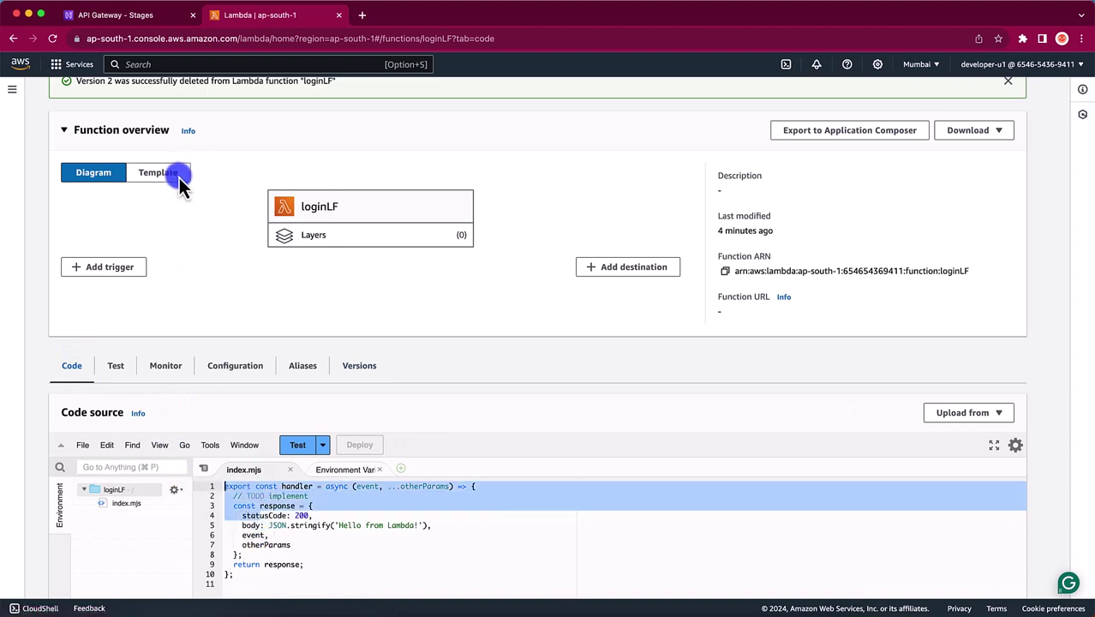
# Return to the API's resources in API Gateway and review the /login POST method's execution flow and request settings.
pyautogui.click(111, 19)
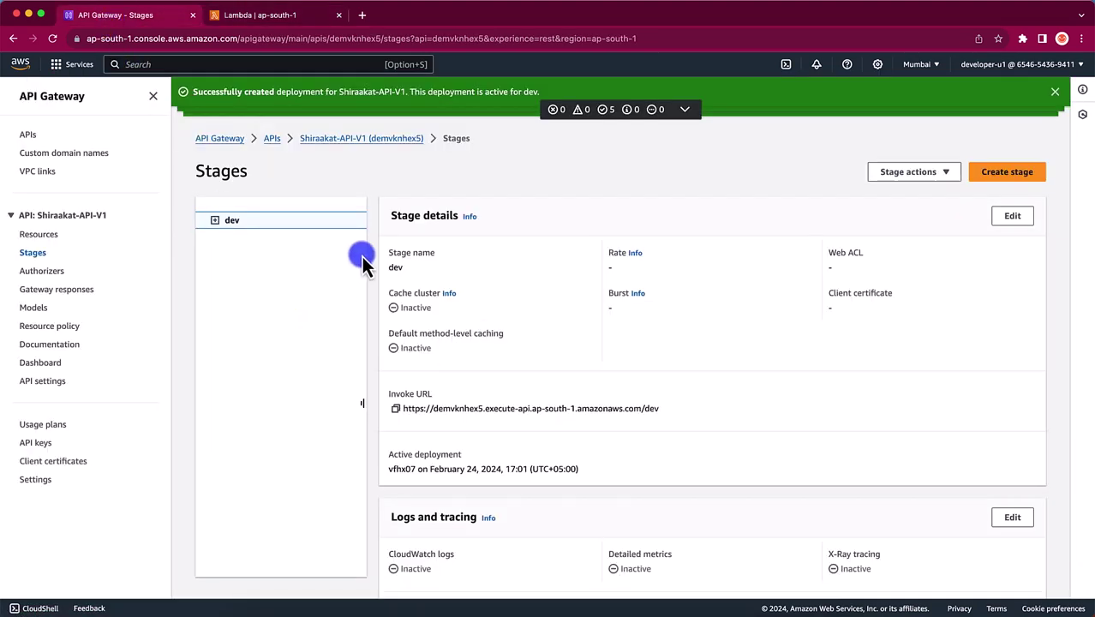
pyautogui.click(45, 236)
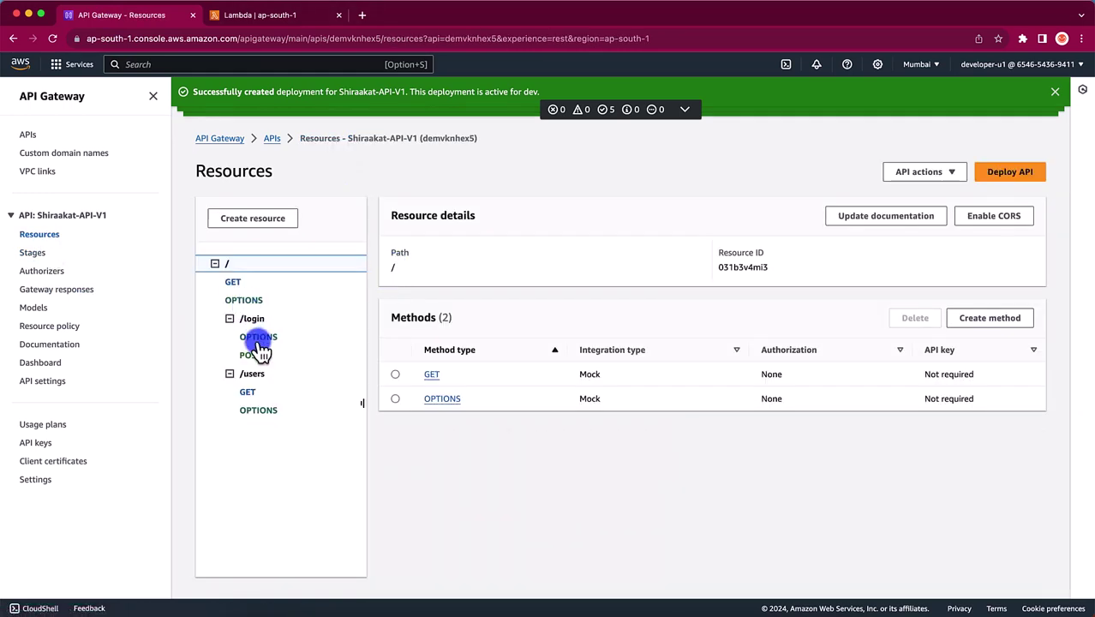
pyautogui.click(251, 355)
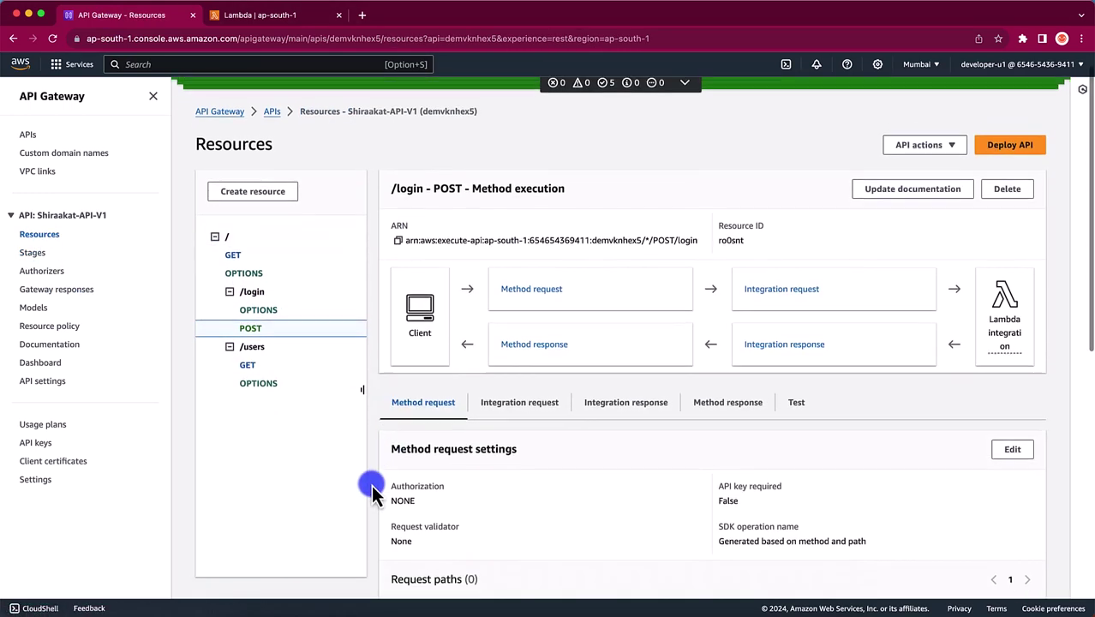
pyautogui.scroll(-3, 559, 369)
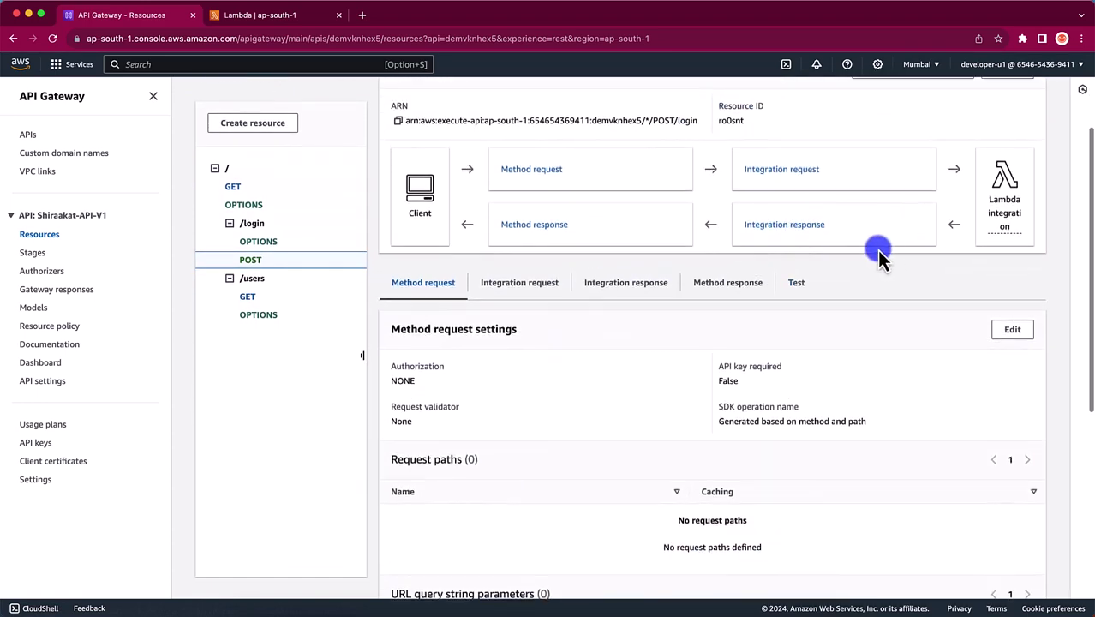
# Check the /login POST method's execution flow in API Gateway and return to the loginLF code in the Lambda console.
pyautogui.scroll(3, 878, 257)
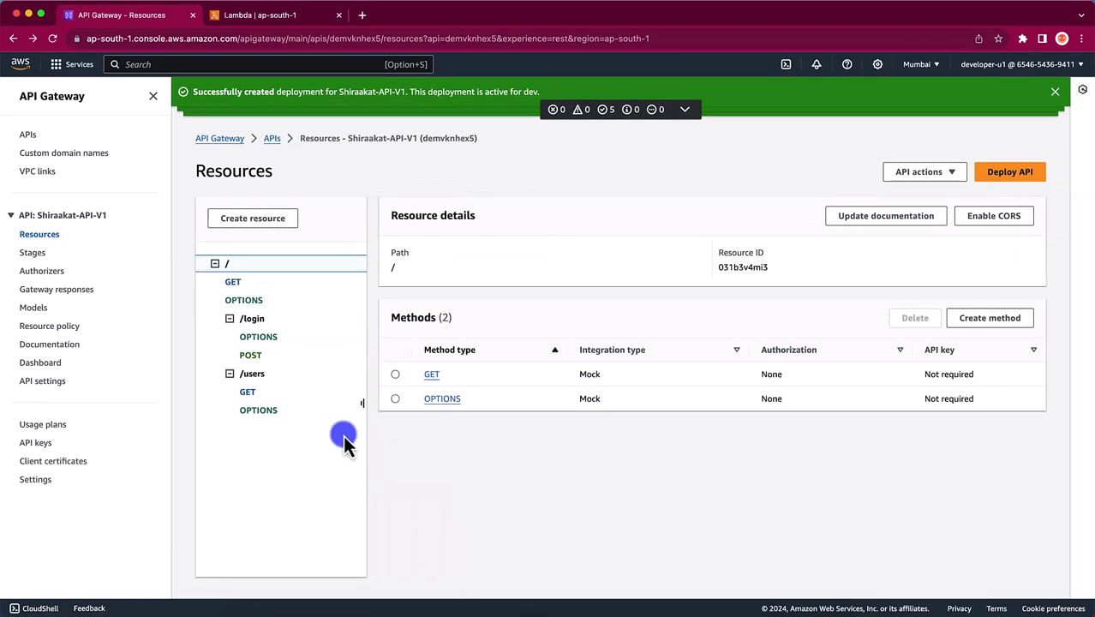
pyautogui.click(250, 354)
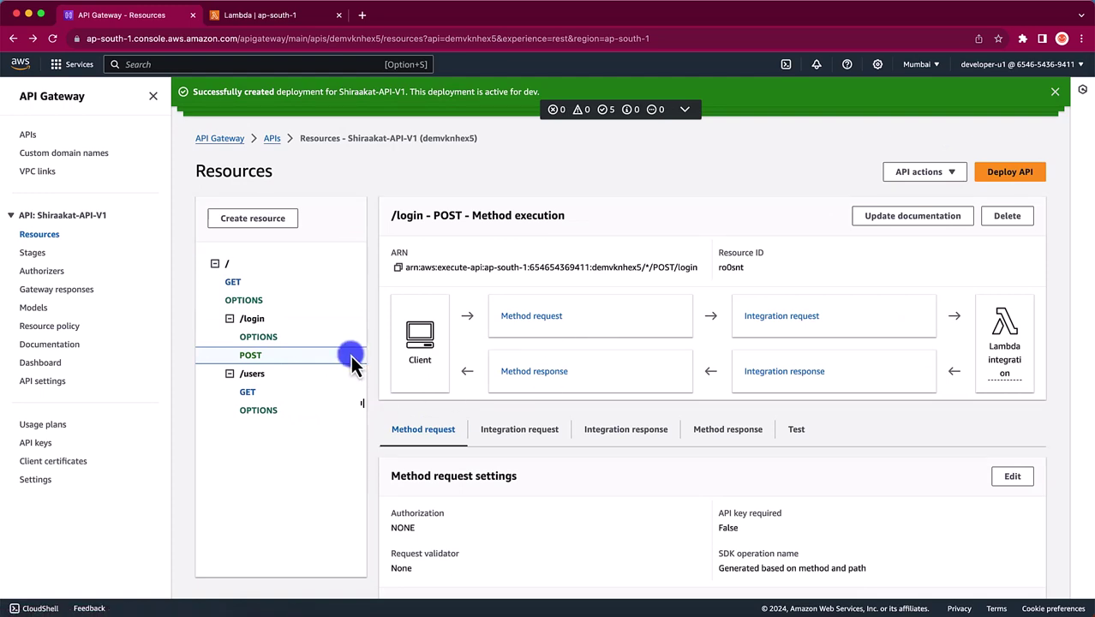
pyautogui.click(287, 14)
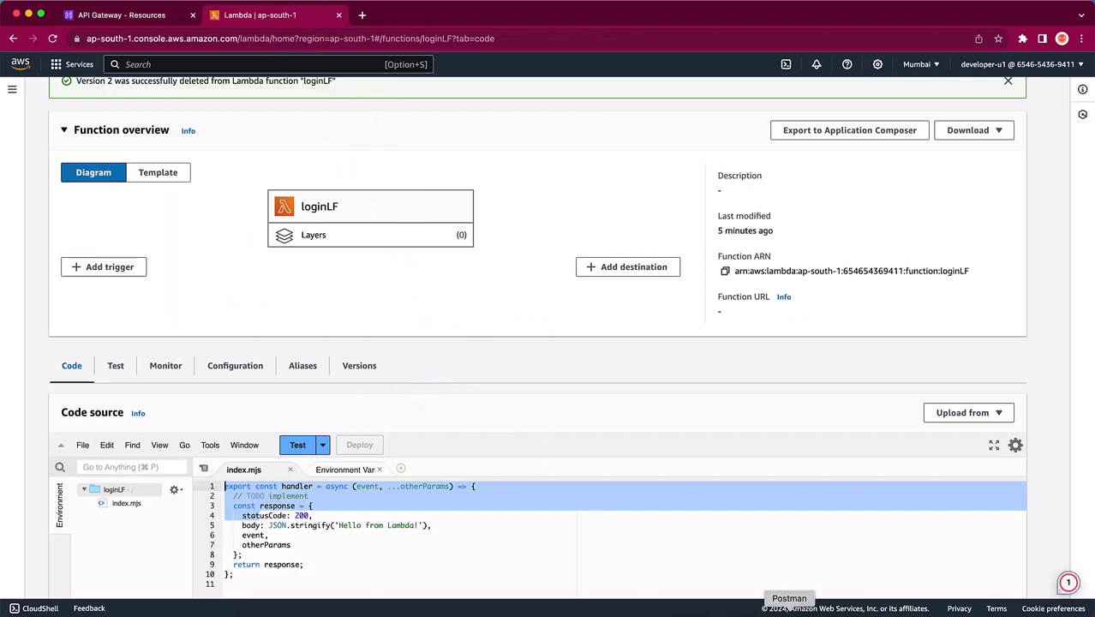
# In Postman, add the query parameter q1 with a first name as its value to the Login Post V2 URL and send the request.
pyautogui.click(703, 610)
pyautogui.click(585, 102)
pyautogui.write('?q1')
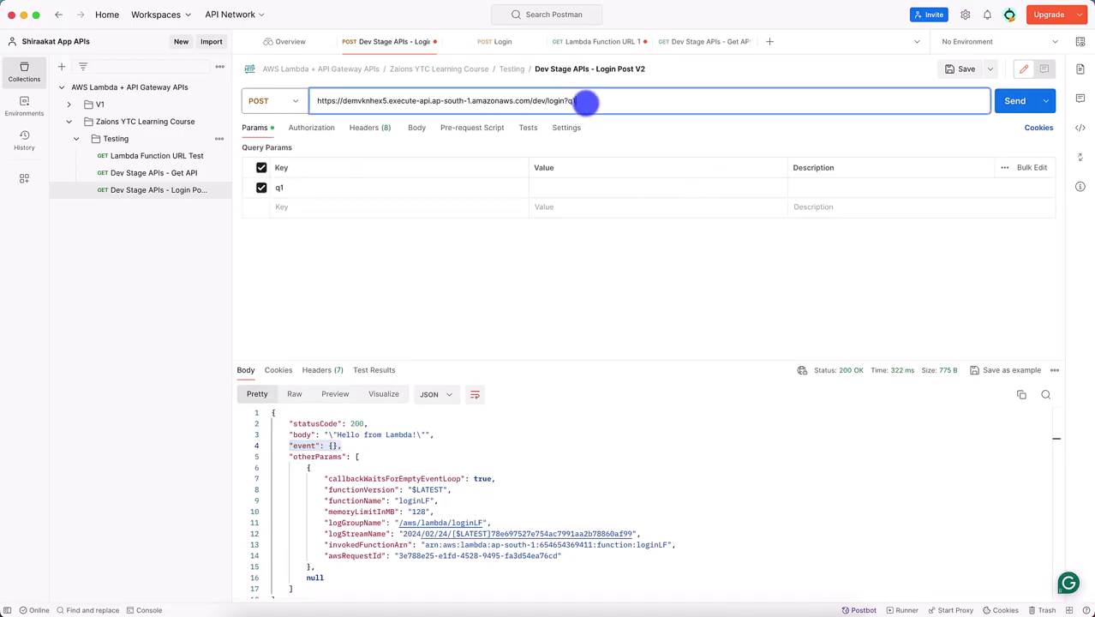
pyautogui.write('=ahsan')
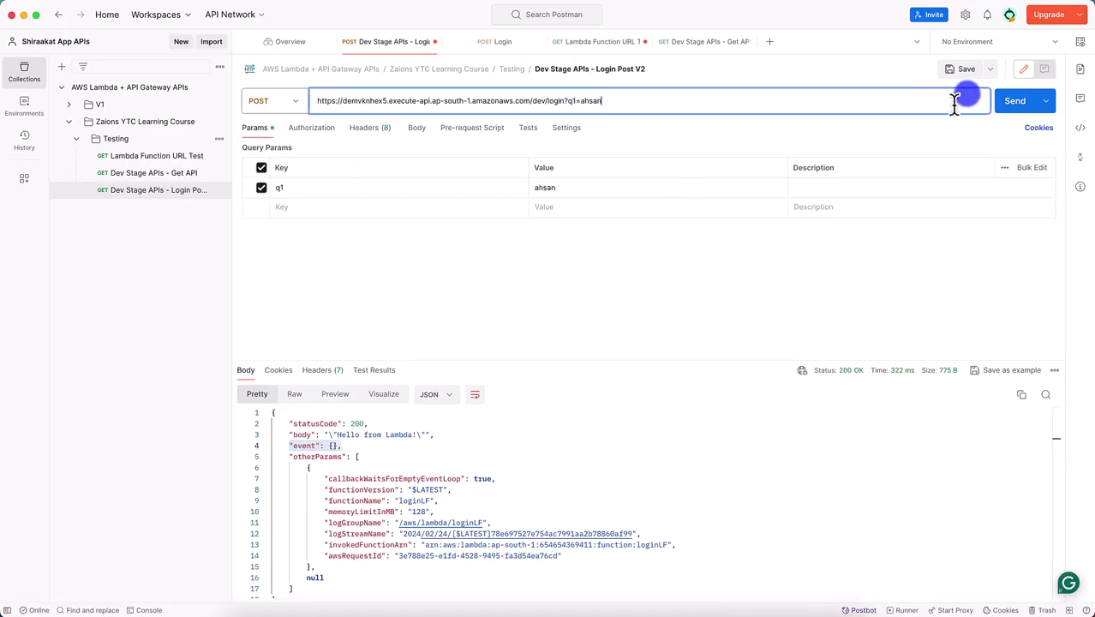
pyautogui.click(1011, 105)
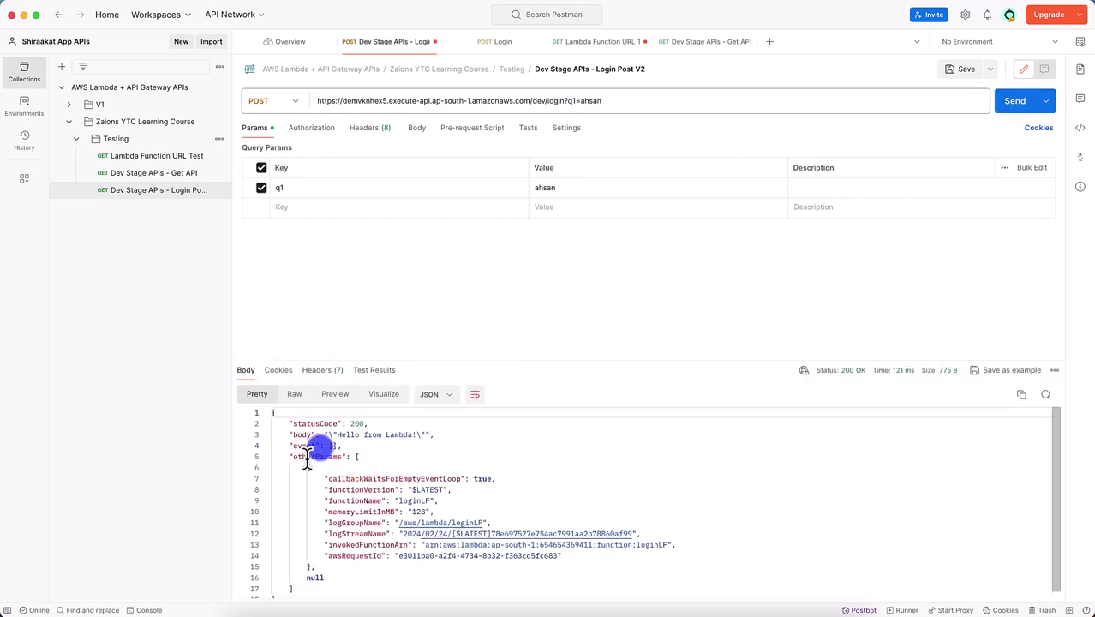
# Compare the event and otherParams fields in the Postman response with the handler parameters in loginLF's index.mjs in Lambda.
pyautogui.moveTo(318, 447); pyautogui.dragTo(367, 546)
pyautogui.moveTo(313, 593); pyautogui.dragTo(319, 462)
pyautogui.click(428, 457)
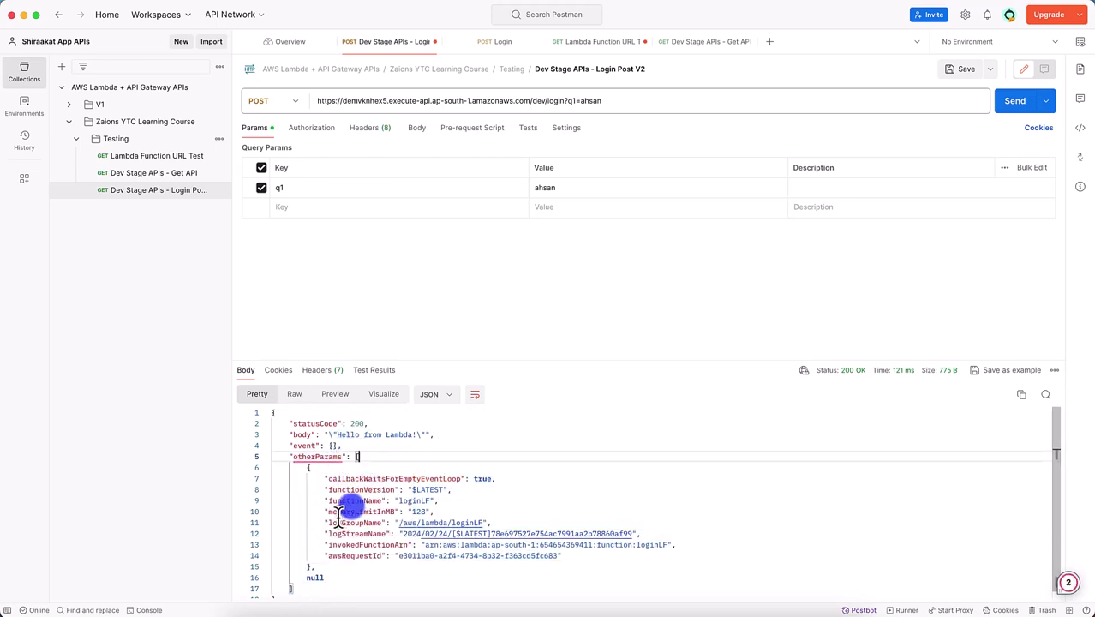
pyautogui.press('super+Tab')
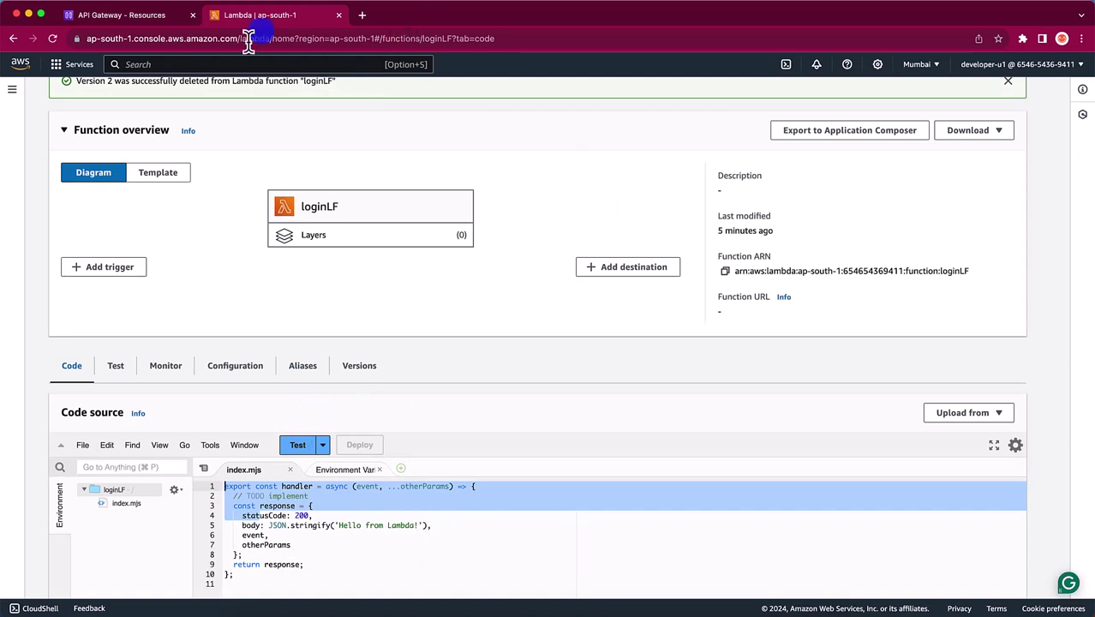
pyautogui.moveTo(451, 486); pyautogui.dragTo(358, 487)
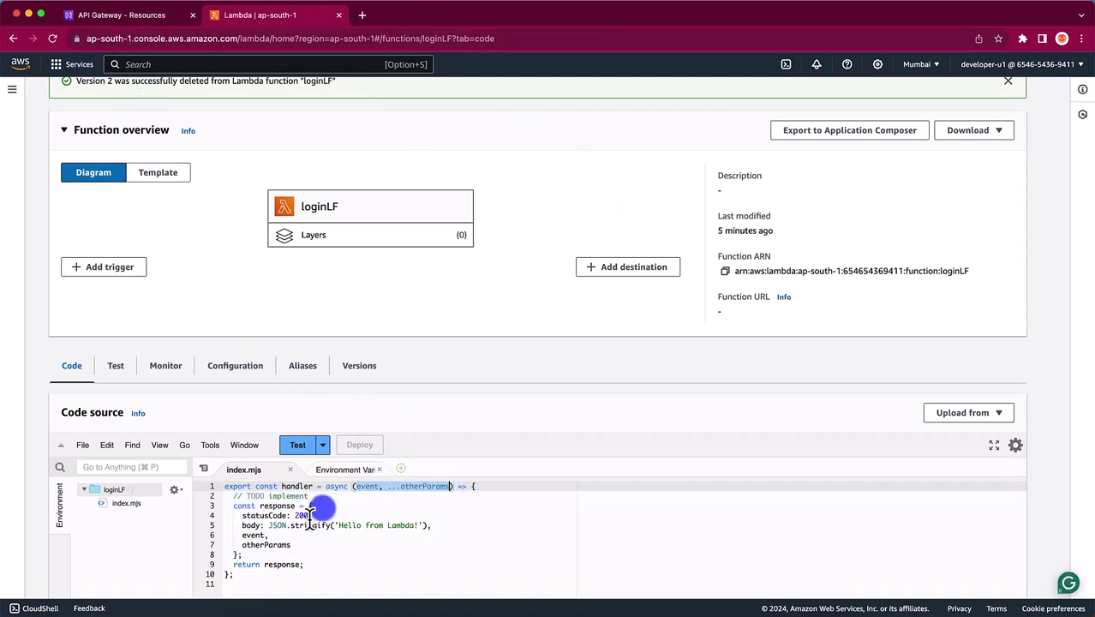
pyautogui.press('super+Tab')
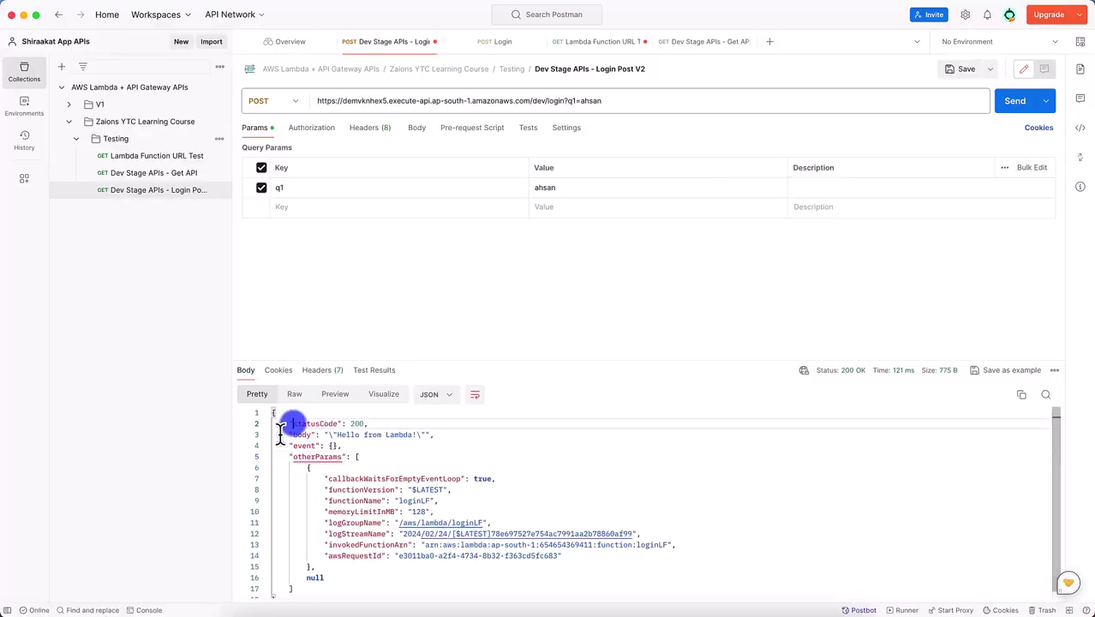
pyautogui.moveTo(292, 423); pyautogui.dragTo(313, 577)
pyautogui.press('super+Tab')
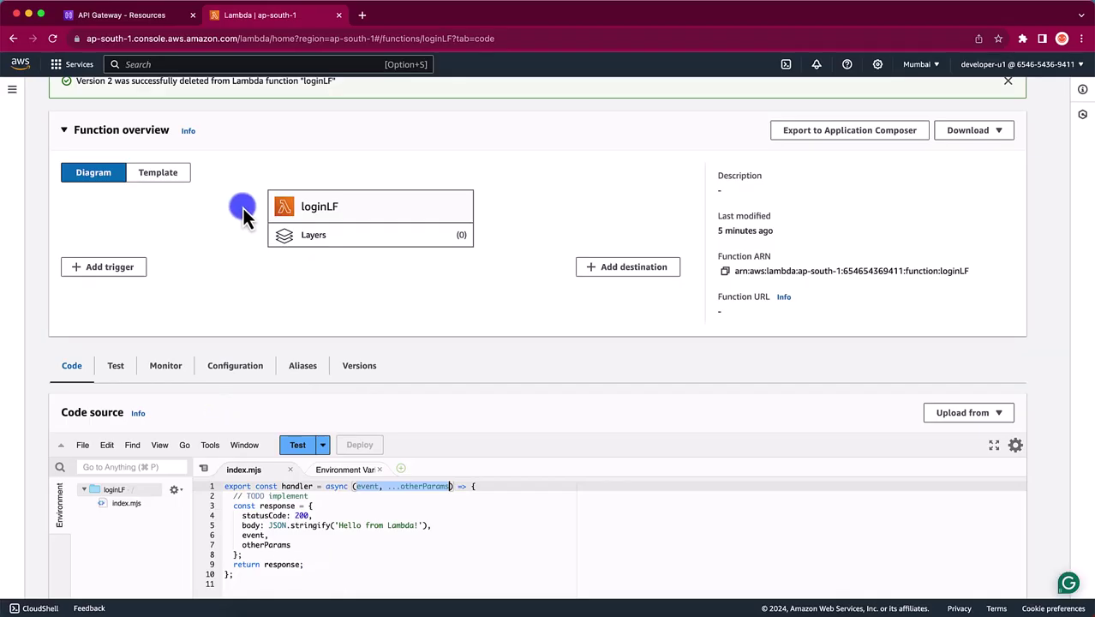
# Switch to API Gateway and permanently delete the POST method of the /login resource.
pyautogui.click(129, 14)
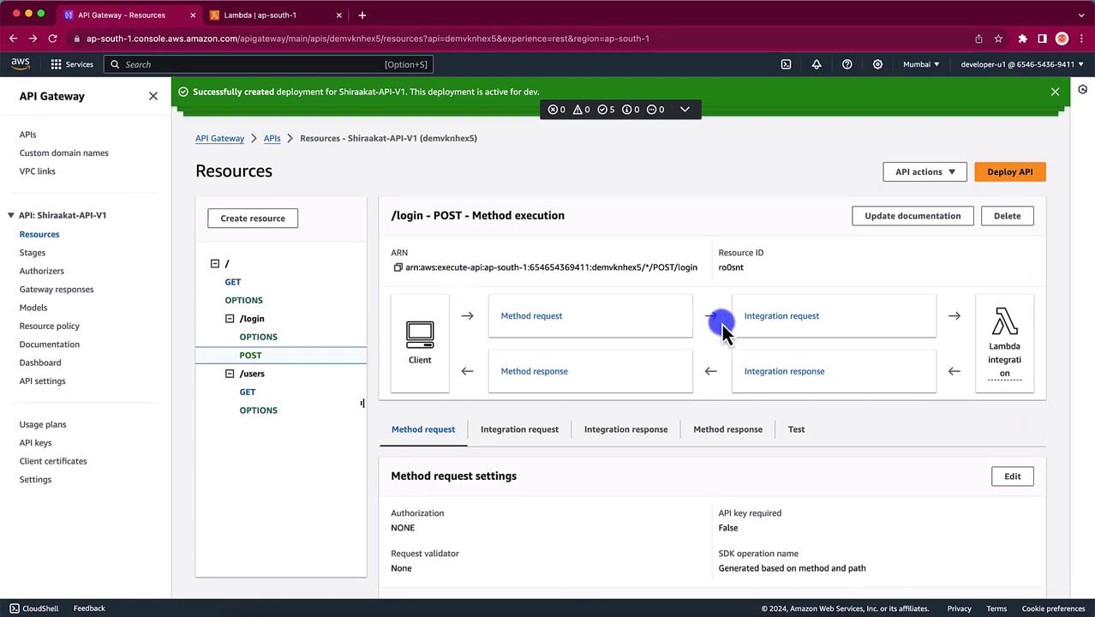
pyautogui.click(1007, 215)
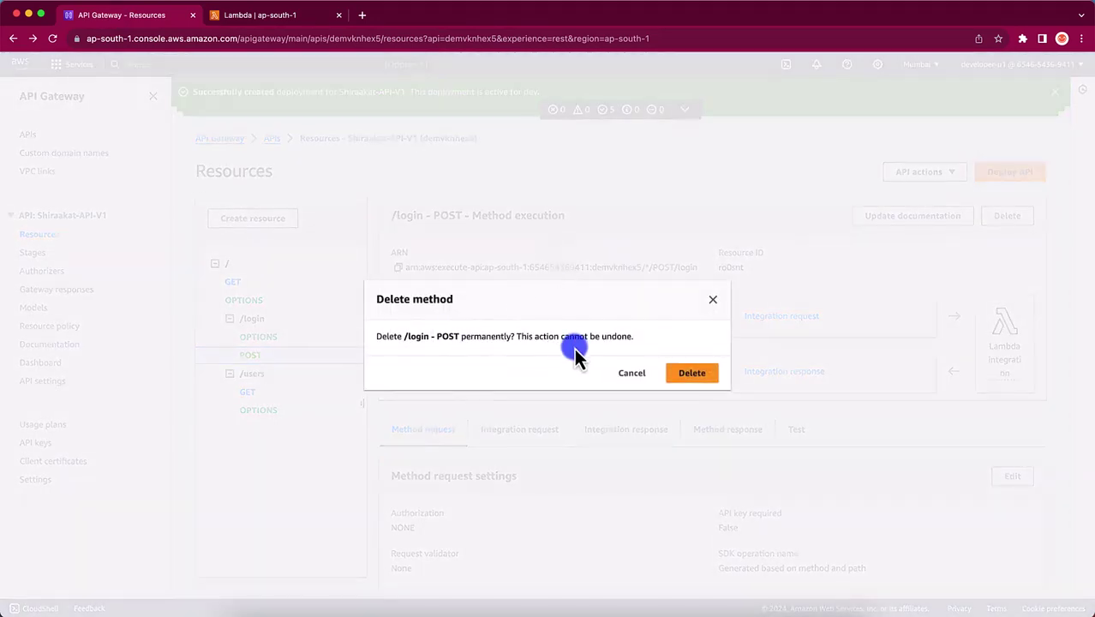
pyautogui.click(699, 374)
# Create a POST method on /login with Lambda function integration to loginLF in ap-south-1, leaving Lambda proxy integration off.
pyautogui.click(994, 285)
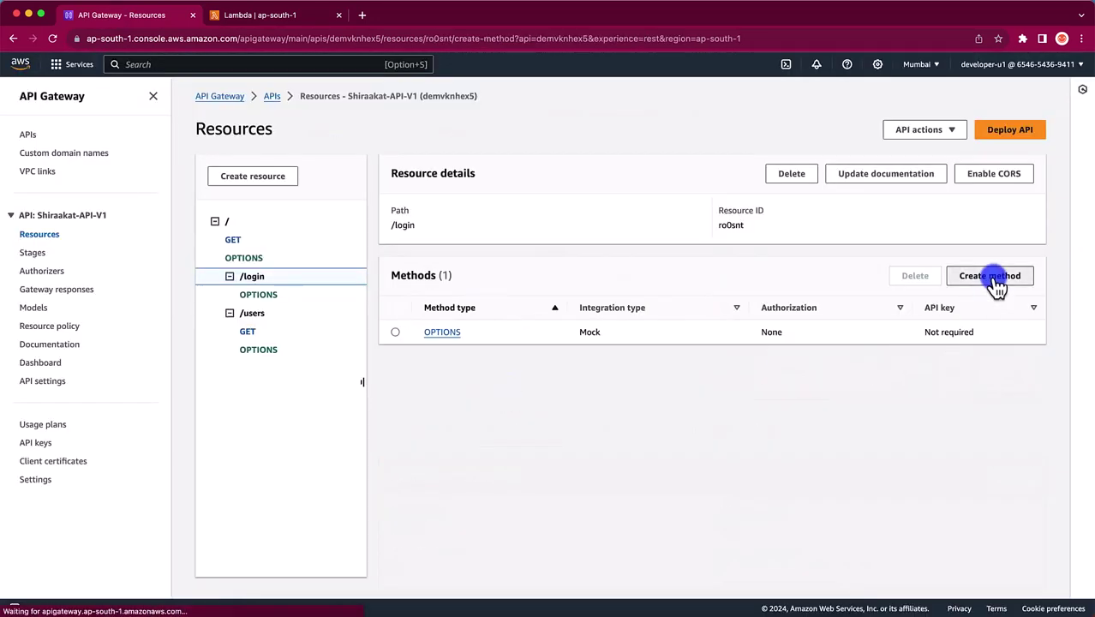
pyautogui.click(202, 195)
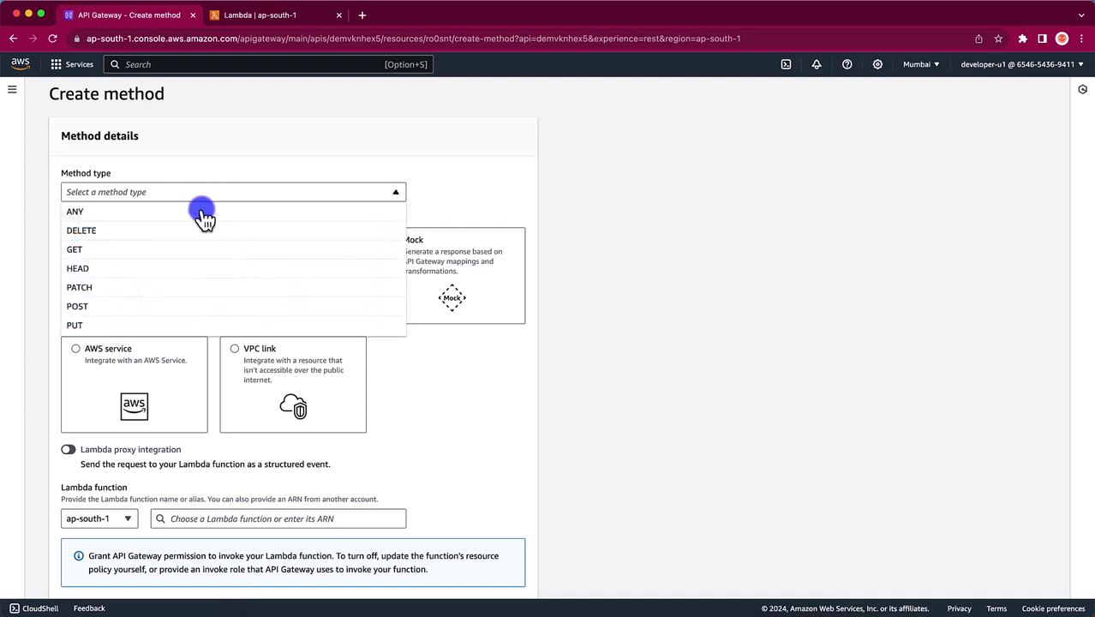
pyautogui.click(139, 303)
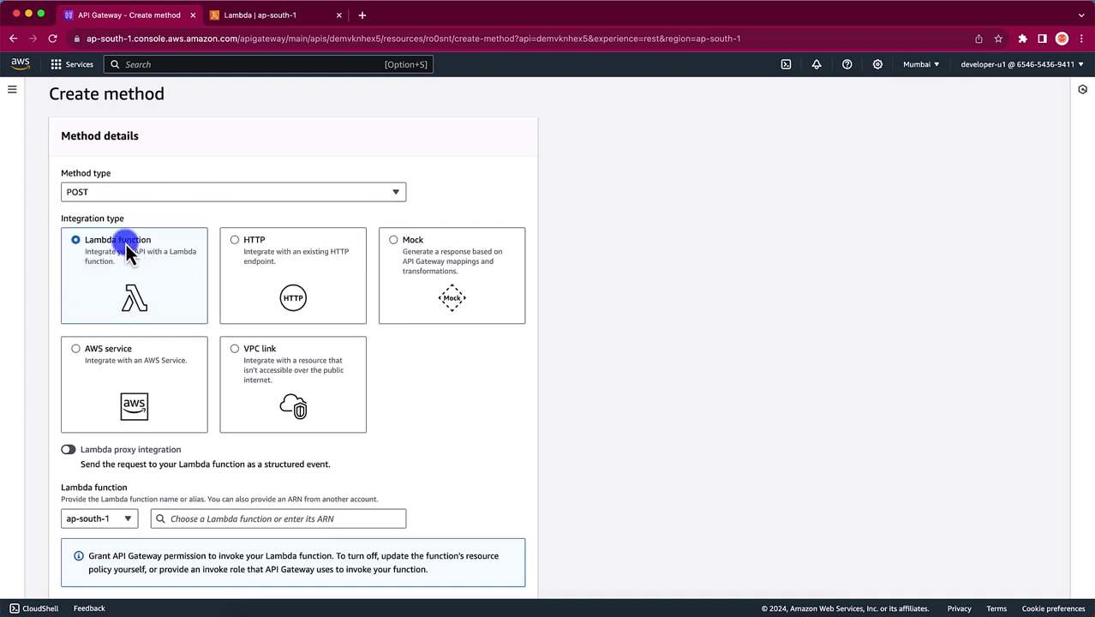
pyautogui.scroll(-2, 315, 370)
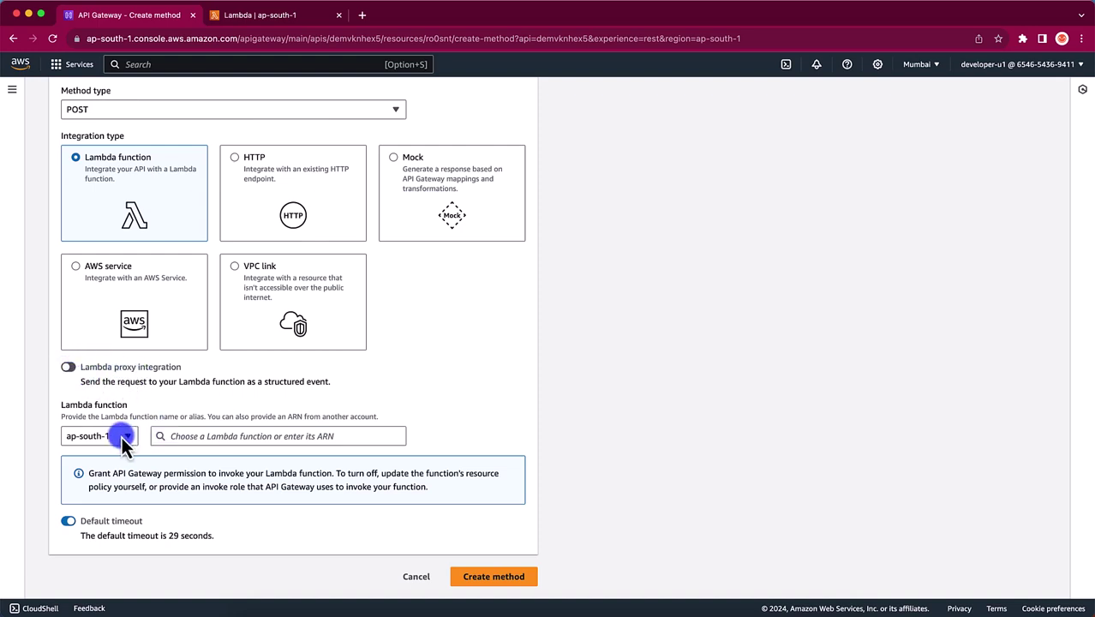
pyautogui.click(208, 446)
pyautogui.write('log')
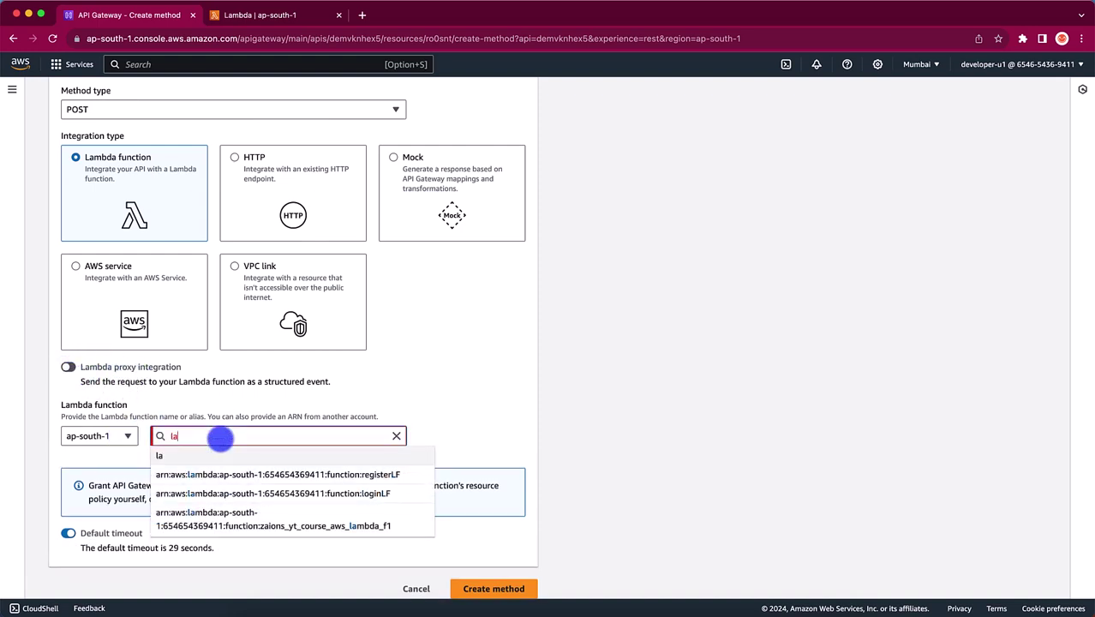
pyautogui.click(252, 474)
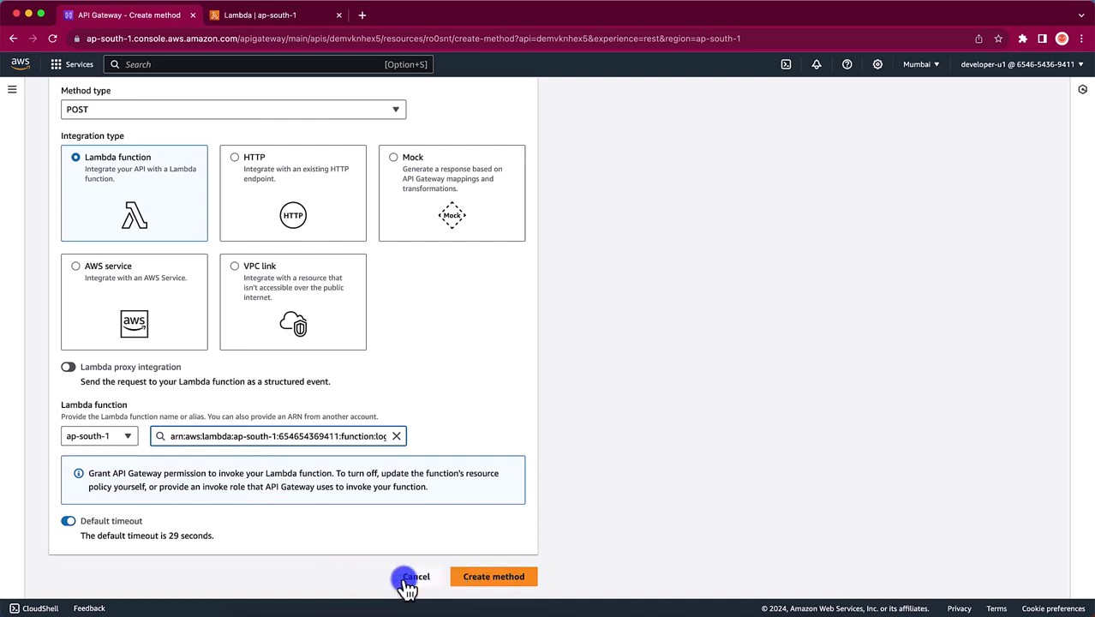
pyautogui.click(523, 579)
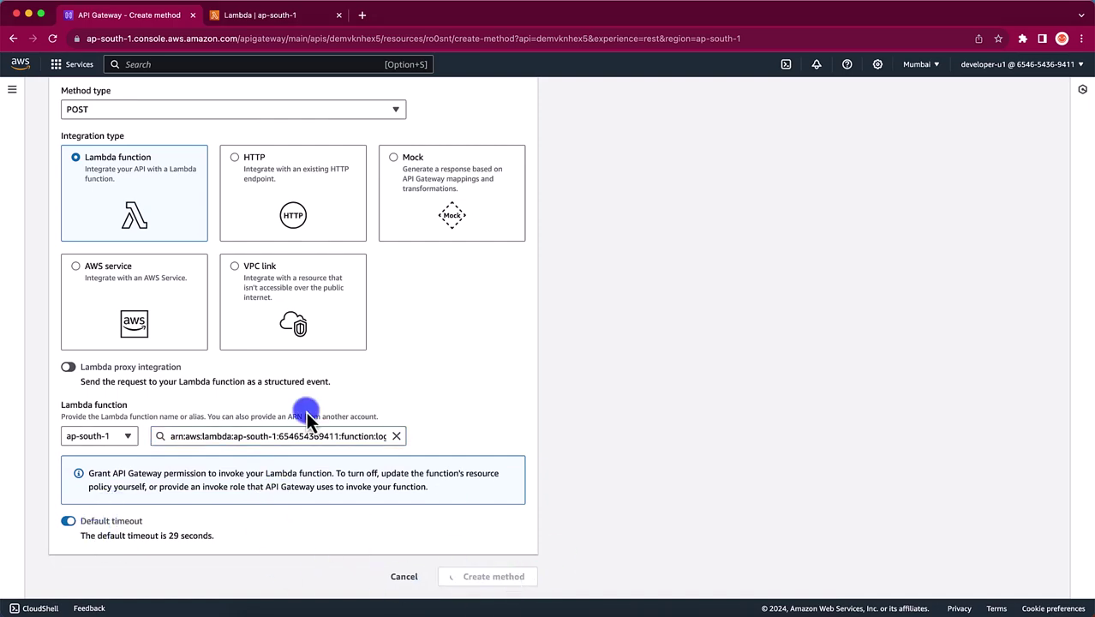
pyautogui.scroll(-2, 645, 361)
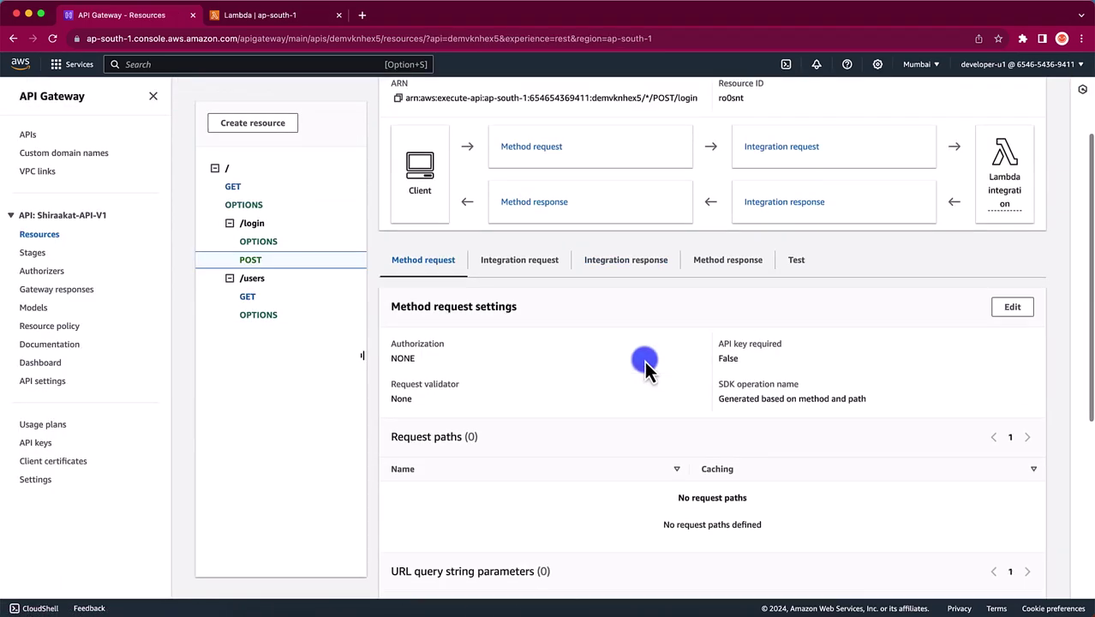
pyautogui.scroll(2, 399, 283)
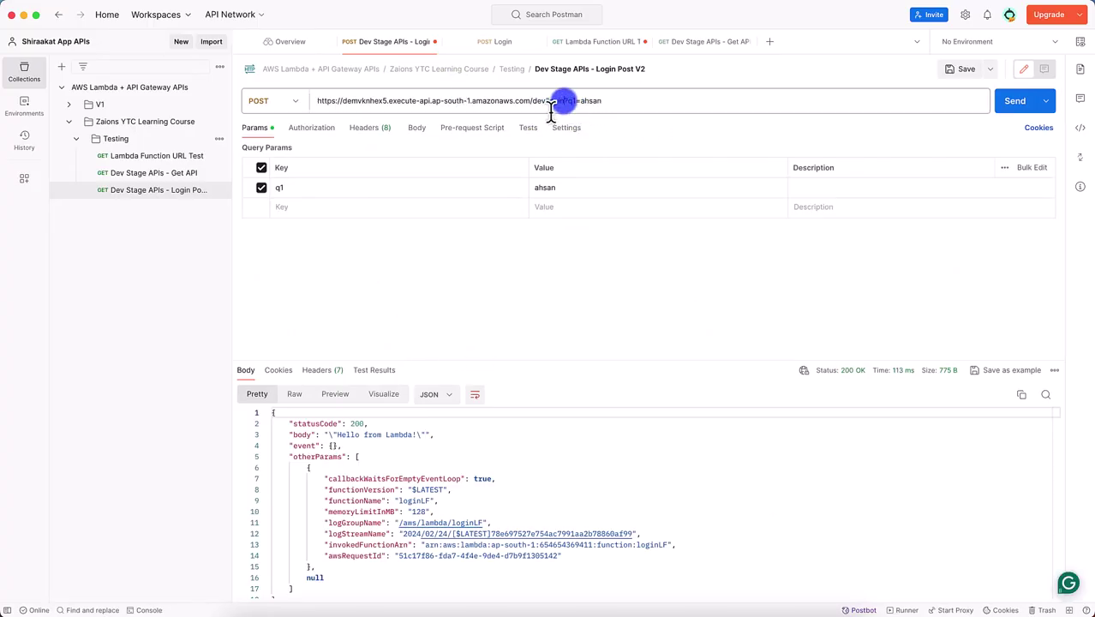
# In Postman, try to send the Login Post V2 request with a form-data body whose name field holds a first name.
pyautogui.moveTo(551, 109); pyautogui.dragTo(600, 108)
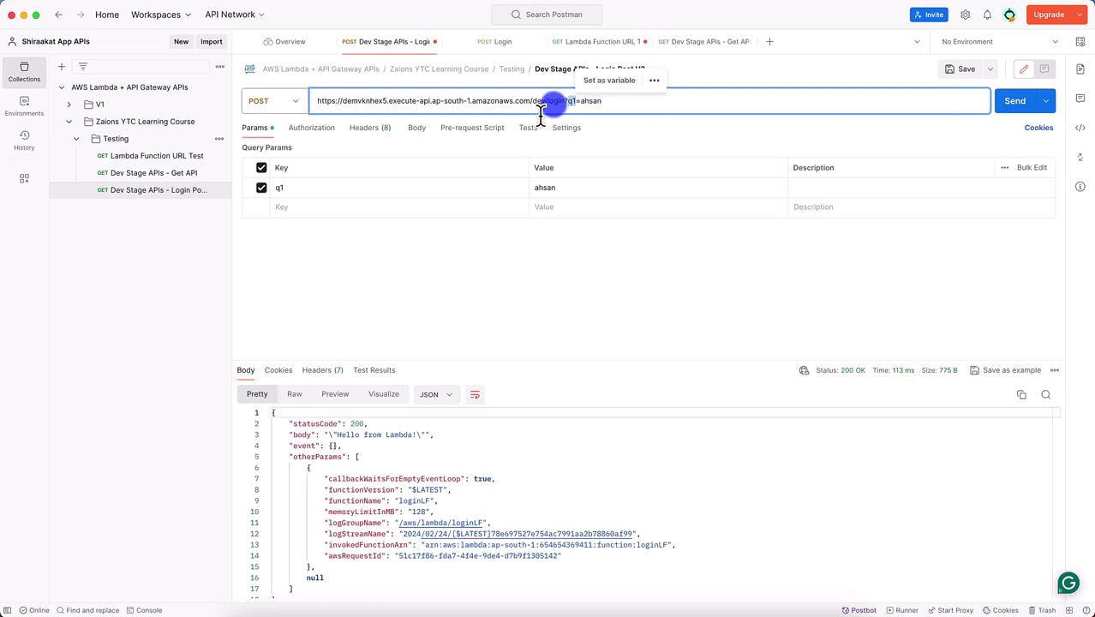
pyautogui.click(416, 128)
pyautogui.click(306, 150)
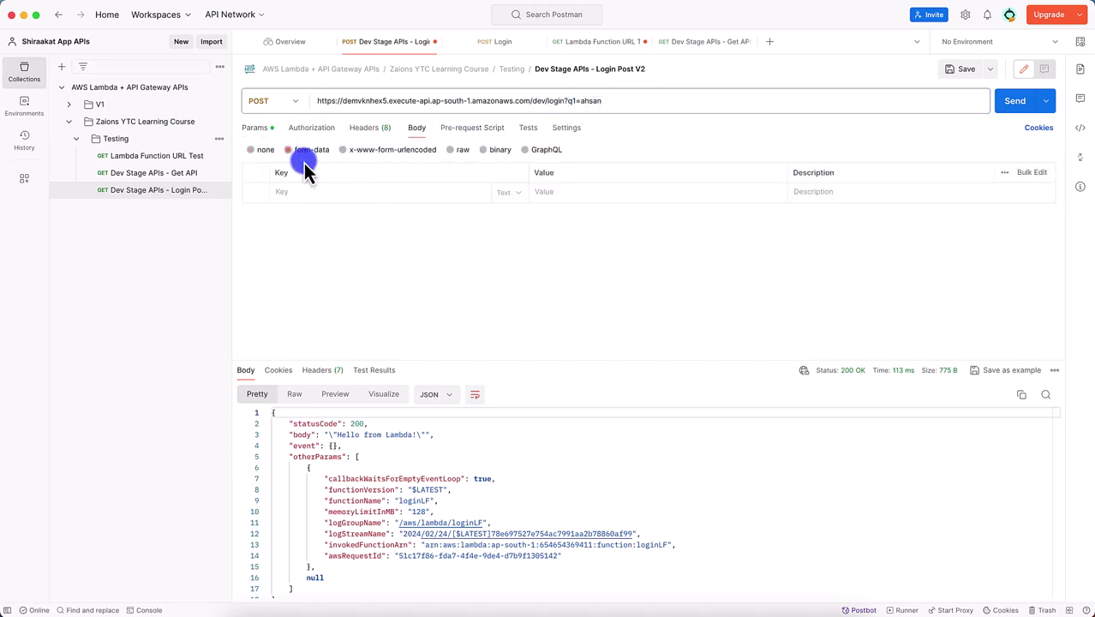
pyautogui.write('name')
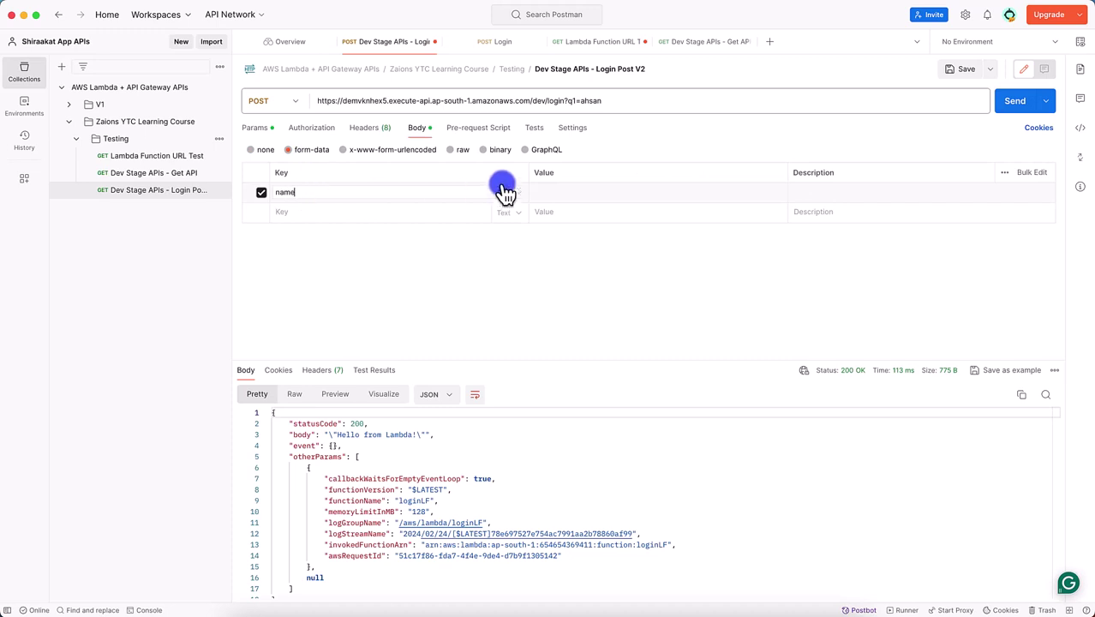
pyautogui.click(545, 201)
pyautogui.write('ahsan')
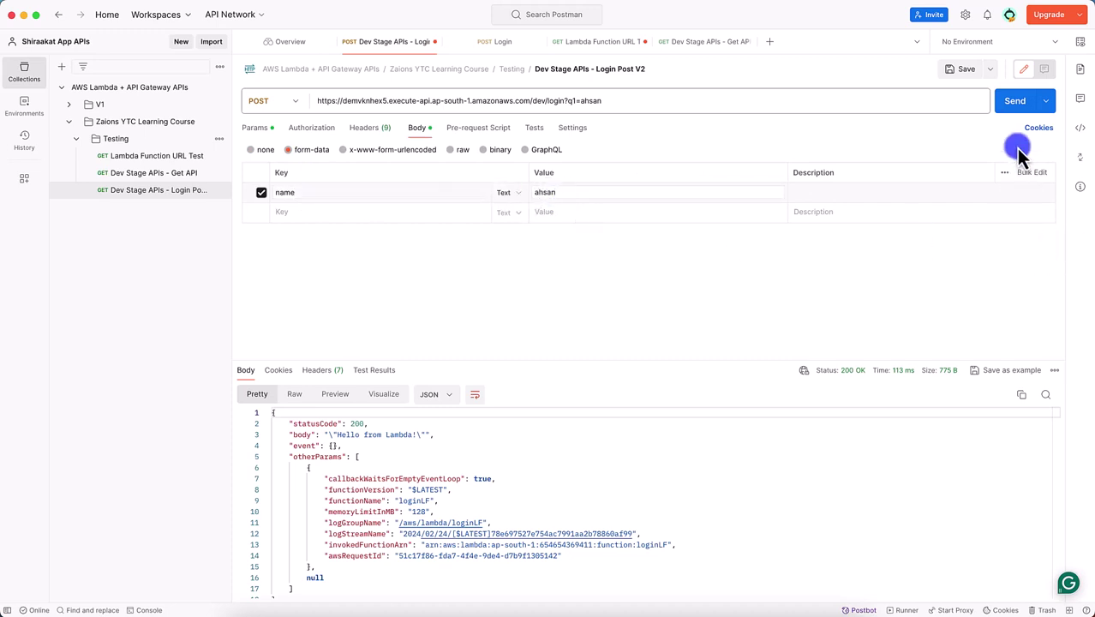
pyautogui.click(1012, 100)
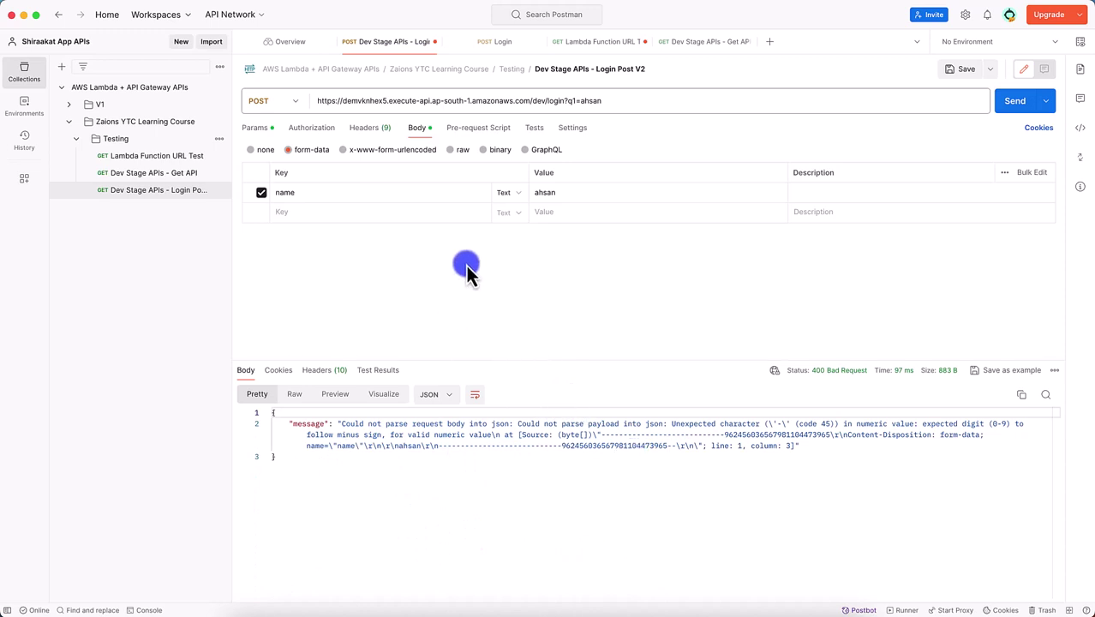
# Clear the key and value of the name row in the request's form-data body.
pyautogui.click(325, 198)
pyautogui.doubleClick(325, 198)
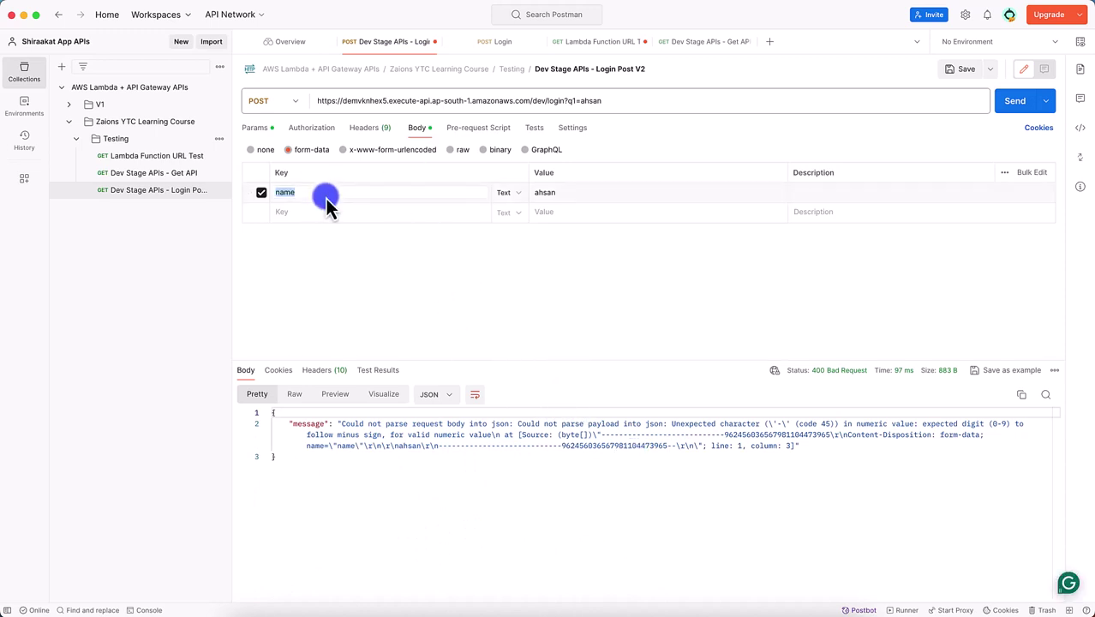
pyautogui.press('BackSpace')
pyautogui.doubleClick(566, 202)
pyautogui.press('BackSpace')
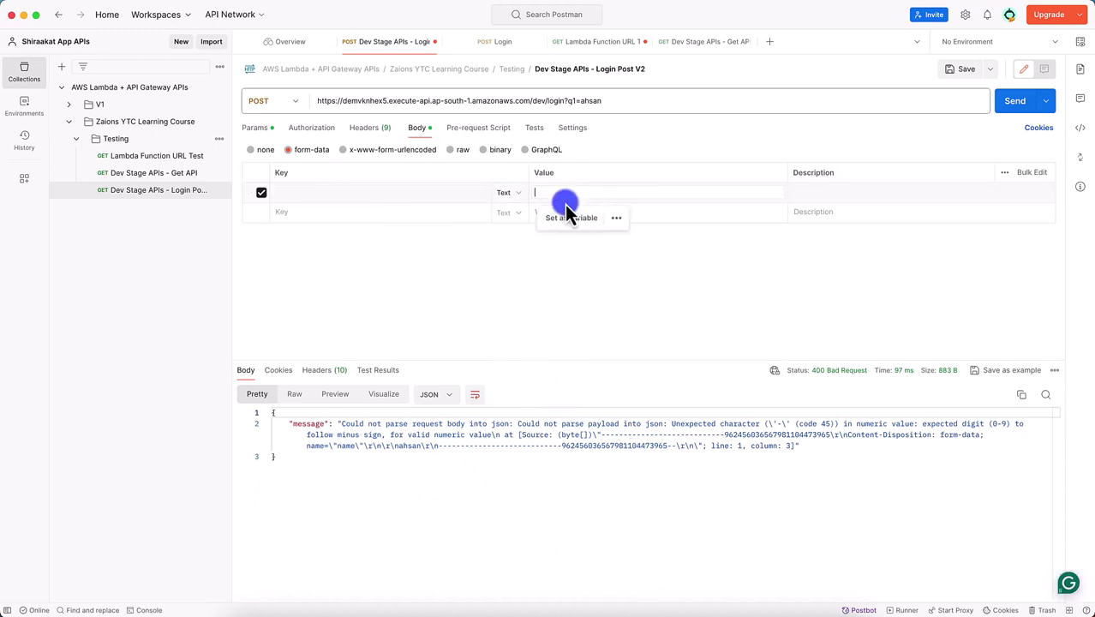
# Set the request body to raw JSON {"name": {"S": "jkahsdkjasd"}} and send the request.
pyautogui.click(461, 151)
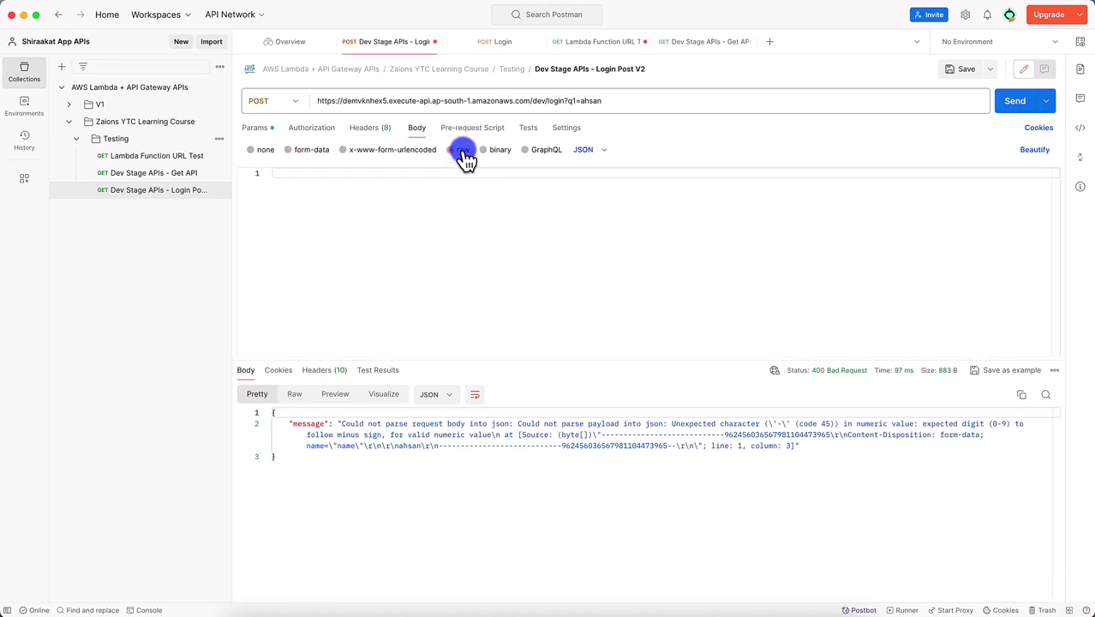
pyautogui.click(405, 216)
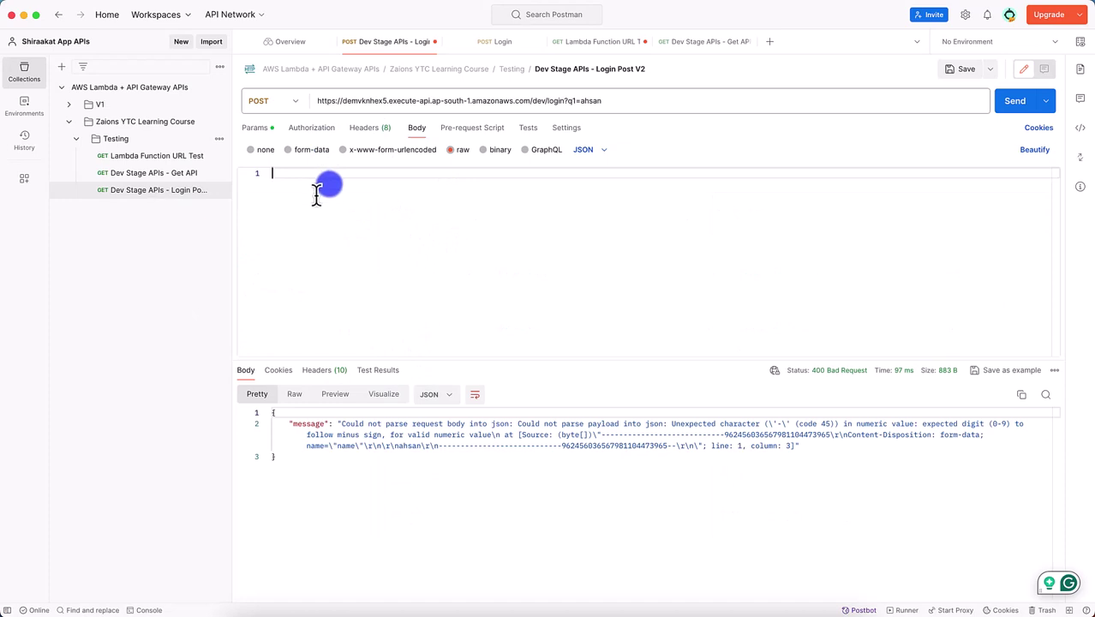
pyautogui.write('{')
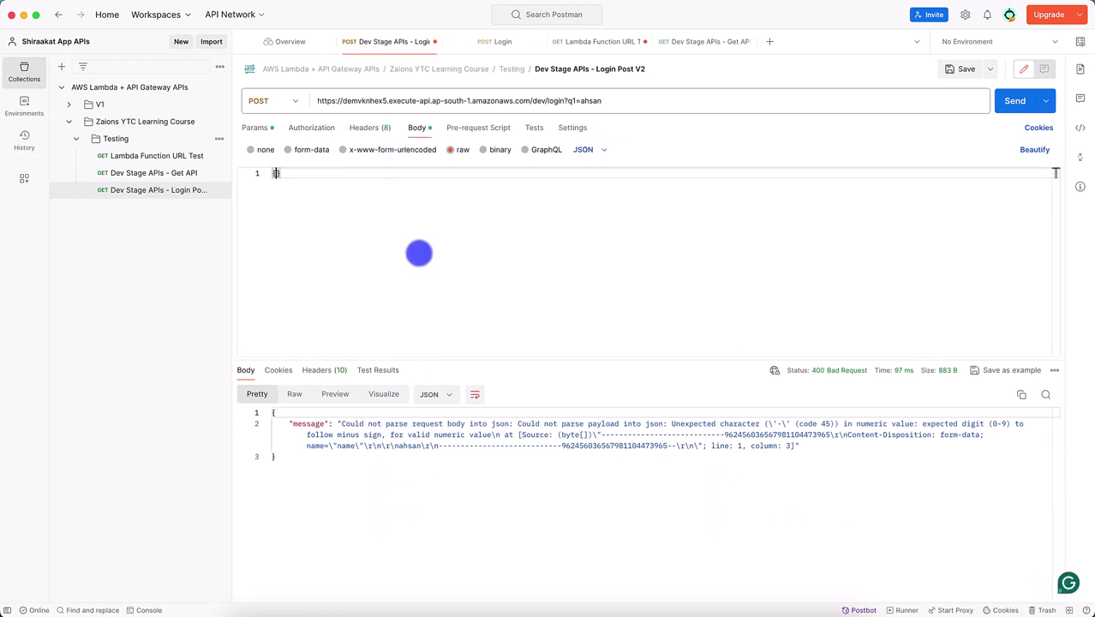
pyautogui.press('Return')
pyautogui.write('"name": {')
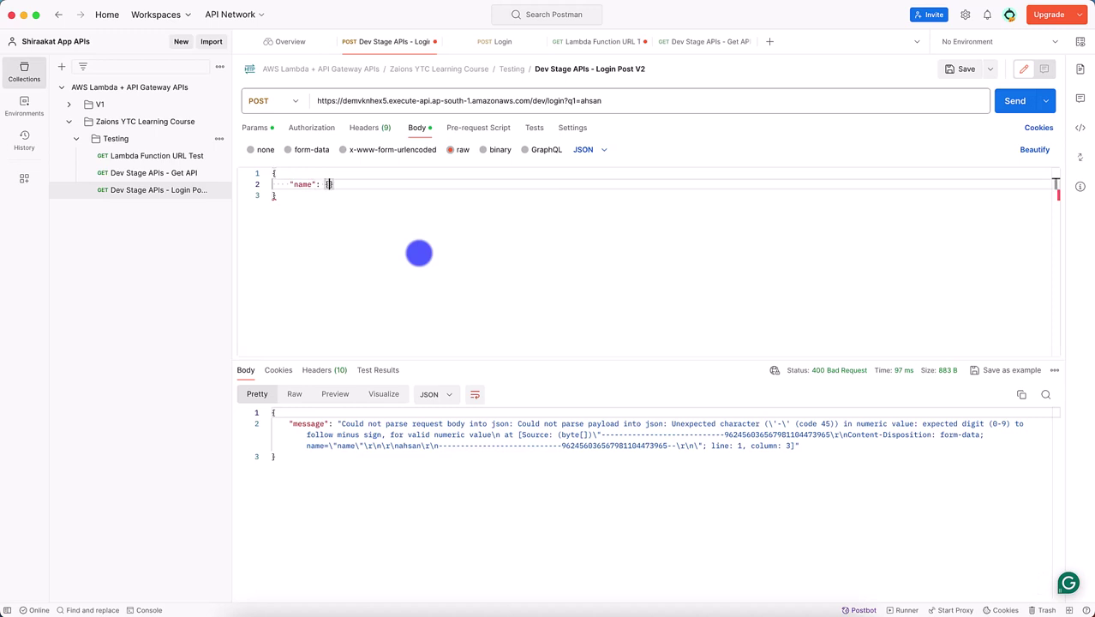
pyautogui.press('Return')
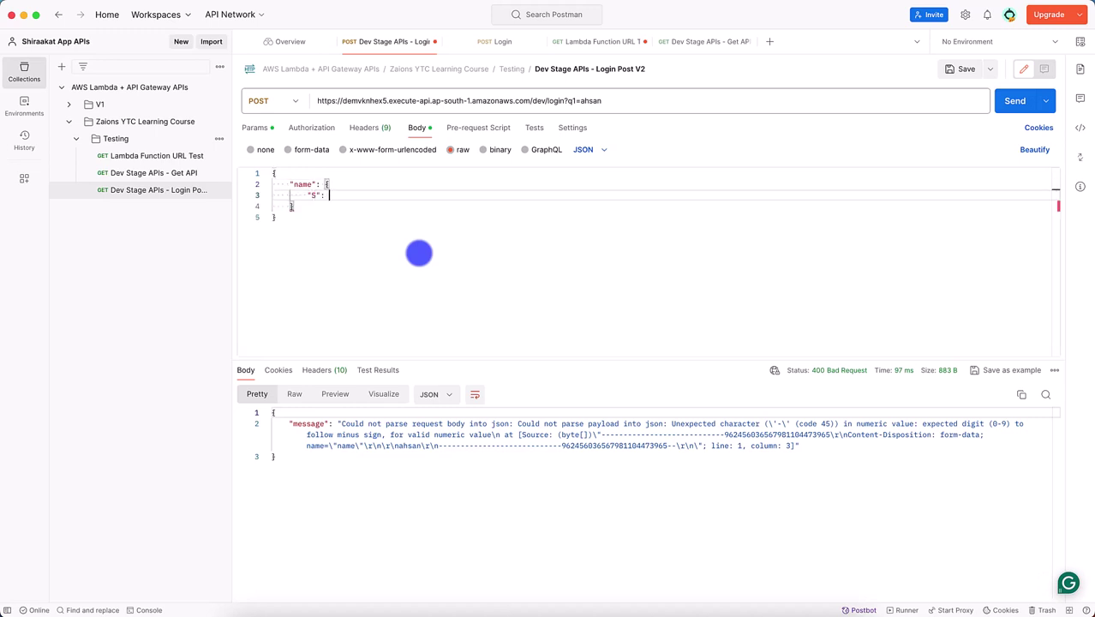
pyautogui.write('"5": "jkahsdkjasd')
pyautogui.click(1006, 104)
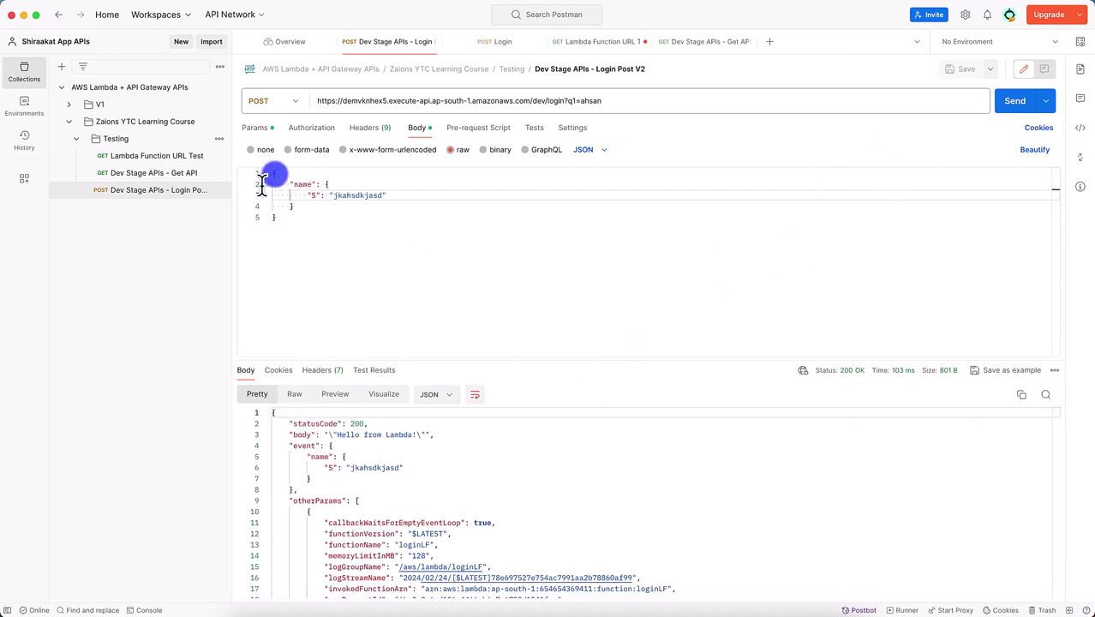
# Compare the JSON request body with the event object in the response, including its name and S keys.
pyautogui.moveTo(273, 174); pyautogui.dragTo(264, 263)
pyautogui.moveTo(332, 445); pyautogui.dragTo(300, 466)
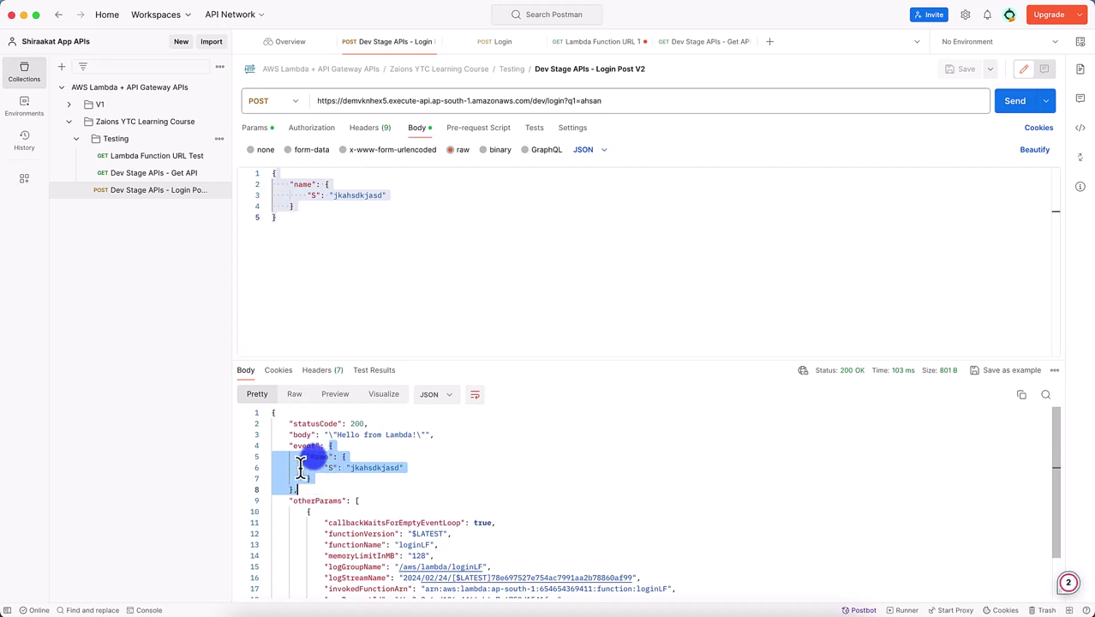
pyautogui.click(311, 456)
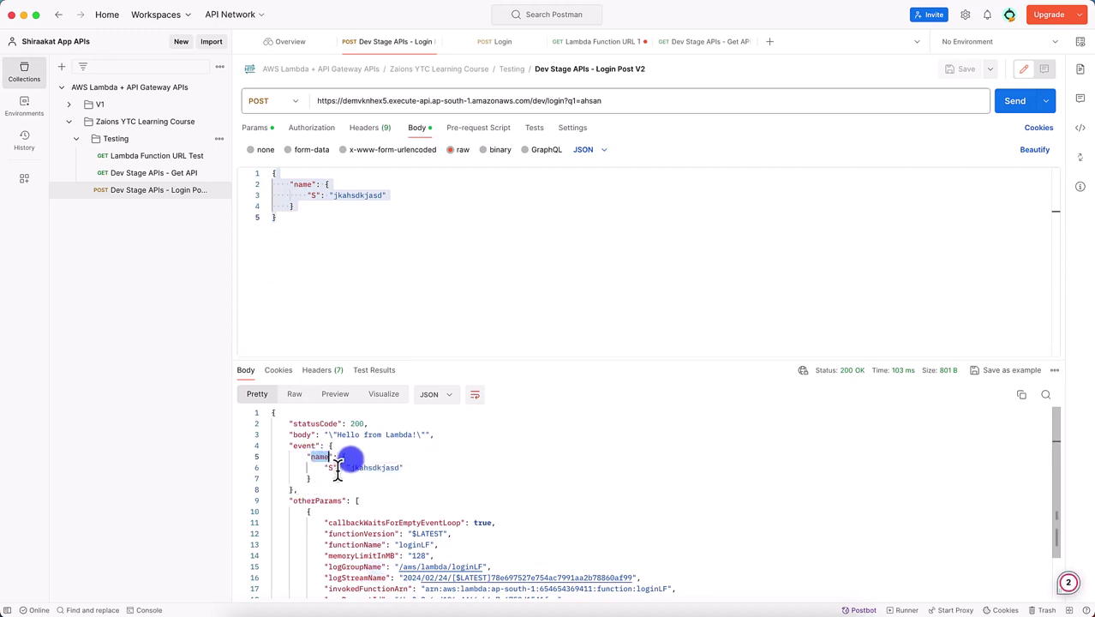
pyautogui.moveTo(341, 457); pyautogui.dragTo(323, 484)
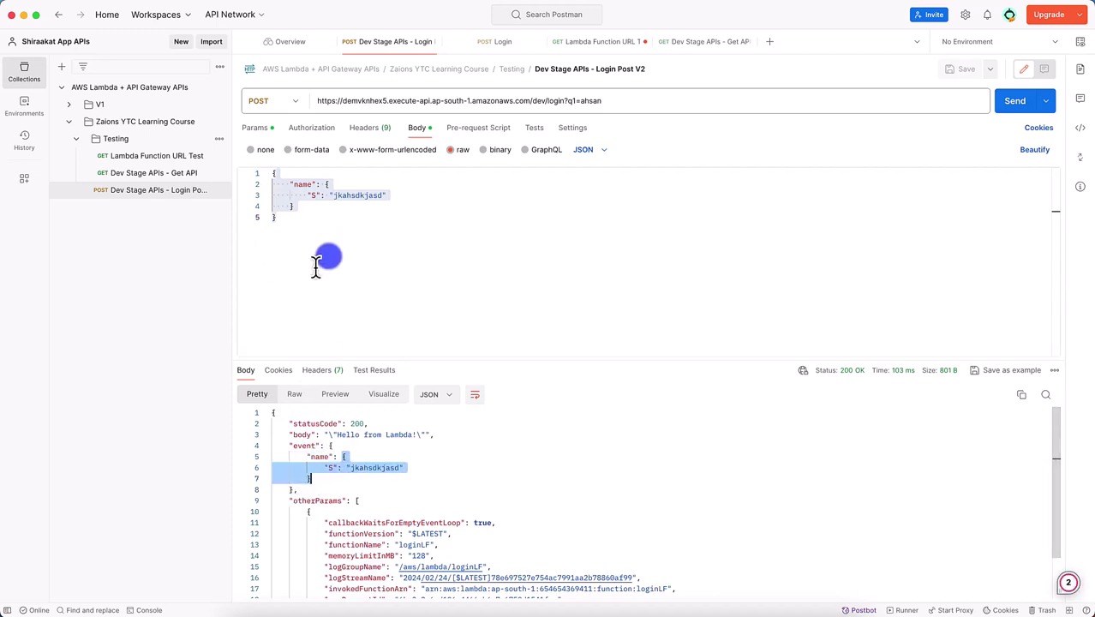
pyautogui.moveTo(300, 244); pyautogui.dragTo(266, 172)
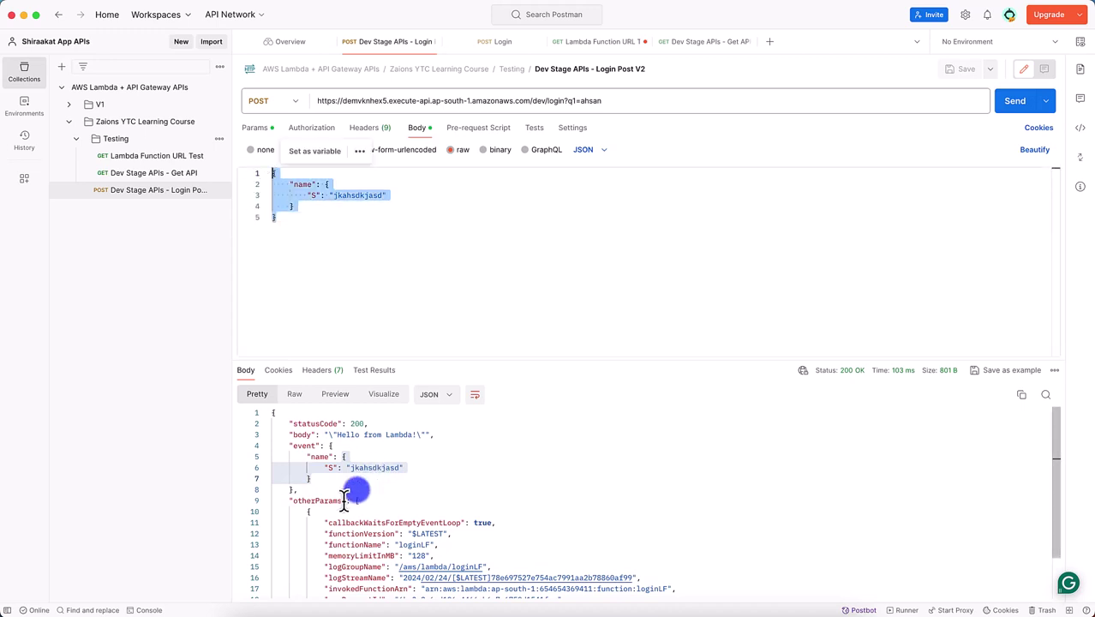
pyautogui.click(318, 455)
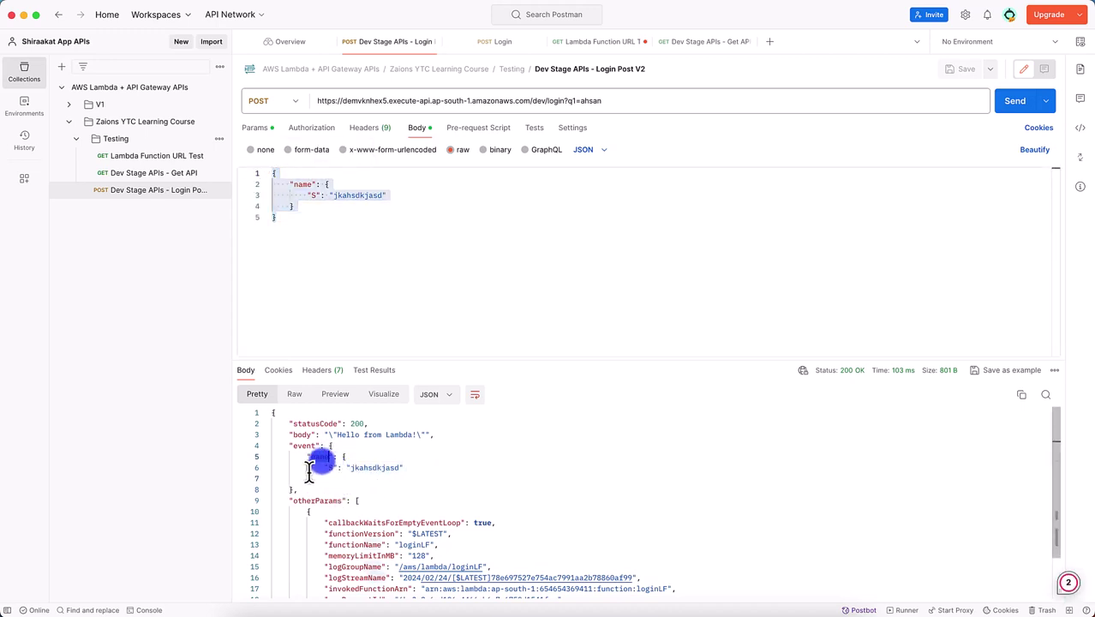
pyautogui.moveTo(343, 467); pyautogui.dragTo(428, 467)
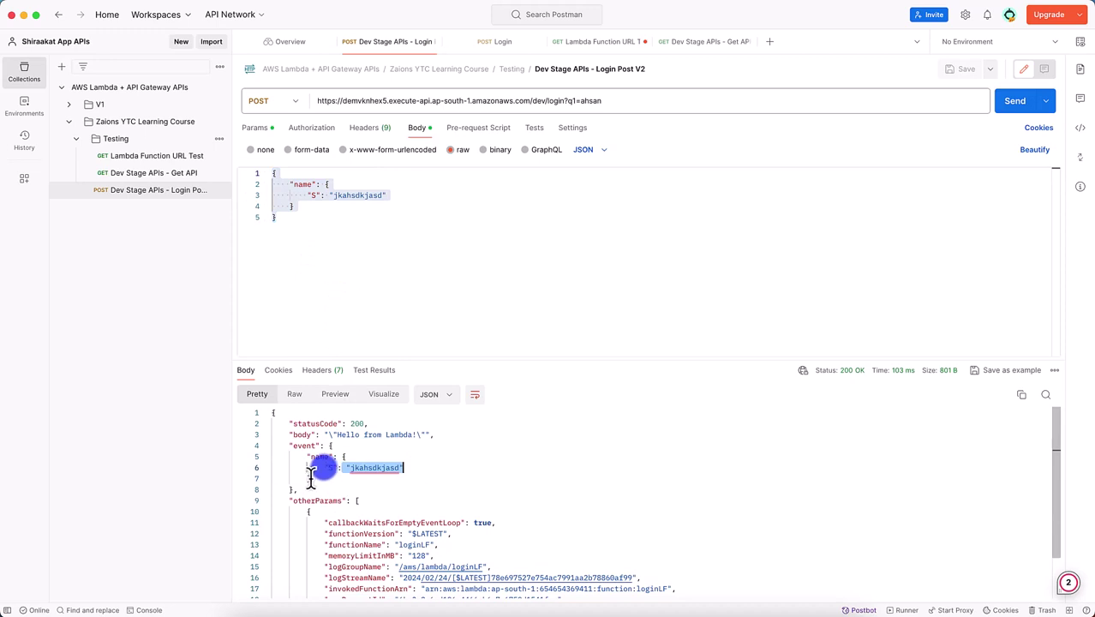
pyautogui.click(339, 467)
pyautogui.moveTo(333, 468); pyautogui.dragTo(327, 467)
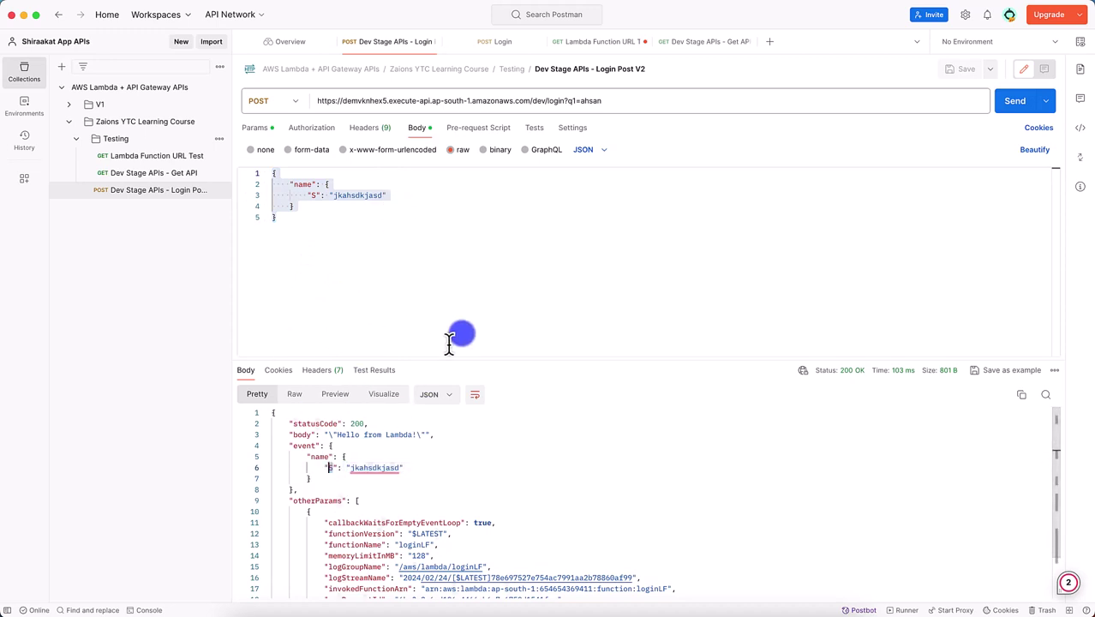
# In the API Gateway console, examine the mapping template options of the /login POST integration request and leave without saving.
pyautogui.press('super+Tab')
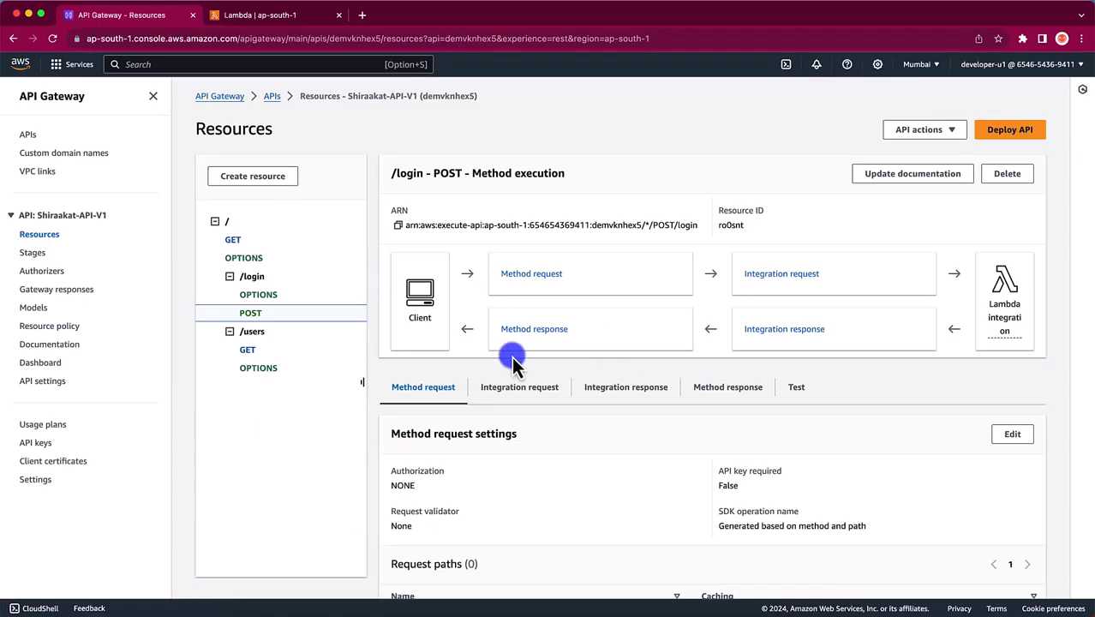
pyautogui.click(797, 283)
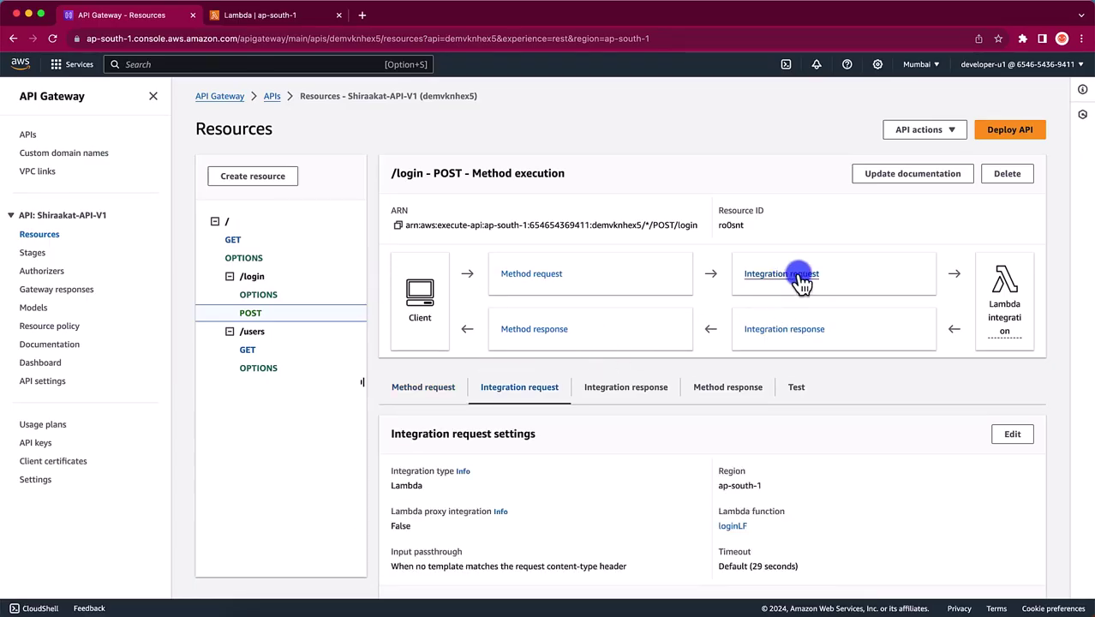
pyautogui.click(1011, 300)
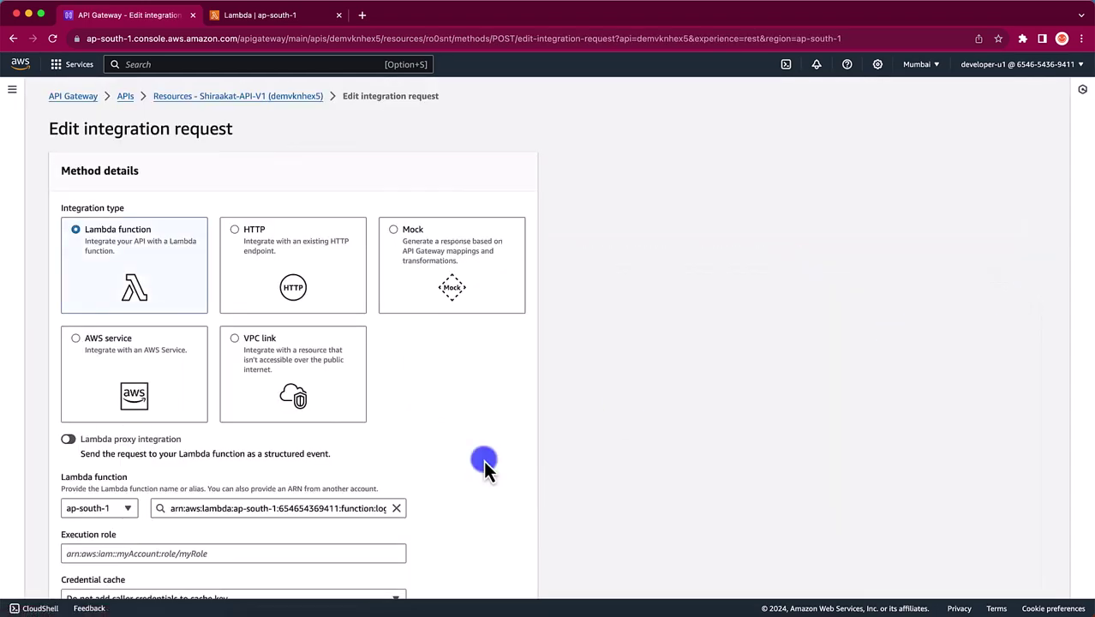
pyautogui.scroll(-5, 483, 460)
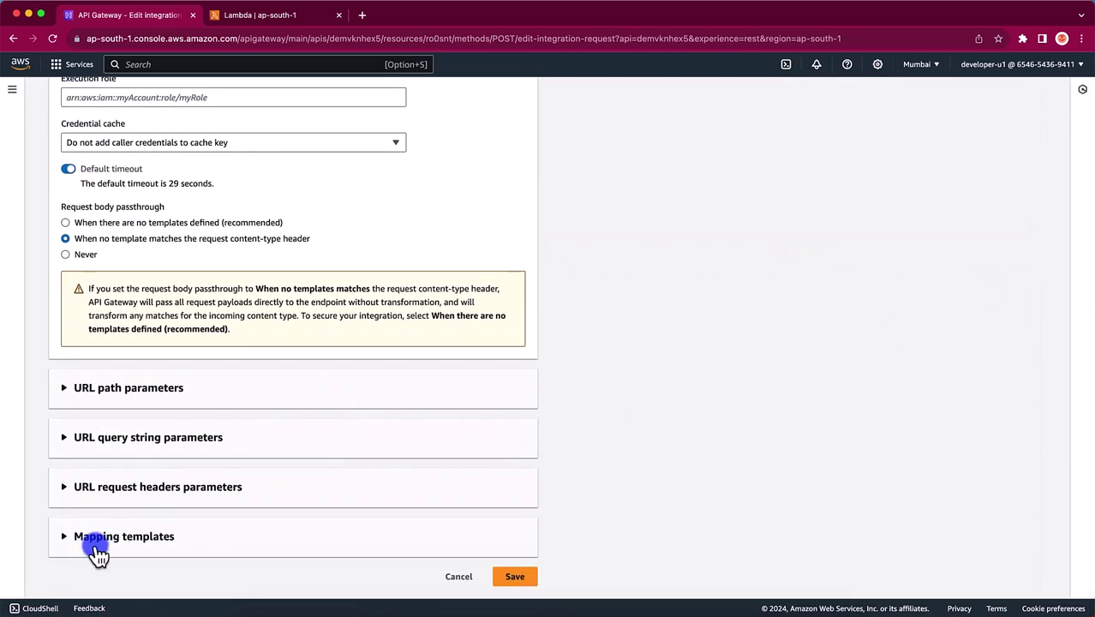
pyautogui.click(101, 548)
pyautogui.scroll(-2, 103, 548)
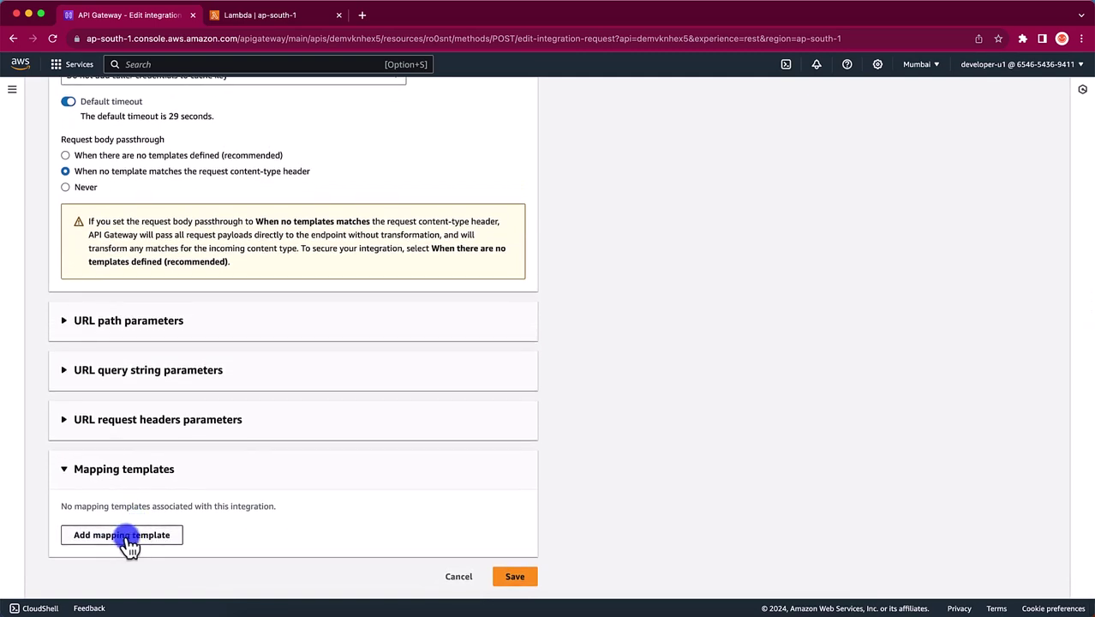
pyautogui.click(127, 538)
pyautogui.scroll(-3, 202, 536)
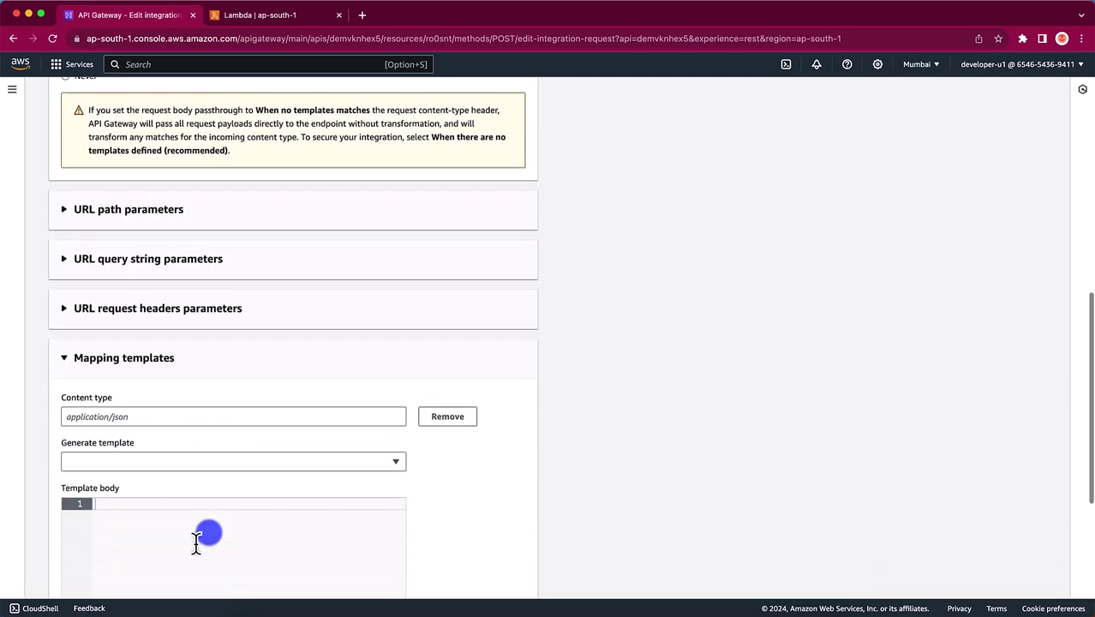
pyautogui.scroll(-6, 360, 557)
pyautogui.click(459, 574)
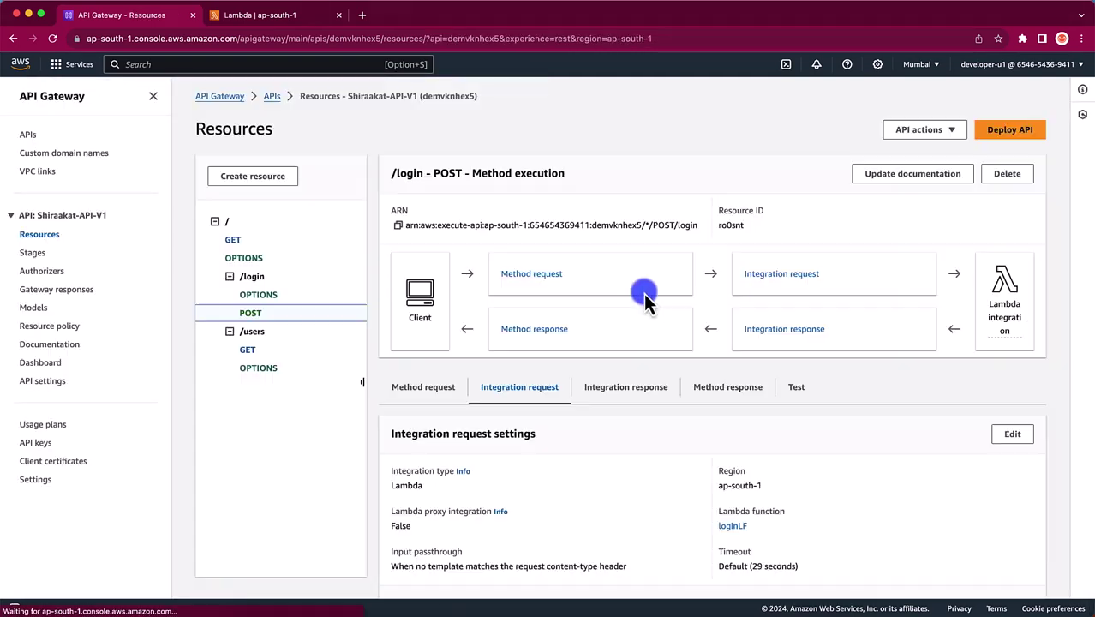
# Review the /login POST method request's authorization, request paths, query string parameters and headers.
pyautogui.click(425, 300)
pyautogui.click(532, 274)
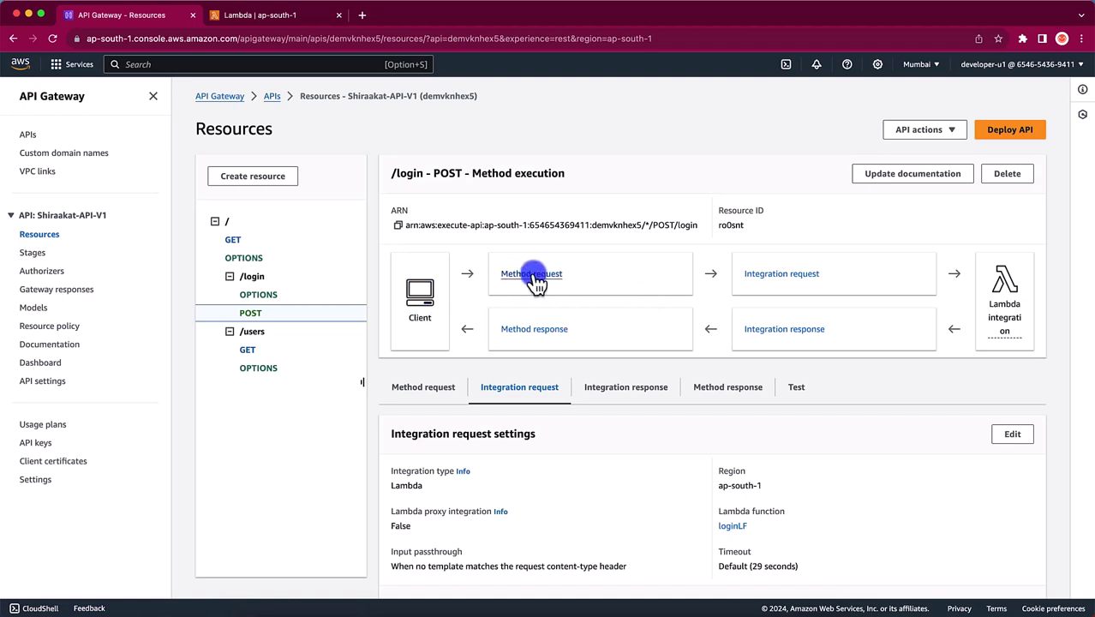
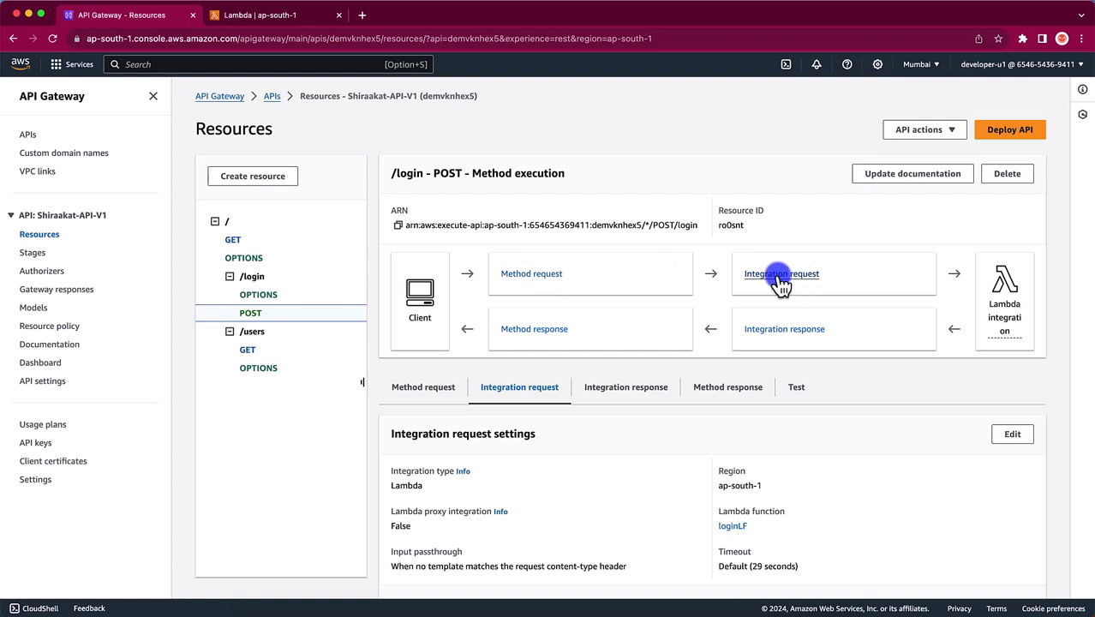
pyautogui.click(537, 275)
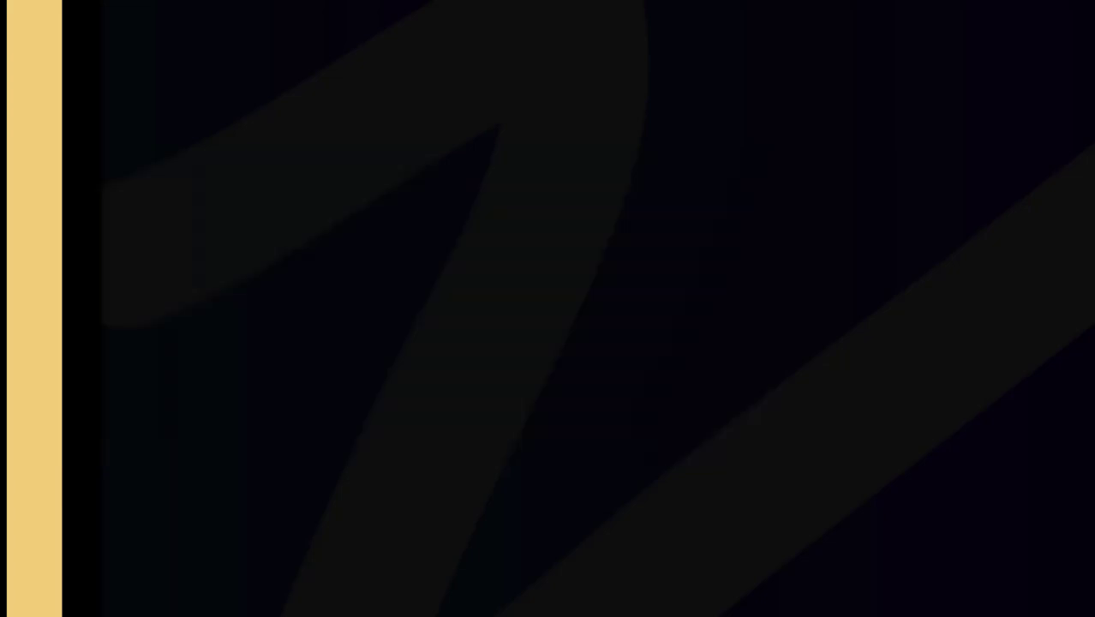
pyautogui.click(417, 263)
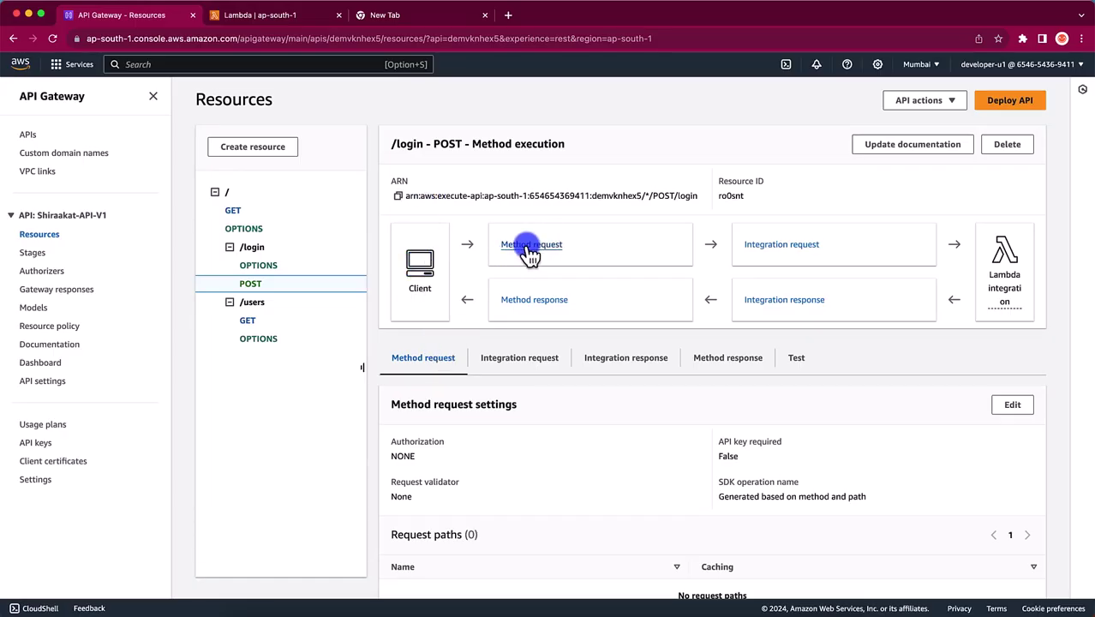
pyautogui.scroll(-1, 522, 410)
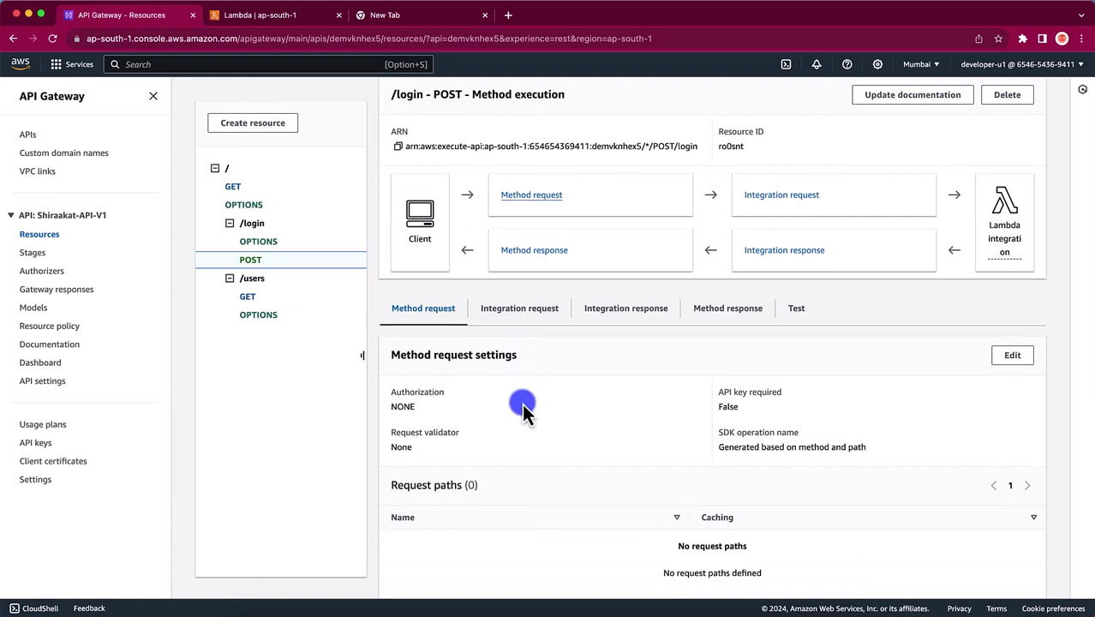
pyautogui.scroll(-4, 773, 351)
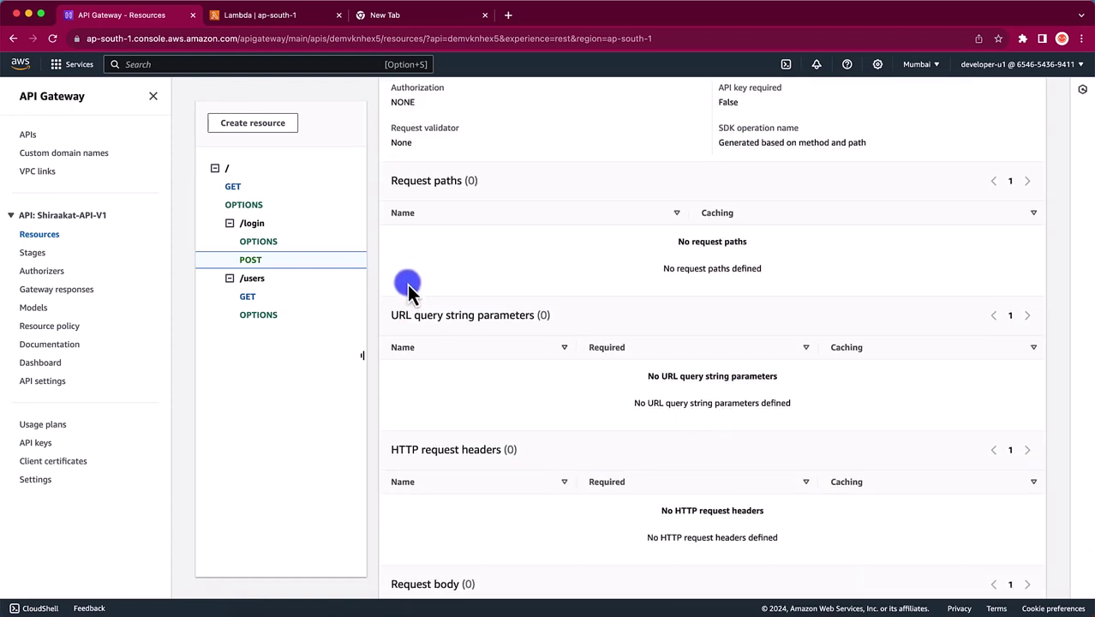
pyautogui.scroll(1, 513, 288)
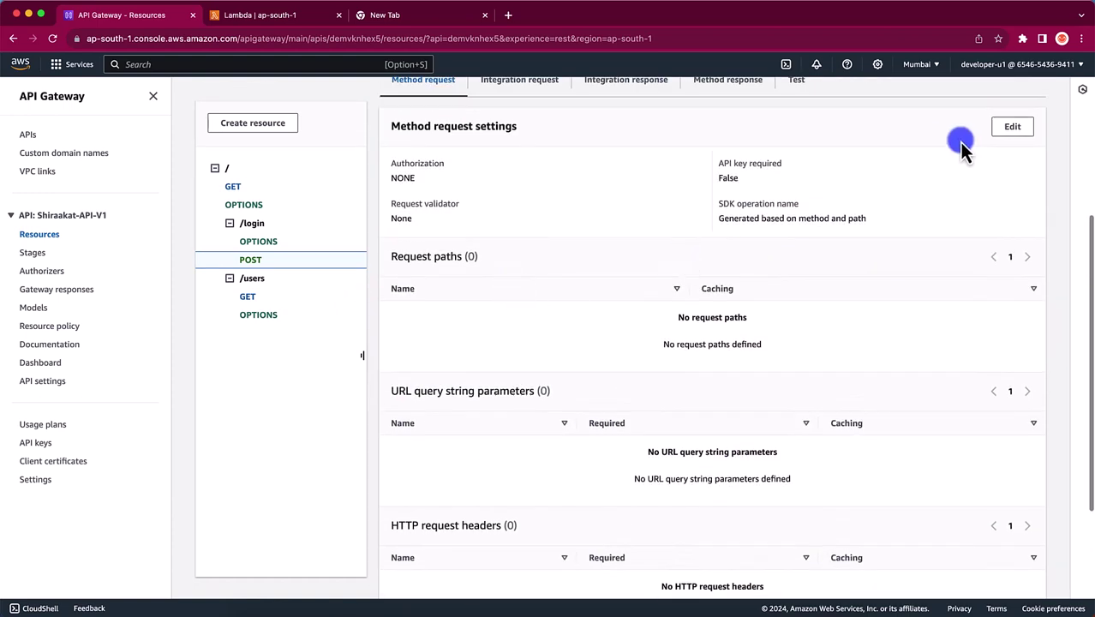
# Edit the /login POST method request, adding a required query string parameter t1 and an optional one q1.
pyautogui.click(1014, 128)
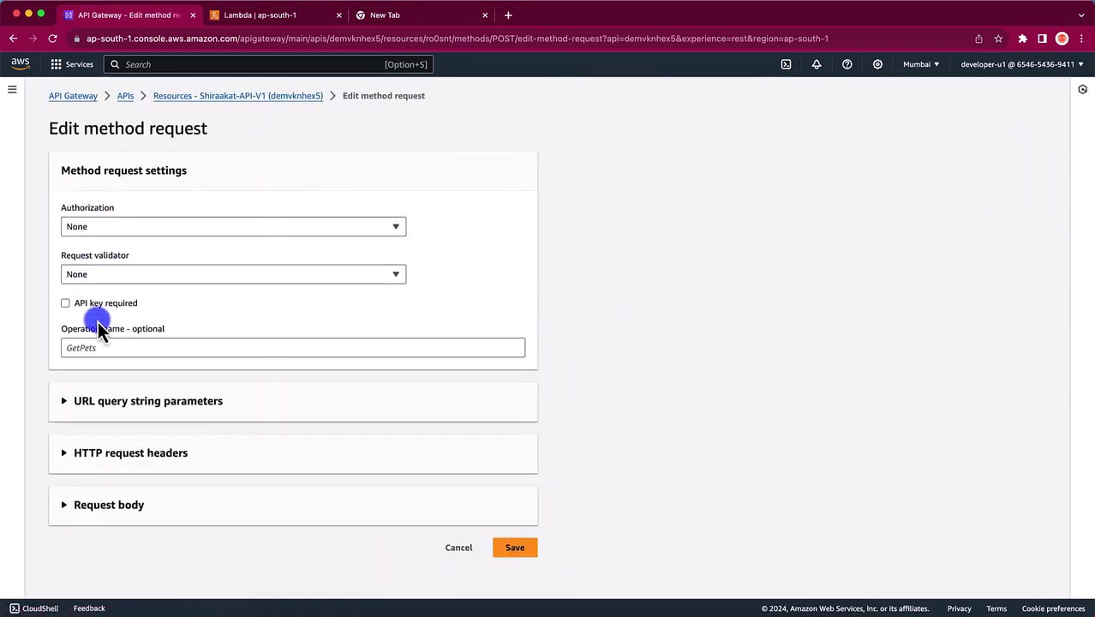
pyautogui.click(115, 402)
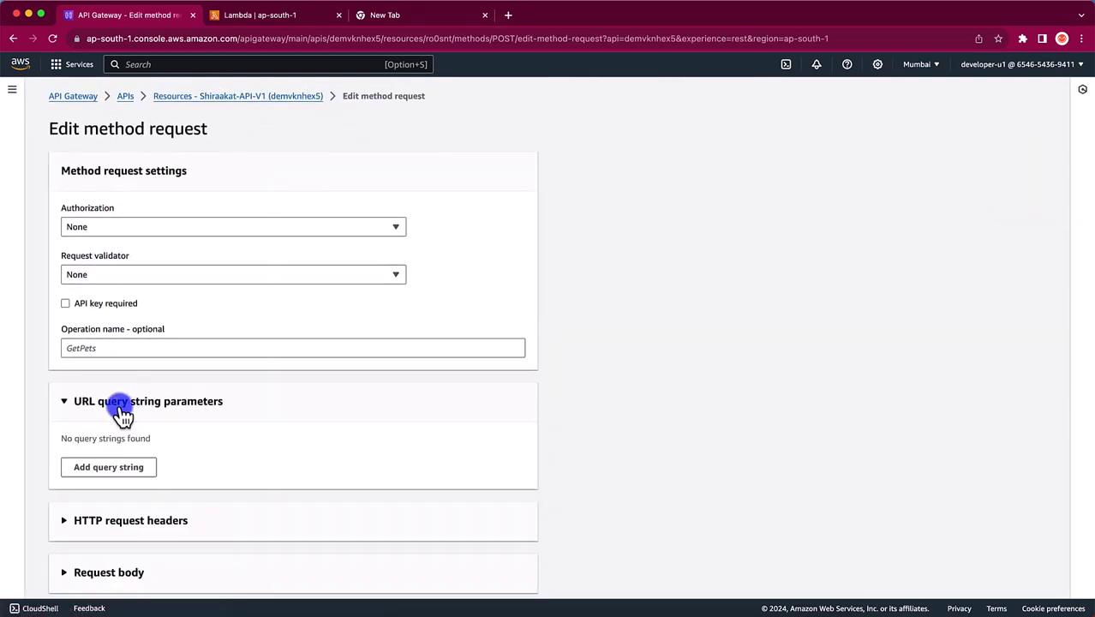
pyautogui.scroll(-1, 118, 416)
pyautogui.click(104, 428)
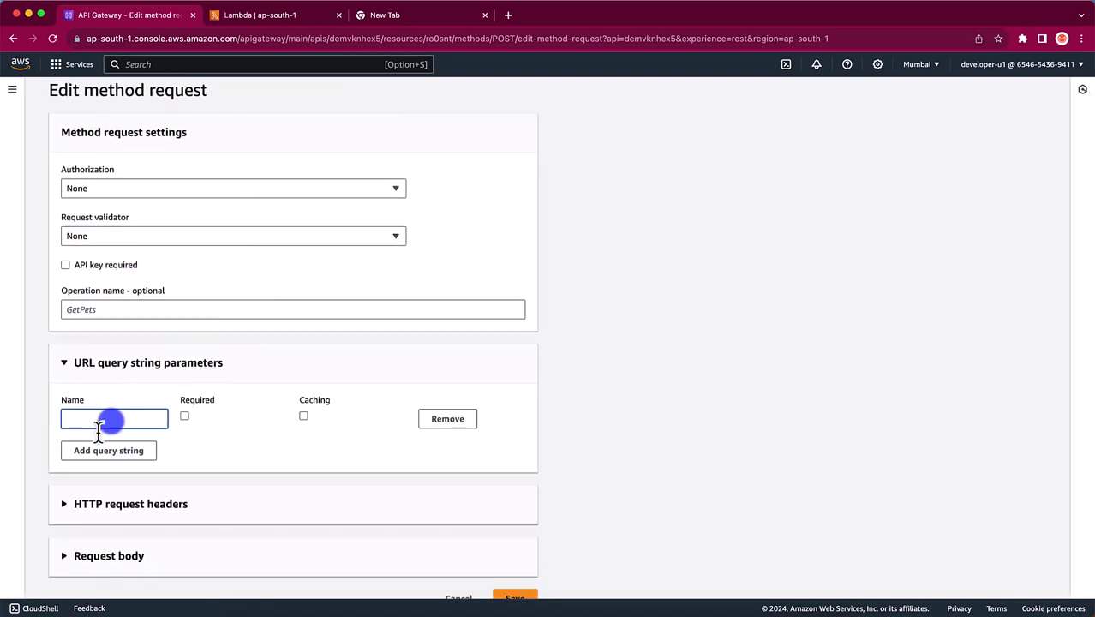
pyautogui.click(185, 417)
pyautogui.click(137, 452)
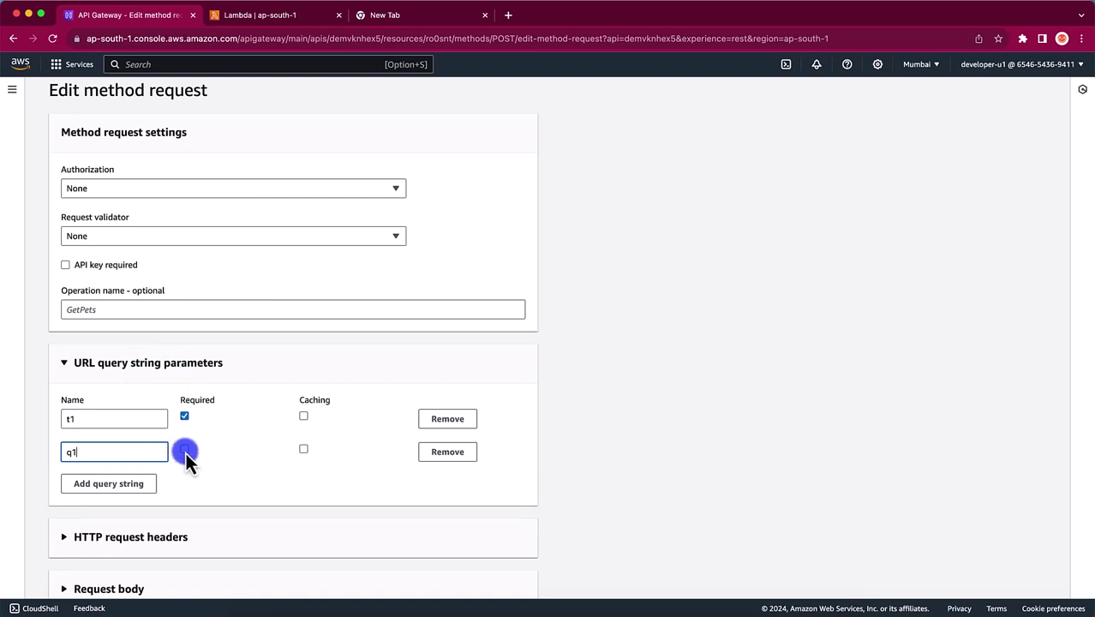
# Add a required HTTP request header h1 and an optional header h2, save the method request and check its parameter lists.
pyautogui.scroll(-1, 192, 469)
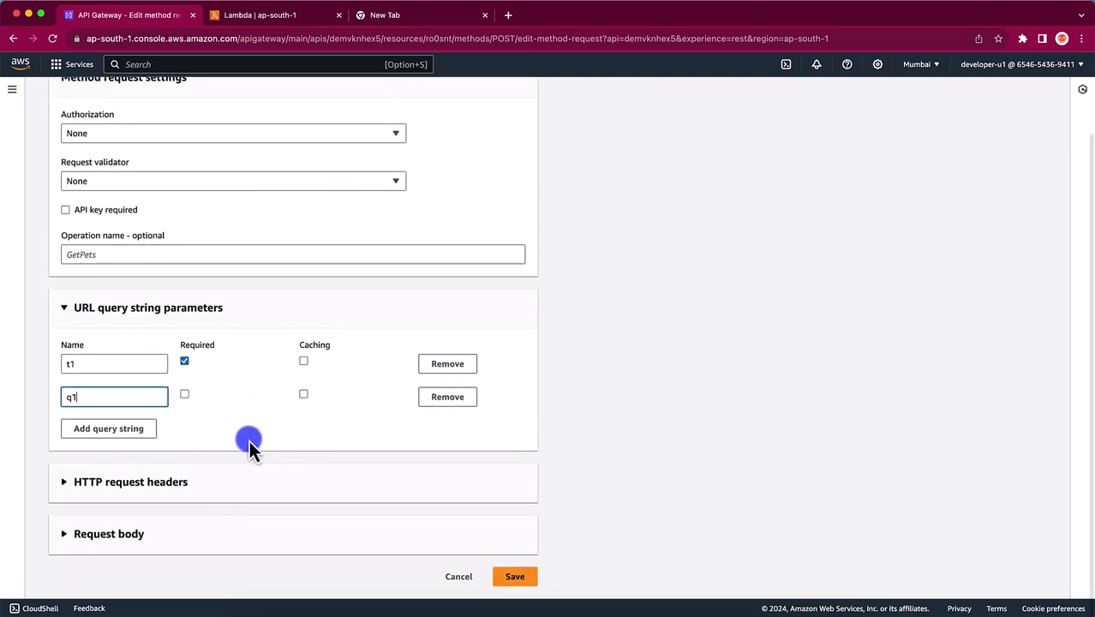
pyautogui.click(132, 484)
pyautogui.click(102, 548)
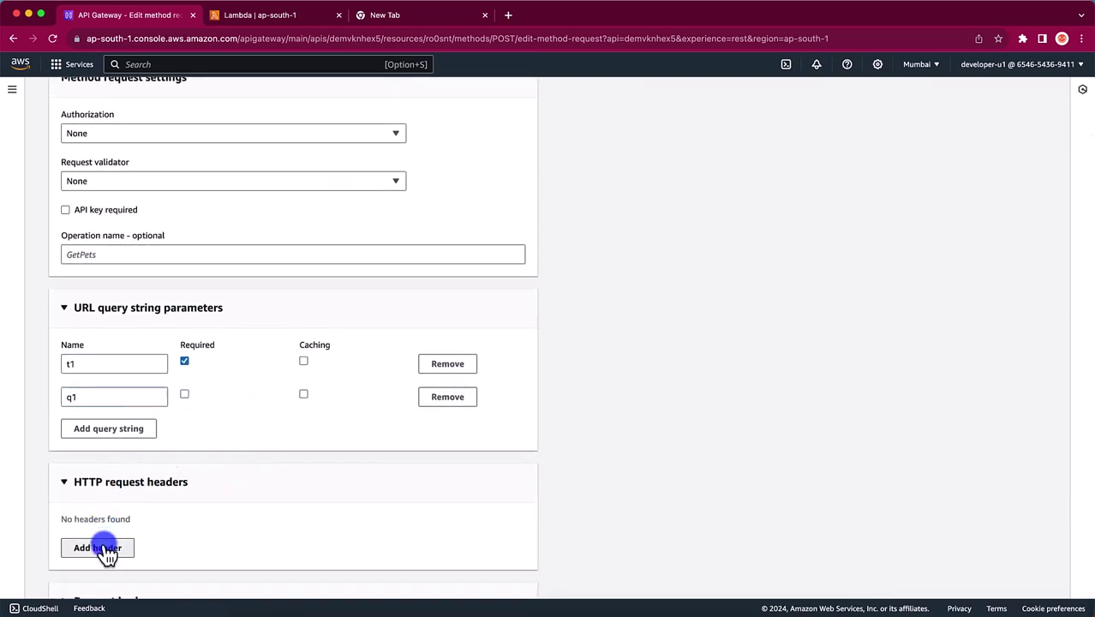
pyautogui.write('h1')
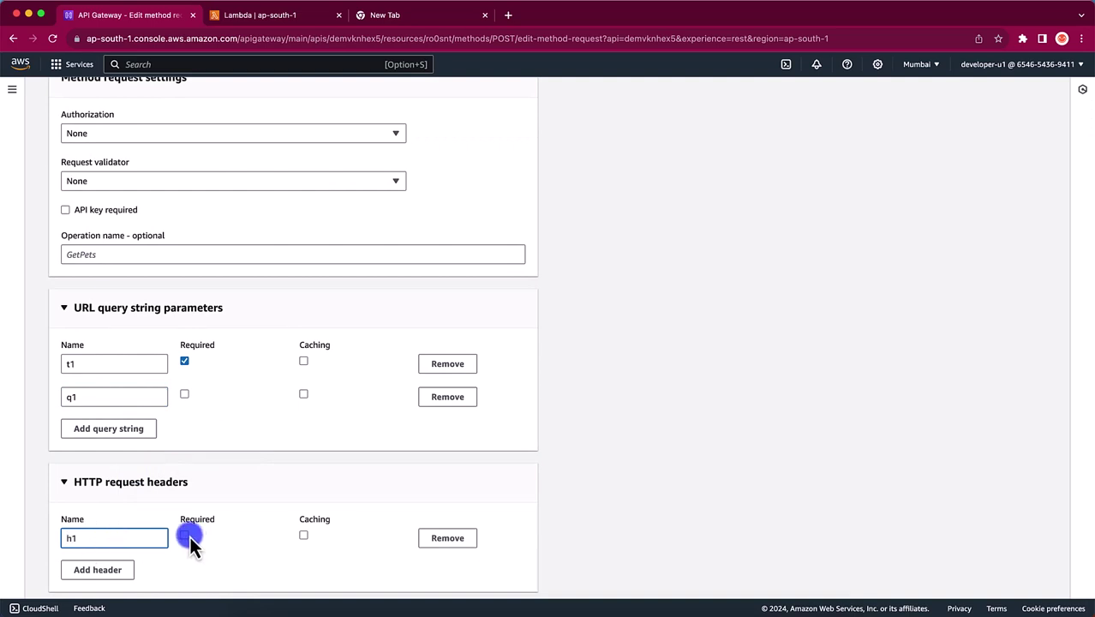
pyautogui.click(184, 536)
pyautogui.click(128, 567)
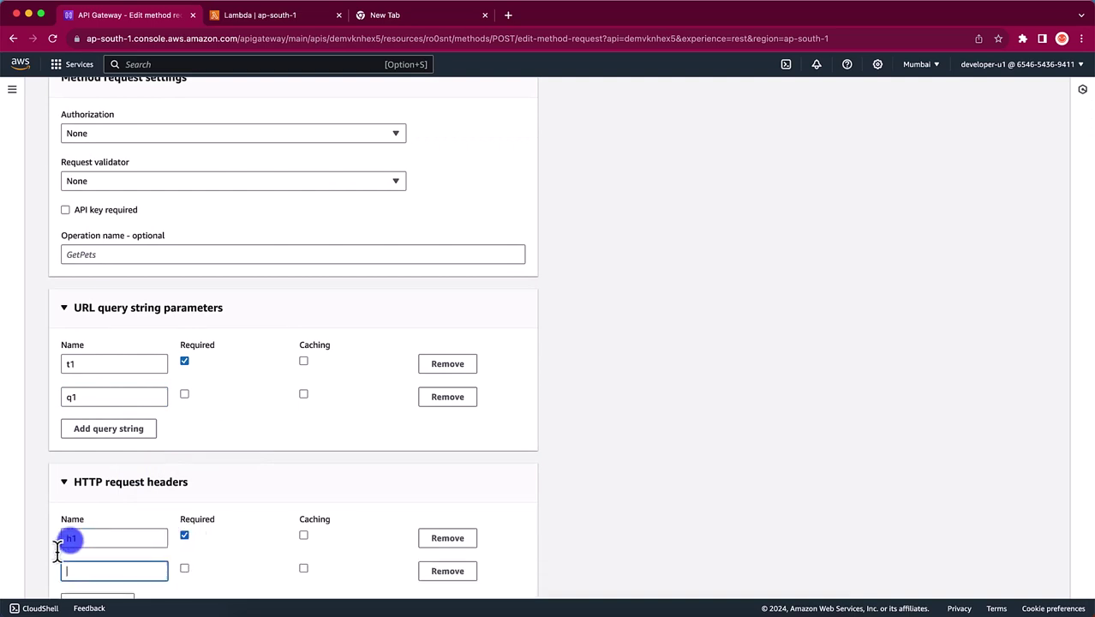
pyautogui.scroll(-3, 164, 557)
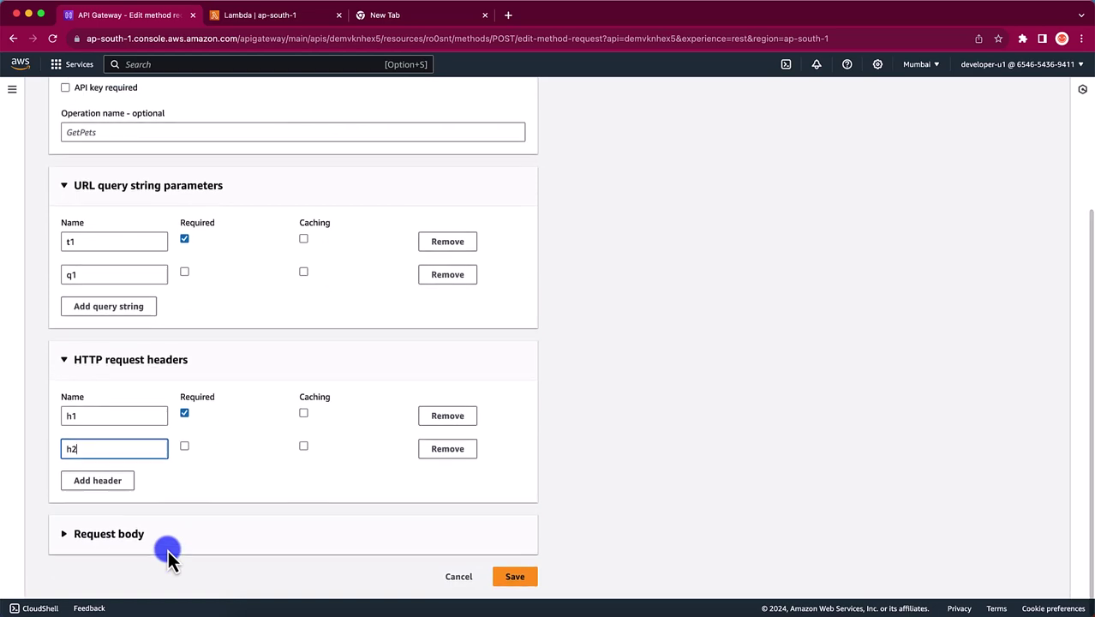
pyautogui.click(517, 579)
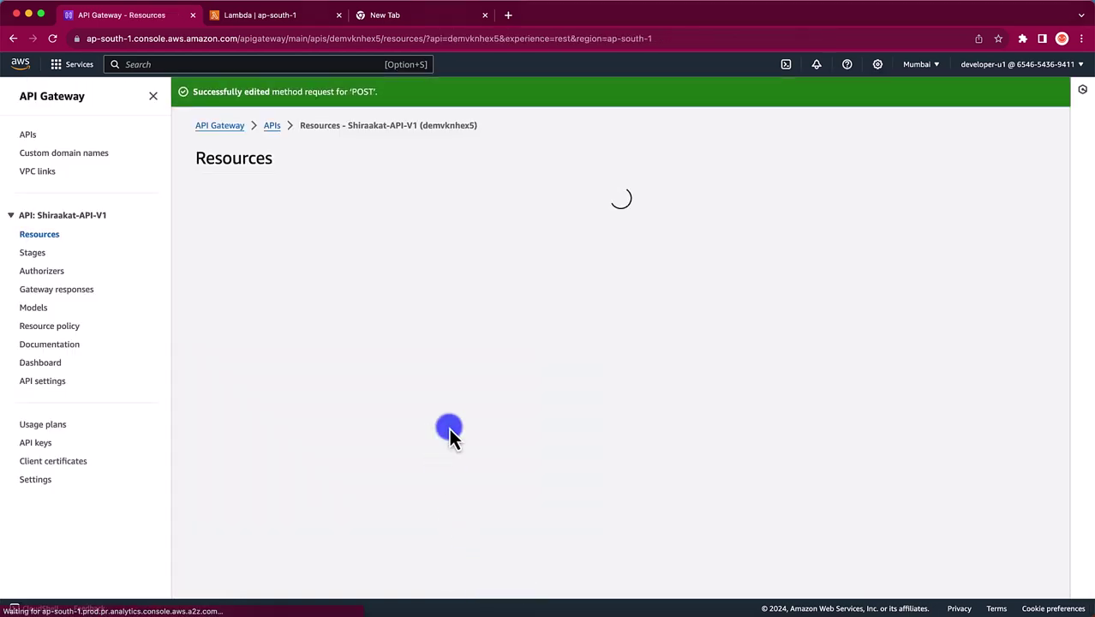
pyautogui.scroll(-5, 752, 299)
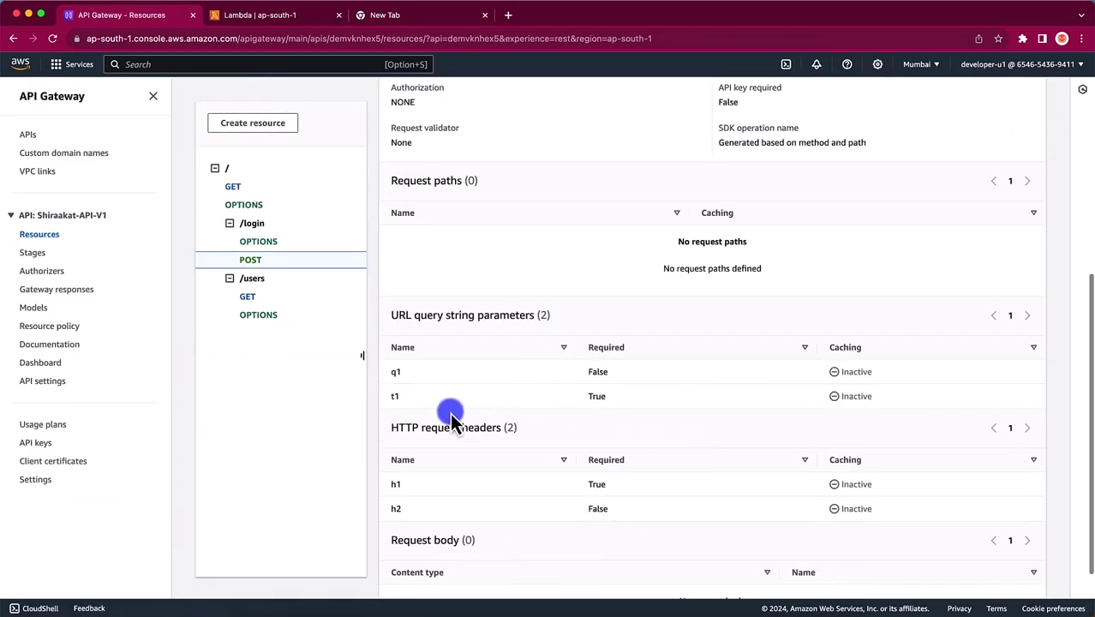
pyautogui.moveTo(363, 358); pyautogui.dragTo(352, 415)
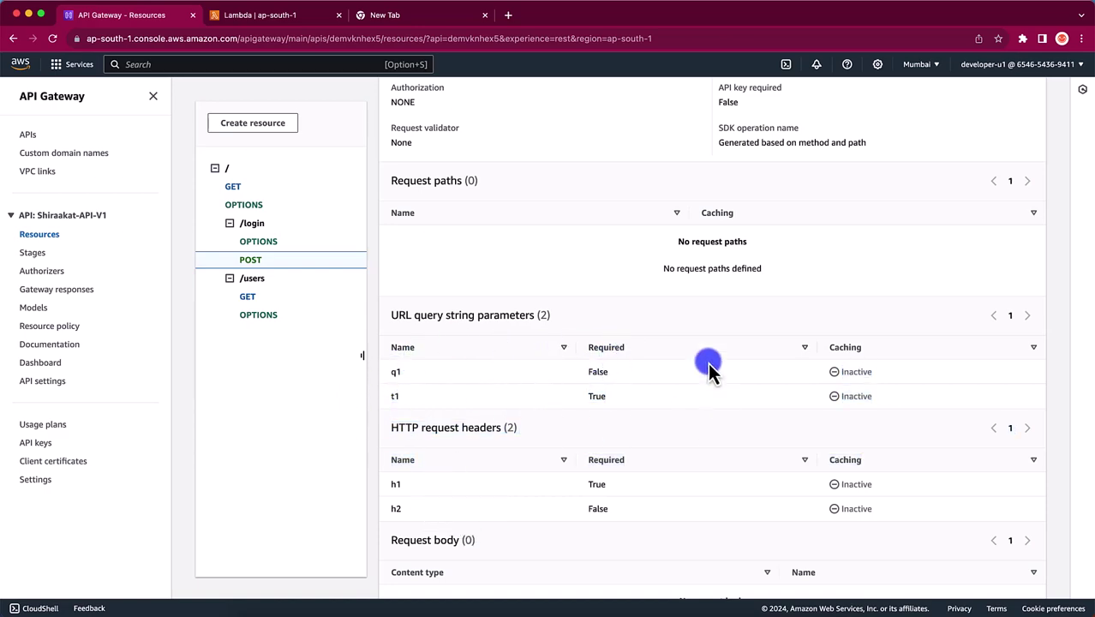
# Deploy the API with the edited /login POST method request to the dev stage.
pyautogui.scroll(5, 709, 361)
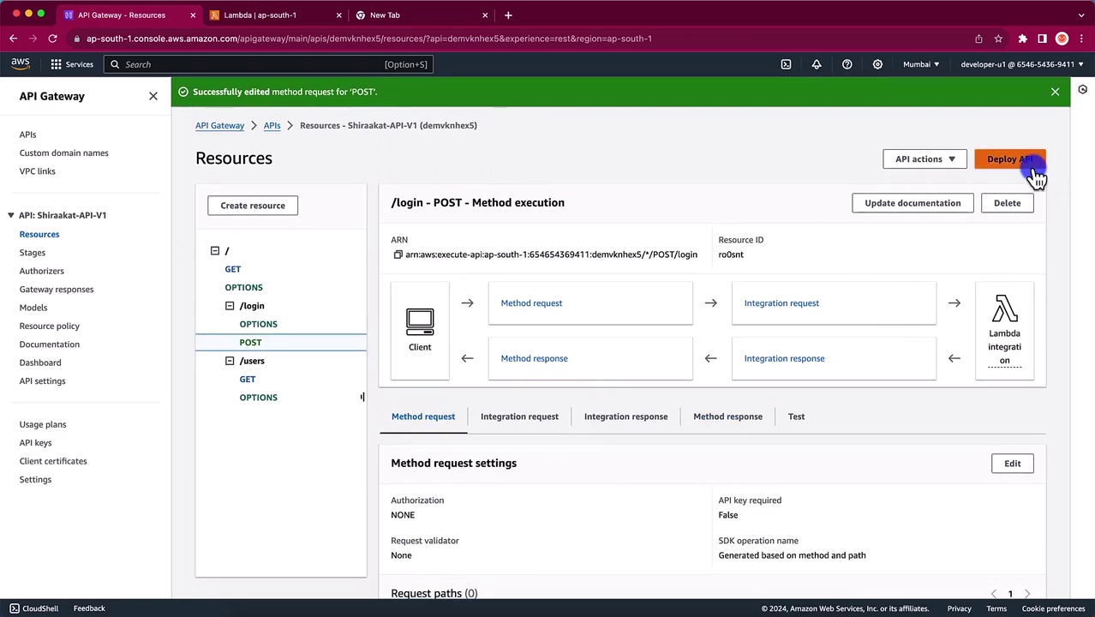
pyautogui.click(1011, 159)
pyautogui.click(515, 334)
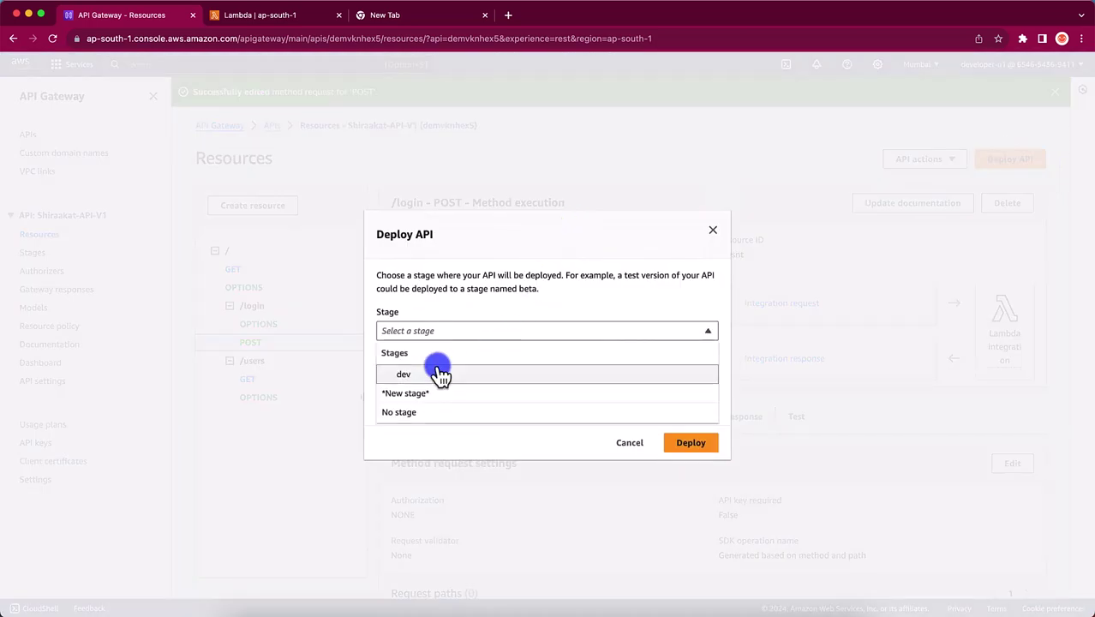
pyautogui.click(439, 375)
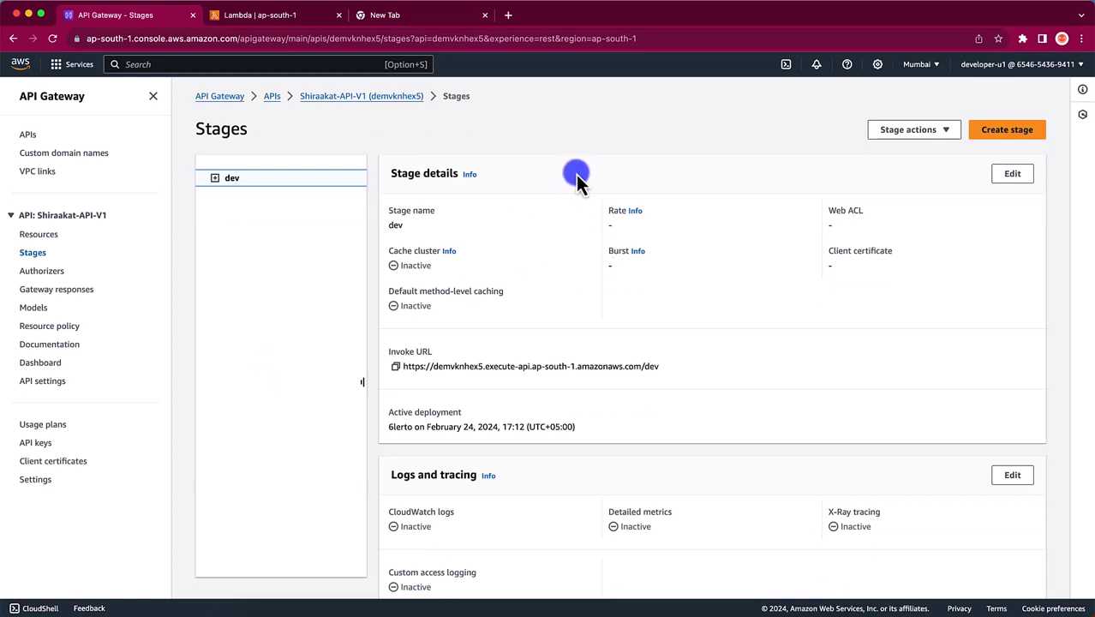
# Switch to Postman, resend the Login Post V2 request without parameters and examine the response body.
pyautogui.press('super+Tab')
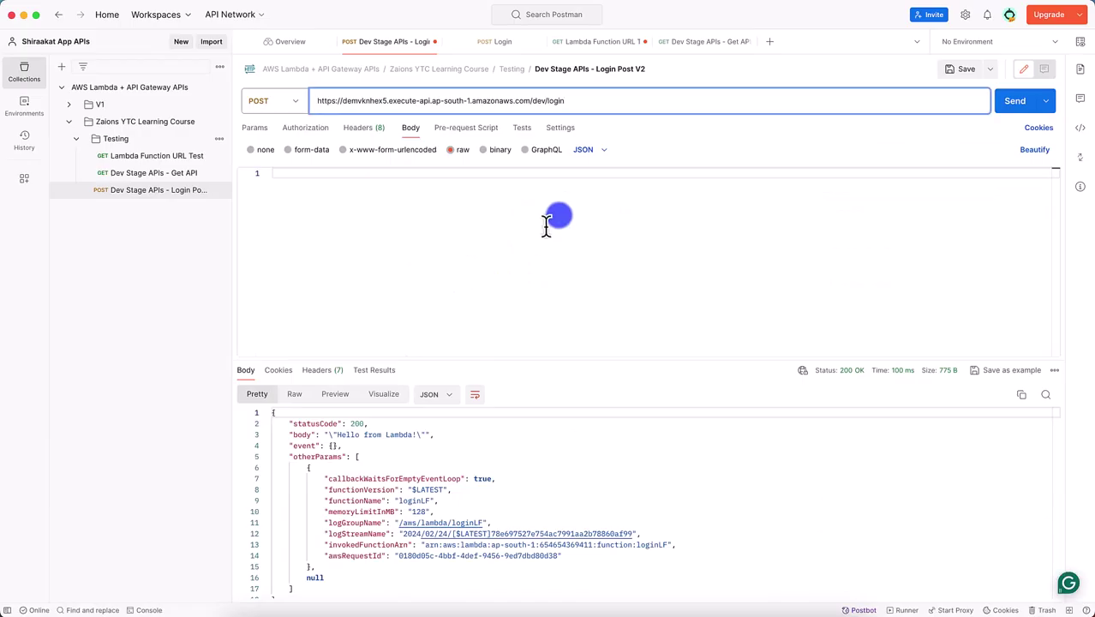
pyautogui.click(1011, 106)
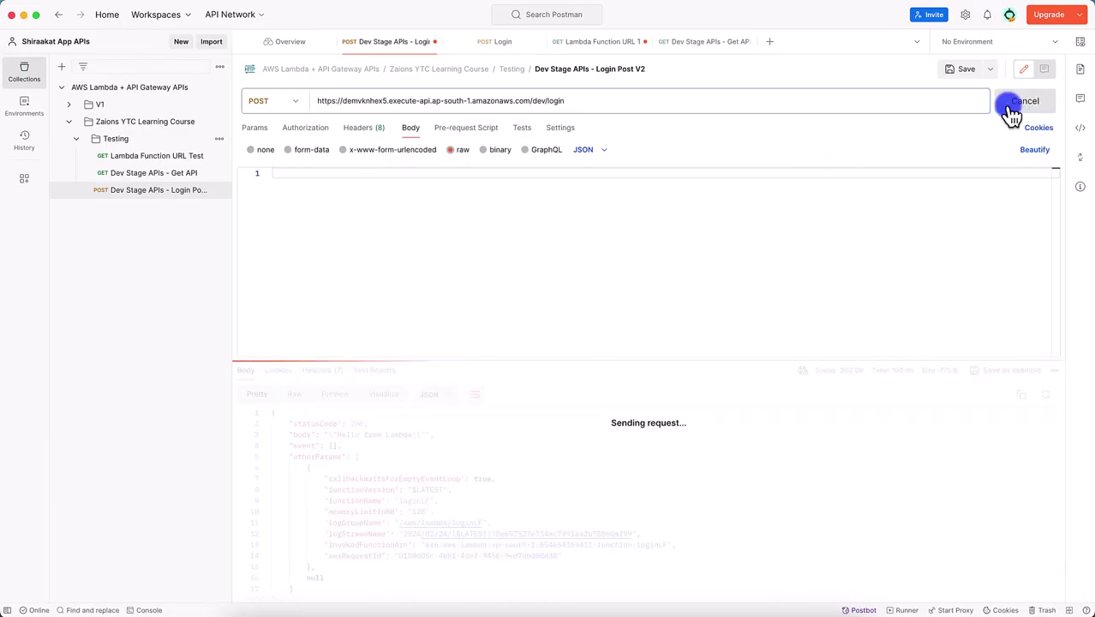
pyautogui.click(292, 426)
pyautogui.moveTo(295, 423); pyautogui.dragTo(325, 598)
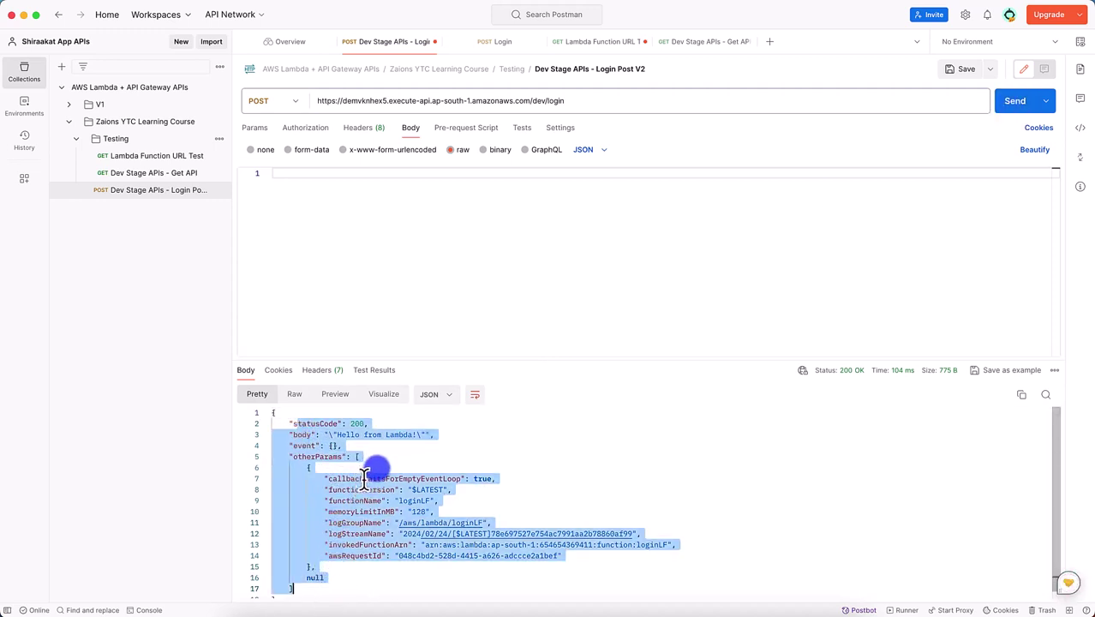
# Return to the API Gateway console and review the /login POST method request's validator, query string parameters and headers.
pyautogui.press('super+Tab')
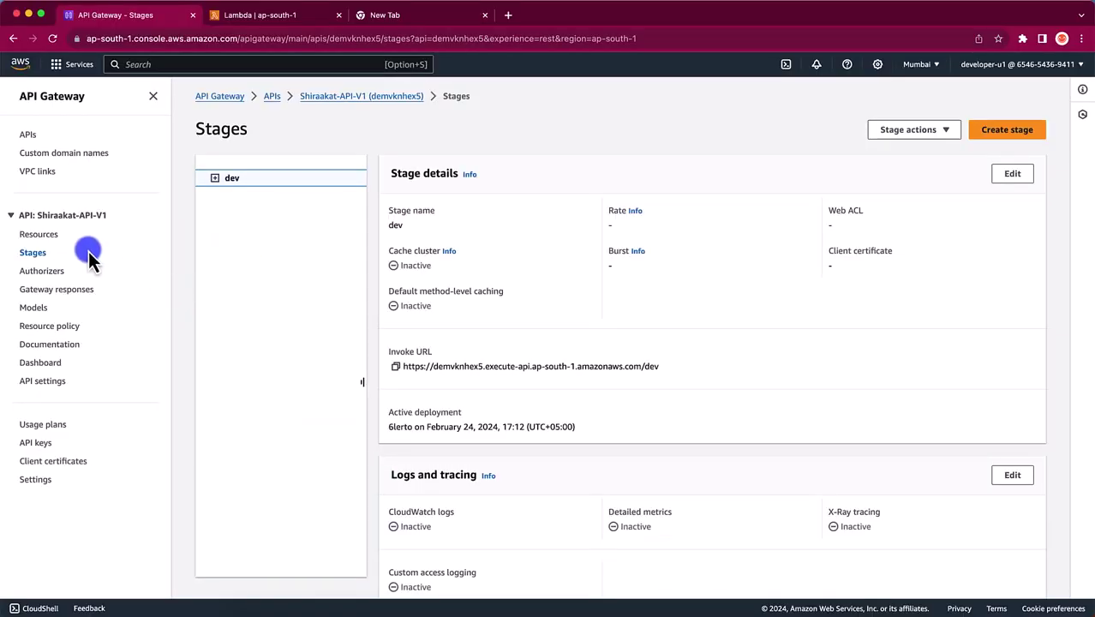
pyautogui.click(41, 236)
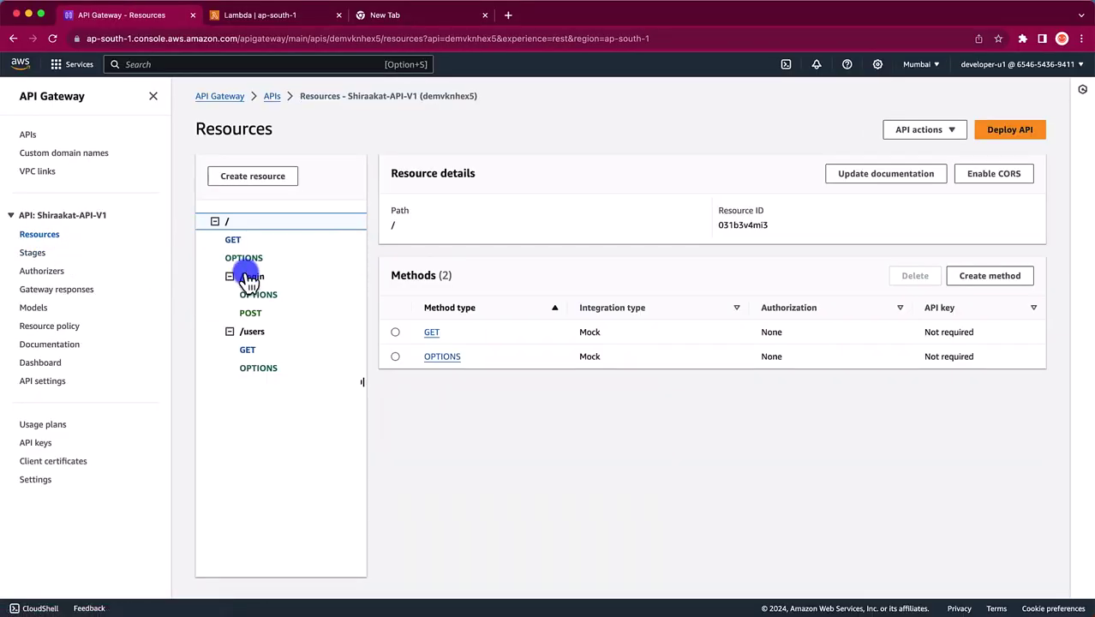
pyautogui.click(250, 313)
pyautogui.scroll(-5, 589, 424)
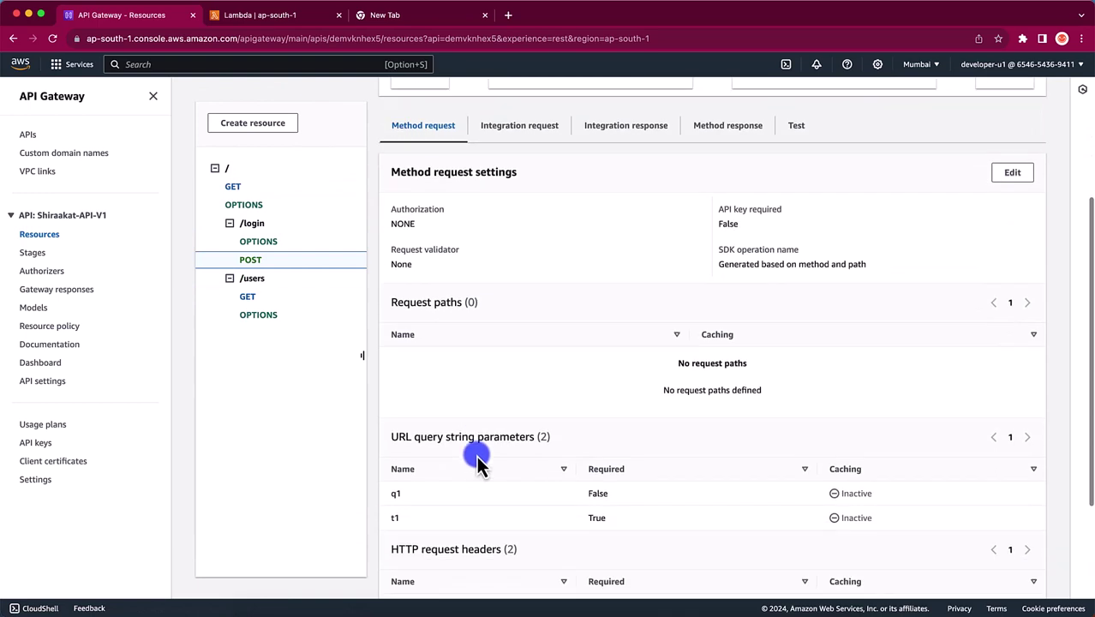
pyautogui.scroll(-2, 478, 462)
pyautogui.scroll(3, 414, 396)
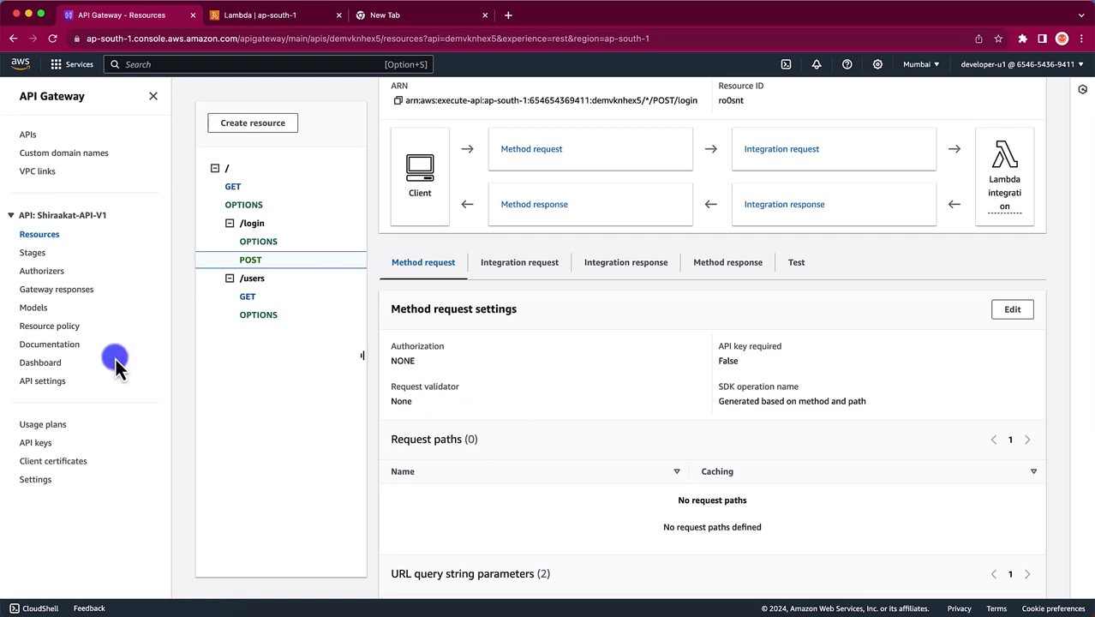
pyautogui.scroll(2, 765, 435)
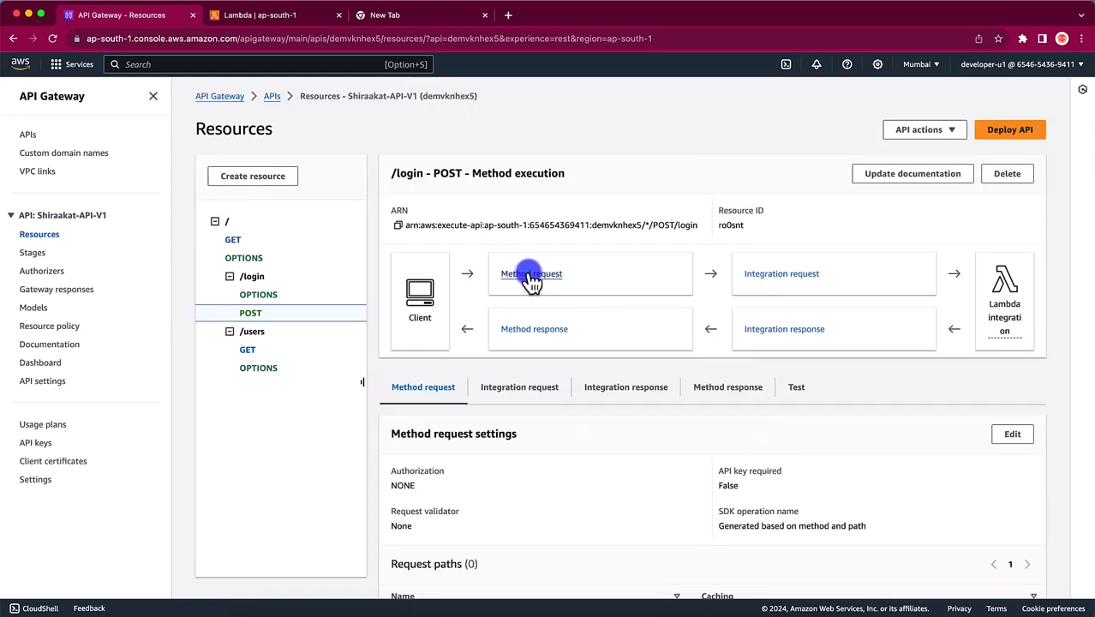
pyautogui.scroll(-6, 552, 501)
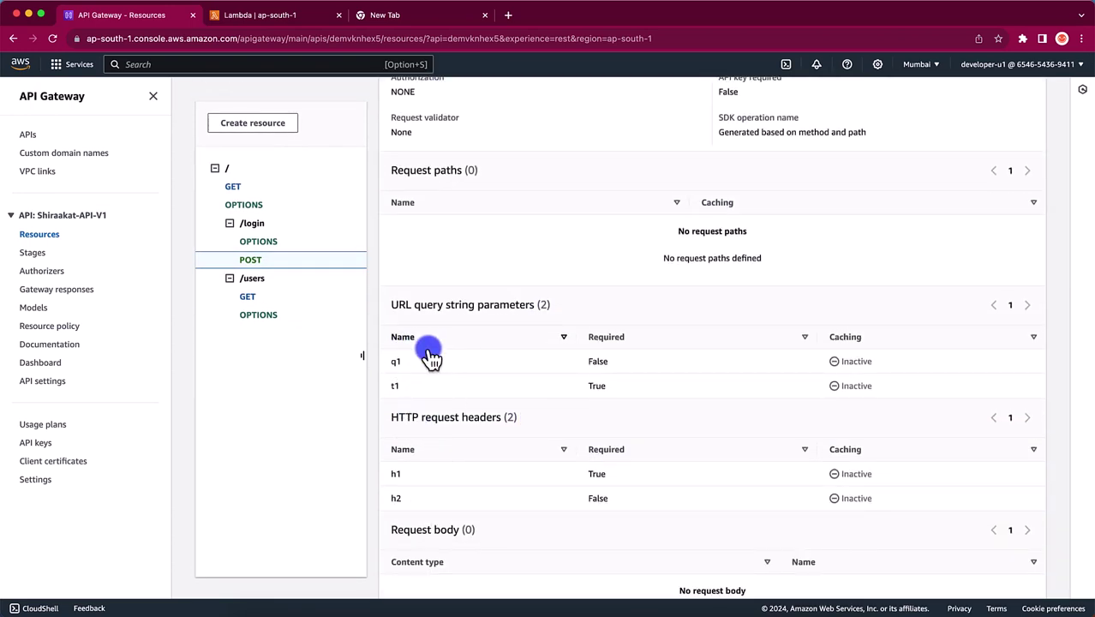
pyautogui.scroll(3, 772, 418)
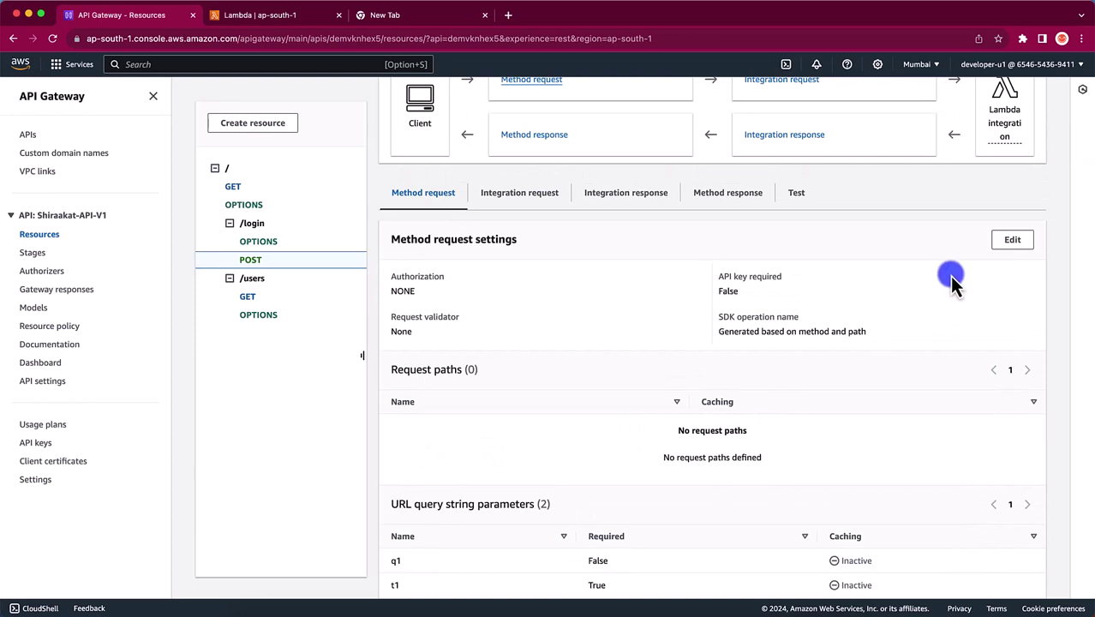
# Set the /login POST method's request validator to "Validate body, query string parameters, and headers" and save the method request.
pyautogui.click(1013, 241)
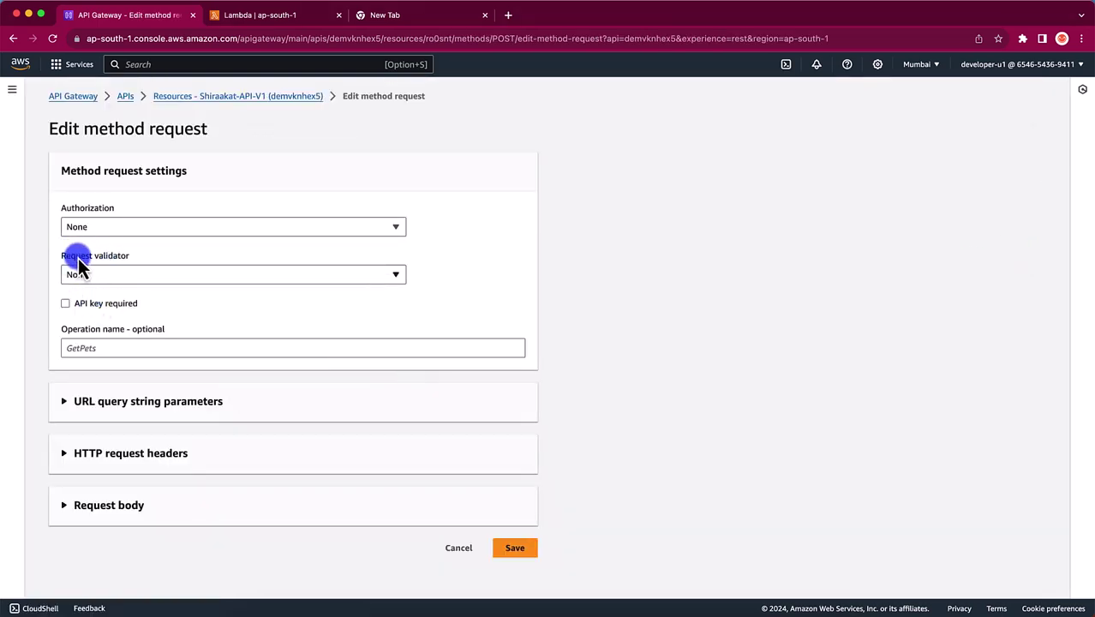
pyautogui.click(158, 280)
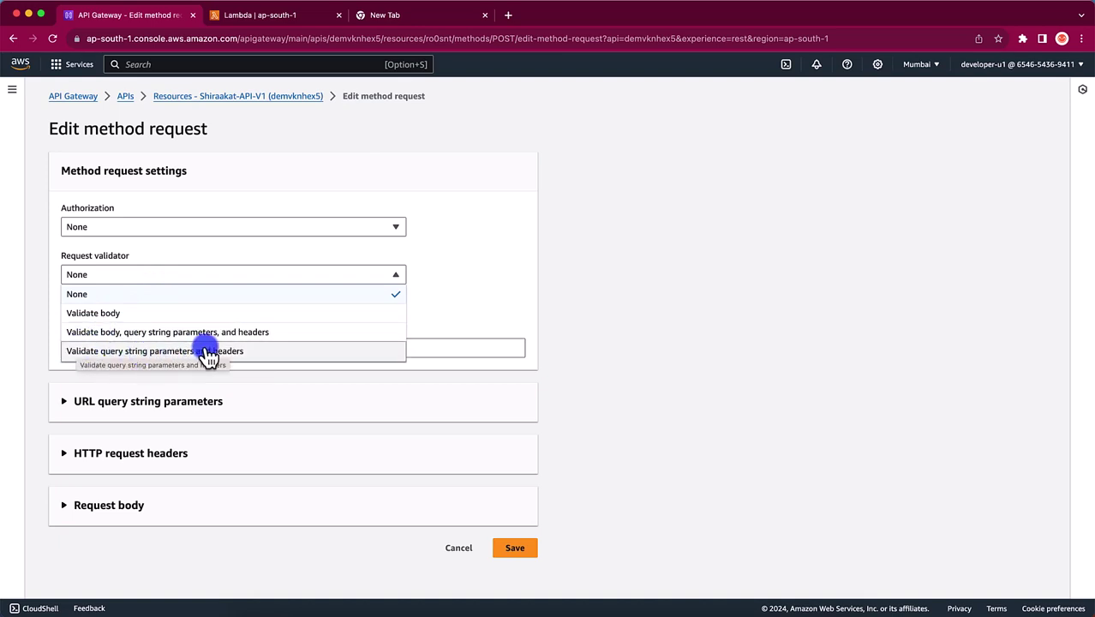
pyautogui.click(141, 333)
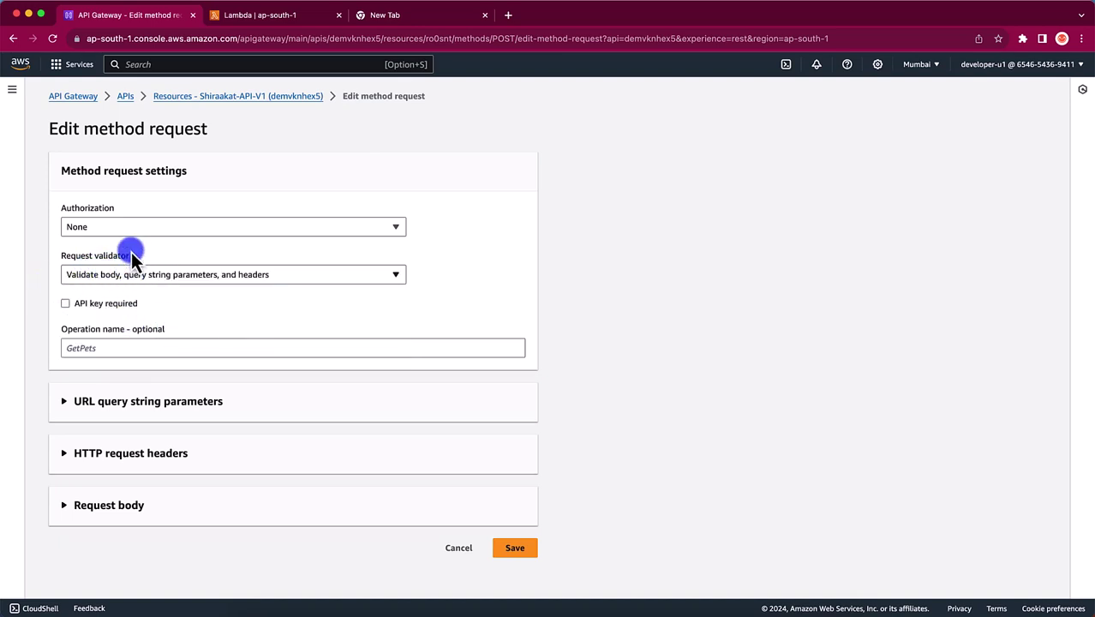
pyautogui.click(150, 274)
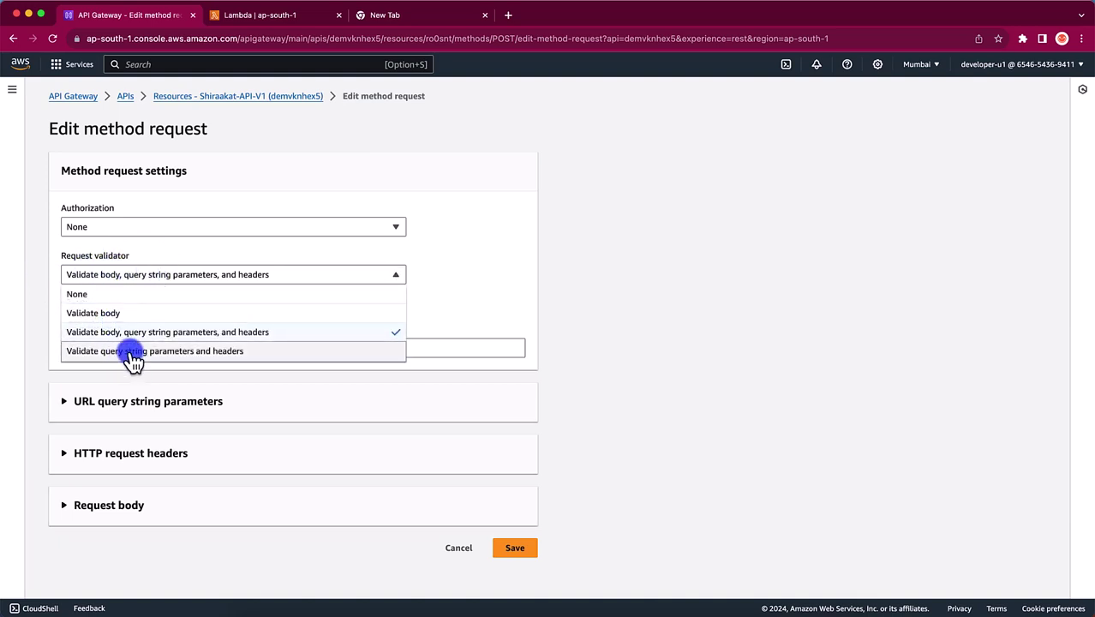
pyautogui.click(200, 332)
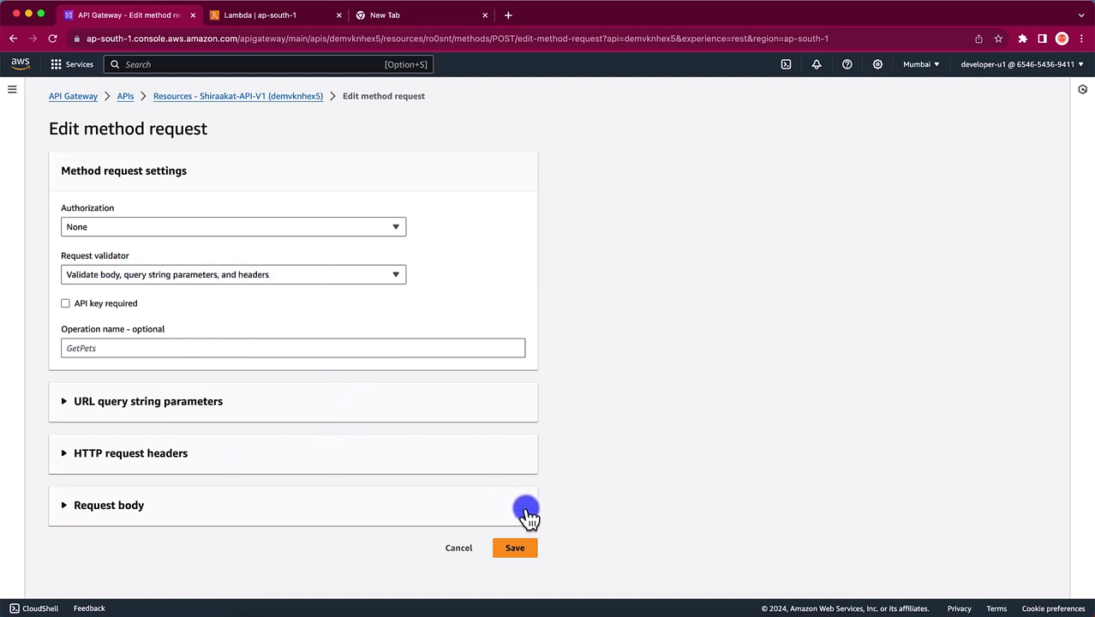
pyautogui.click(511, 549)
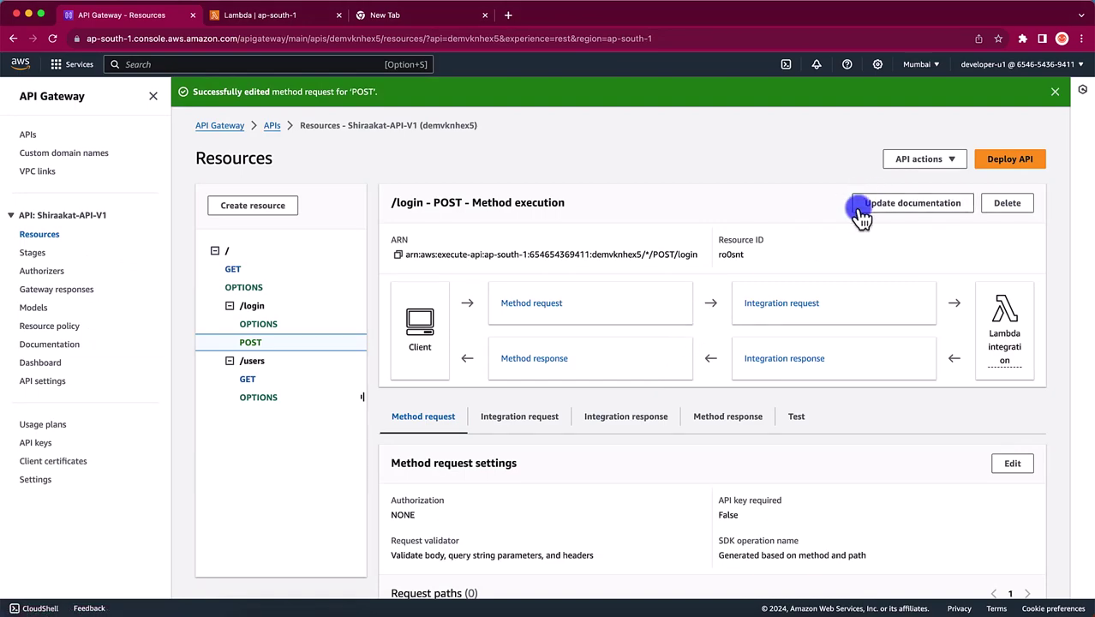
# In Postman, resend the login POST request before redeploying the API.
pyautogui.click(786, 612)
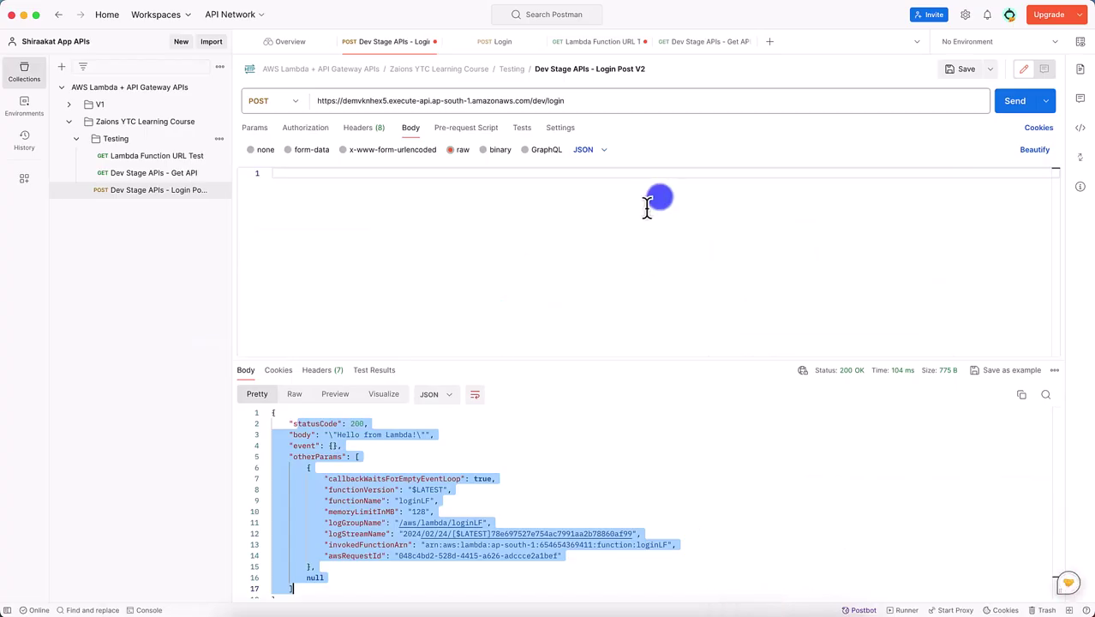
pyautogui.click(1012, 107)
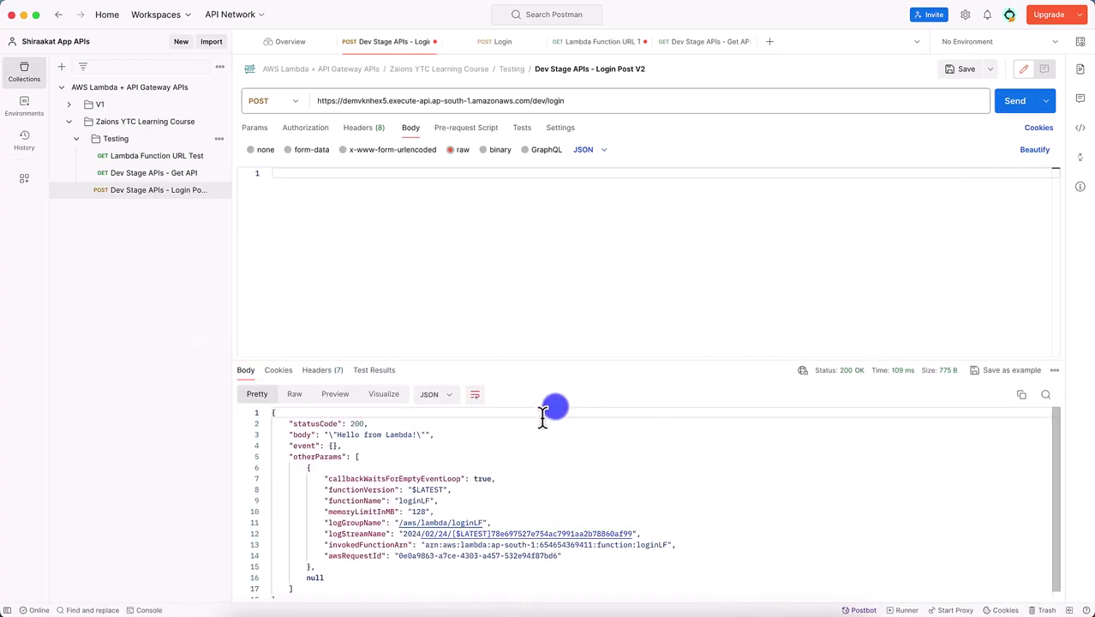
# Back in the API Gateway console, deploy the API with the request validator to the dev stage and dismiss the notifications.
pyautogui.press('super+Tab')
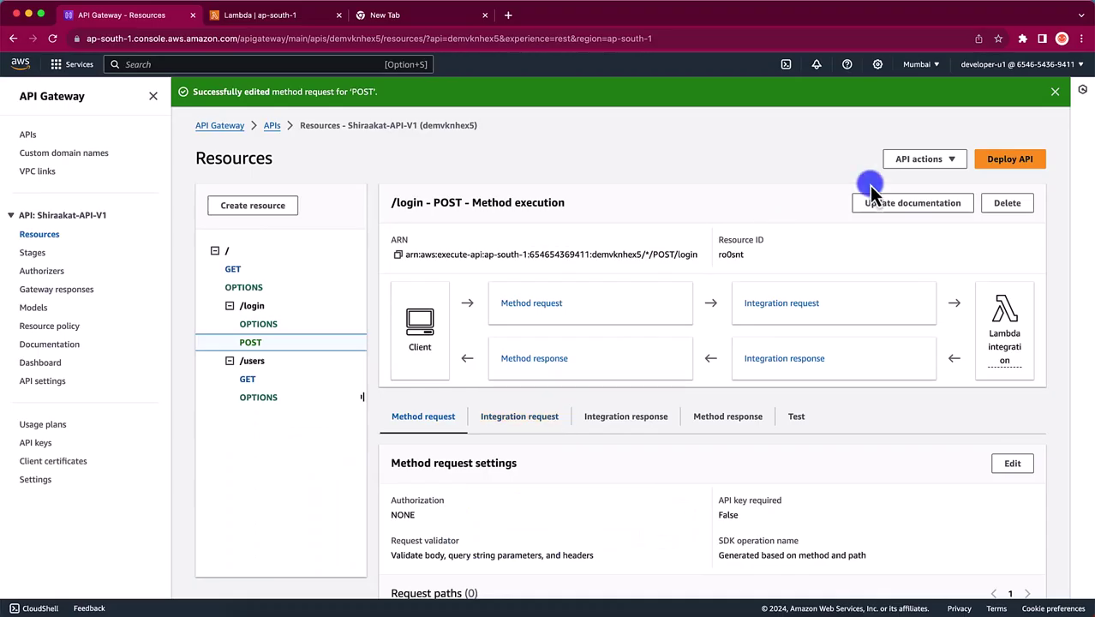
pyautogui.click(1032, 162)
pyautogui.click(543, 332)
pyautogui.click(472, 374)
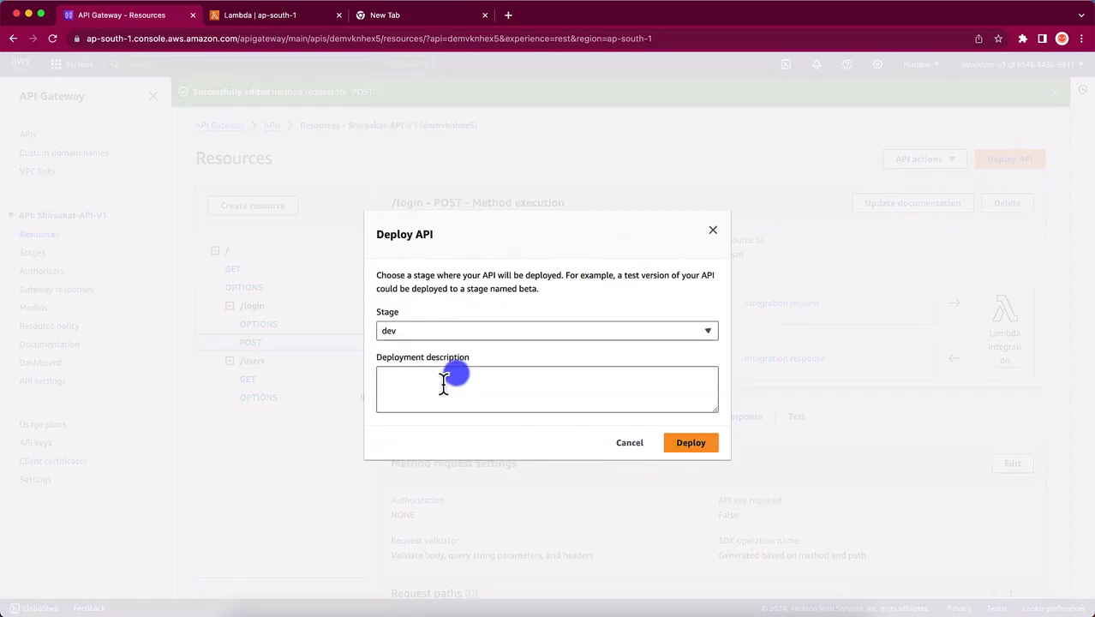
pyautogui.click(708, 442)
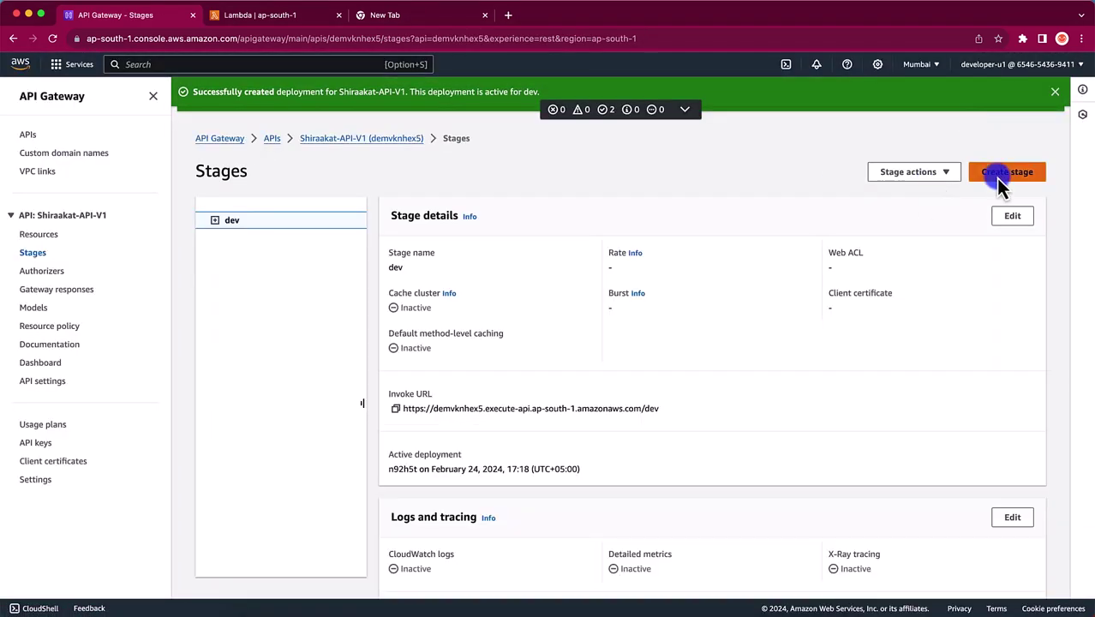
pyautogui.click(1055, 91)
pyautogui.click(1055, 91)
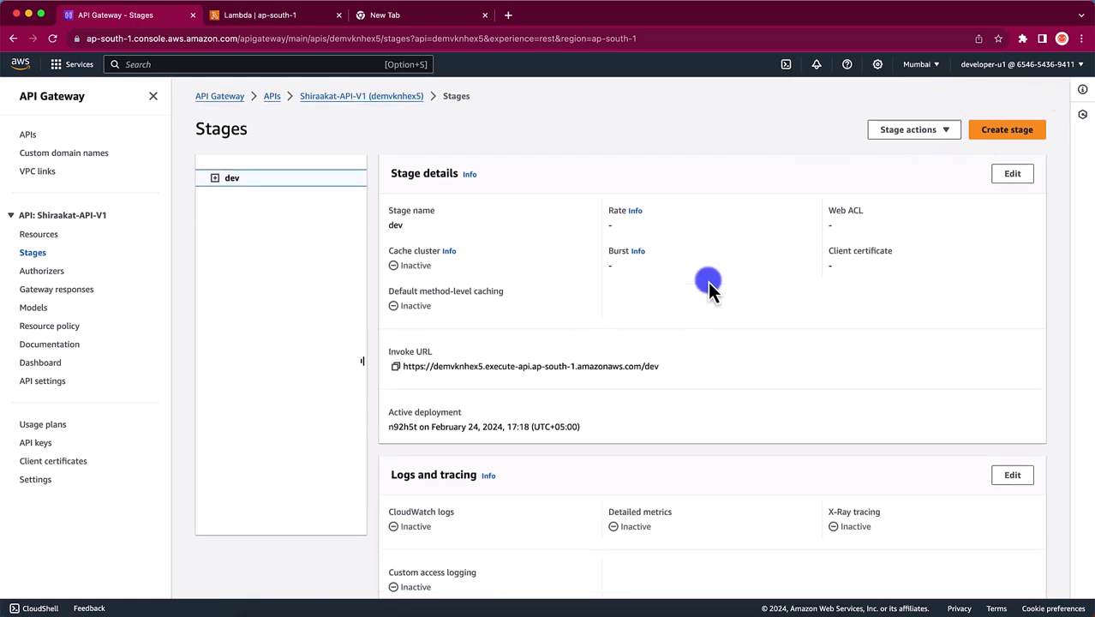
pyautogui.click(36, 239)
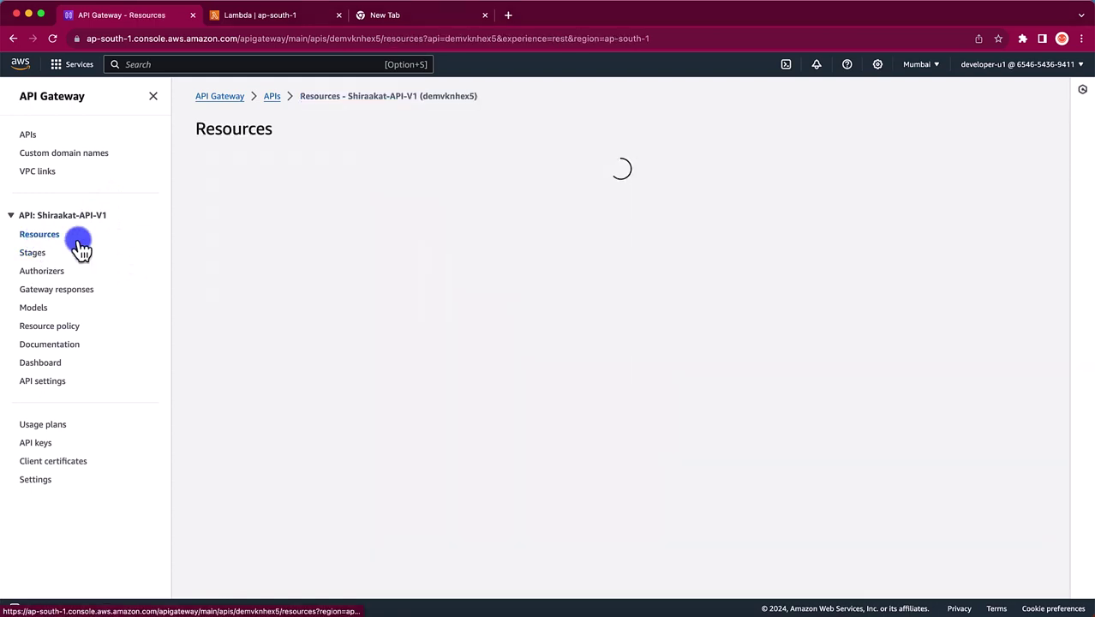
pyautogui.click(34, 253)
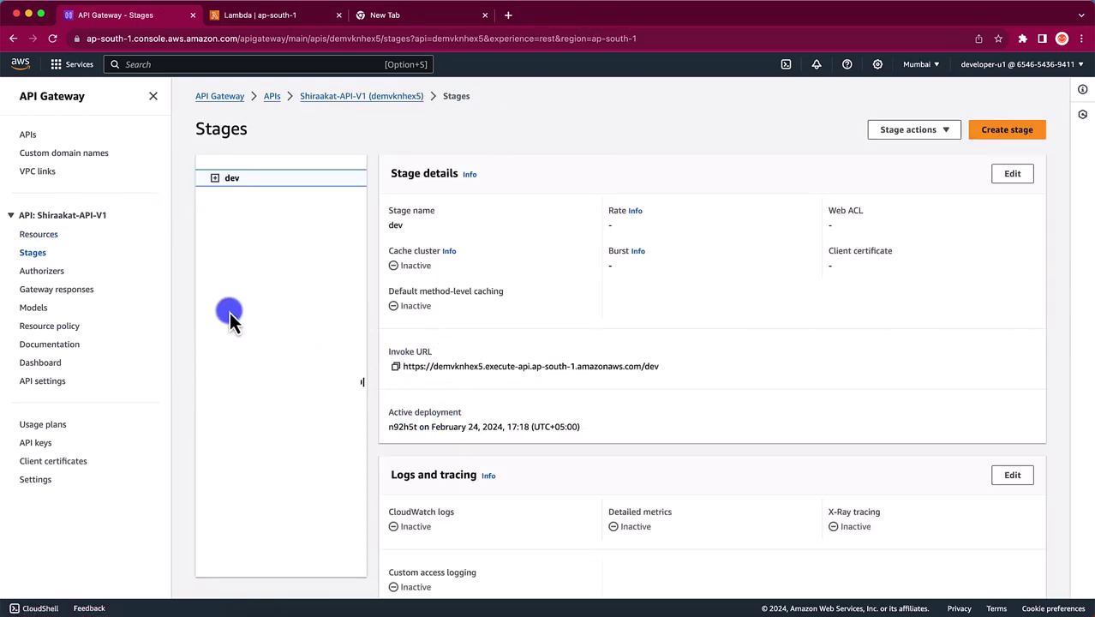
pyautogui.click(38, 237)
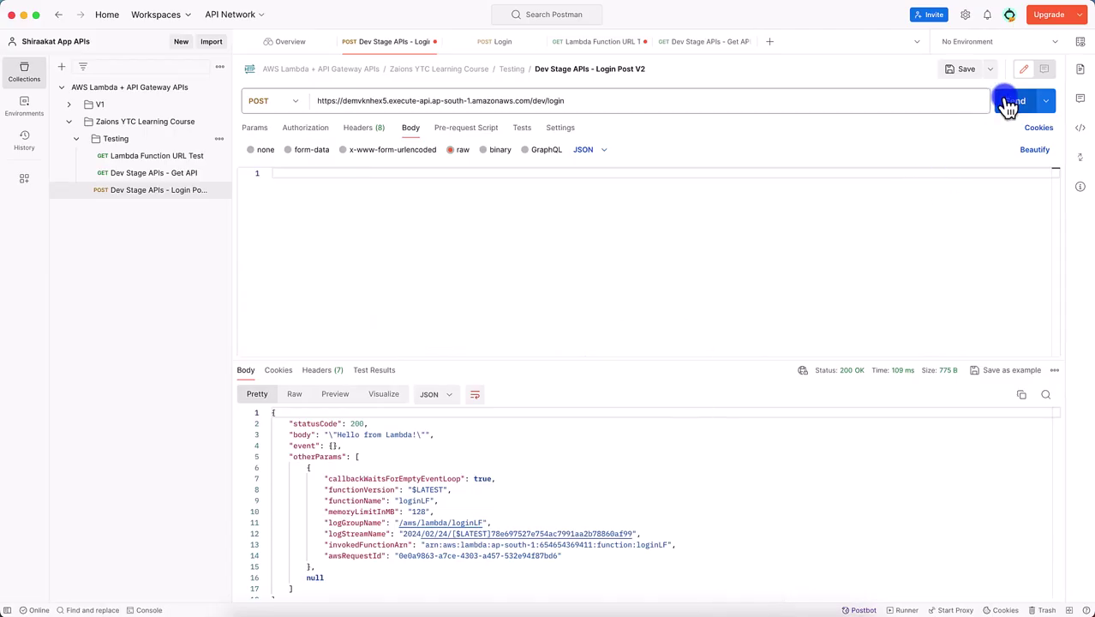
# In Postman, send the login POST request without t1 or h1 and examine the response message.
pyautogui.click(1011, 101)
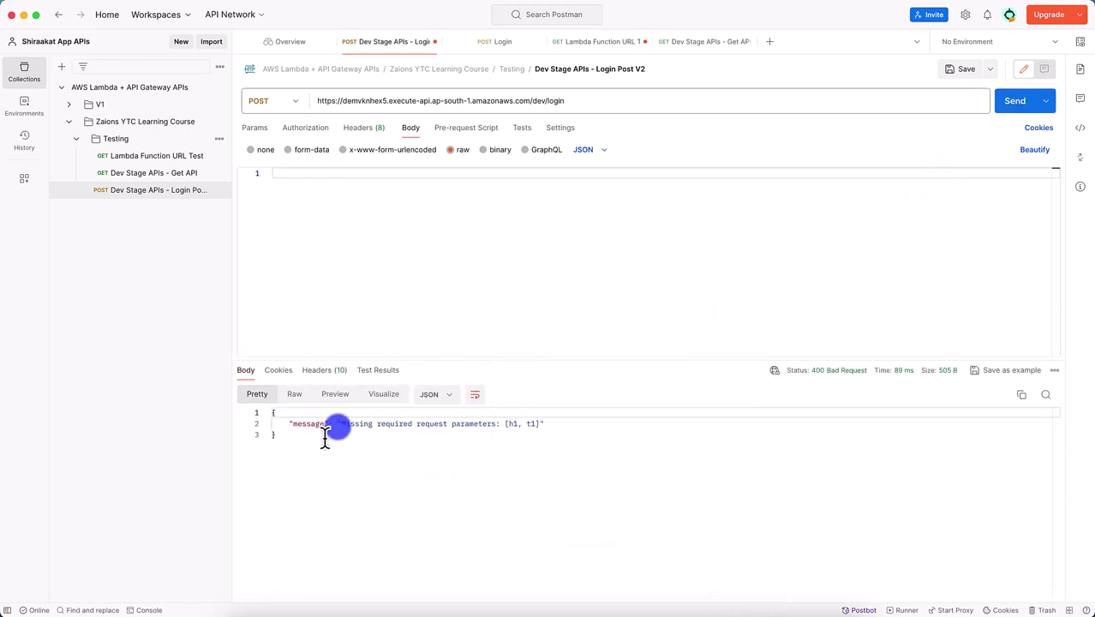
pyautogui.moveTo(292, 426); pyautogui.dragTo(355, 439)
pyautogui.click(349, 439)
pyautogui.moveTo(416, 425); pyautogui.dragTo(509, 435)
pyautogui.click(518, 437)
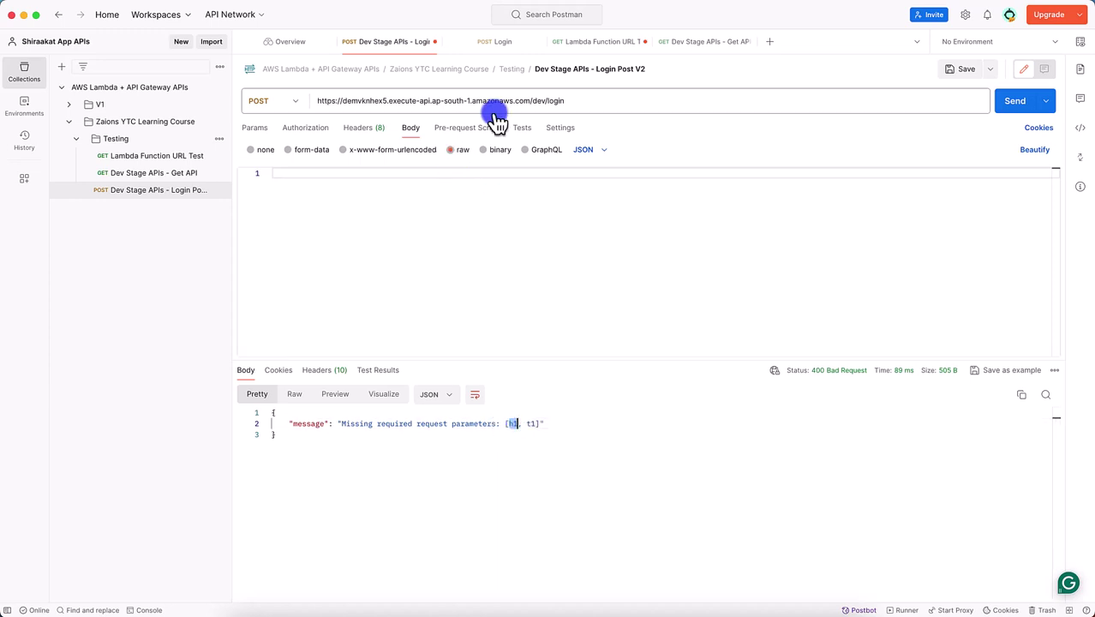
# Append the query string ?t1=sdjkfh to the login request URL and send the request.
pyautogui.click(564, 109)
pyautogui.write('?t1=sdjkfh')
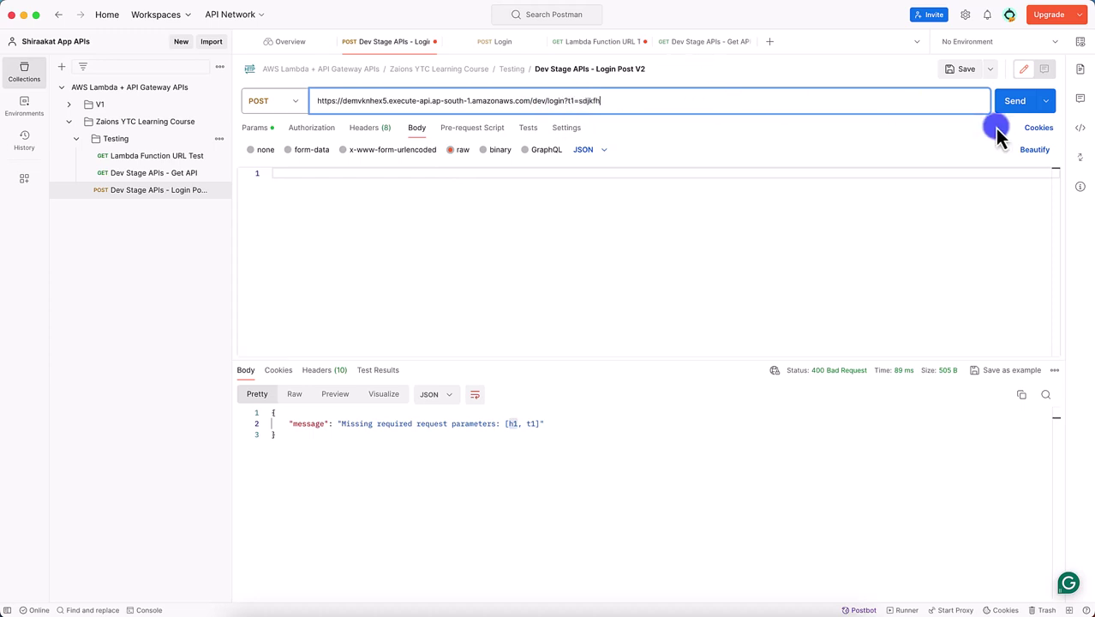
pyautogui.click(1009, 105)
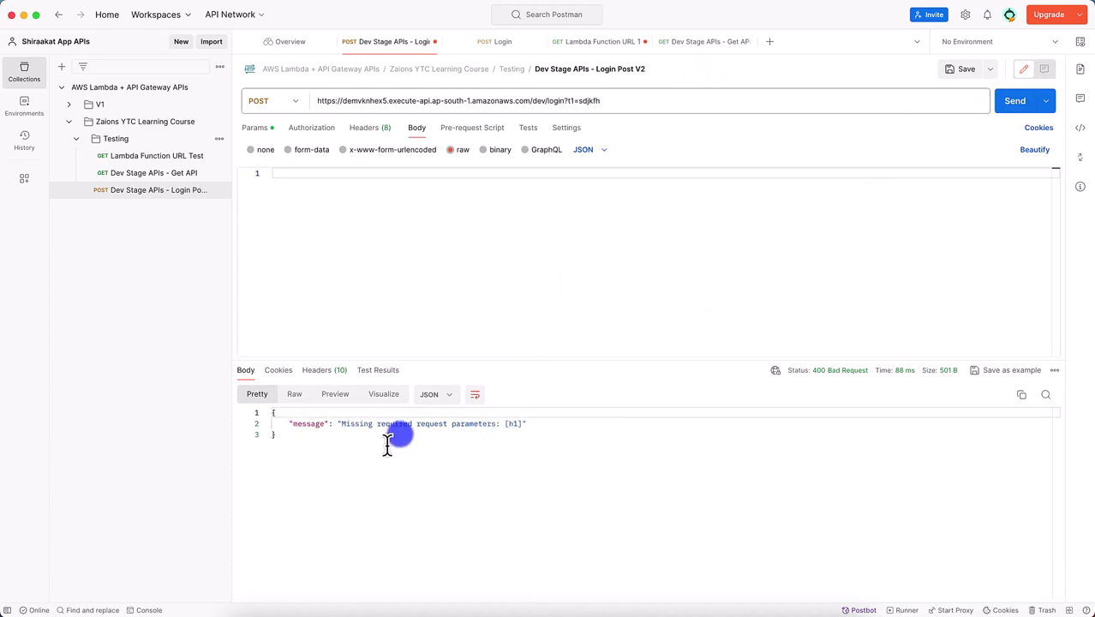
# Add a request header h1 with the value okay and send the login POST request.
pyautogui.click(366, 129)
pyautogui.click(307, 207)
pyautogui.write('h1')
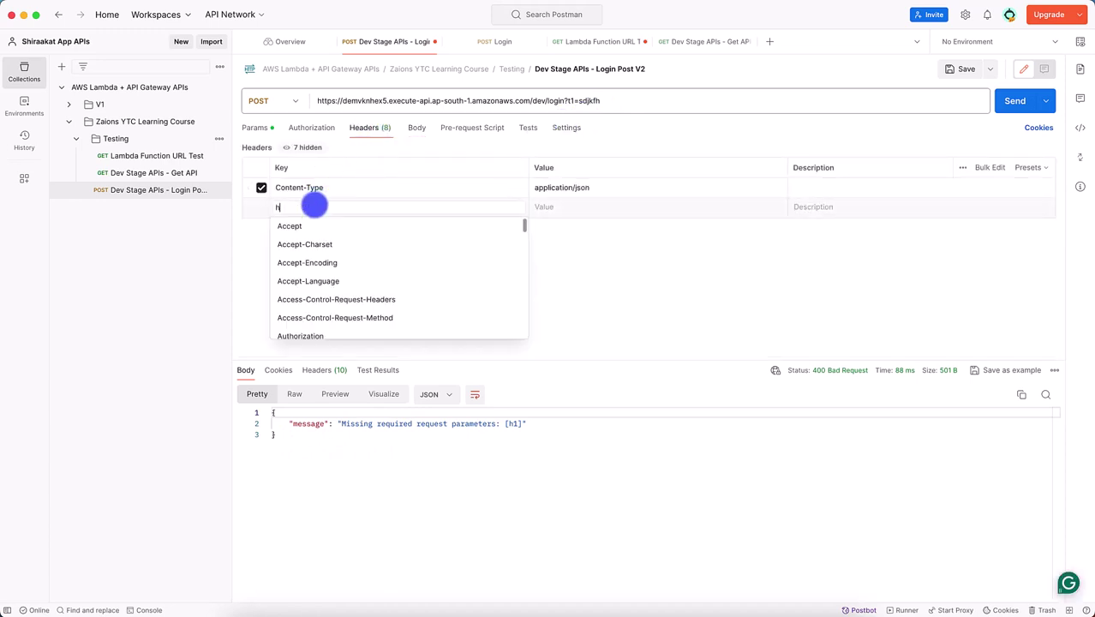
pyautogui.click(677, 215)
pyautogui.write('okay')
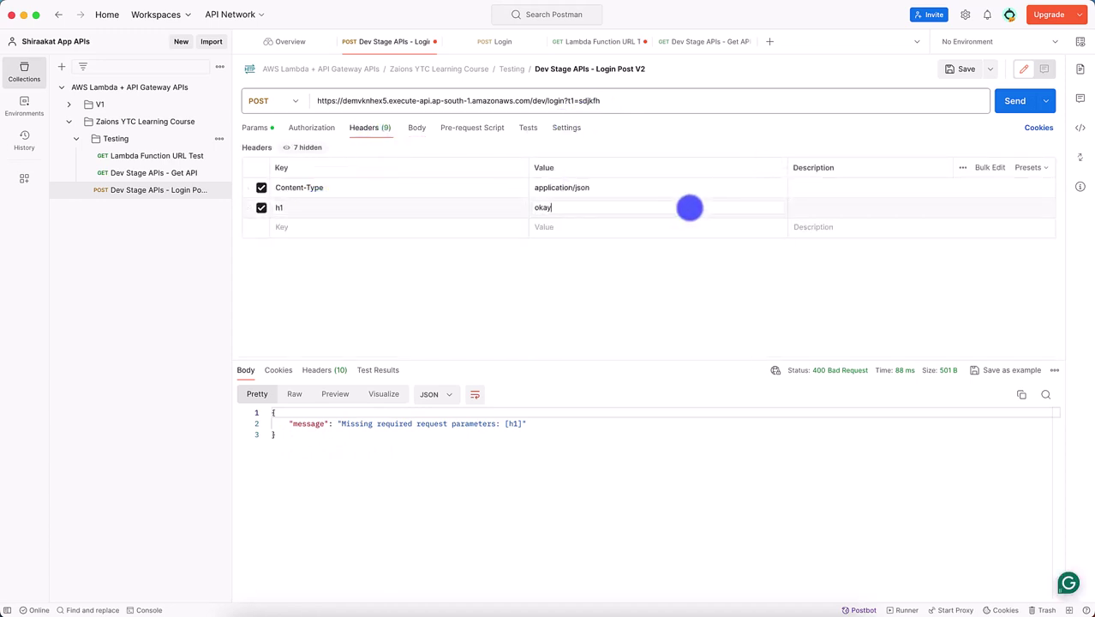
pyautogui.click(1014, 101)
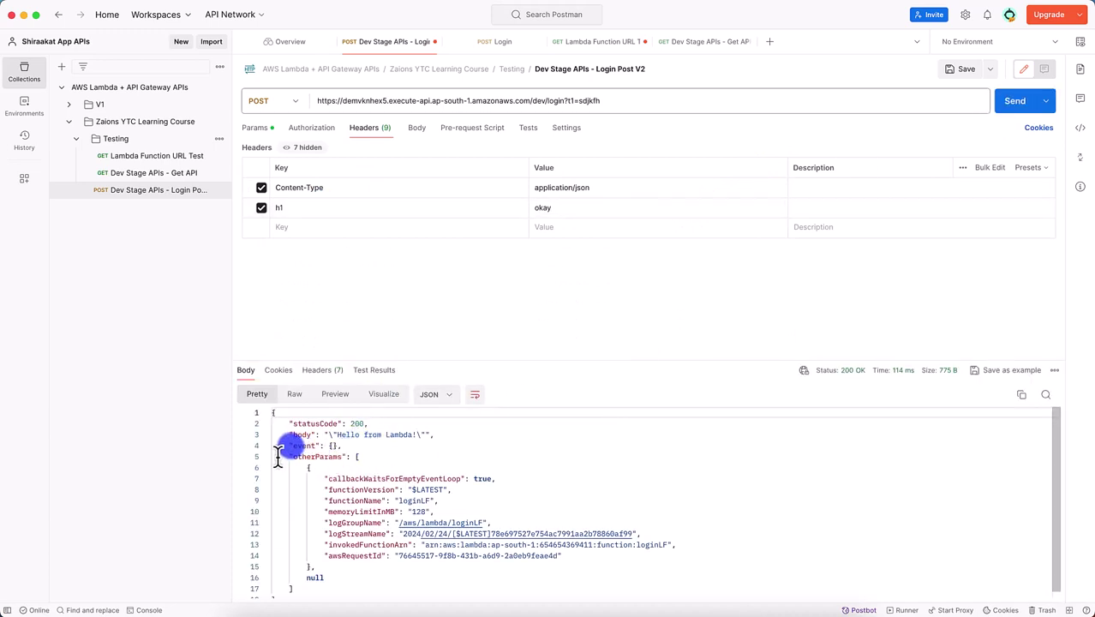
# Examine the event field in the login response and review the /login POST method request settings in the API Gateway console.
pyautogui.moveTo(288, 445); pyautogui.dragTo(332, 448)
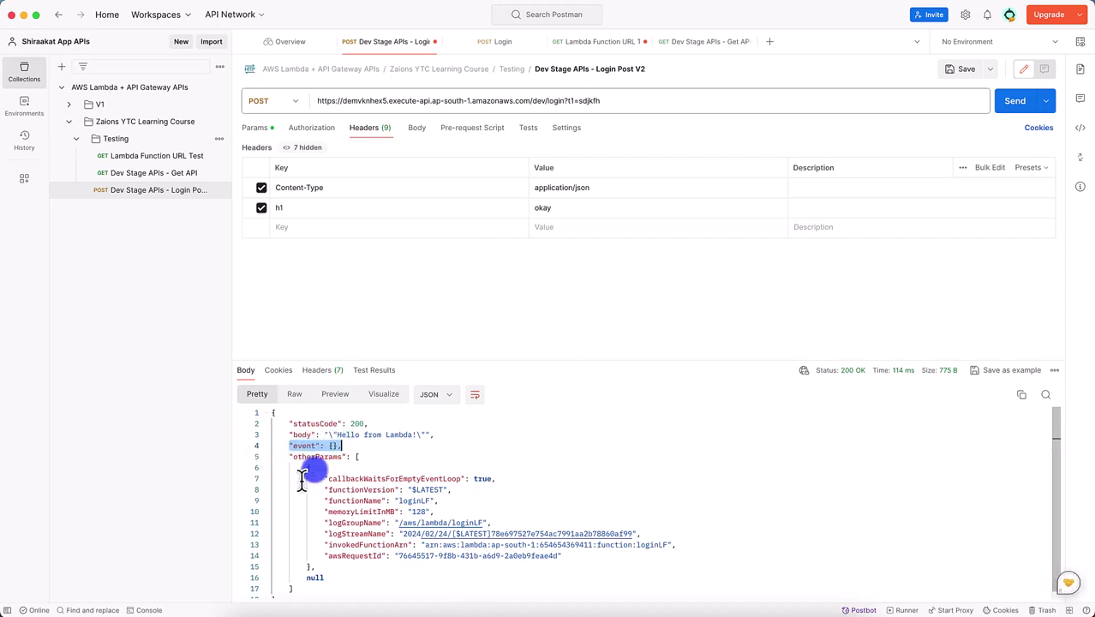
pyautogui.moveTo(362, 445); pyautogui.dragTo(271, 447)
pyautogui.press('super+Tab')
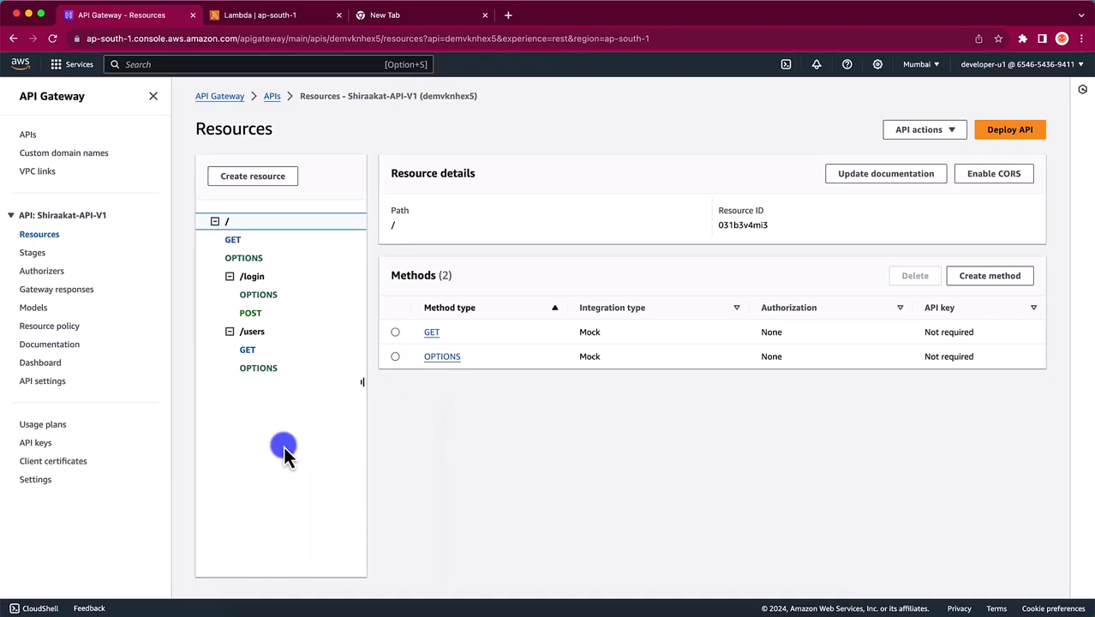
pyautogui.click(257, 312)
pyautogui.scroll(-1, 630, 446)
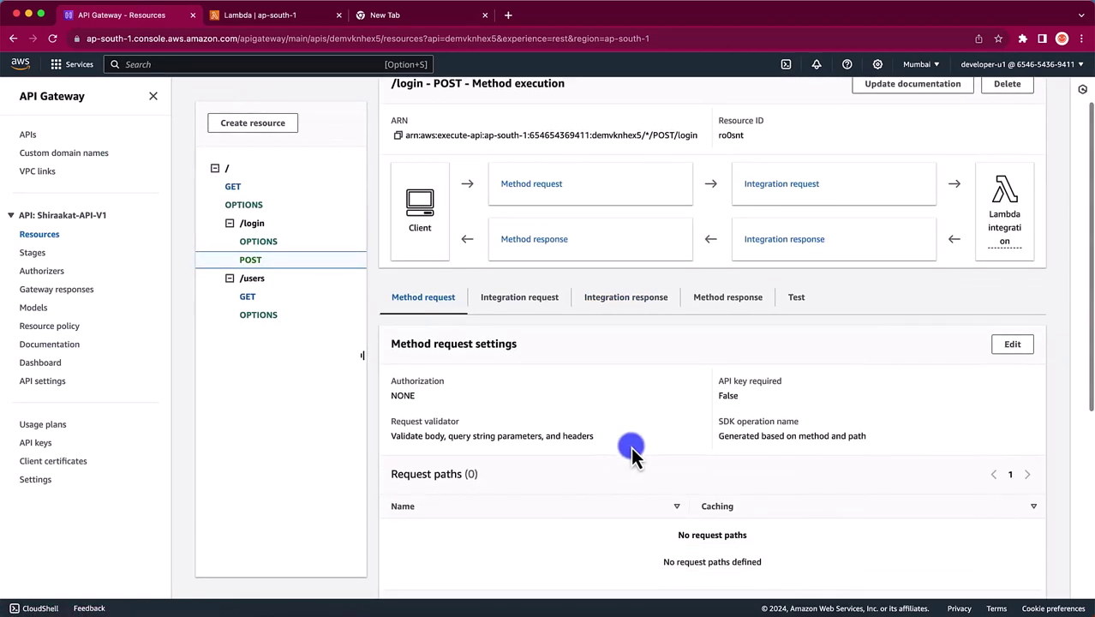
pyautogui.scroll(-3, 631, 446)
pyautogui.scroll(5, 631, 446)
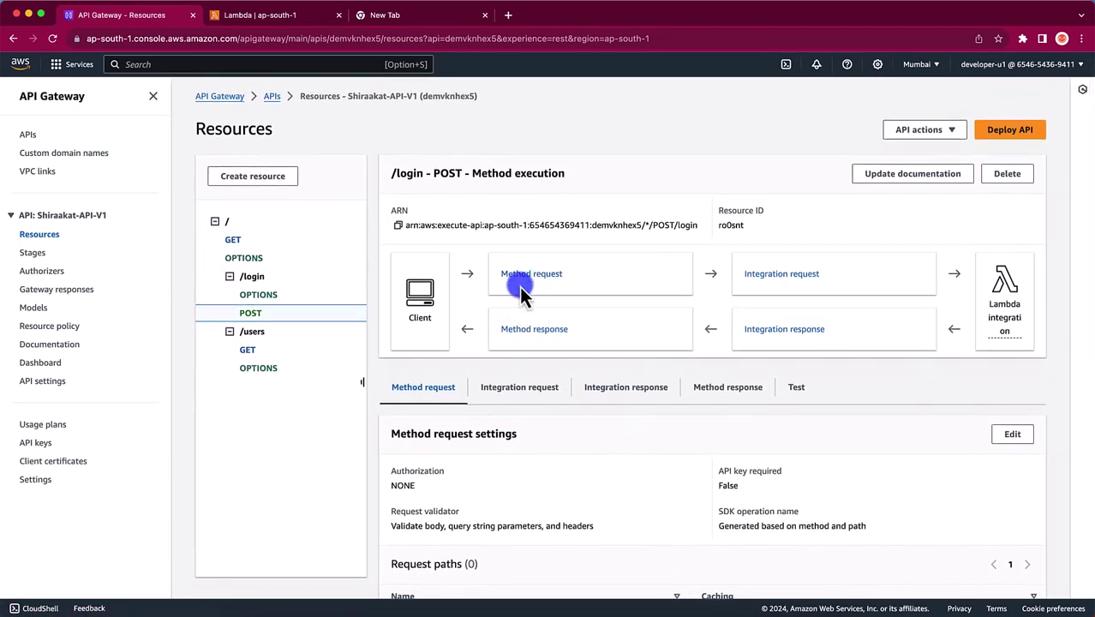
pyautogui.press('super+Tab')
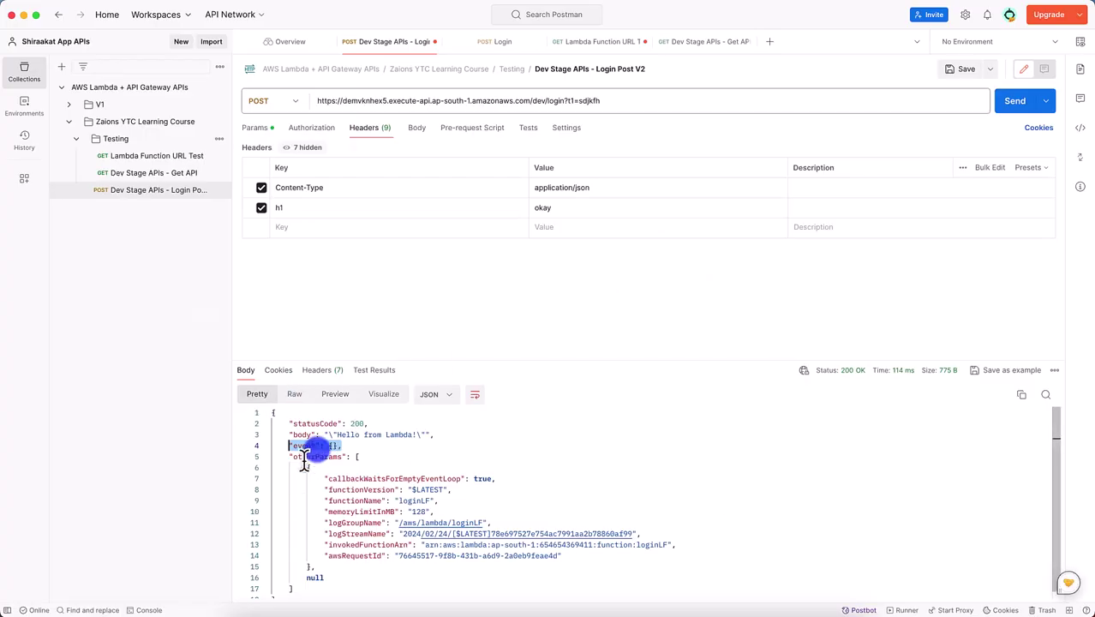
pyautogui.moveTo(312, 423); pyautogui.dragTo(324, 541)
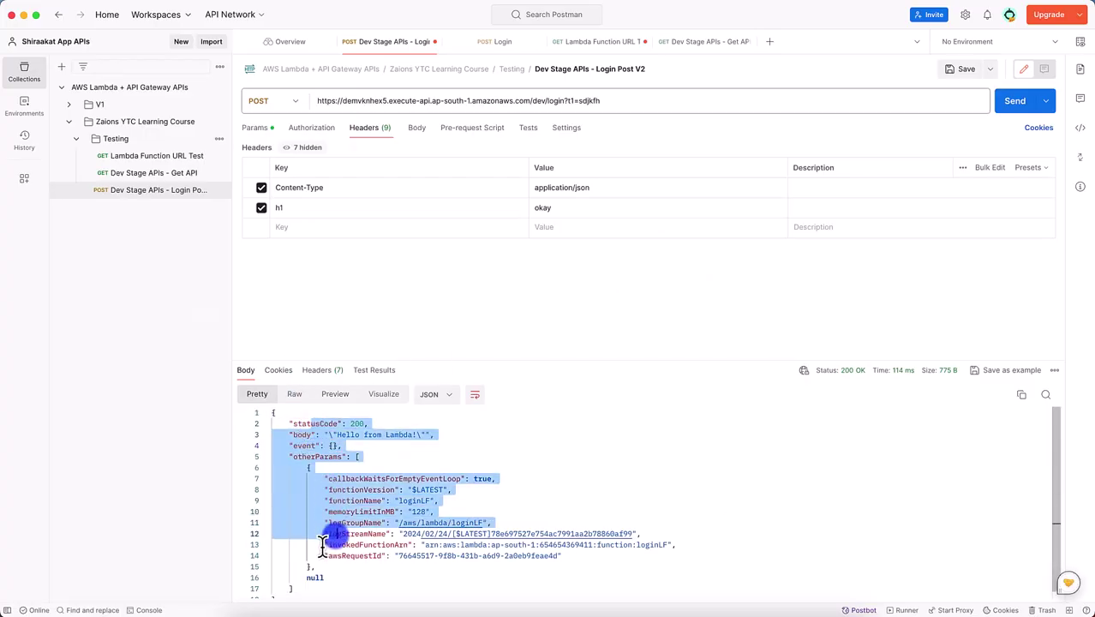
# Back in the API Gateway console, open the integration request of the /login POST method for editing.
pyautogui.press('super+Tab')
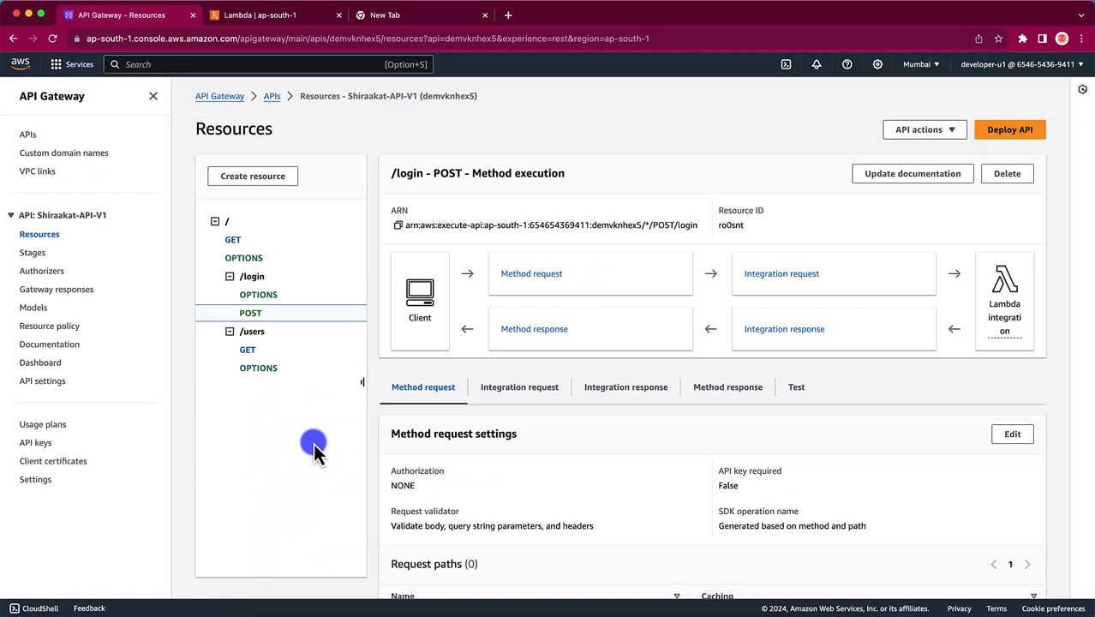
pyautogui.click(795, 275)
pyautogui.scroll(-1, 771, 402)
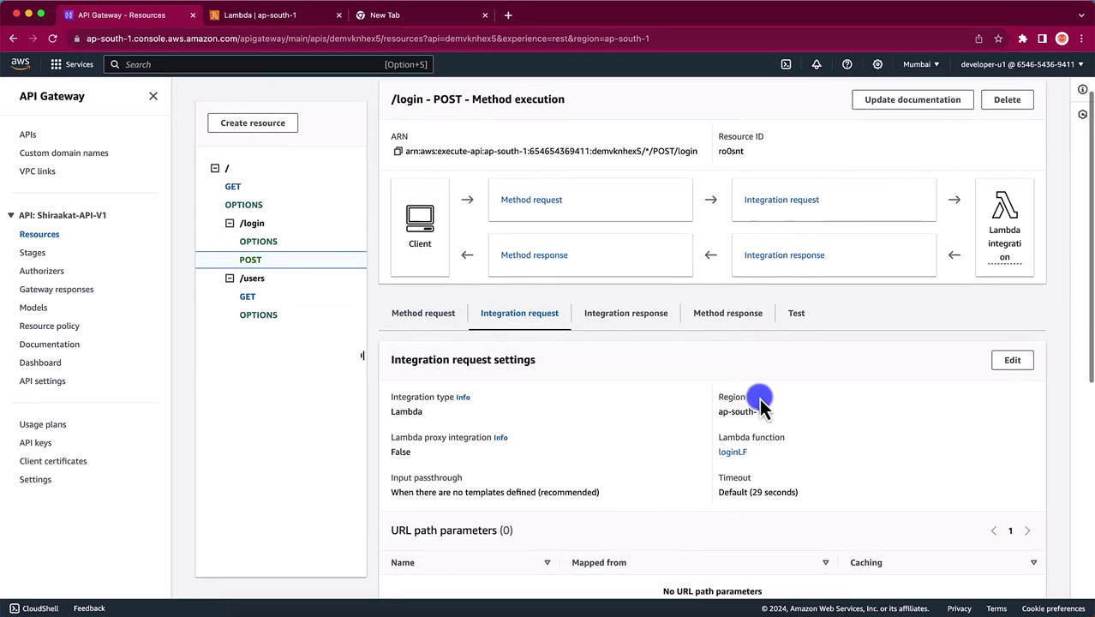
pyautogui.click(1015, 359)
pyautogui.scroll(-4, 685, 445)
pyautogui.scroll(-2, 577, 444)
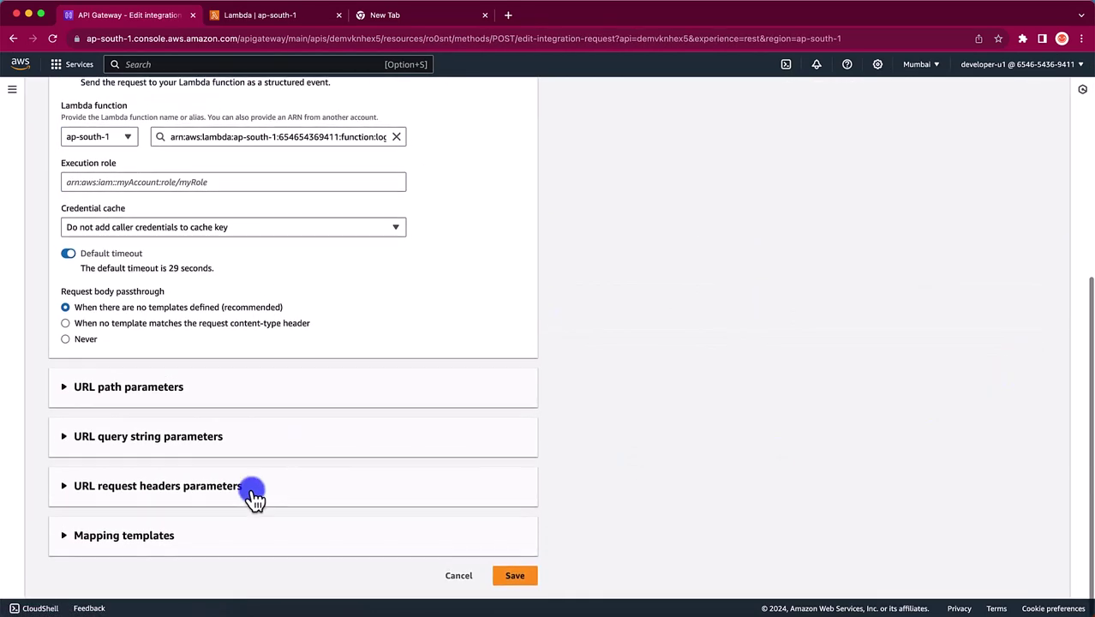
# Add a mapping template to the integration request with the content type application/json.
pyautogui.click(124, 538)
pyautogui.scroll(-2, 124, 544)
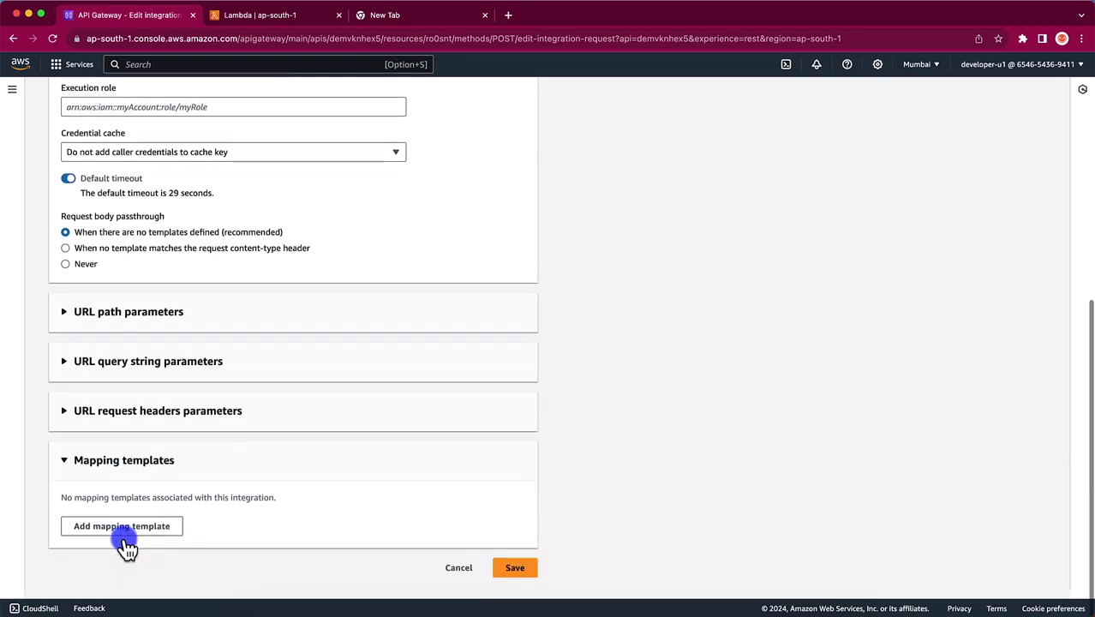
pyautogui.scroll(-4, 115, 539)
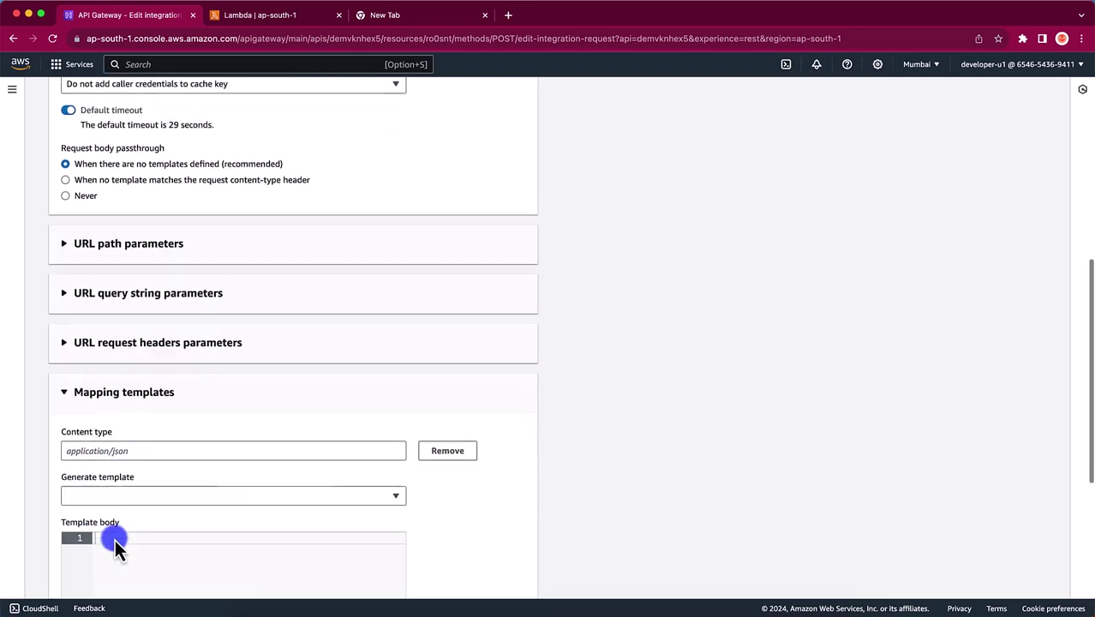
pyautogui.click(89, 236)
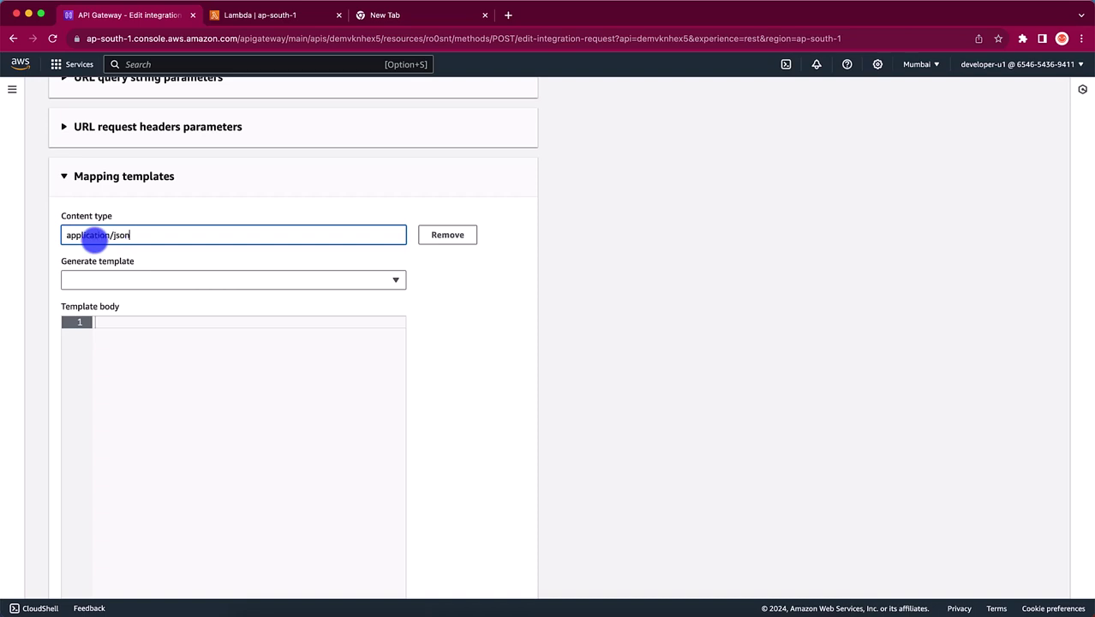
# Generate the template body from the Empty model, and replace it with the Method request passthrough template.
pyautogui.click(140, 282)
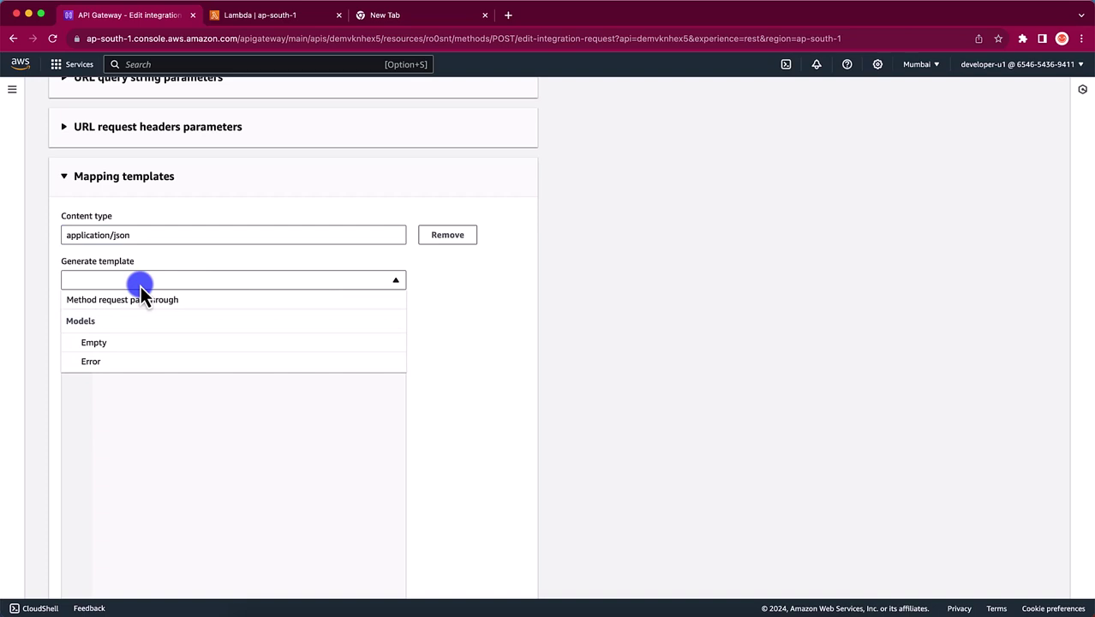
pyautogui.click(96, 344)
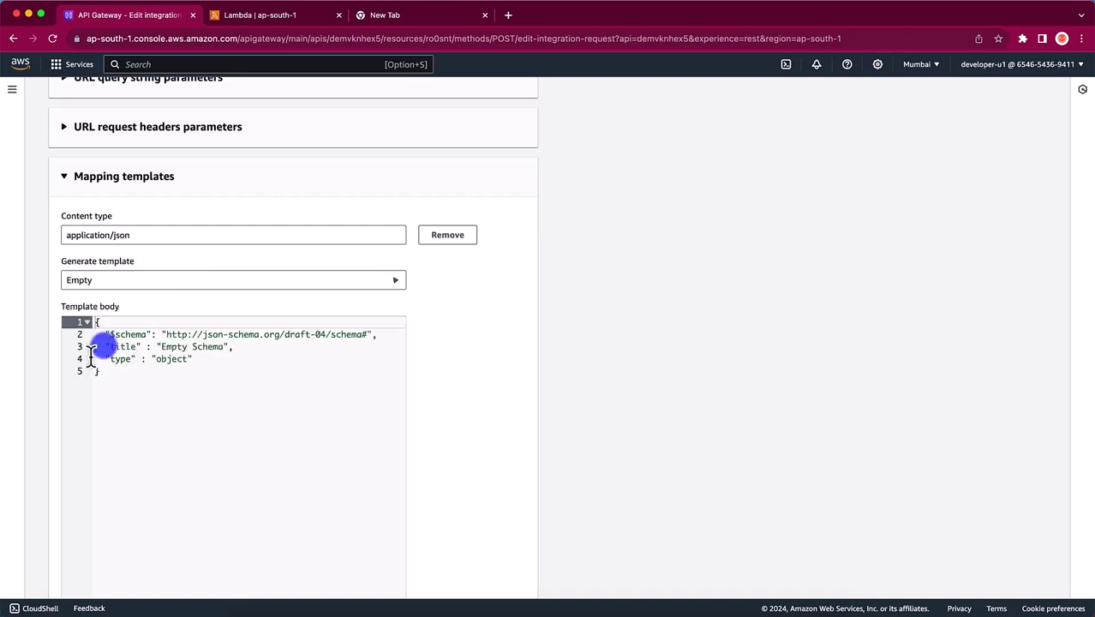
pyautogui.click(116, 284)
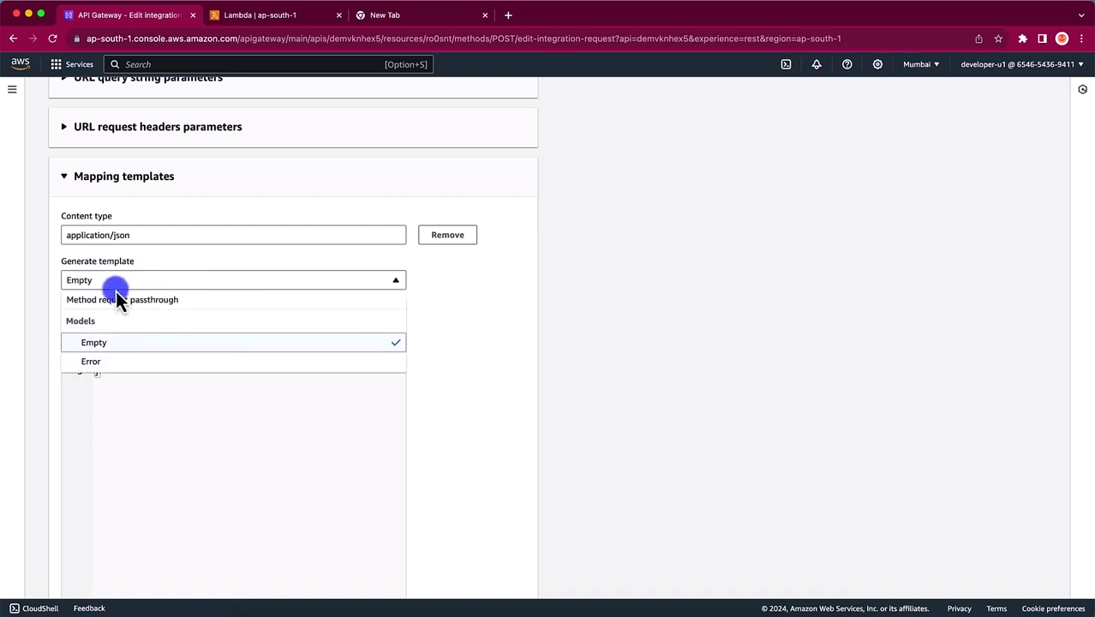
pyautogui.click(115, 296)
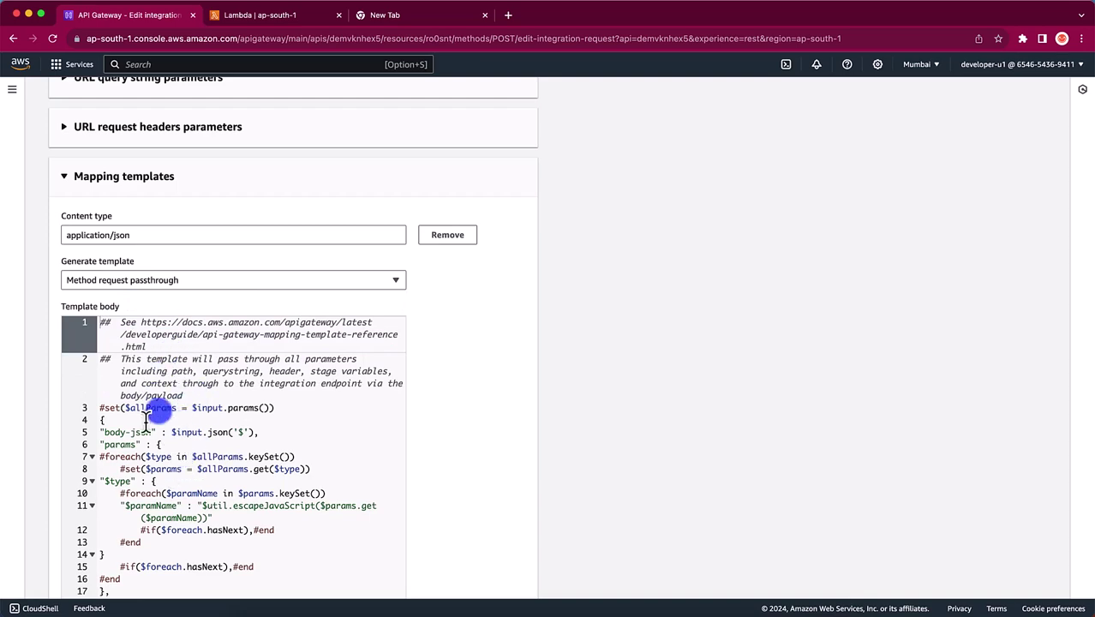
# Examine the generated template body, including its body-json, params, stage-variables and context sections.
pyautogui.click(137, 373)
pyautogui.scroll(-10, 125, 412)
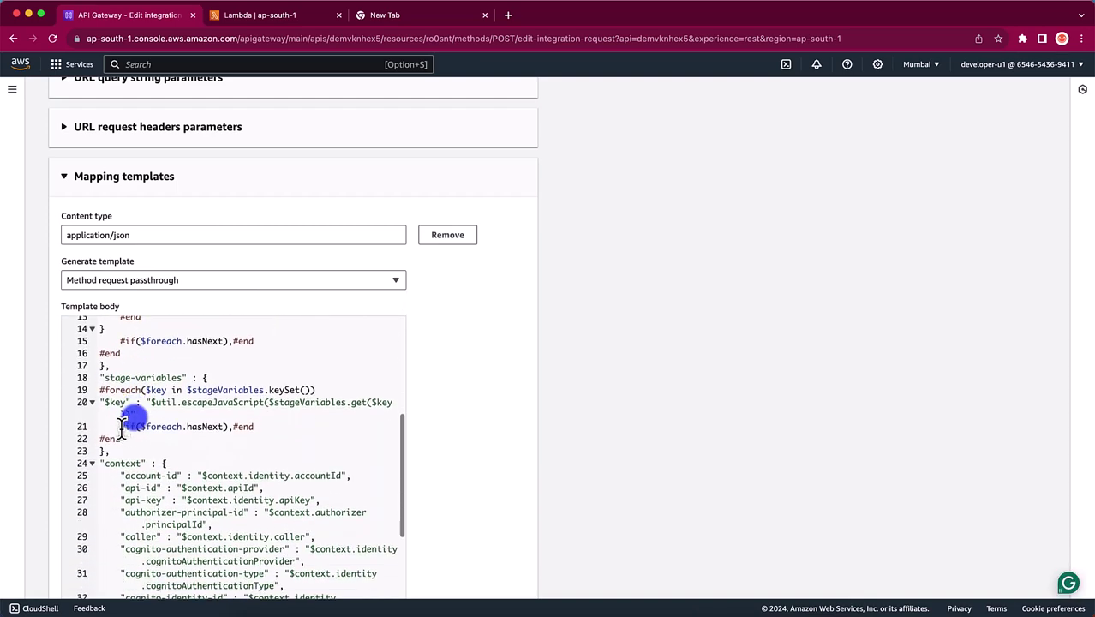
pyautogui.scroll(10, 120, 424)
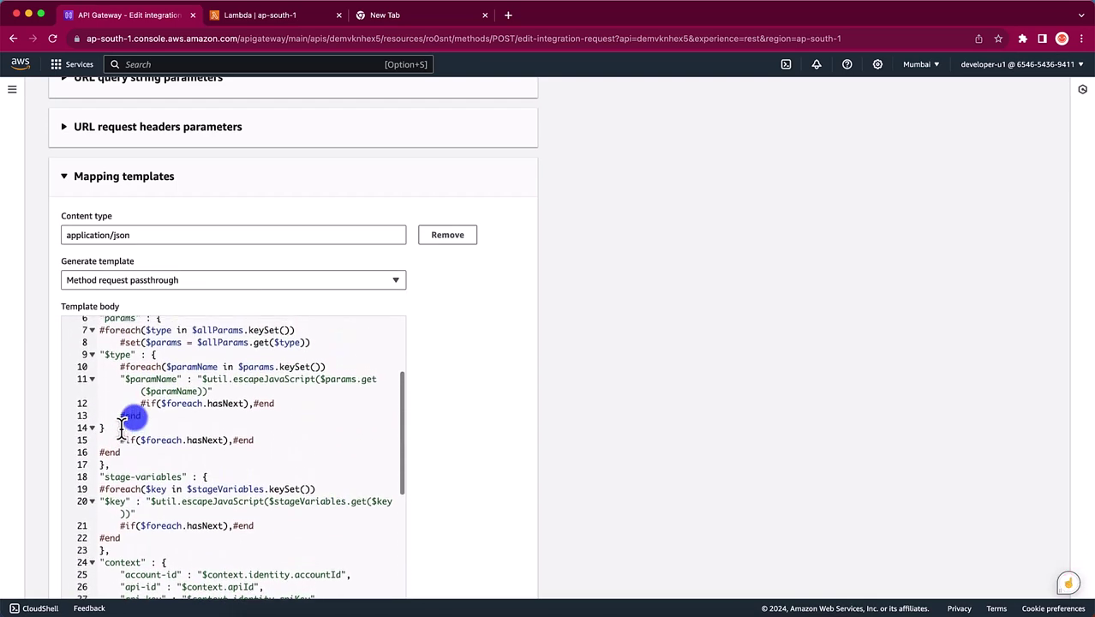
pyautogui.scroll(-5, 117, 484)
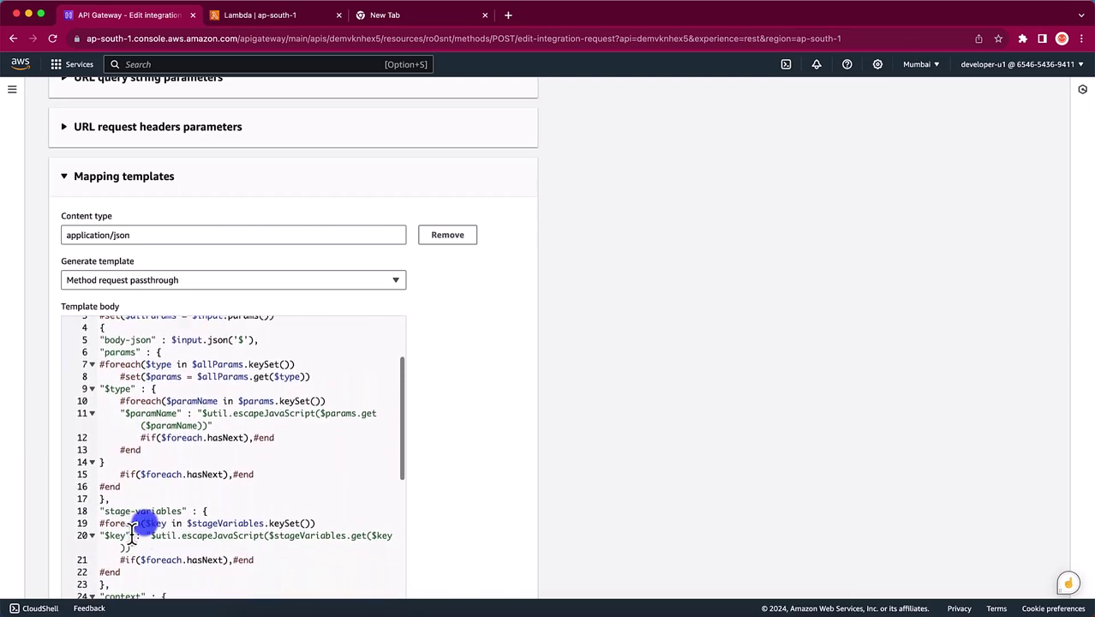
pyautogui.scroll(-5, 181, 497)
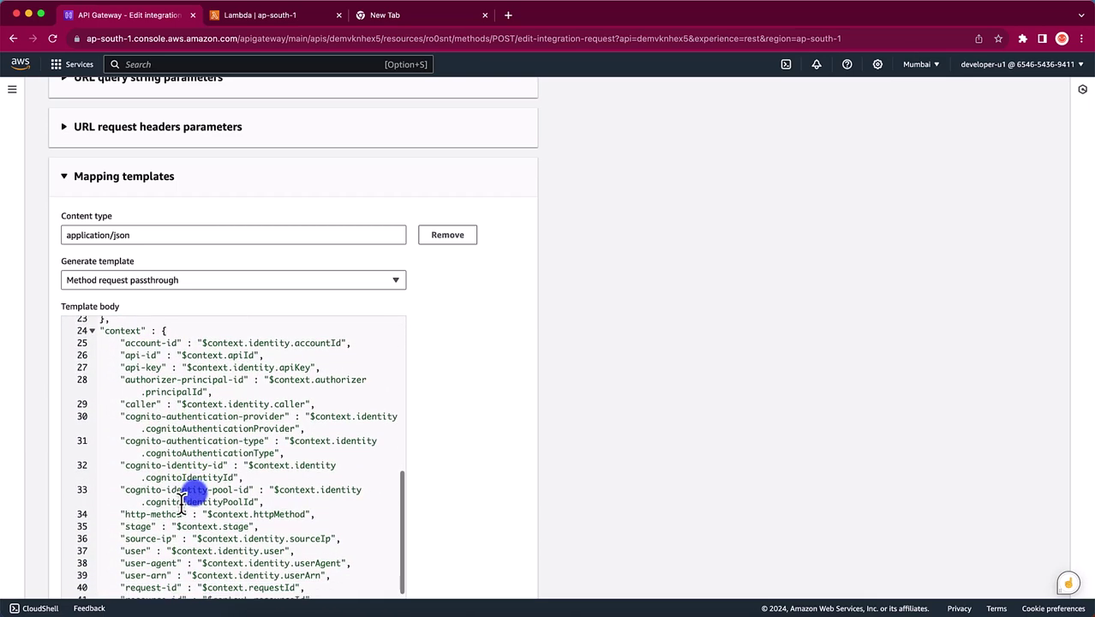
pyautogui.scroll(10, 182, 501)
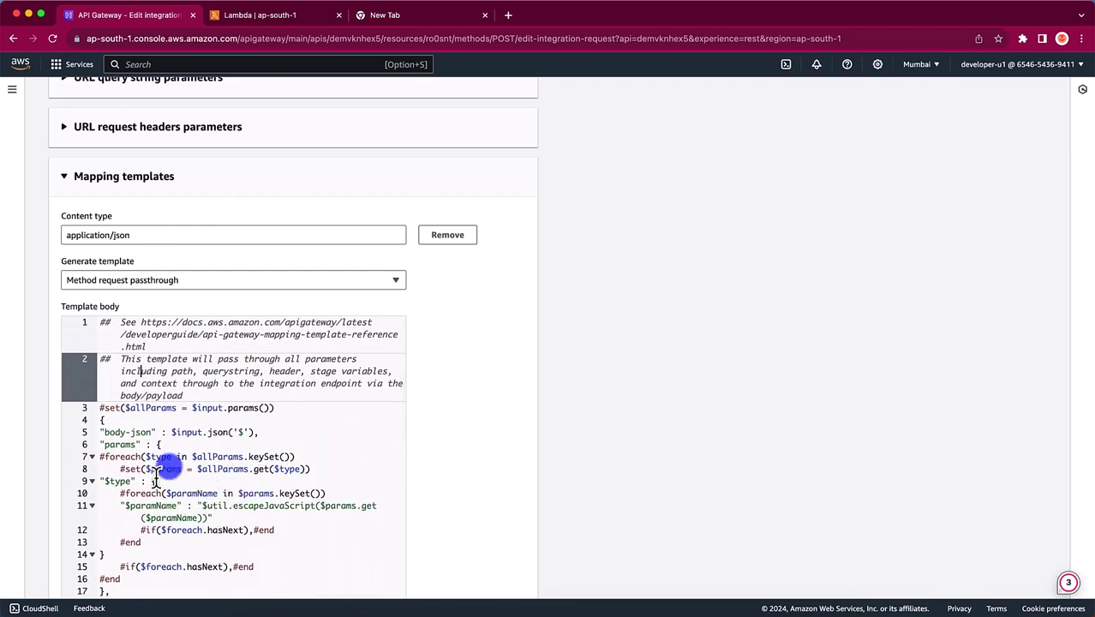
pyautogui.scroll(-1, 205, 556)
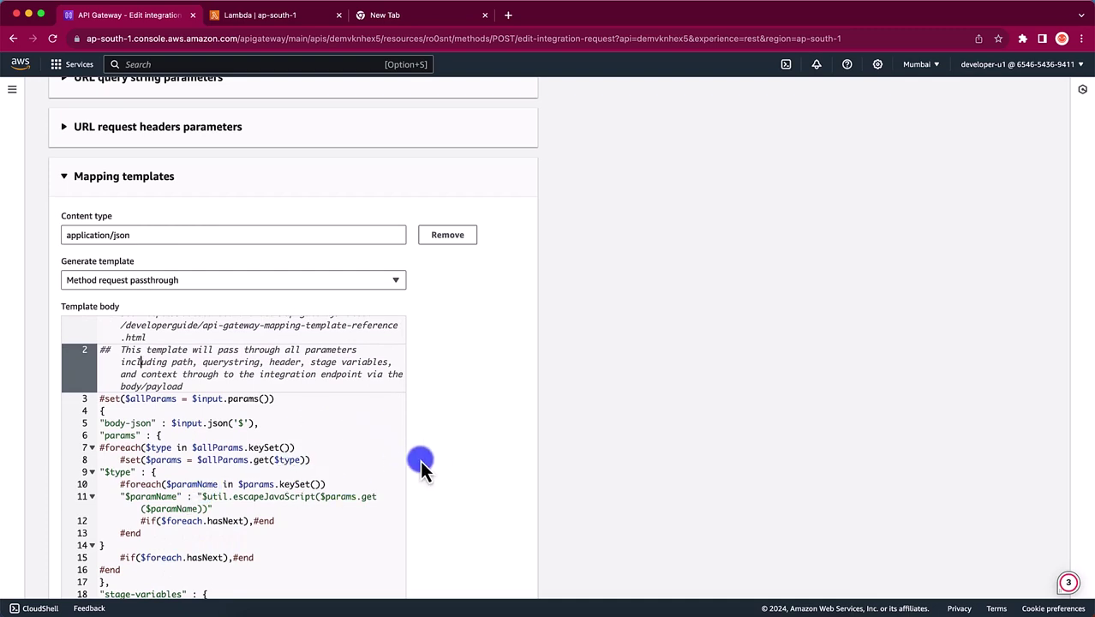
pyautogui.scroll(-4, 269, 518)
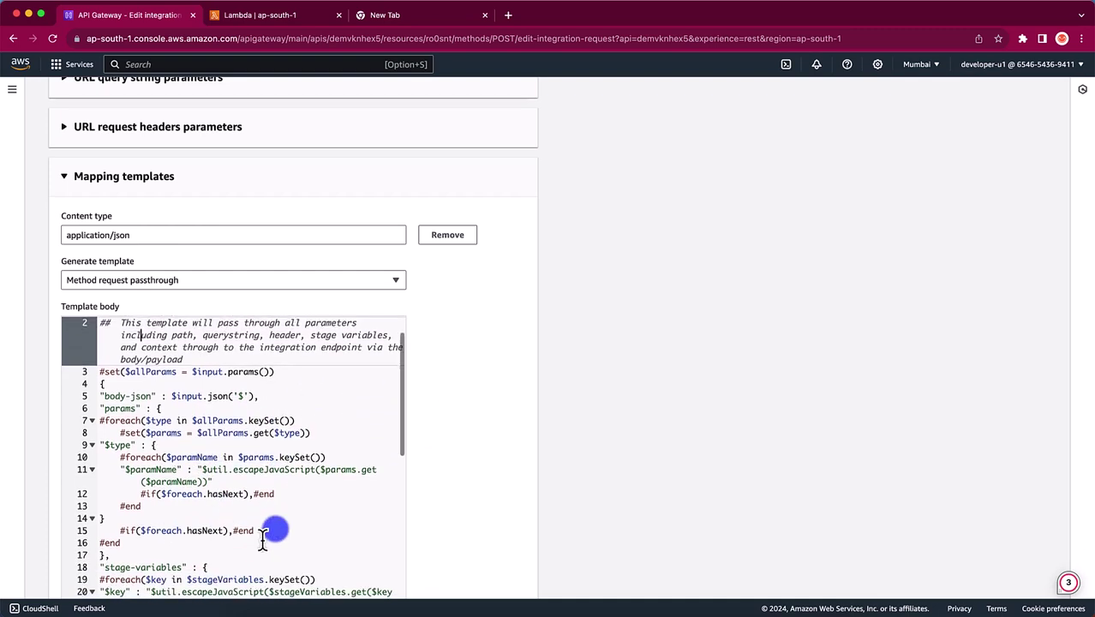
pyautogui.scroll(5, 265, 527)
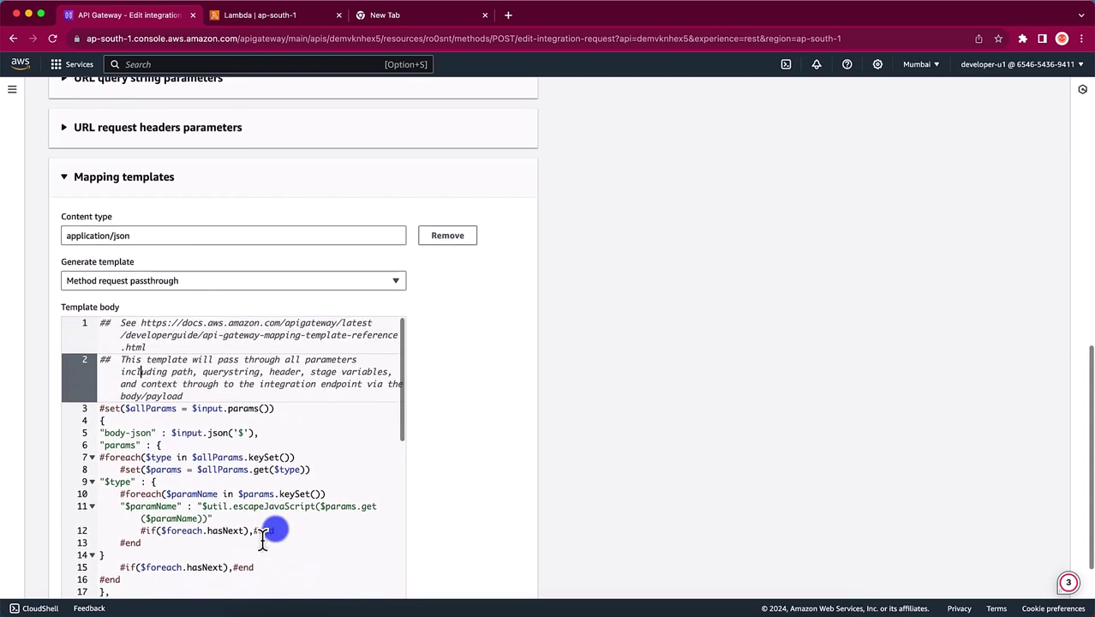
pyautogui.click(124, 280)
pyautogui.click(460, 440)
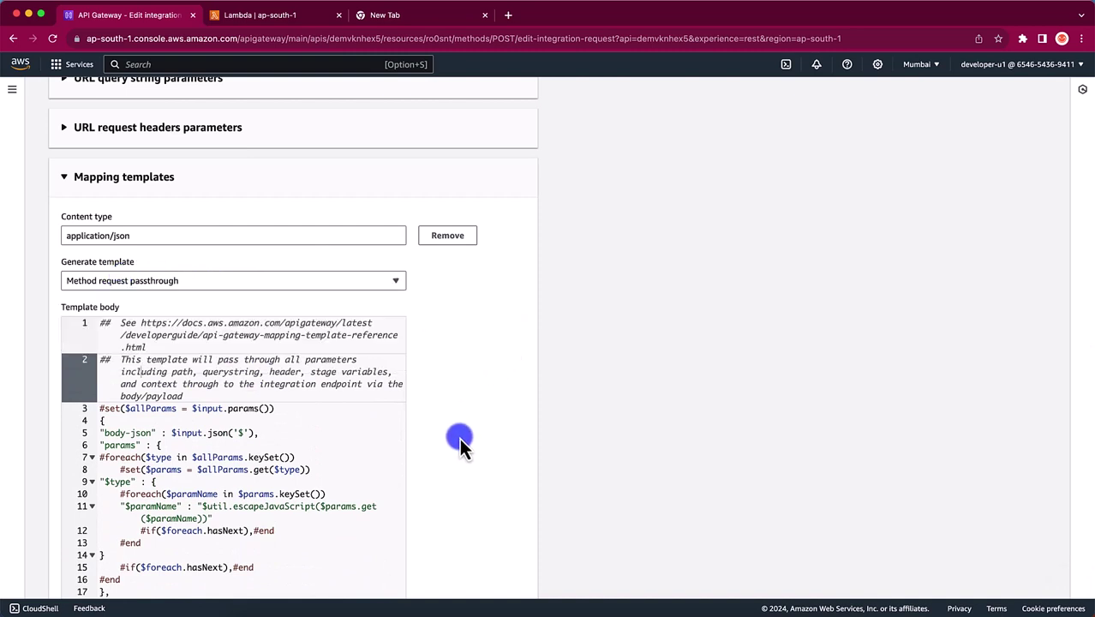
# Save the integration request with its mapping template and deploy the API to the dev stage, dismissing the notifications.
pyautogui.scroll(-3, 460, 442)
pyautogui.click(511, 566)
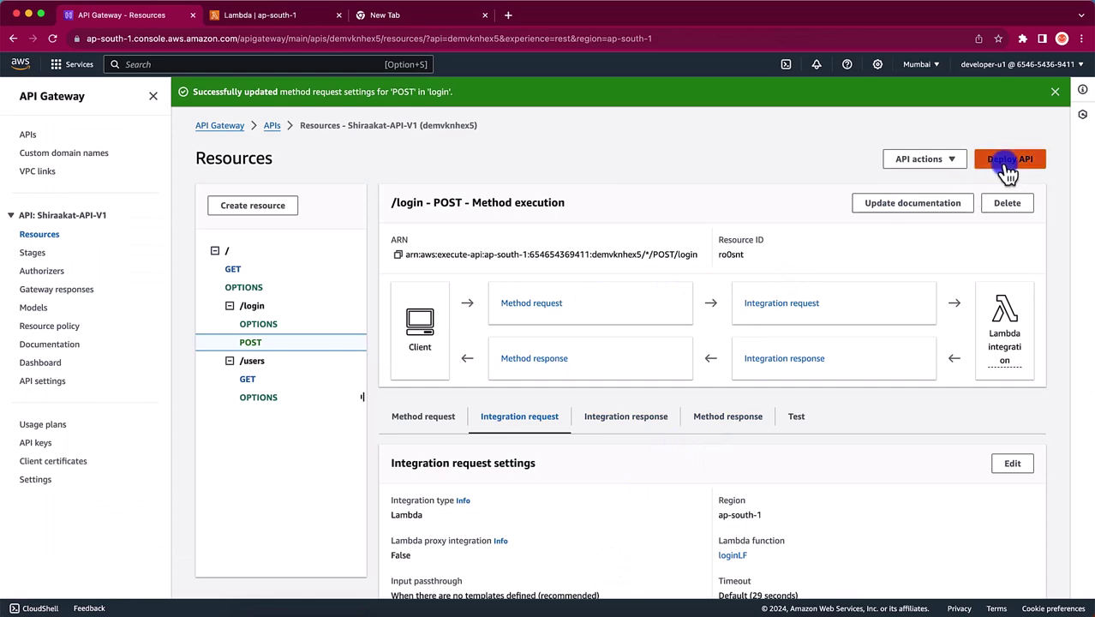
pyautogui.click(1008, 167)
pyautogui.click(590, 335)
pyautogui.click(525, 384)
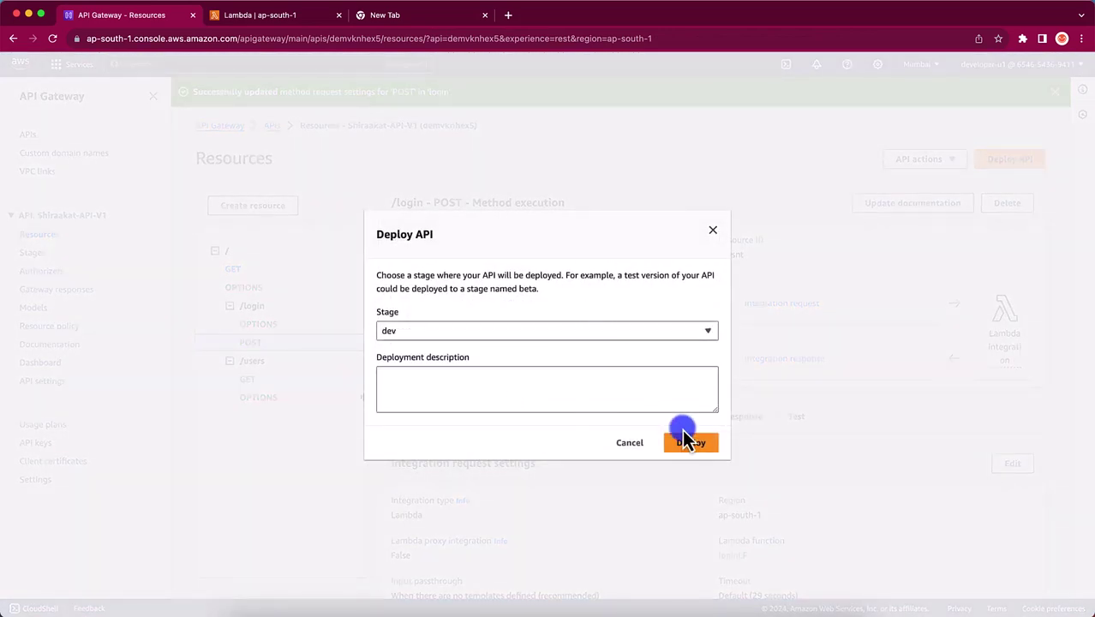
pyautogui.click(690, 442)
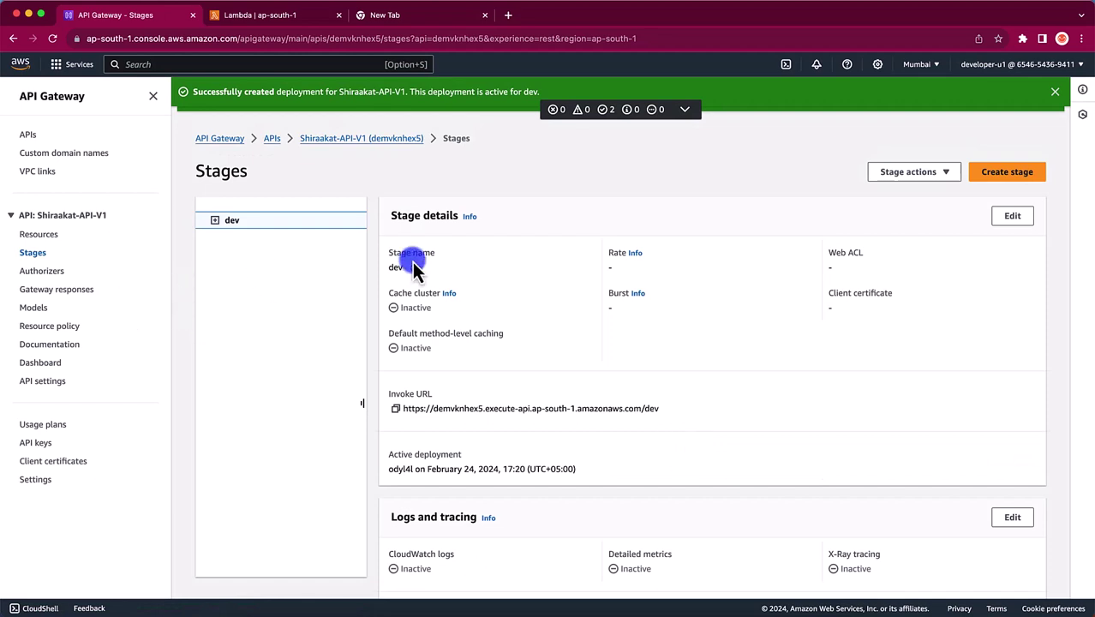
pyautogui.click(1054, 92)
pyautogui.click(1054, 92)
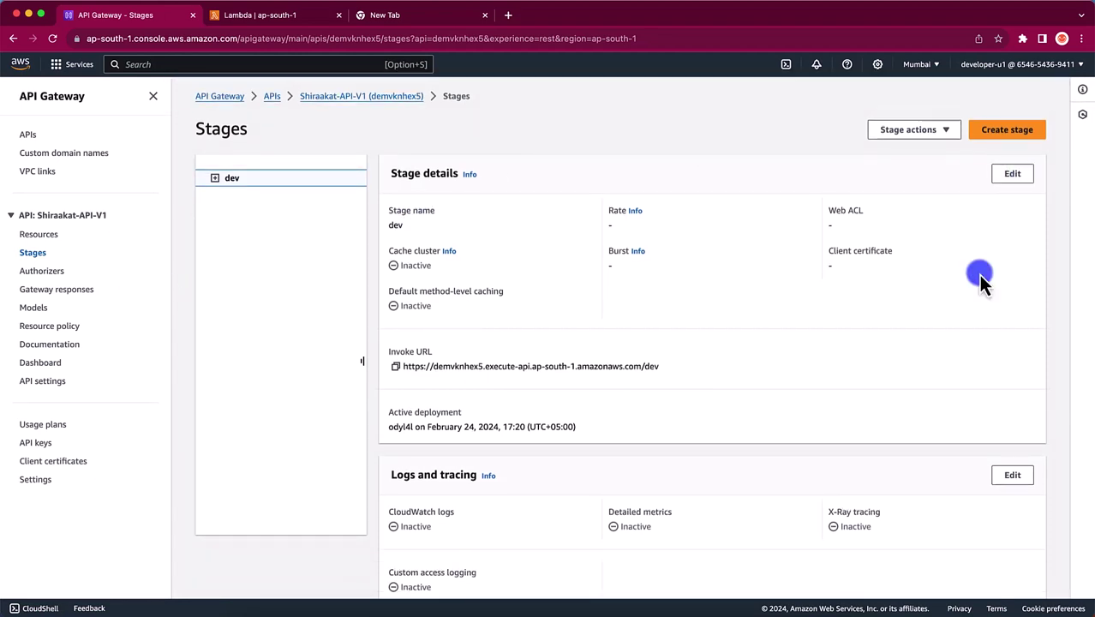
# In Postman, resend the login POST request and examine the event's query string, header and context data in the response.
pyautogui.press('super+Tab')
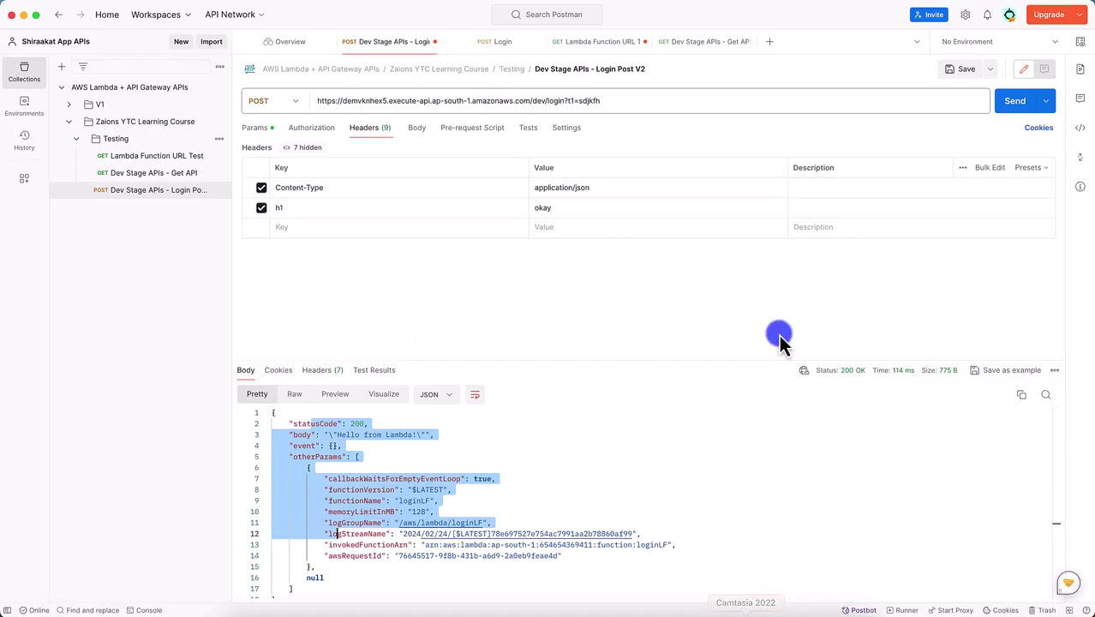
pyautogui.click(1016, 103)
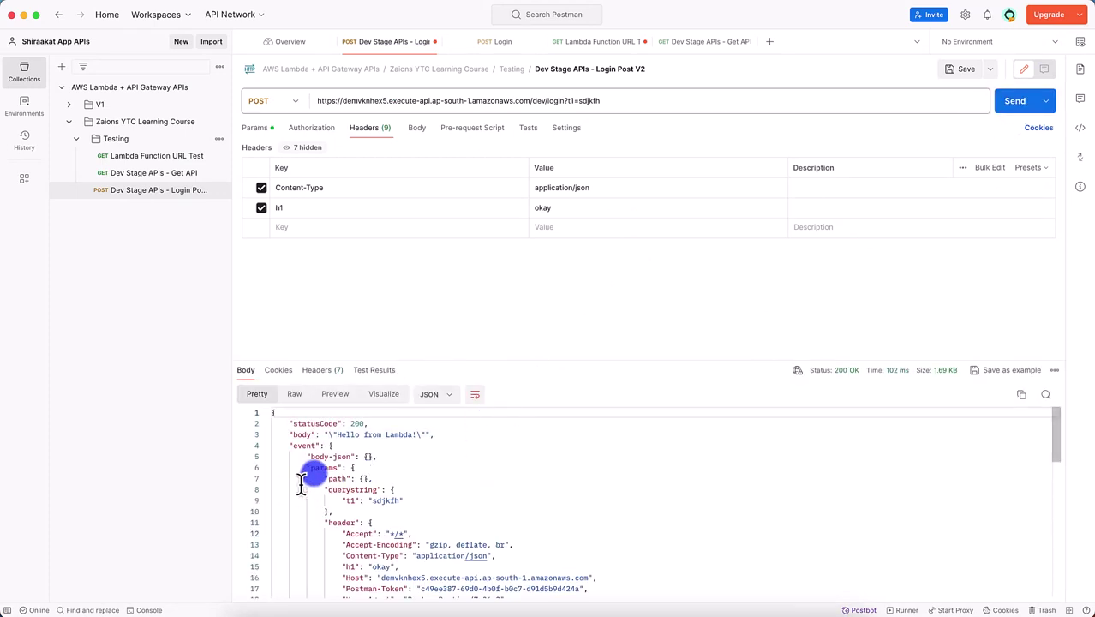
pyautogui.scroll(-5, 330, 557)
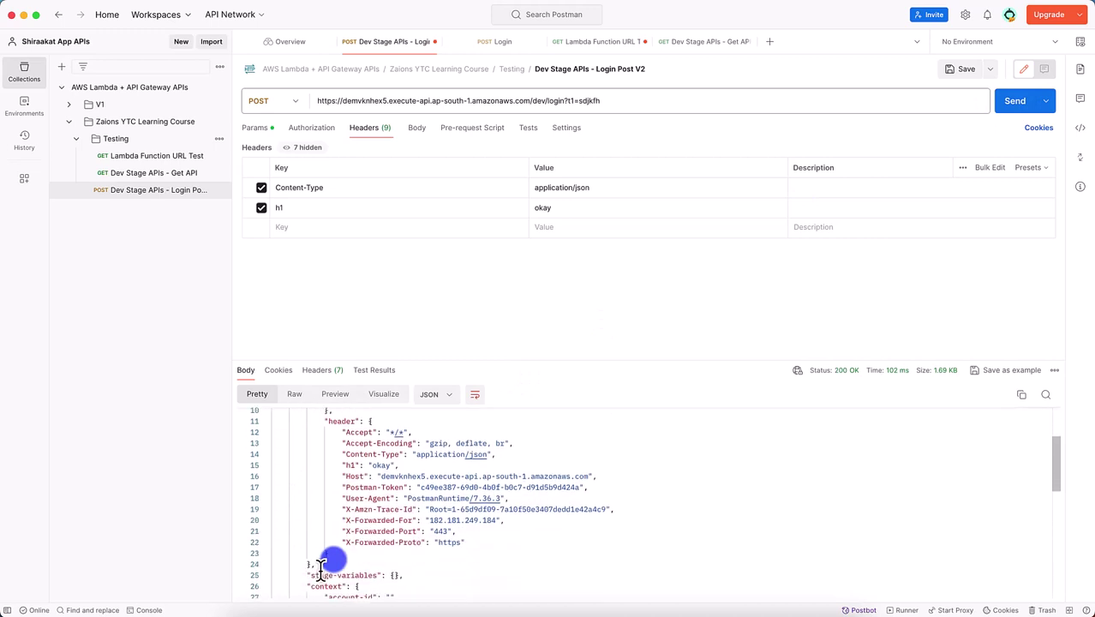
pyautogui.scroll(5, 330, 557)
pyautogui.doubleClick(323, 451)
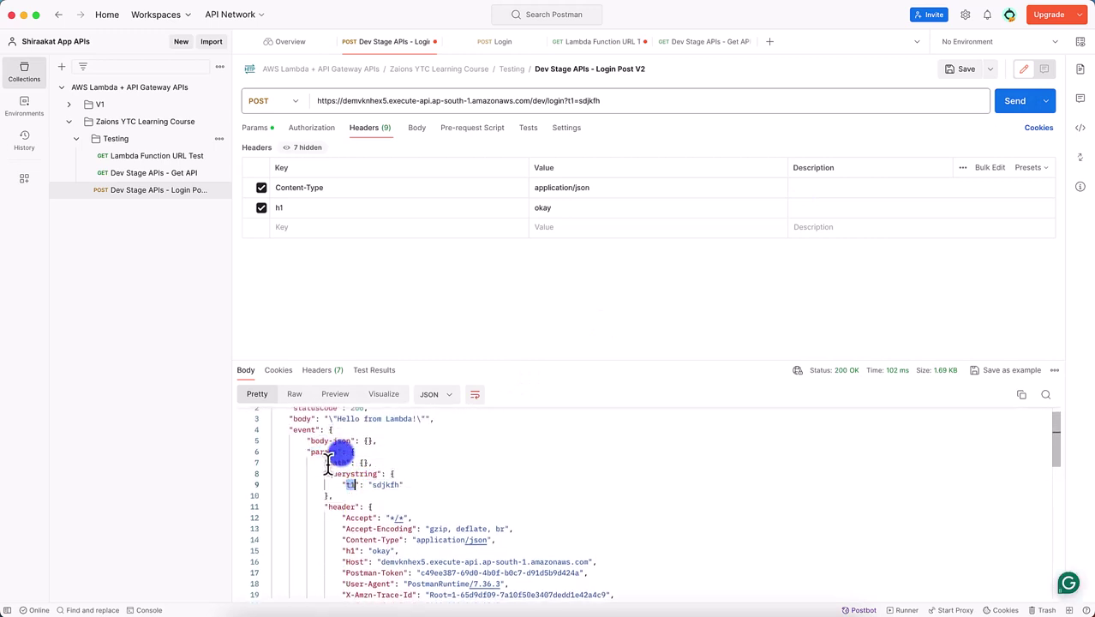
pyautogui.doubleClick(334, 462)
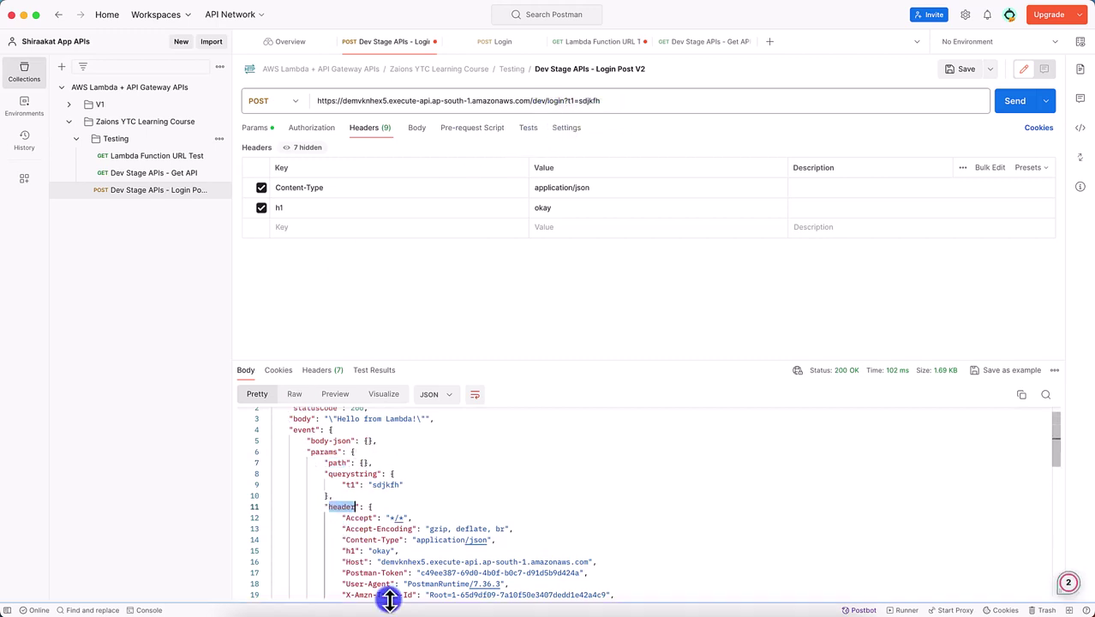
pyautogui.scroll(-10, 378, 550)
pyautogui.scroll(3, 374, 545)
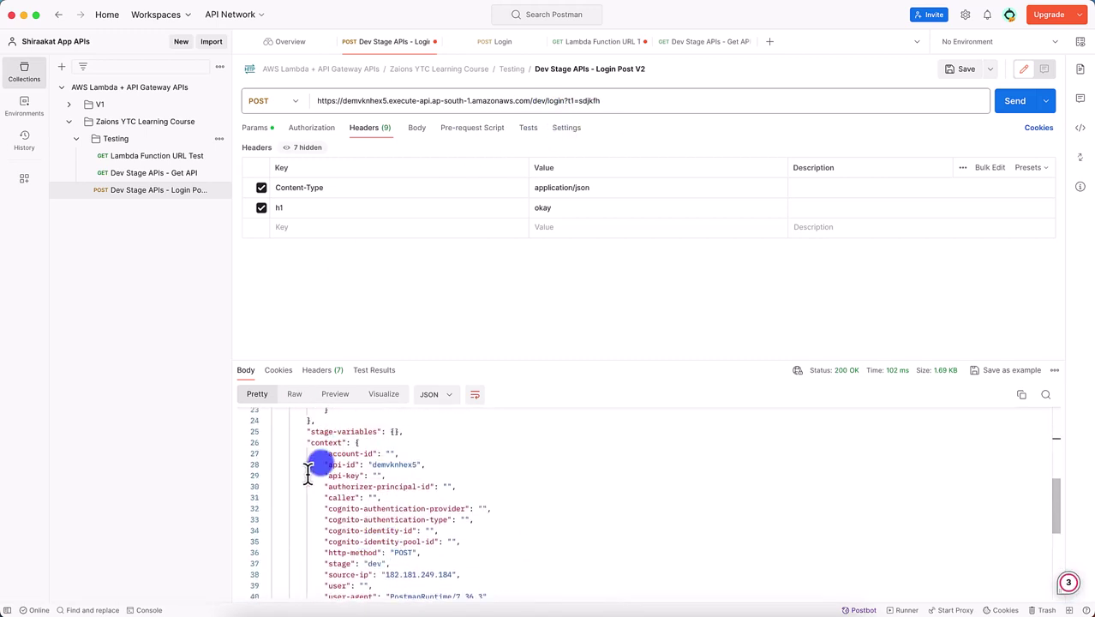
# Examine the response's context section and the whole event object from body-json through the login resource path.
pyautogui.moveTo(310, 446); pyautogui.dragTo(356, 514)
pyautogui.scroll(-8, 358, 516)
pyautogui.scroll(13, 353, 519)
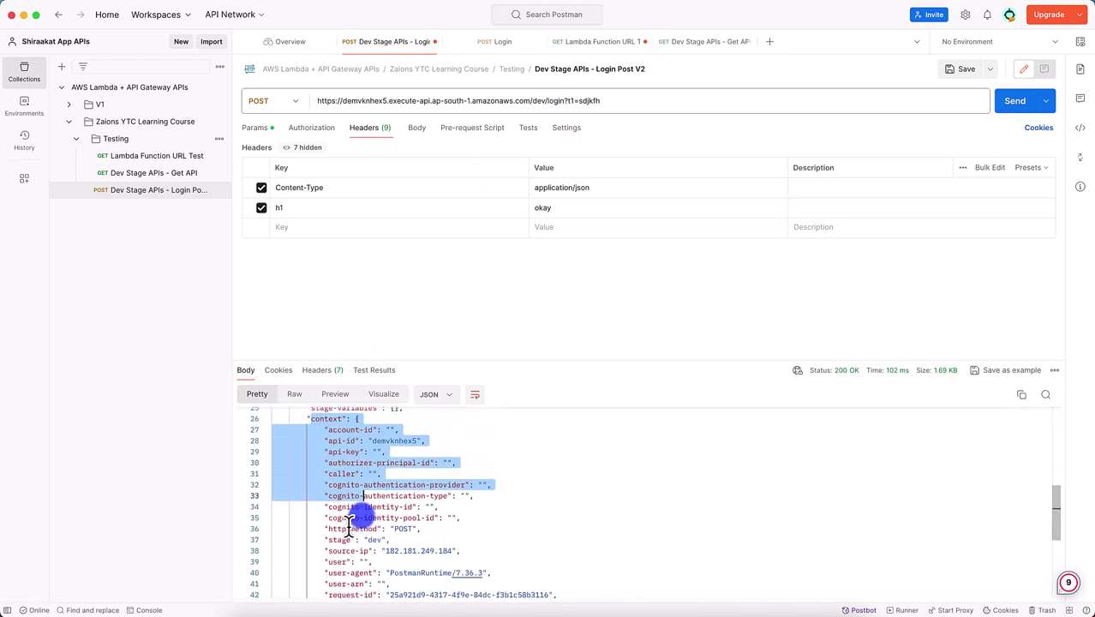
pyautogui.scroll(5, 335, 506)
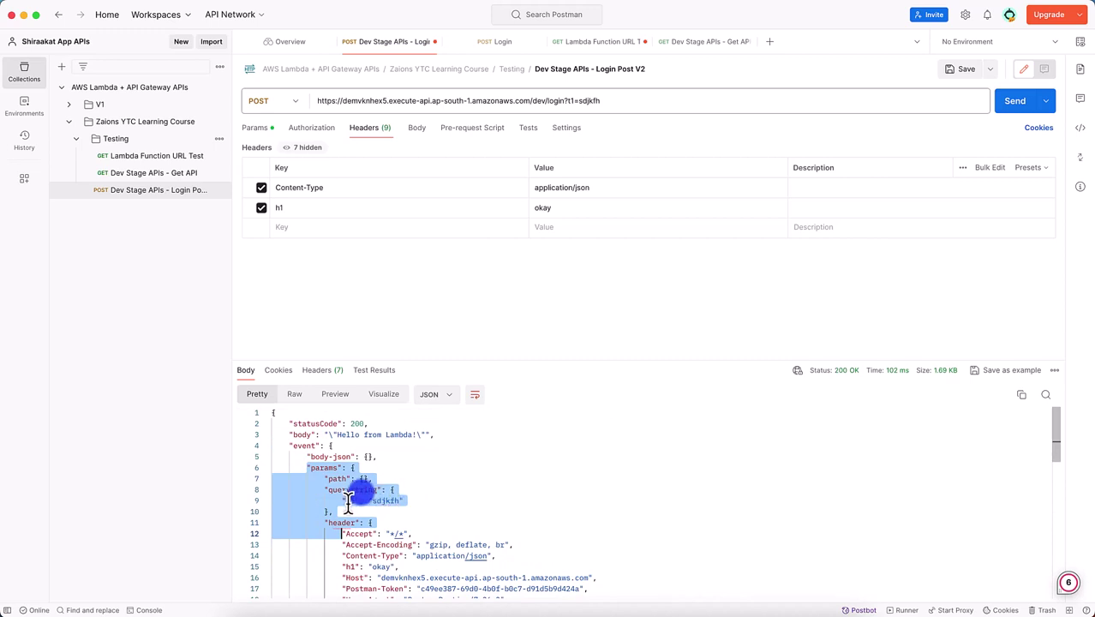
pyautogui.click(304, 457)
pyautogui.moveTo(294, 462); pyautogui.dragTo(343, 533)
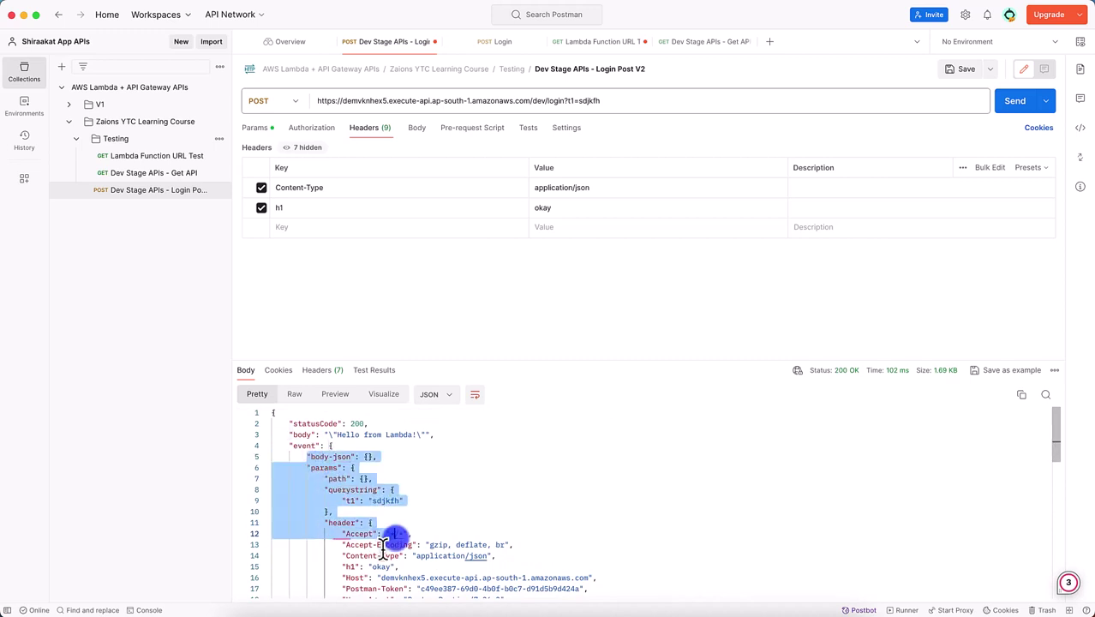
pyautogui.scroll(-8, 369, 514)
pyautogui.scroll(-4, 342, 509)
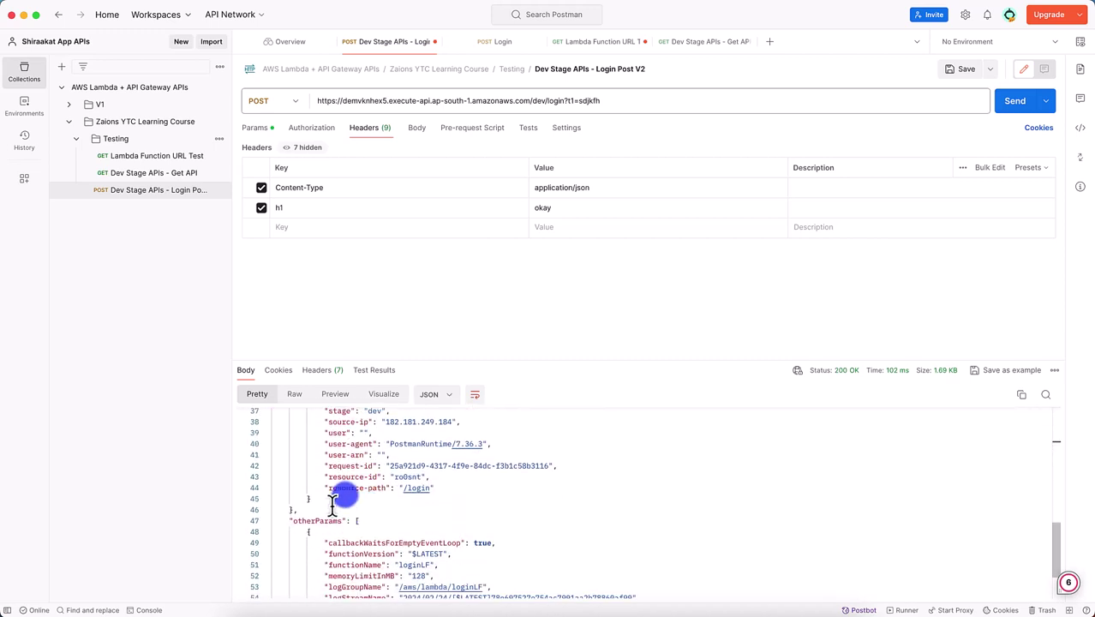
pyautogui.moveTo(322, 510); pyautogui.dragTo(279, 495)
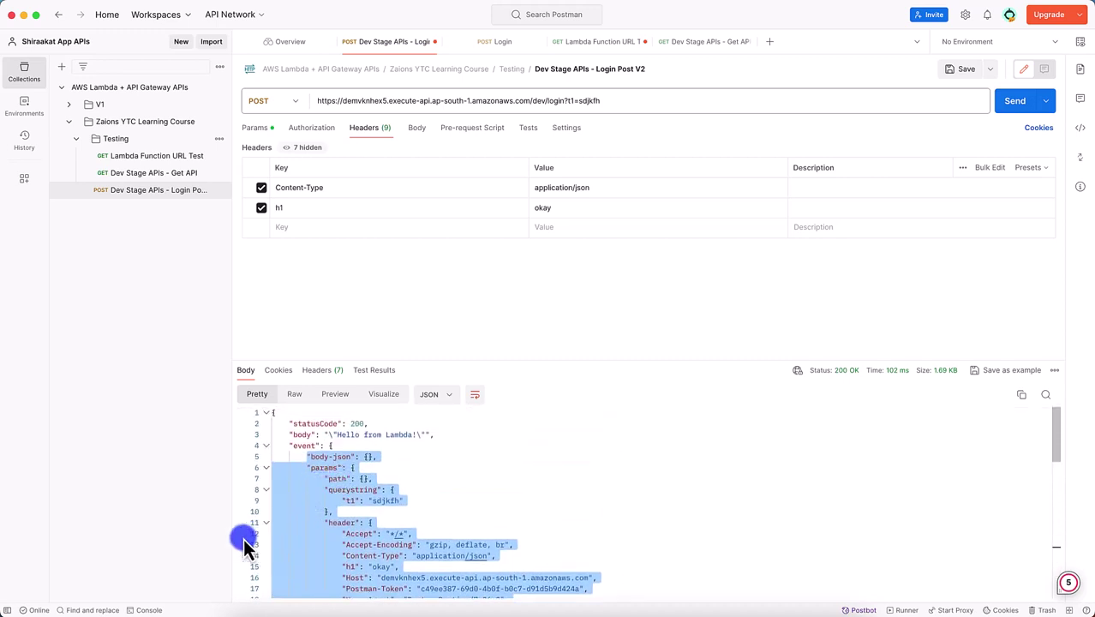
# Review the event's params and header data again, and compare them with the otherParams and context sections.
pyautogui.click(317, 476)
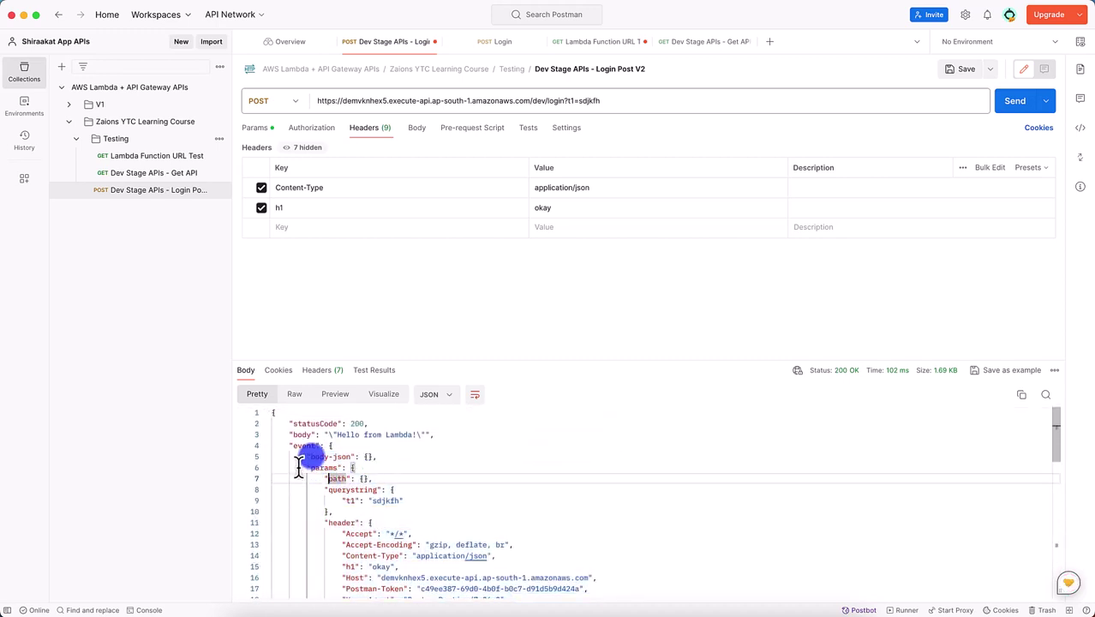
pyautogui.click(305, 456)
pyautogui.moveTo(294, 462); pyautogui.dragTo(349, 525)
pyautogui.scroll(-5, 349, 531)
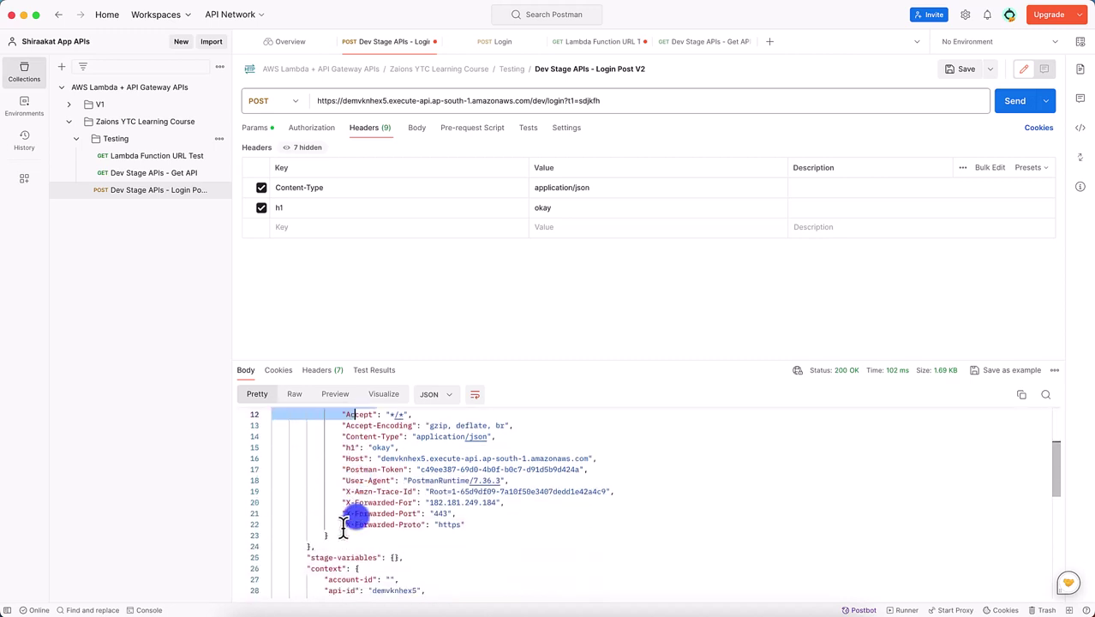
pyautogui.scroll(-5, 332, 497)
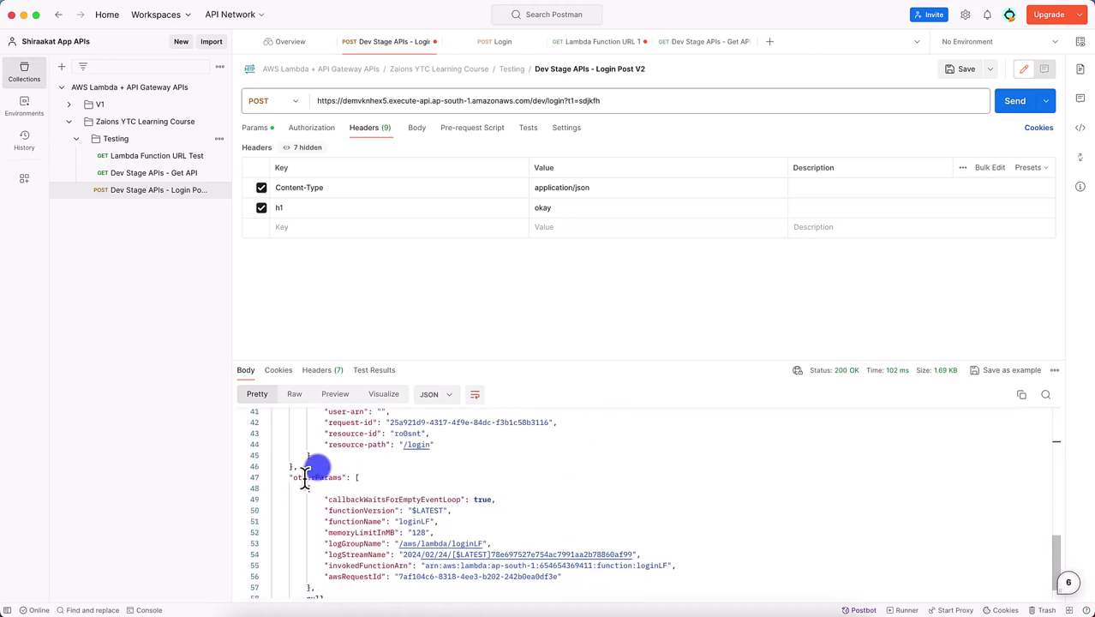
pyautogui.scroll(4, 313, 458)
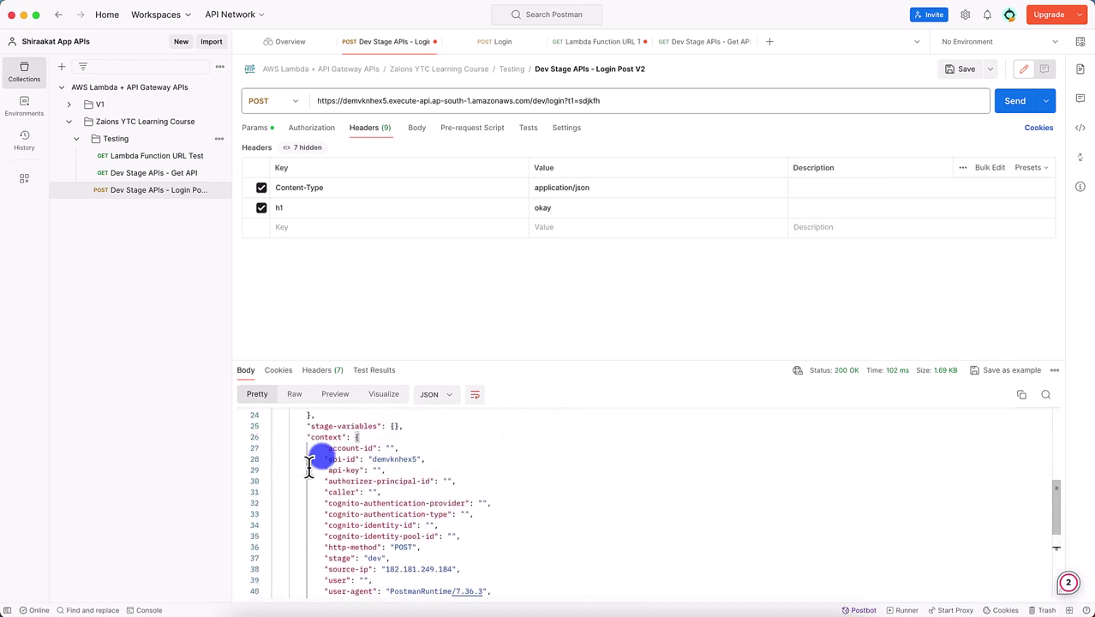
# Switch to the API Gateway console and open the /login POST method in the API's resources, rechecking the response's params in Postman.
pyautogui.press('super+Tab')
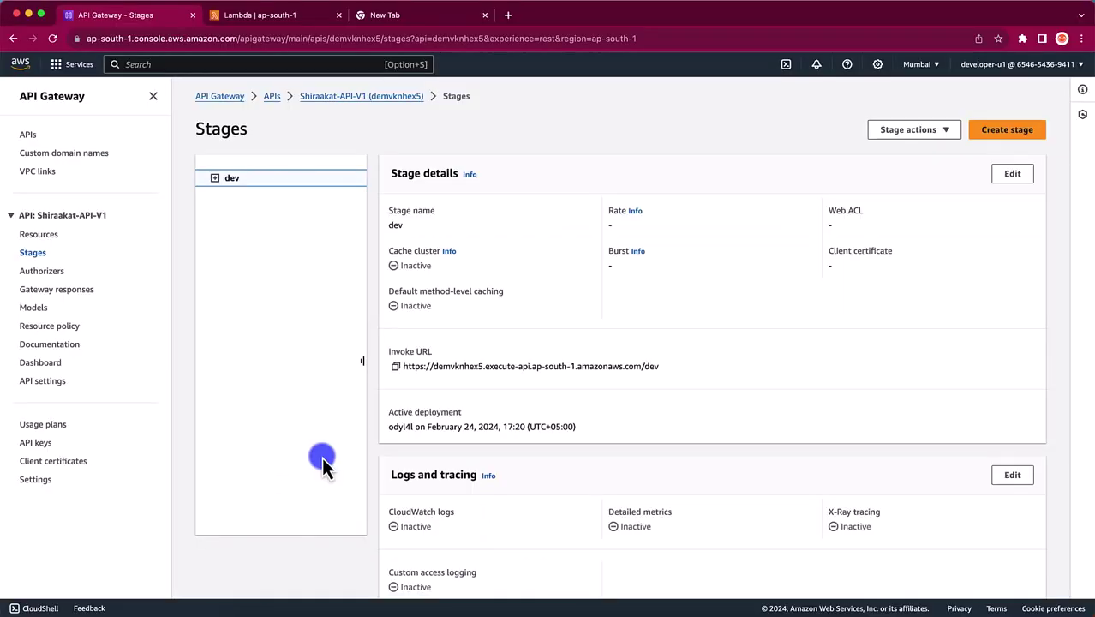
pyautogui.click(40, 236)
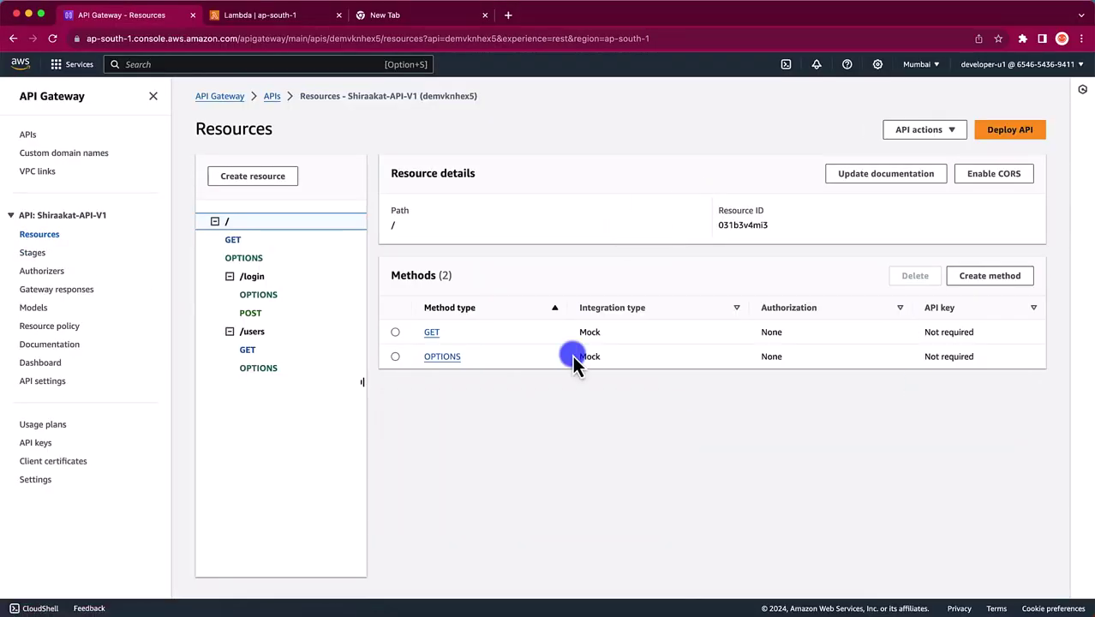
pyautogui.press('super+Tab')
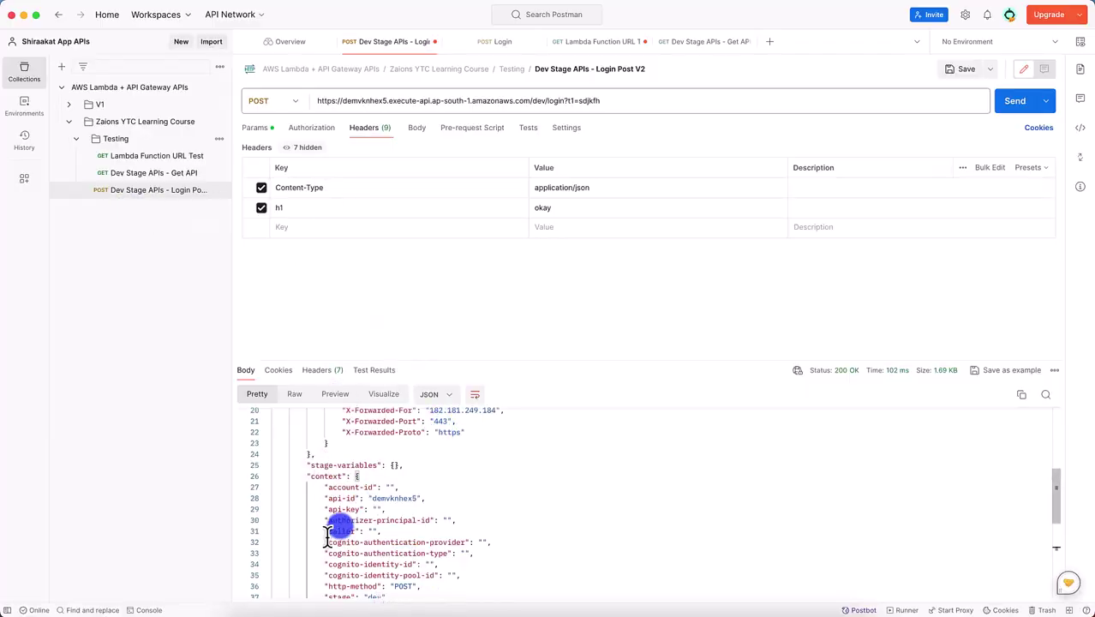
pyautogui.scroll(5, 338, 524)
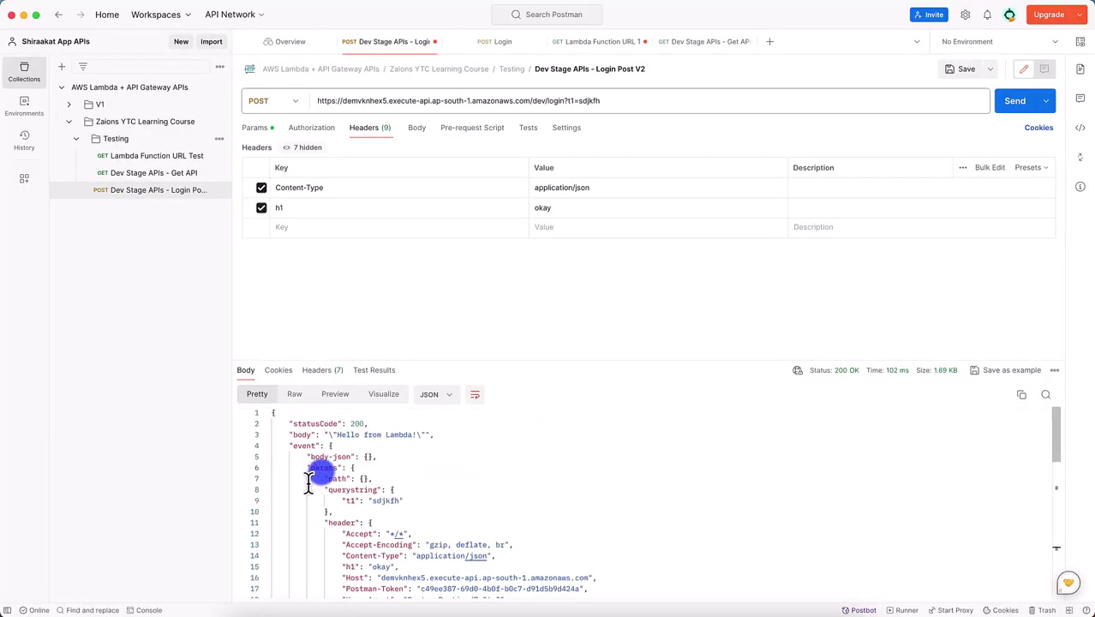
pyautogui.moveTo(310, 468); pyautogui.dragTo(397, 531)
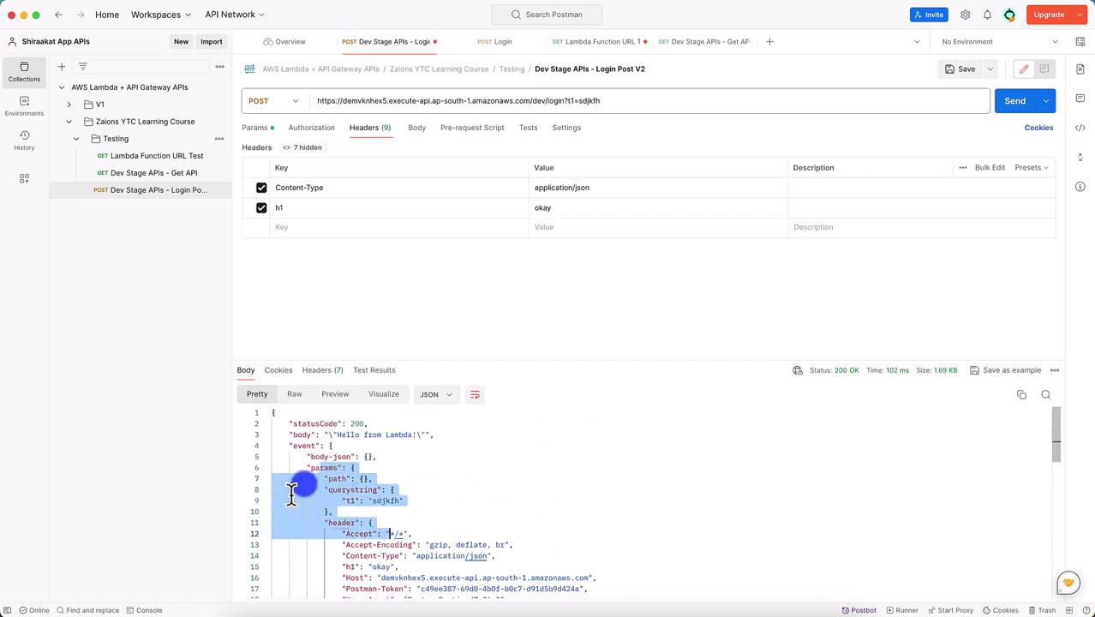
pyautogui.press('super+Tab')
pyautogui.click(253, 314)
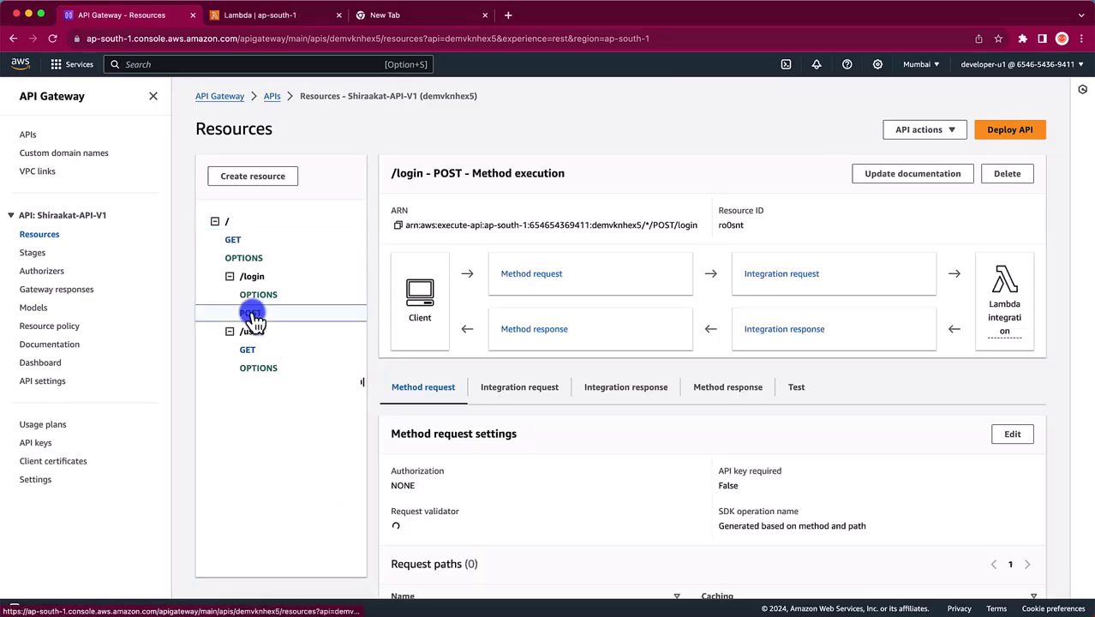